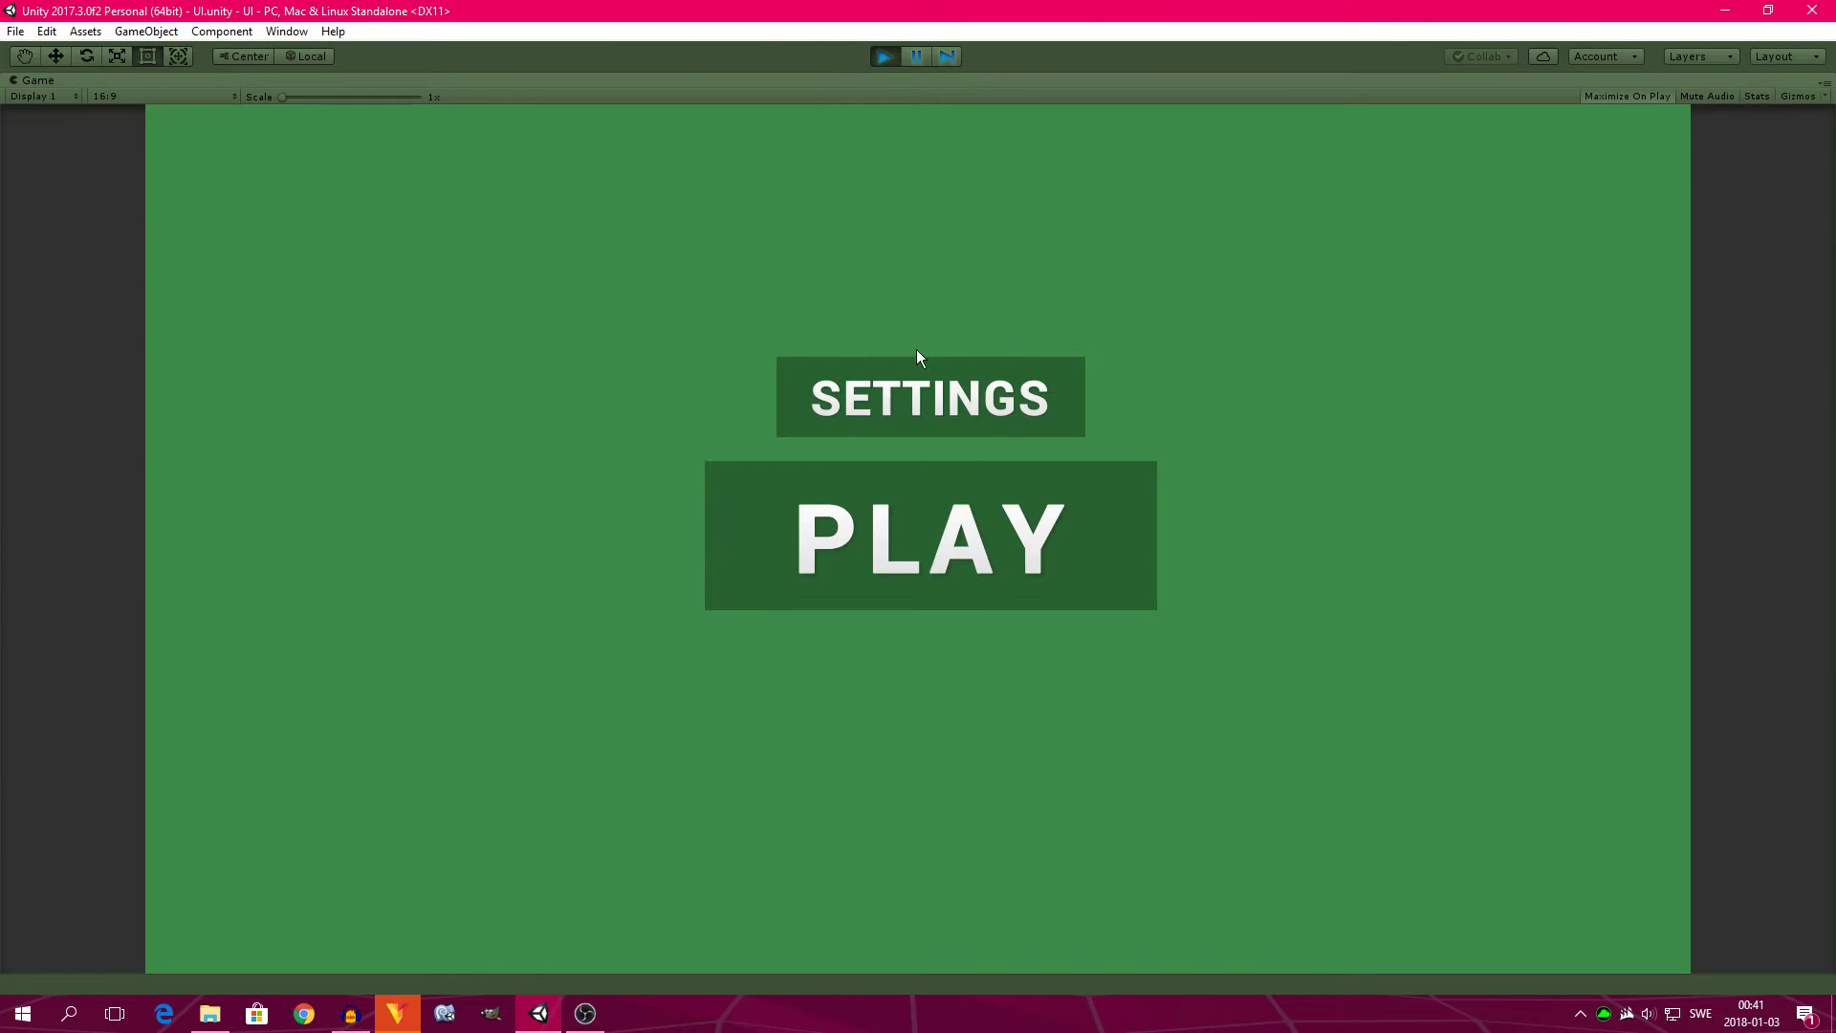
# Preview the transitions between the start menu and the settings screen in play mode, and stop the game.
pyautogui.click(921, 373)
pyautogui.click(290, 162)
pyautogui.click(845, 364)
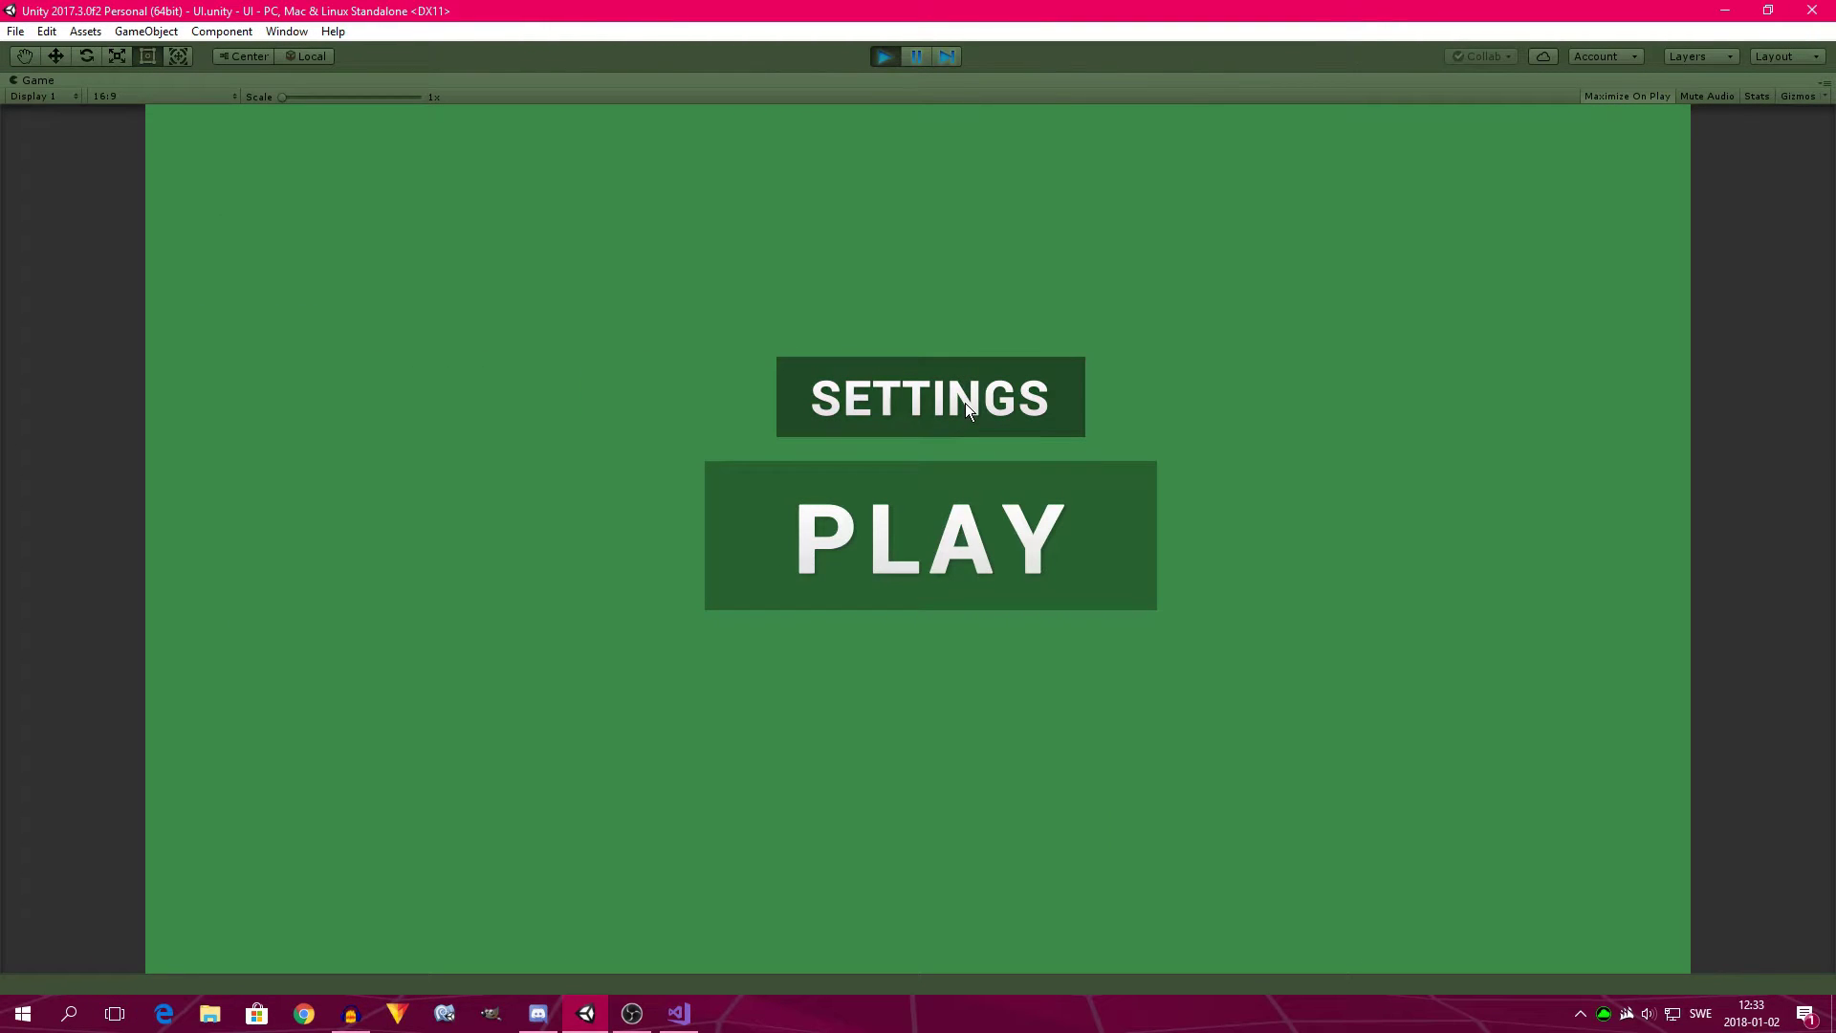
pyautogui.click(966, 404)
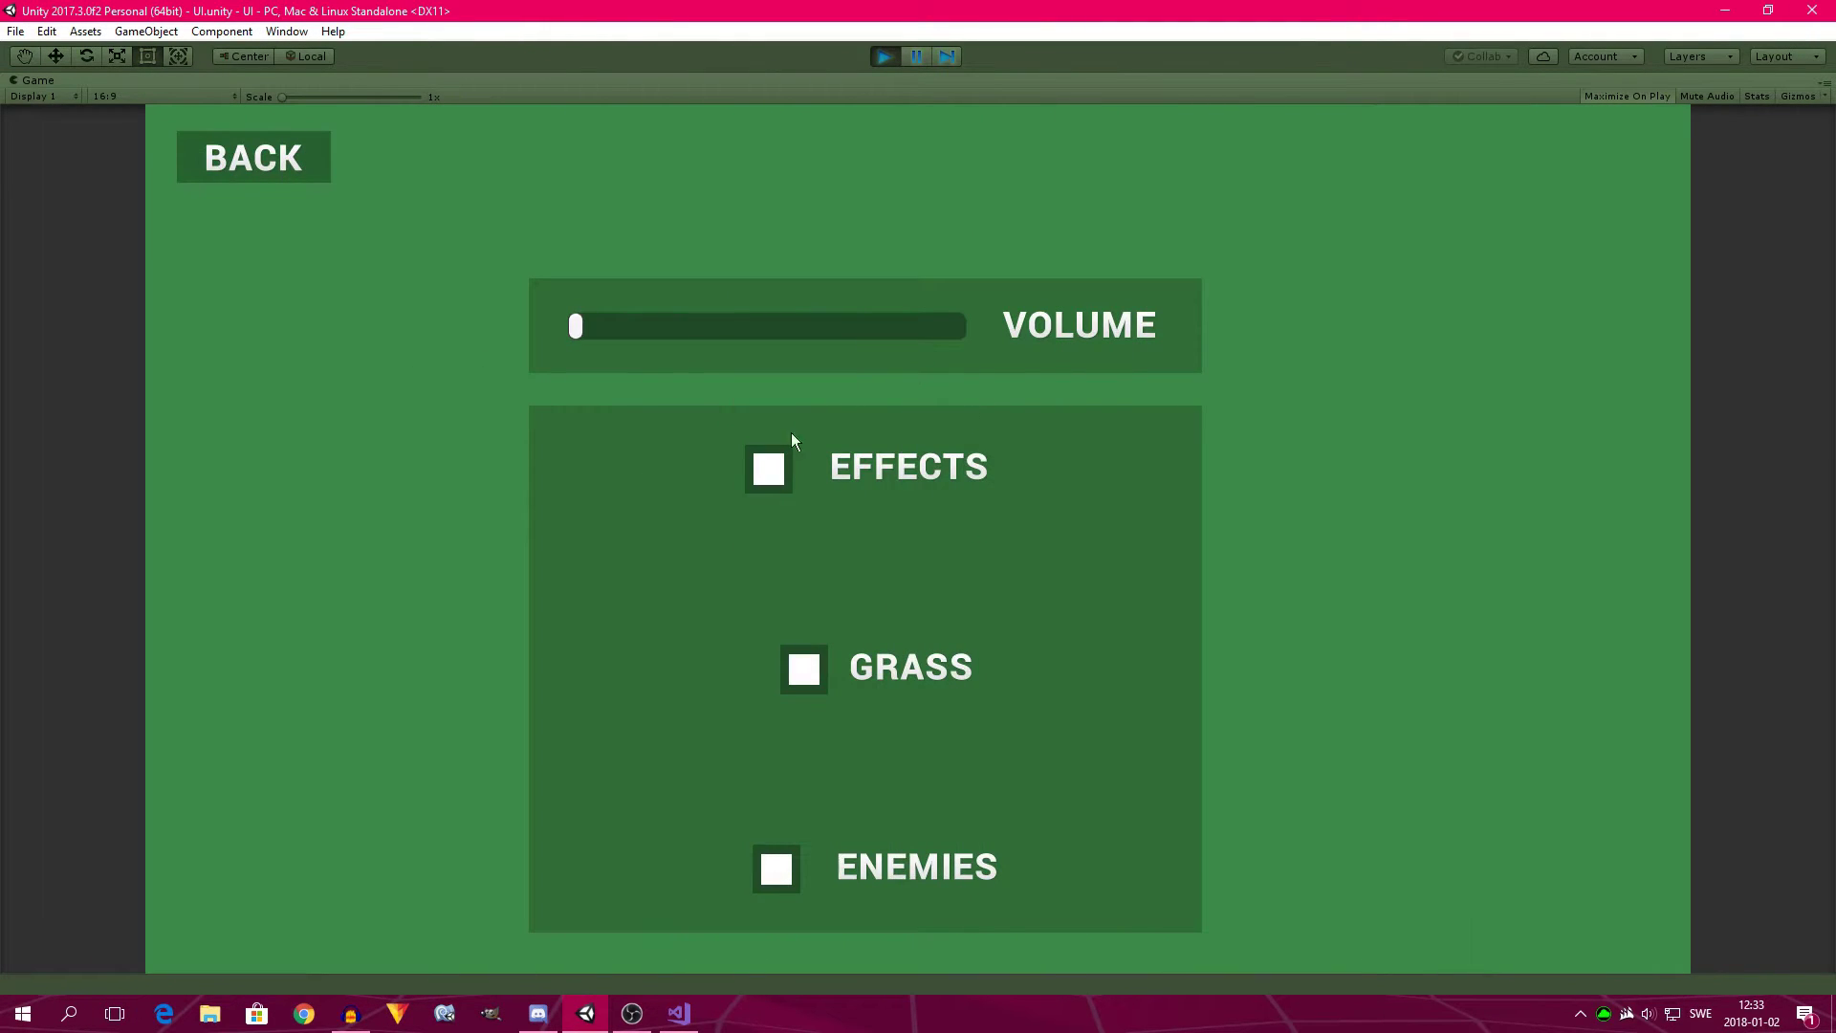
pyautogui.click(287, 162)
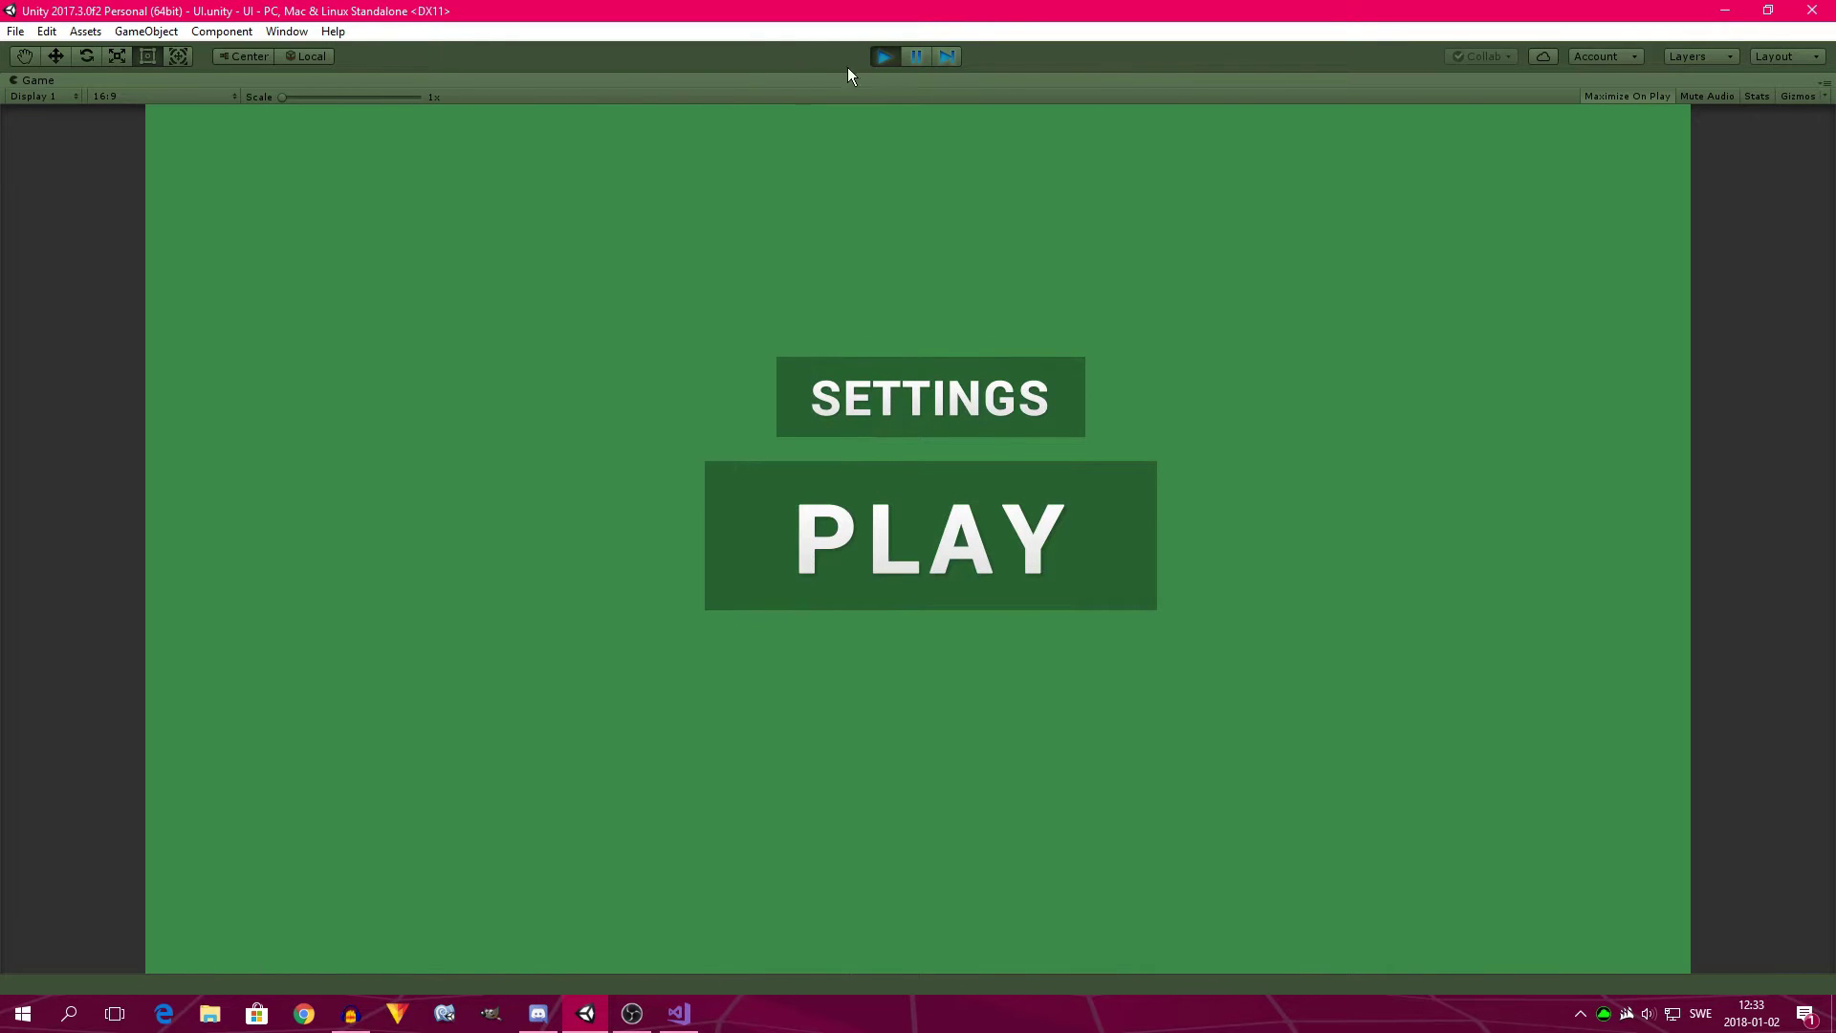
pyautogui.click(888, 57)
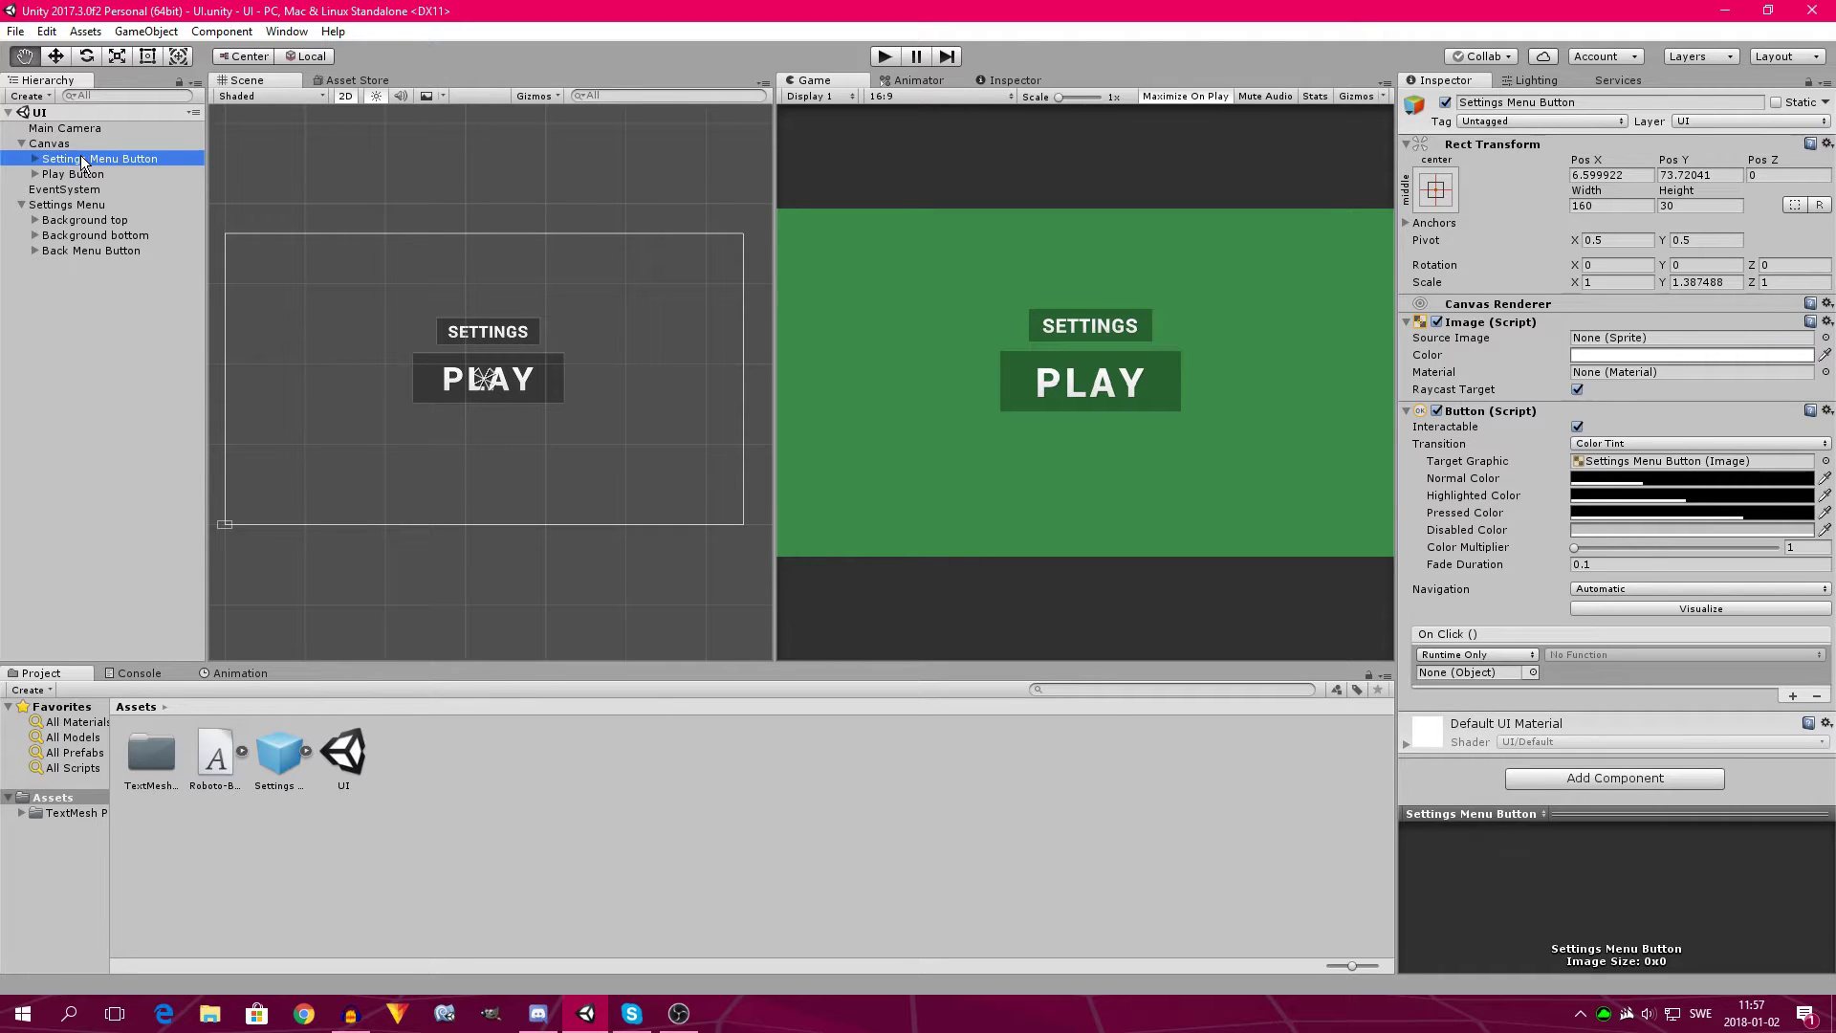
# Delete the Settings Menu object with all its children from the scene hierarchy.
pyautogui.click(22, 205)
pyautogui.click(47, 205)
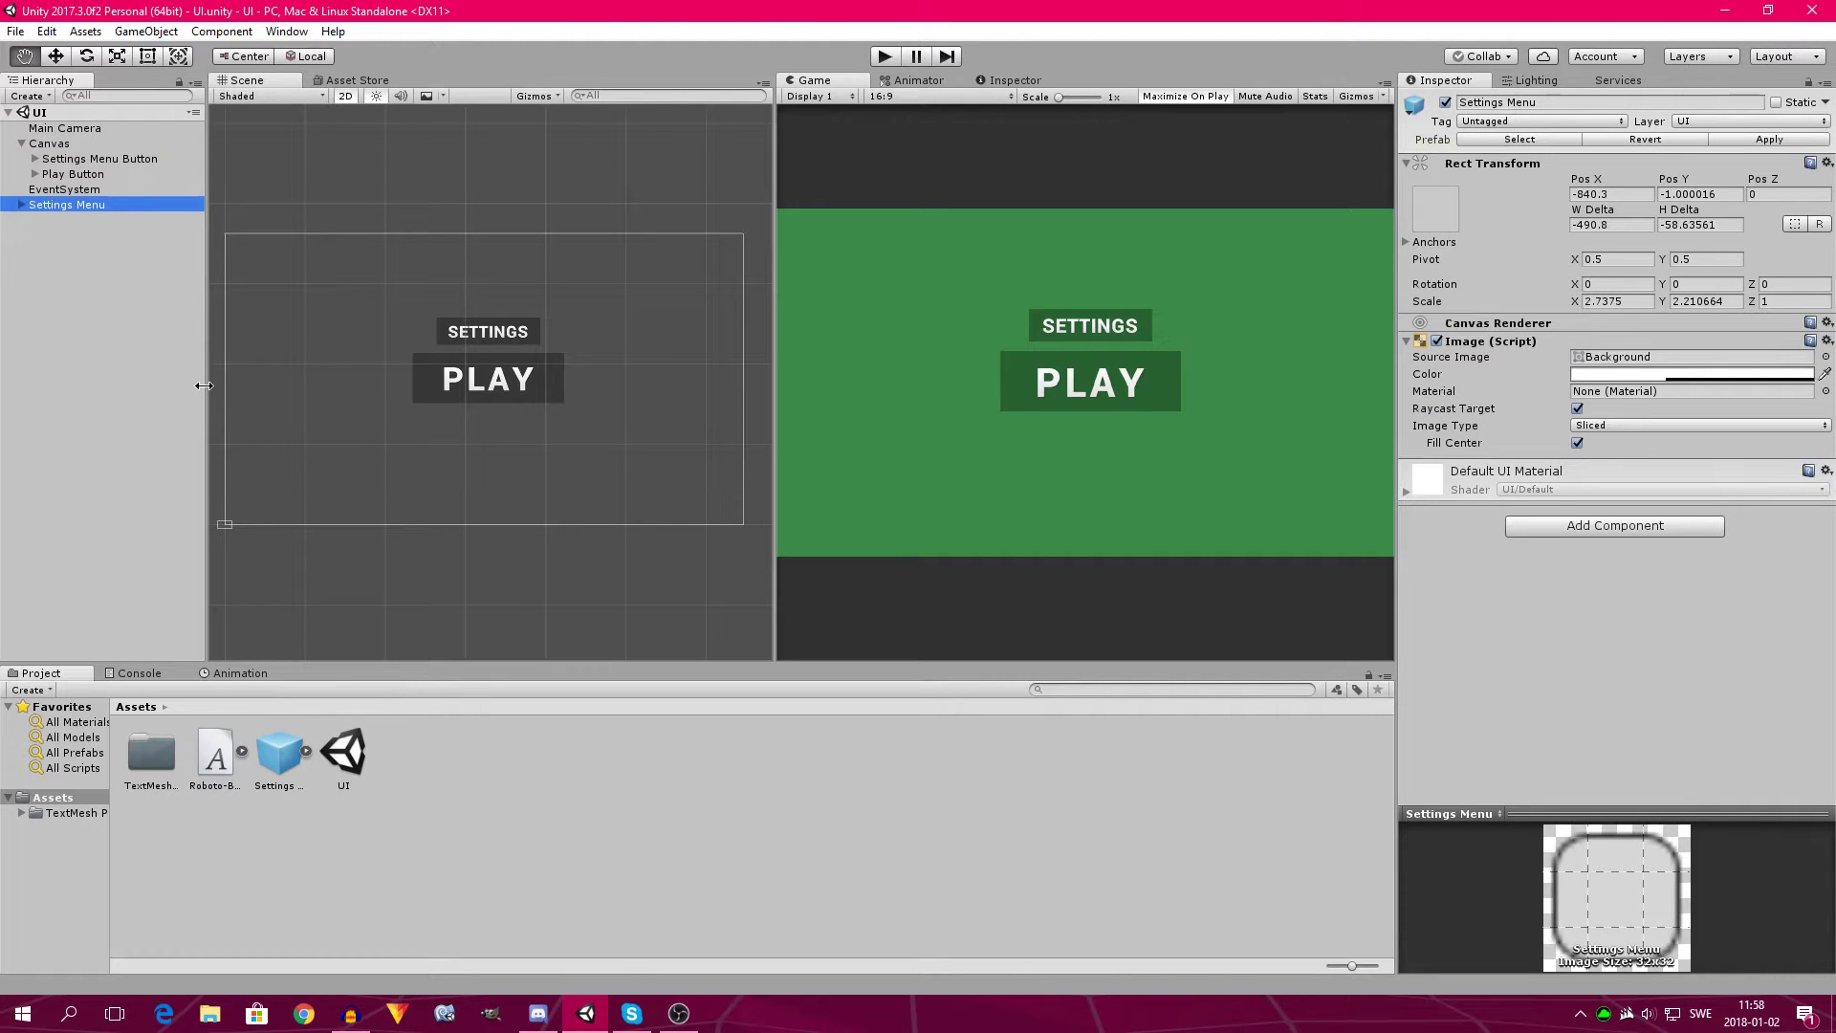
pyautogui.press('Delete')
pyautogui.click(113, 158)
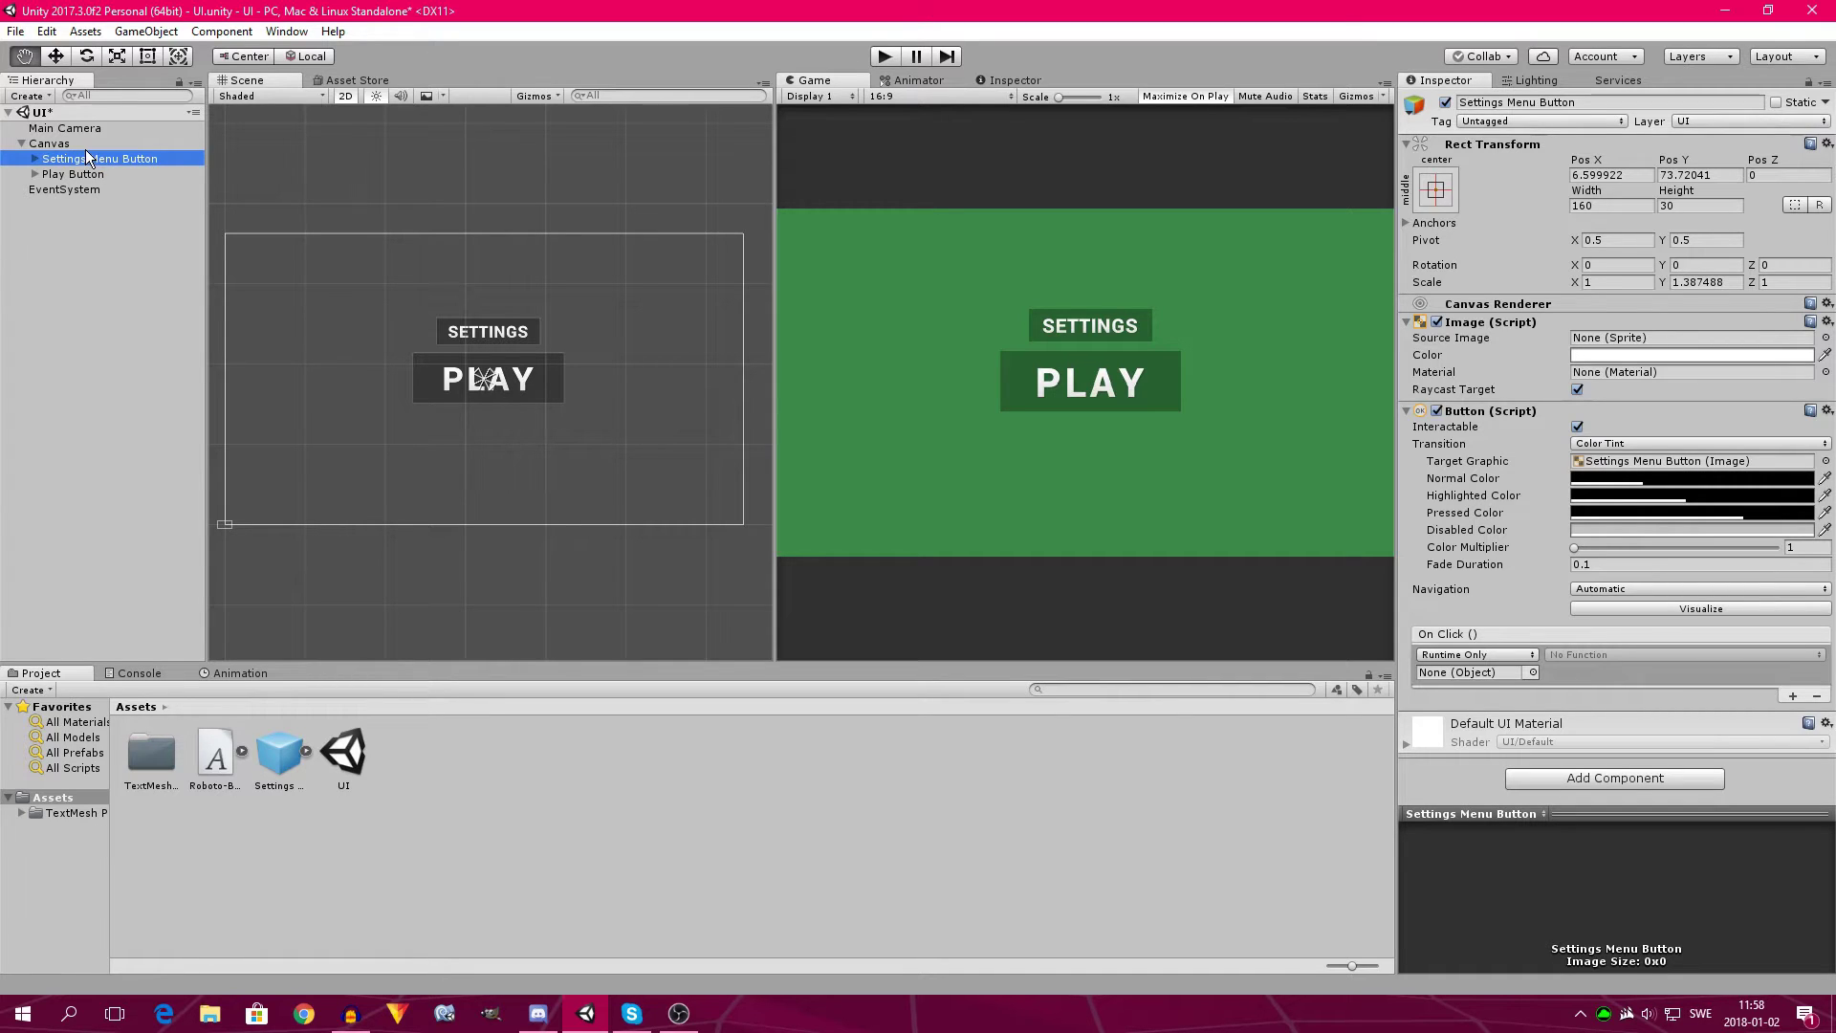
pyautogui.keyDown('ctrl'); pyautogui.click(84, 157); pyautogui.keyUp('ctrl')
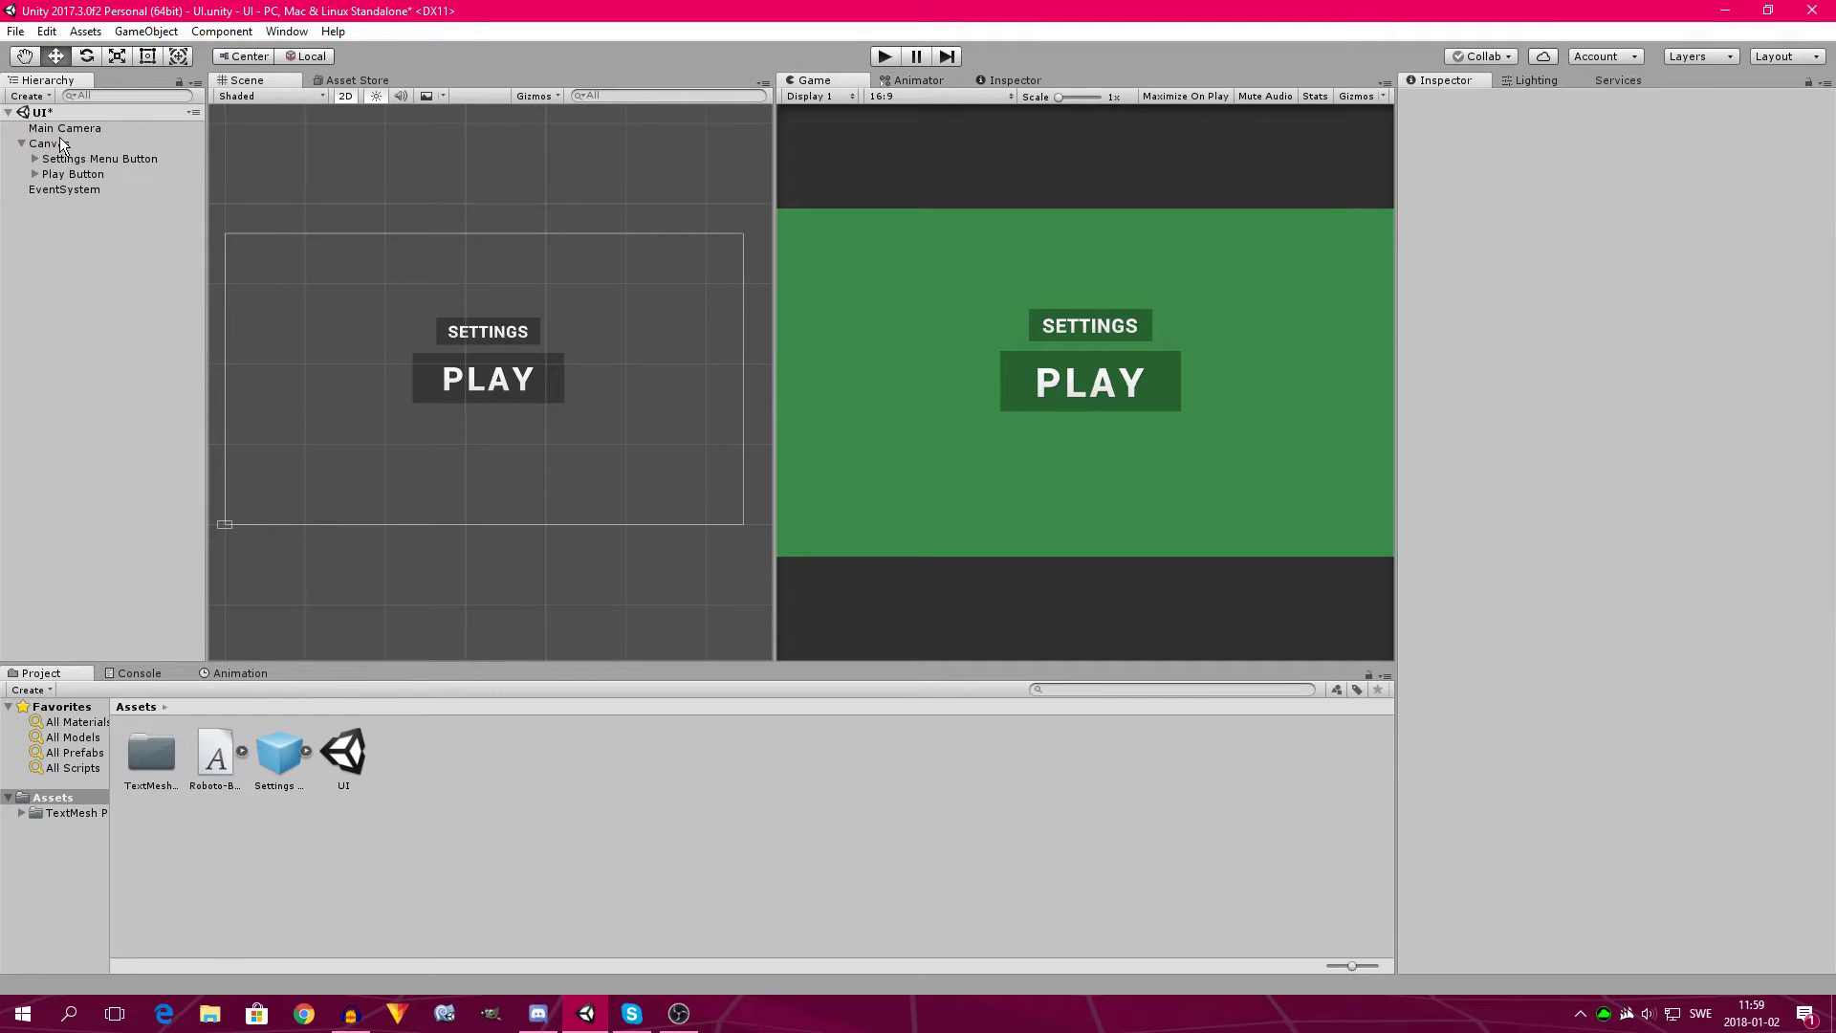
# Add a UI Panel to the Canvas and place it first among the Canvas children, above Settings Menu Button.
pyautogui.rightClick(57, 143)
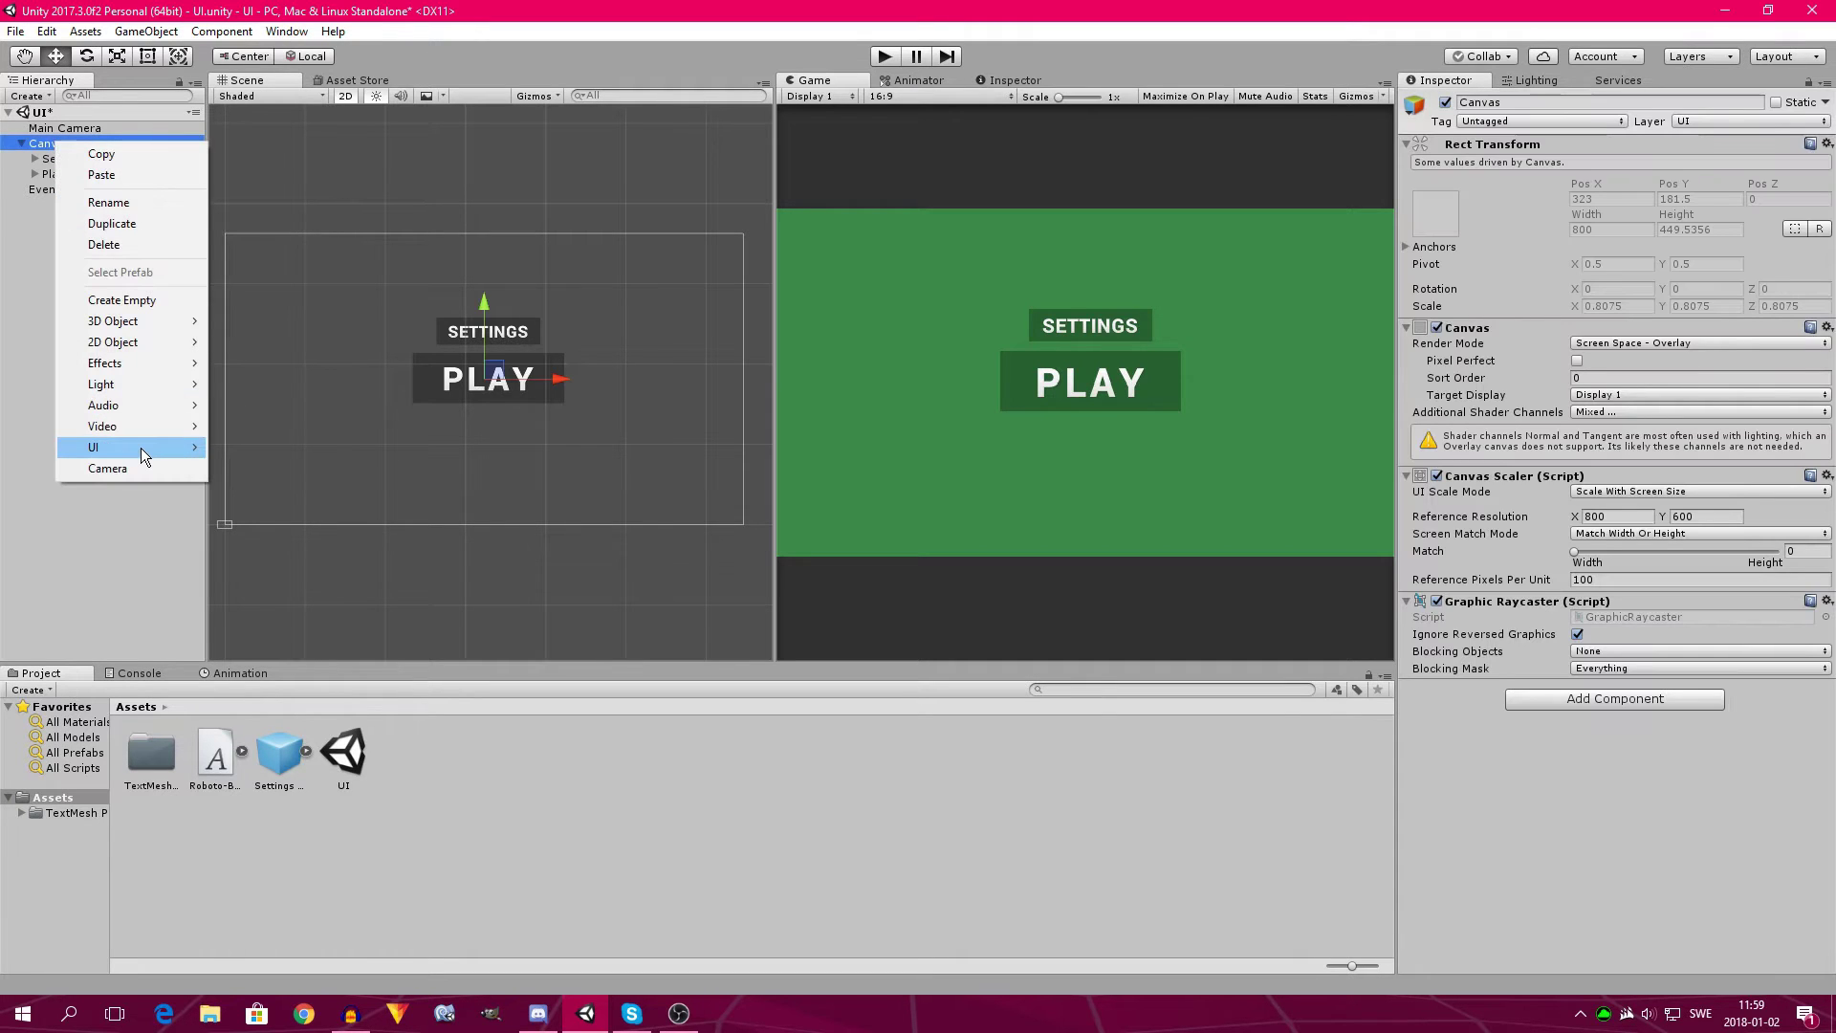
pyautogui.moveTo(141, 447)
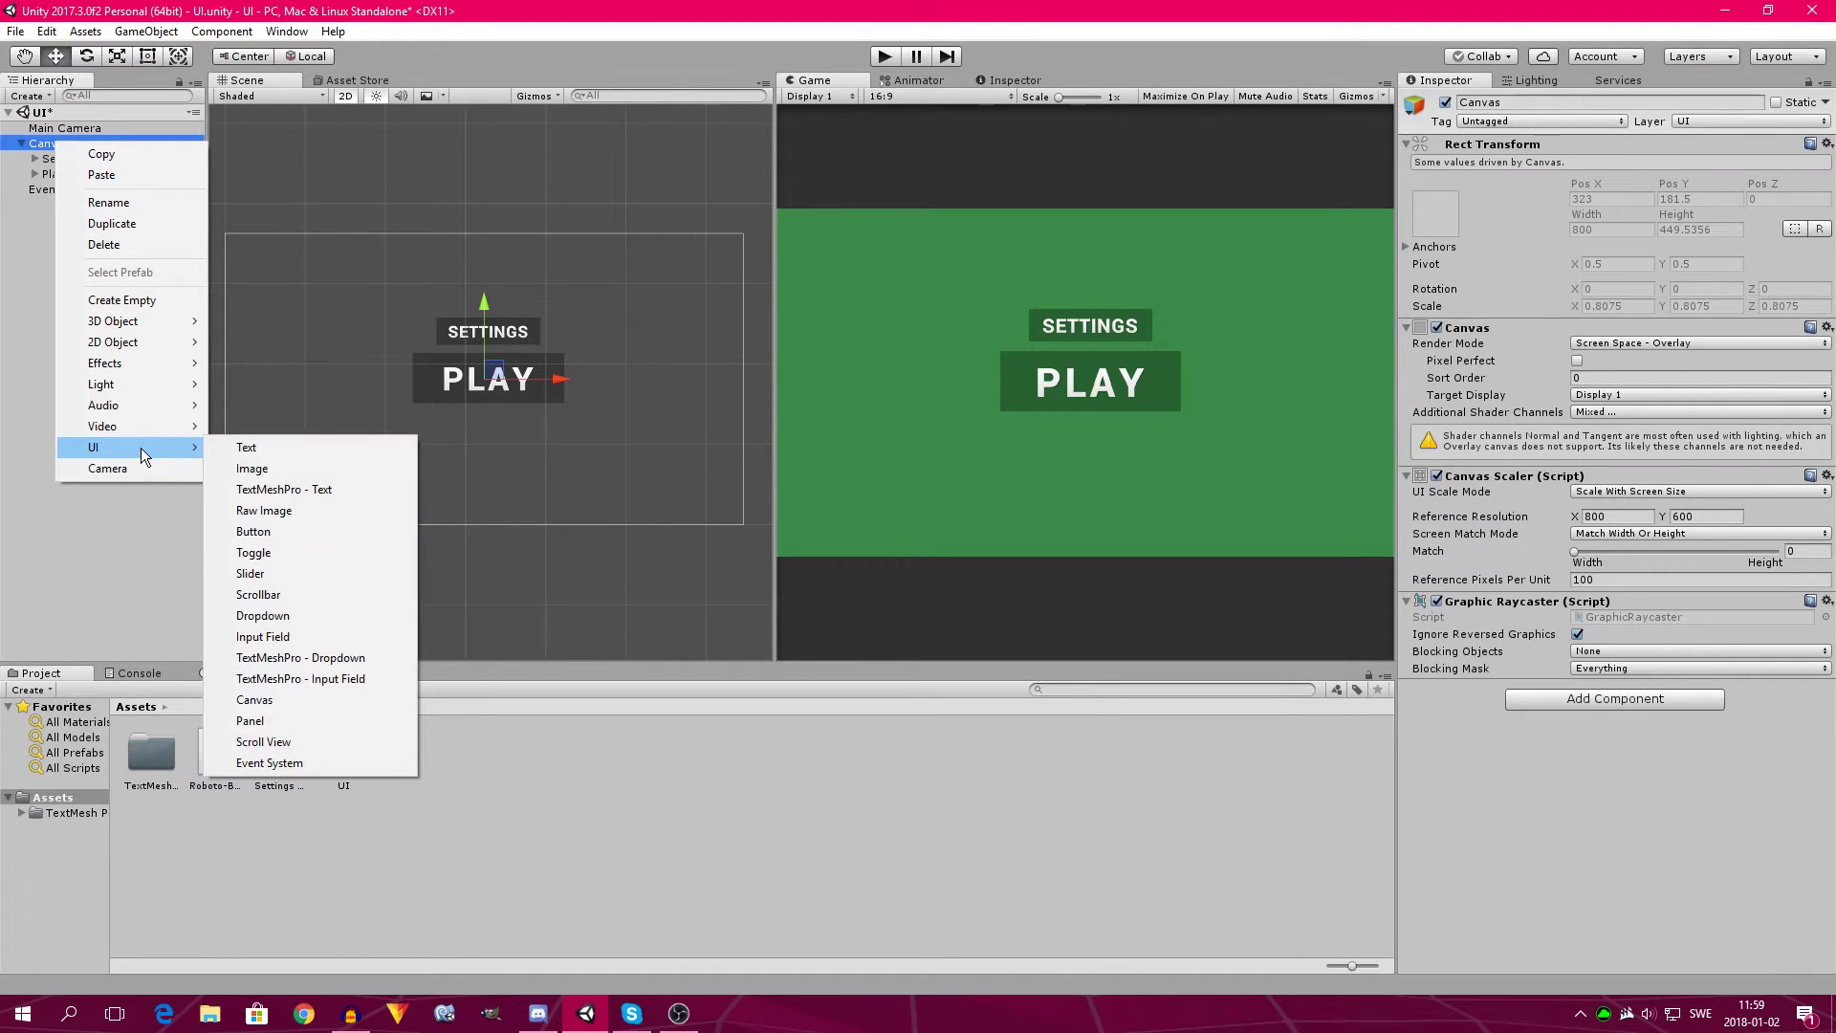
pyautogui.click(272, 721)
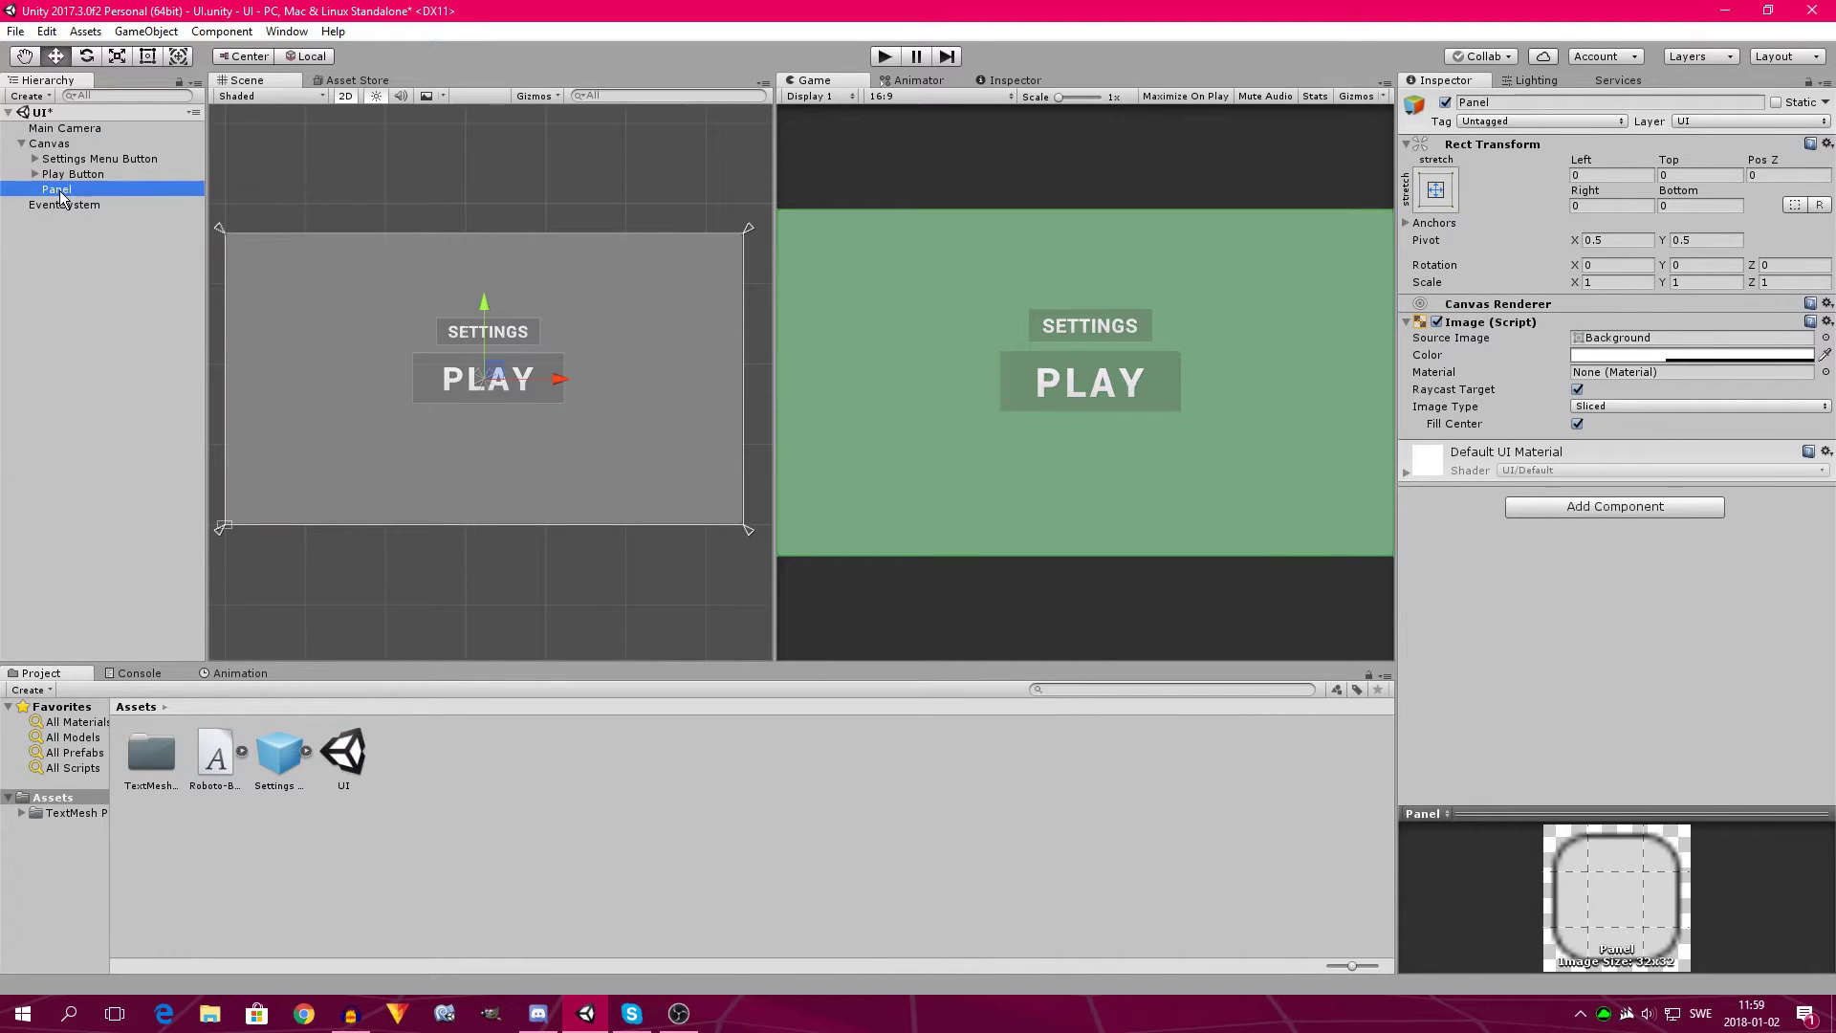
pyautogui.moveTo(57, 189); pyautogui.dragTo(69, 151)
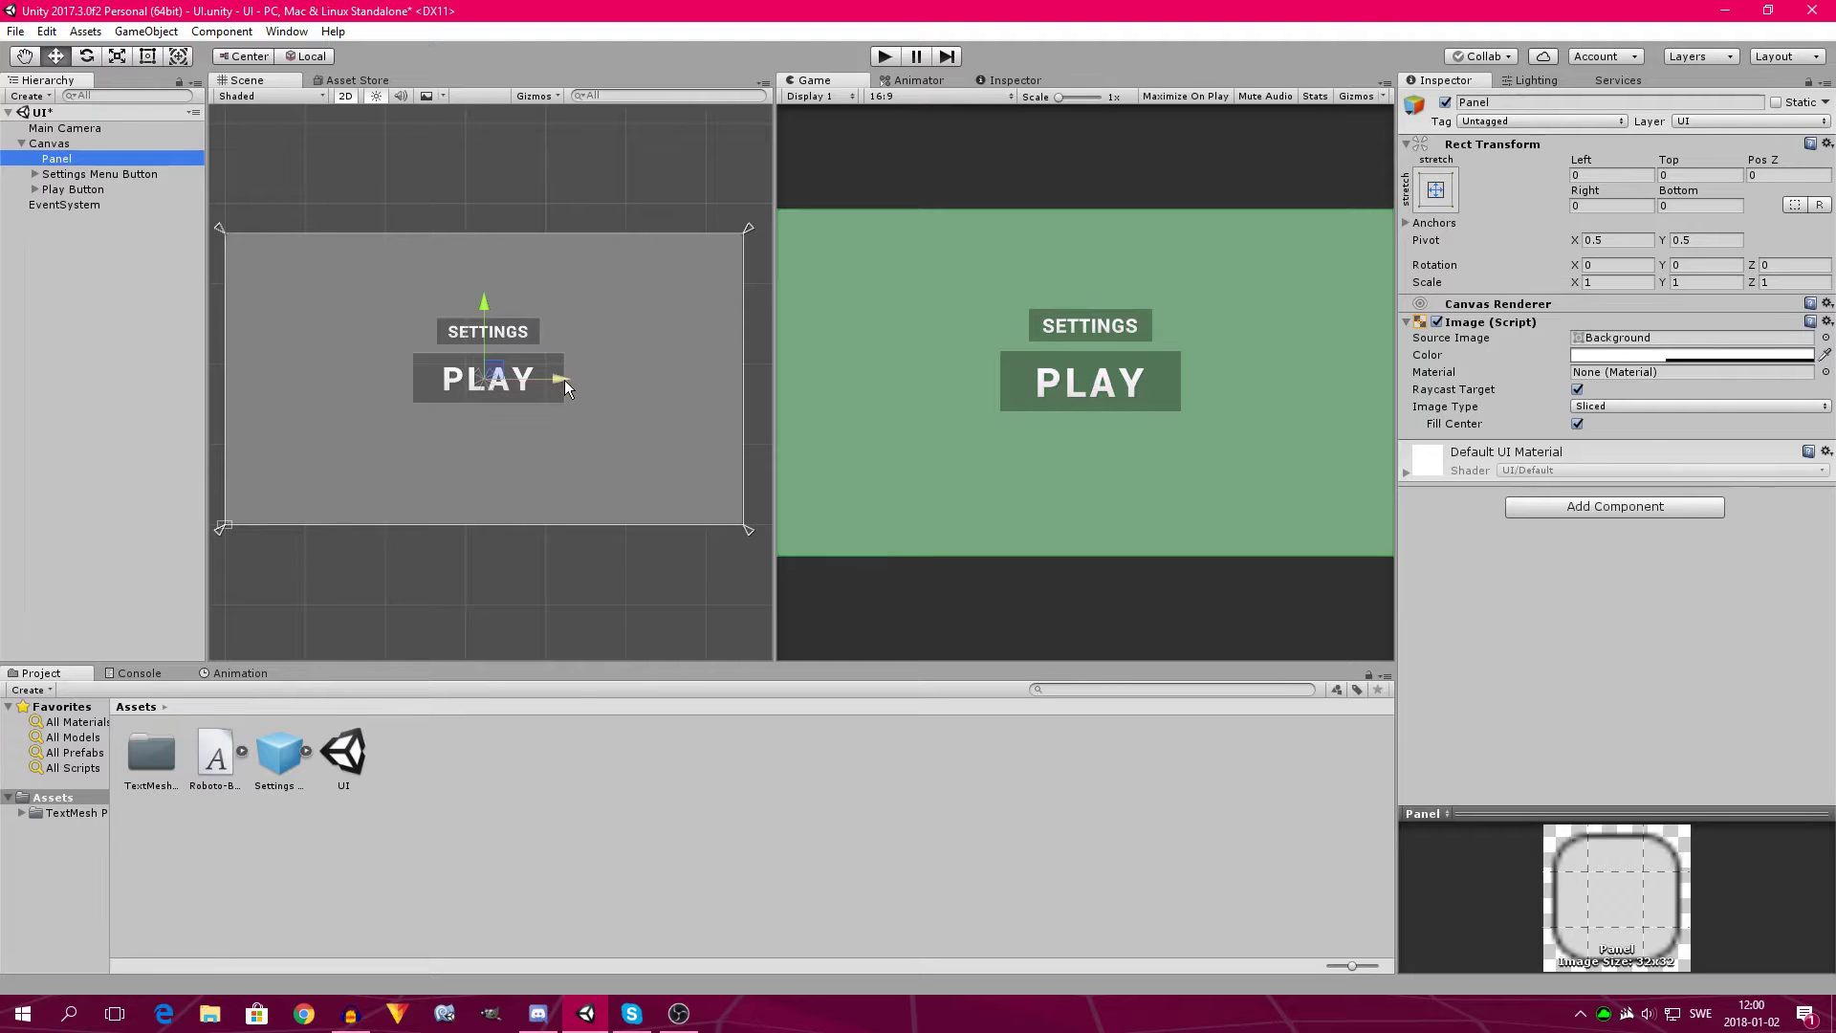
# Shift the new panel horizontally to a Left offset of about 407 and rename it Start Menu.
pyautogui.moveTo(564, 380); pyautogui.dragTo(834, 375)
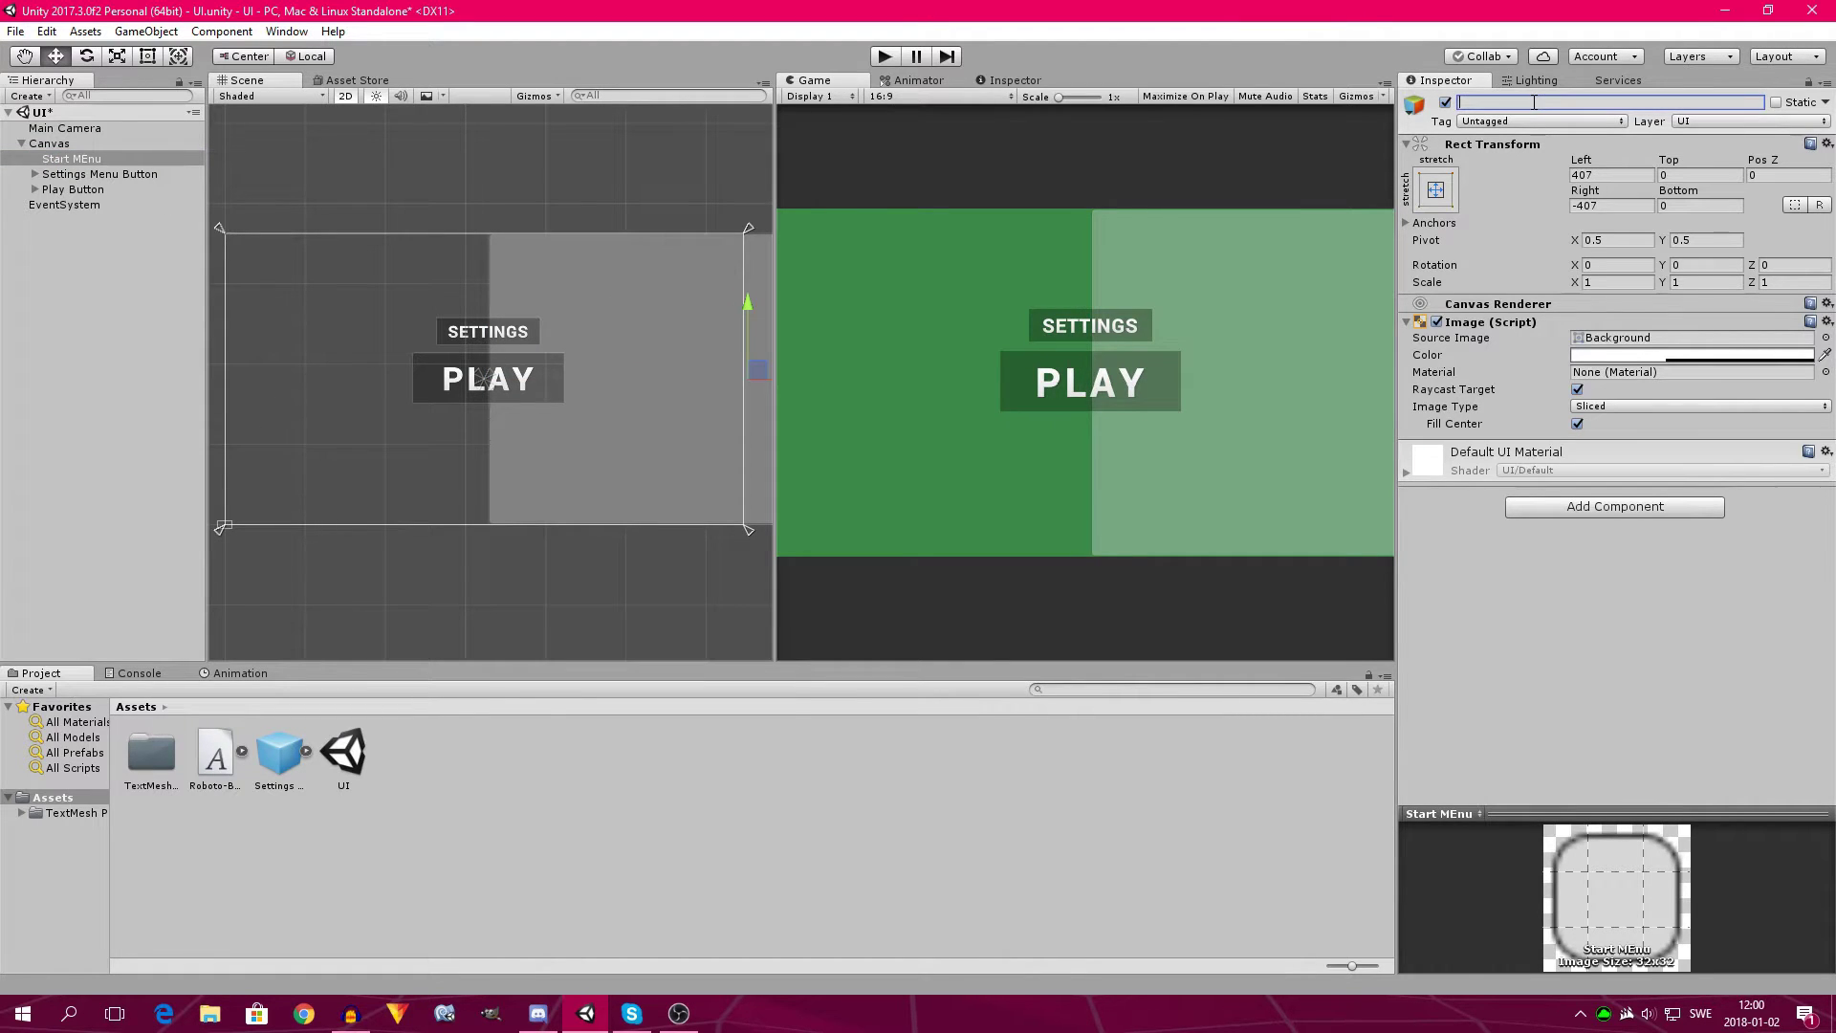
pyautogui.write('Start Menu')
pyautogui.press('Return')
pyautogui.click(115, 233)
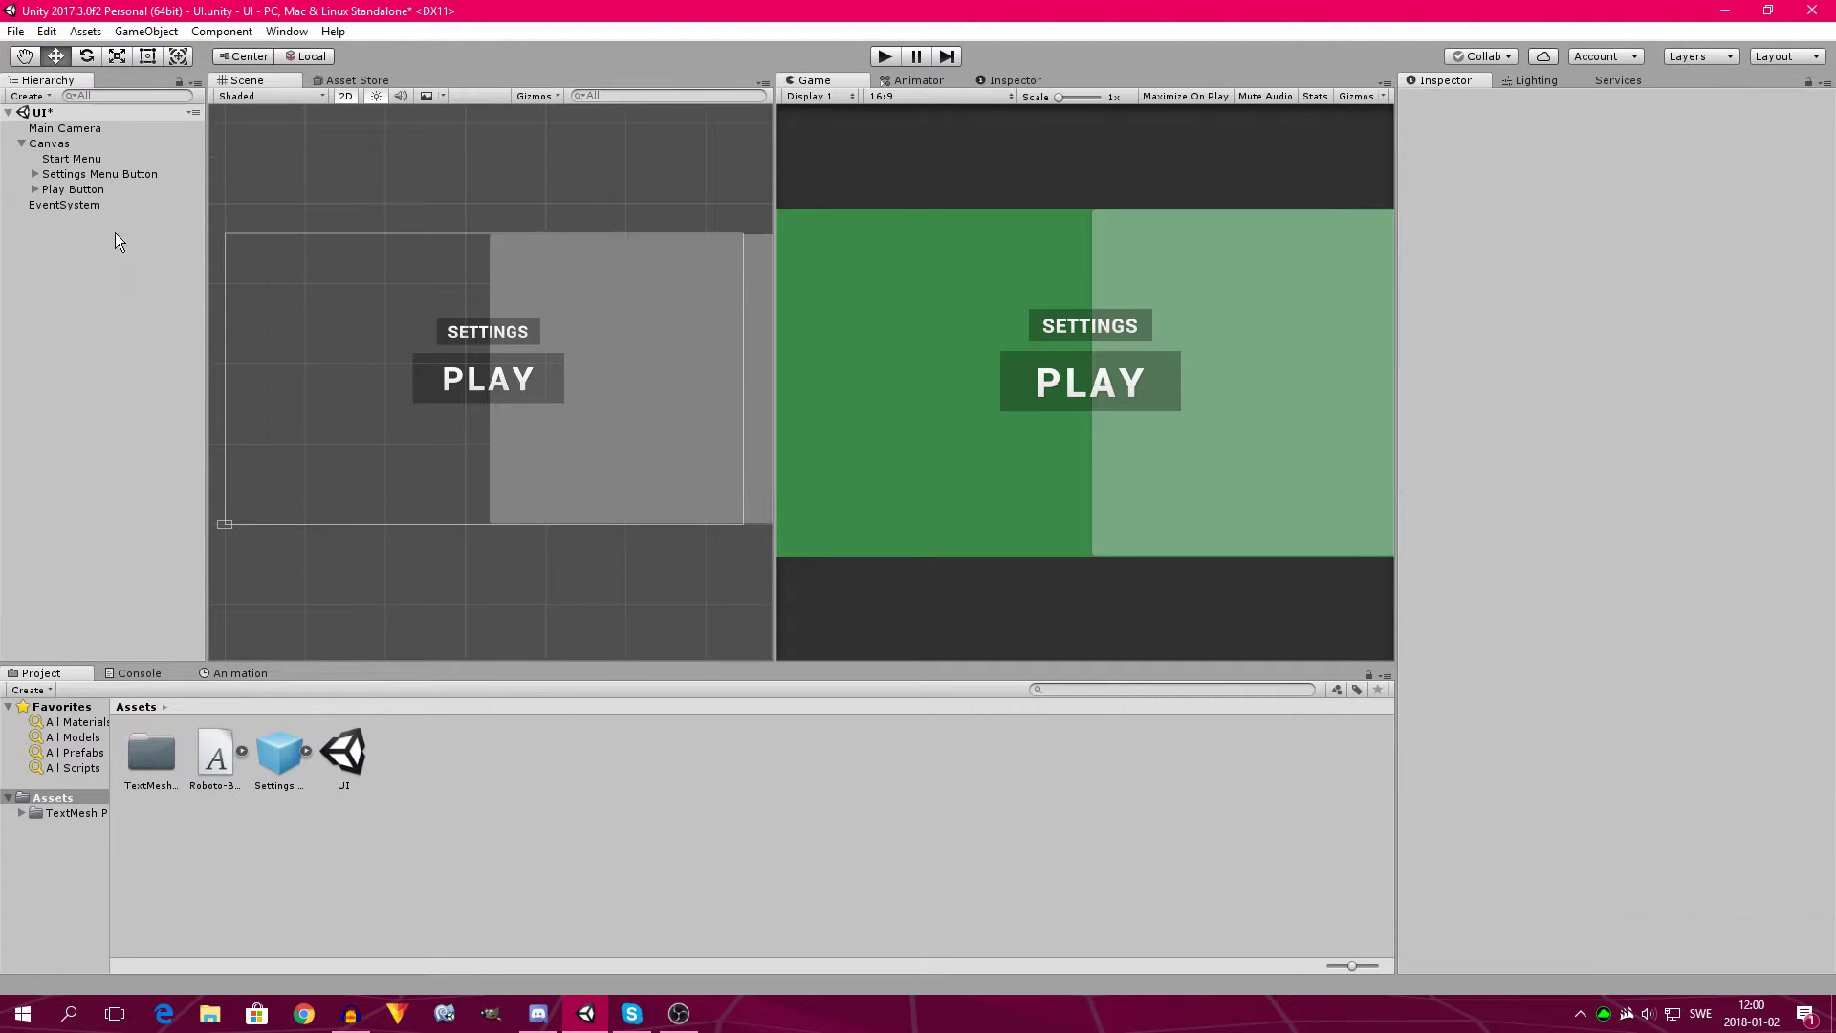
# Make Settings Menu Button and Play Button children of the Start Menu panel.
pyautogui.click(134, 174)
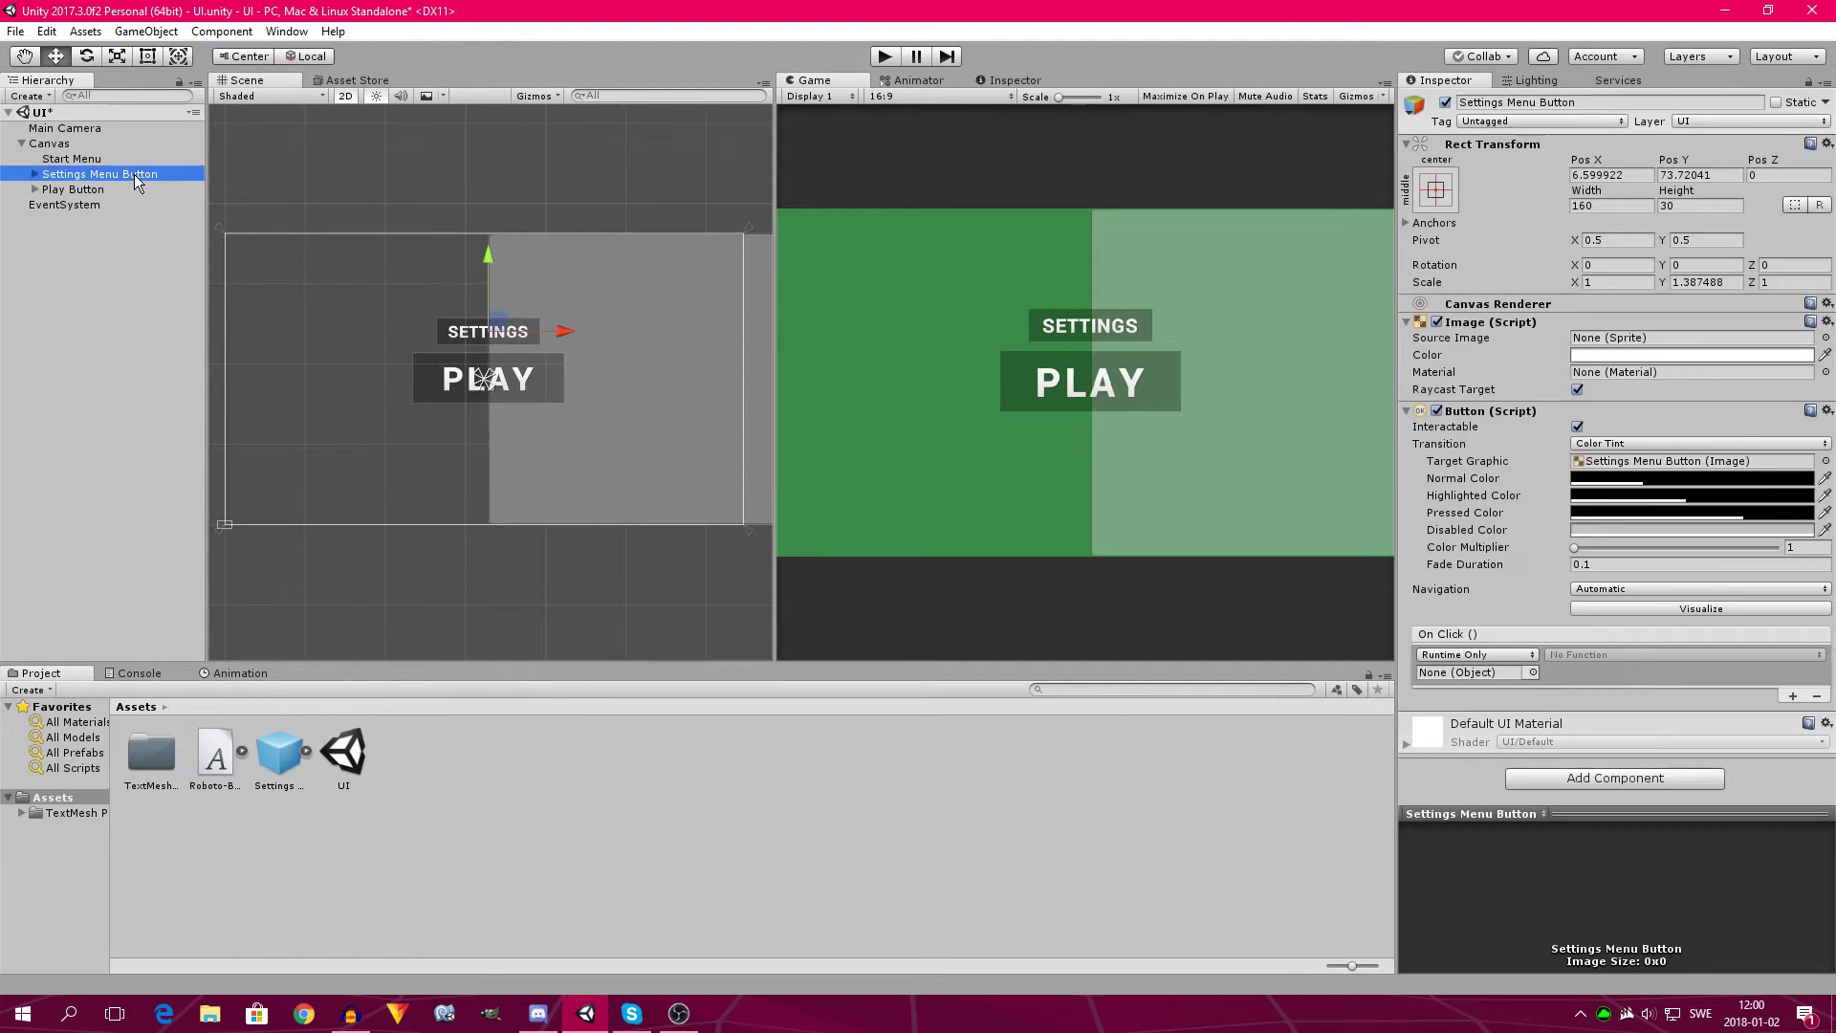
pyautogui.keyDown('ctrl'); pyautogui.click(73, 189); pyautogui.keyUp('ctrl')
pyautogui.moveTo(109, 174); pyautogui.dragTo(94, 163)
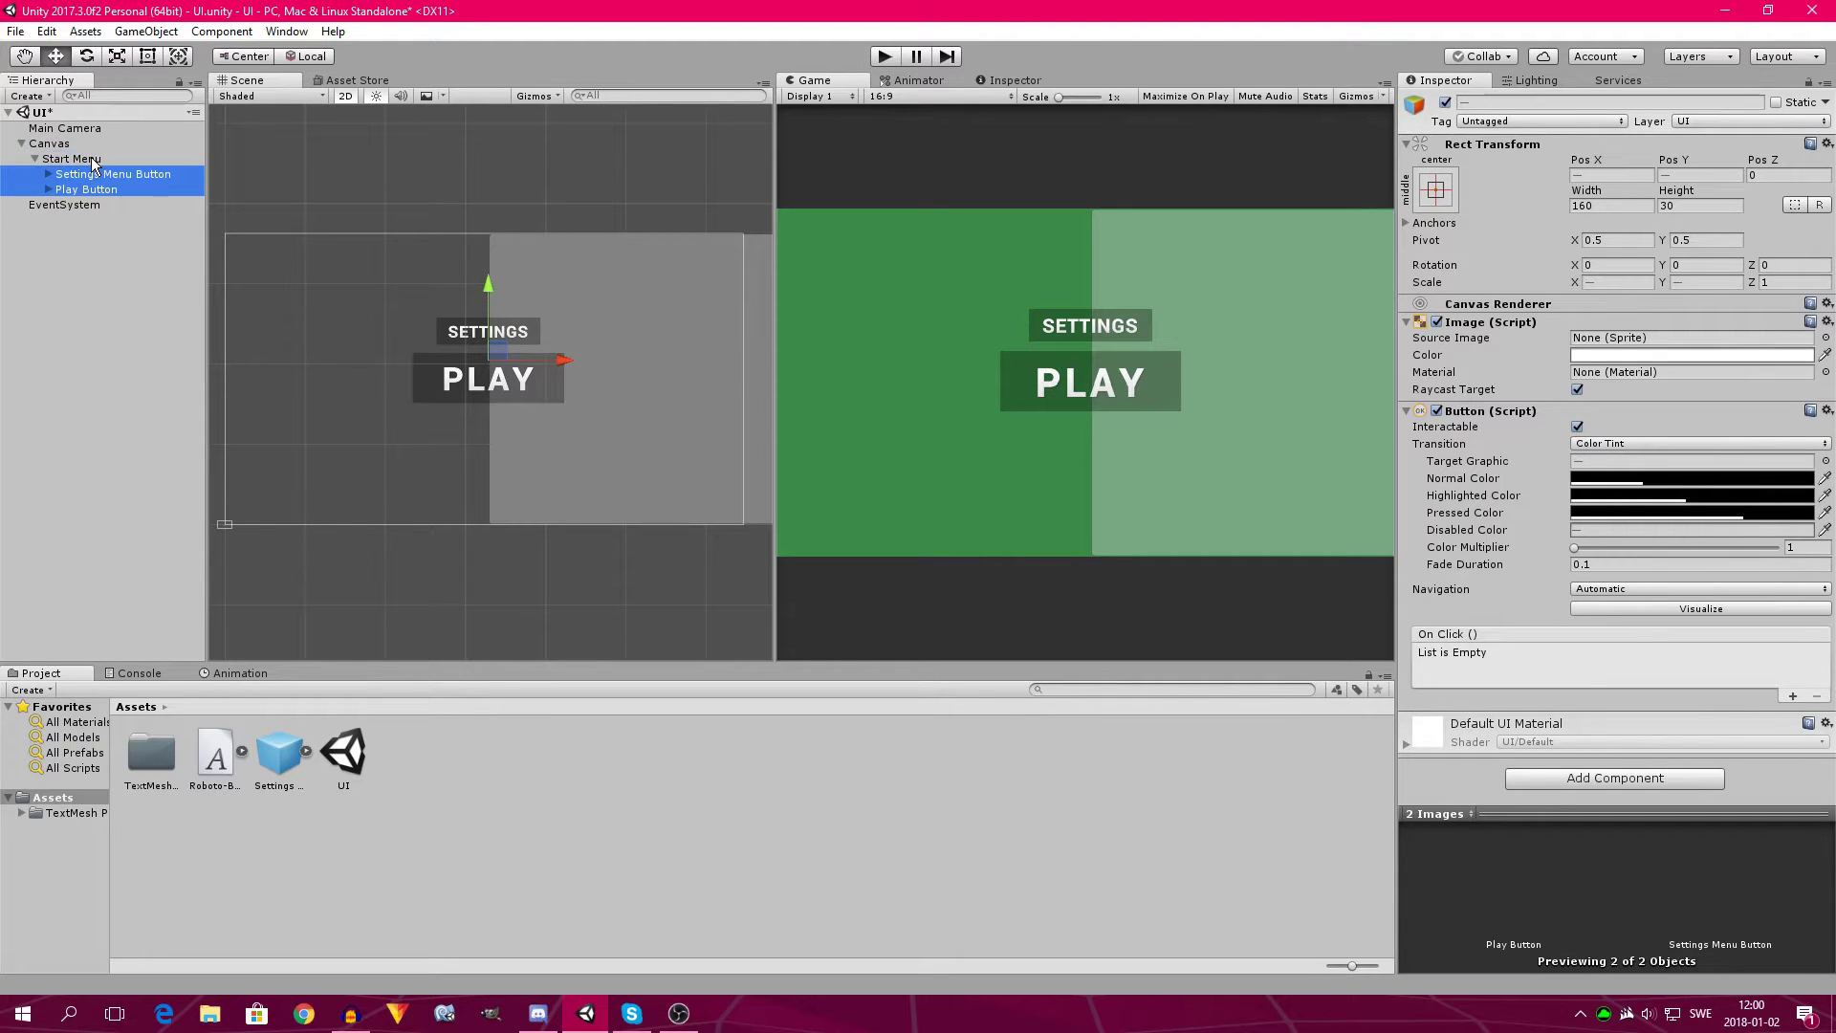
# Add a Mask component to the Start Menu panel and turn off Show Mask Graphic.
pyautogui.click(93, 160)
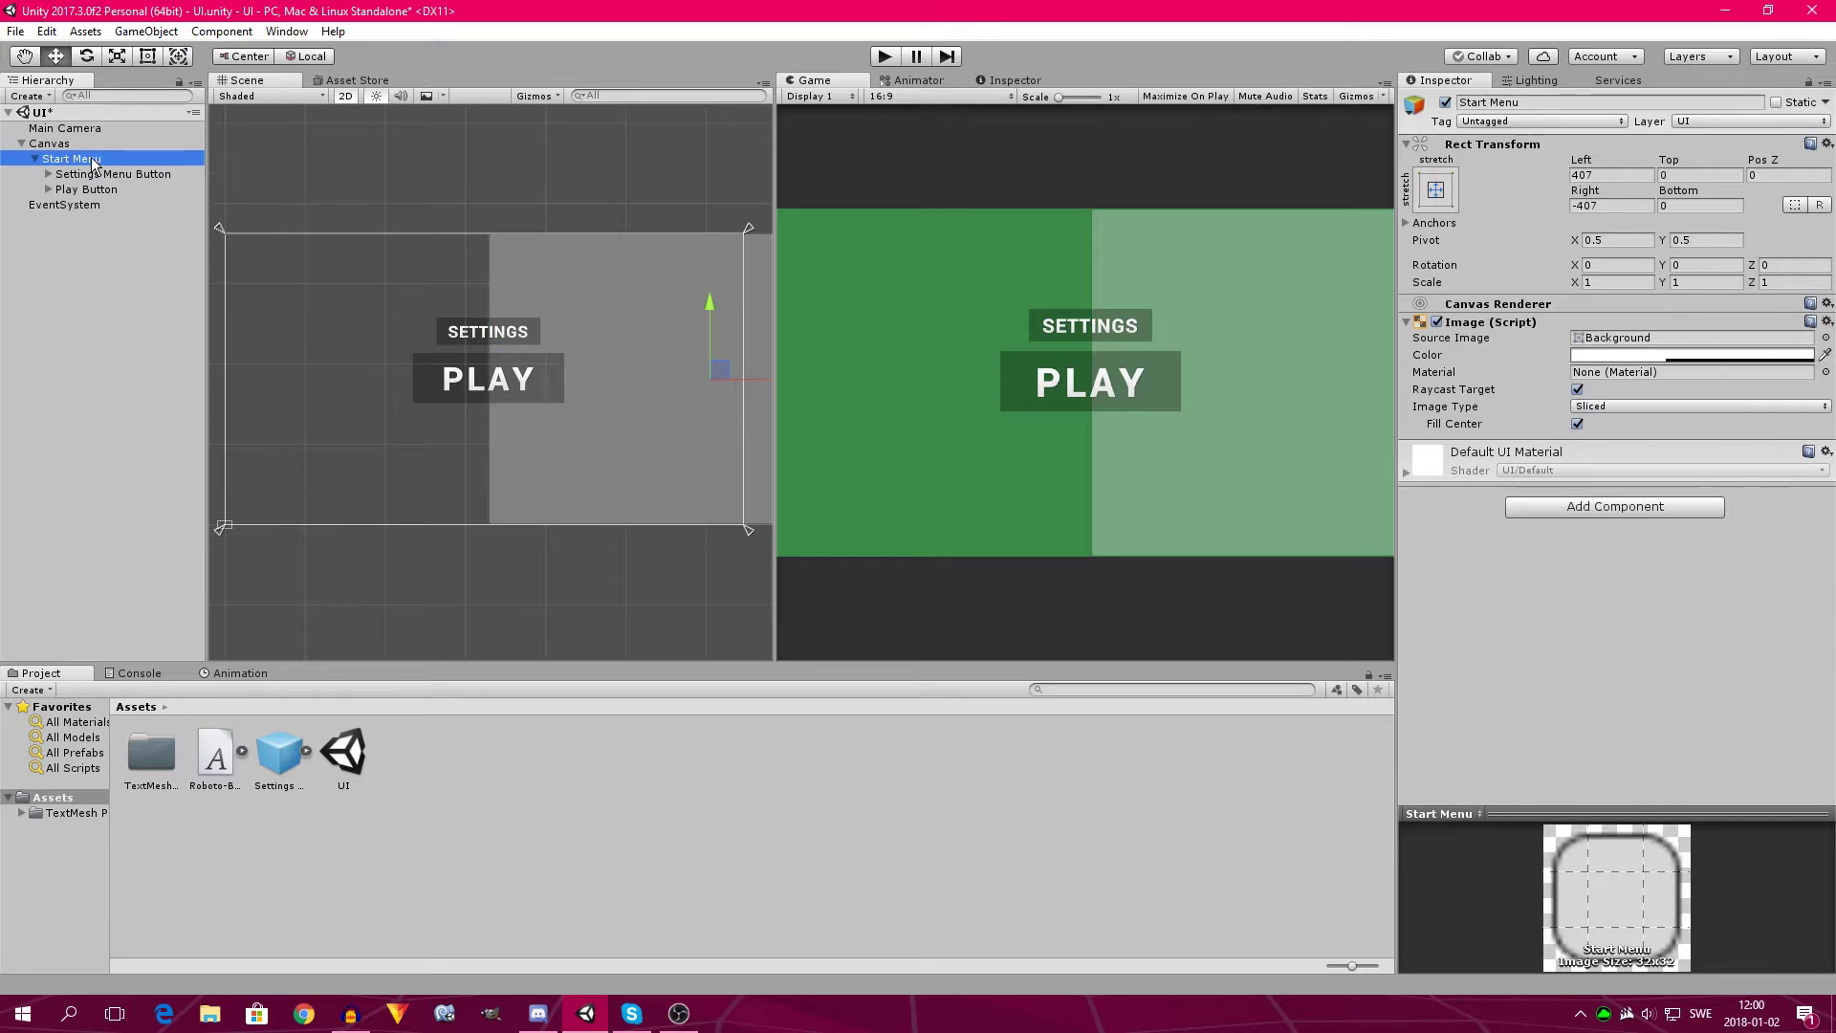
pyautogui.click(1585, 499)
pyautogui.write('mask')
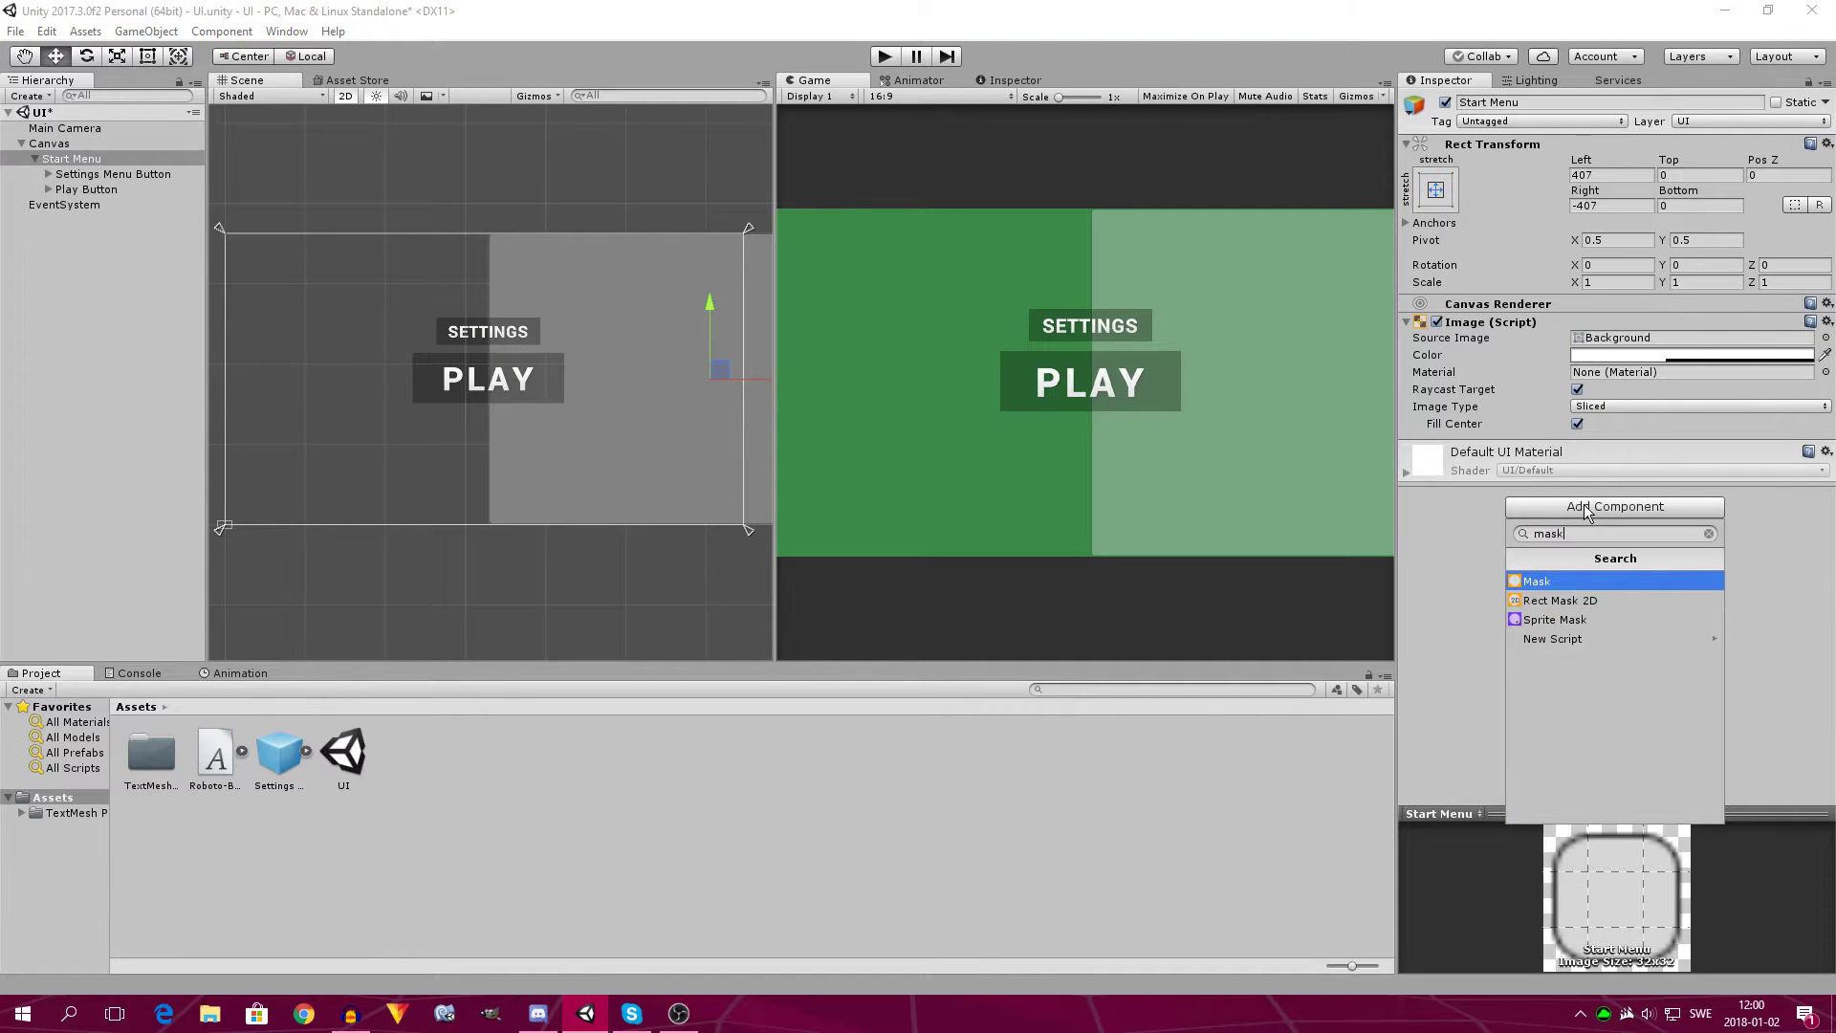
pyautogui.press('Return')
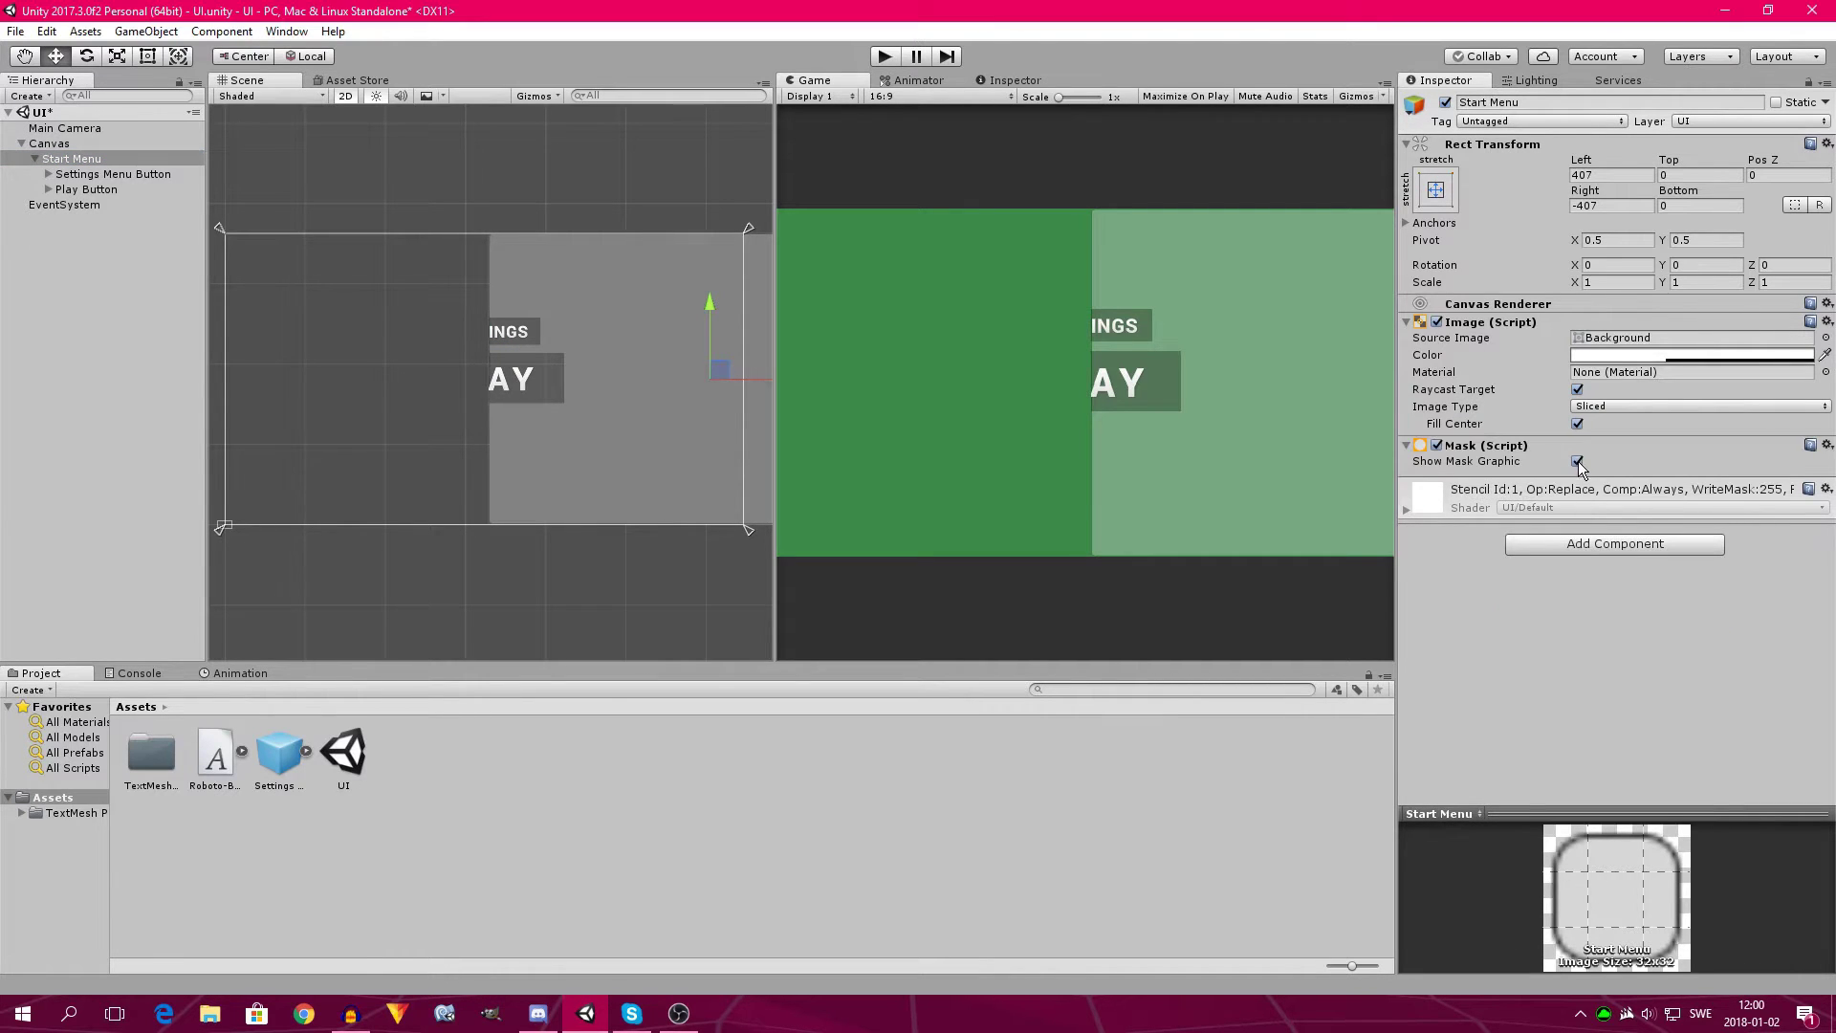
pyautogui.click(1577, 461)
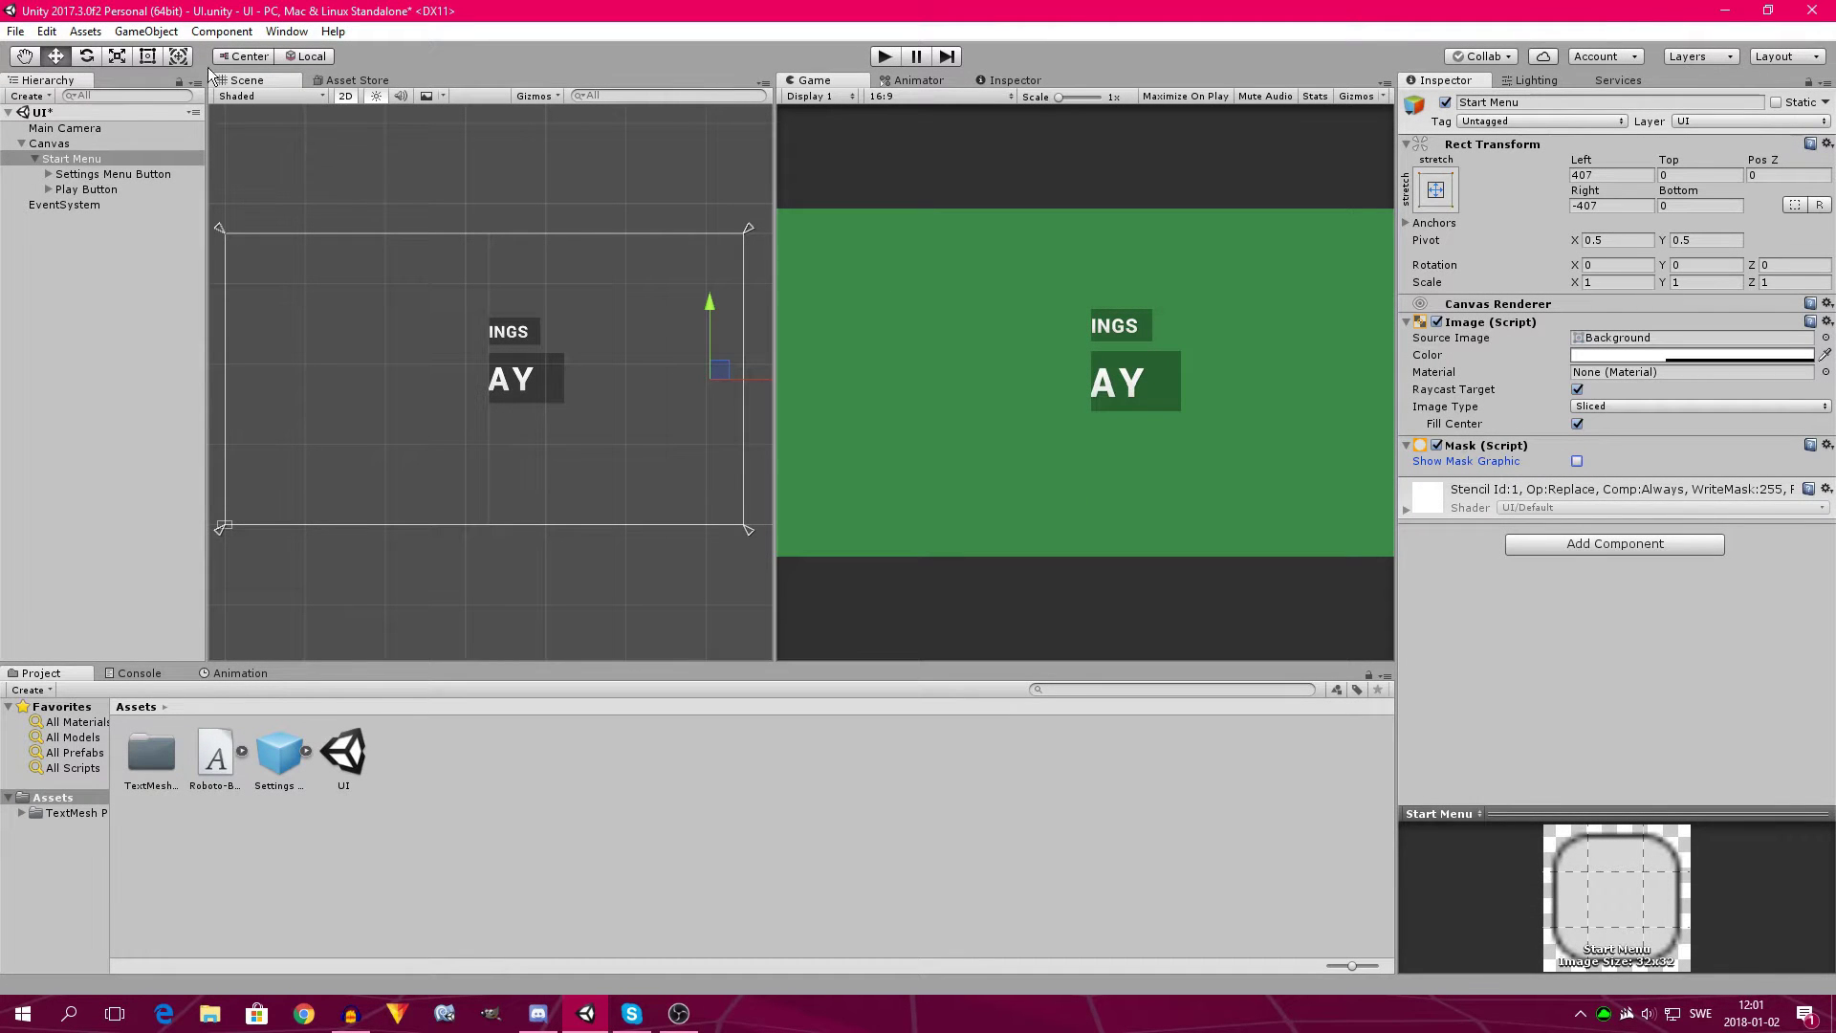
# Test in play mode how the masked buttons follow the Start Menu panel when it moves, and stop the game.
pyautogui.hotkey('ctrl', 'p')
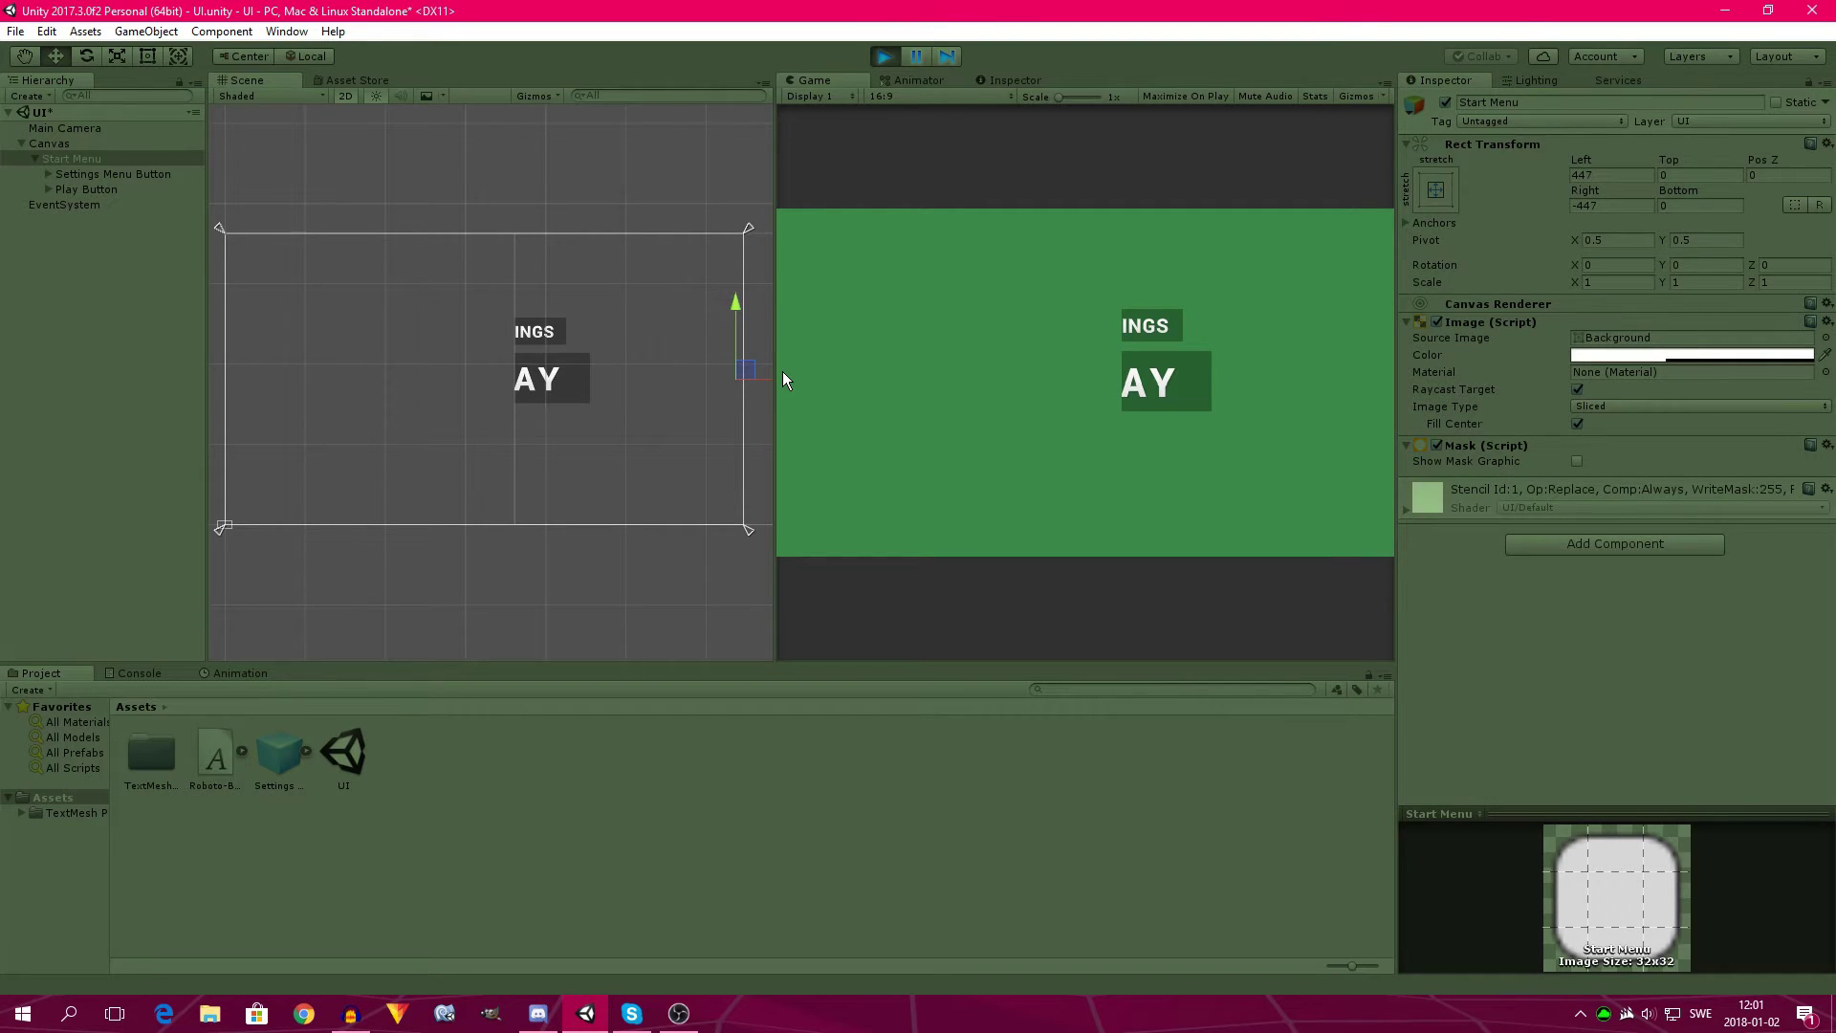
pyautogui.hotkey('ctrl', 'p')
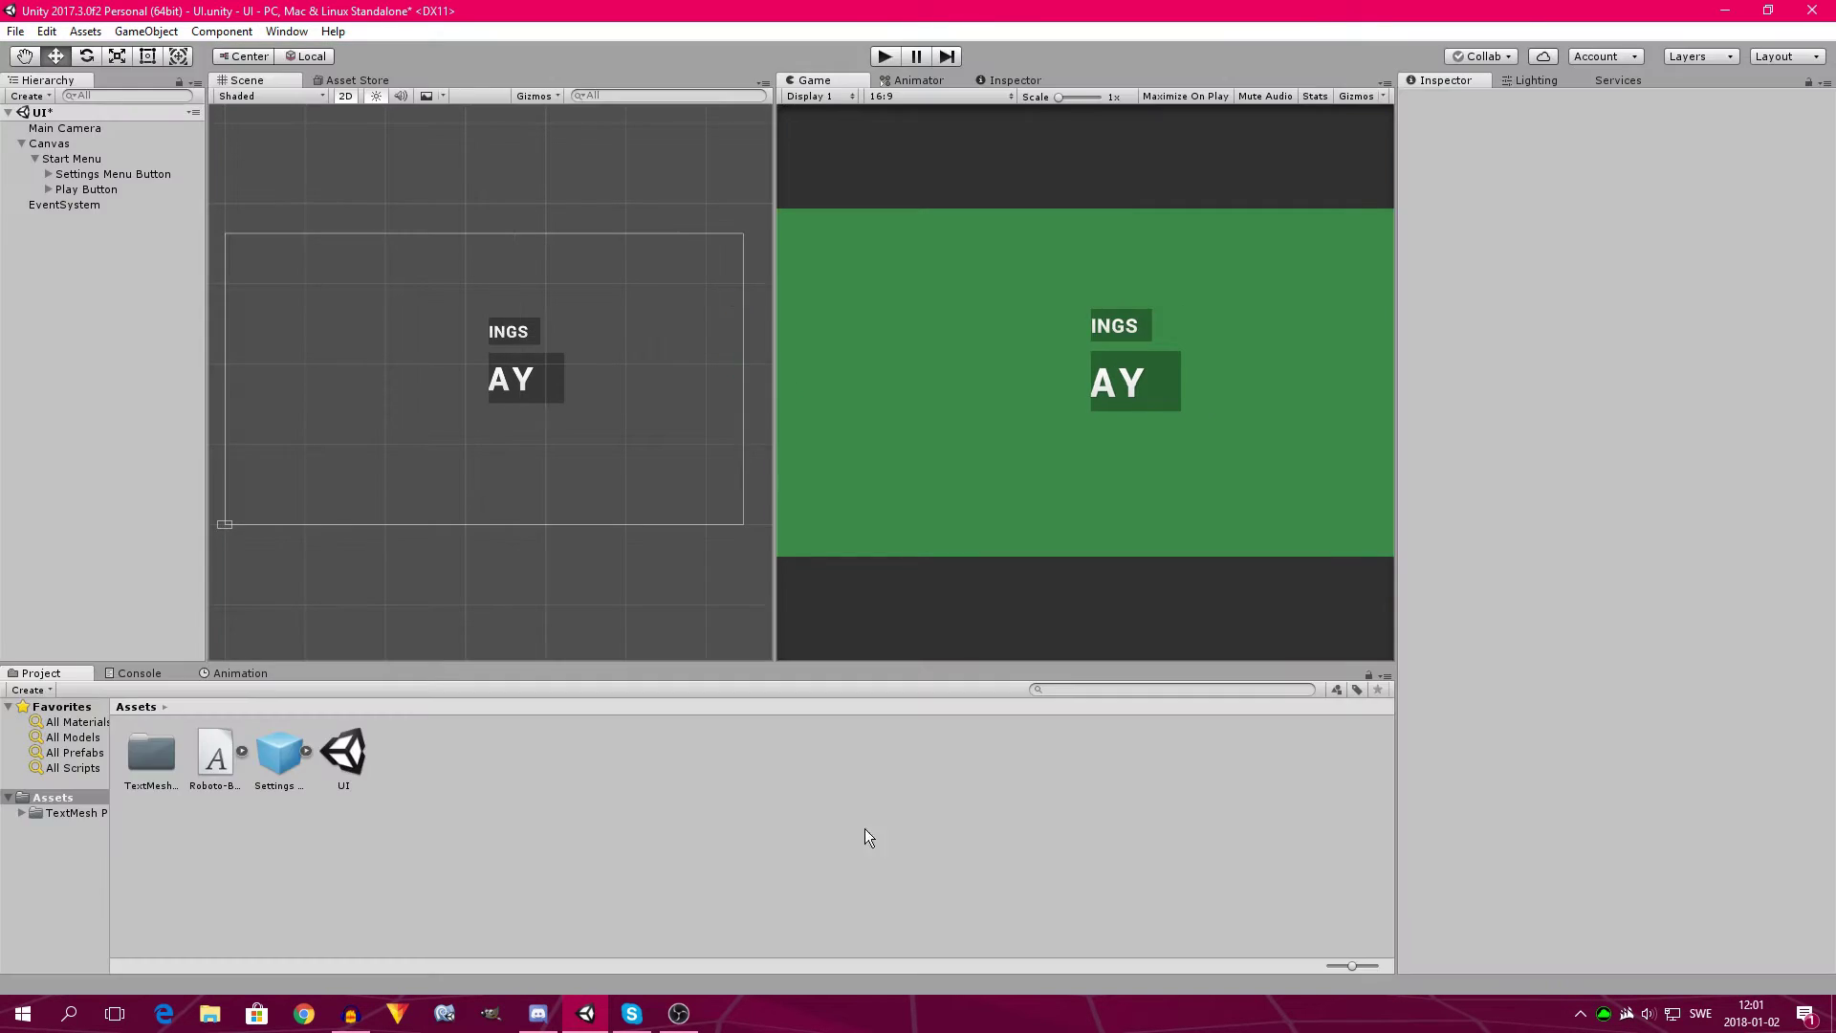
# Create a C# script named Freeze Script in the Assets folder and save the scene.
pyautogui.rightClick(489, 775)
pyautogui.moveTo(549, 392)
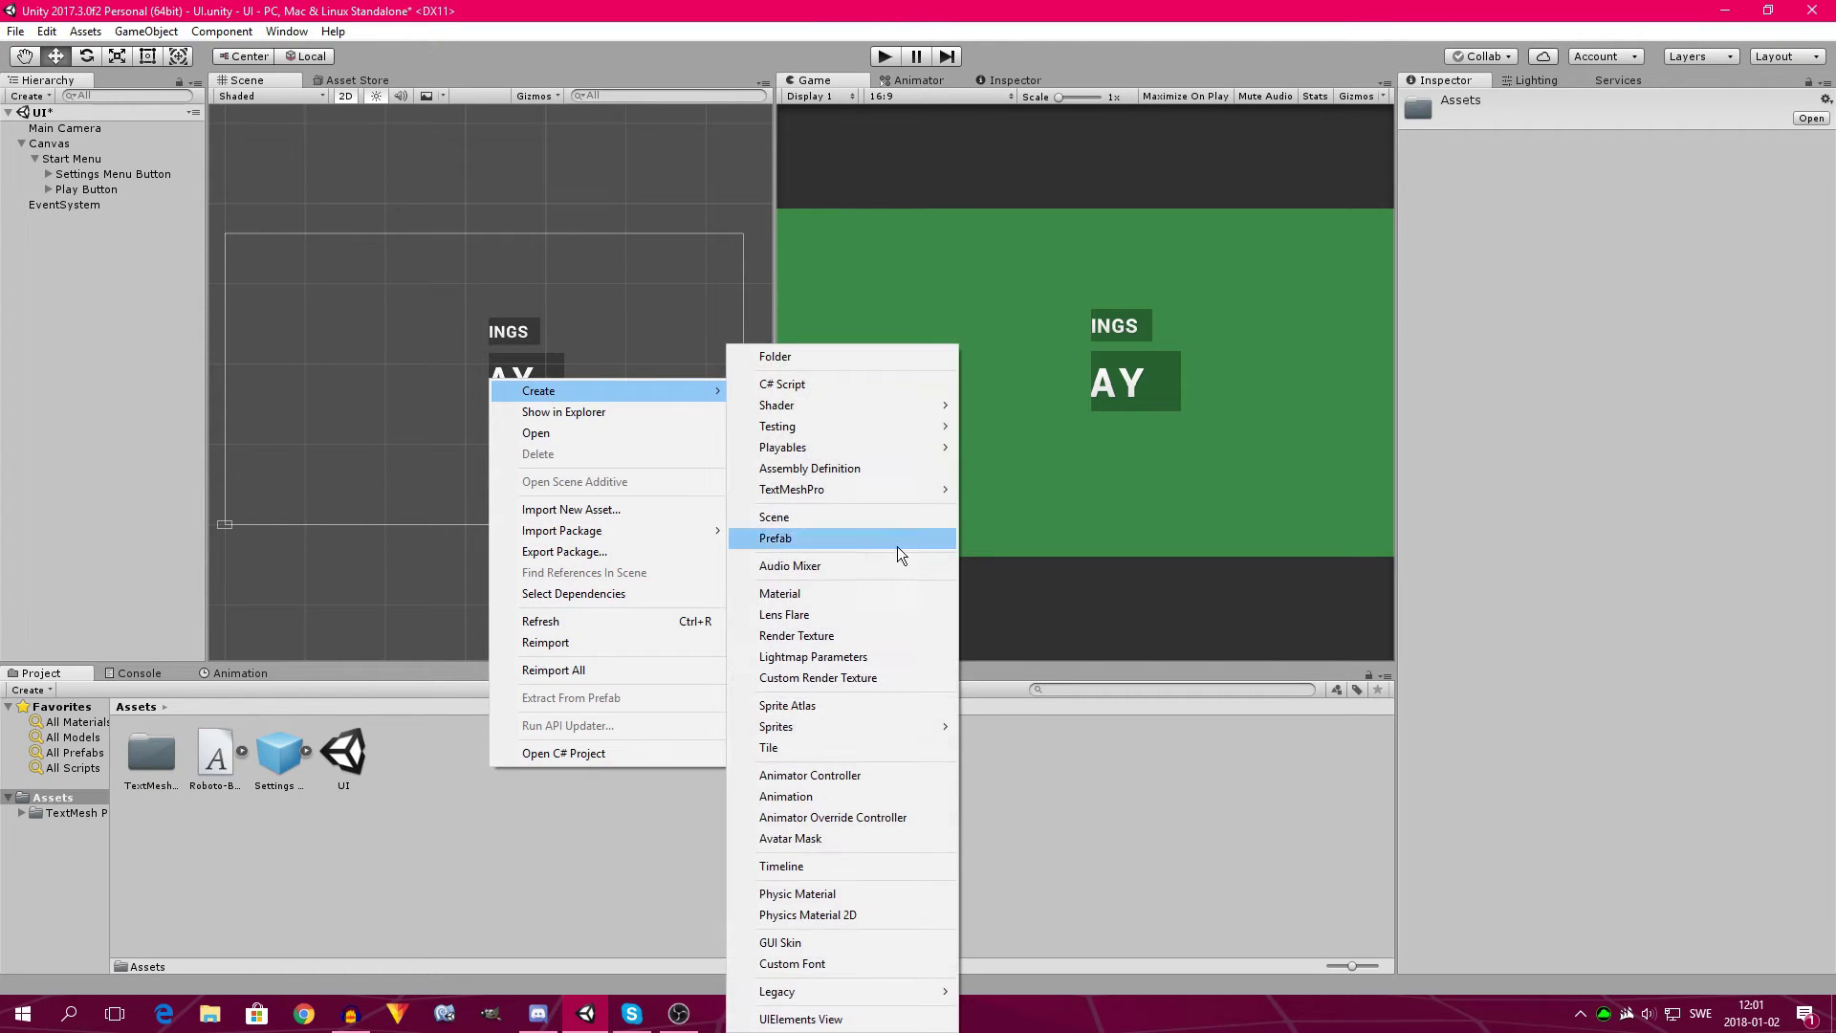
pyautogui.click(817, 384)
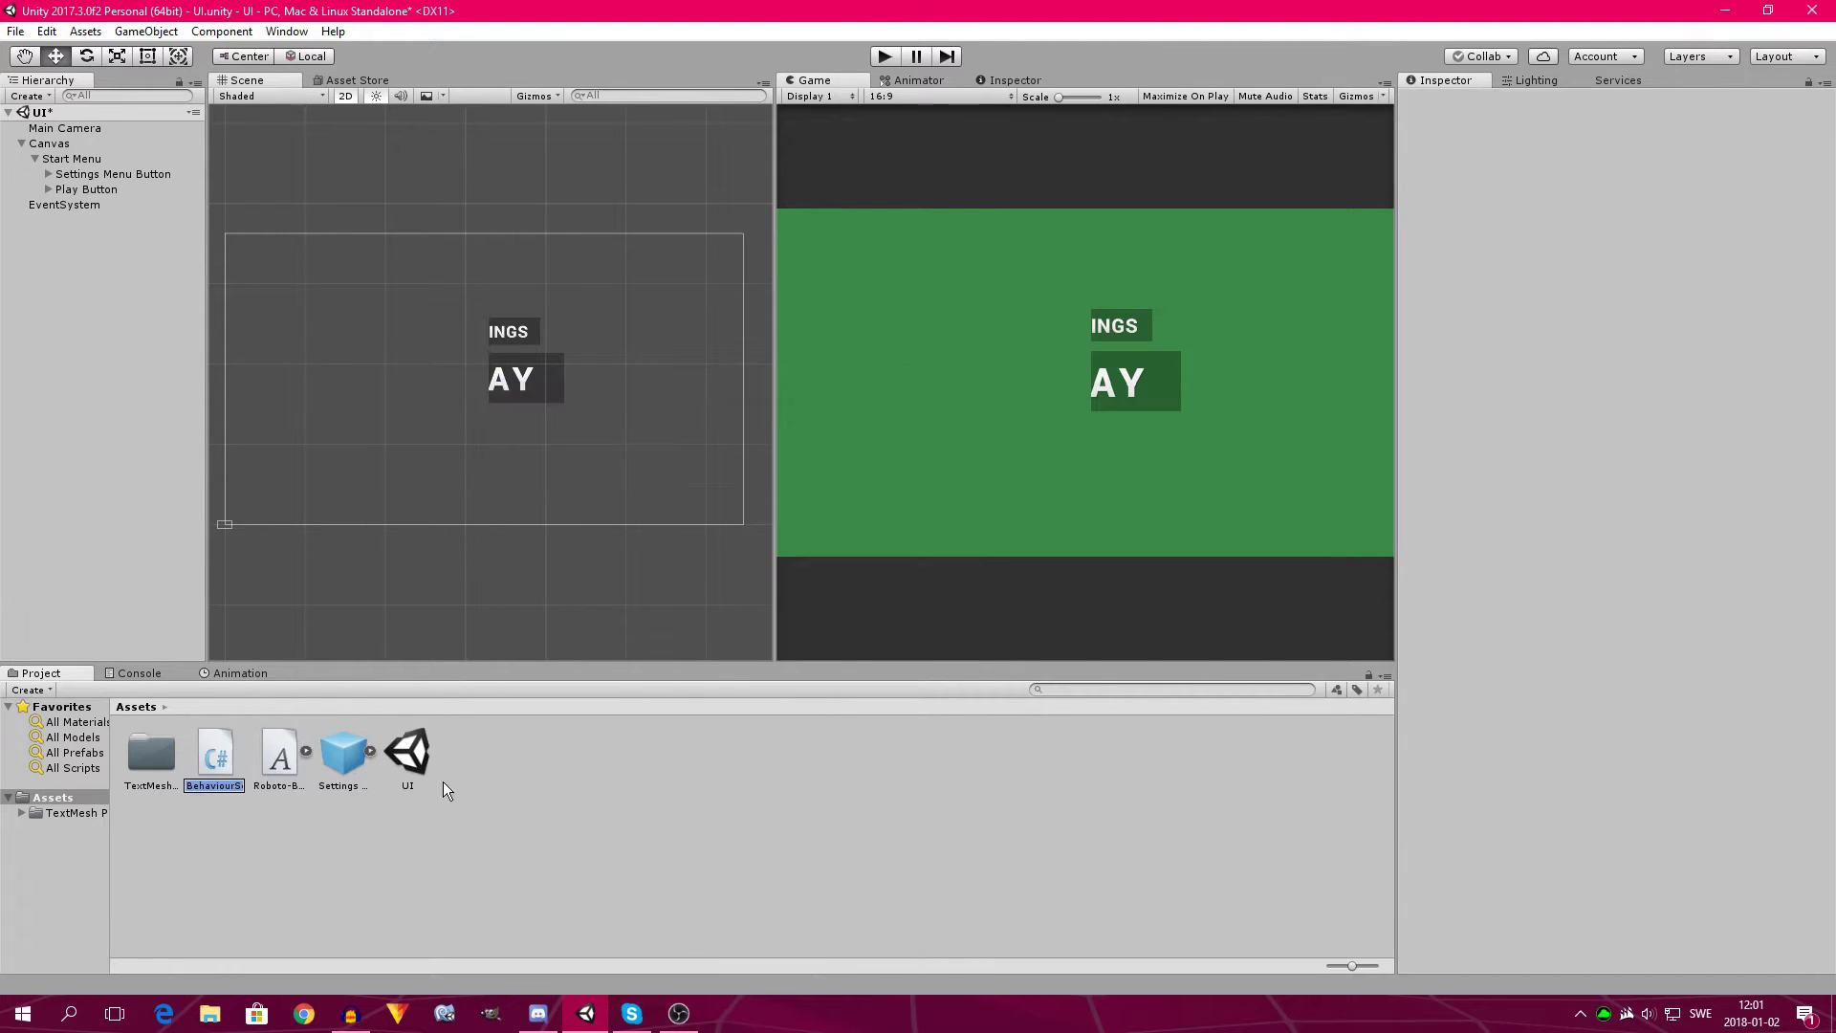
pyautogui.press('BackSpace')
pyautogui.write('Freeze')
pyautogui.write(' Script')
pyautogui.hotkey('ctrl', 's')
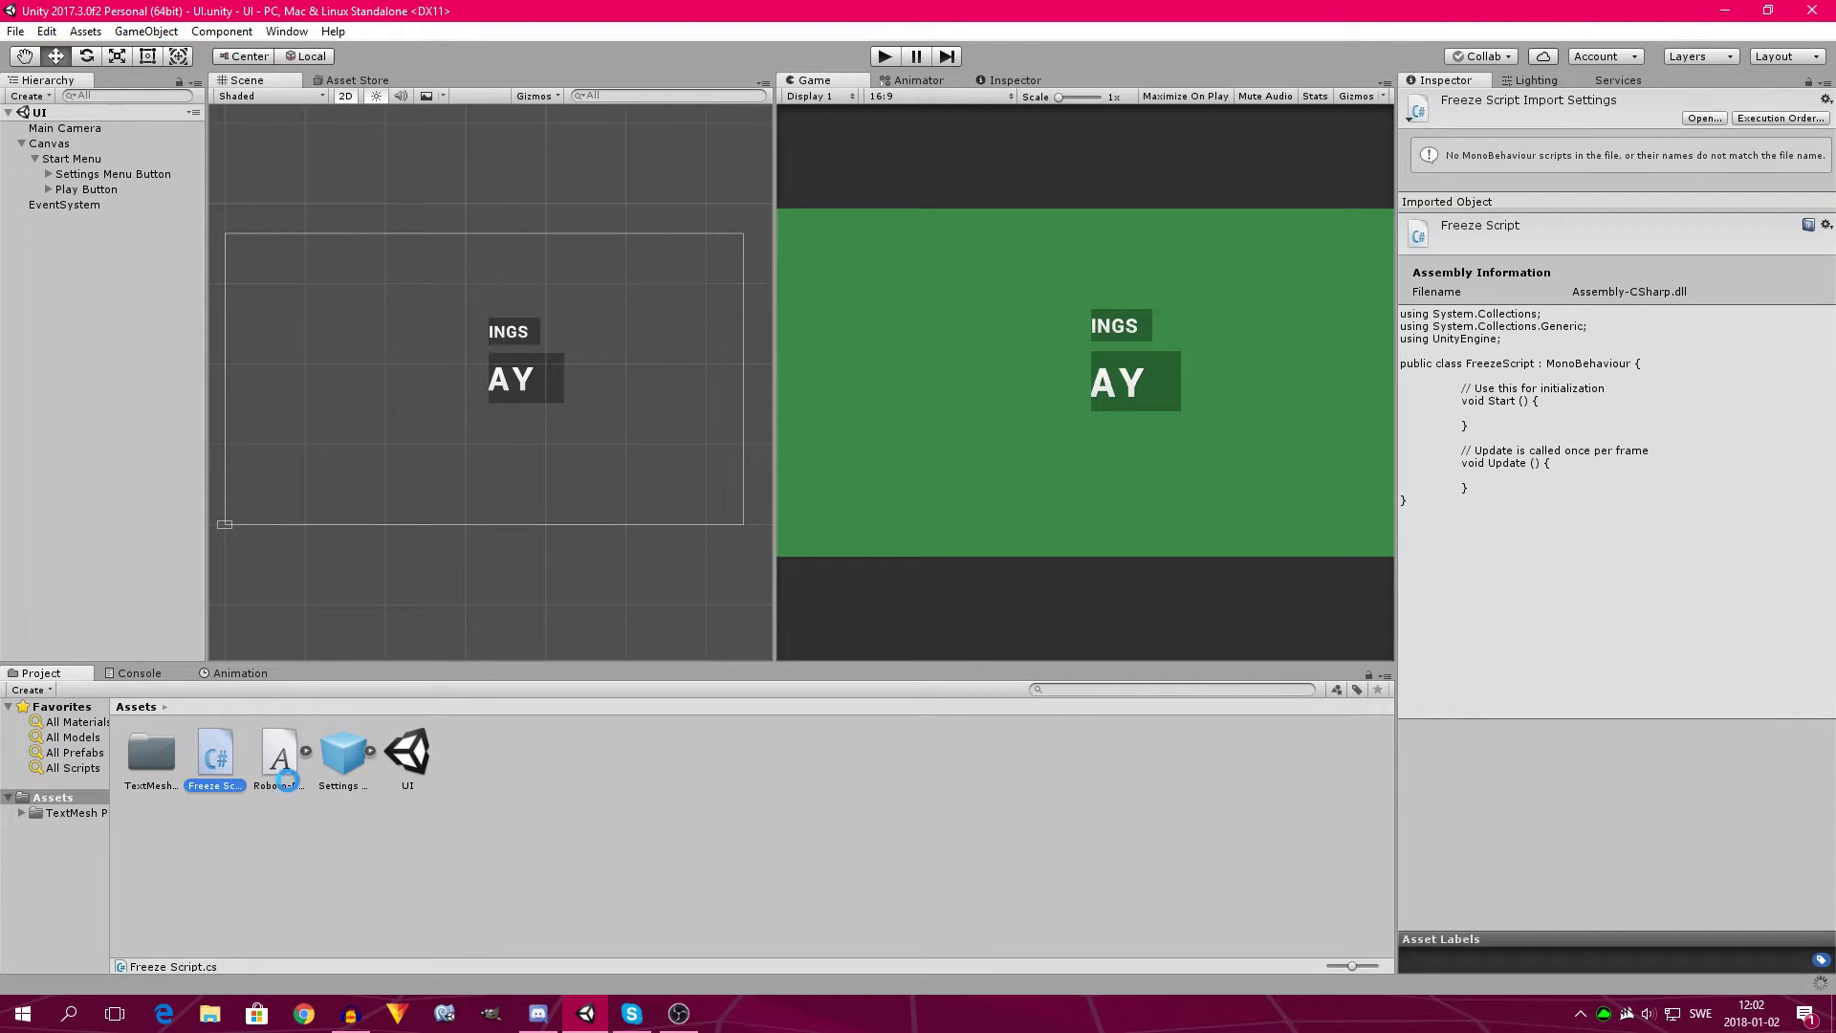
pyautogui.click(406, 846)
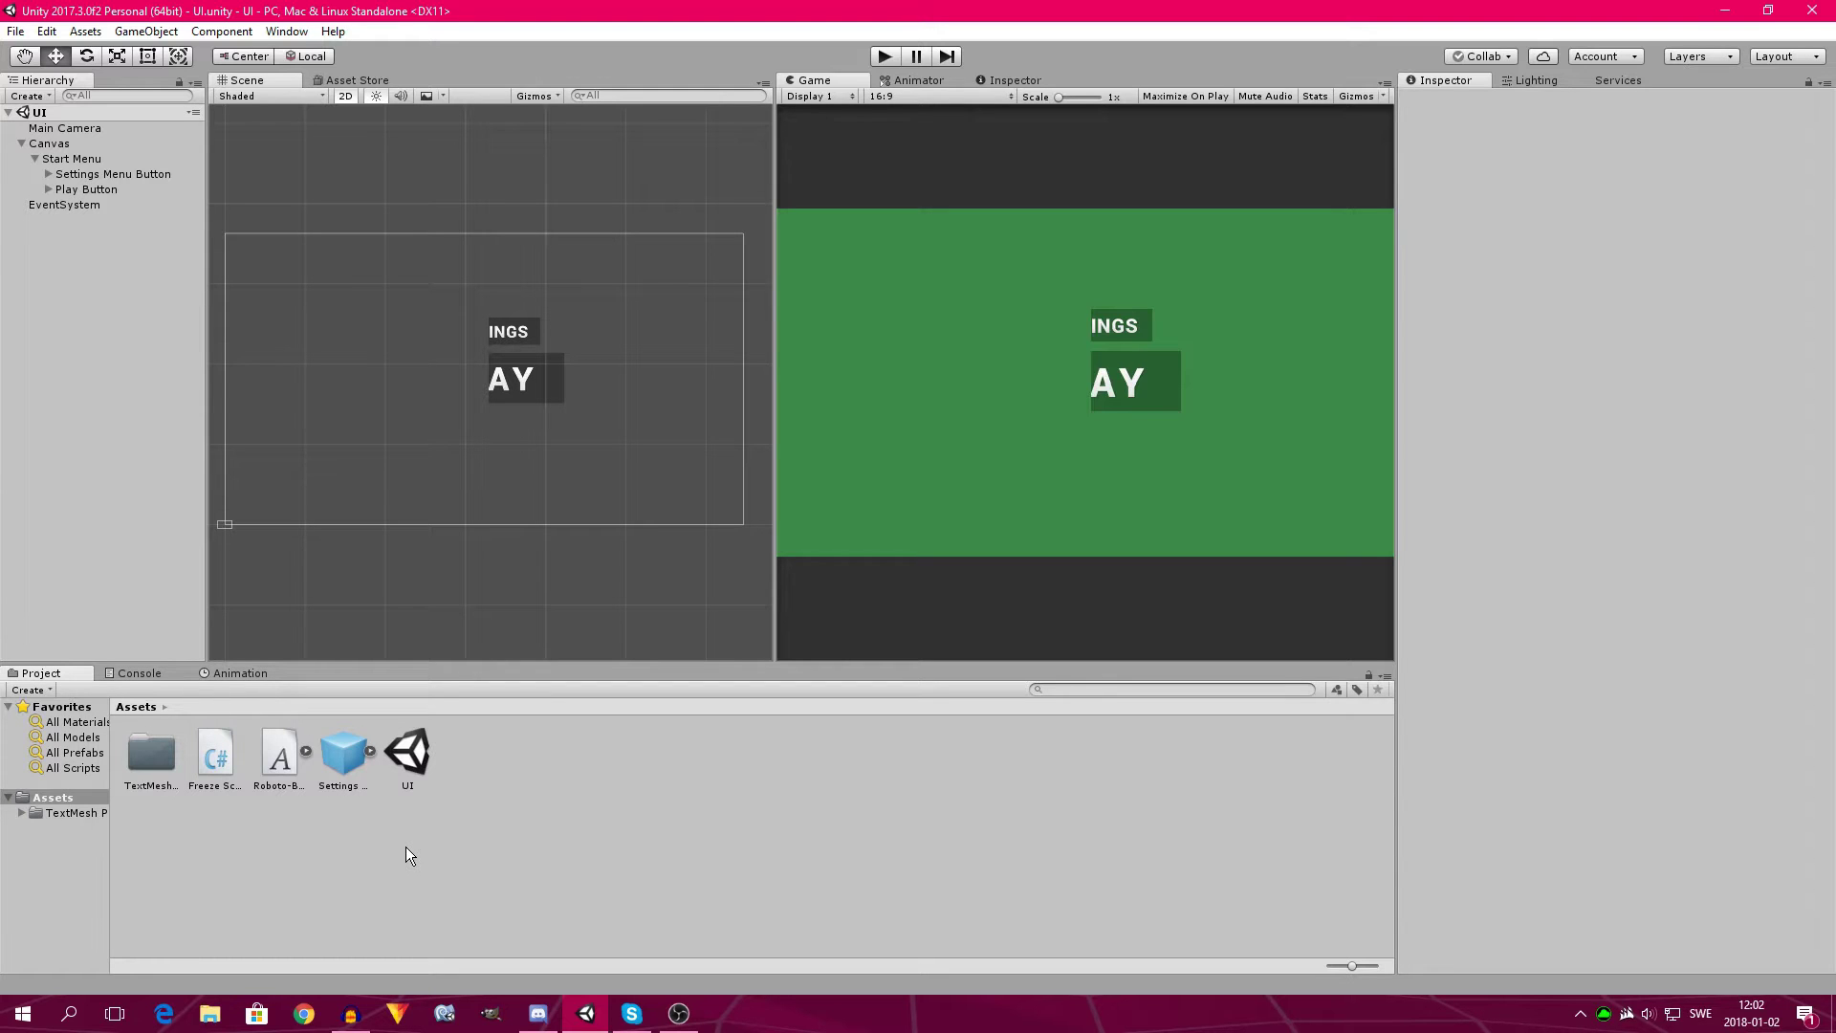
# Open Freeze Script in Visual Studio, declare a Vector3 variable named FreezePosition at the start of the class, and save.
pyautogui.doubleClick(215, 760)
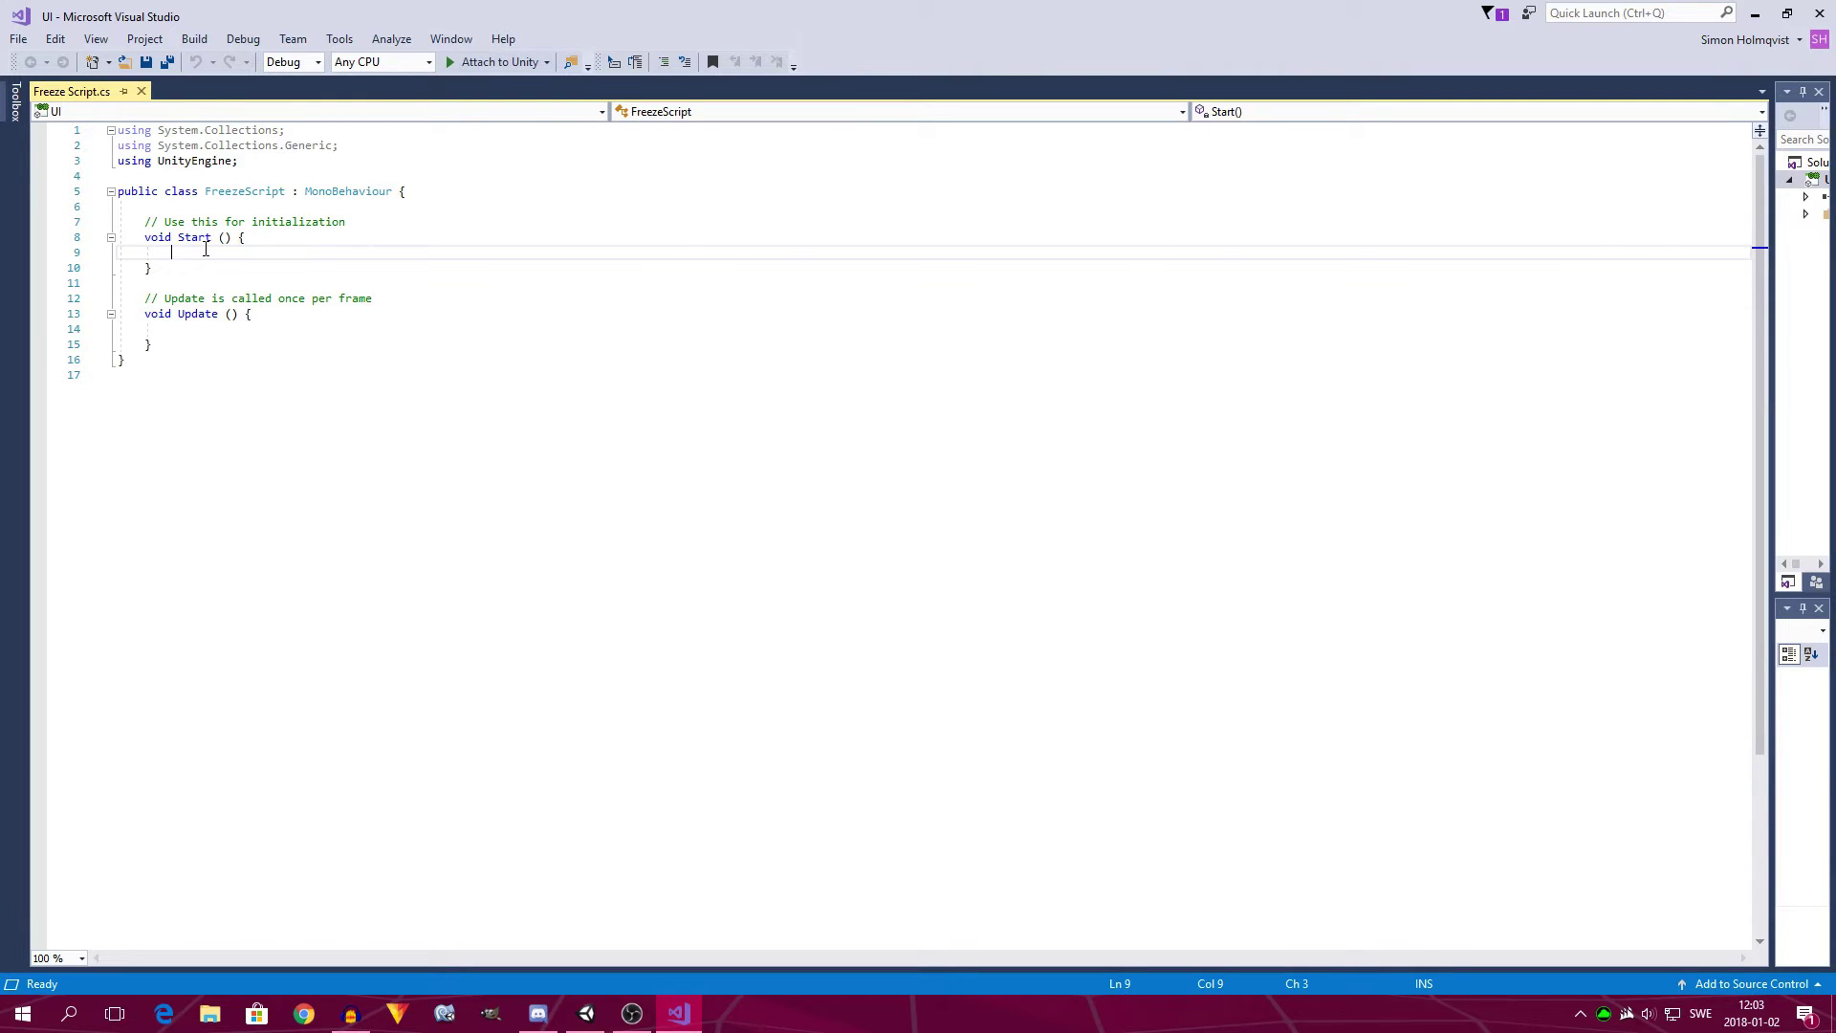
pyautogui.click(442, 202)
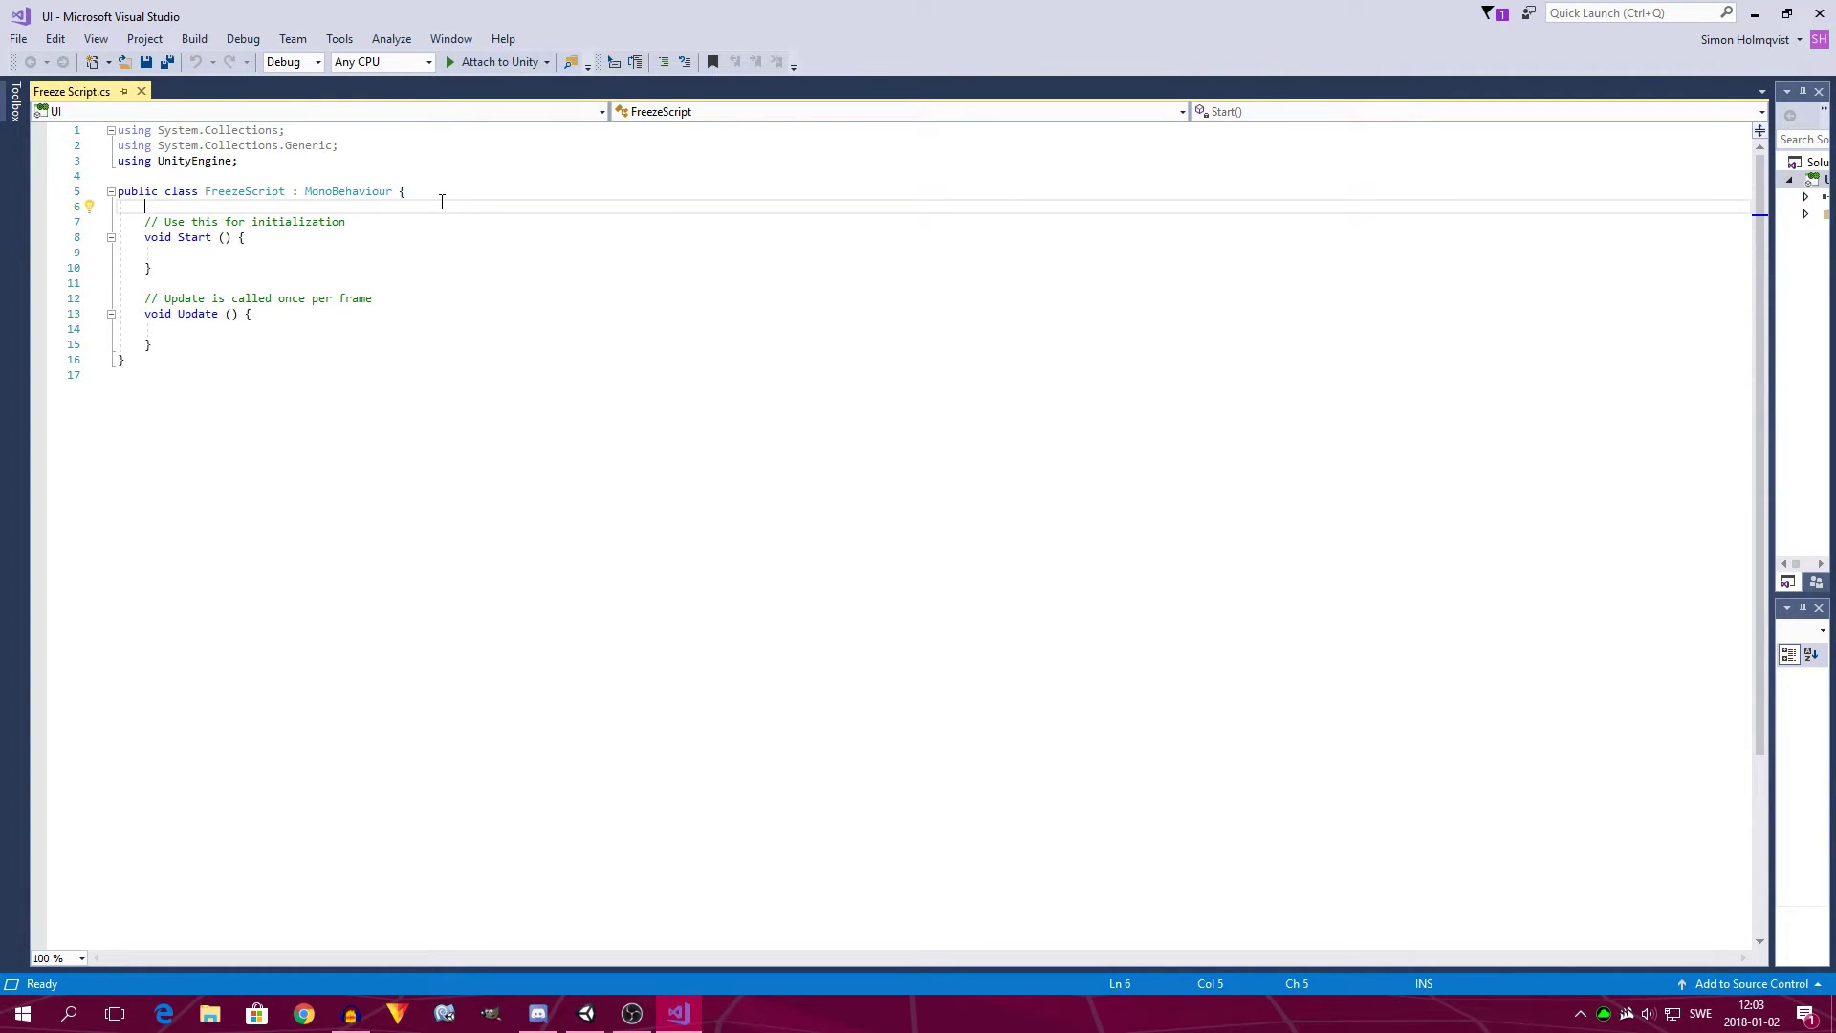
pyautogui.press('Return')
pyautogui.press('Return')
pyautogui.press('Up')
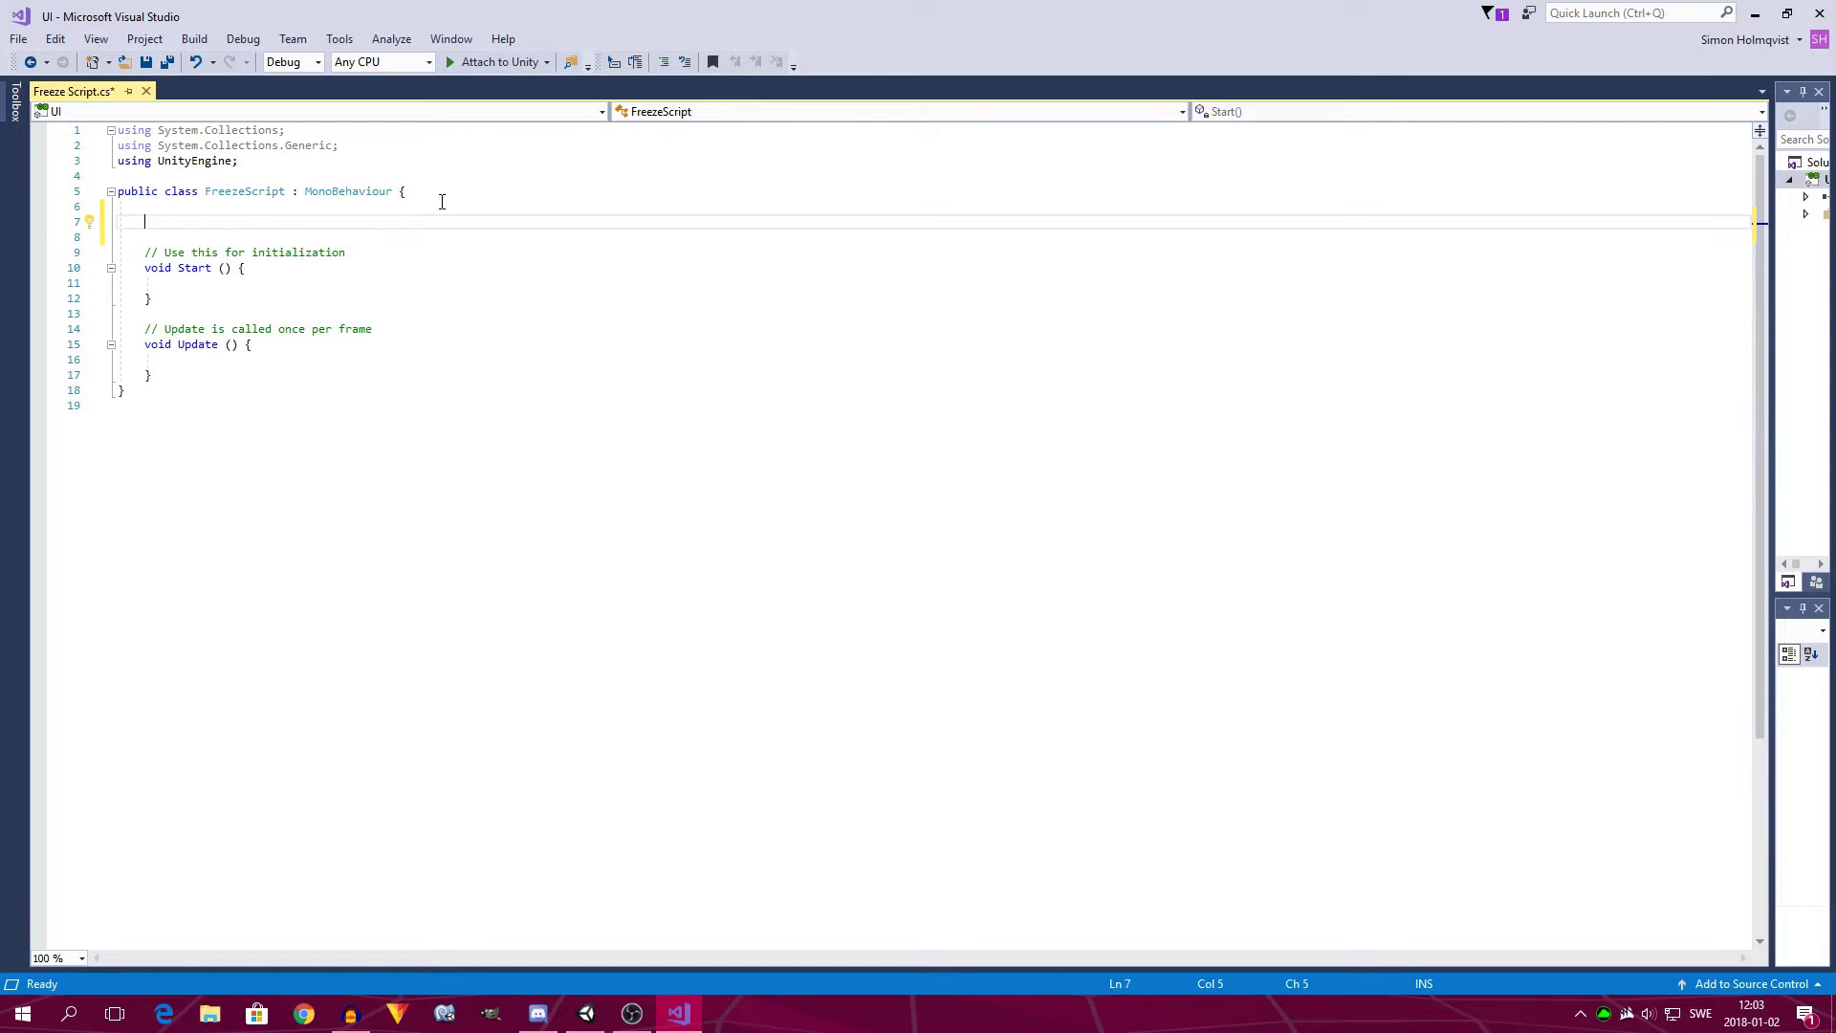
pyautogui.write('Vector2')
pyautogui.press('BackSpace')
pyautogui.press('BackSpace')
pyautogui.write('3 ')
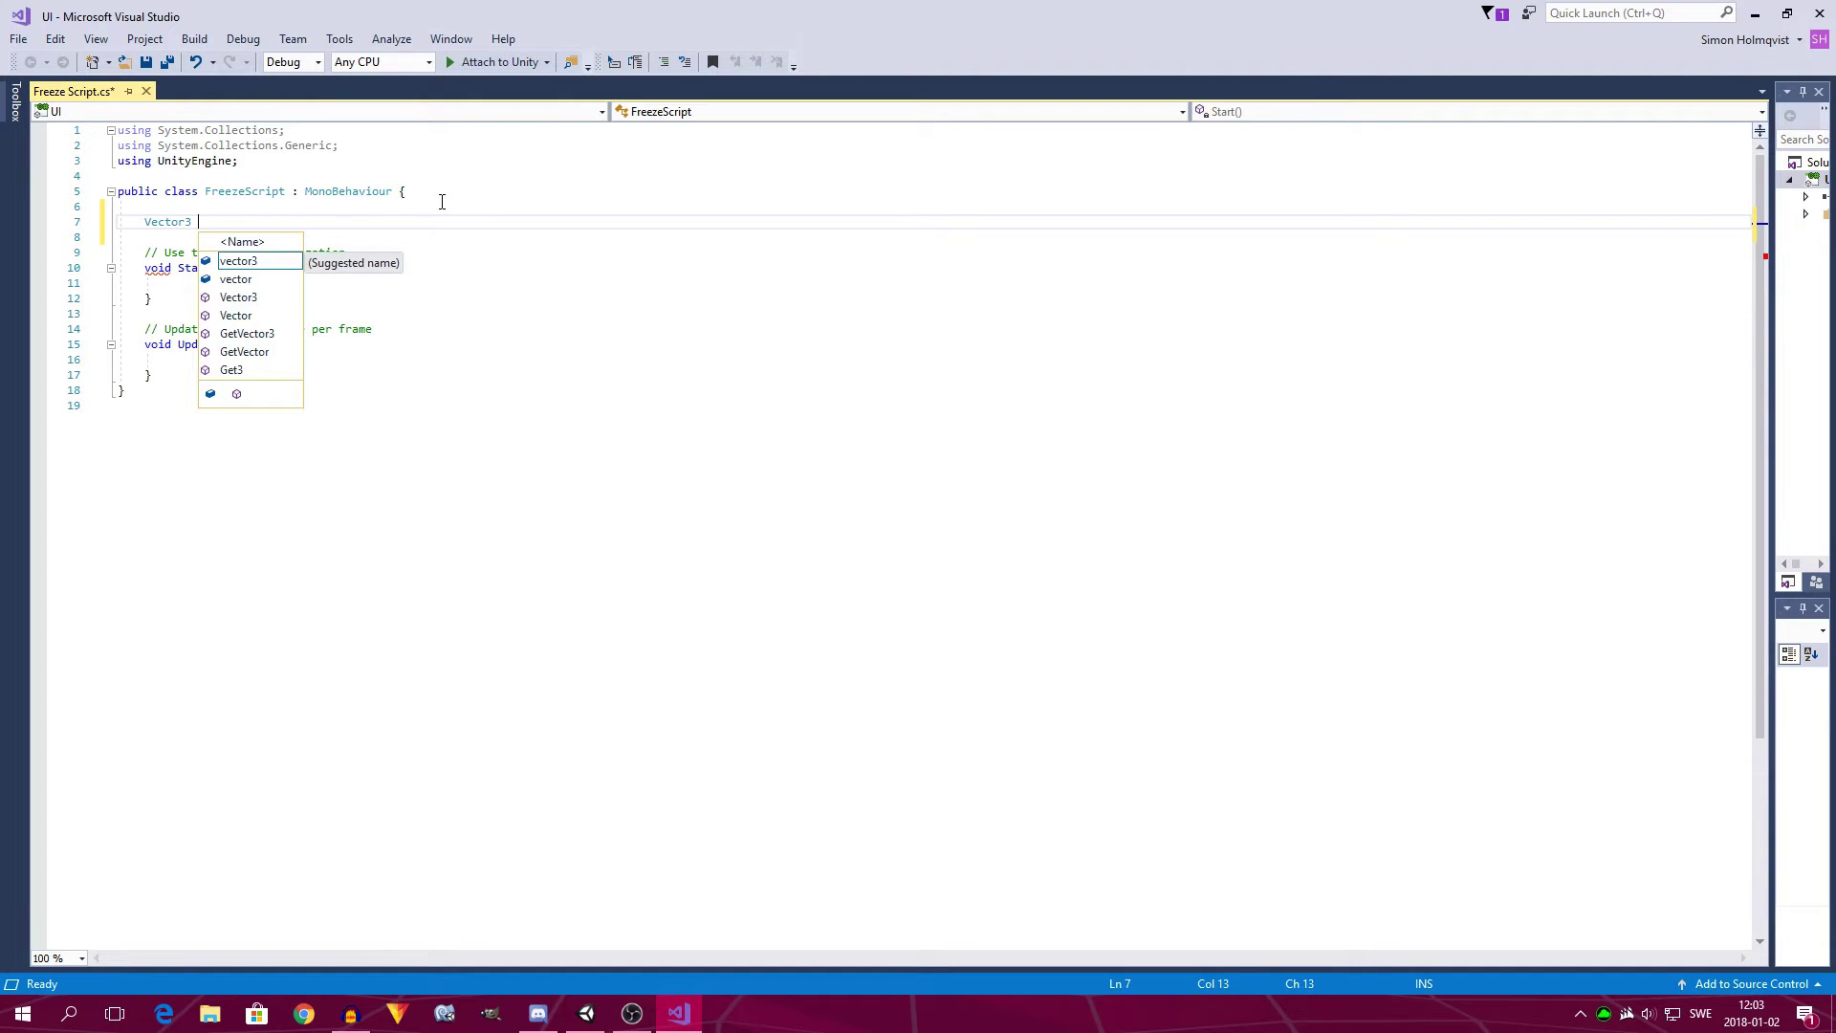
pyautogui.write('FreezeP')
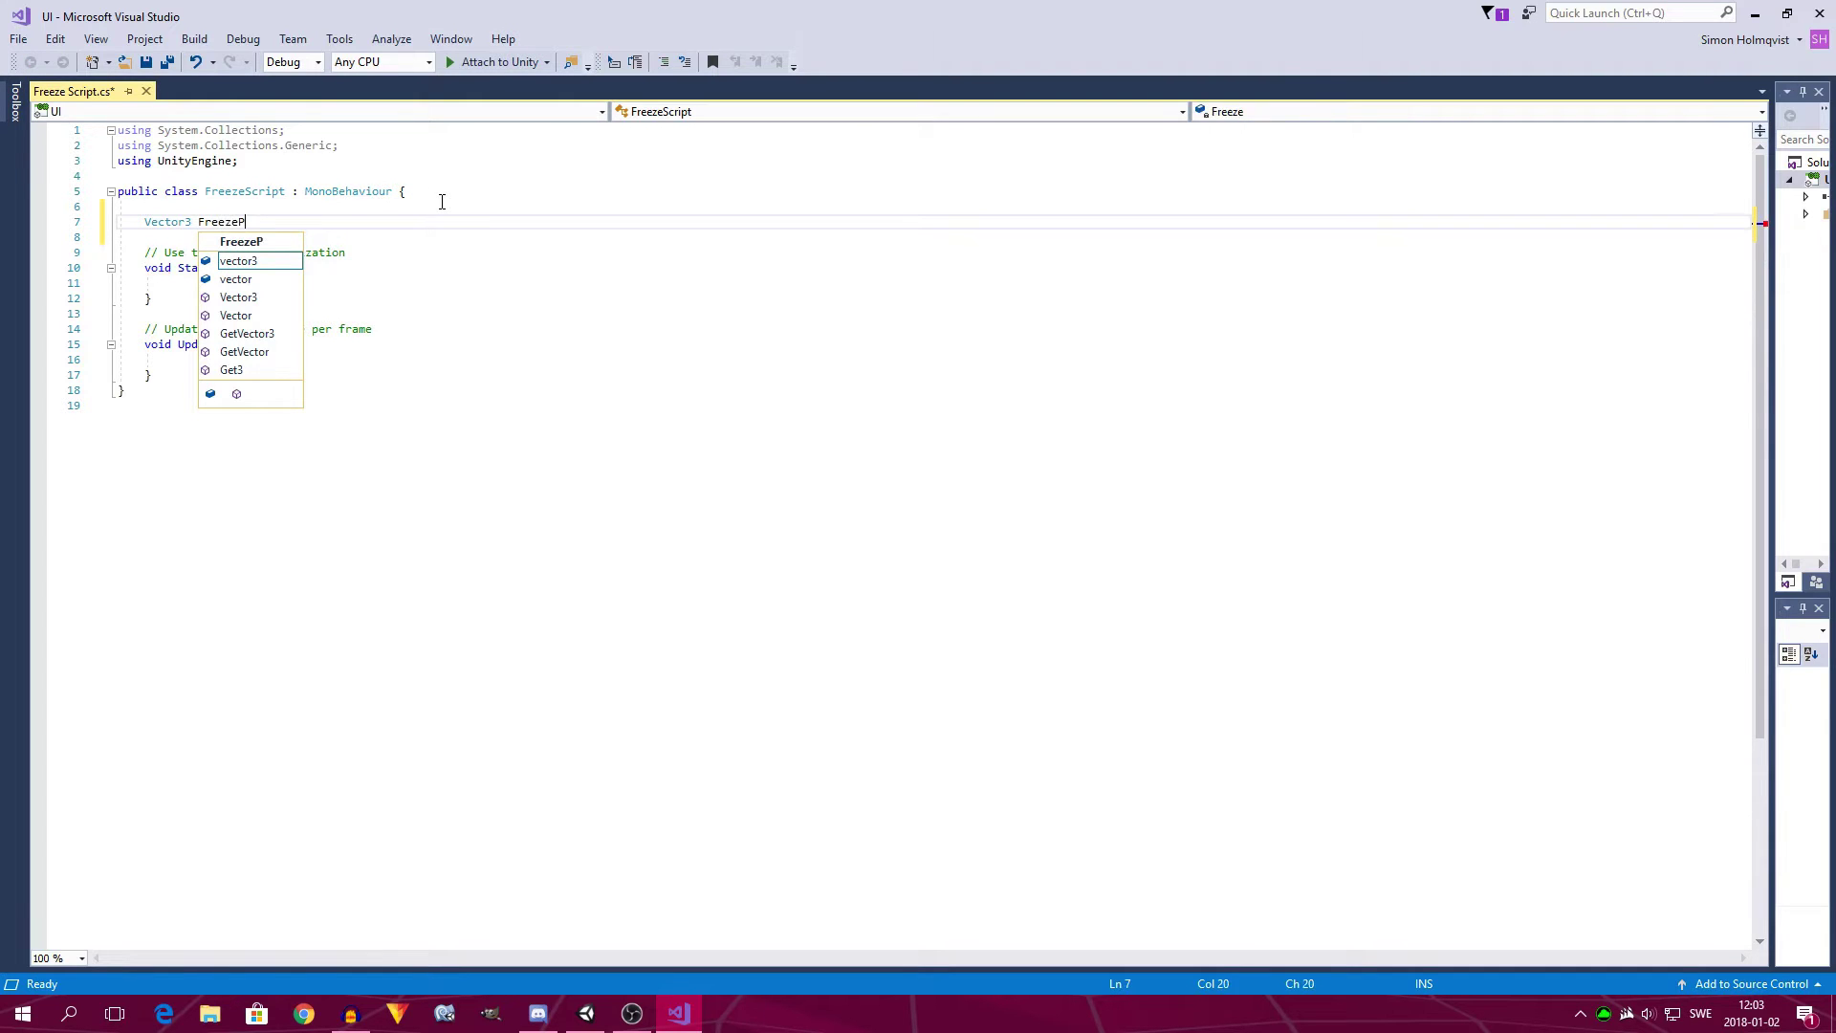
pyautogui.write('osition')
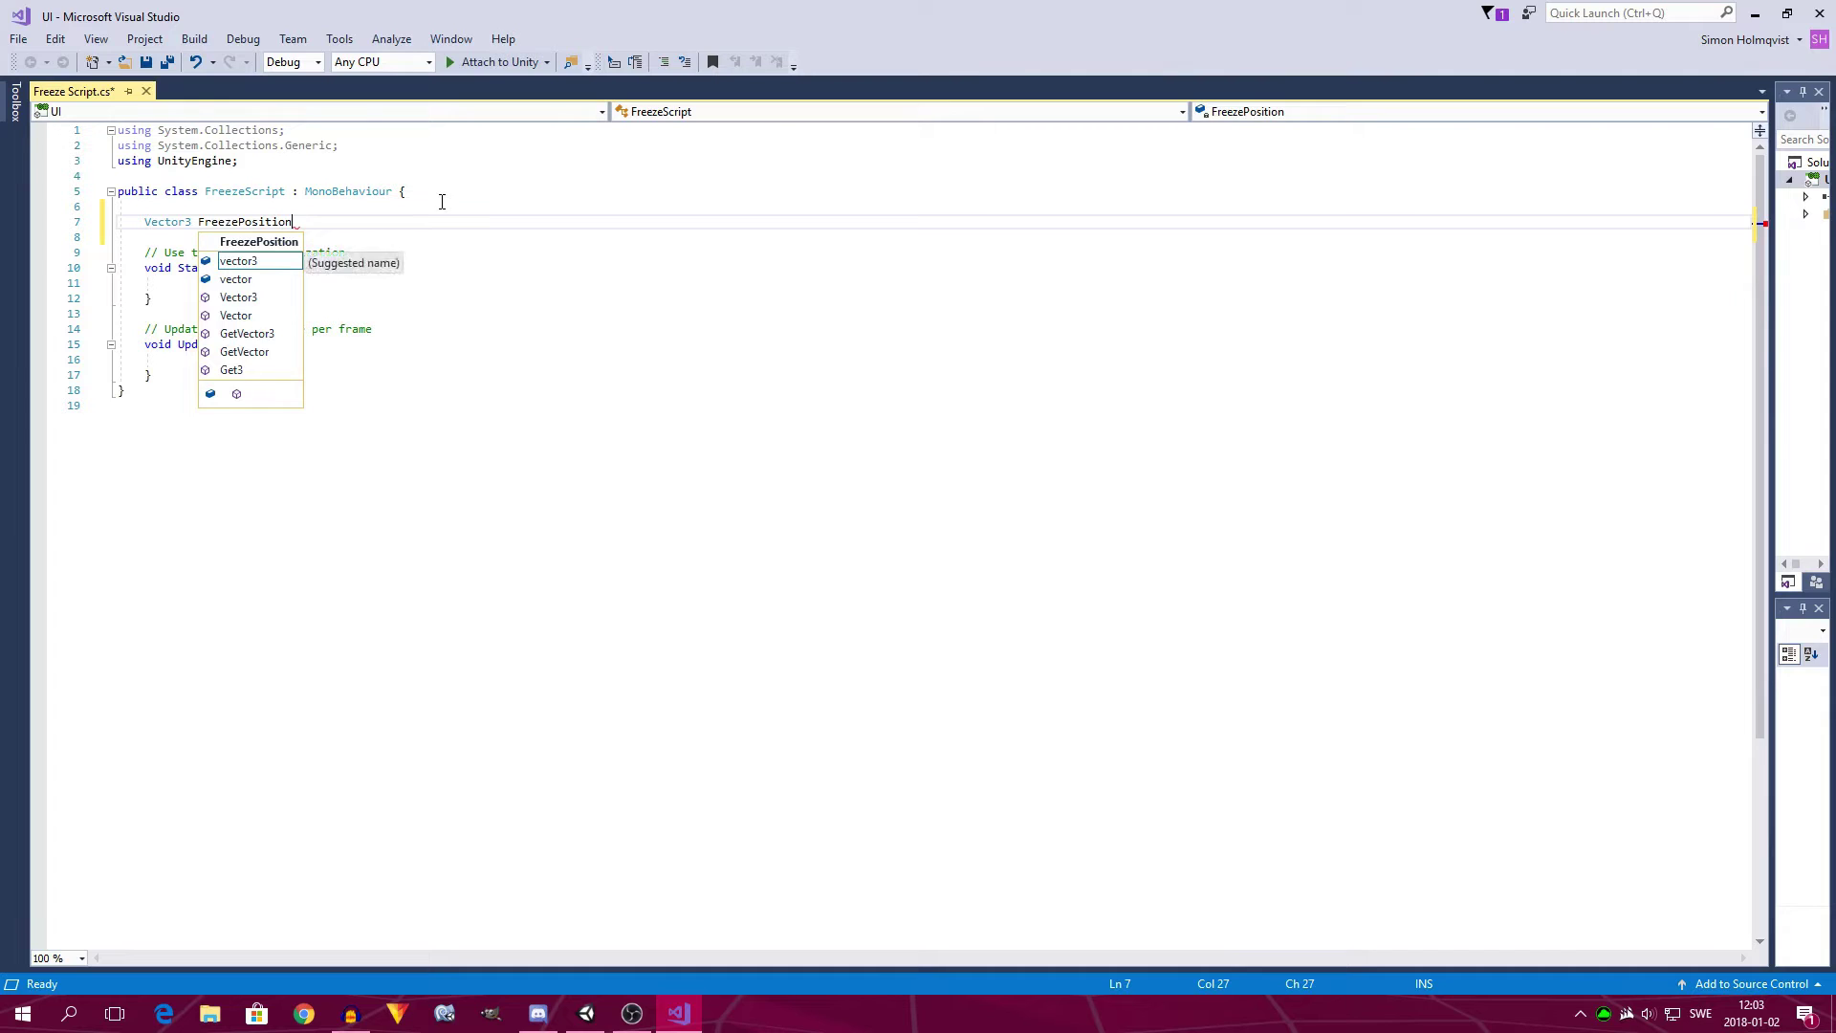
pyautogui.hotkey('ctrl', 's')
pyautogui.write(';')
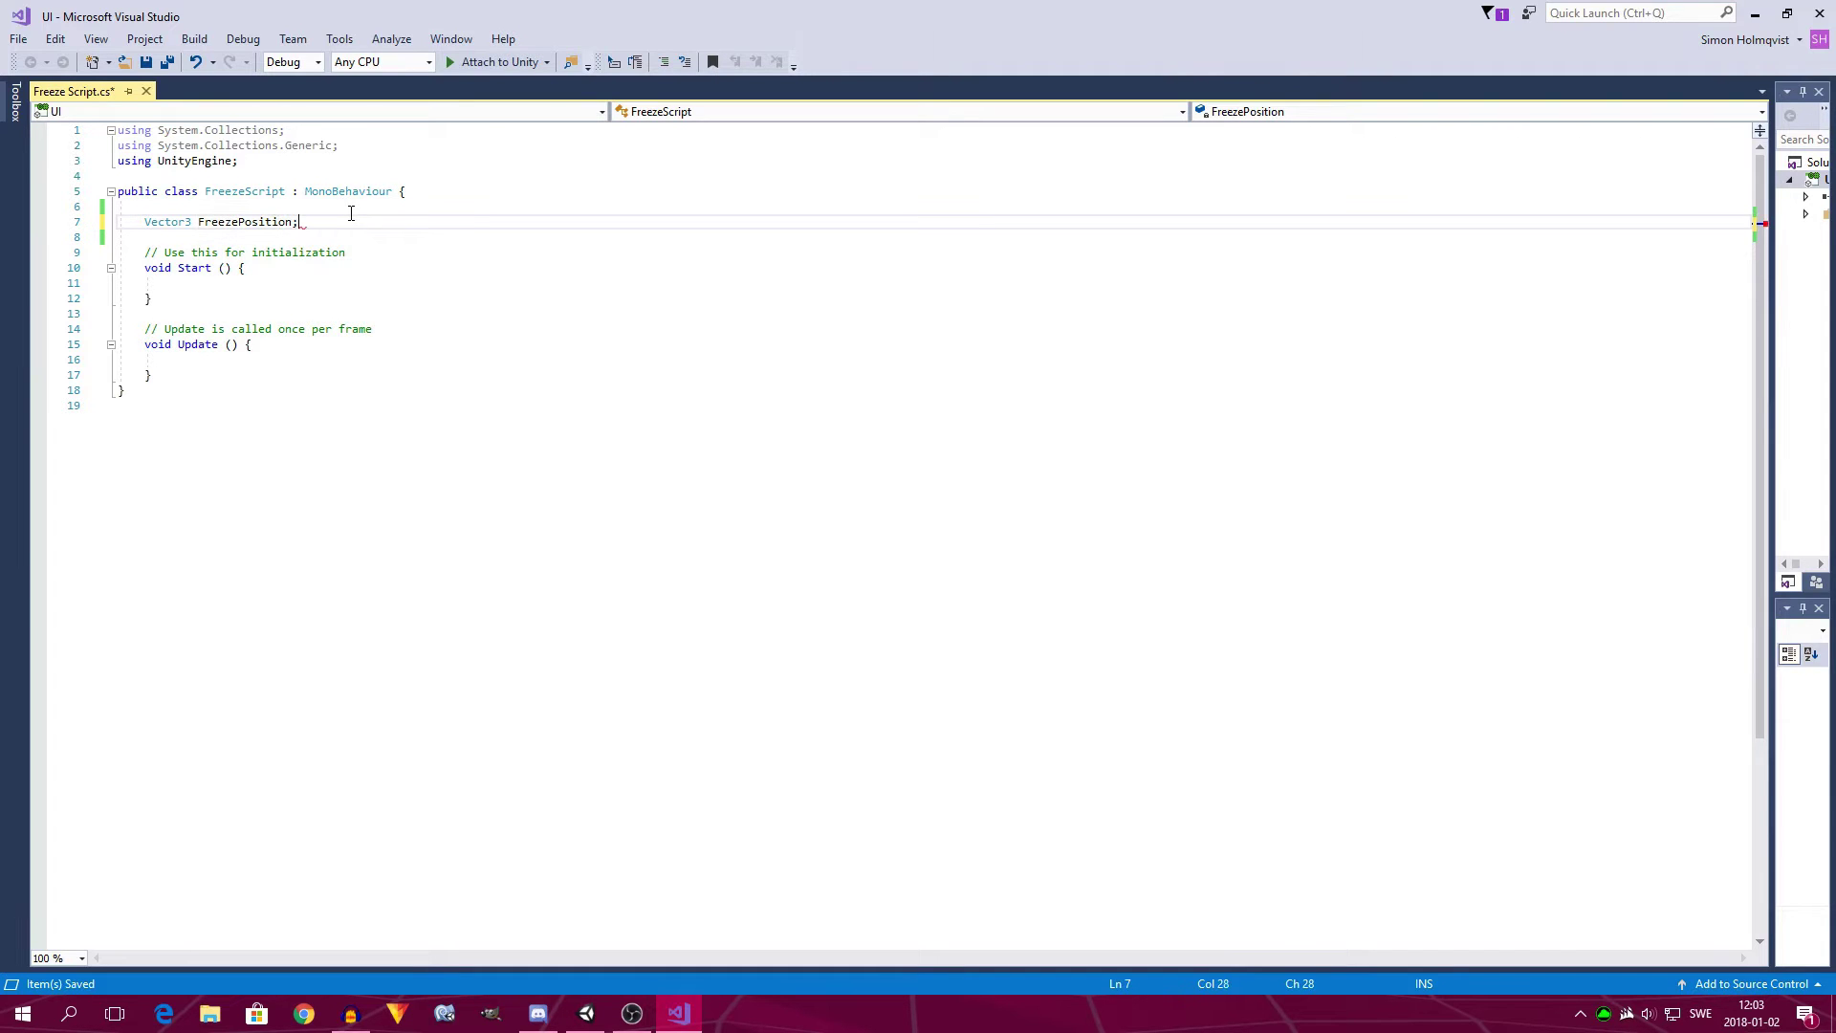
pyautogui.hotkey('ctrl', 's')
# In the Start method, assign the object's current position with FreezePosition = transform.position;.
pyautogui.click(348, 284)
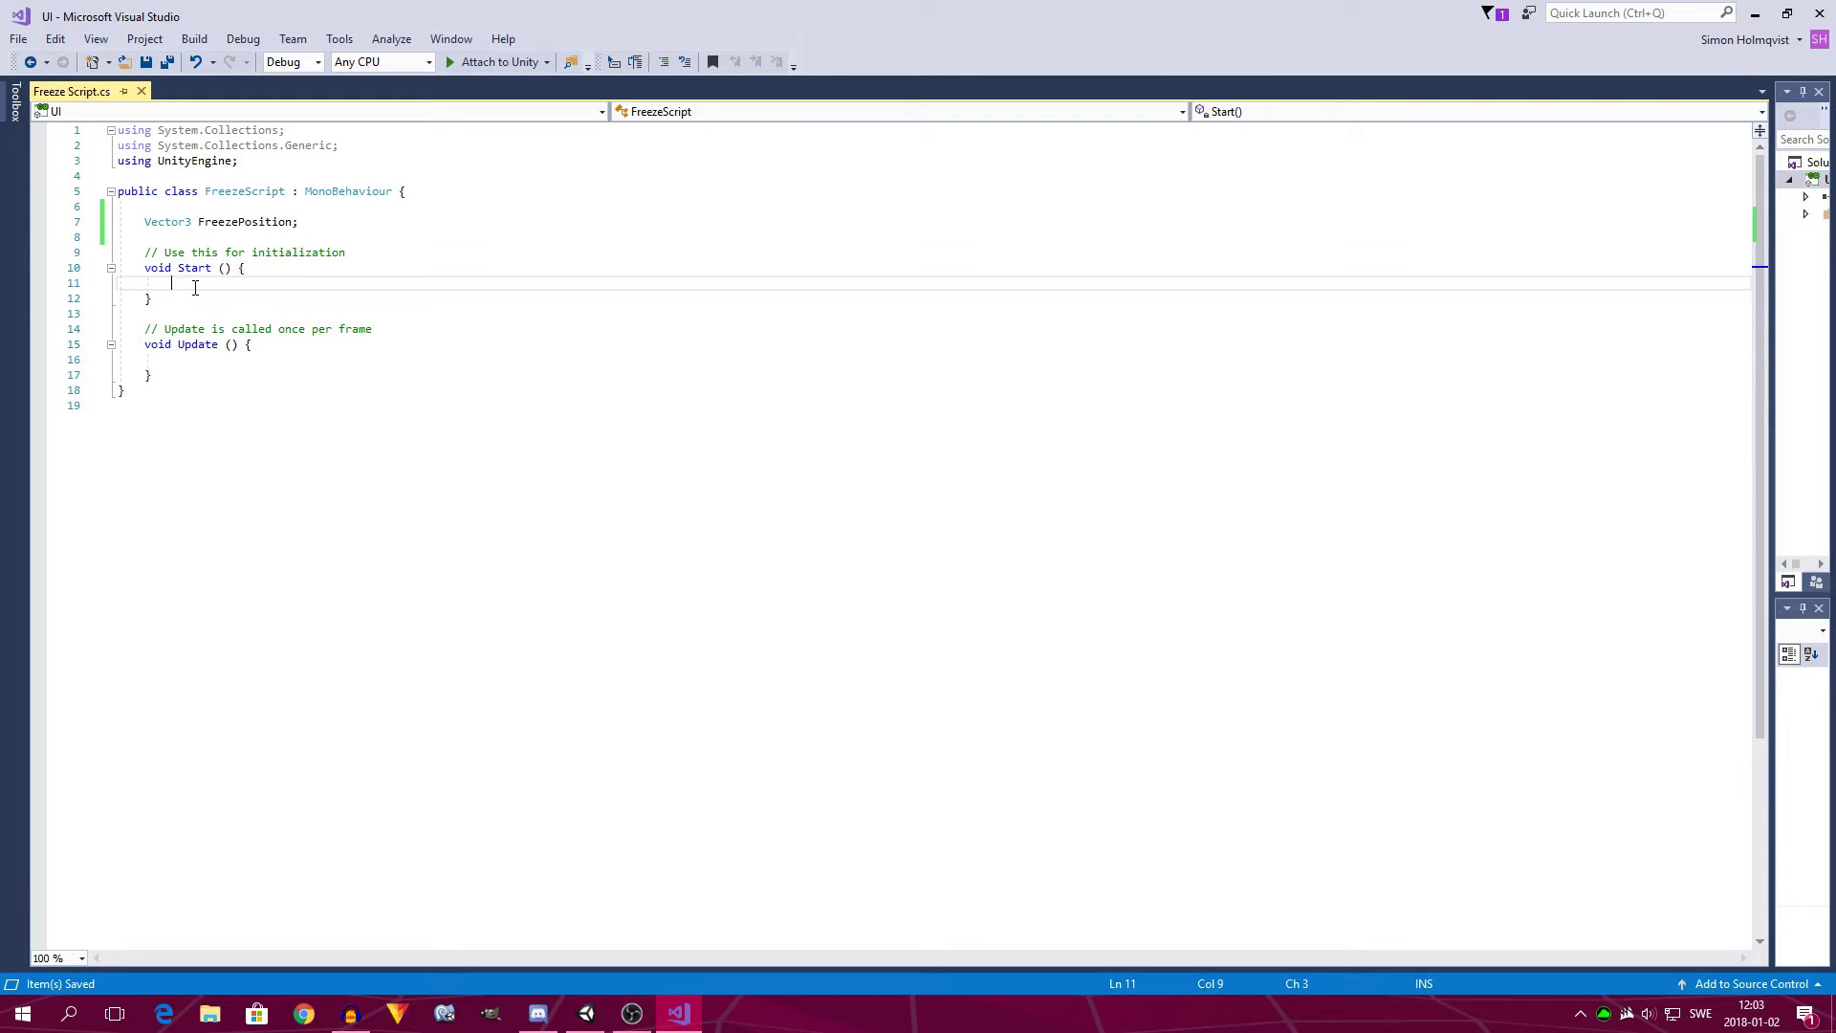
pyautogui.write('FreezePosition')
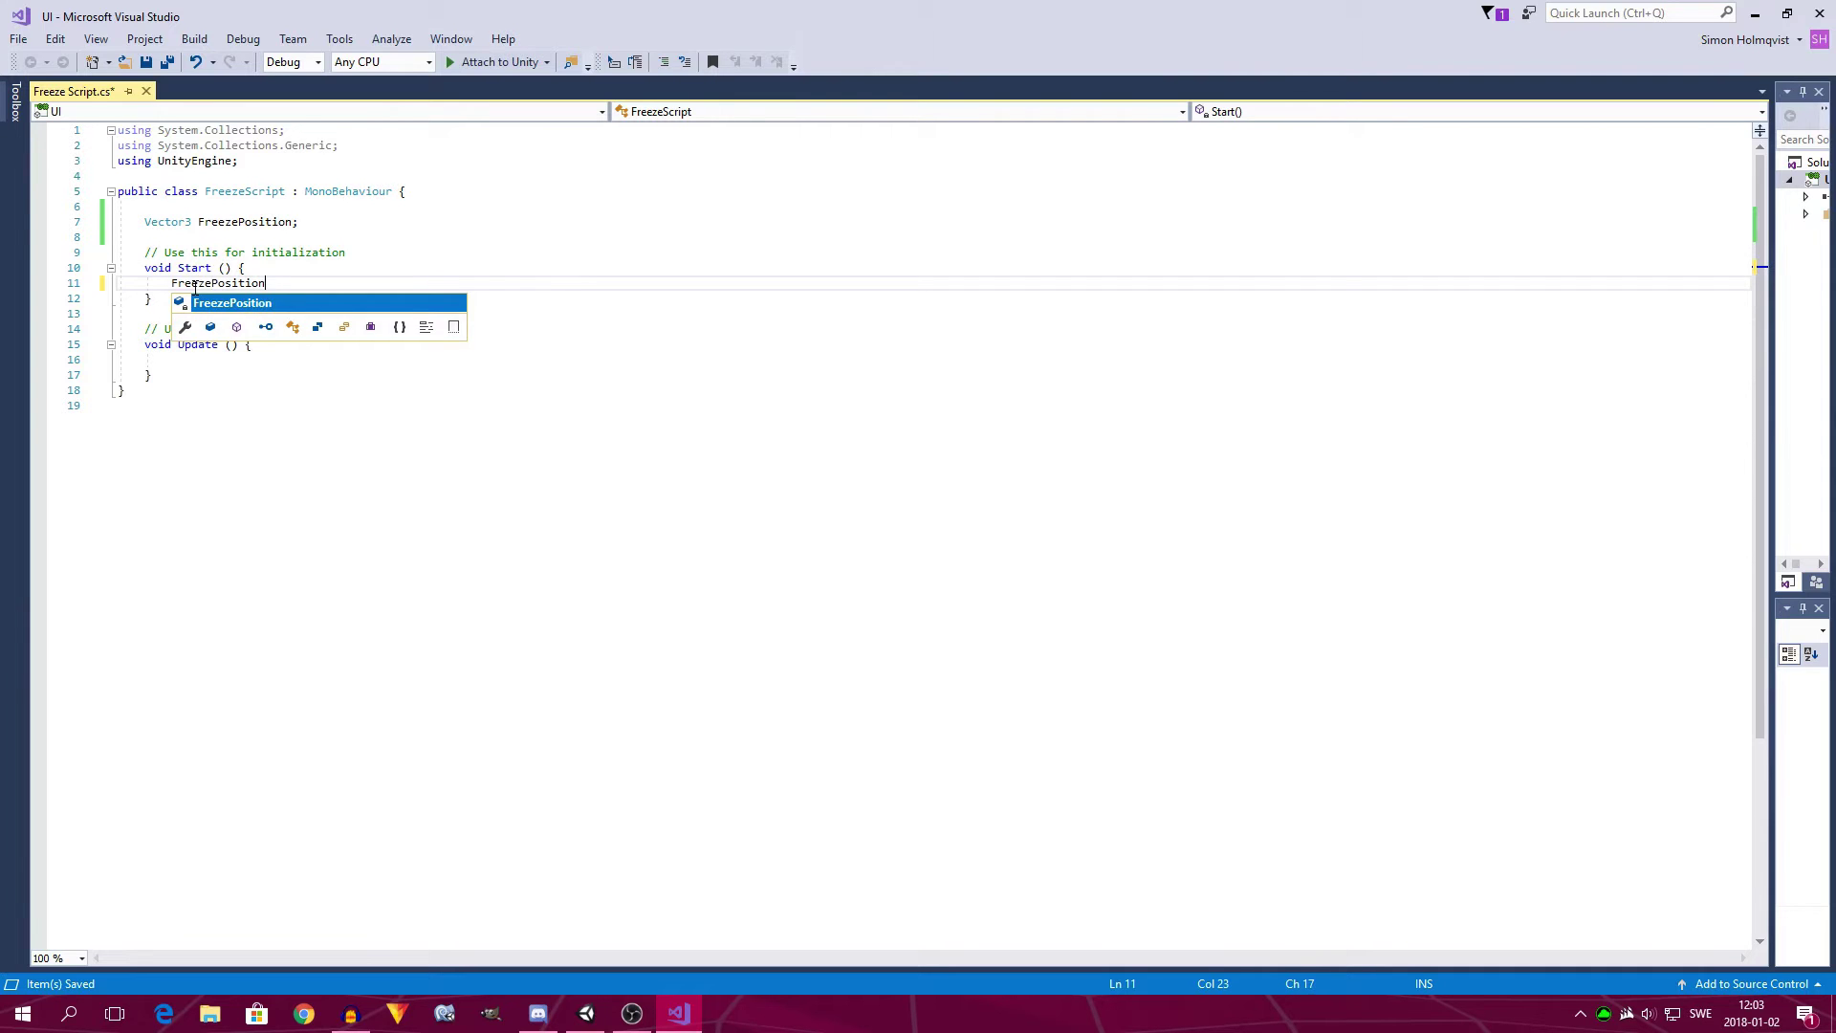
pyautogui.press('Escape')
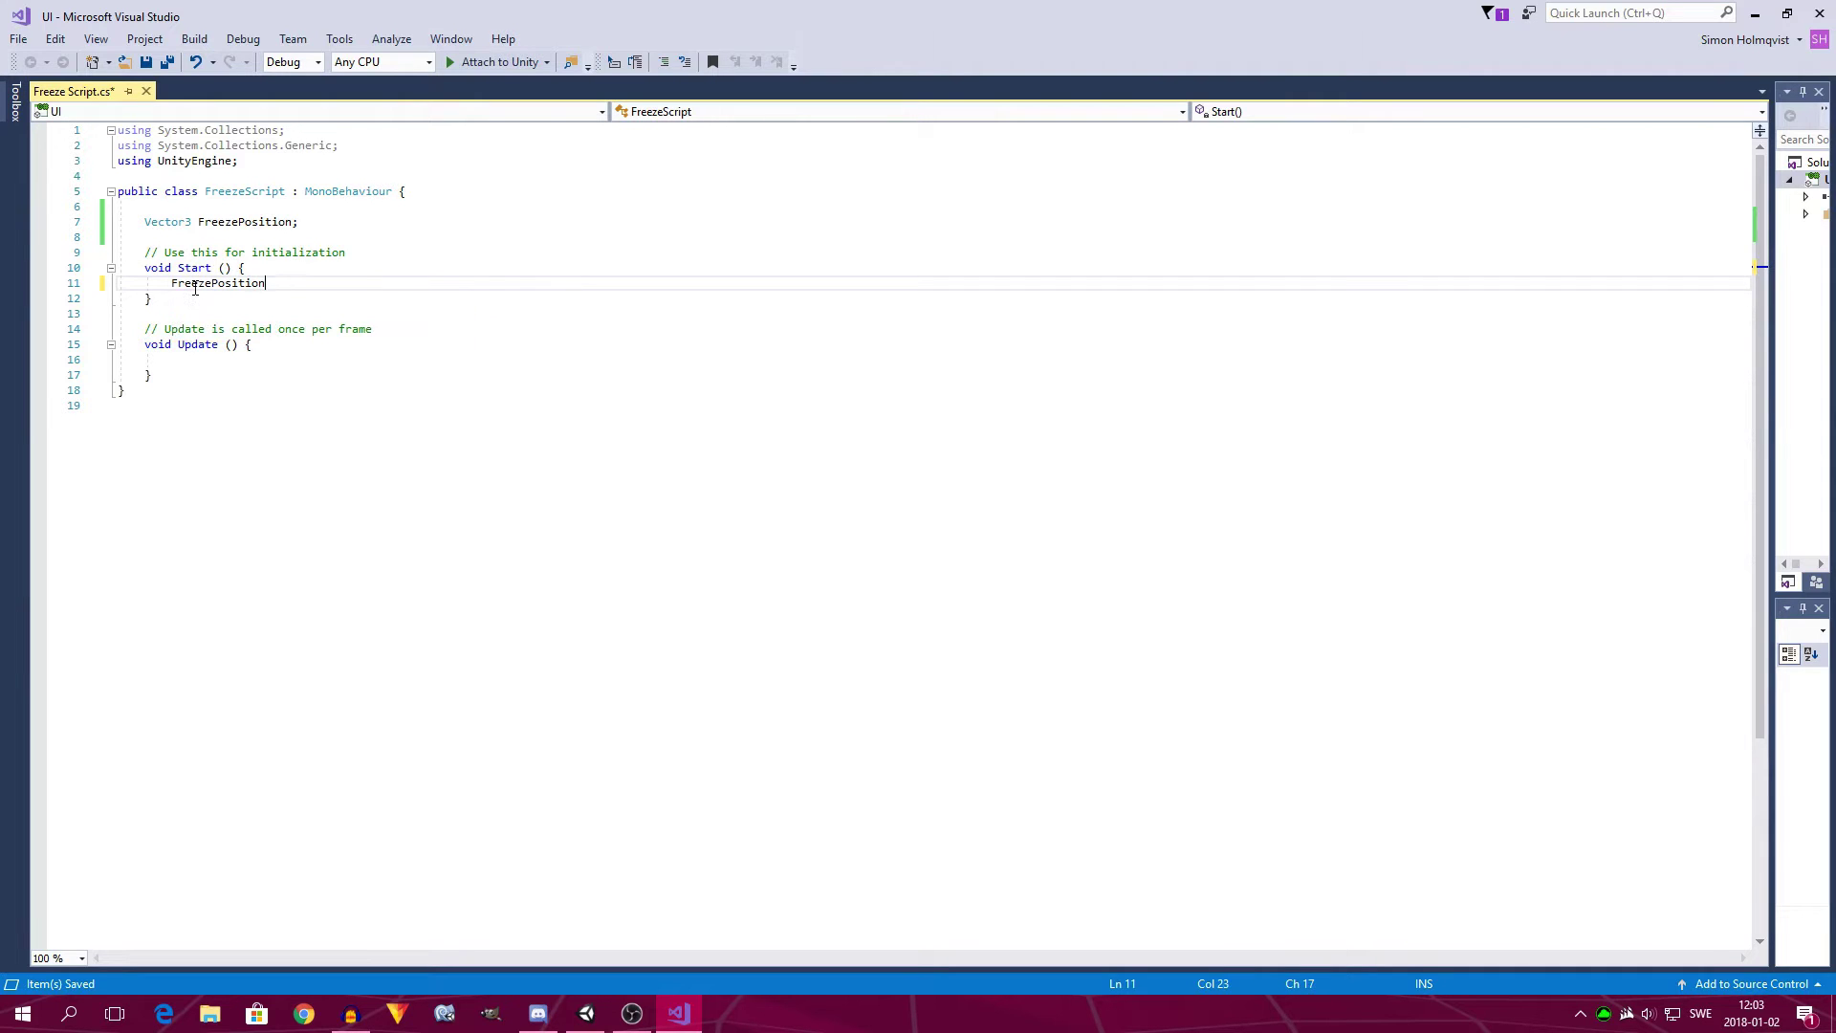
pyautogui.write('= tr')
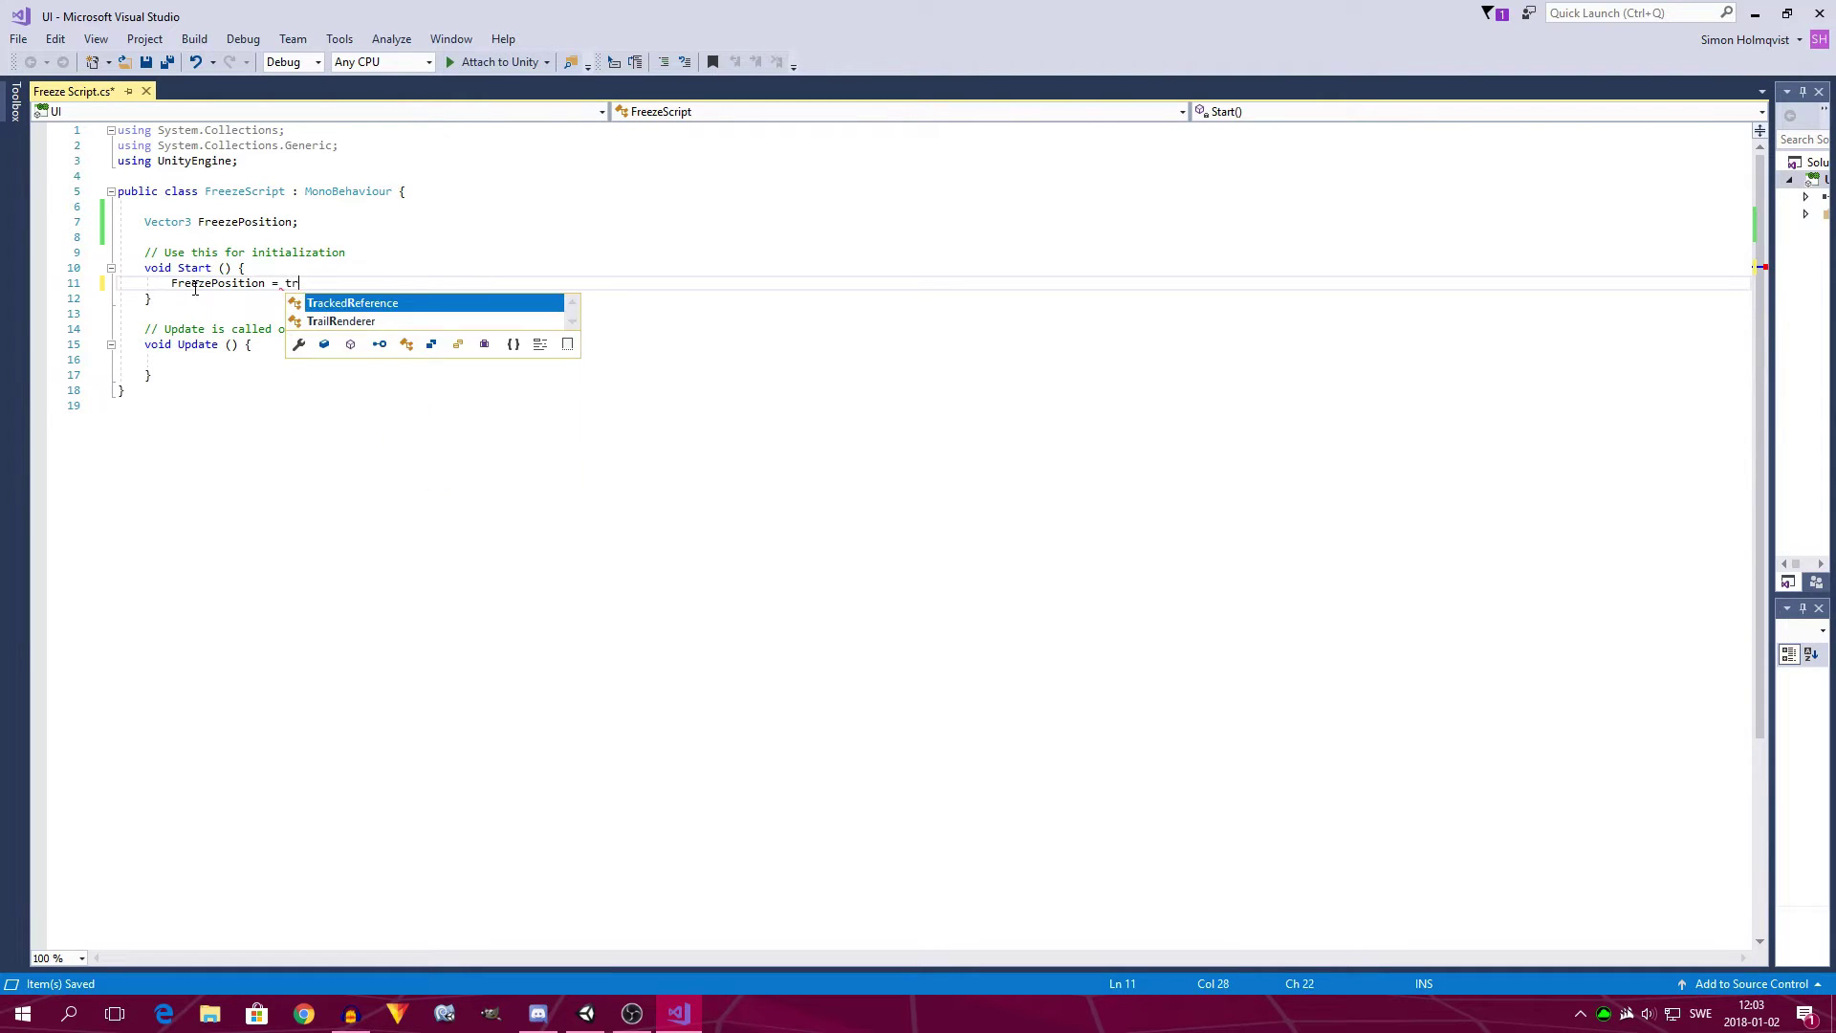
pyautogui.write('ansform.po')
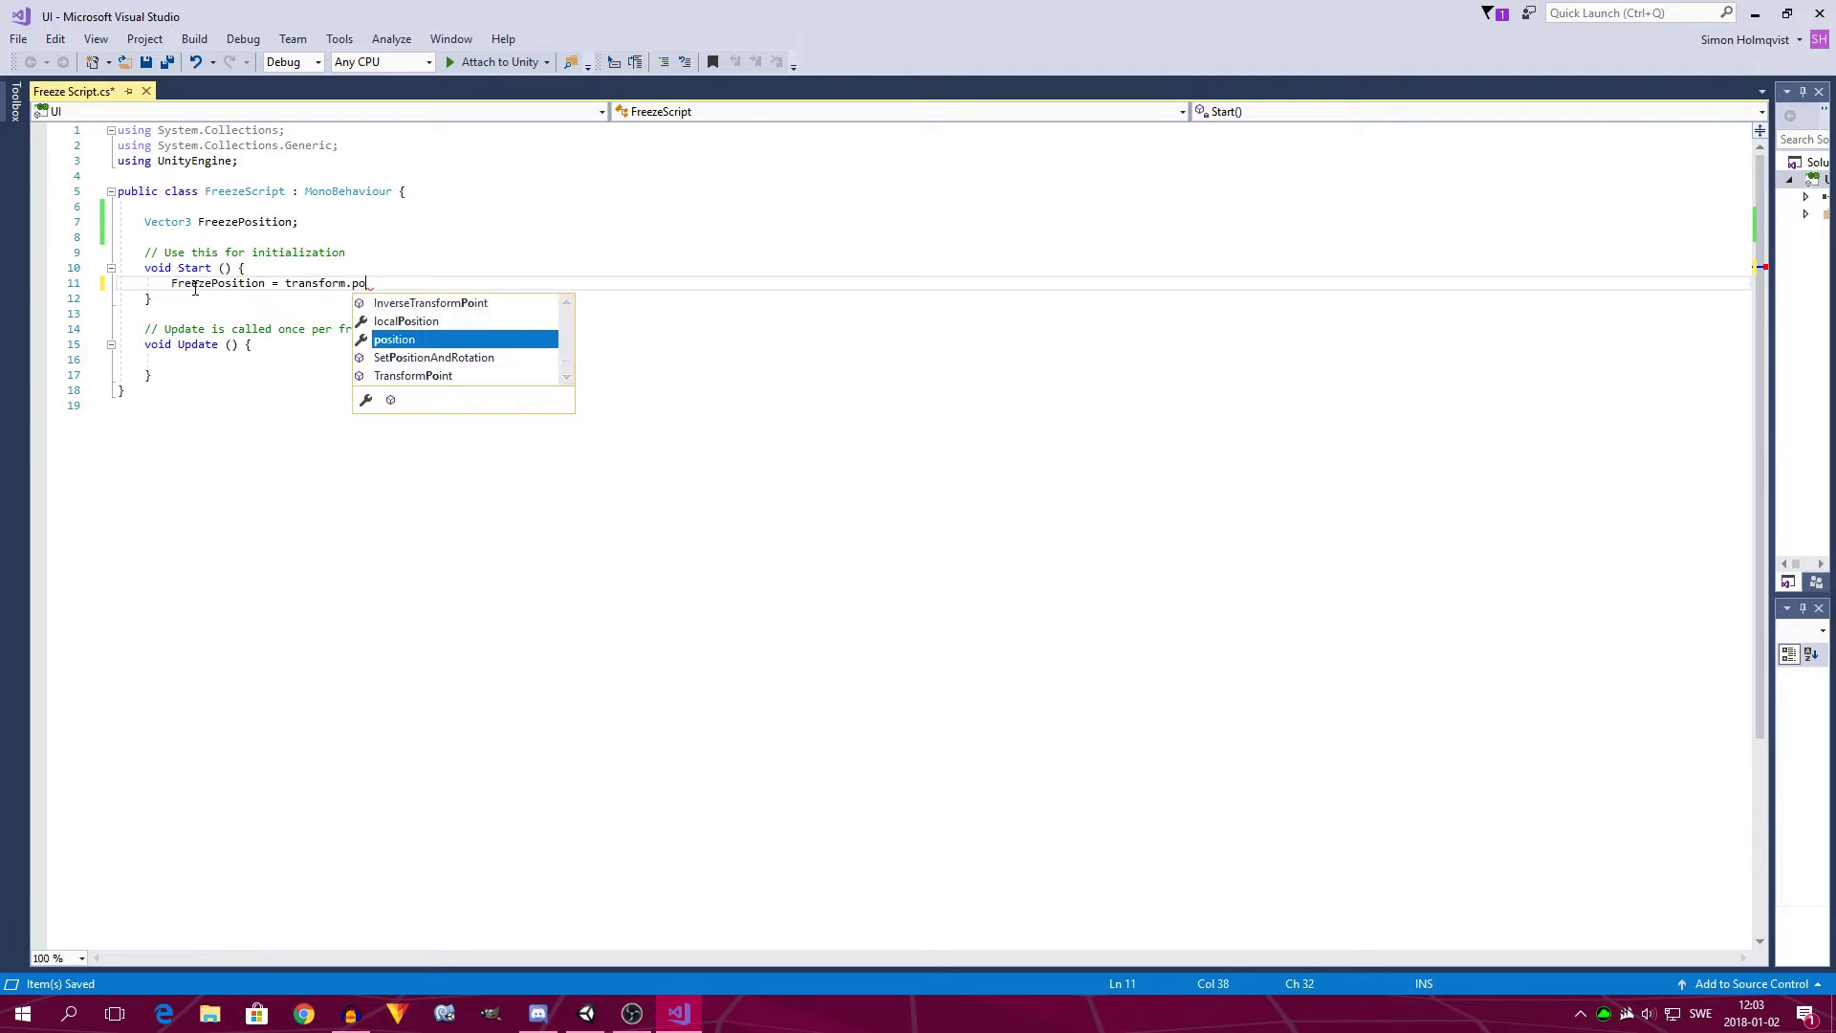
pyautogui.write('sition;')
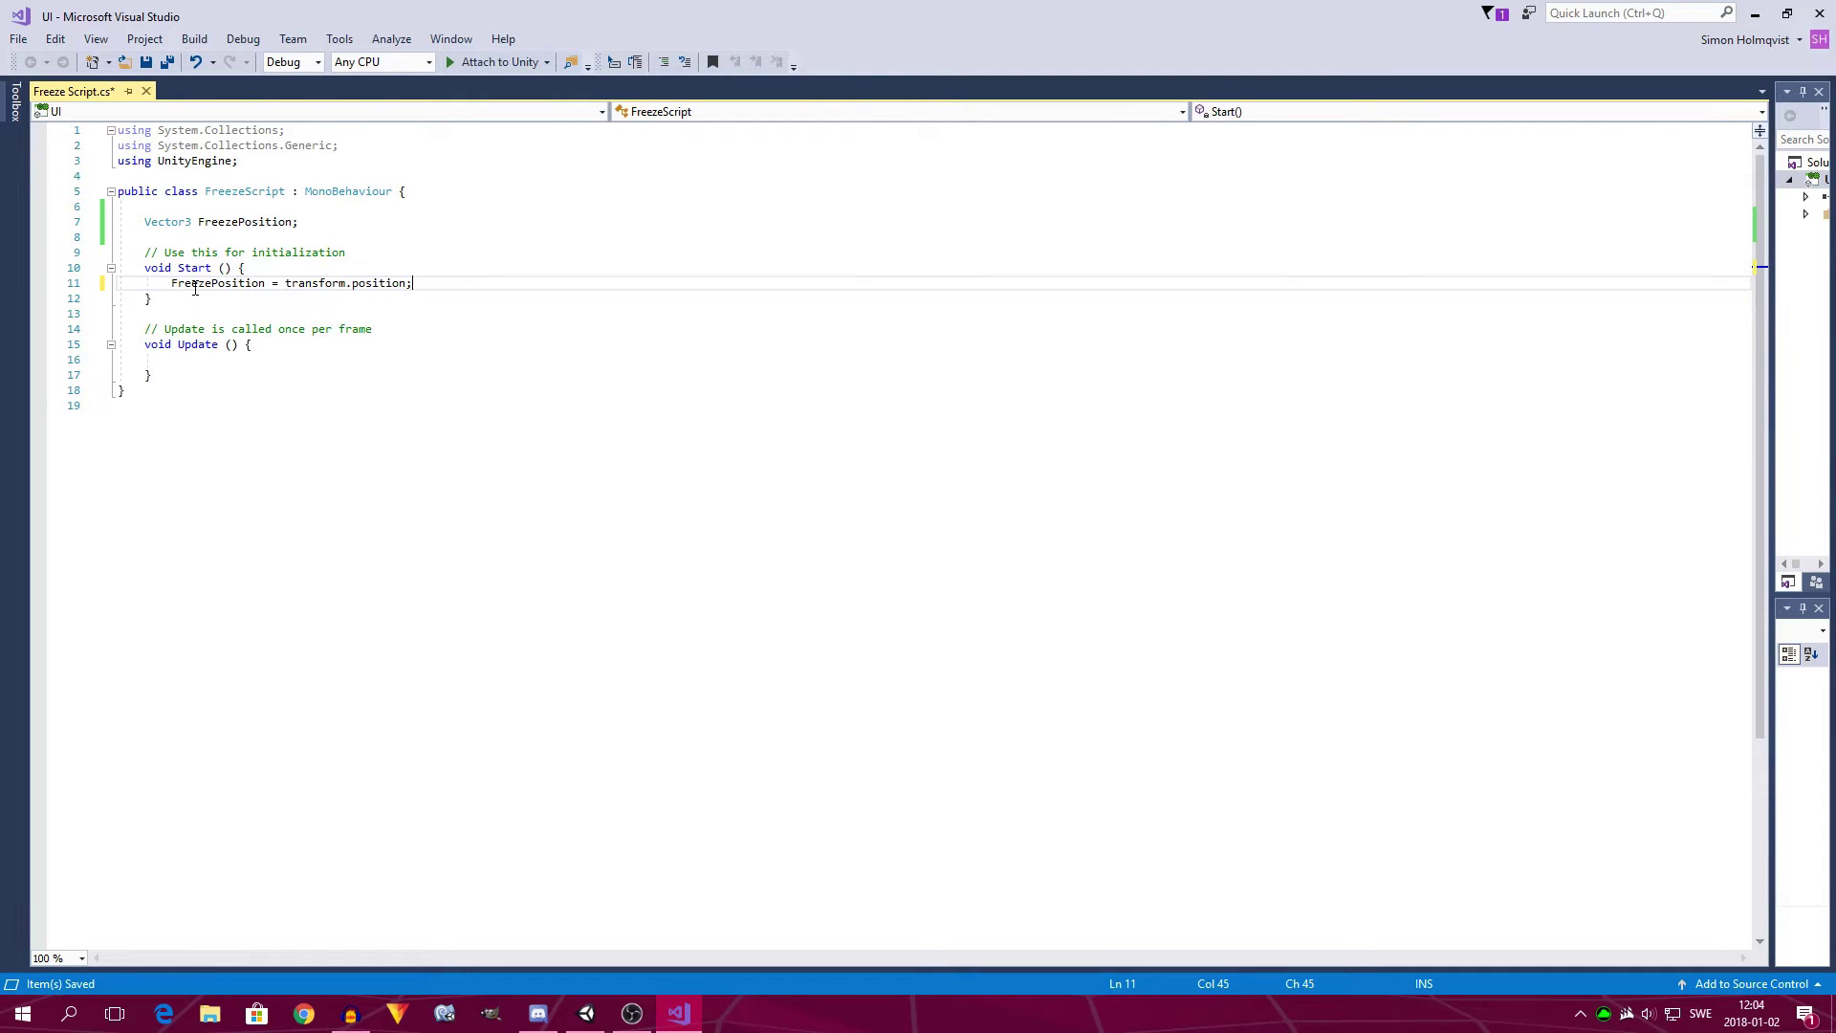
# In the Update method, add transform.position = FreezePosition; and save the script.
pyautogui.click(173, 358)
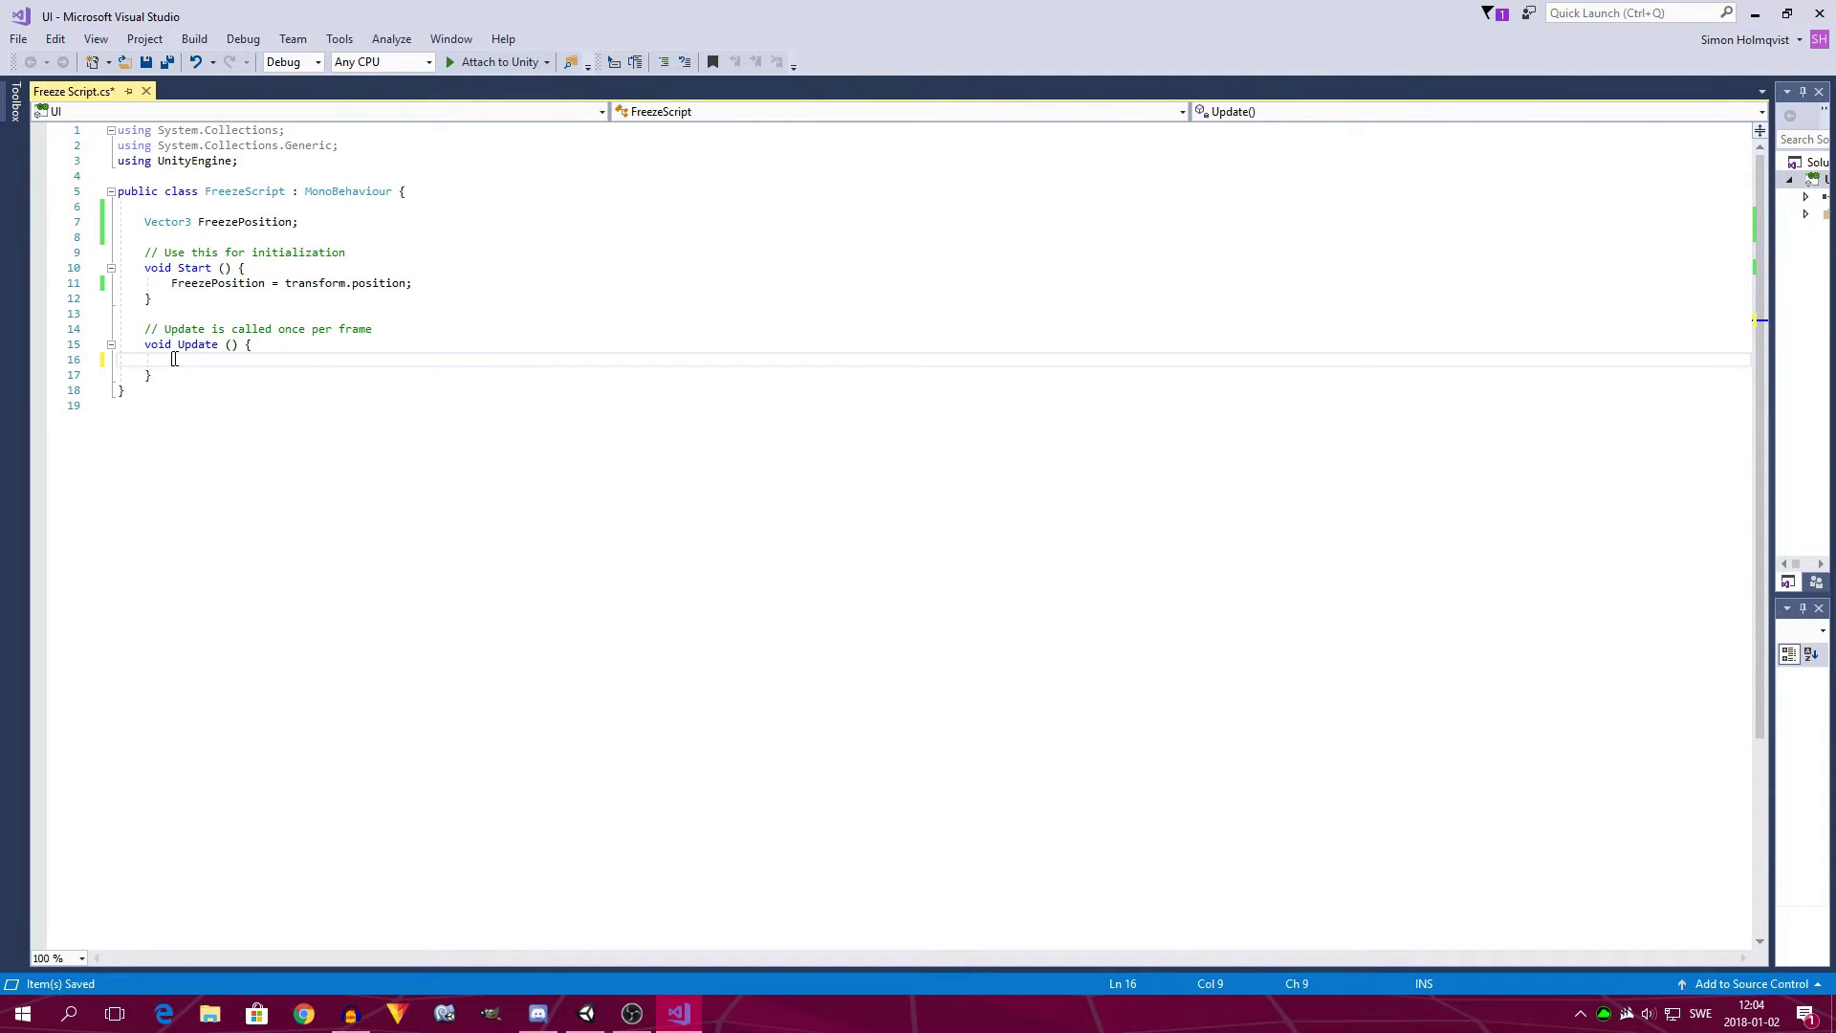
pyautogui.write('transform.pos')
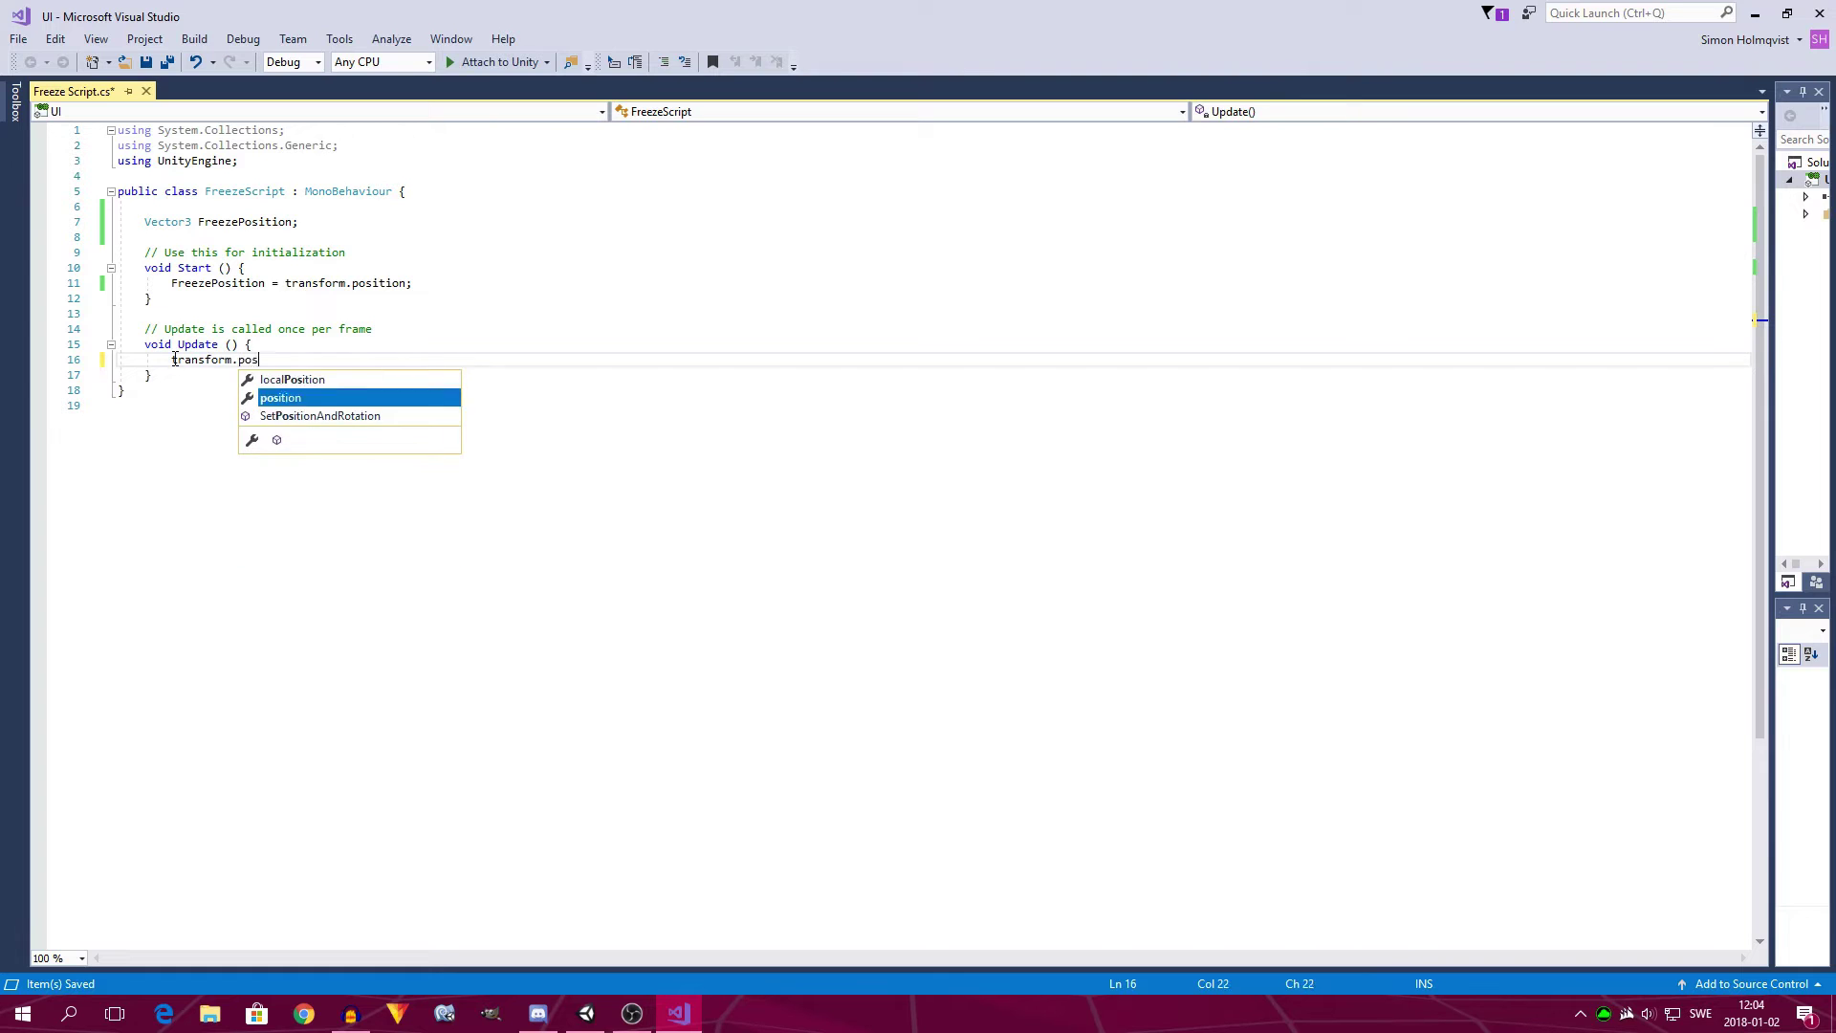
pyautogui.write('ition = F')
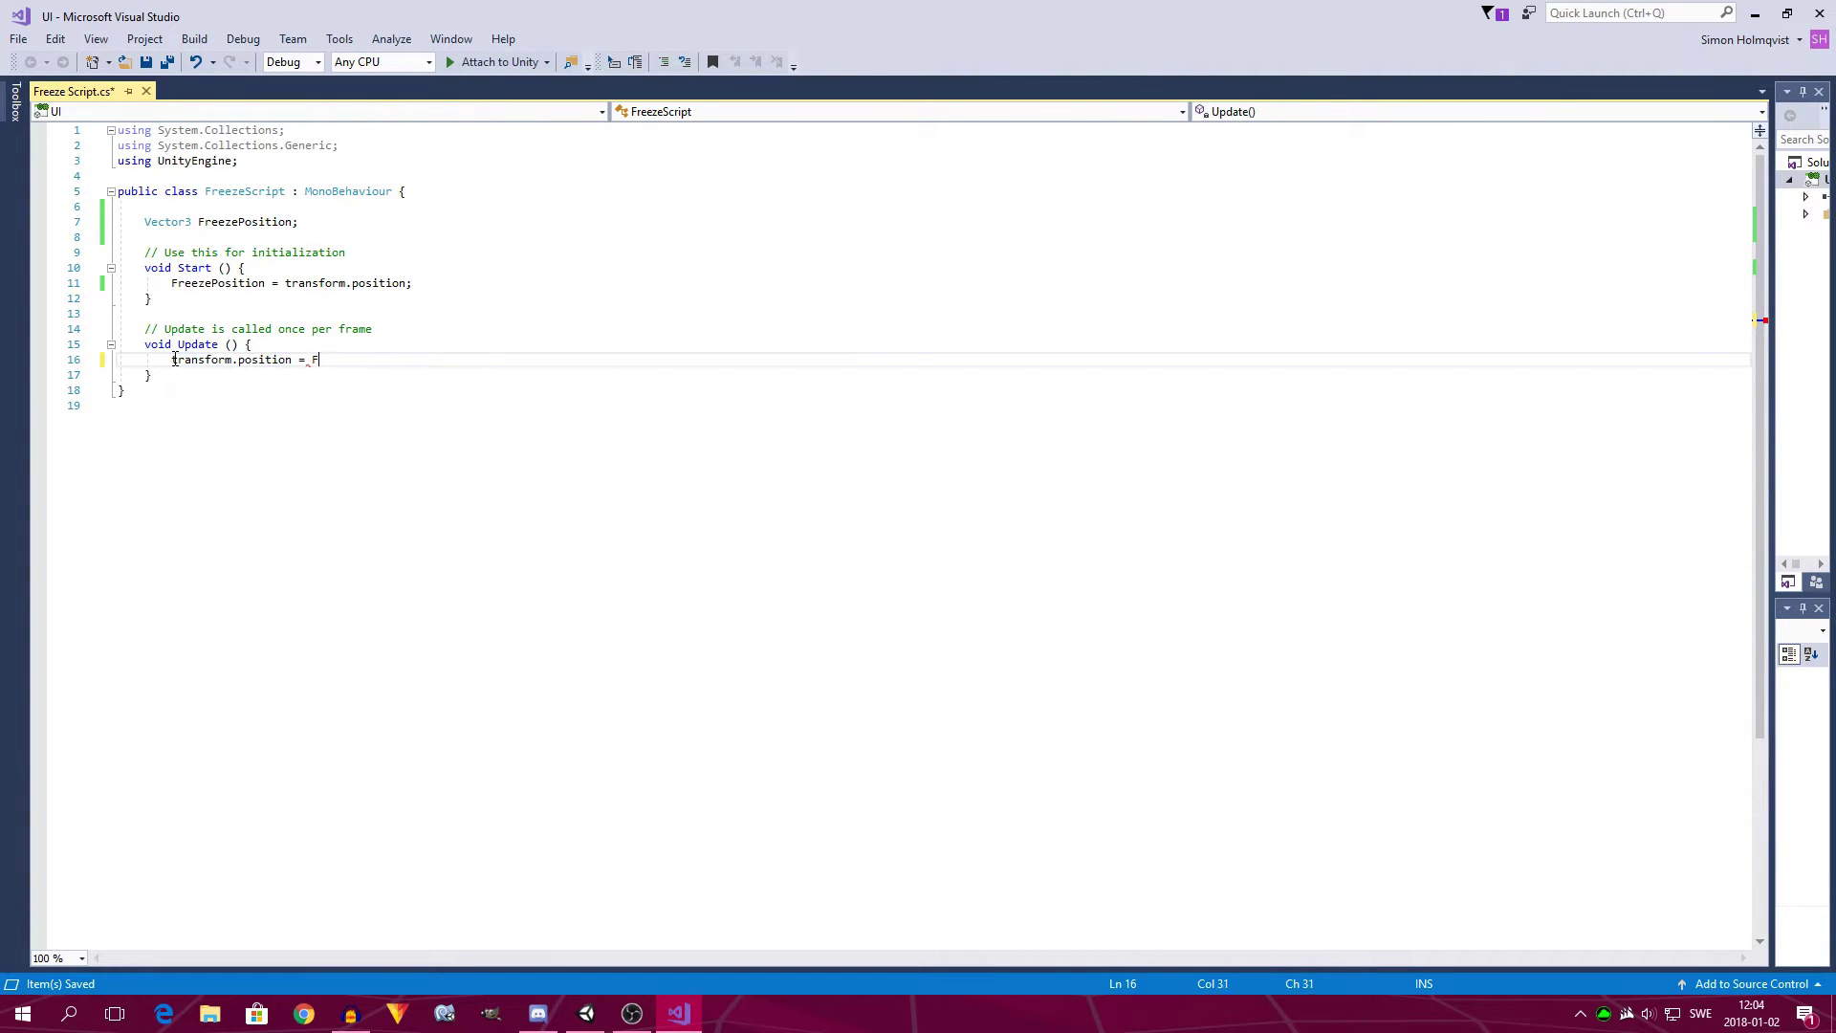
pyautogui.write('reezePos')
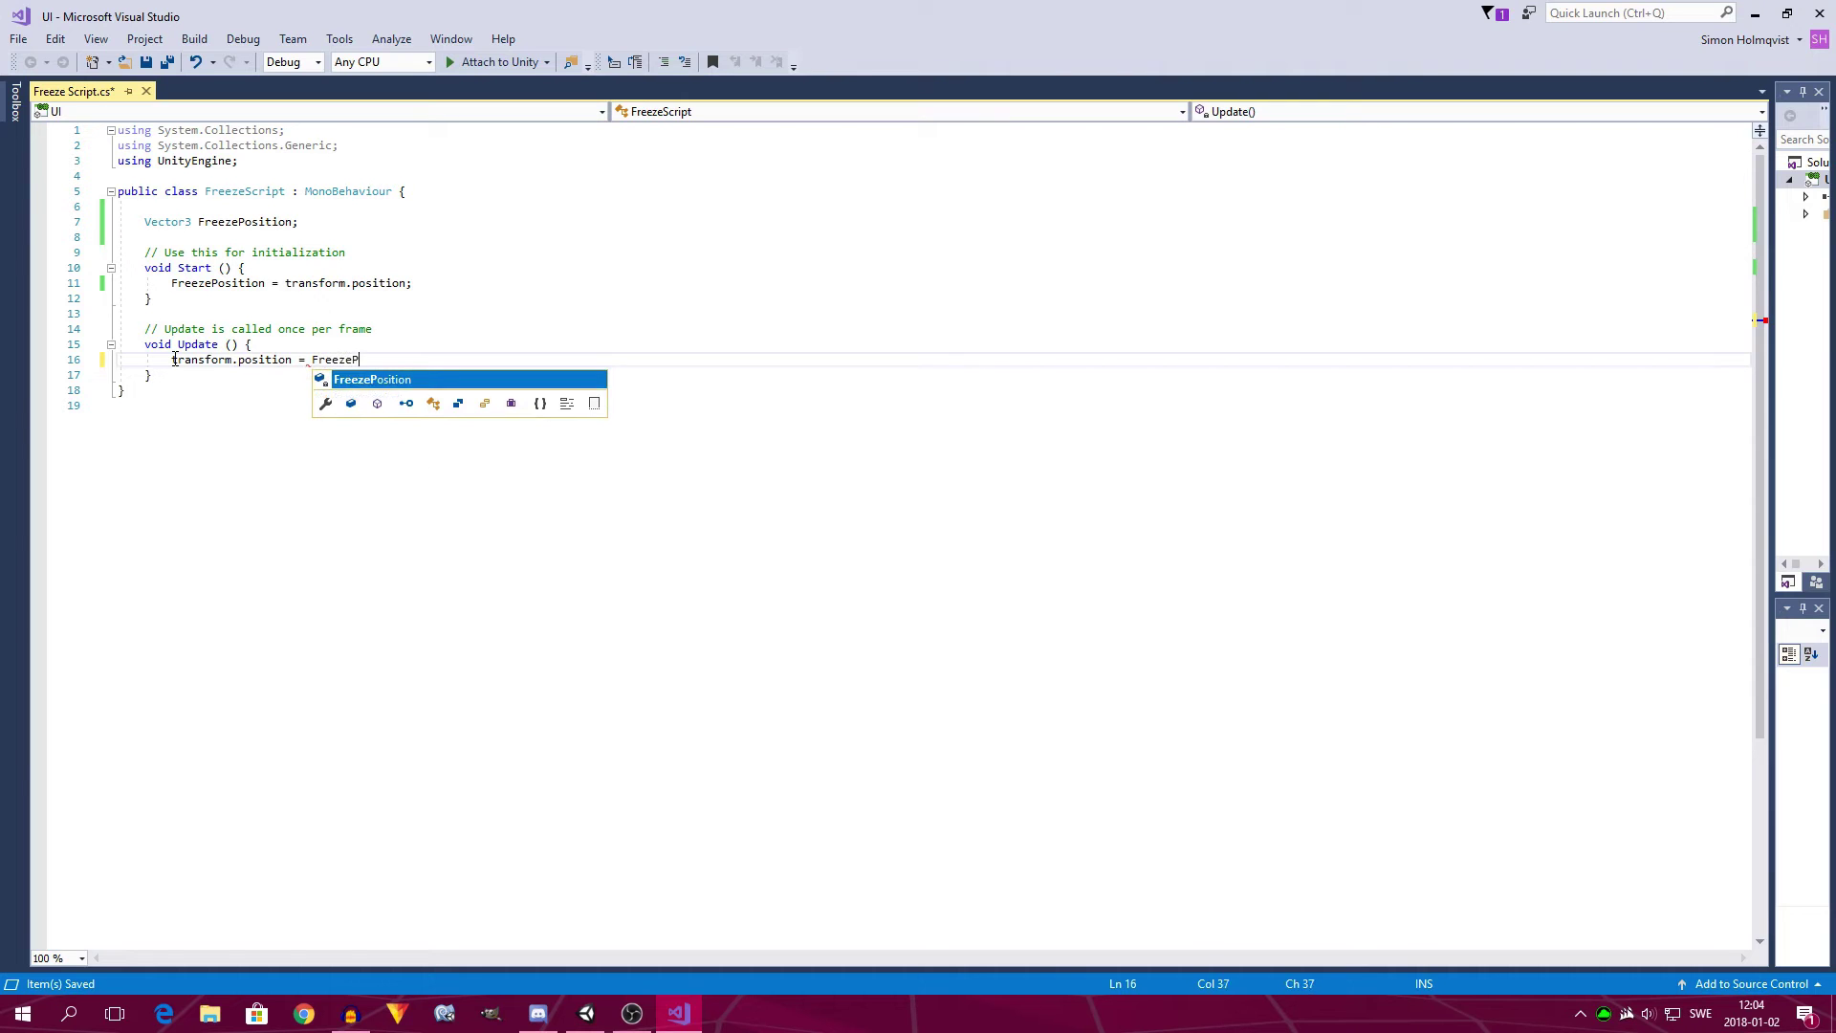
pyautogui.write('n;')
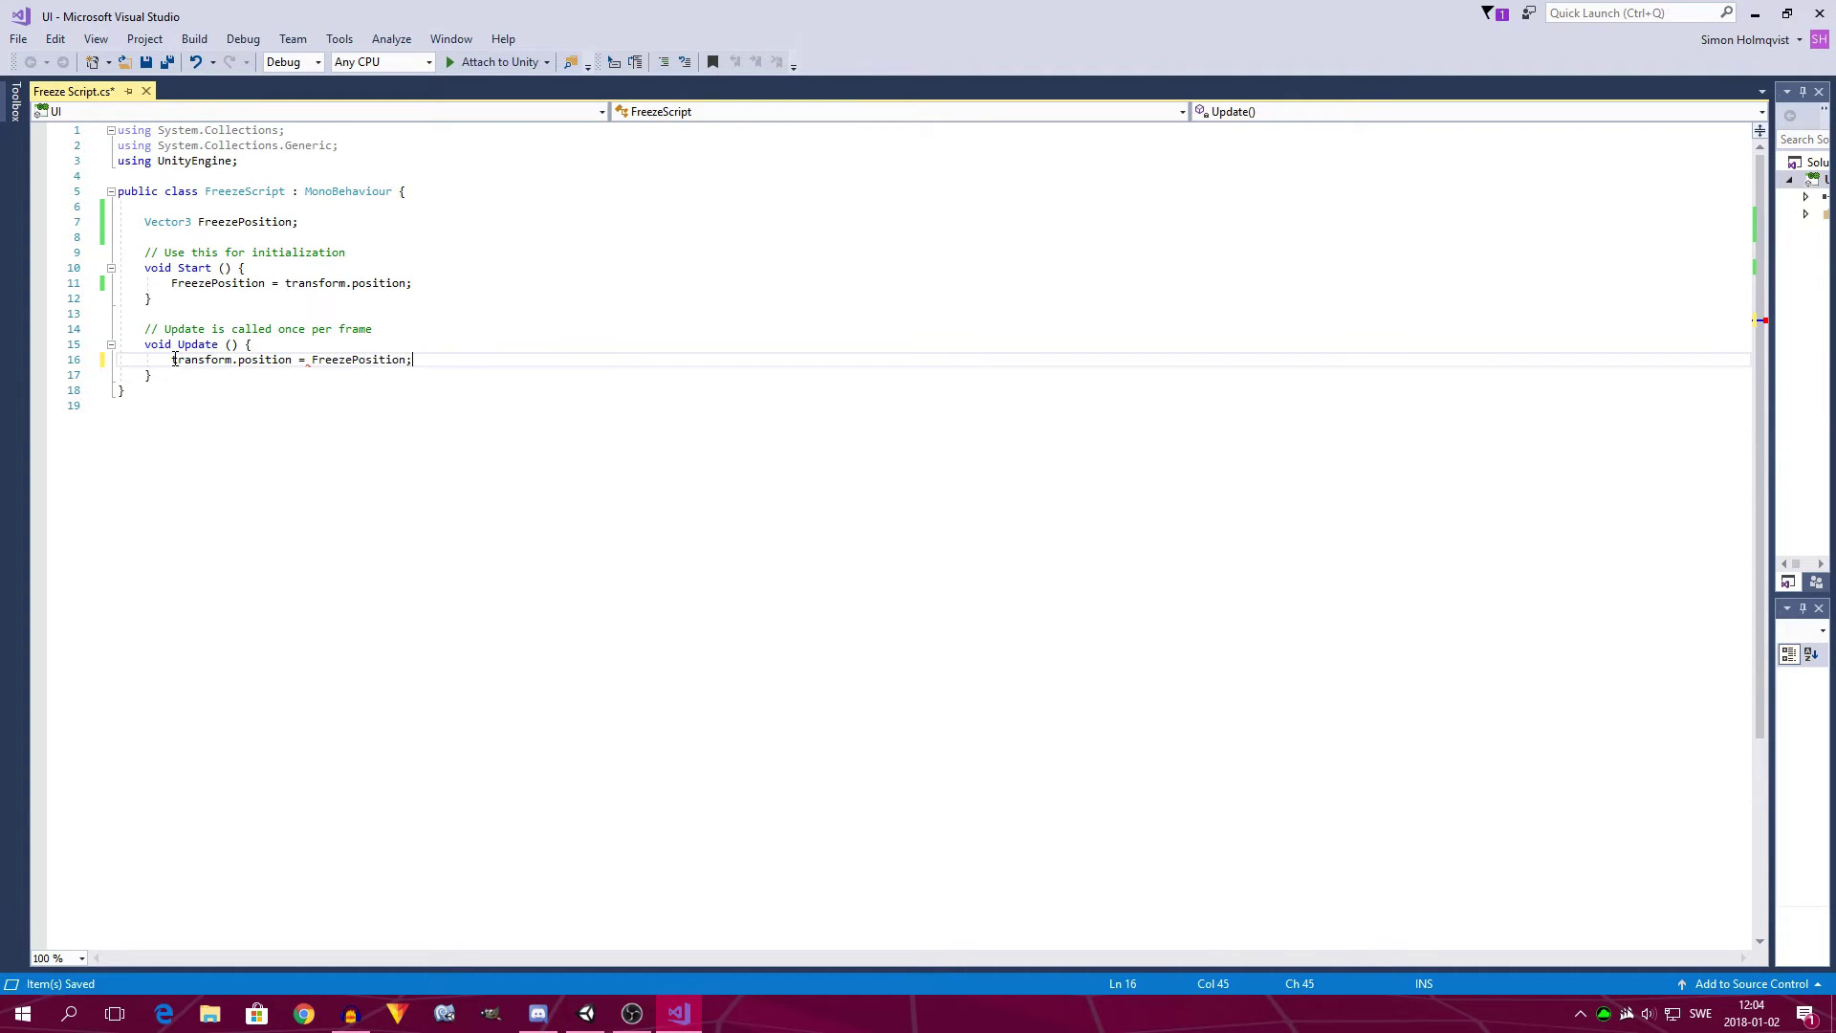
pyautogui.hotkey('ctrl', 's')
pyautogui.click(463, 379)
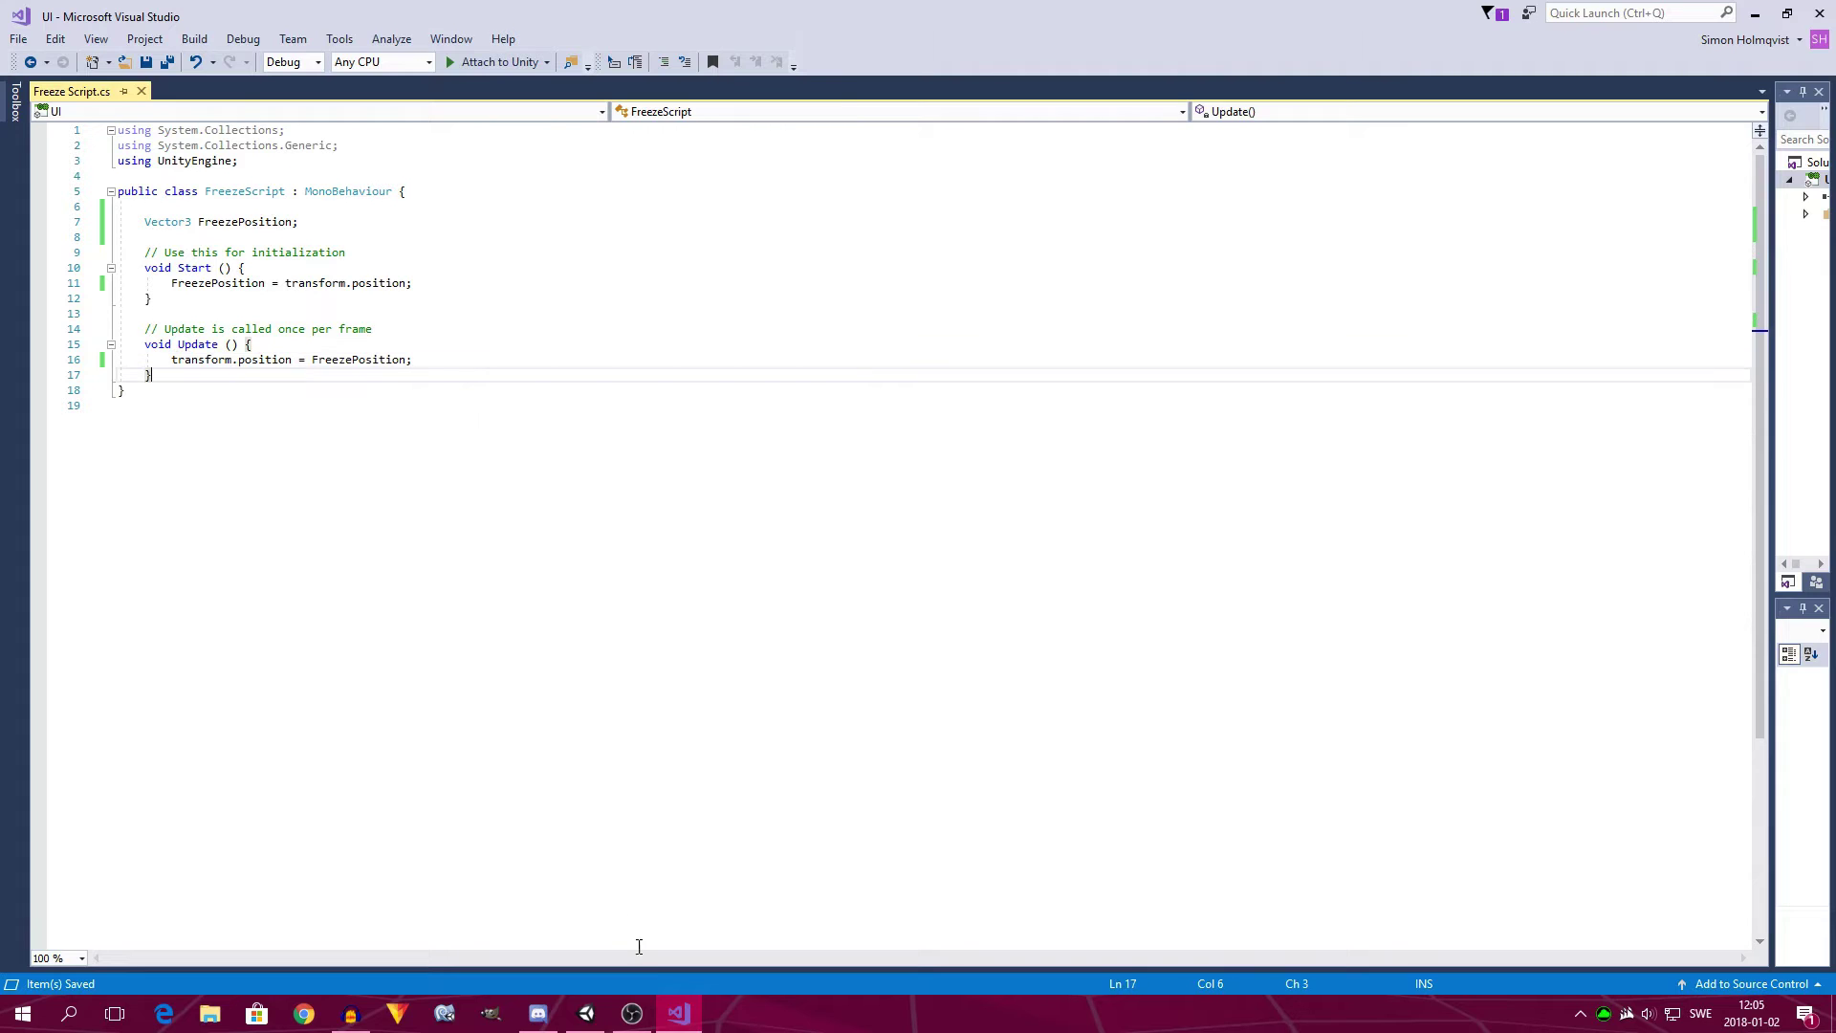
# Switch to Unity and try to attach Freeze Script to the selected Settings Menu Button and Play Button.
pyautogui.click(584, 1014)
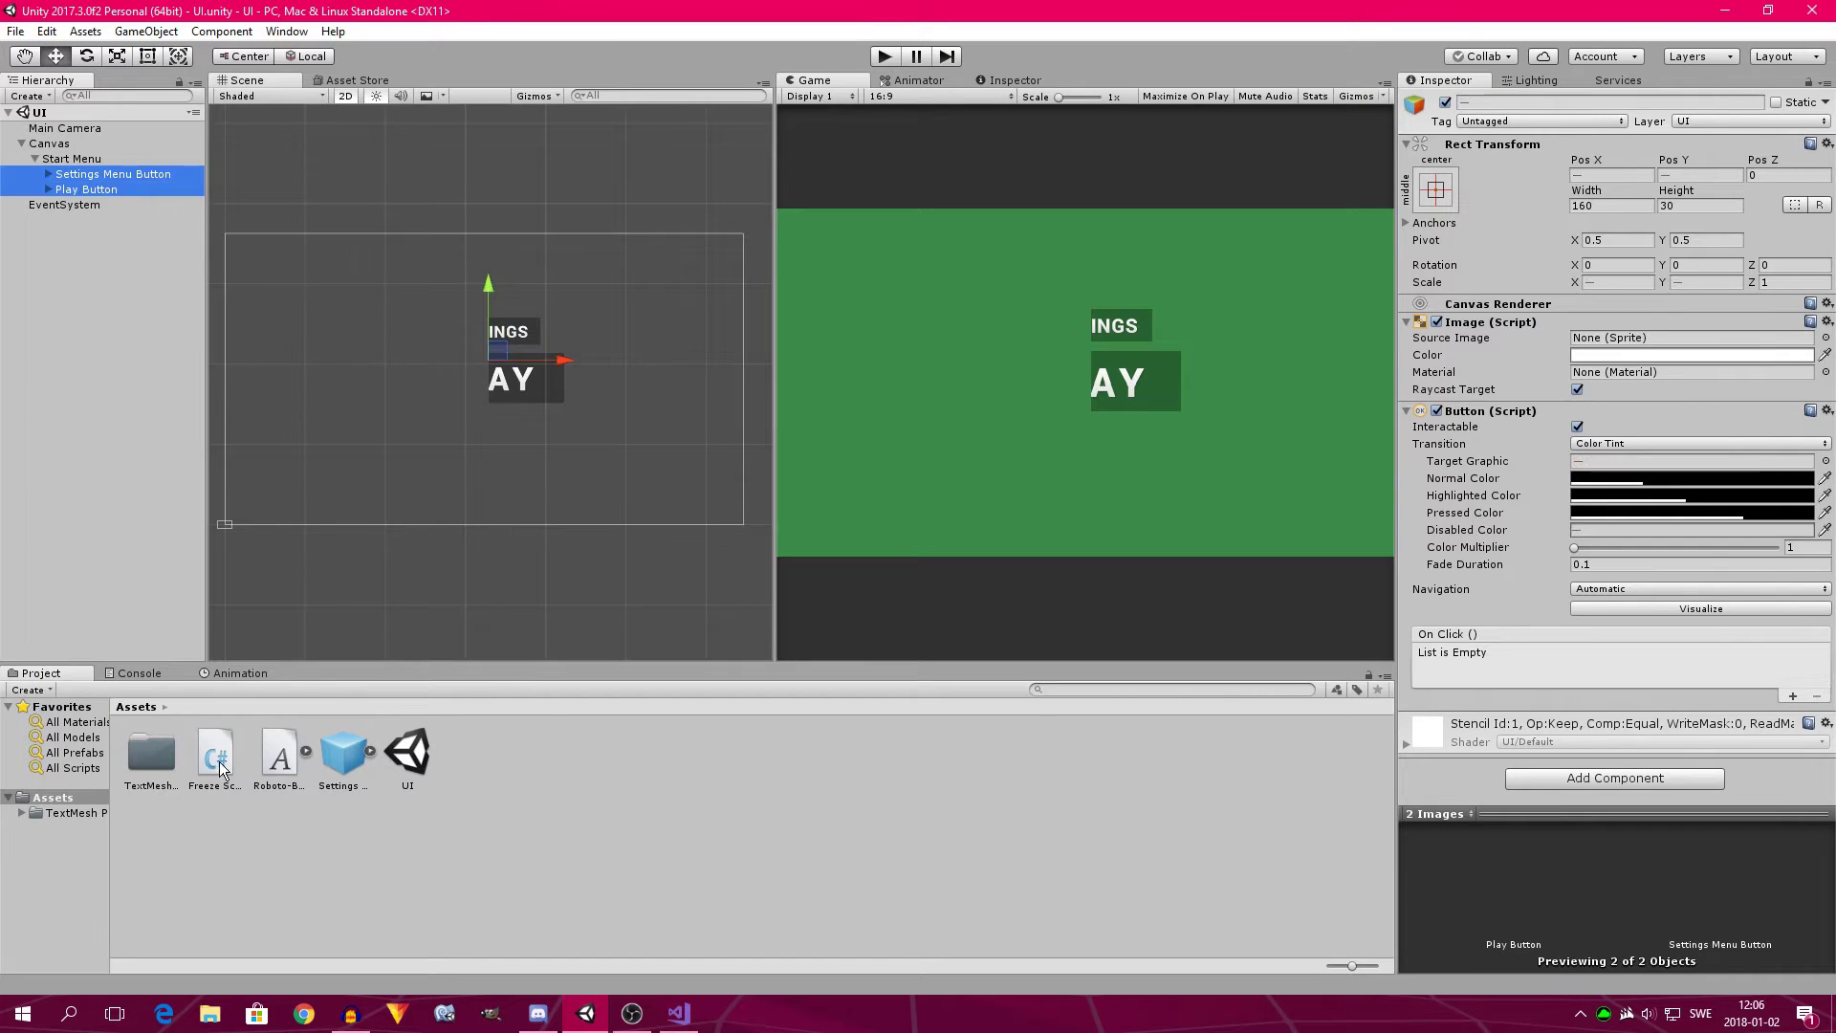
pyautogui.moveTo(220, 767); pyautogui.dragTo(1448, 803)
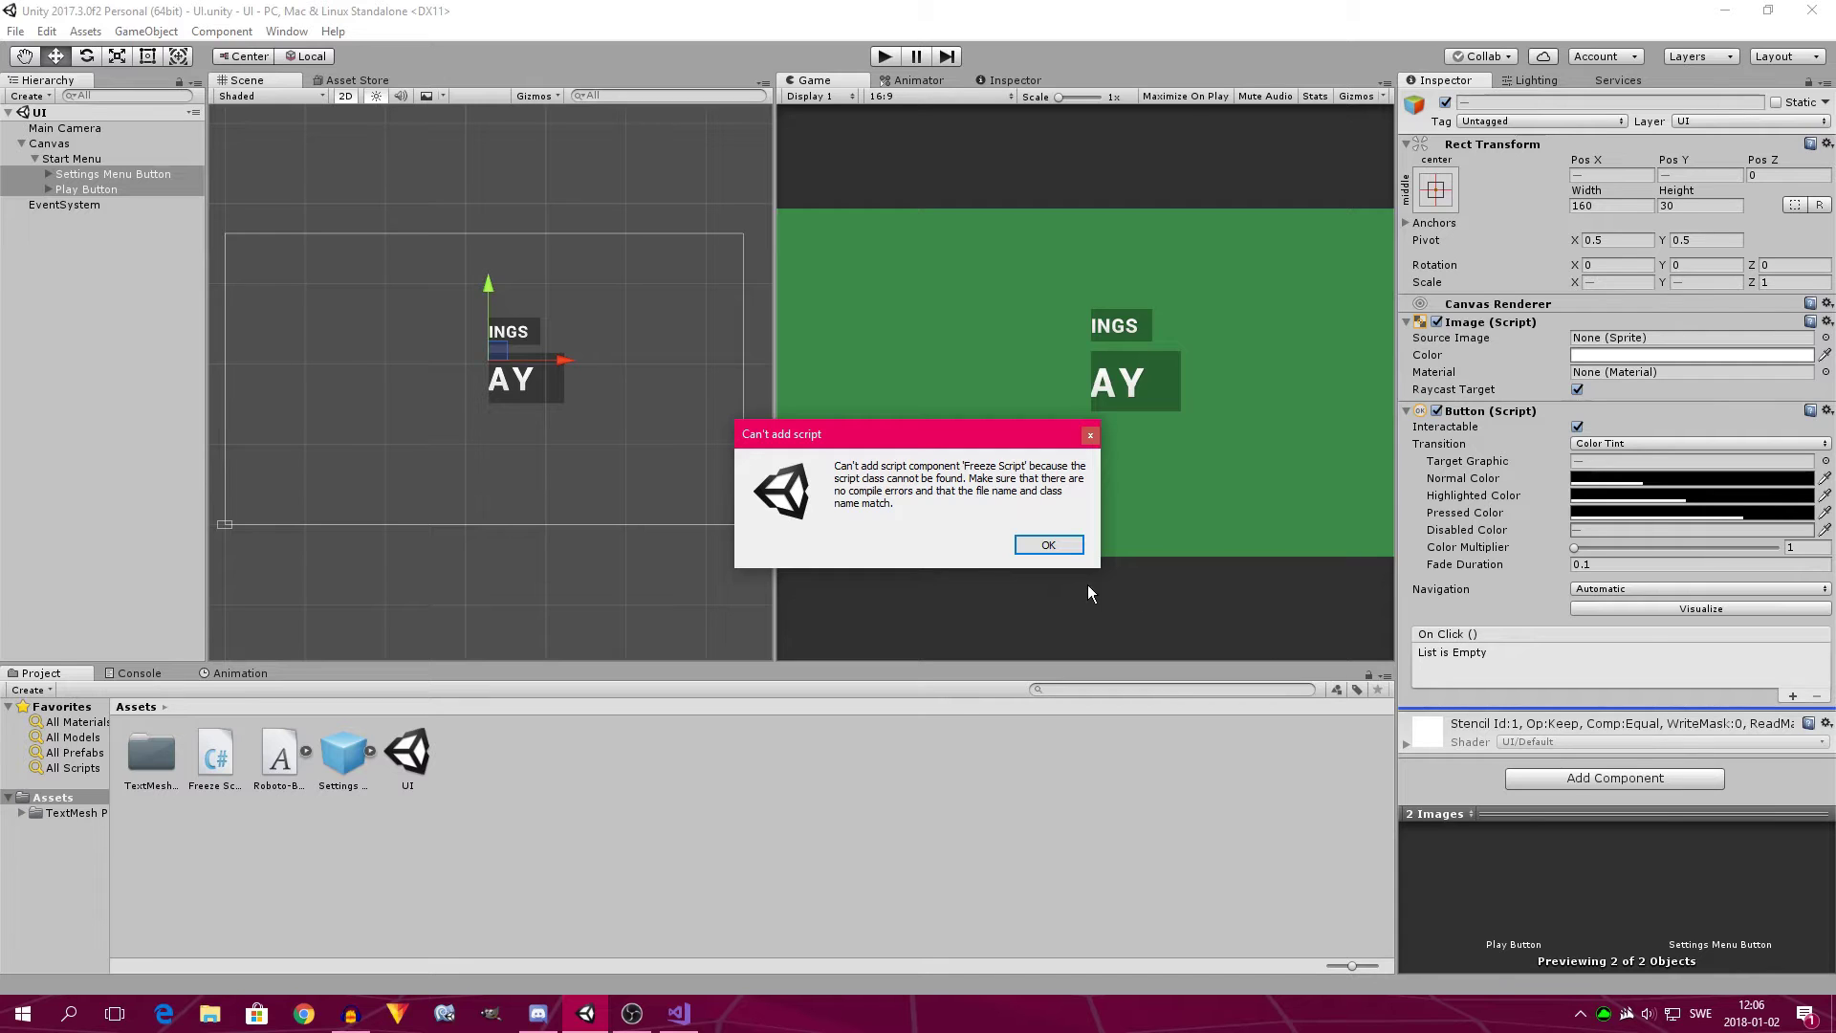
pyautogui.click(1047, 544)
# Rename the Freeze Script asset in the Assets folder as Freeze.
pyautogui.click(233, 786)
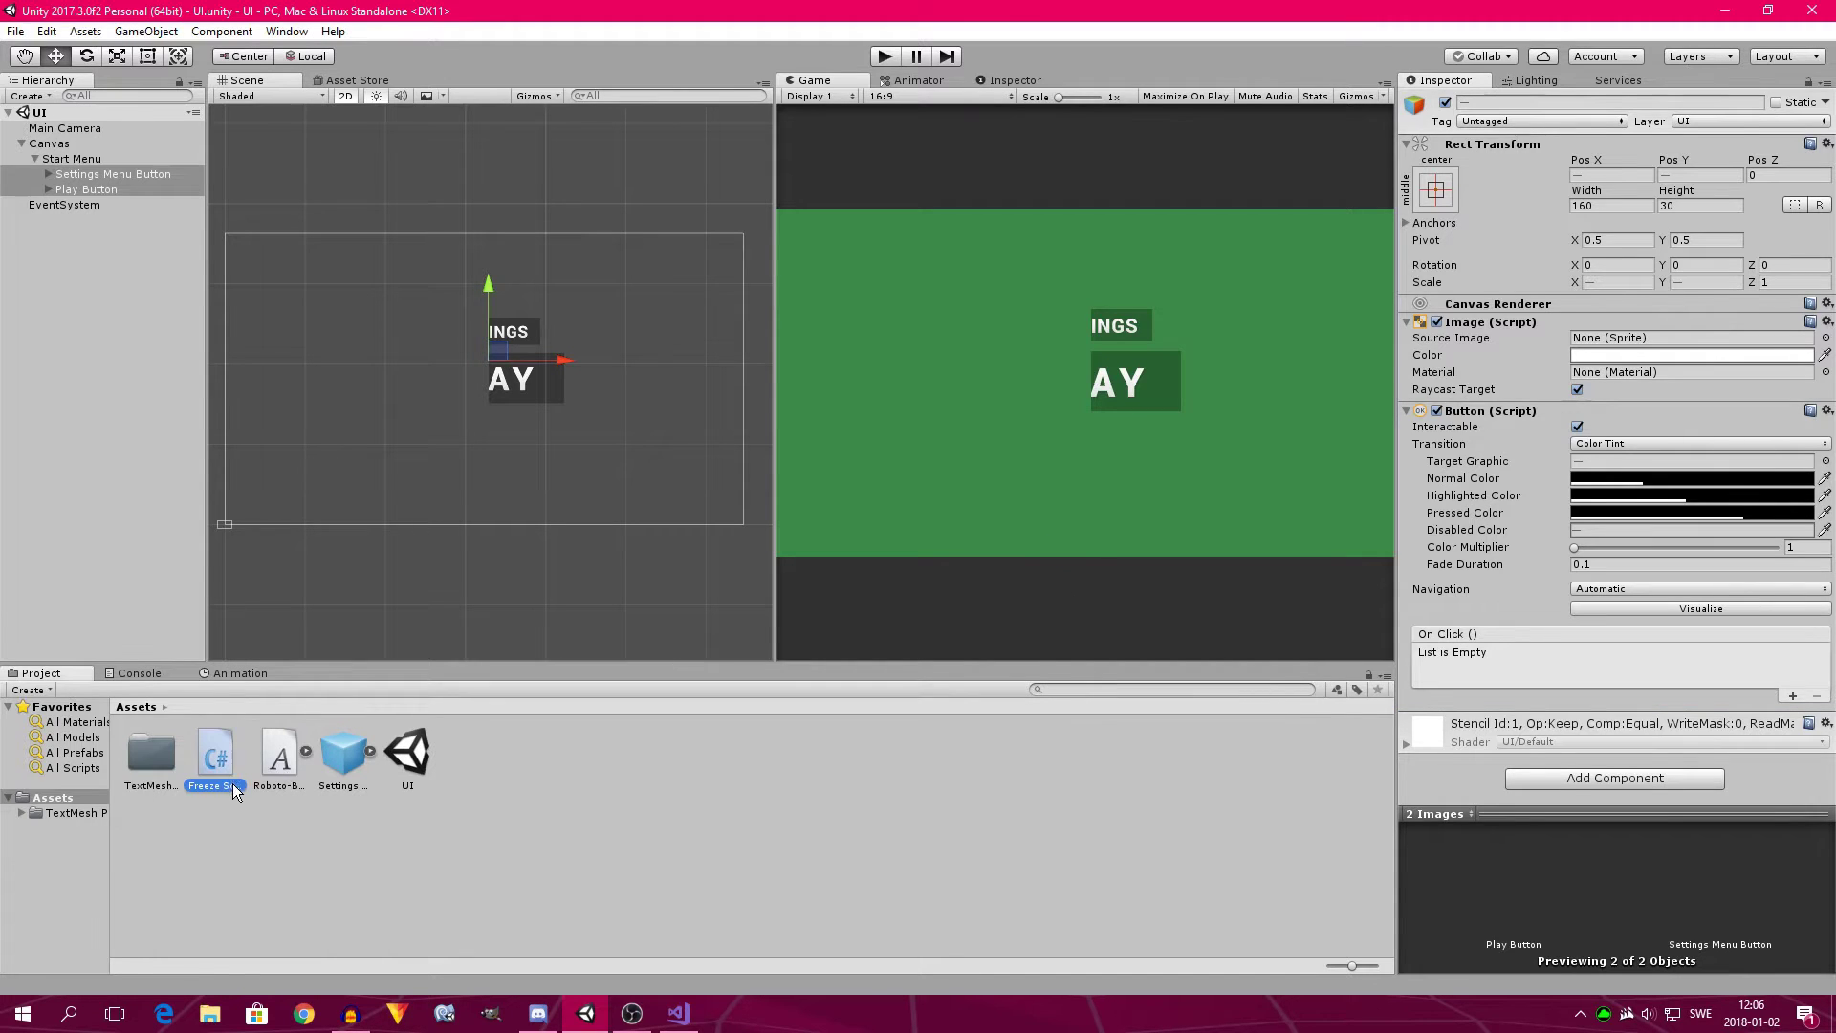
pyautogui.click(232, 786)
pyautogui.doubleClick(234, 786)
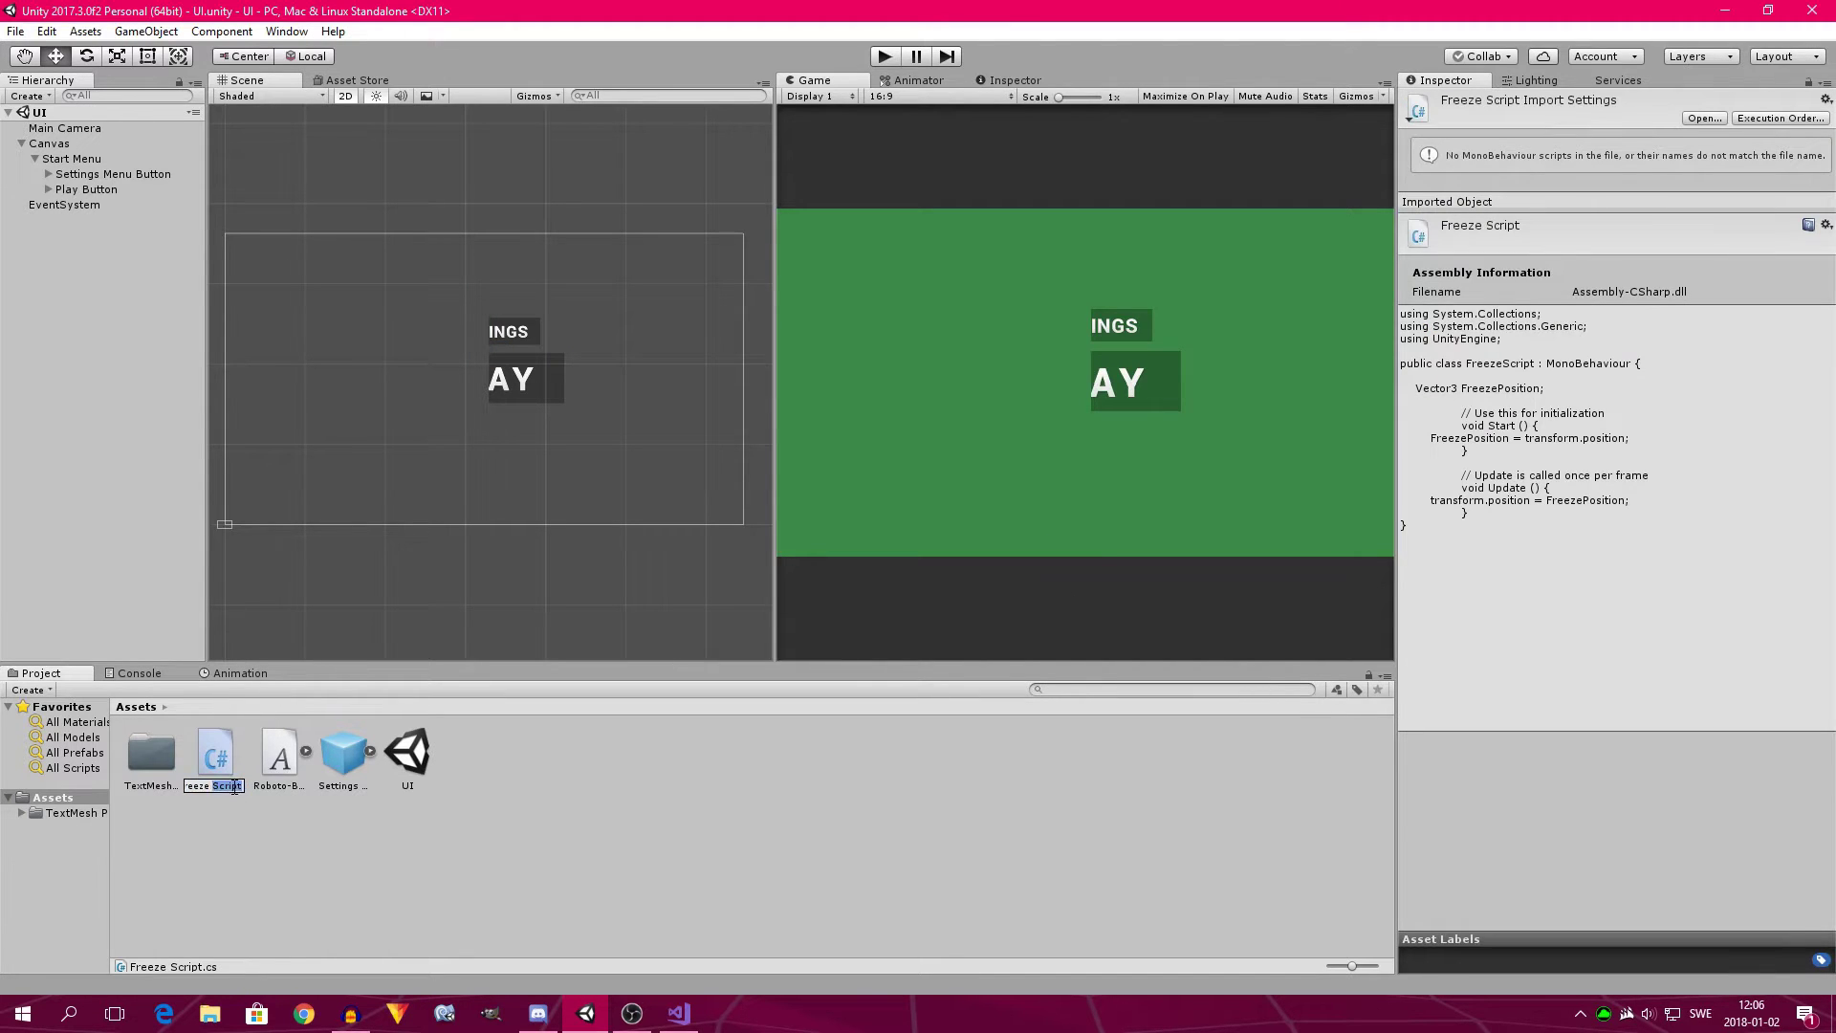
pyautogui.press('BackSpace')
pyautogui.press('Return')
# In Visual Studio, rename the FreezeScript class as Freeze and save the script.
pyautogui.click(682, 1015)
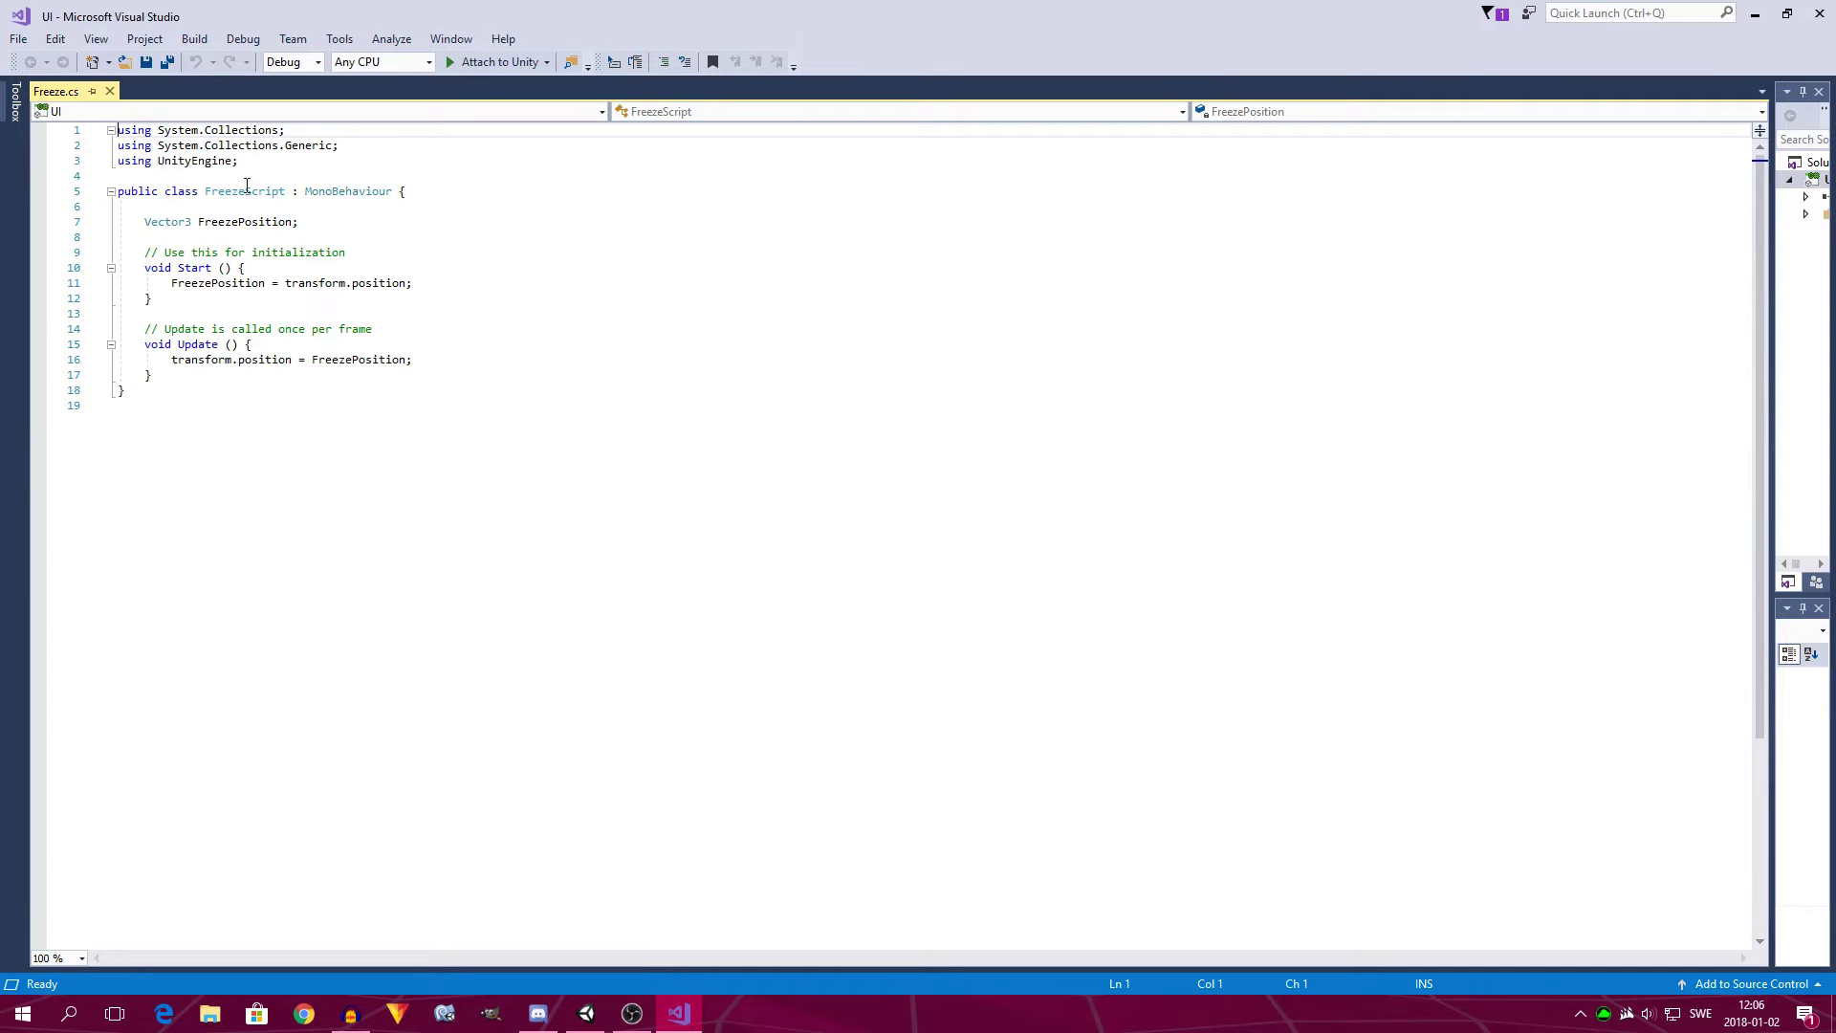
pyautogui.click(246, 188)
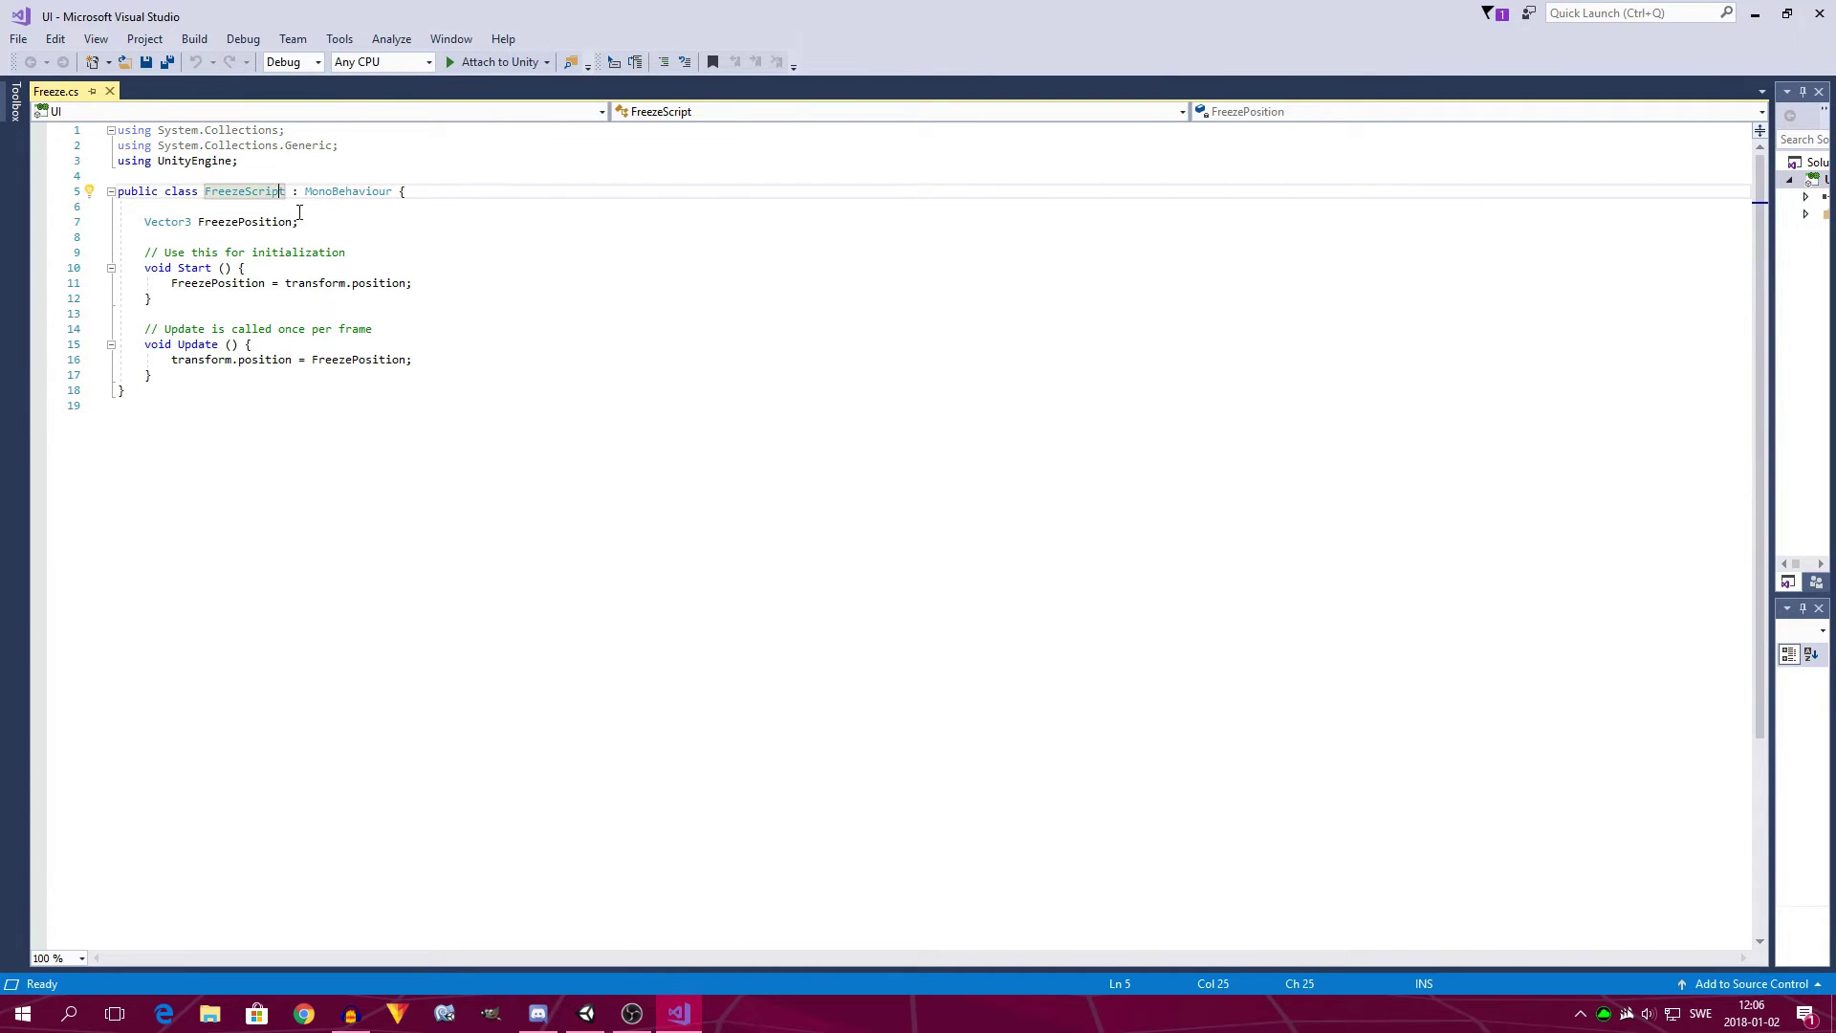
pyautogui.press('BackSpace')
pyautogui.press('BackSpace')
pyautogui.press('BackSpace')
pyautogui.press('BackSpace')
pyautogui.press('BackSpace')
pyautogui.press('BackSpace')
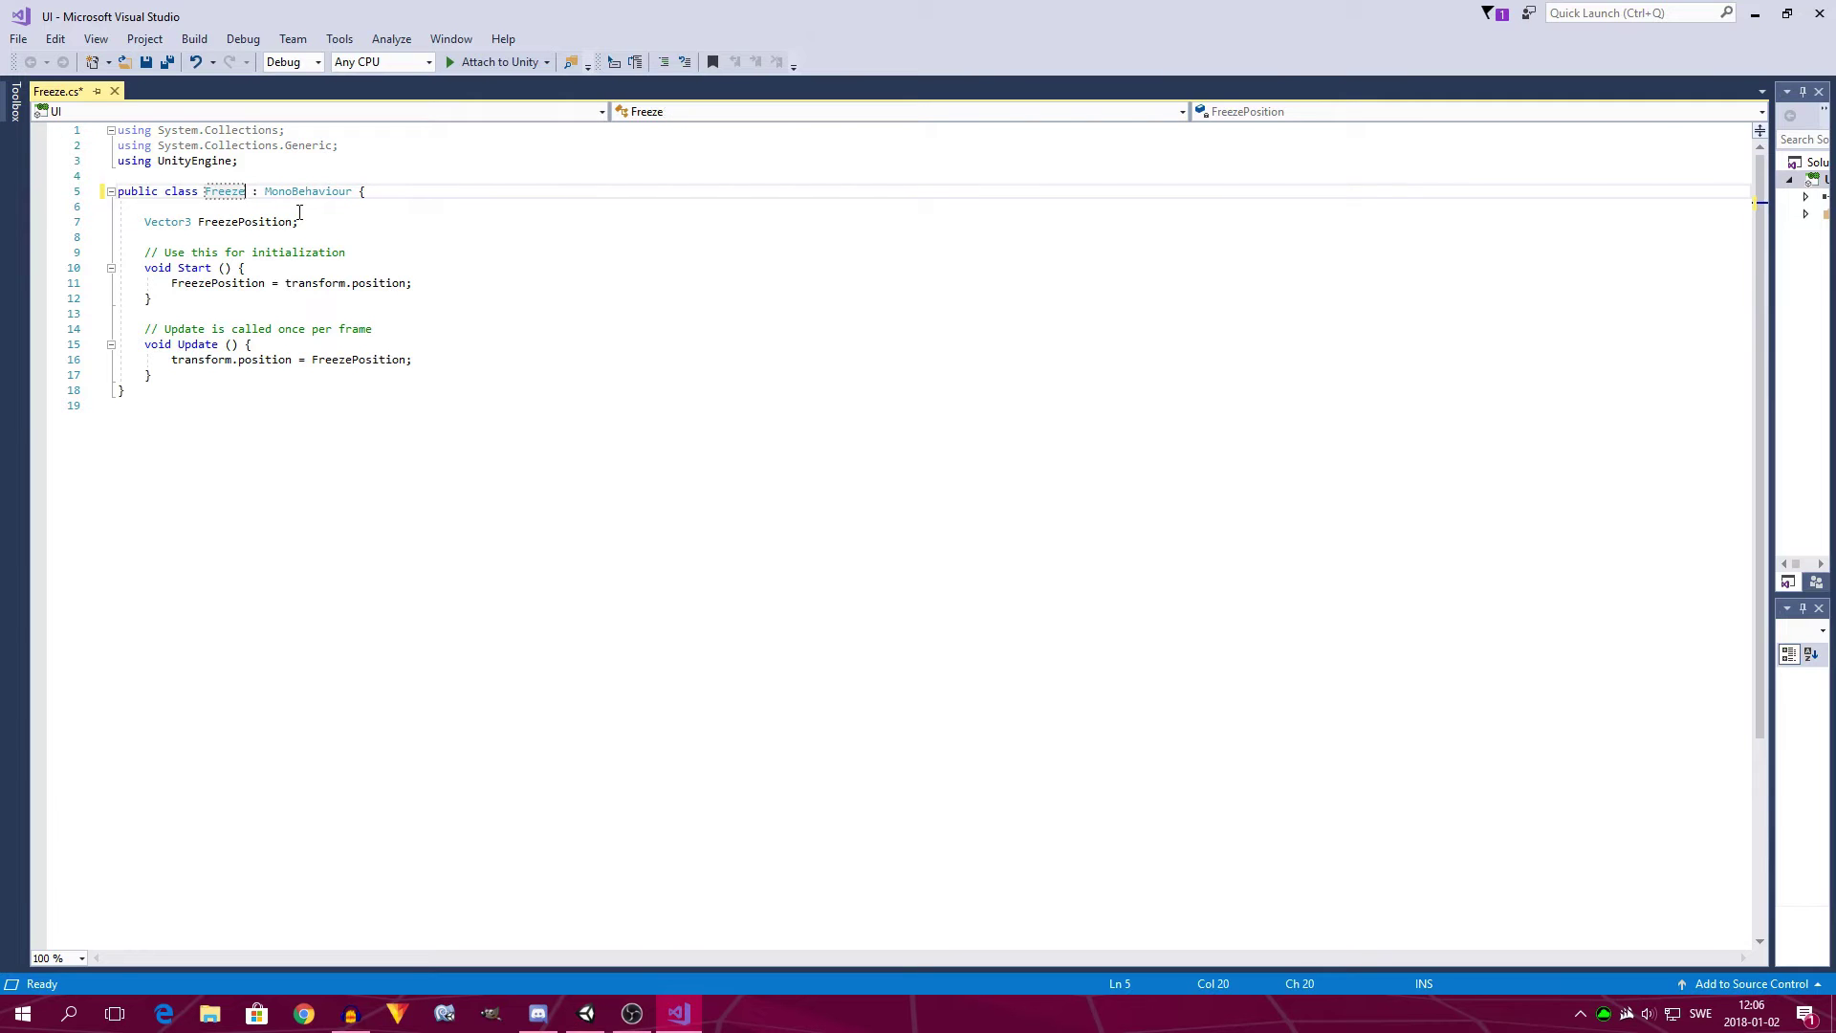
pyautogui.click(425, 225)
pyautogui.hotkey('ctrl', 's')
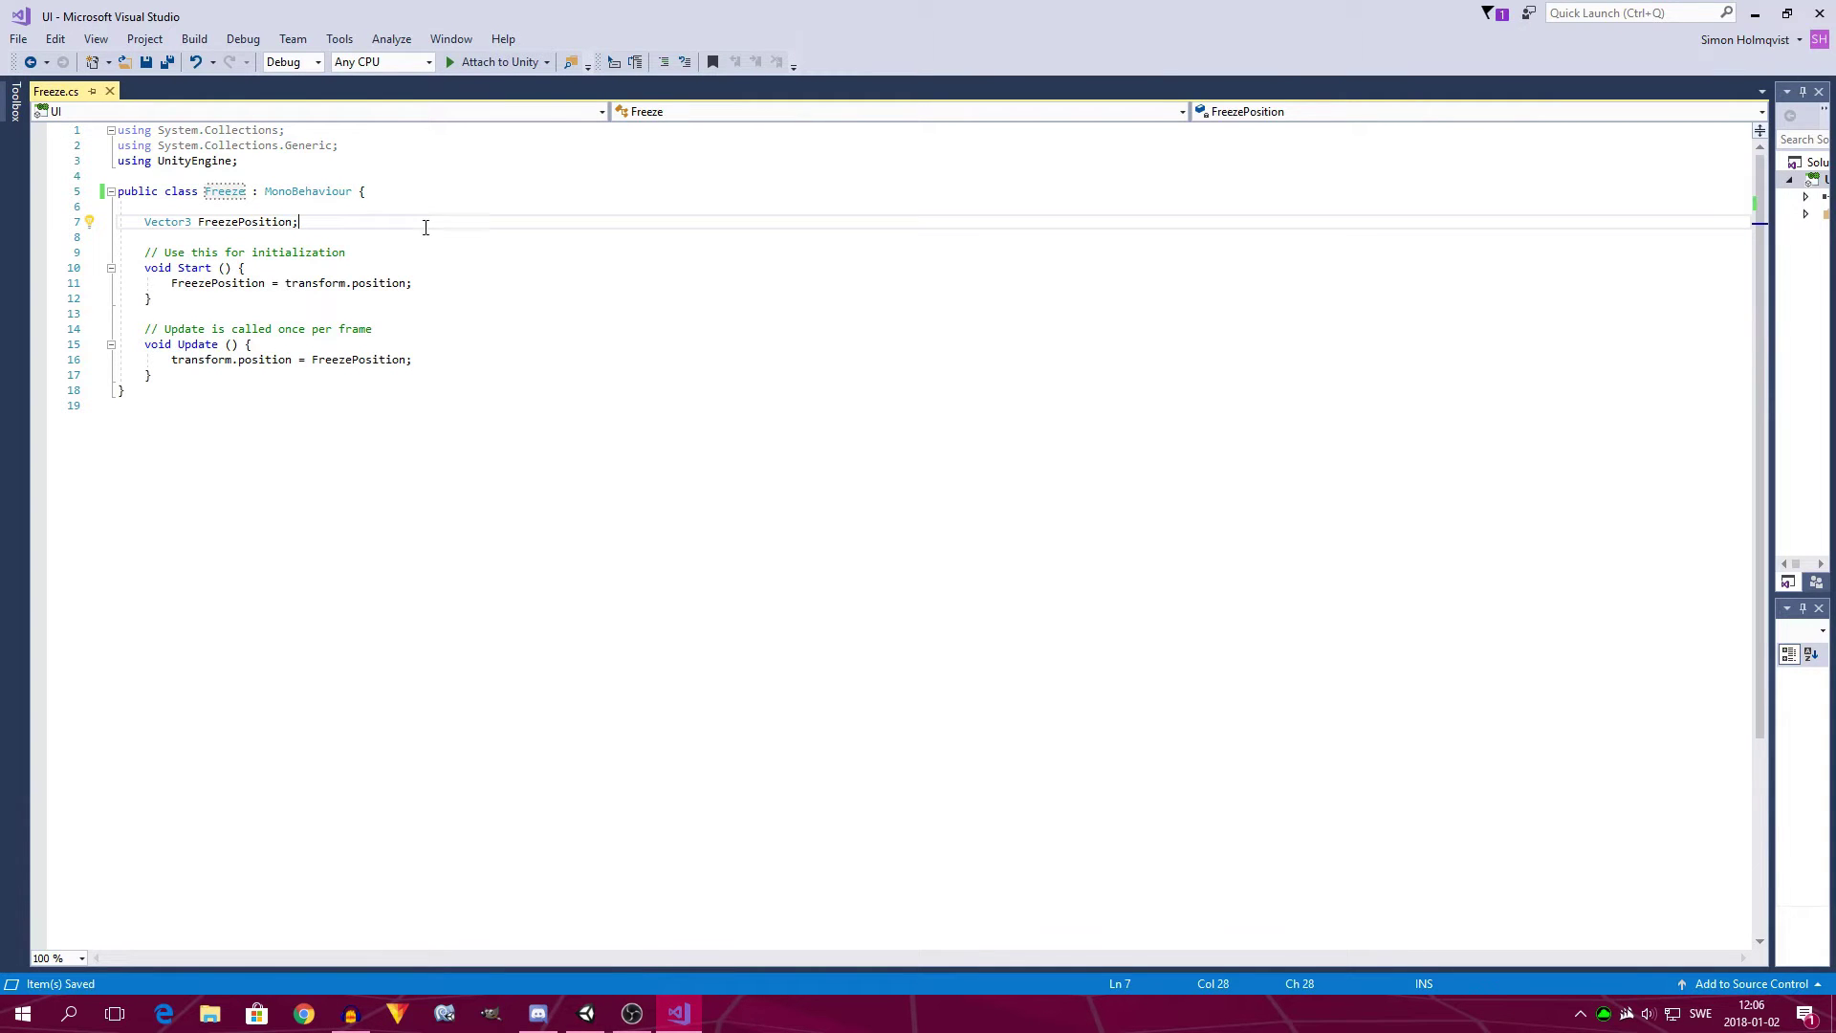
# Back in Unity, attach the Freeze script to both the Settings Menu Button and the Play Button.
pyautogui.click(586, 1013)
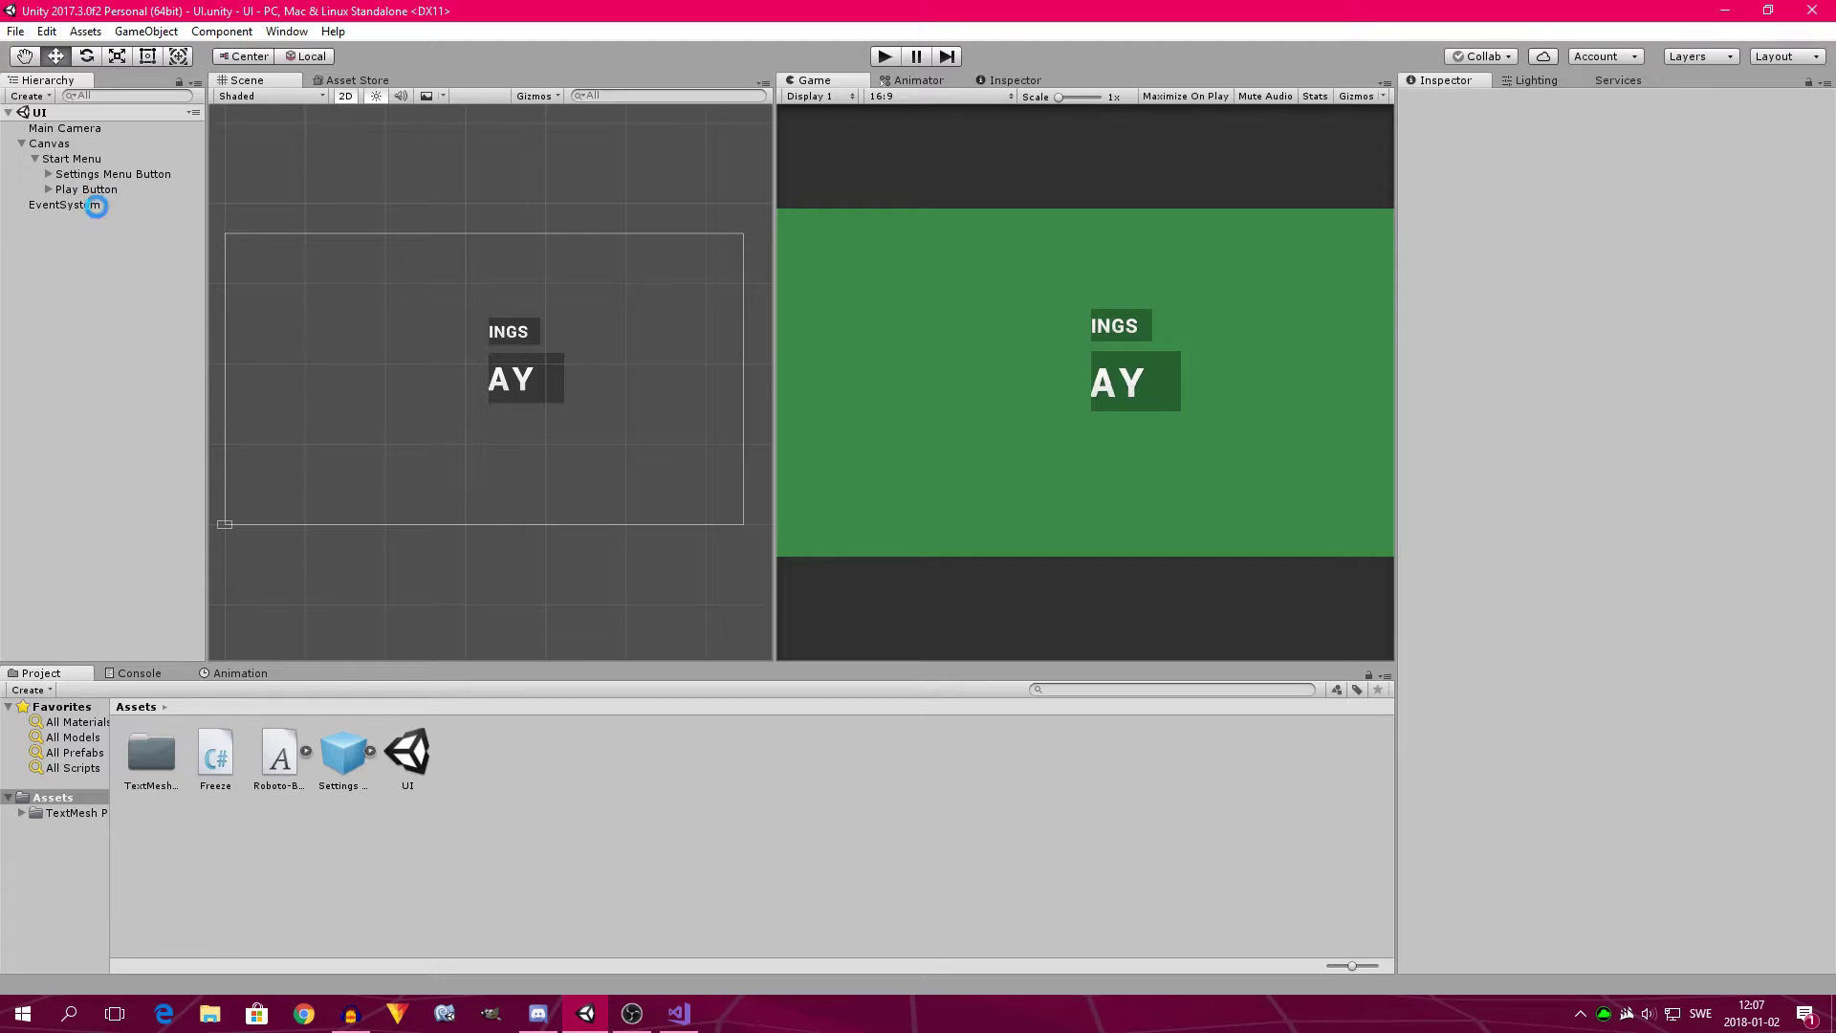
pyautogui.click(105, 175)
pyautogui.keyDown('ctrl'); pyautogui.click(99, 191); pyautogui.keyUp('ctrl')
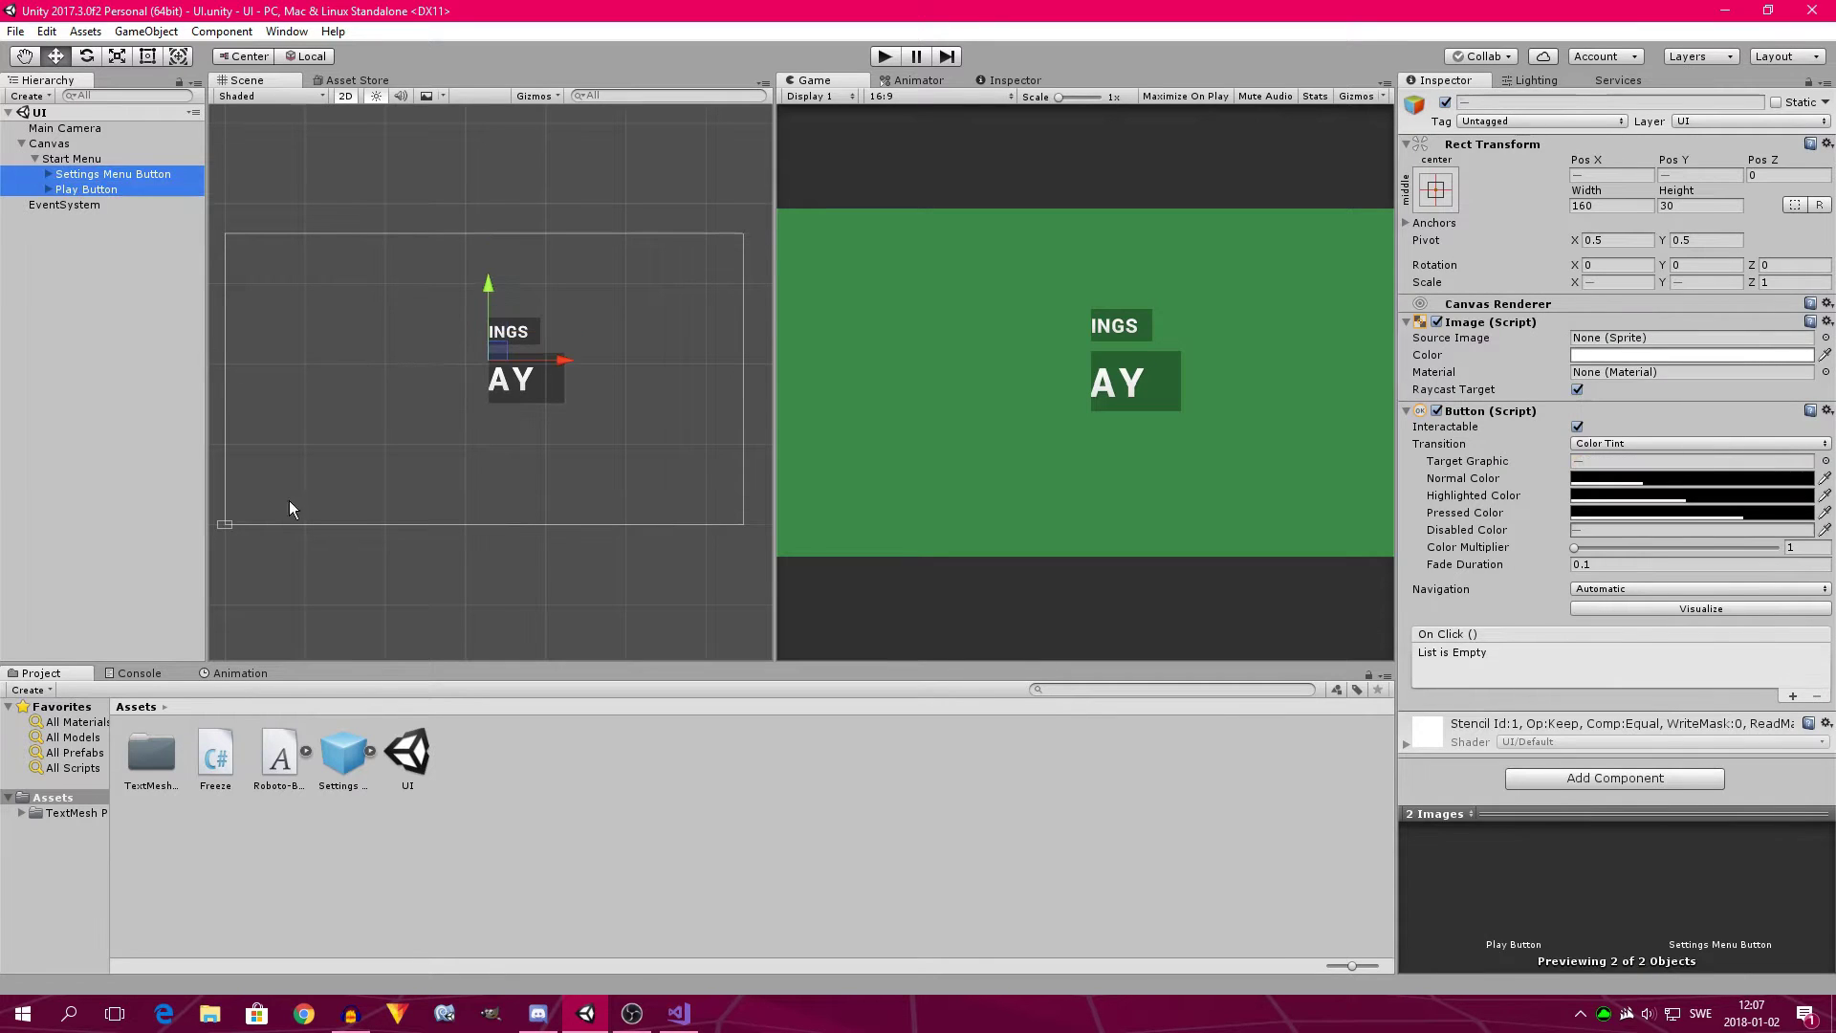
pyautogui.moveTo(216, 762); pyautogui.dragTo(1454, 810)
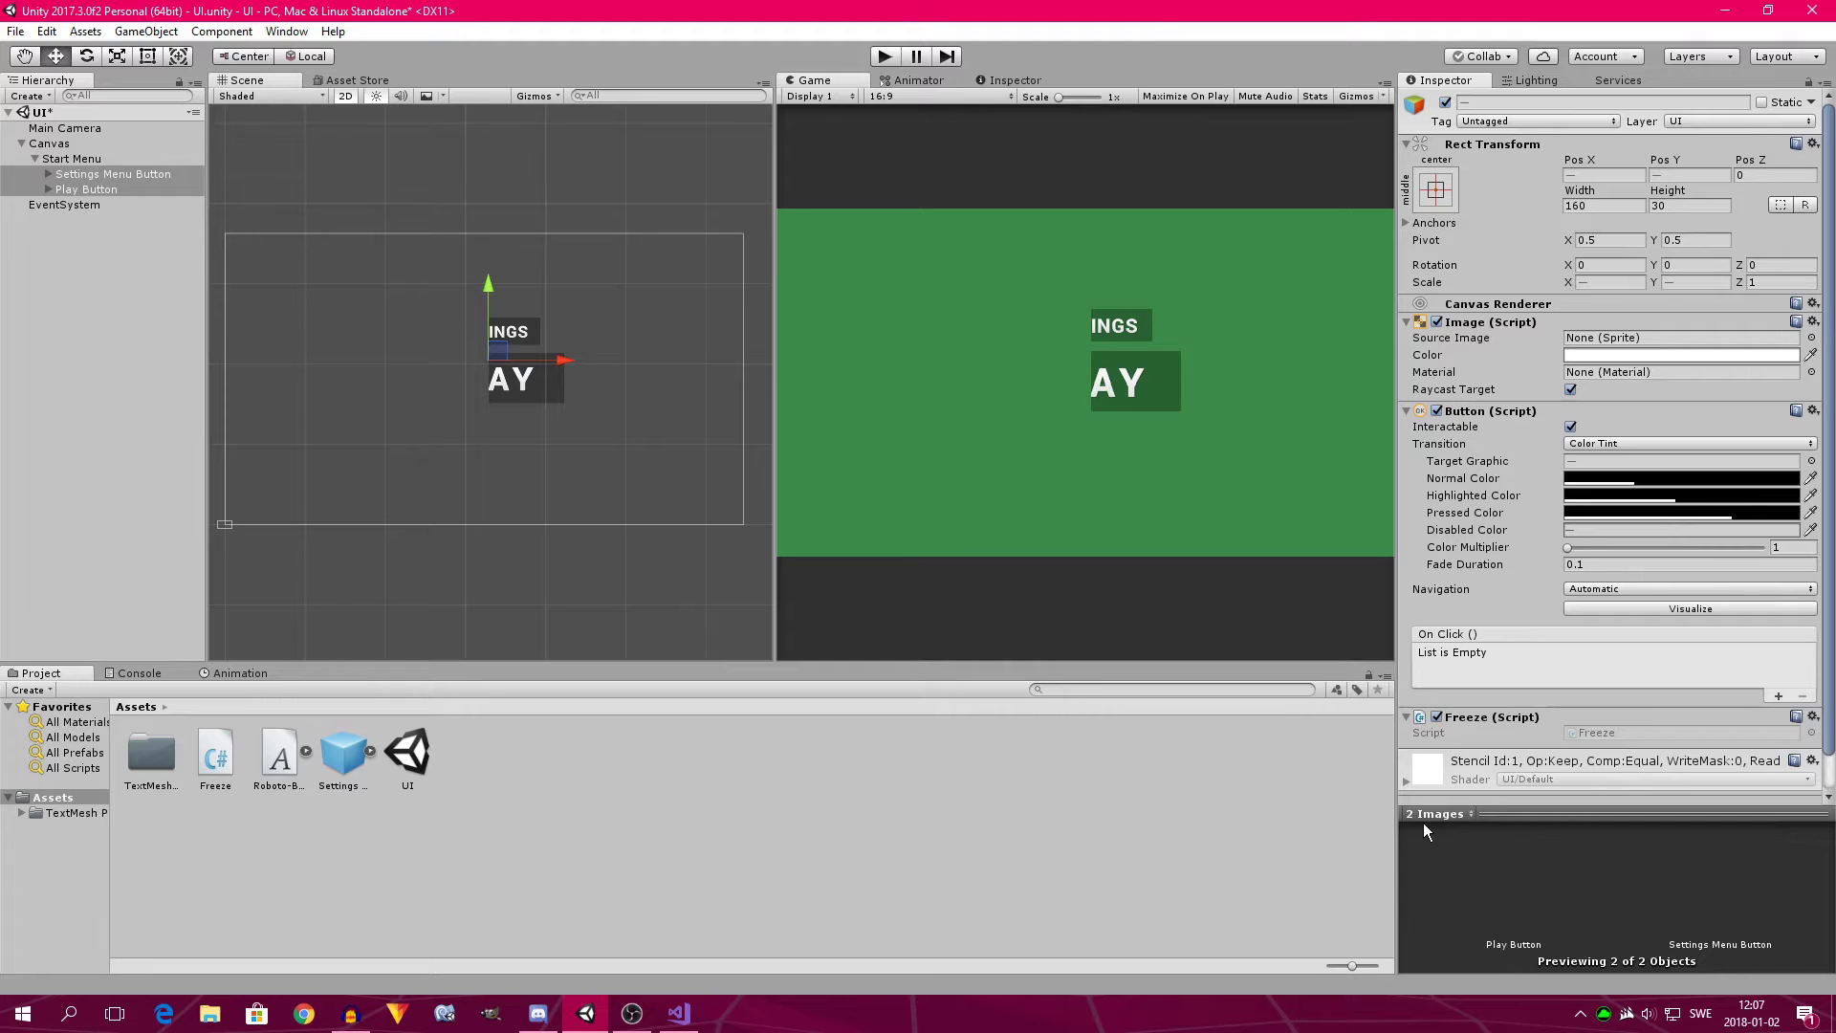
pyautogui.scroll(-1, 1556, 742)
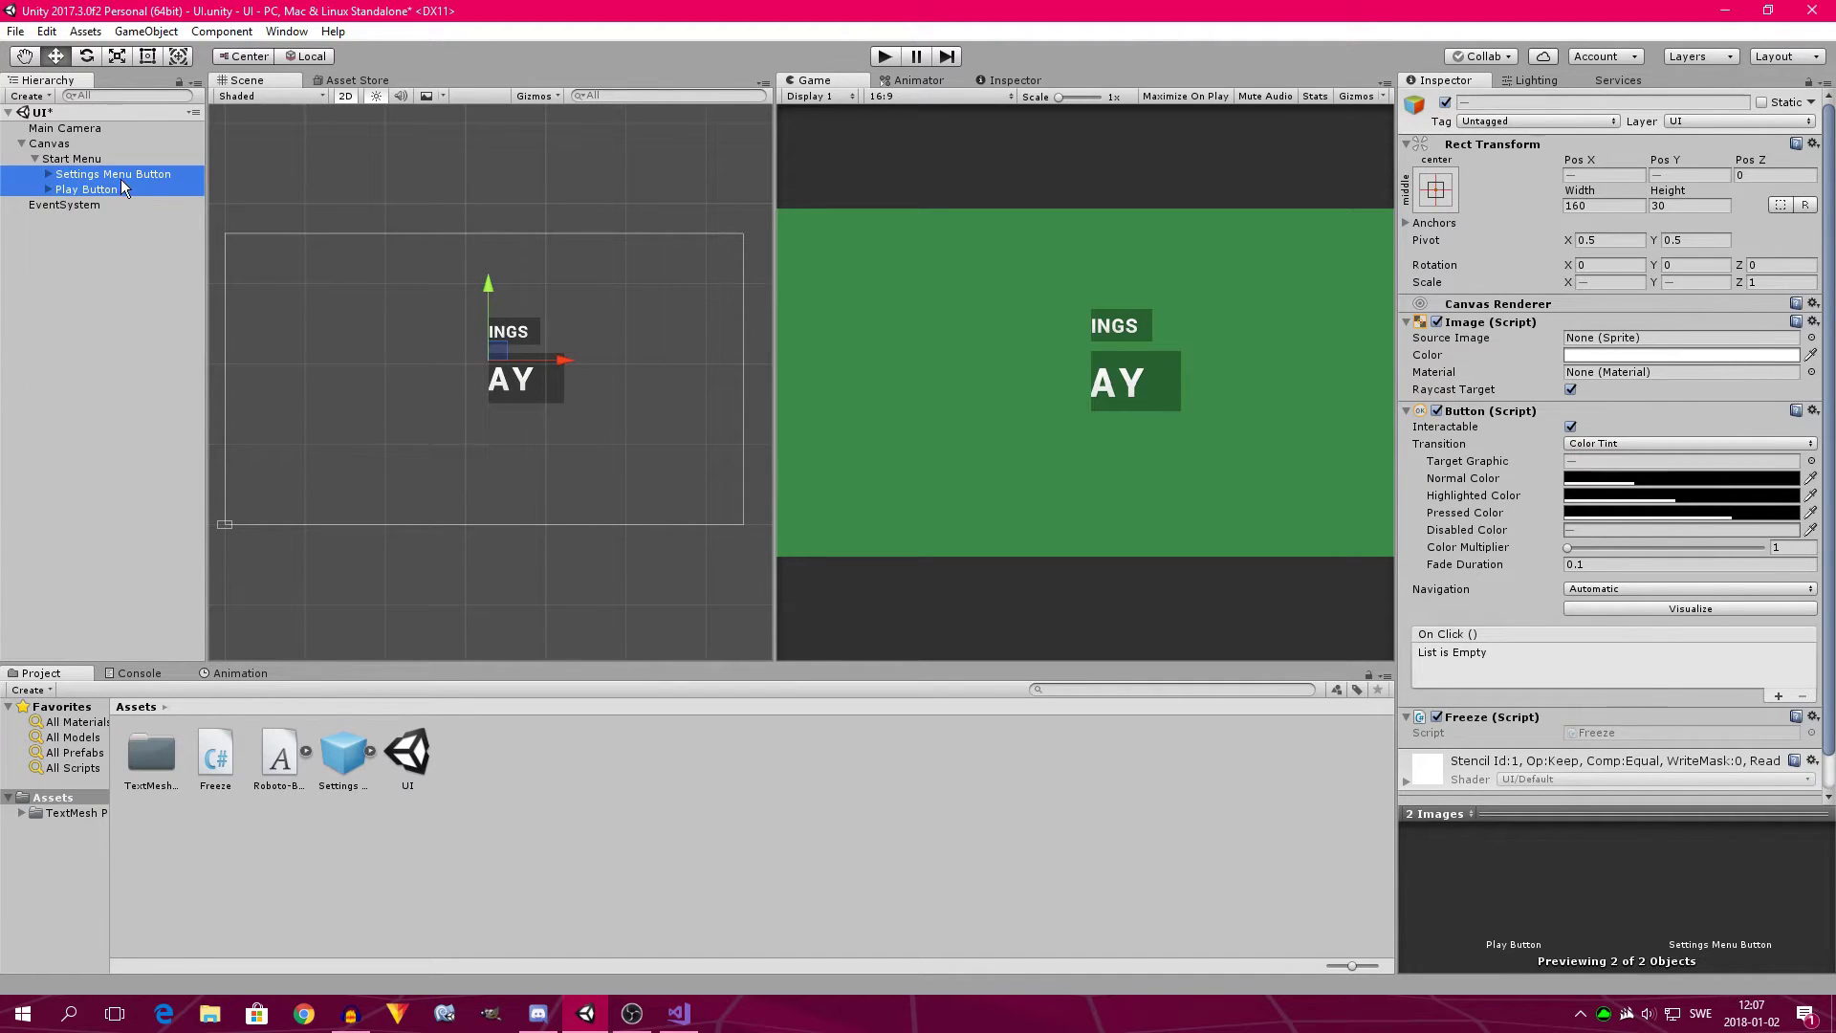
# Test in play mode how the frozen buttons behave while the Start Menu panel moves horizontally, and stop the game.
pyautogui.click(884, 55)
pyautogui.moveTo(757, 378); pyautogui.dragTo(530, 379)
pyautogui.click(884, 55)
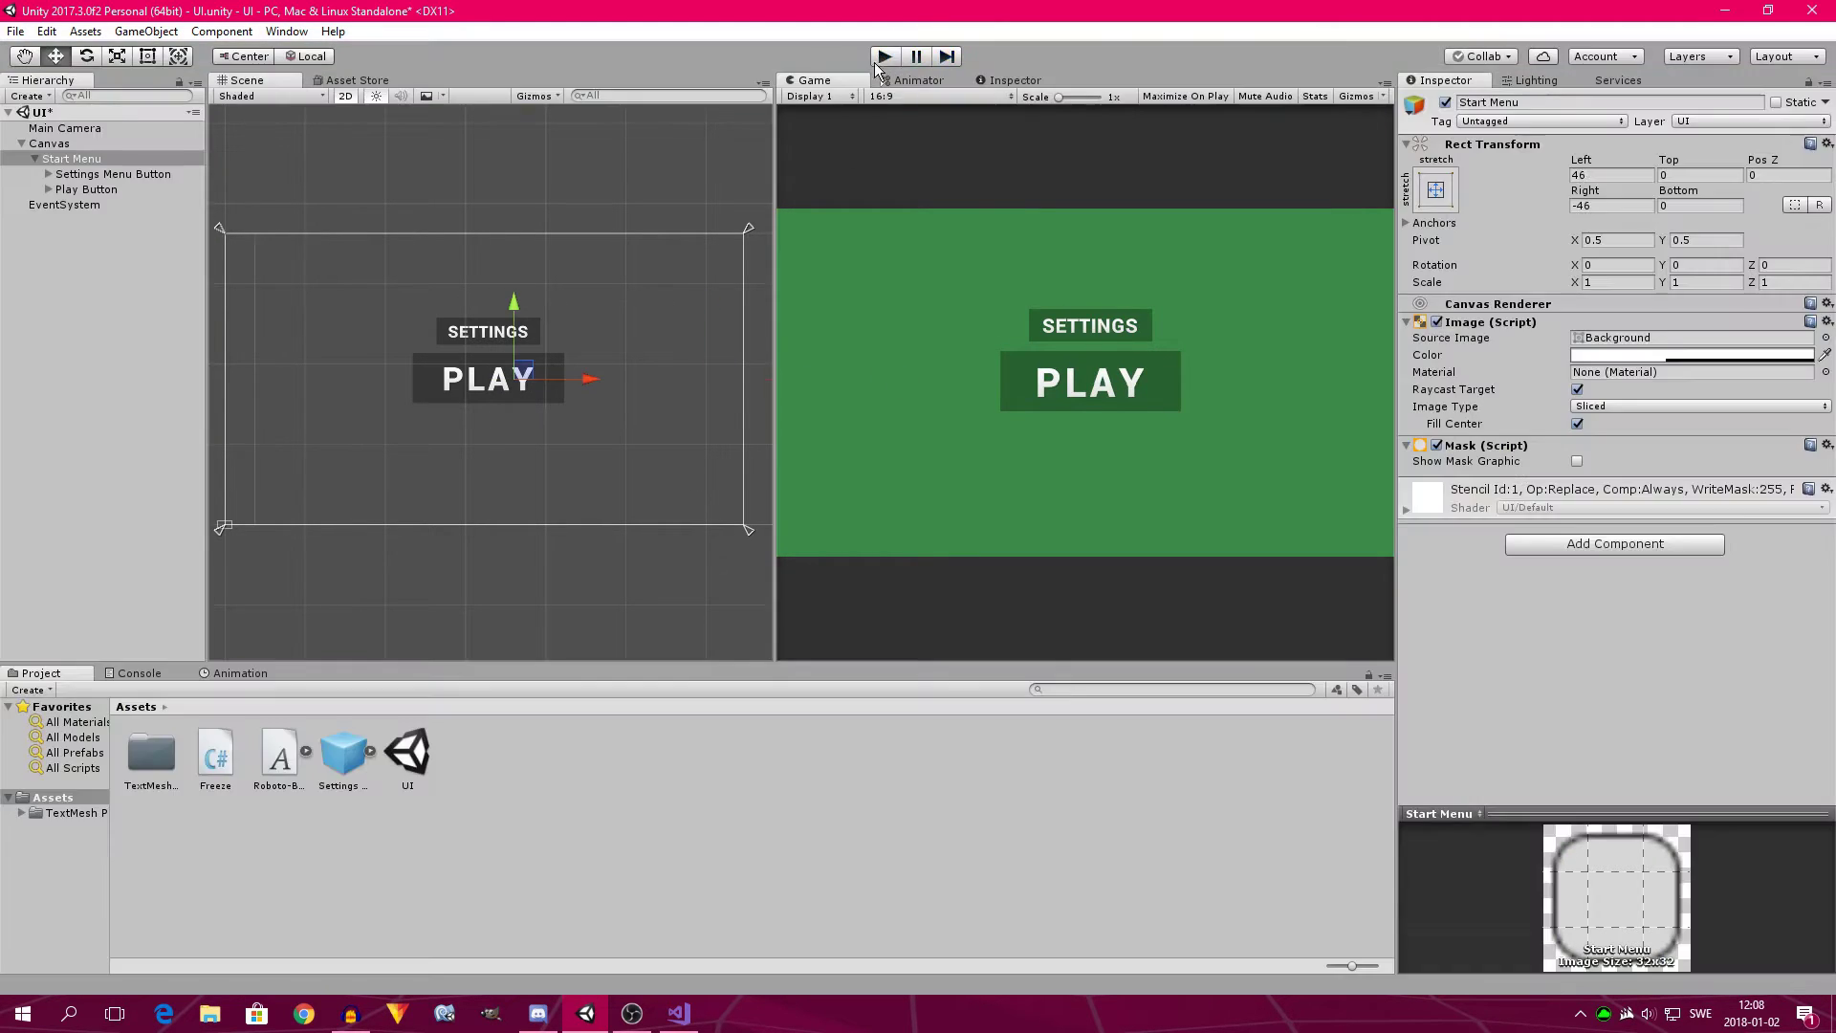
# In Visual Studio, rename the Freeze script's Update method as LateUpdate and save the script.
pyautogui.hotkey('alt', 'Tab')
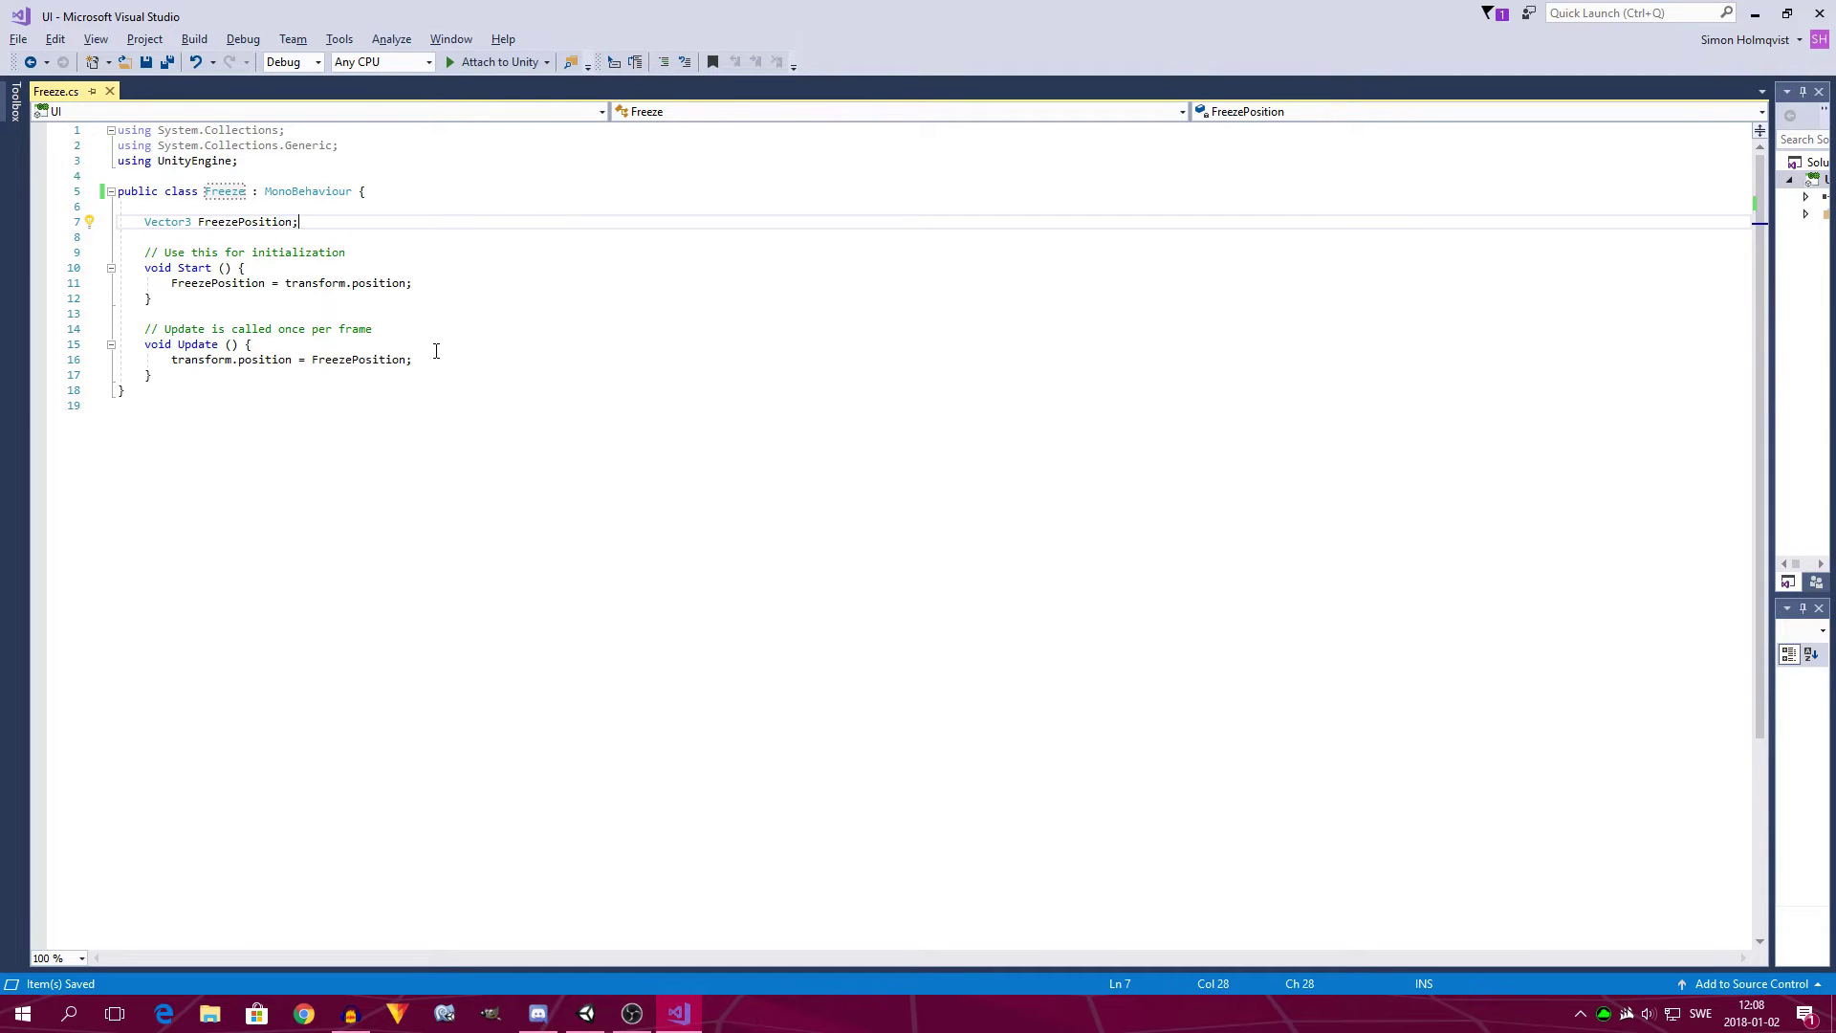
pyautogui.click(351, 363)
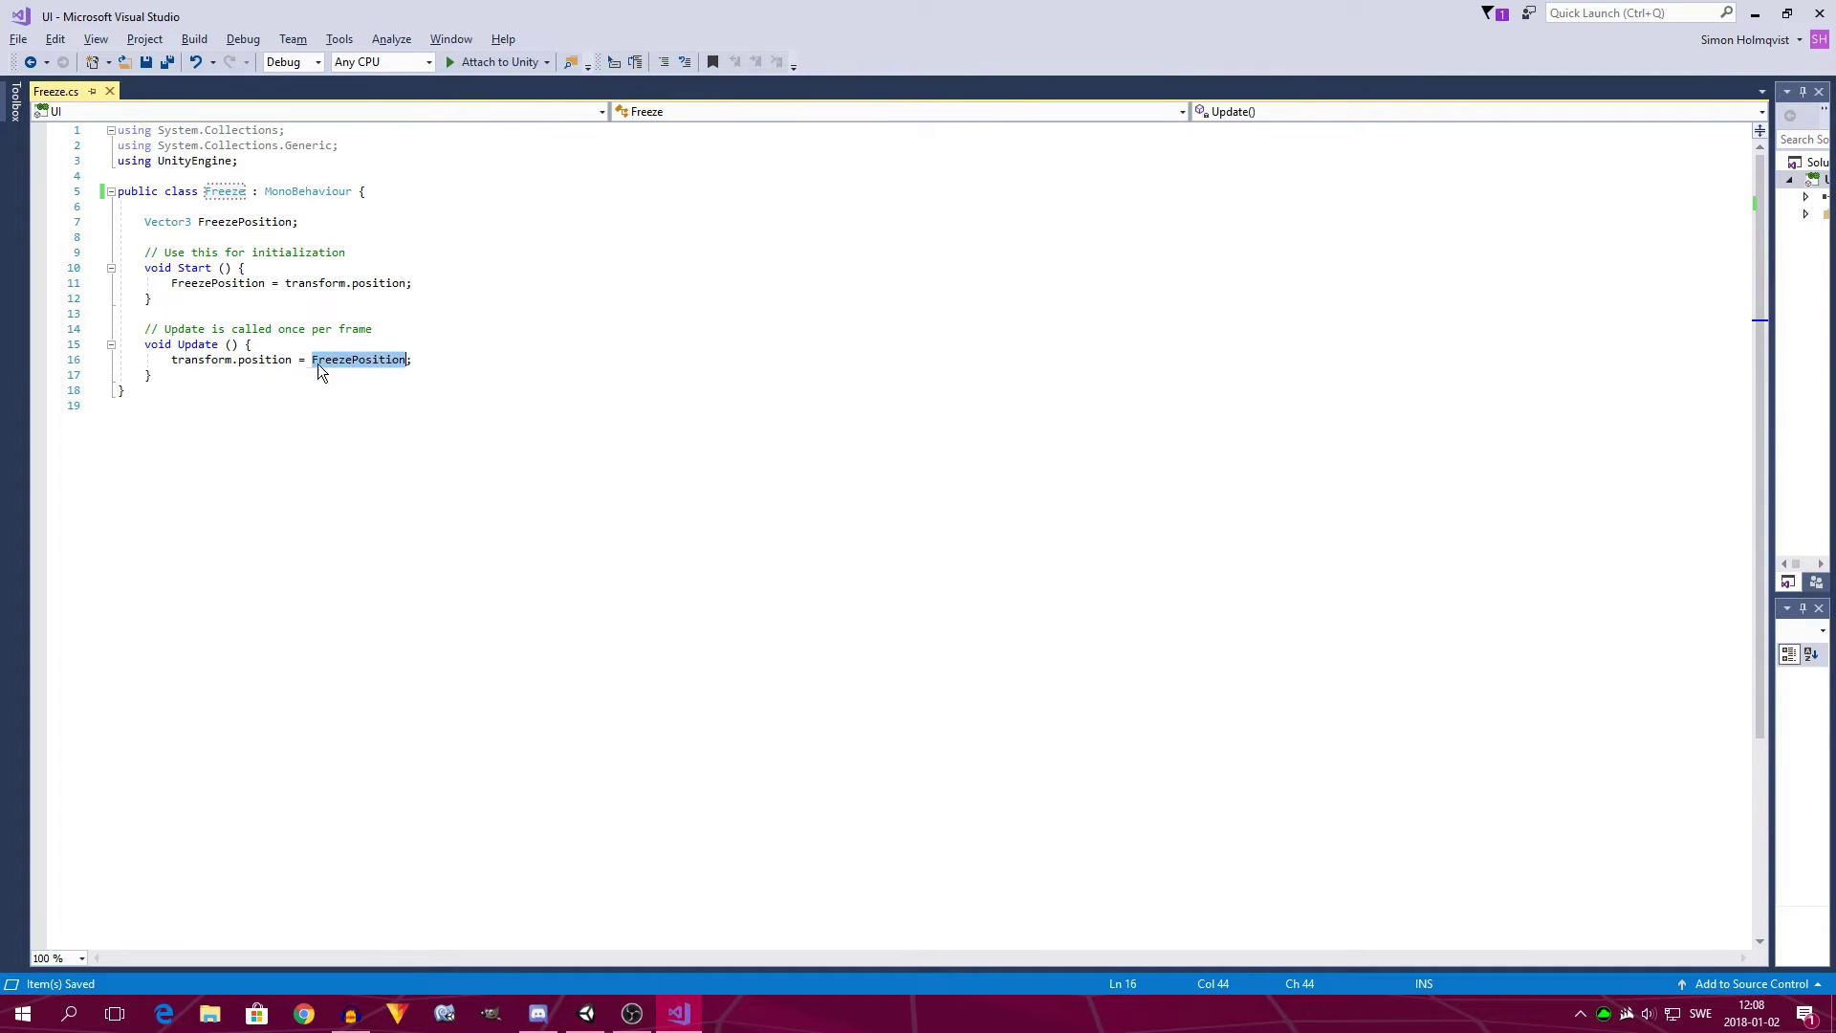
pyautogui.click(180, 346)
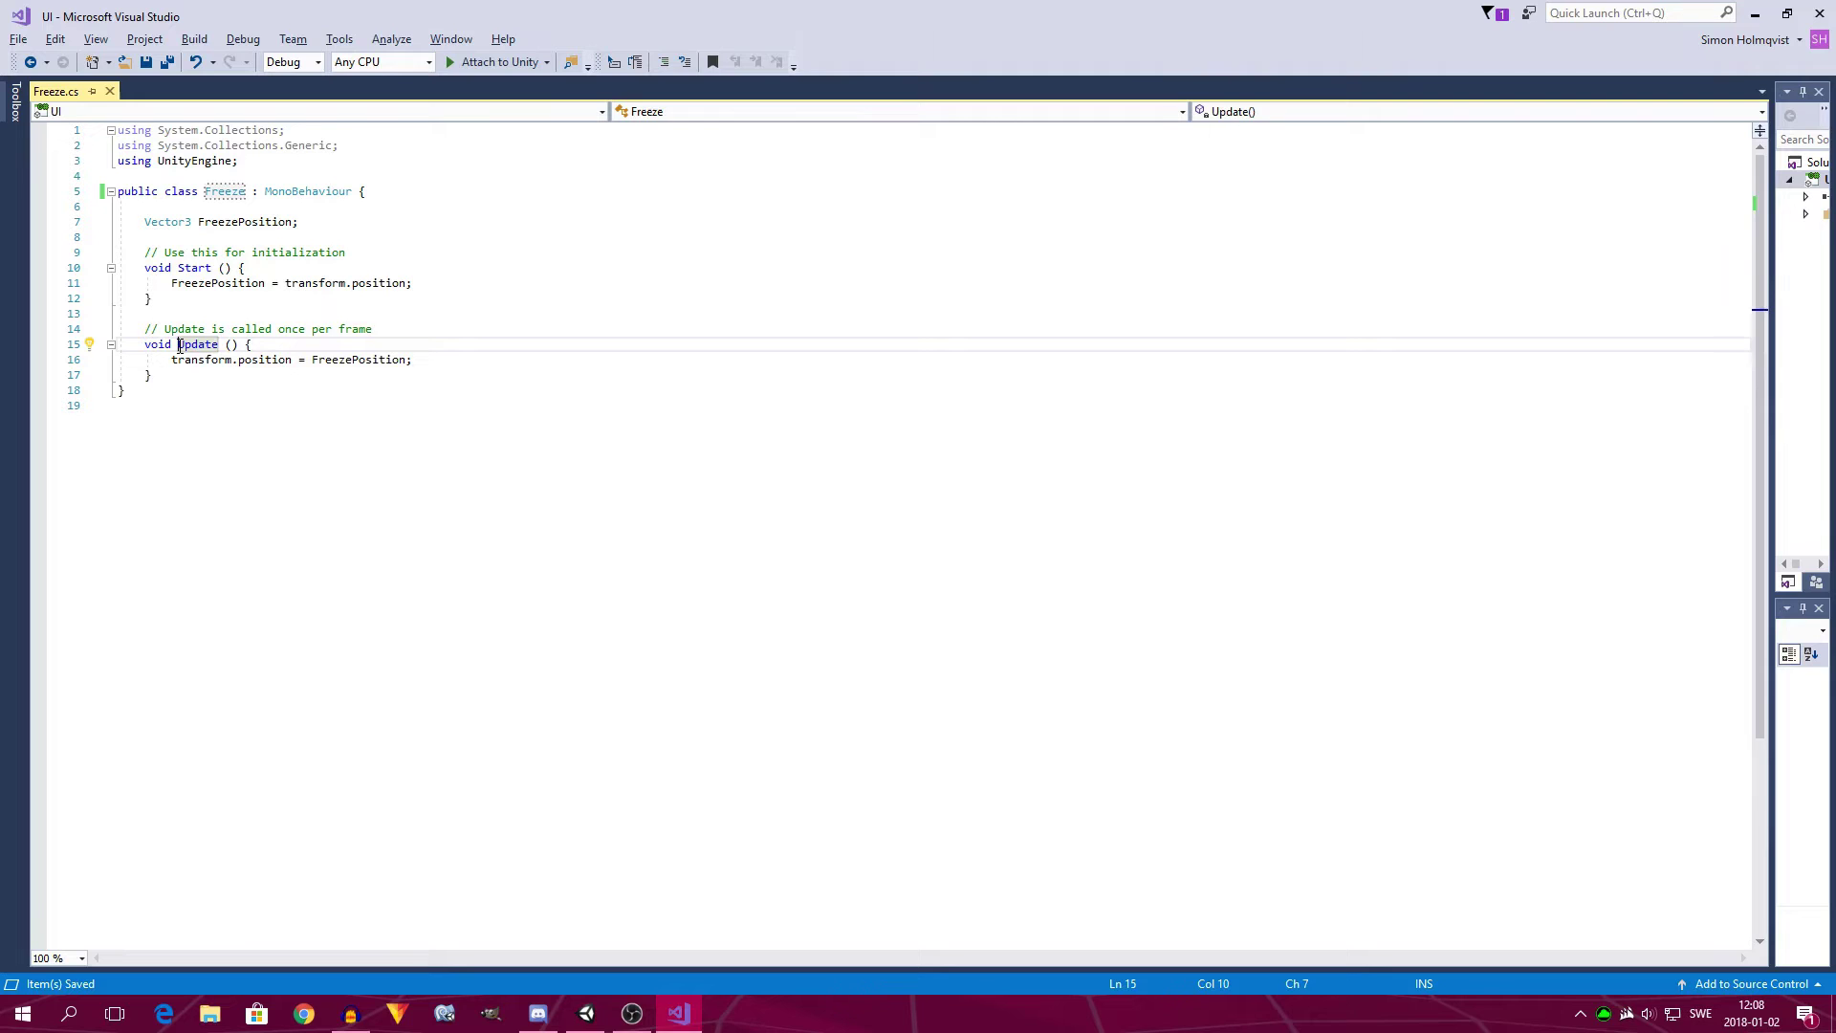
pyautogui.write('Late')
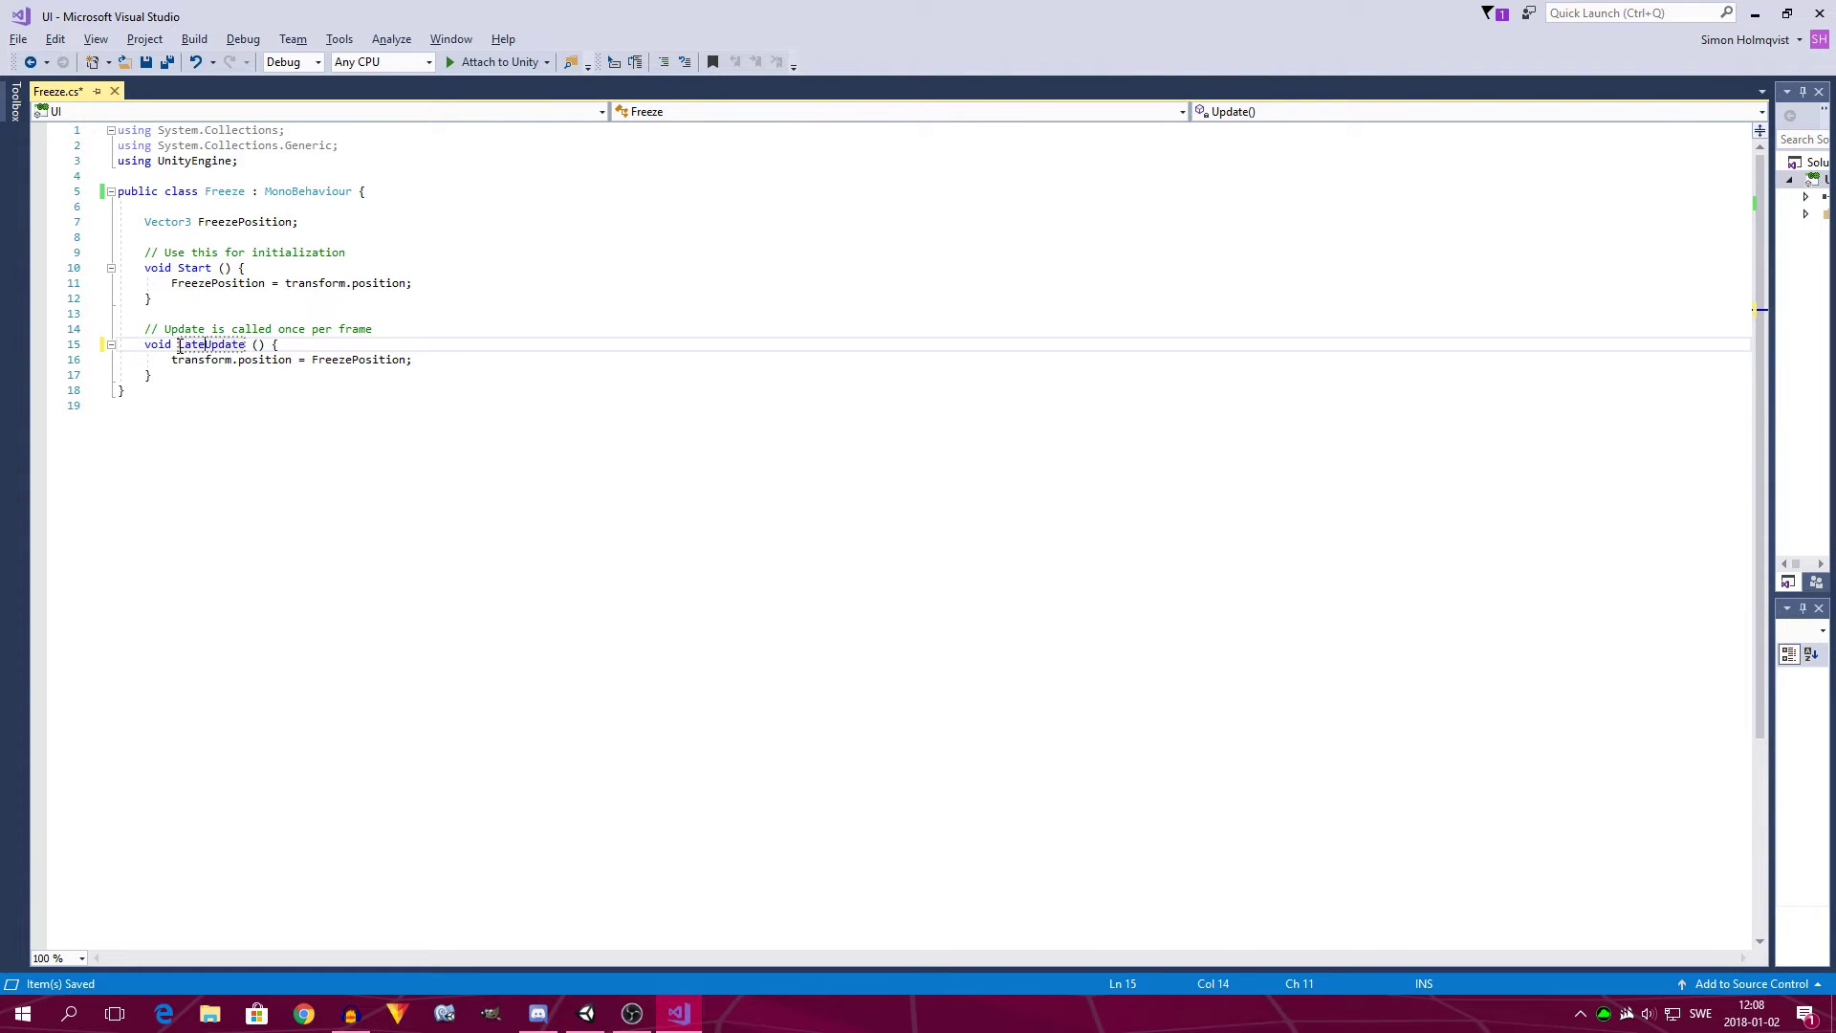
pyautogui.click(459, 326)
pyautogui.hotkey('ctrl', 's')
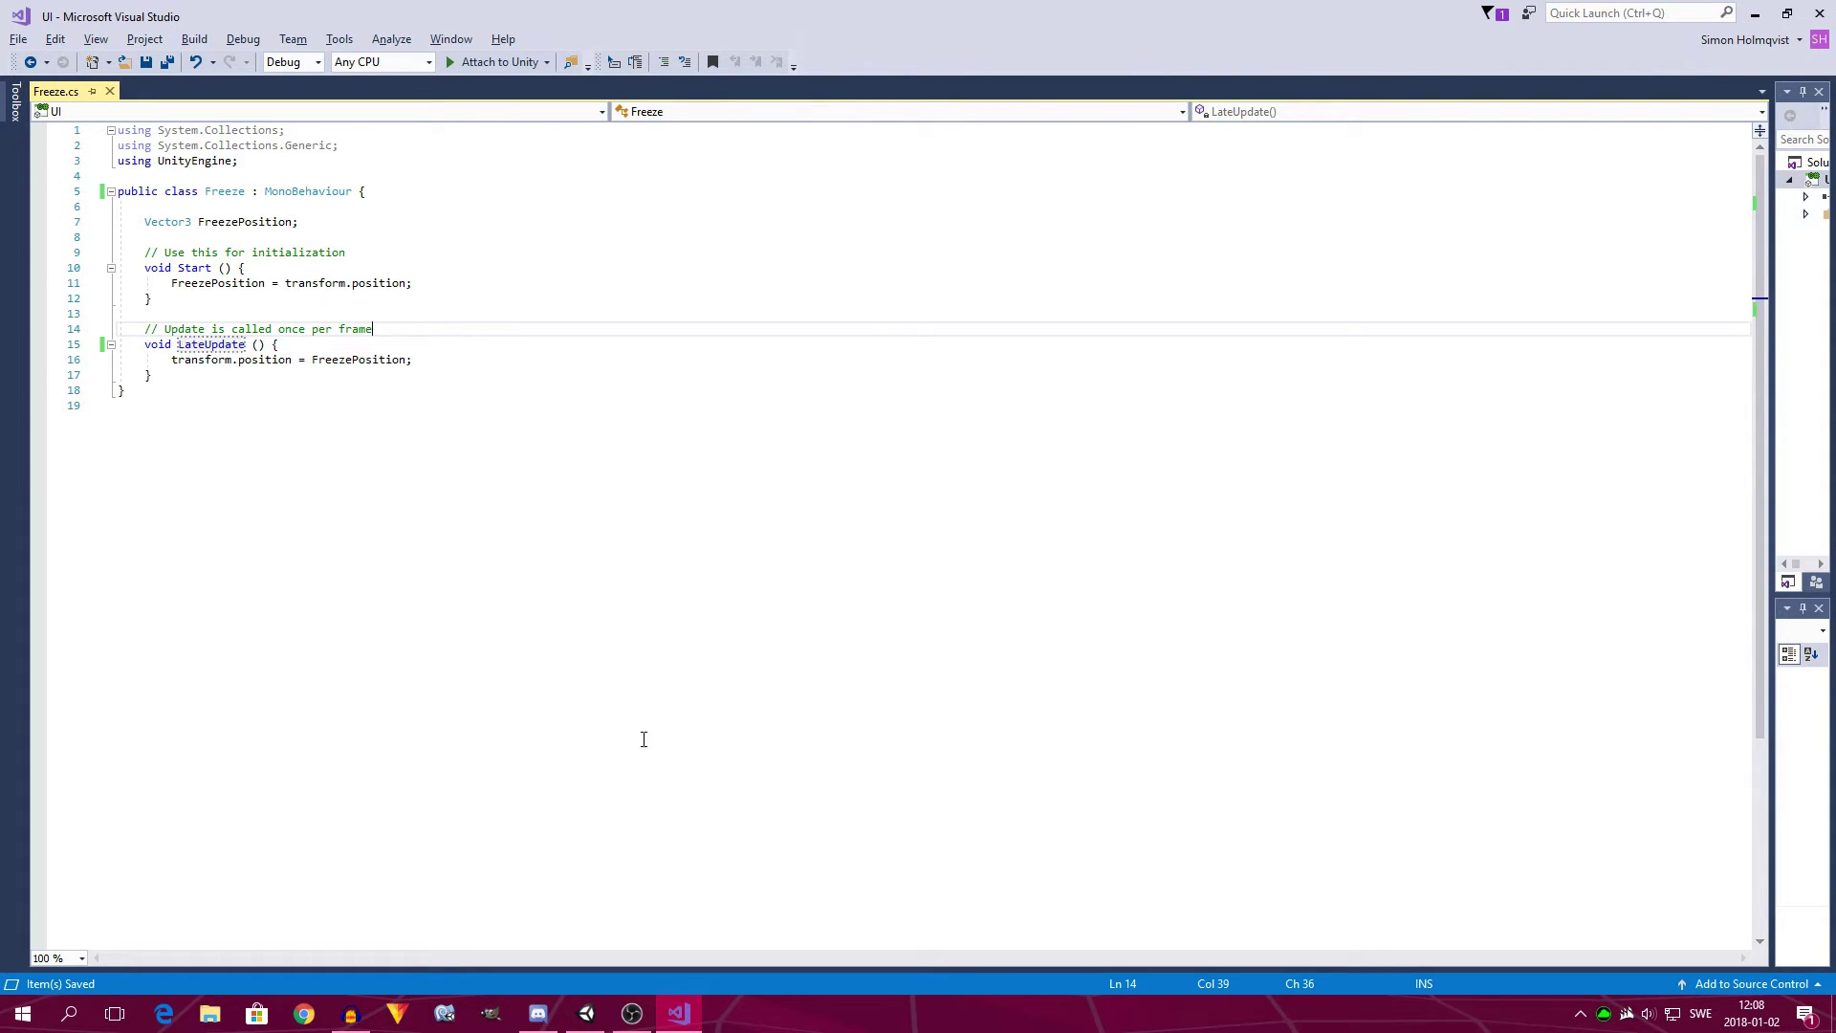
# Return to Unity and retest the sliding Start Menu panel in play mode with the LateUpdate version, and stop the game.
pyautogui.click(586, 1012)
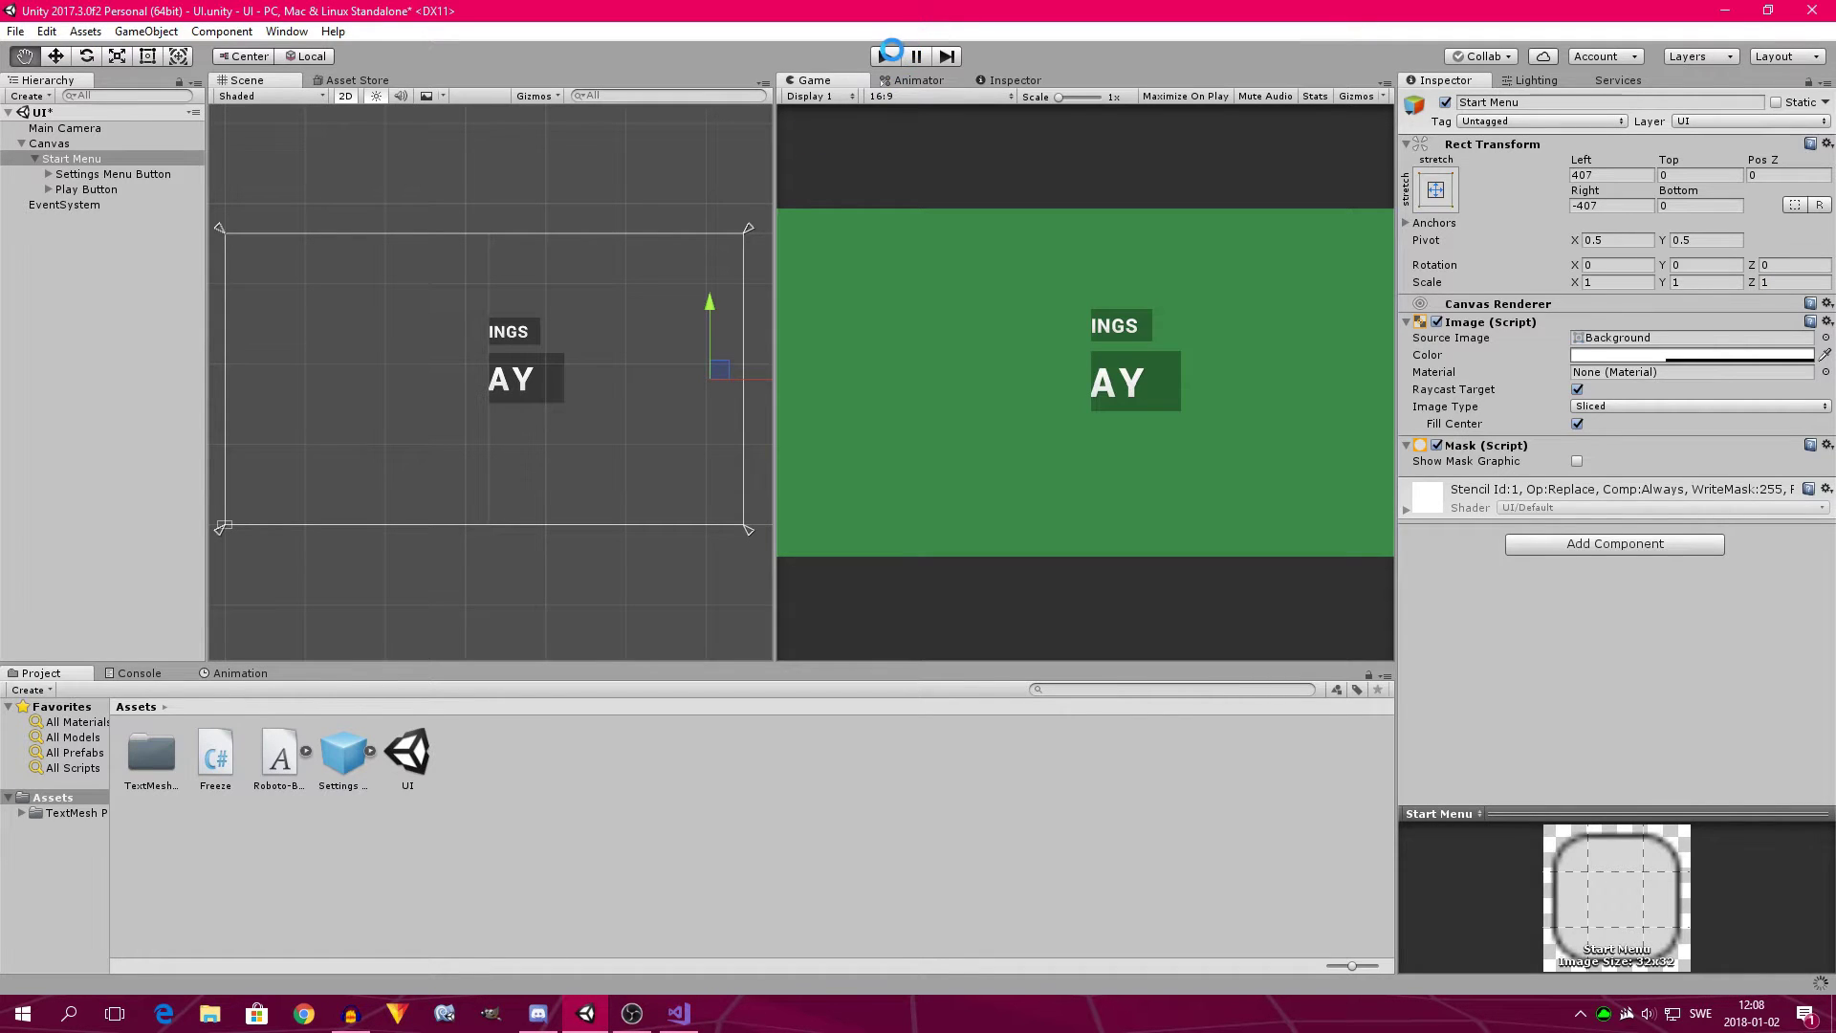
pyautogui.click(889, 53)
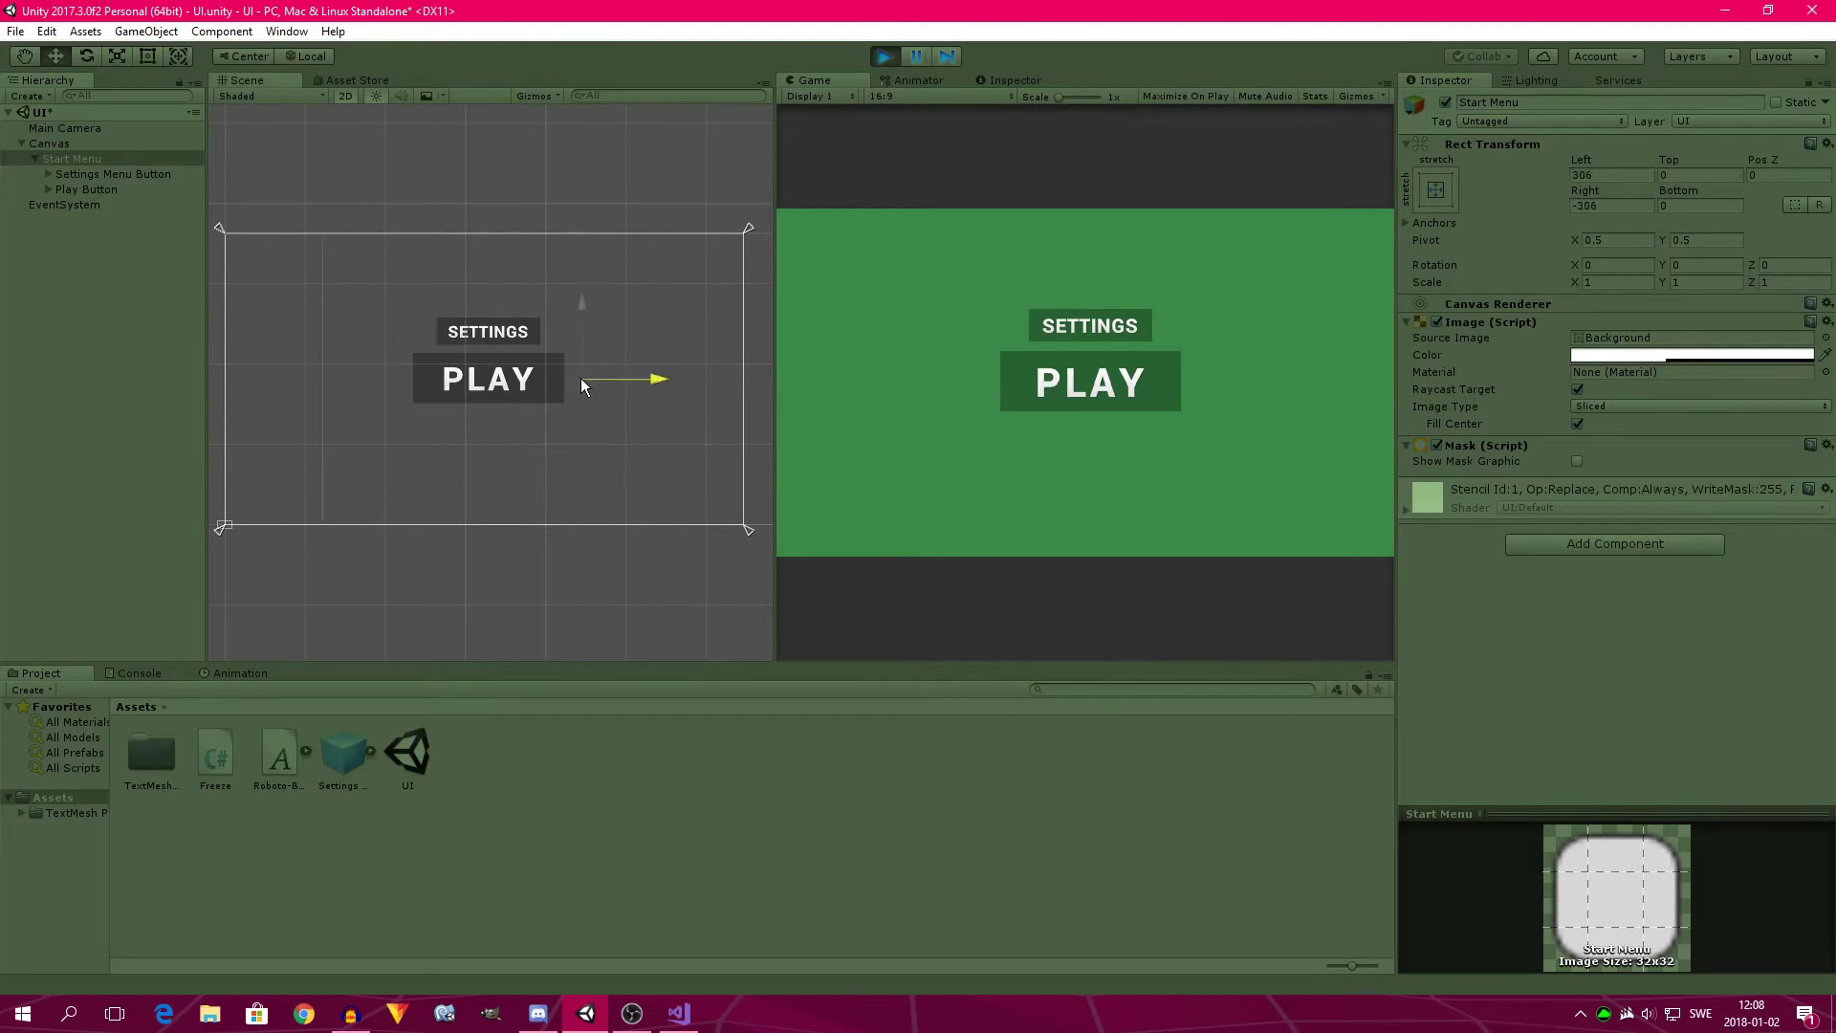
pyautogui.hotkey('ctrl', 'p')
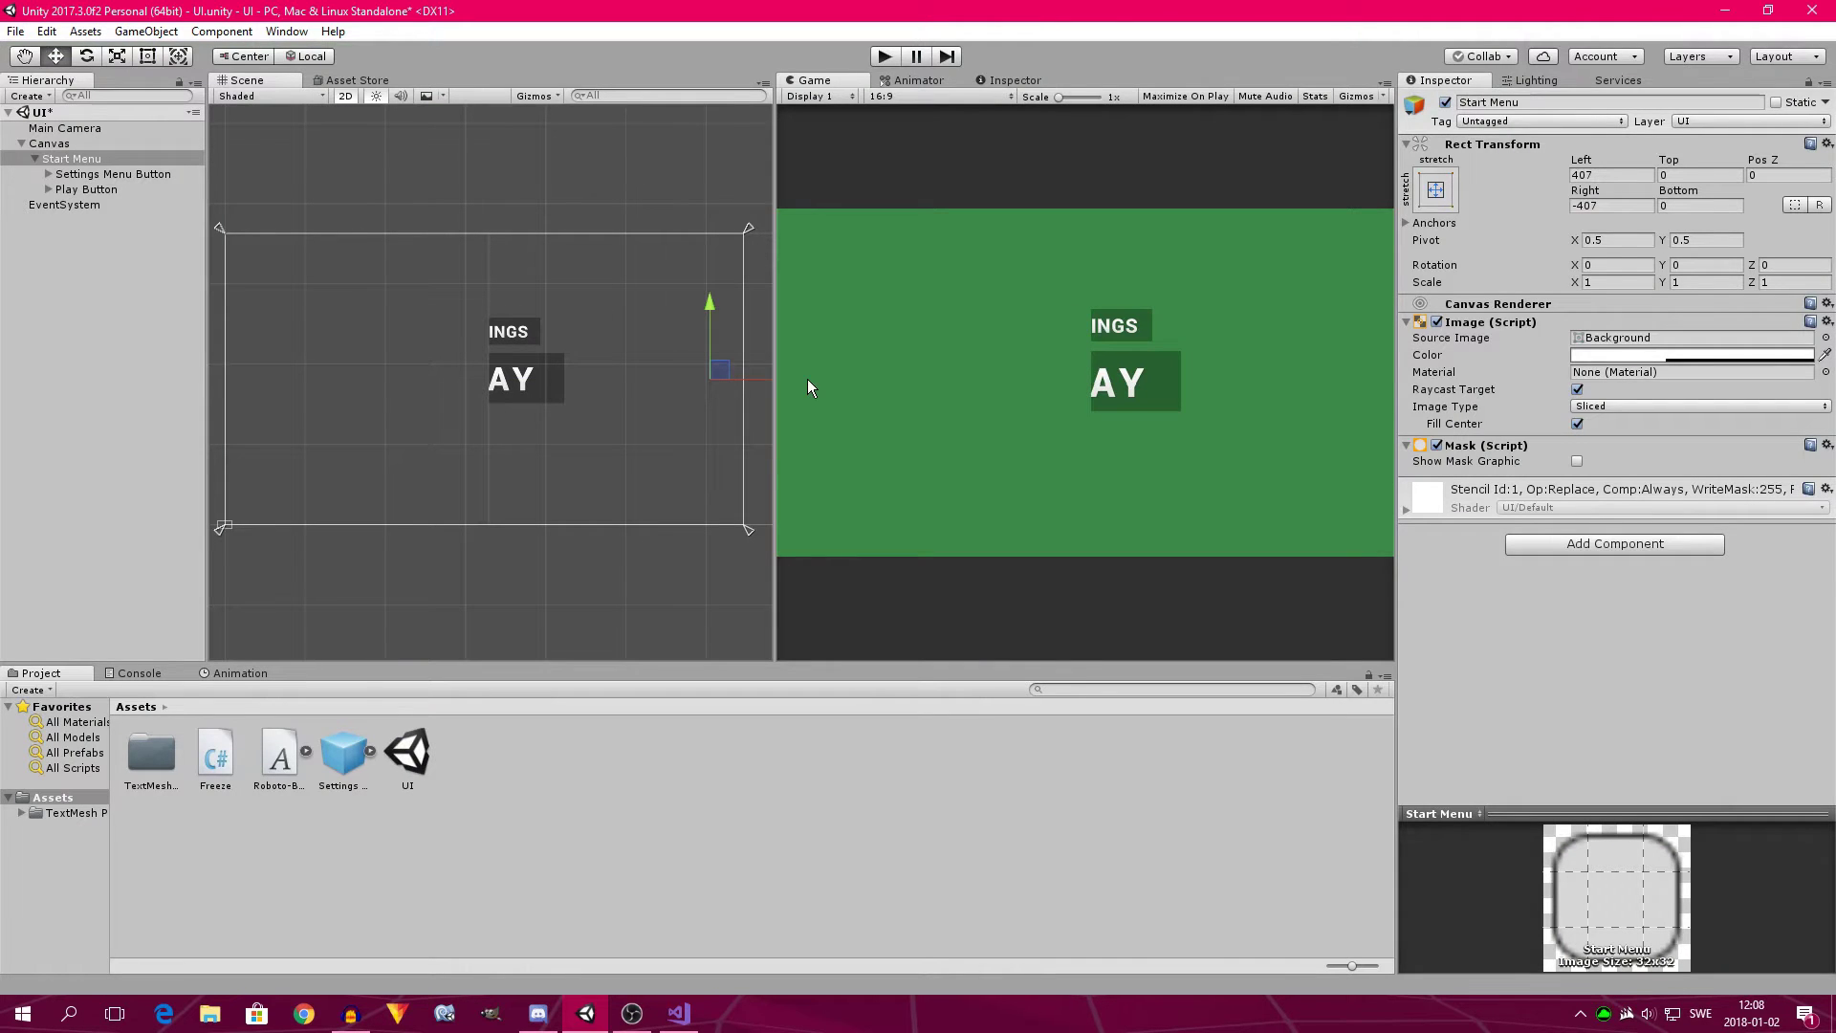
# Collapse the Start Menu hierarchy and place the Settings Menu prefab under the Canvas, below Start Menu.
pyautogui.click(35, 158)
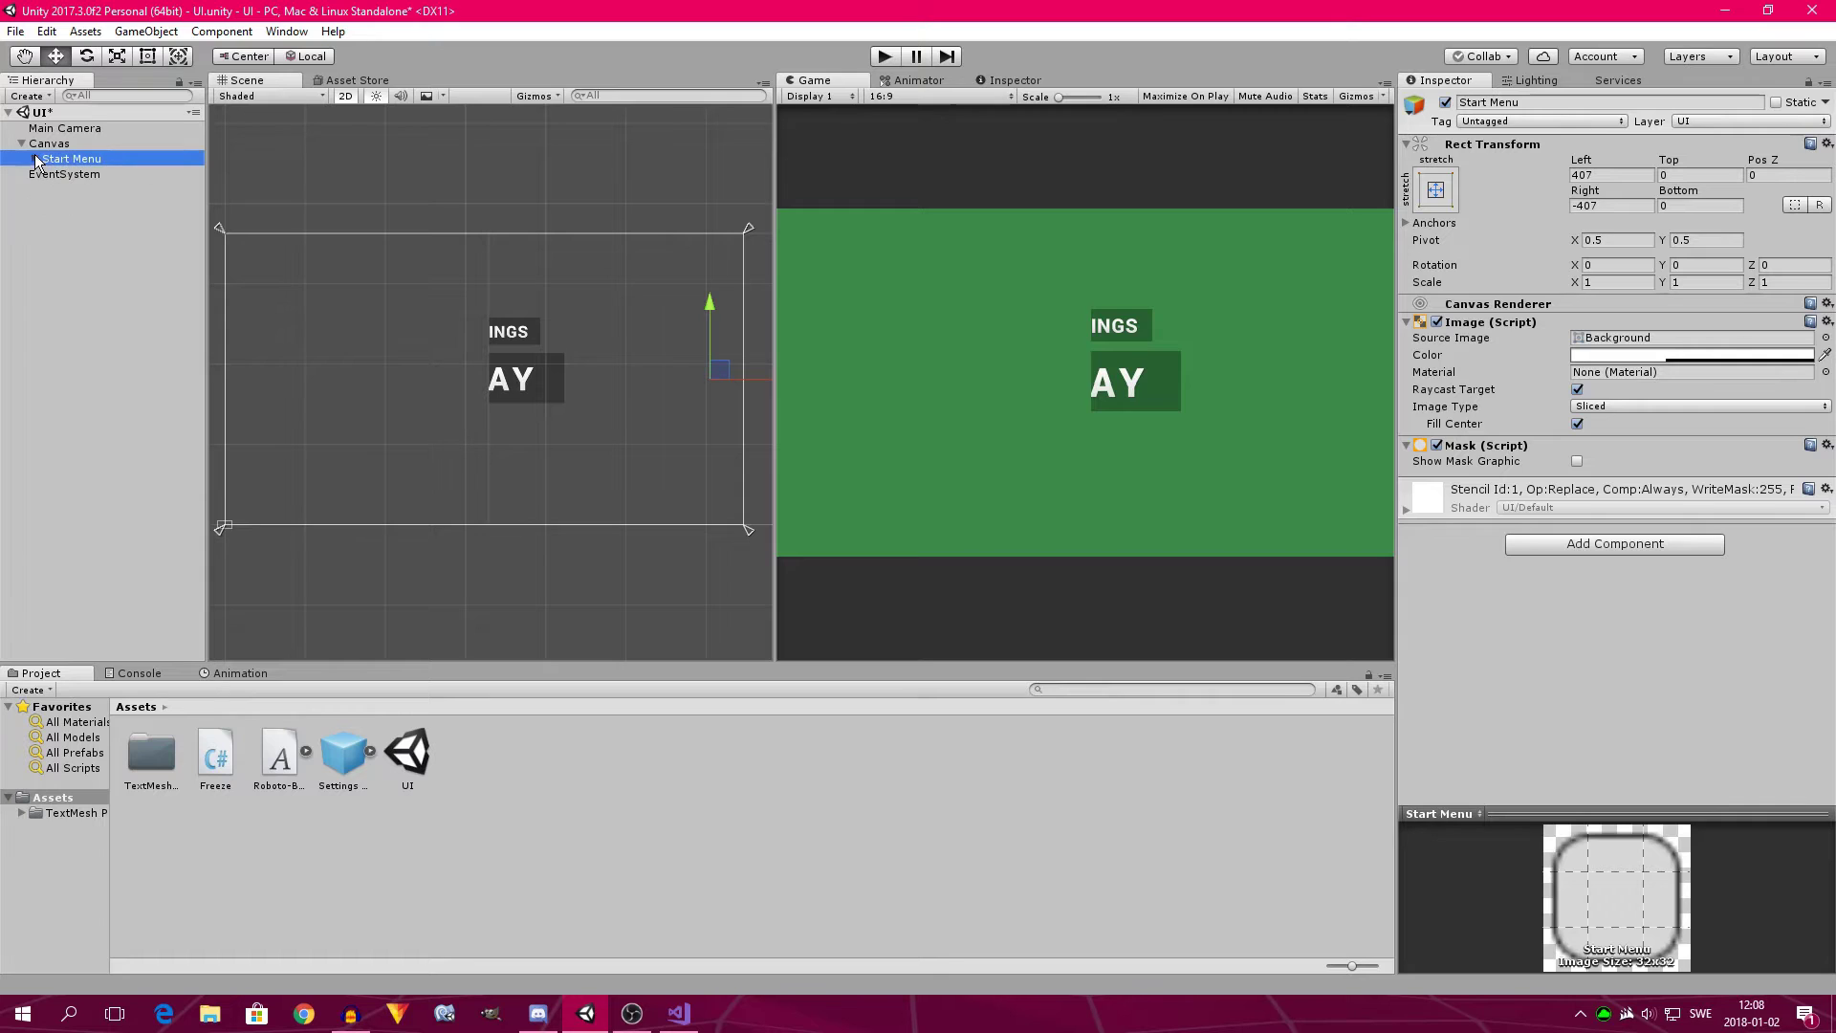
pyautogui.click(140, 528)
pyautogui.moveTo(365, 782); pyautogui.dragTo(81, 171)
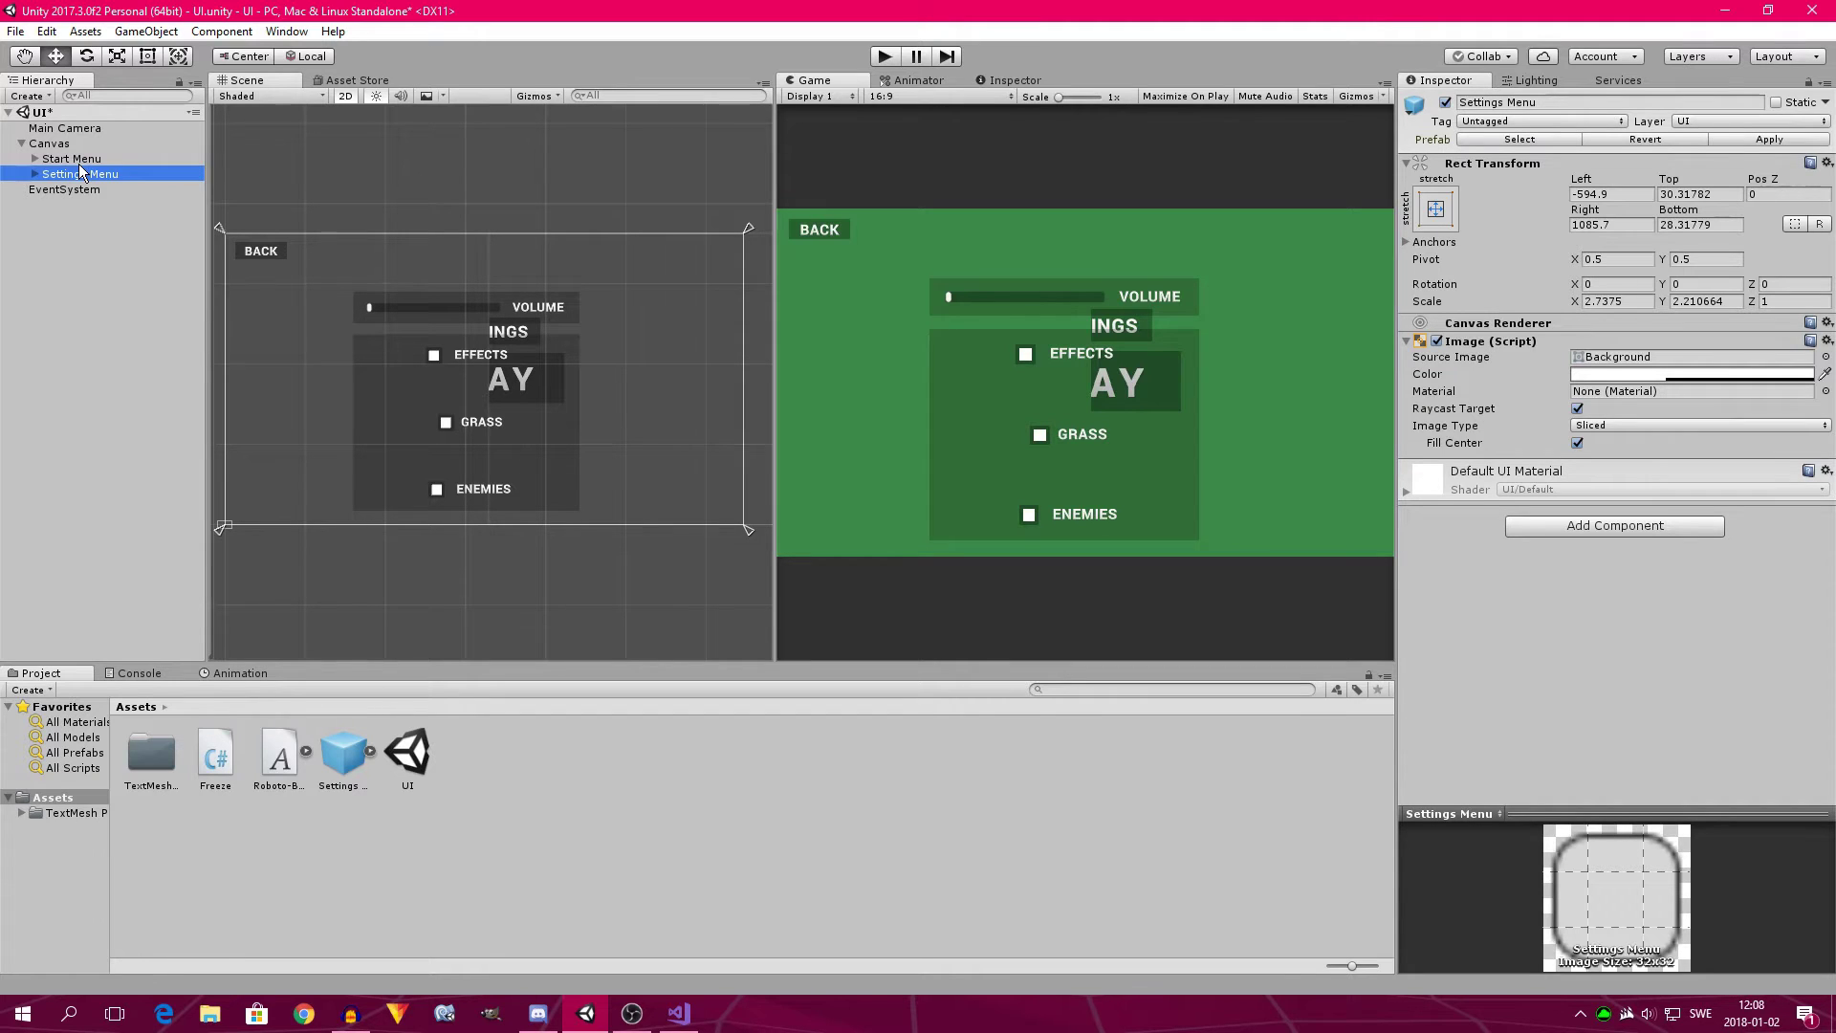
# Add a Mask component to the Settings Menu and disable Show Mask Graphic.
pyautogui.click(1556, 526)
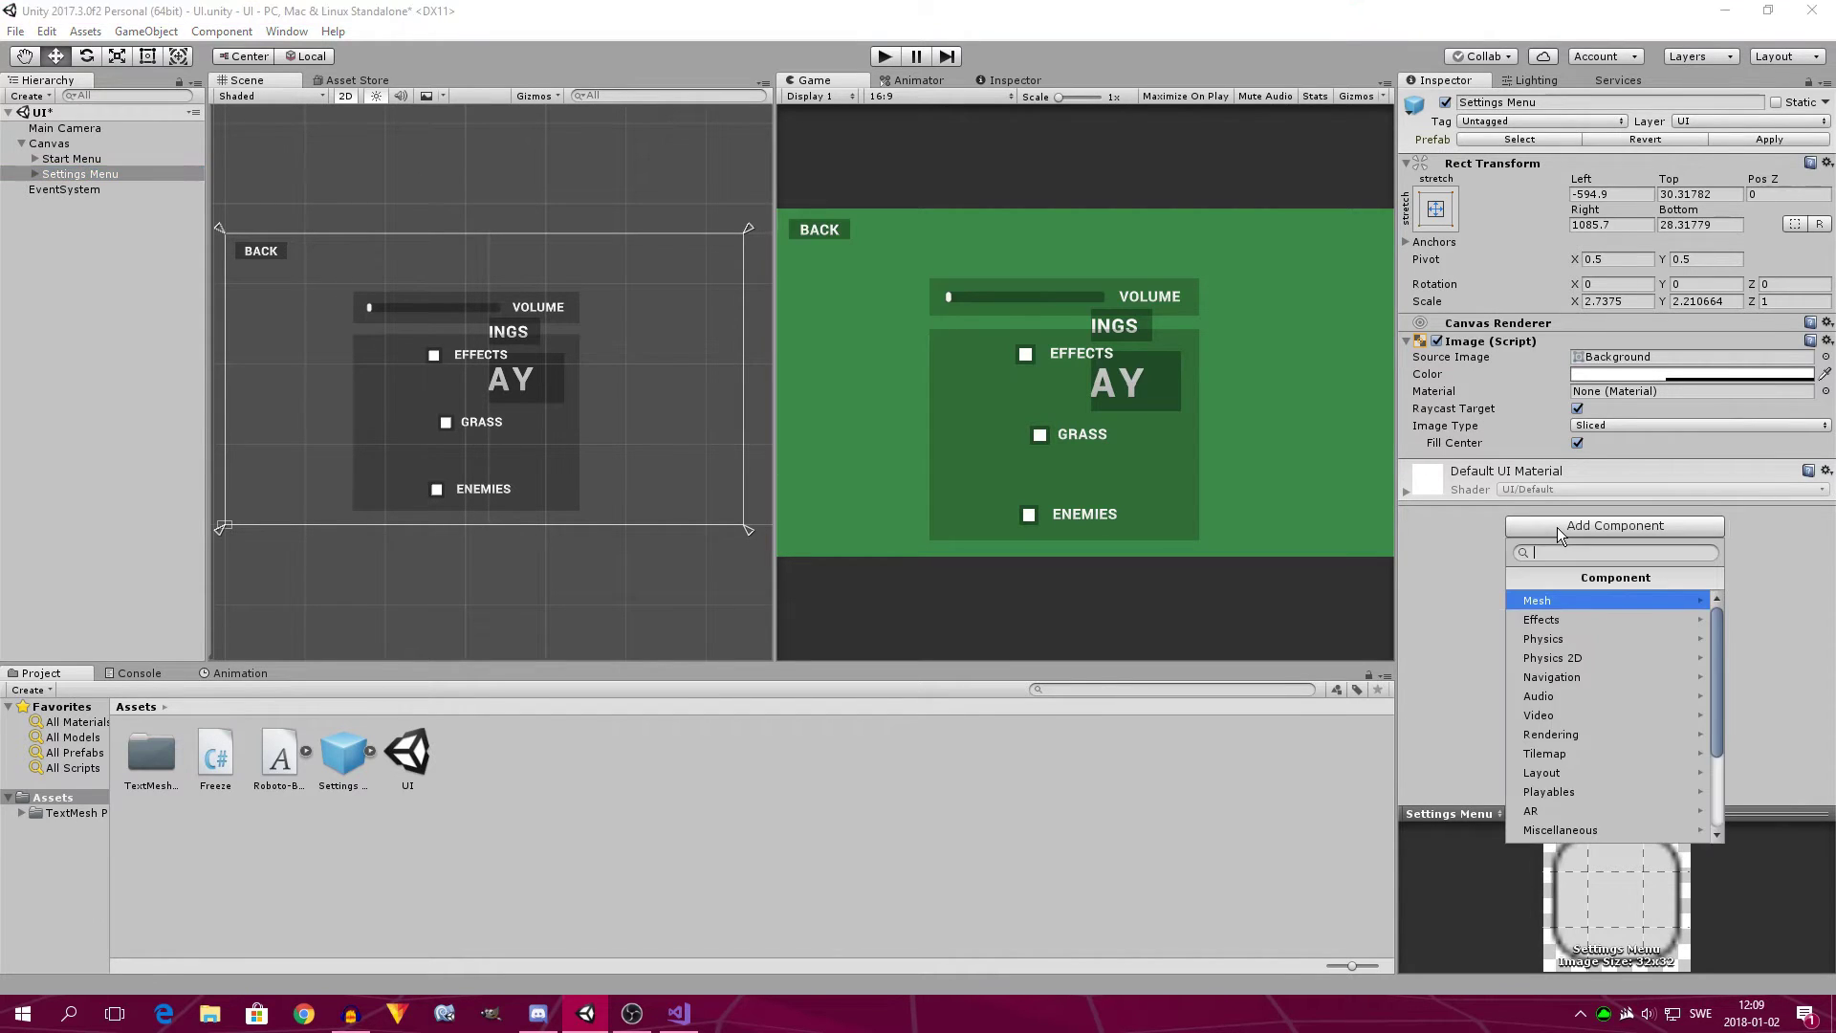
pyautogui.write('mask')
pyautogui.click(1549, 600)
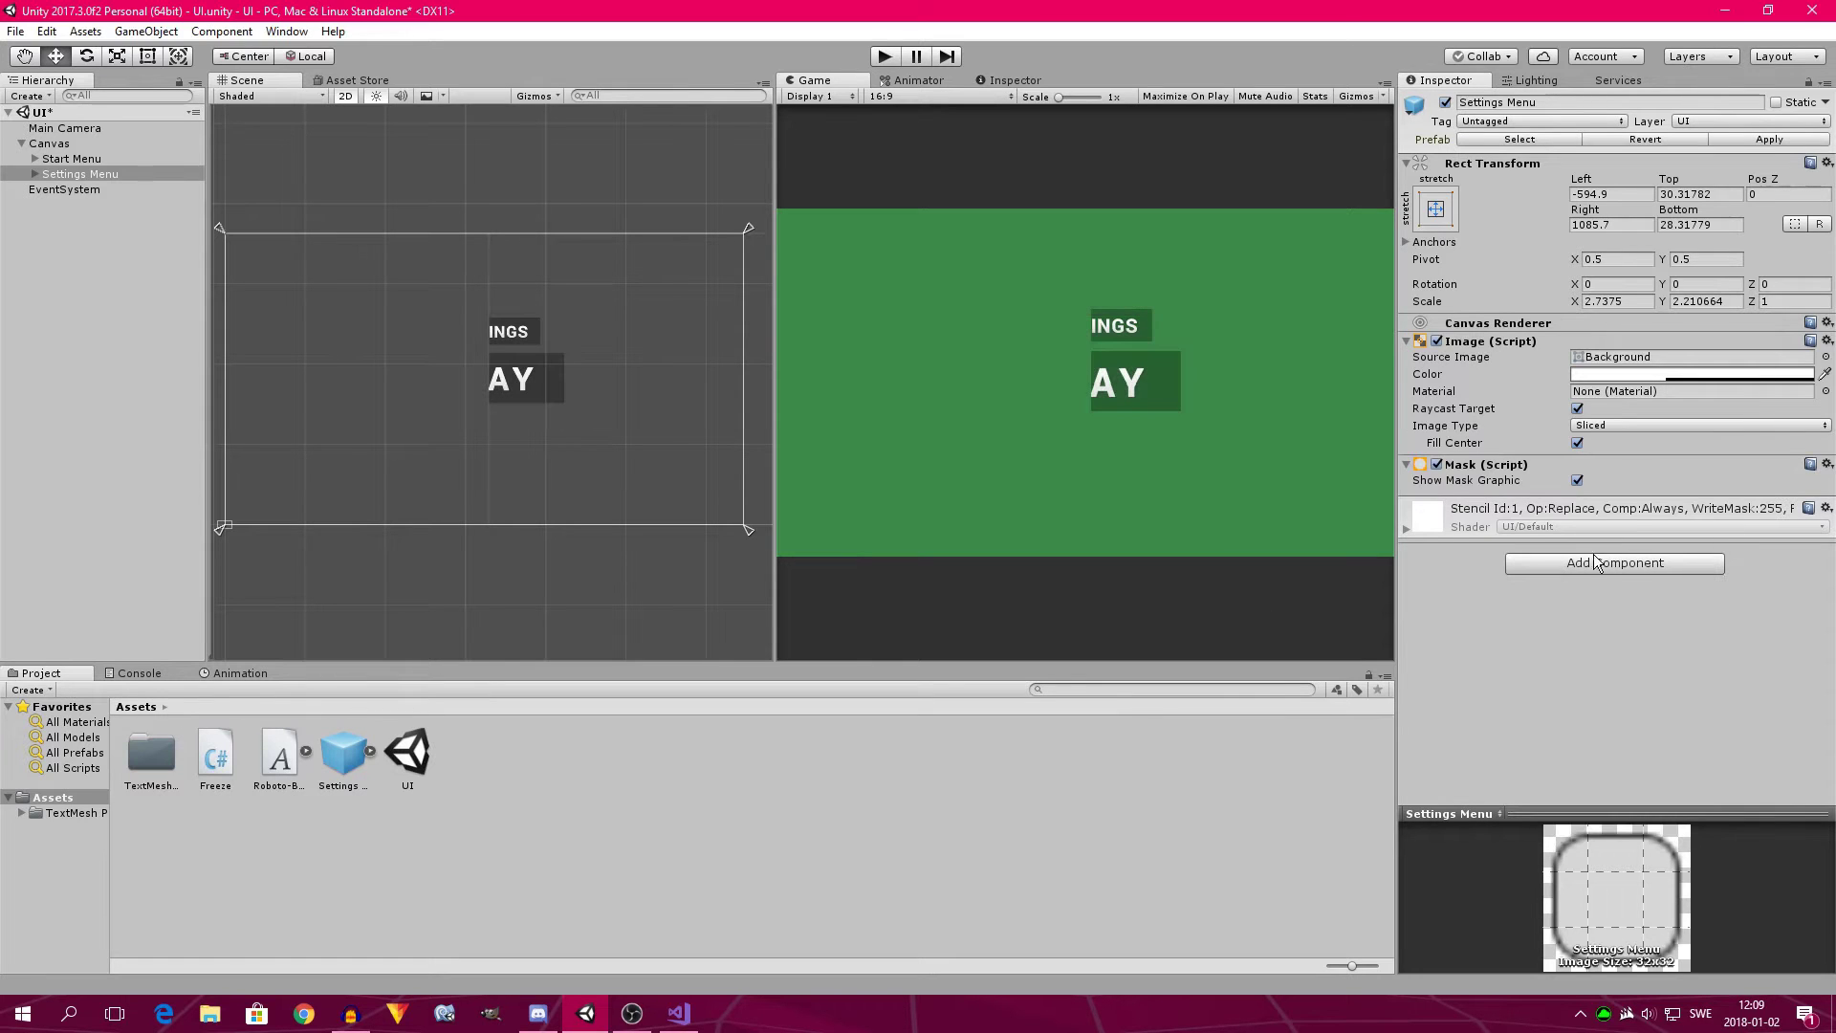
pyautogui.click(1577, 481)
pyautogui.click(147, 56)
pyautogui.doubleClick(92, 174)
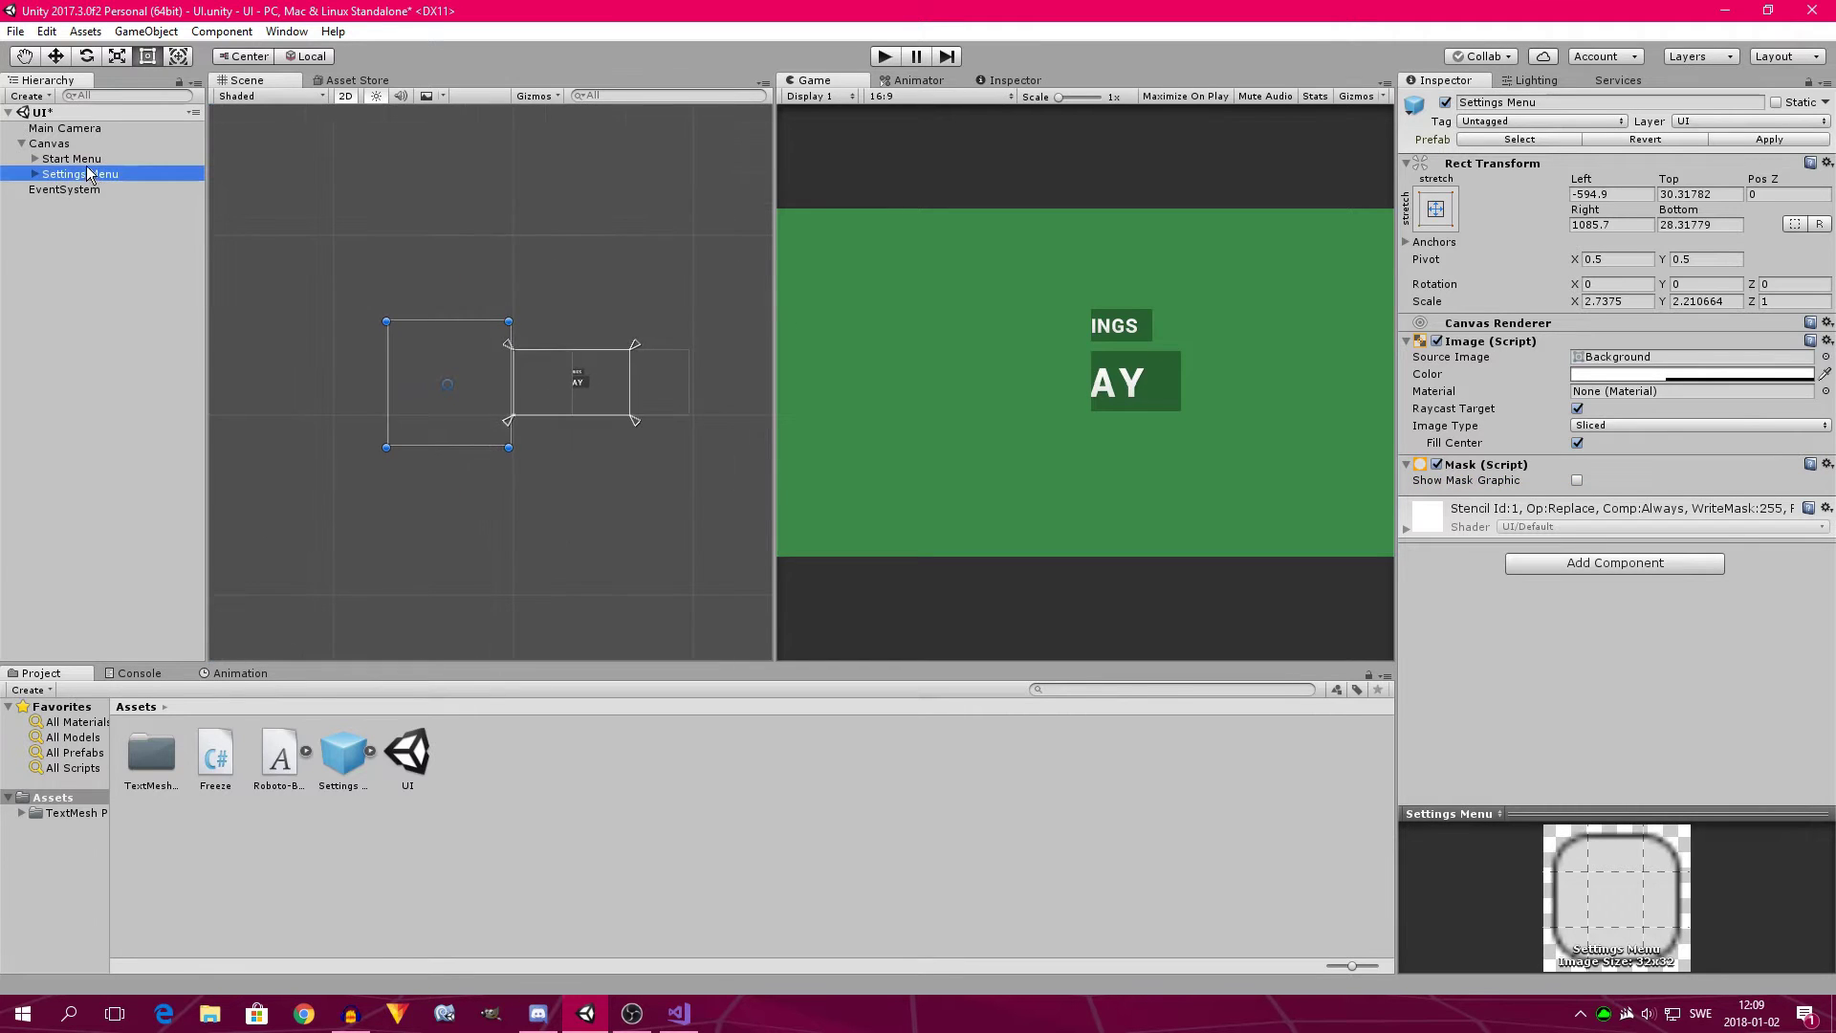
pyautogui.scroll(3, 698, 416)
pyautogui.click(55, 56)
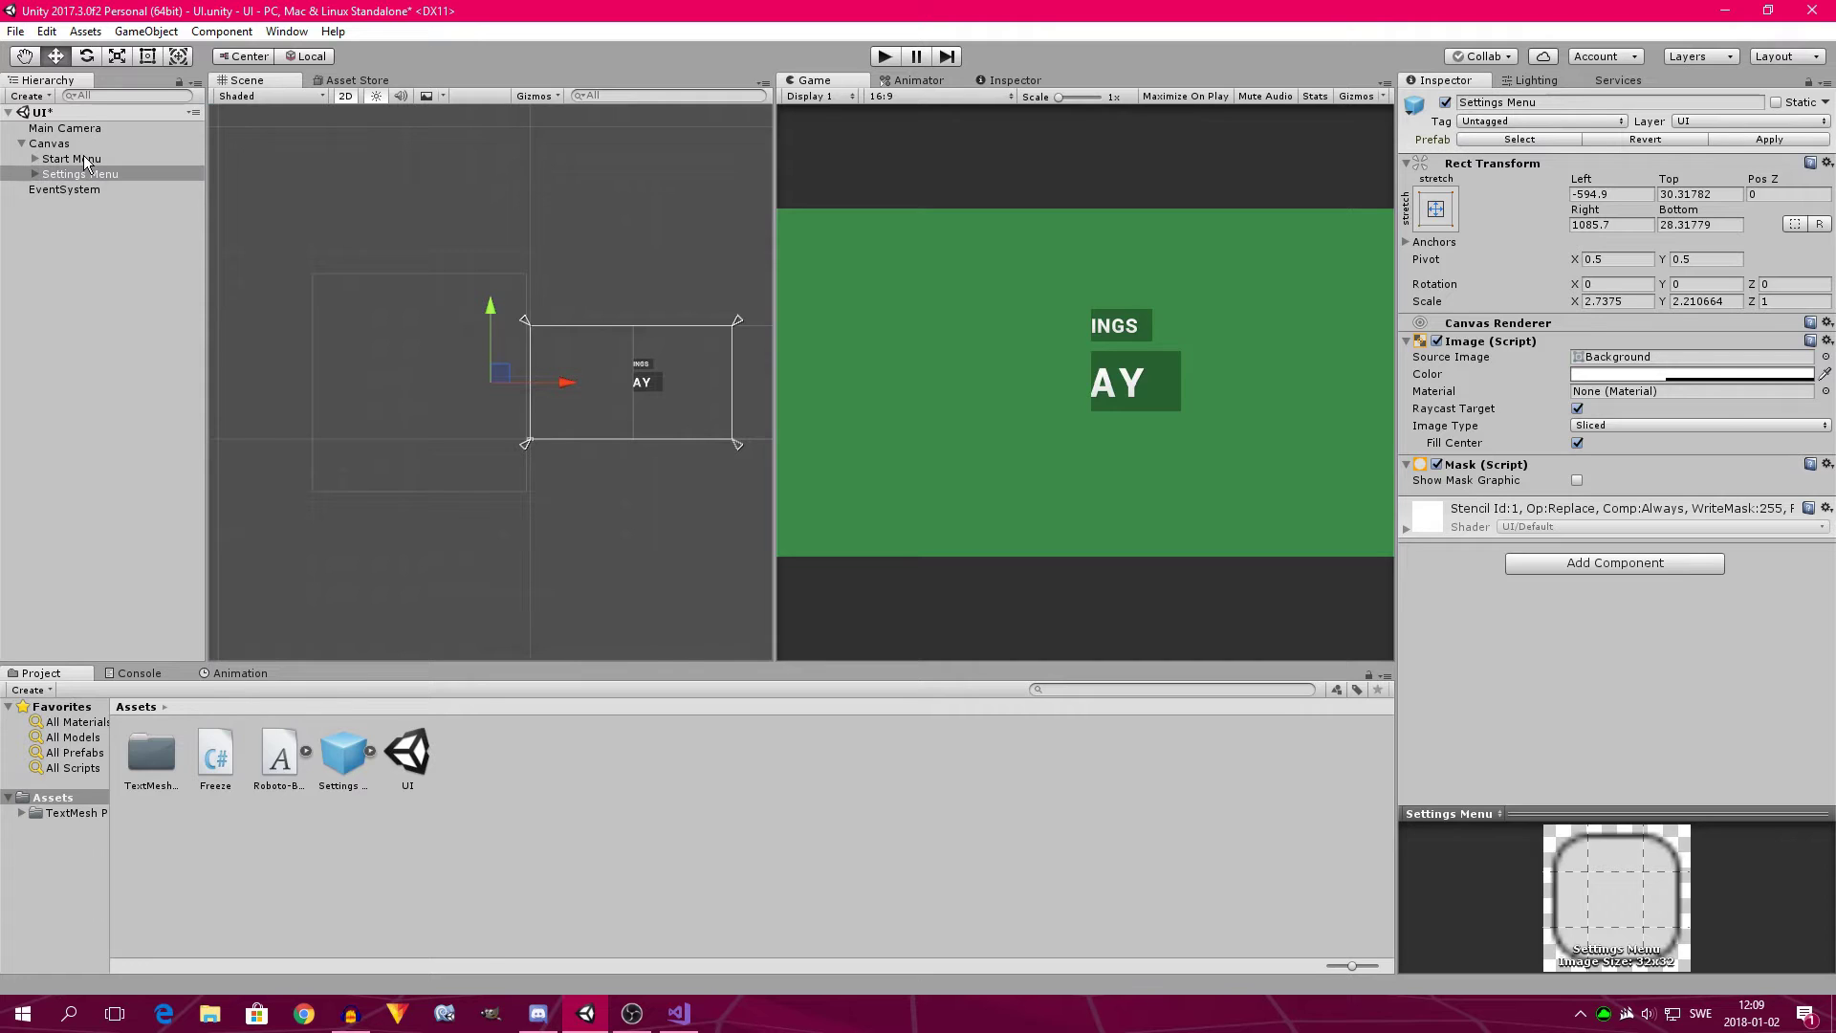
pyautogui.scroll(2, 644, 467)
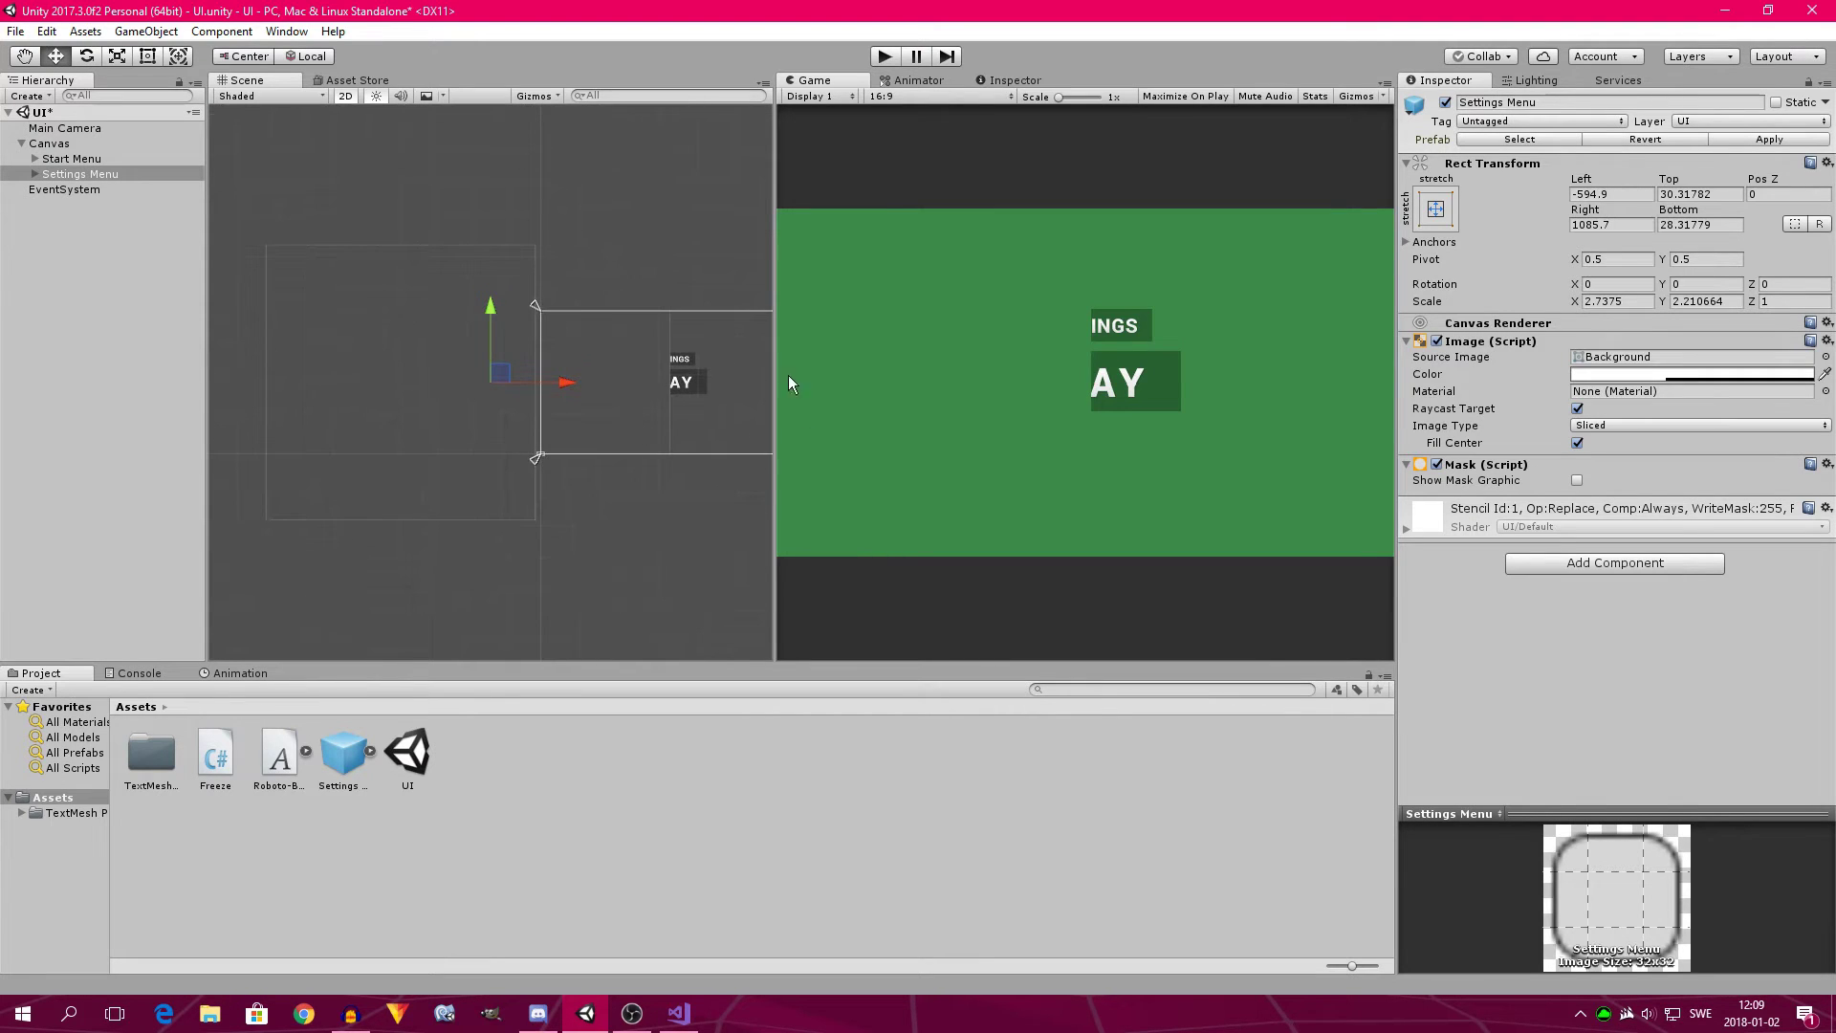
pyautogui.scroll(-1, 708, 386)
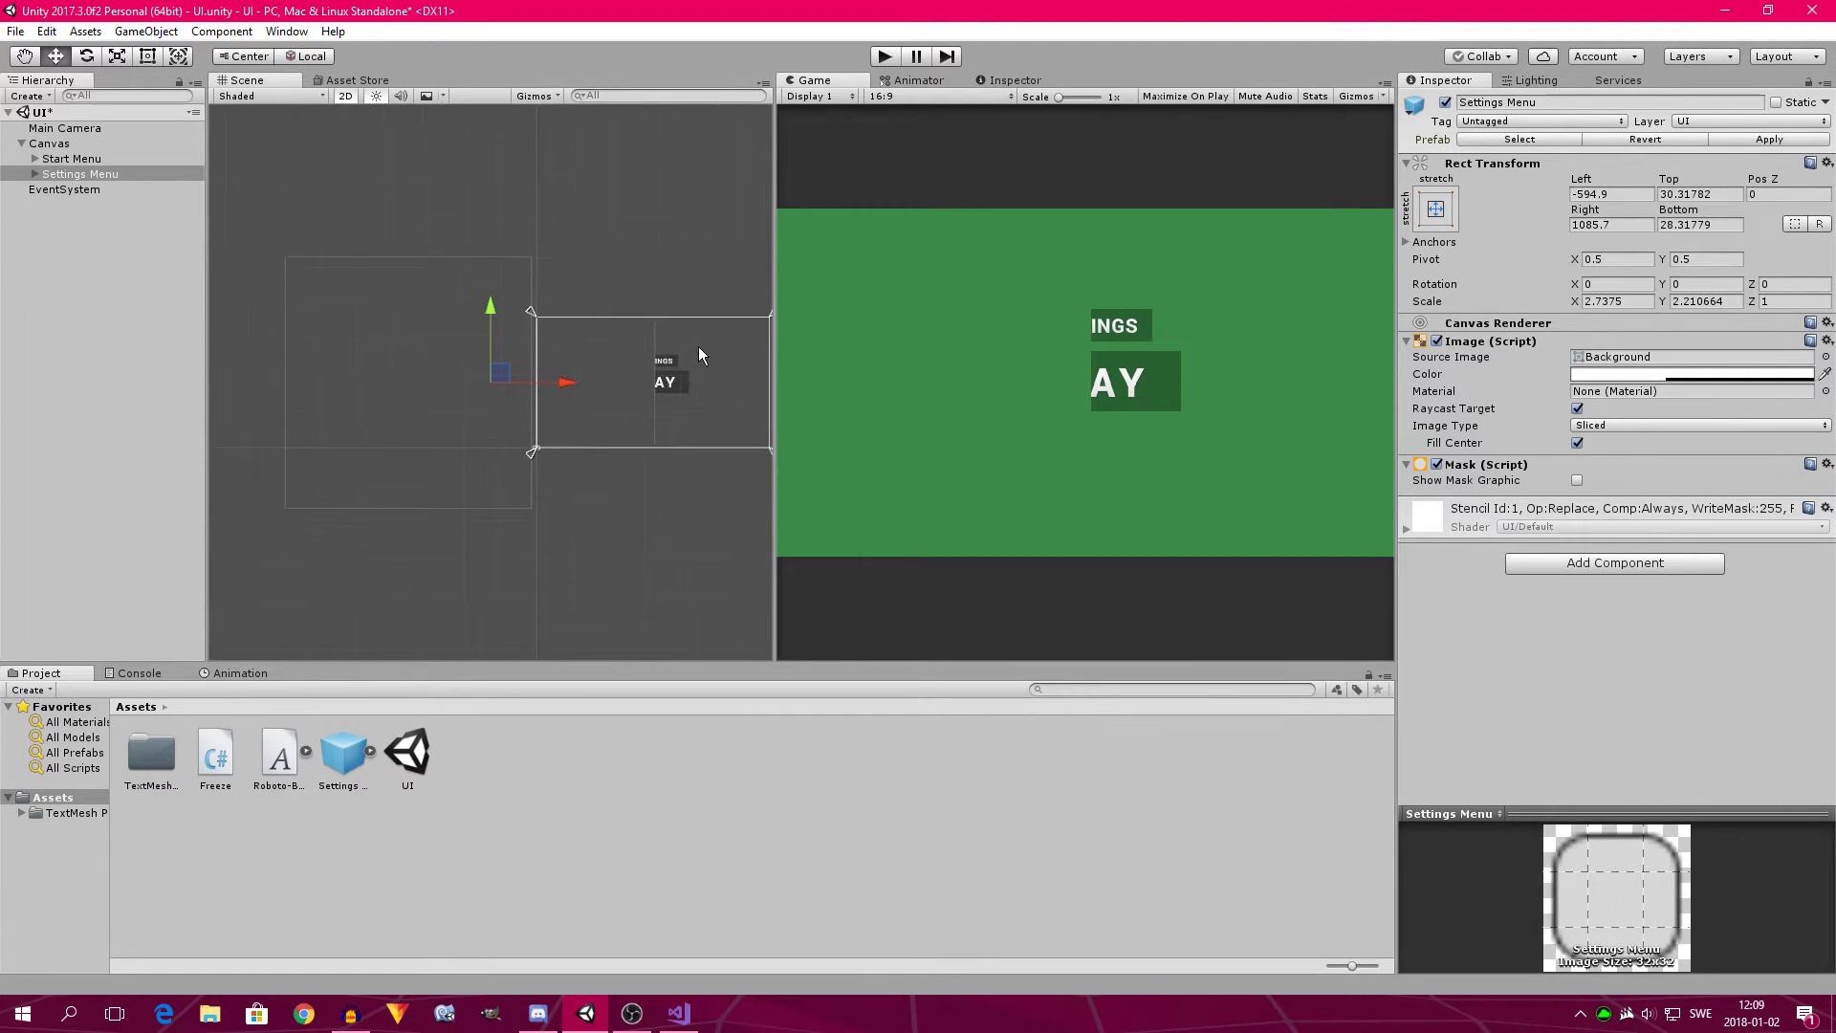
# Take the Settings Menu Button and Play Button out of Start Menu and place them directly under the Canvas, above Start Menu.
pyautogui.click(71, 161)
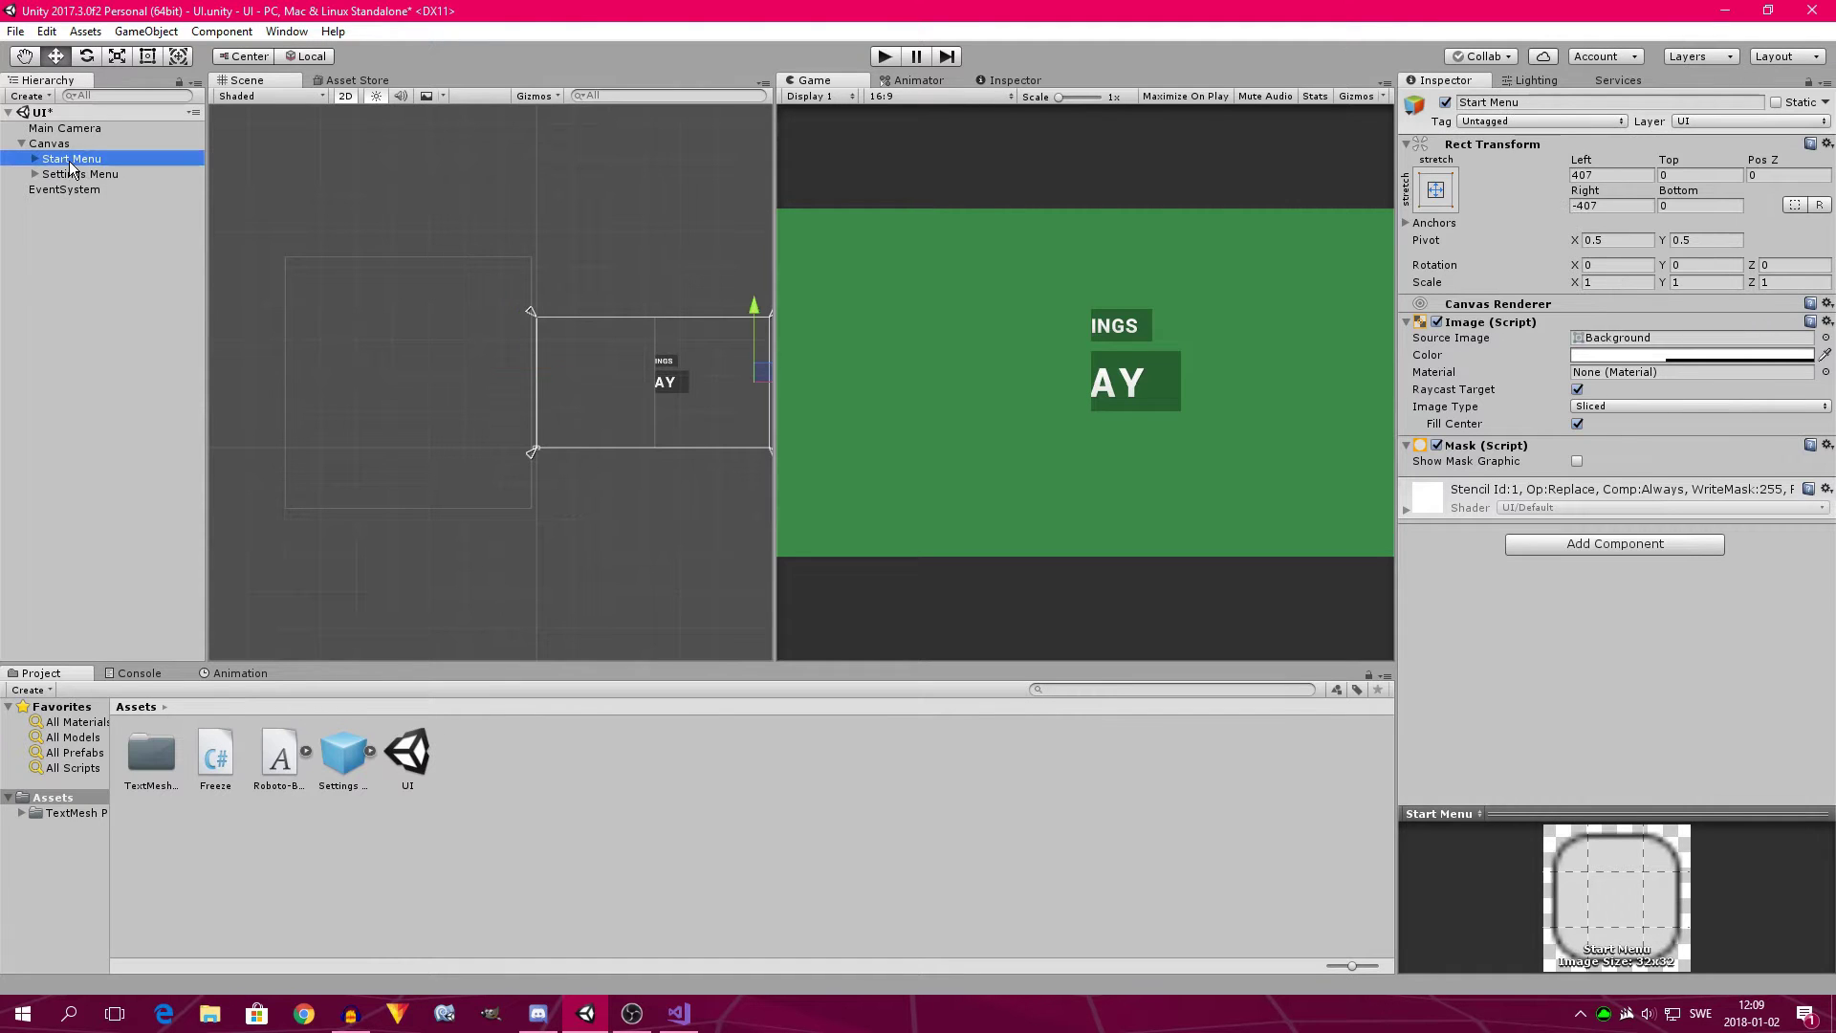
pyautogui.click(35, 158)
pyautogui.click(96, 174)
pyautogui.keyDown('shift'); pyautogui.click(72, 189); pyautogui.keyUp('shift')
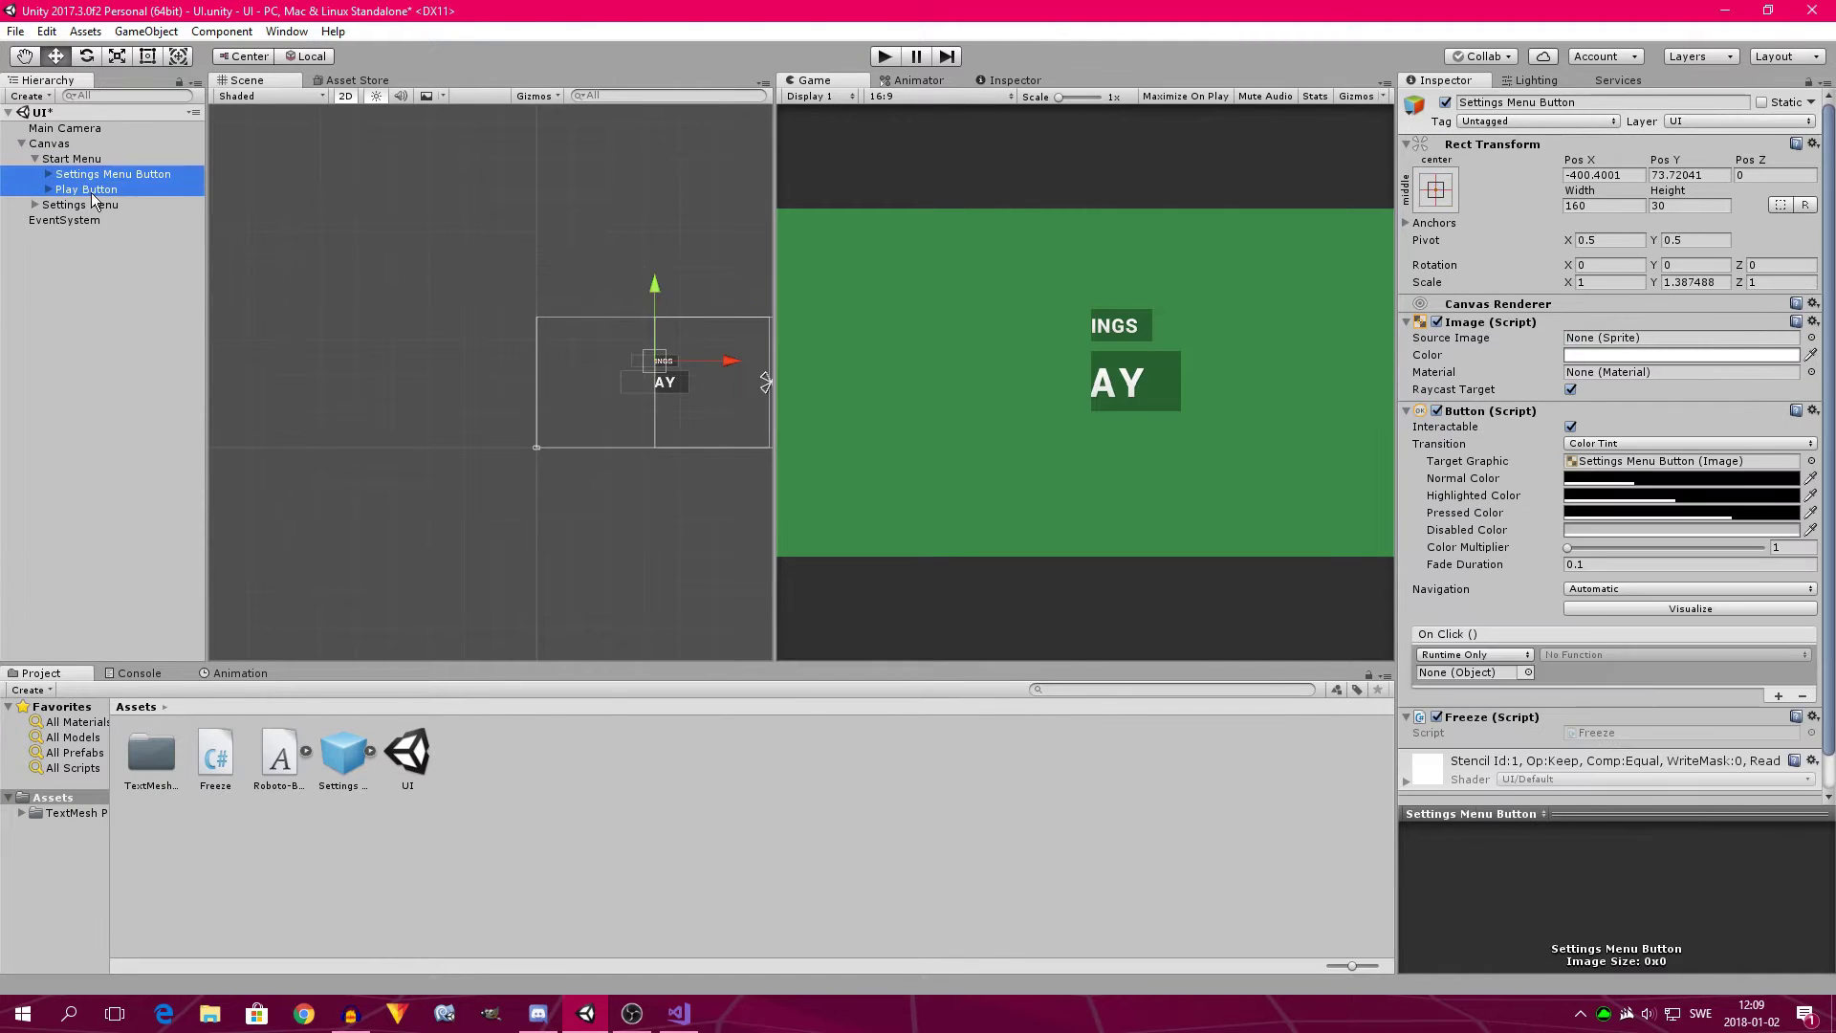
pyautogui.moveTo(71, 189); pyautogui.dragTo(84, 165)
# Move the Start Menu panel back over the canvas to Left -12 and Right 12, and order it above the two buttons in the Canvas hierarchy.
pyautogui.click(84, 189)
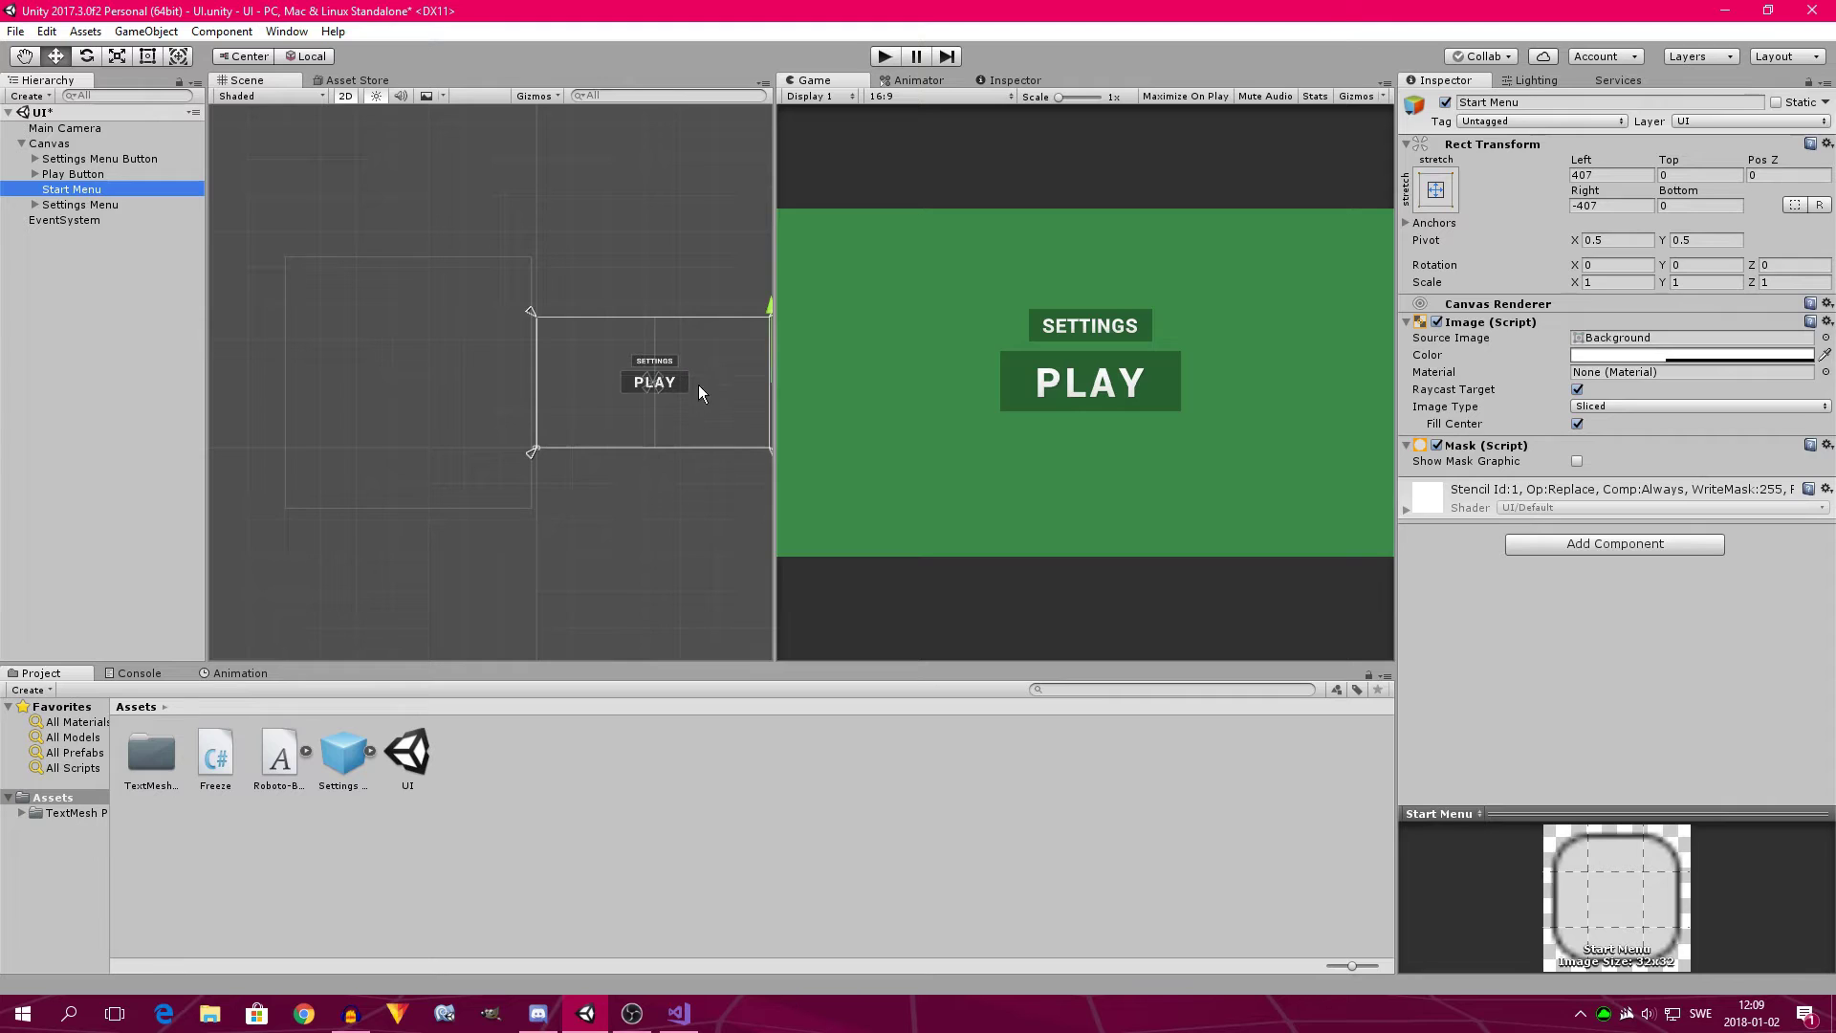
pyautogui.scroll(-3, 671, 423)
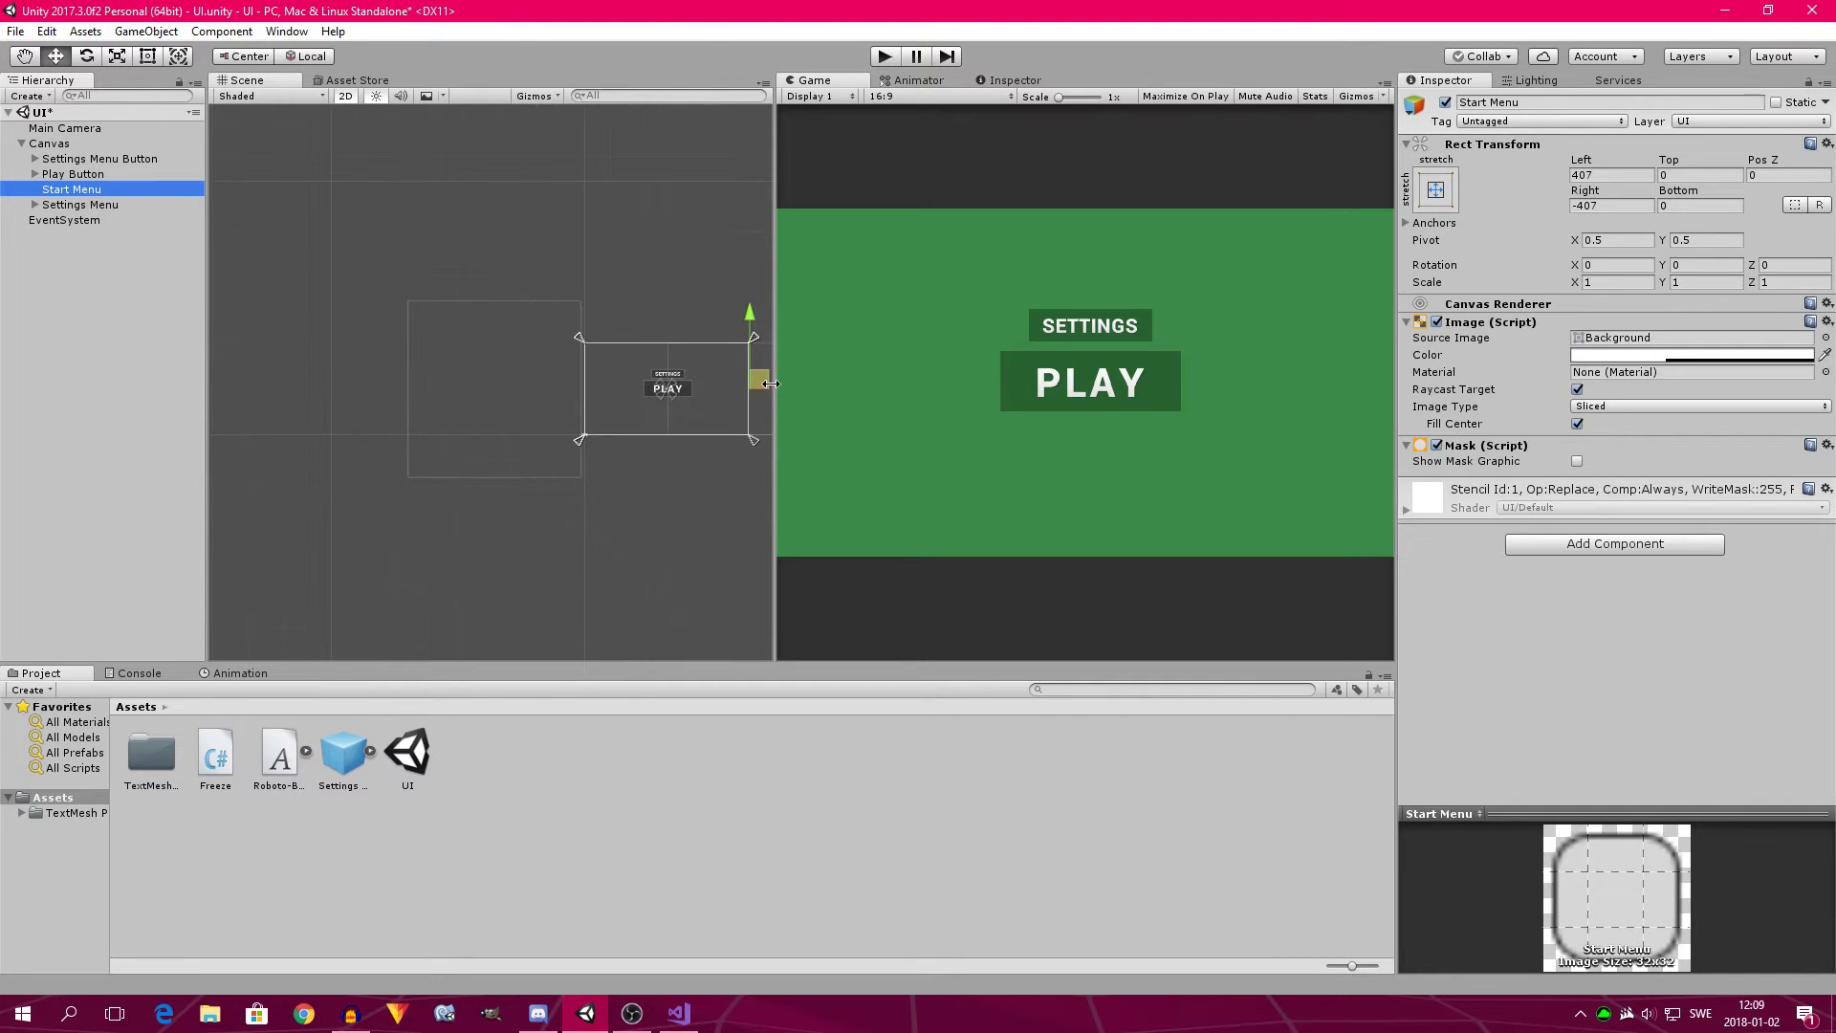
pyautogui.moveTo(748, 394); pyautogui.dragTo(632, 379)
pyautogui.doubleClick(112, 189)
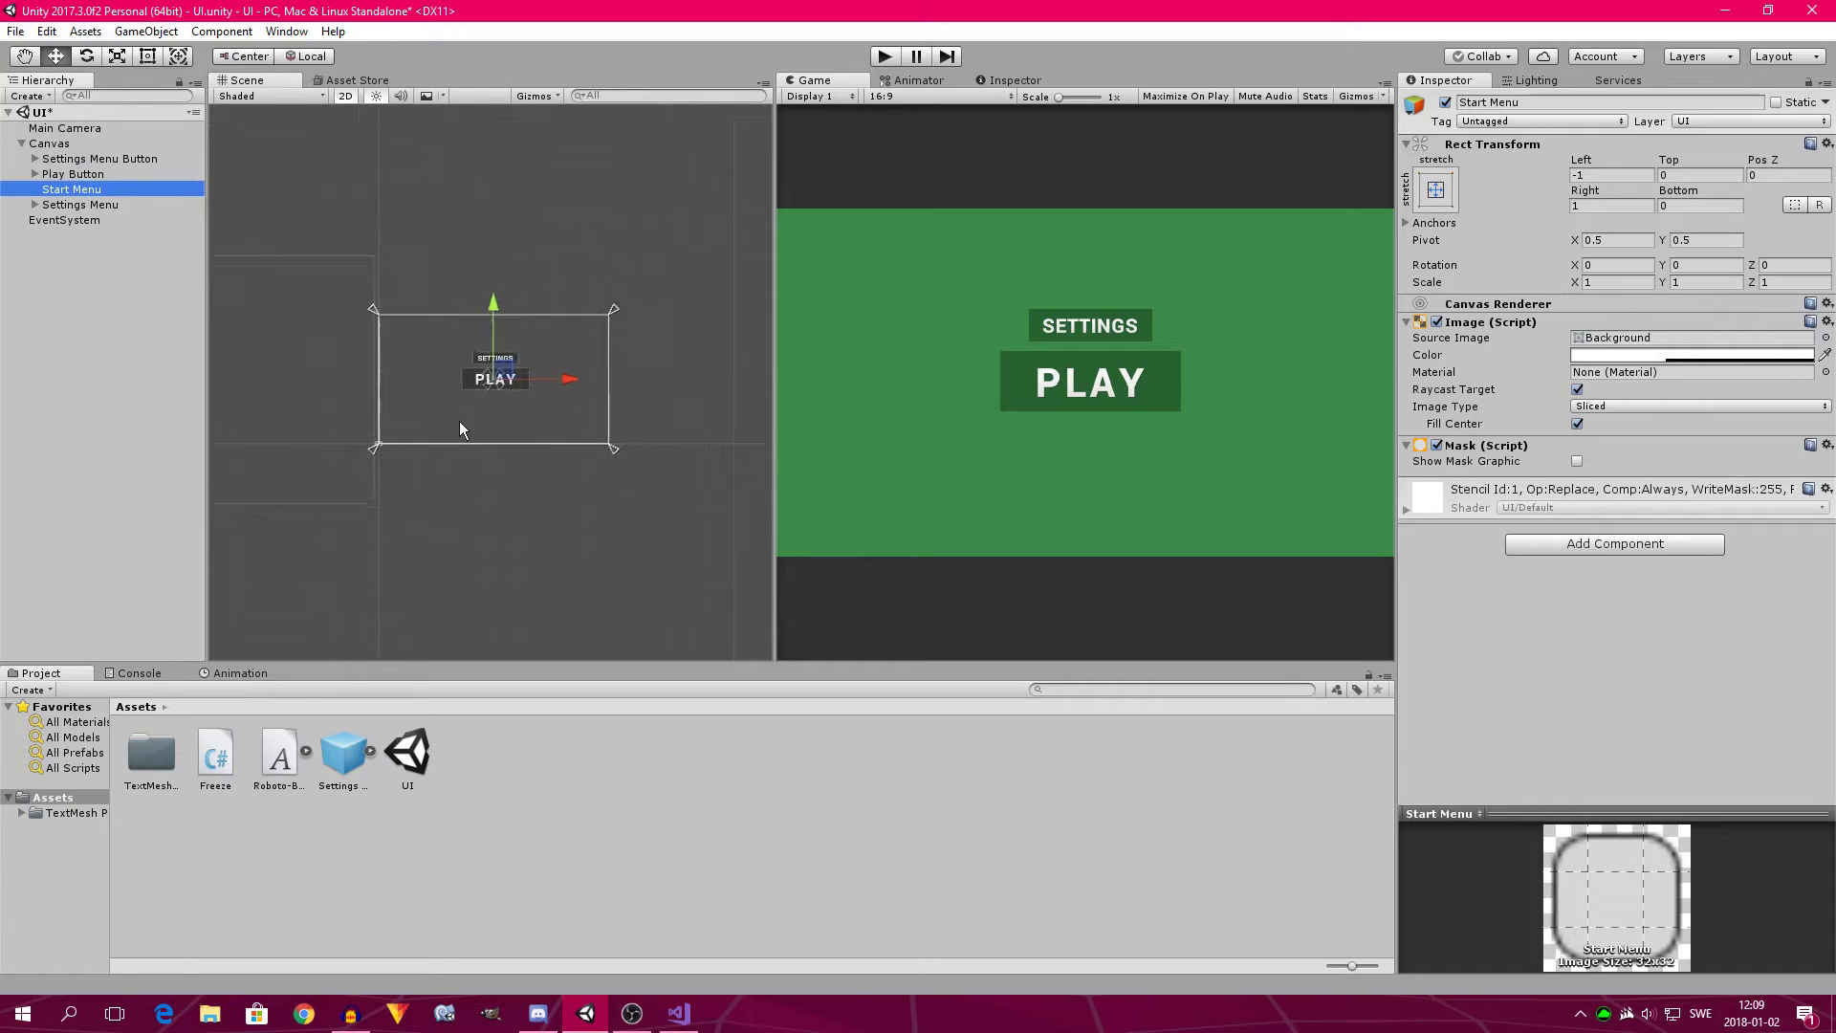
pyautogui.scroll(2, 348, 387)
pyautogui.click(663, 356)
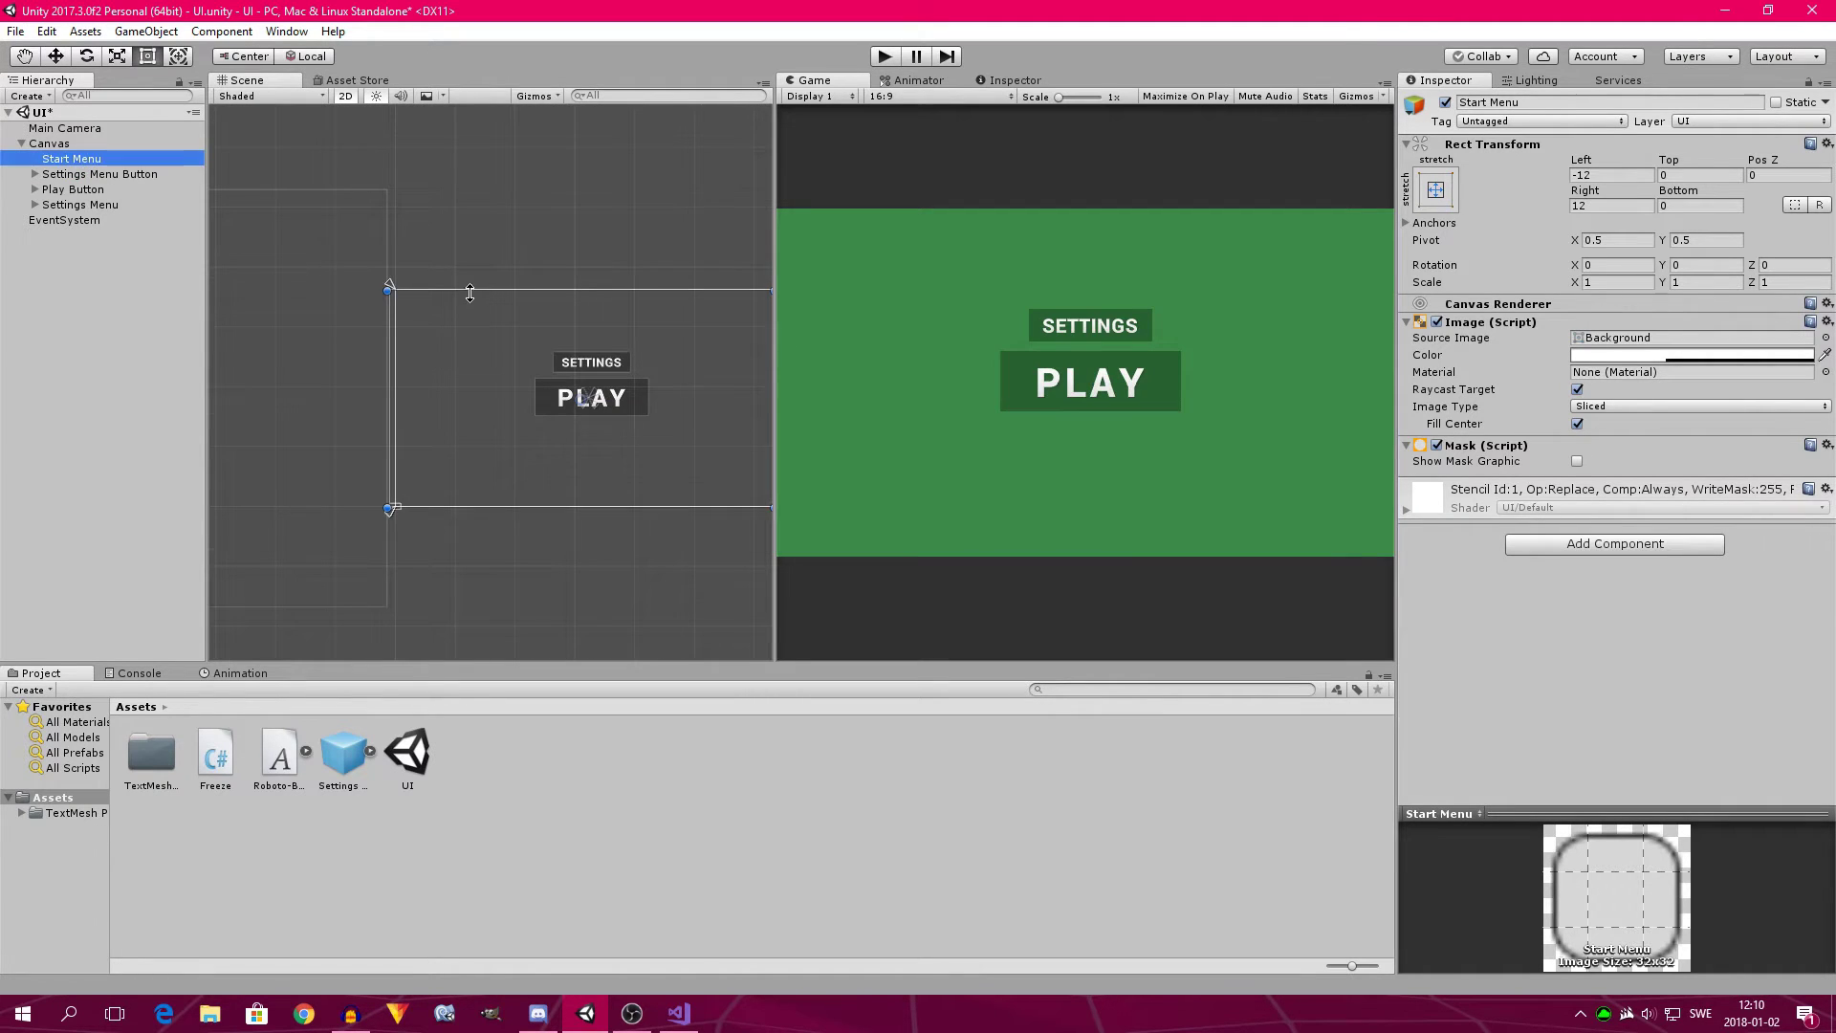
# Stretch the Start Menu panel vertically to match the Settings Menu's height, and parent the Settings Menu Button and Play Button back under it.
pyautogui.moveTo(463, 287); pyautogui.dragTo(463, 189)
pyautogui.moveTo(477, 501); pyautogui.dragTo(617, 607)
pyautogui.click(67, 189)
pyautogui.keyDown('shift'); pyautogui.click(81, 175); pyautogui.keyUp('shift')
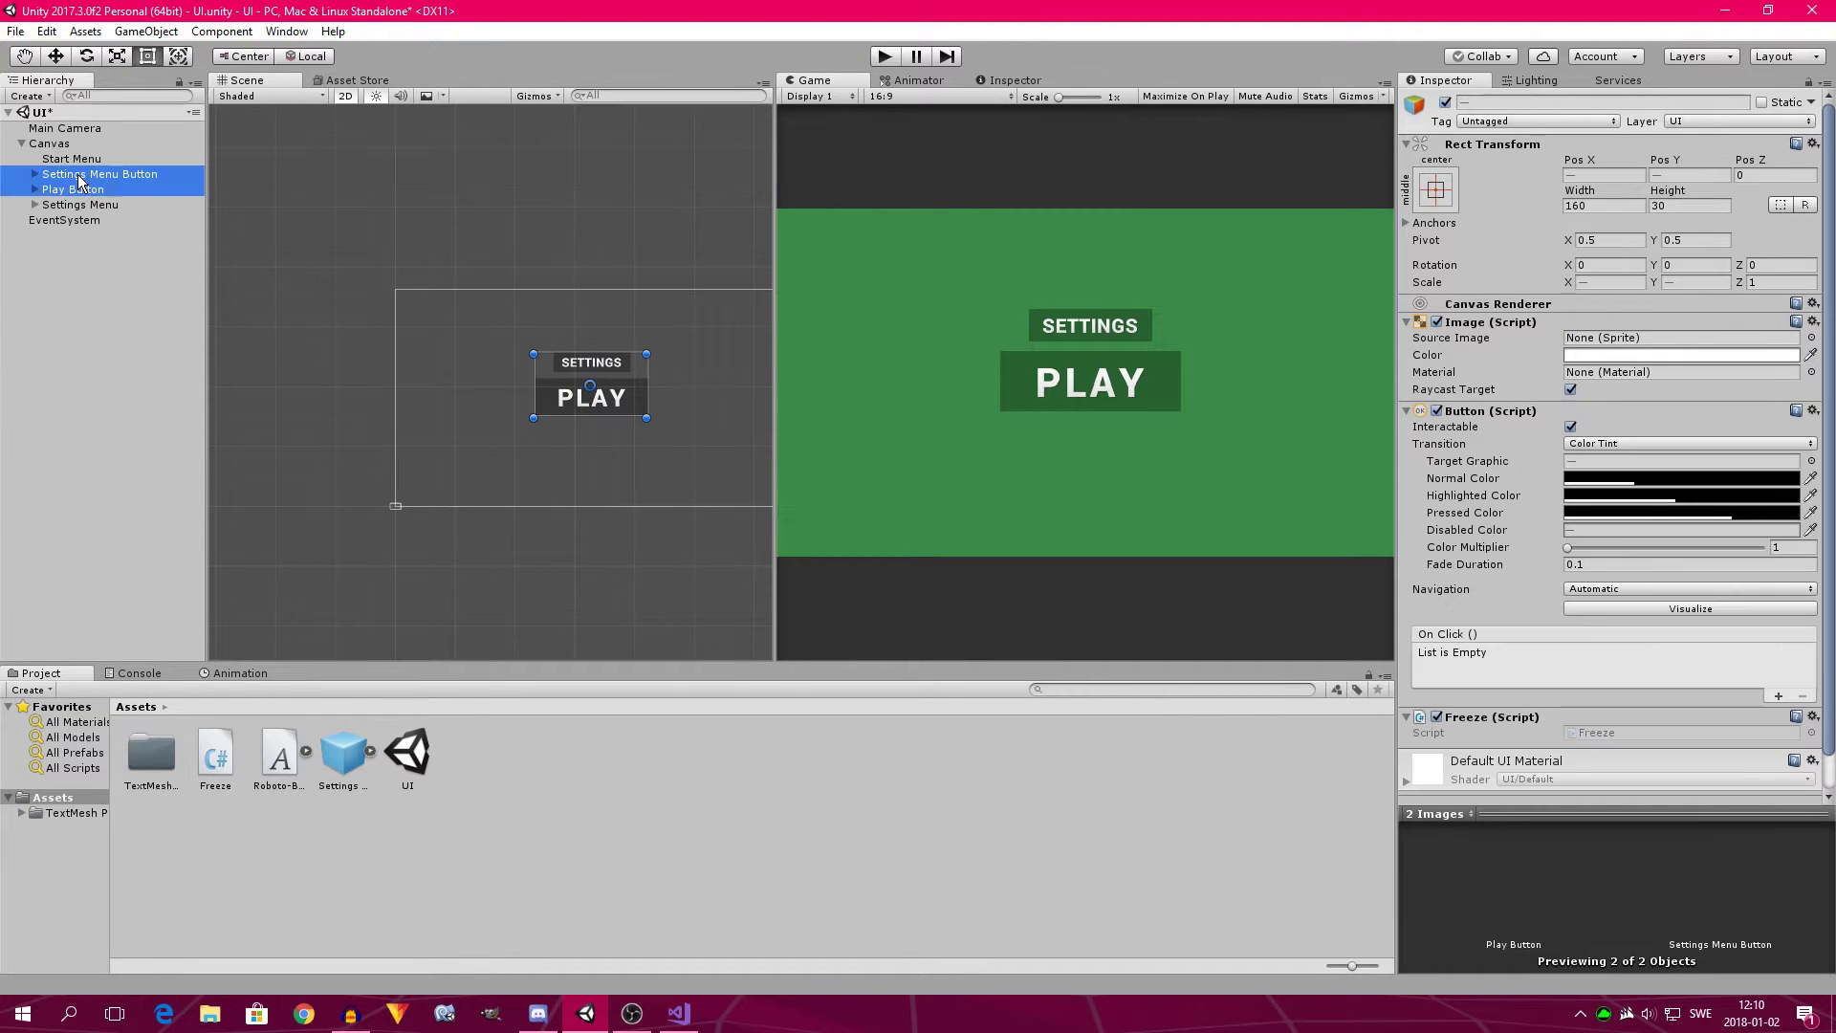
pyautogui.moveTo(80, 177); pyautogui.dragTo(73, 159)
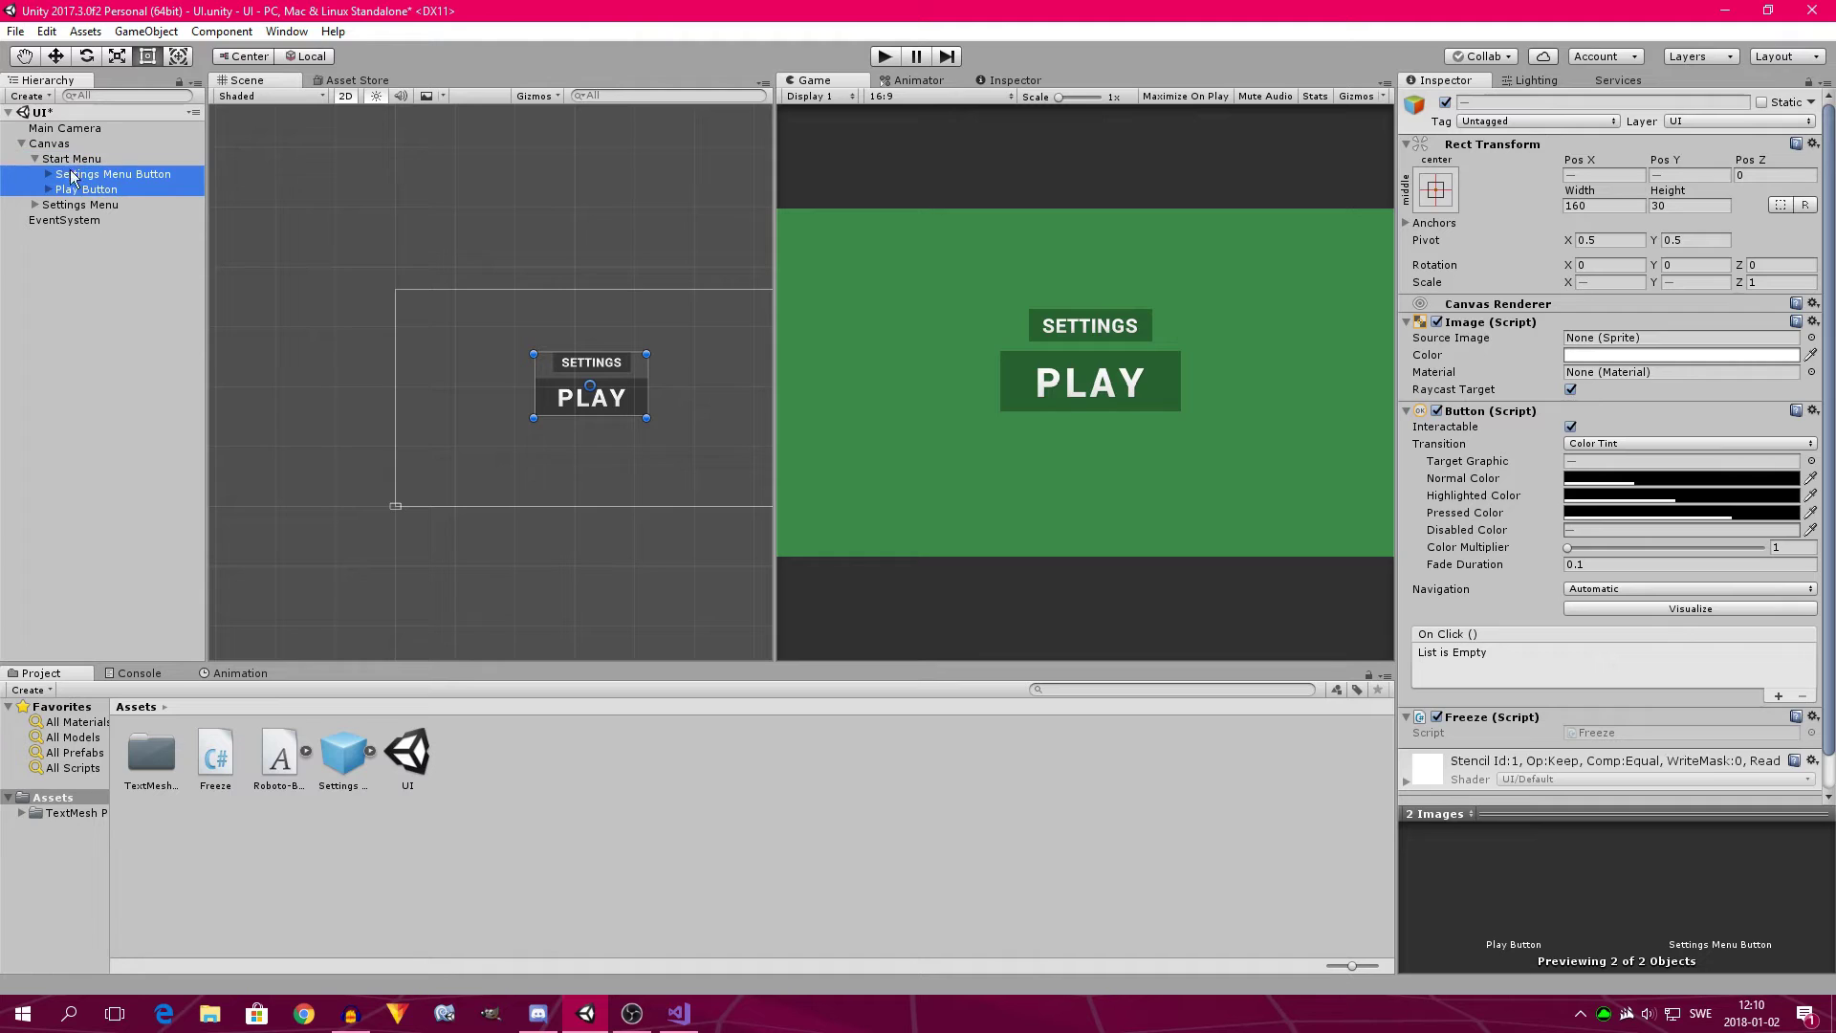
pyautogui.click(16, 369)
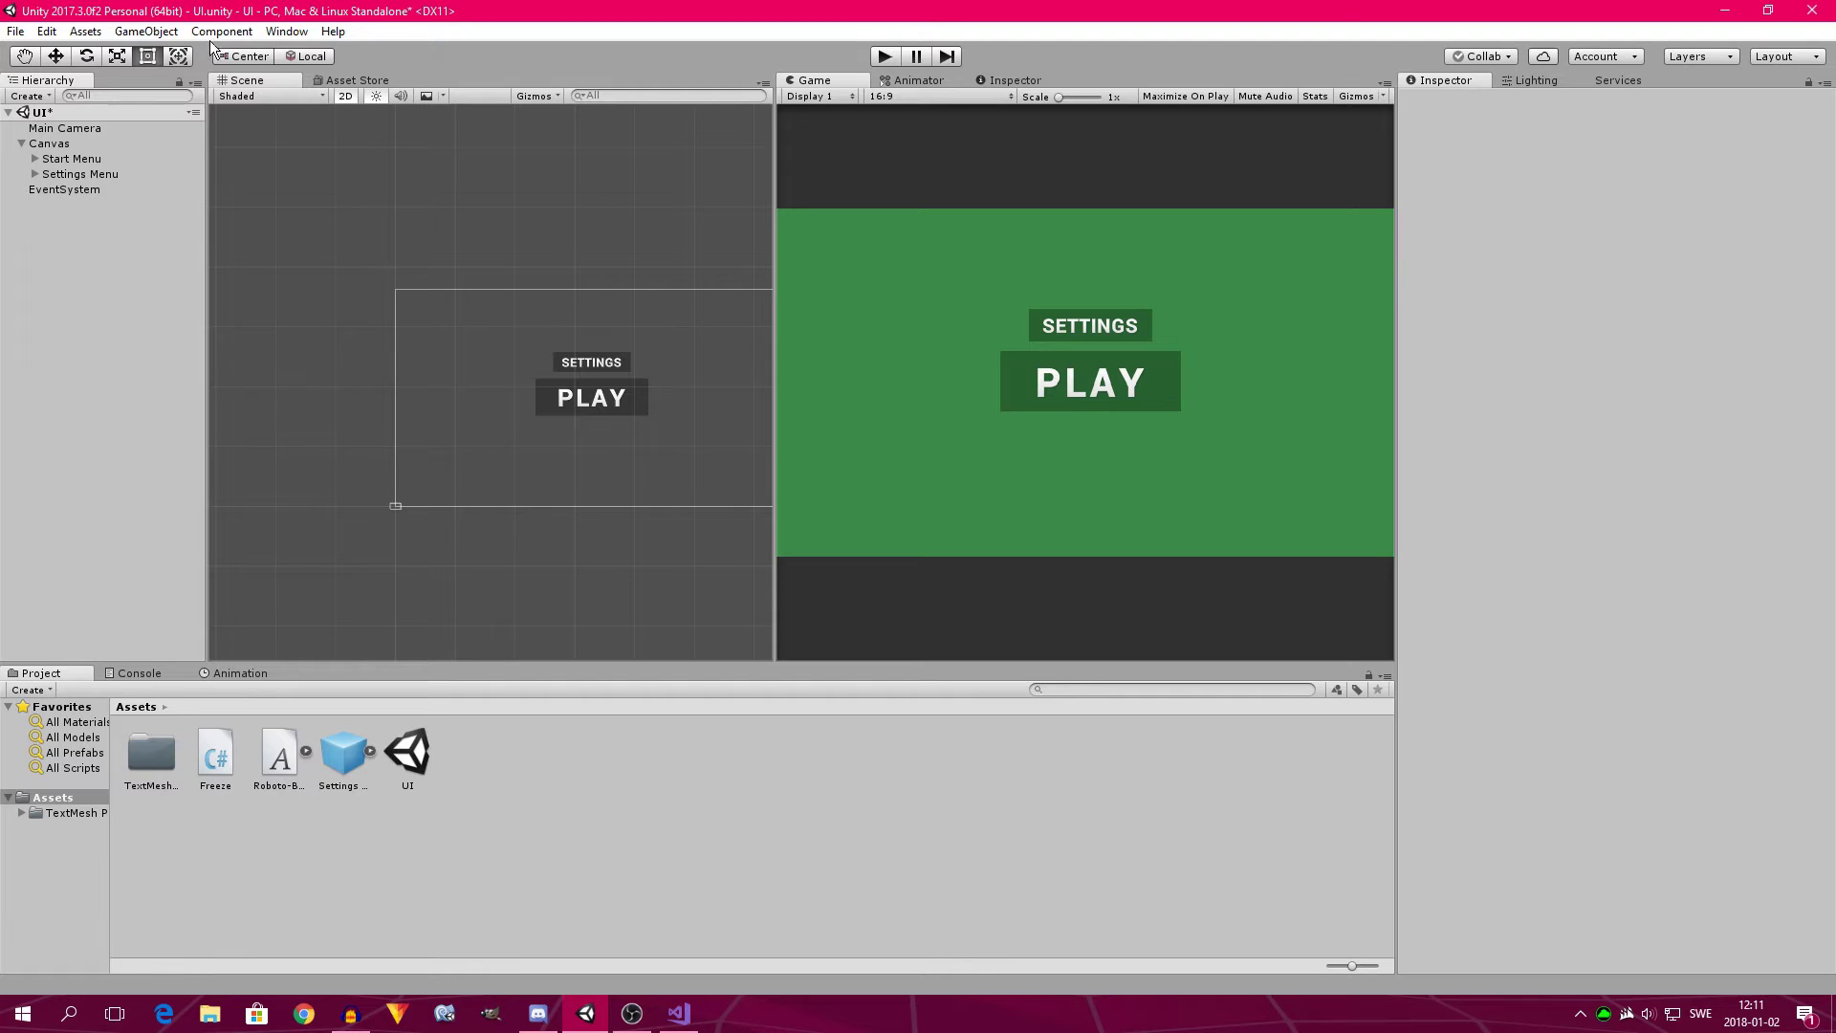
# Add a UI Image under the Canvas and resize it into a thin vertical strip about 8.6 wide and 865 high.
pyautogui.rightClick(58, 143)
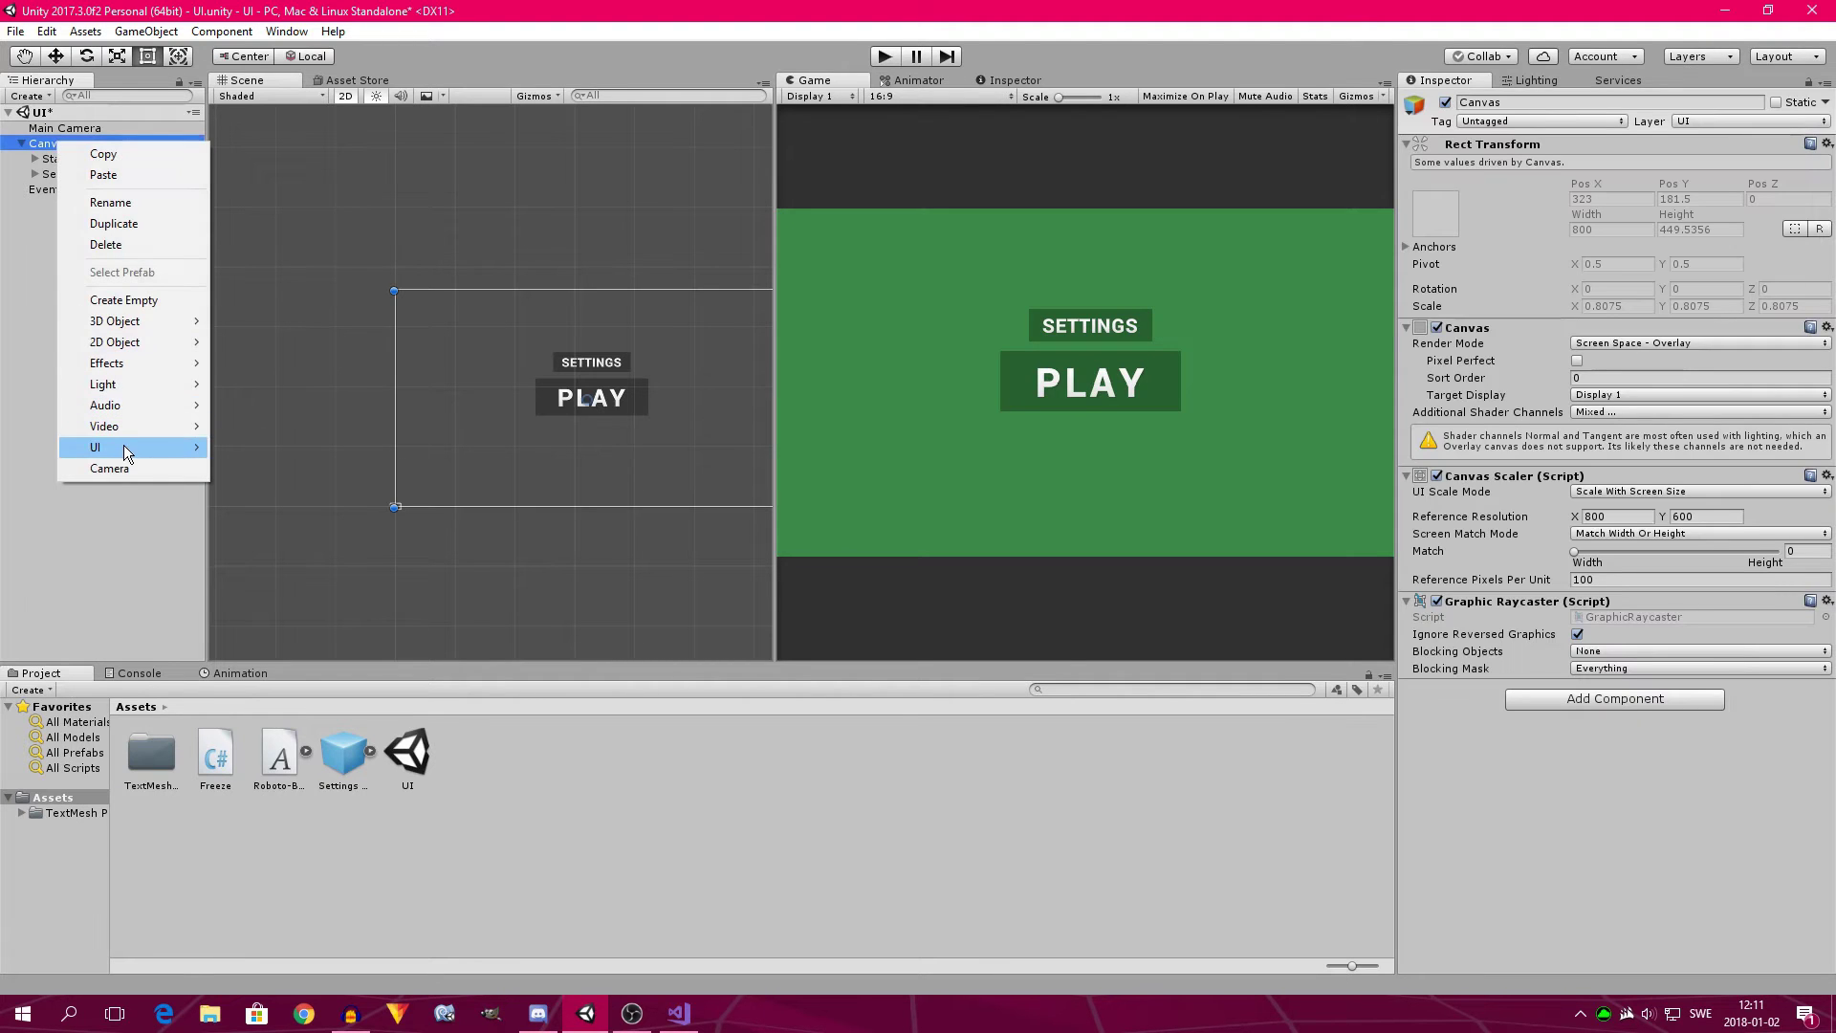
pyautogui.moveTo(124, 447)
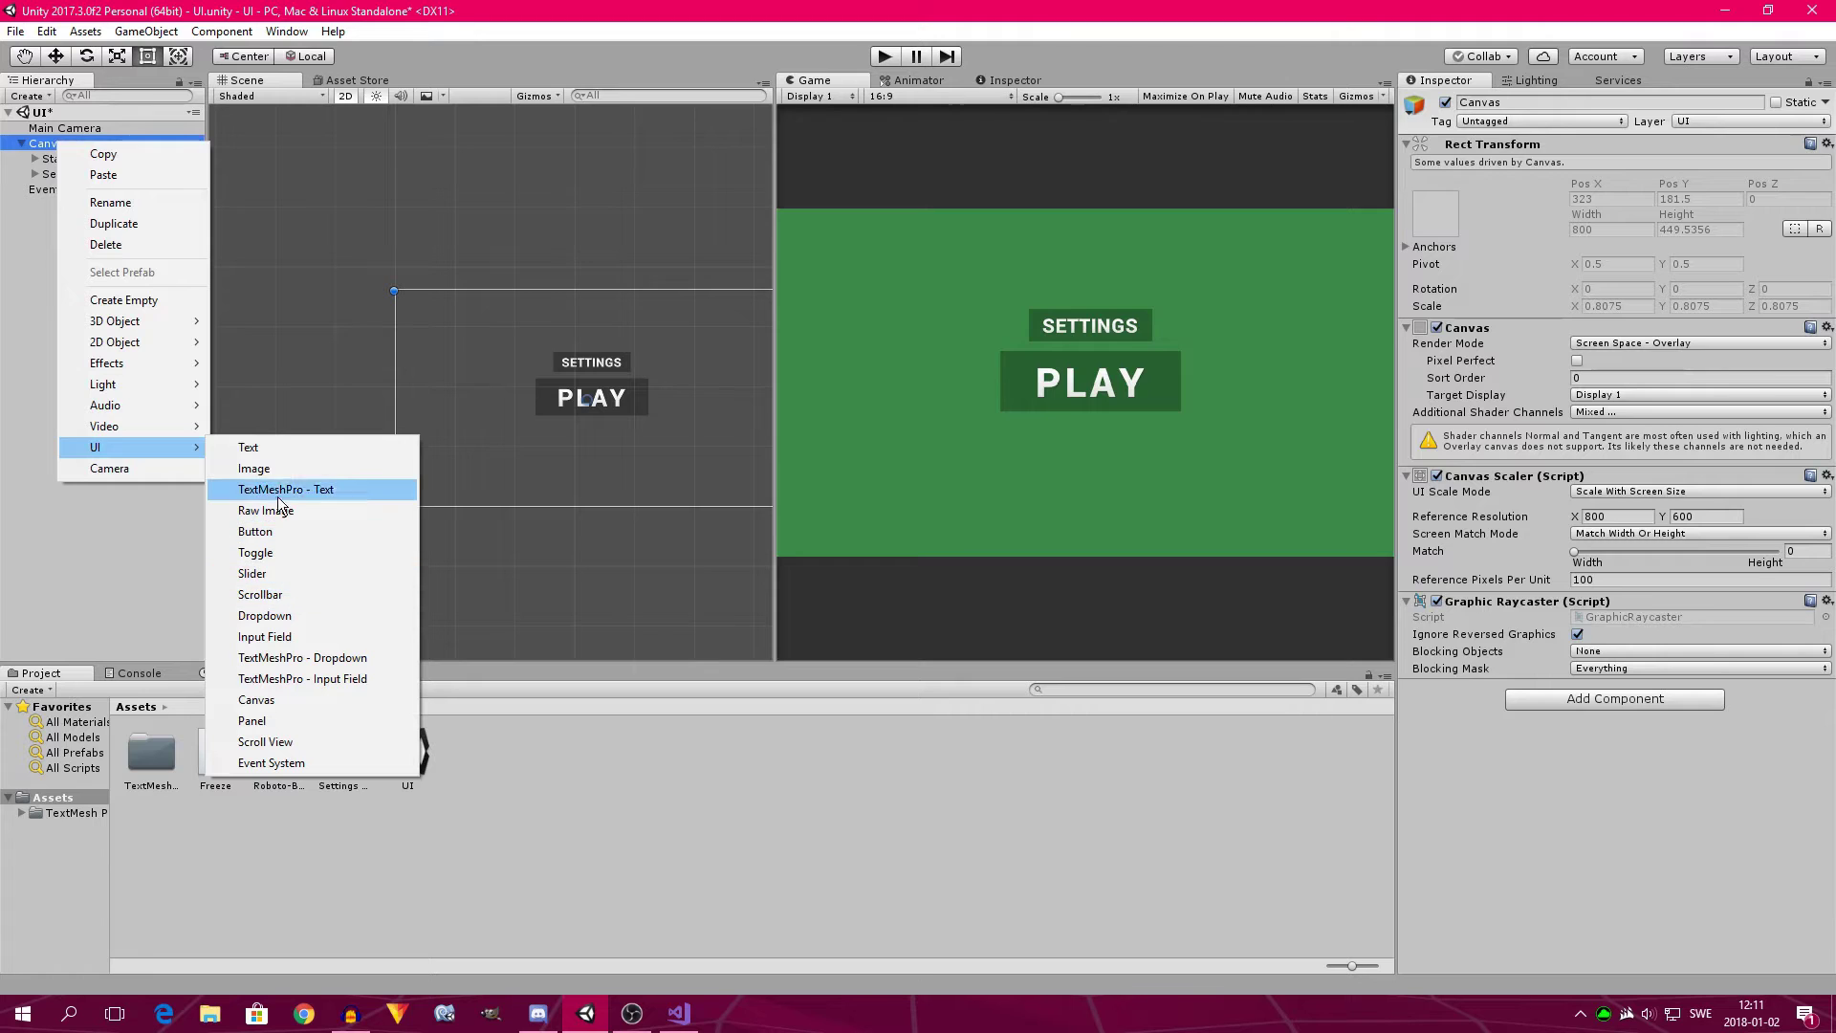
pyautogui.click(272, 470)
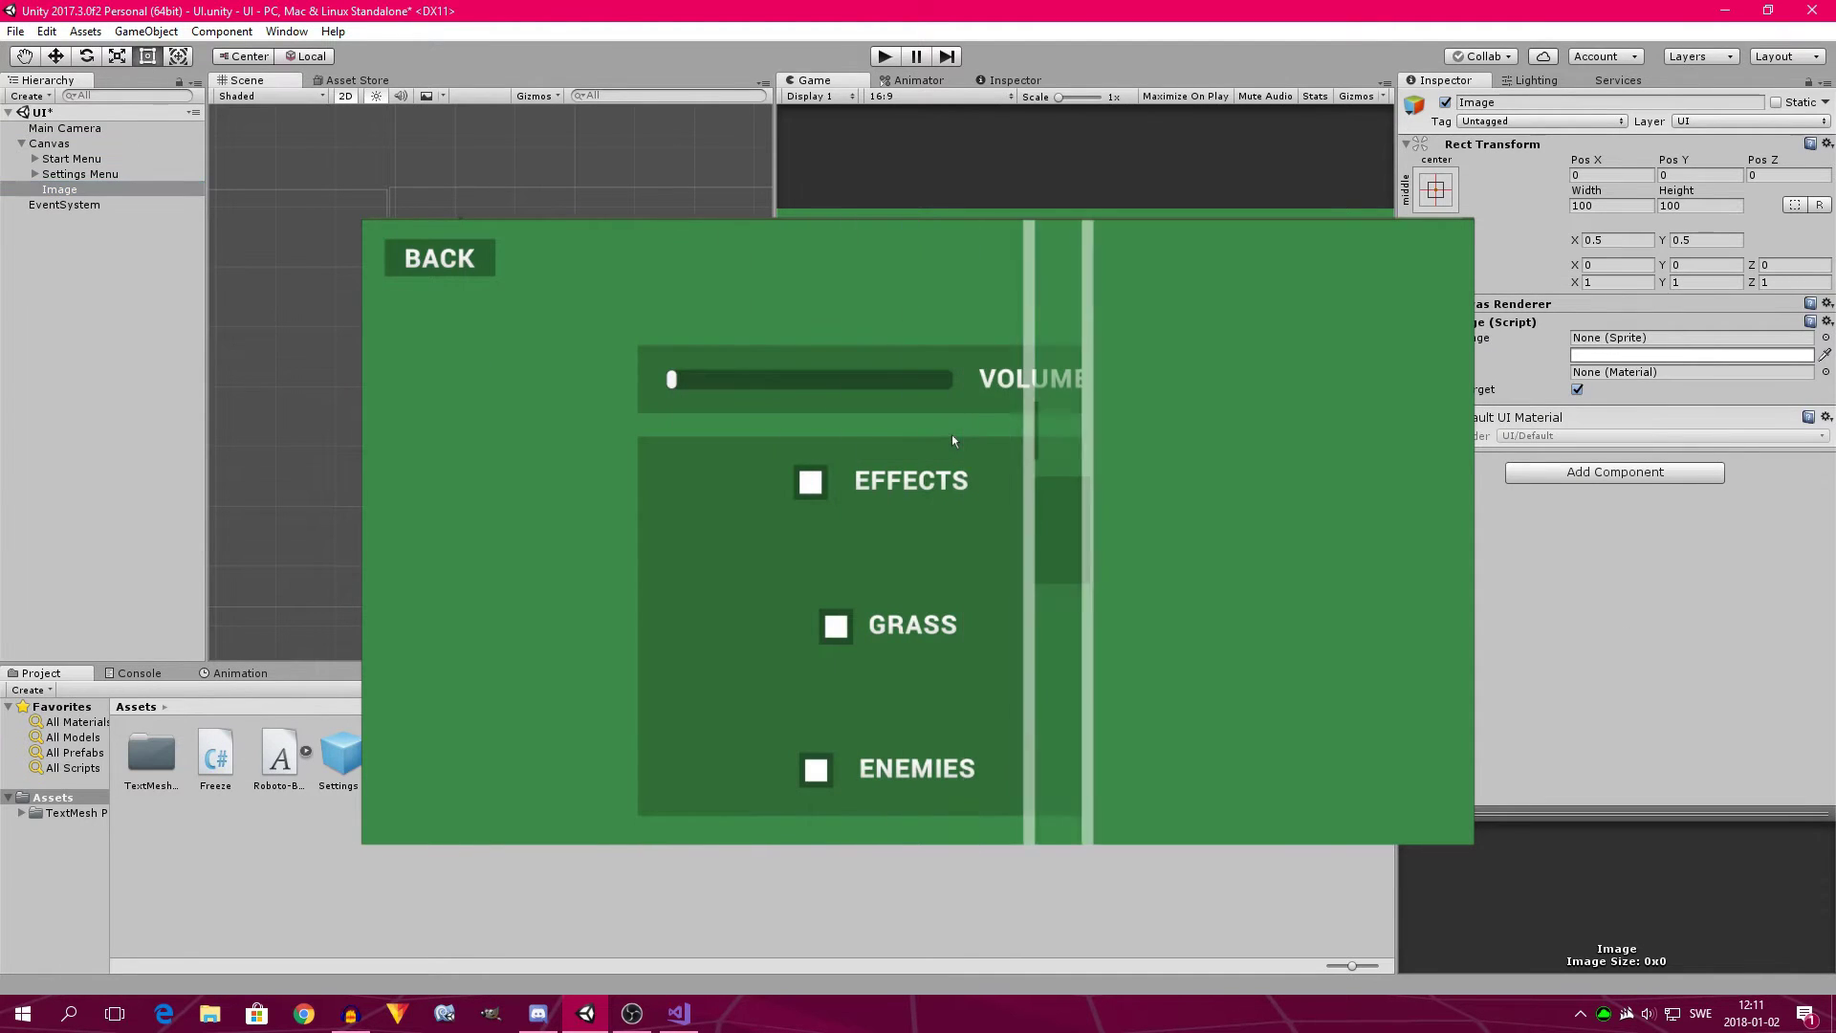
pyautogui.moveTo(587, 424); pyautogui.dragTo(587, 515)
pyautogui.moveTo(581, 375); pyautogui.dragTo(581, 192)
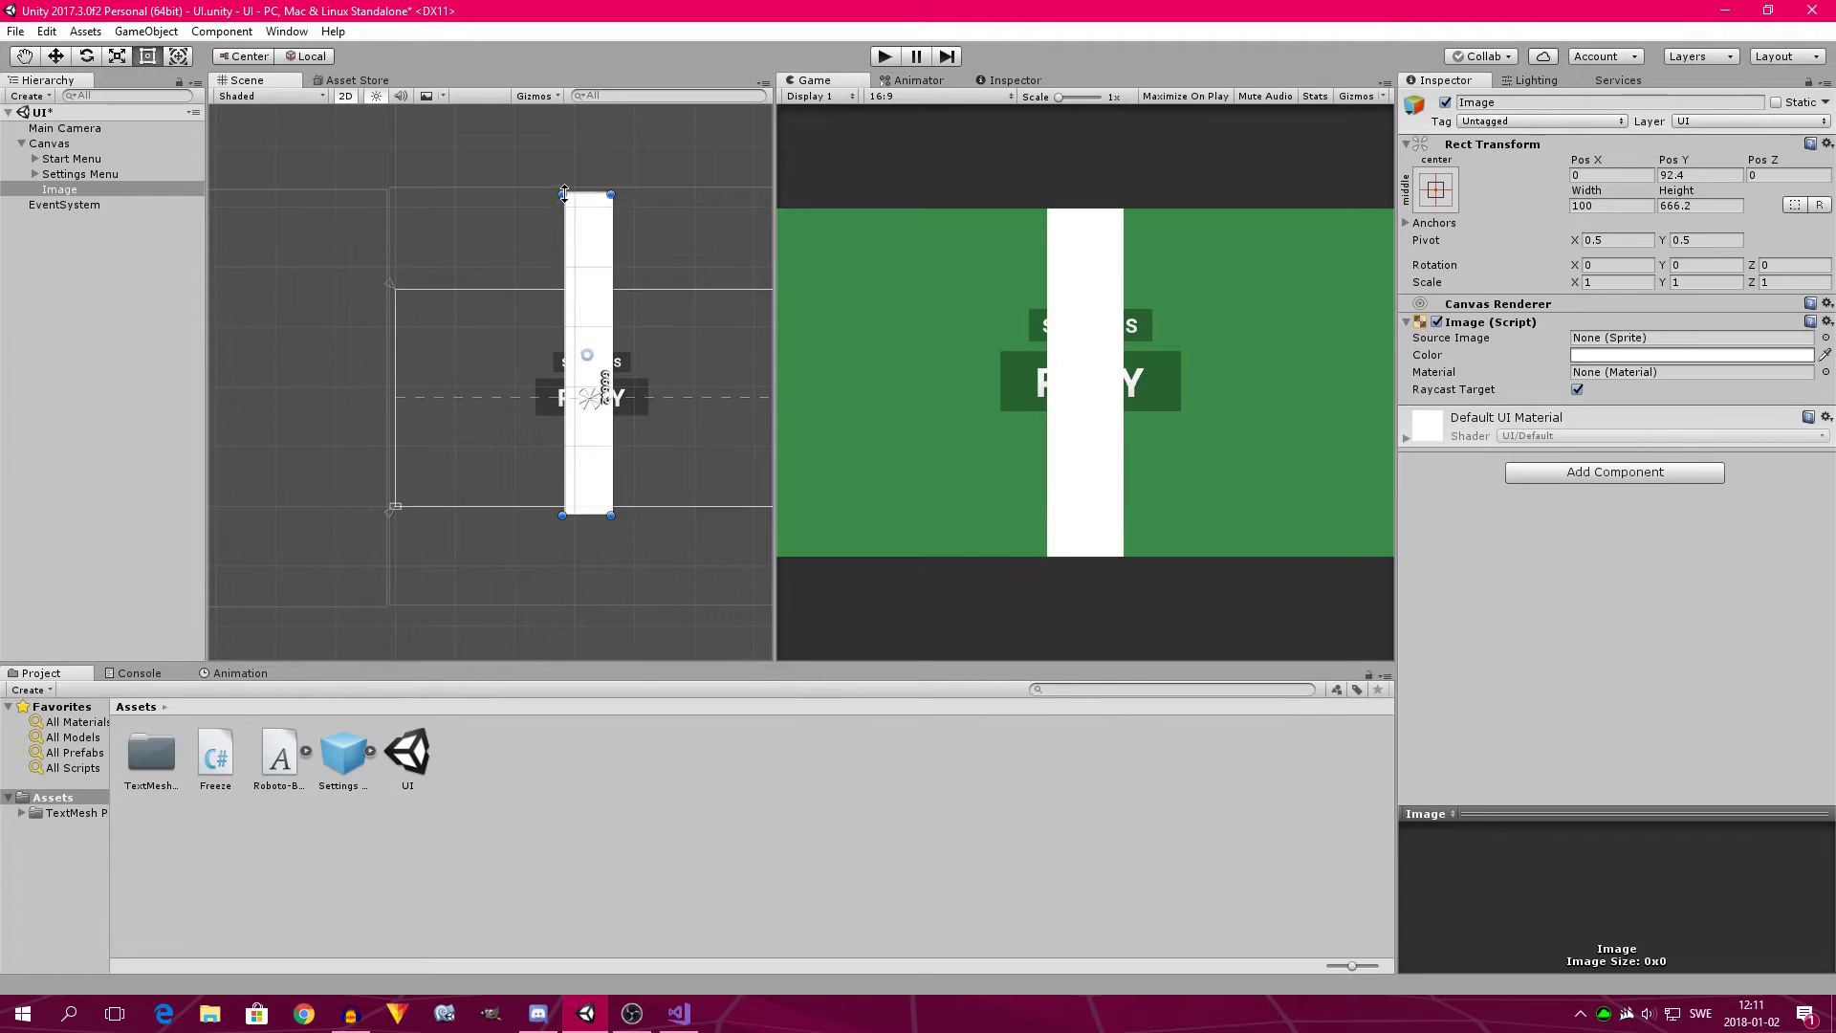
pyautogui.moveTo(587, 514); pyautogui.dragTo(588, 609)
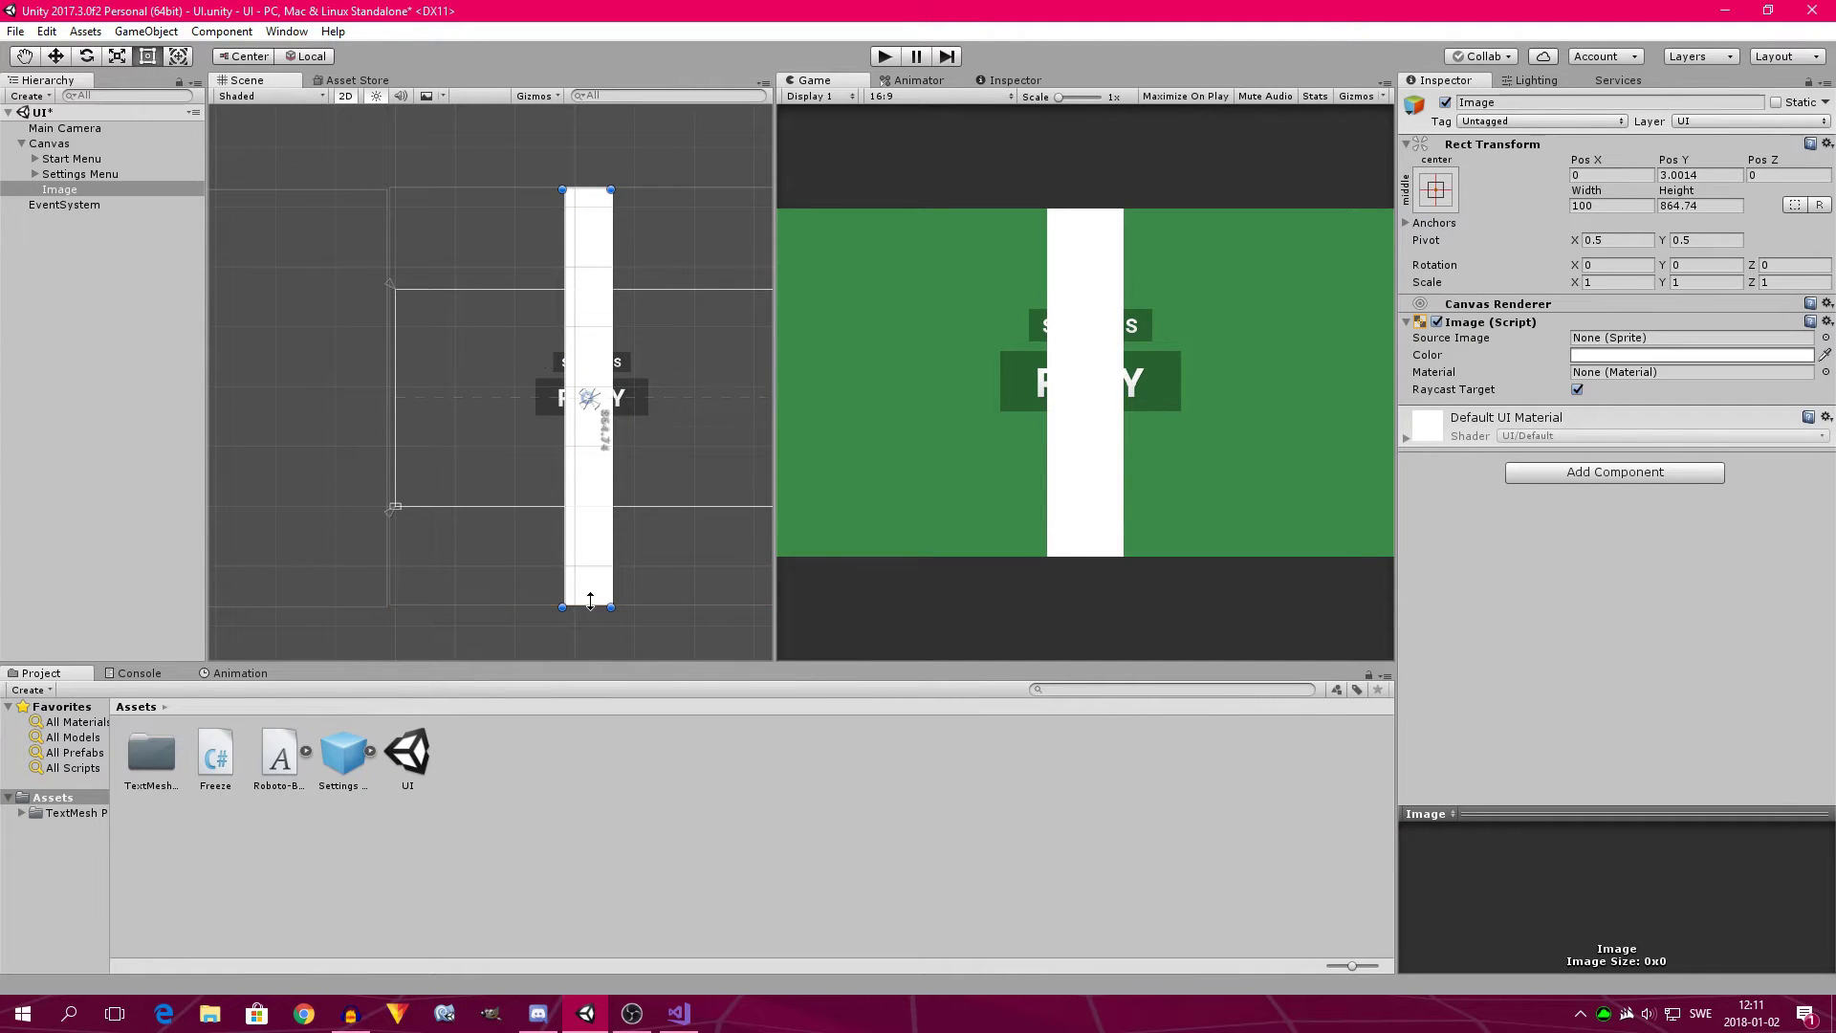
pyautogui.moveTo(564, 319); pyautogui.dragTo(608, 318)
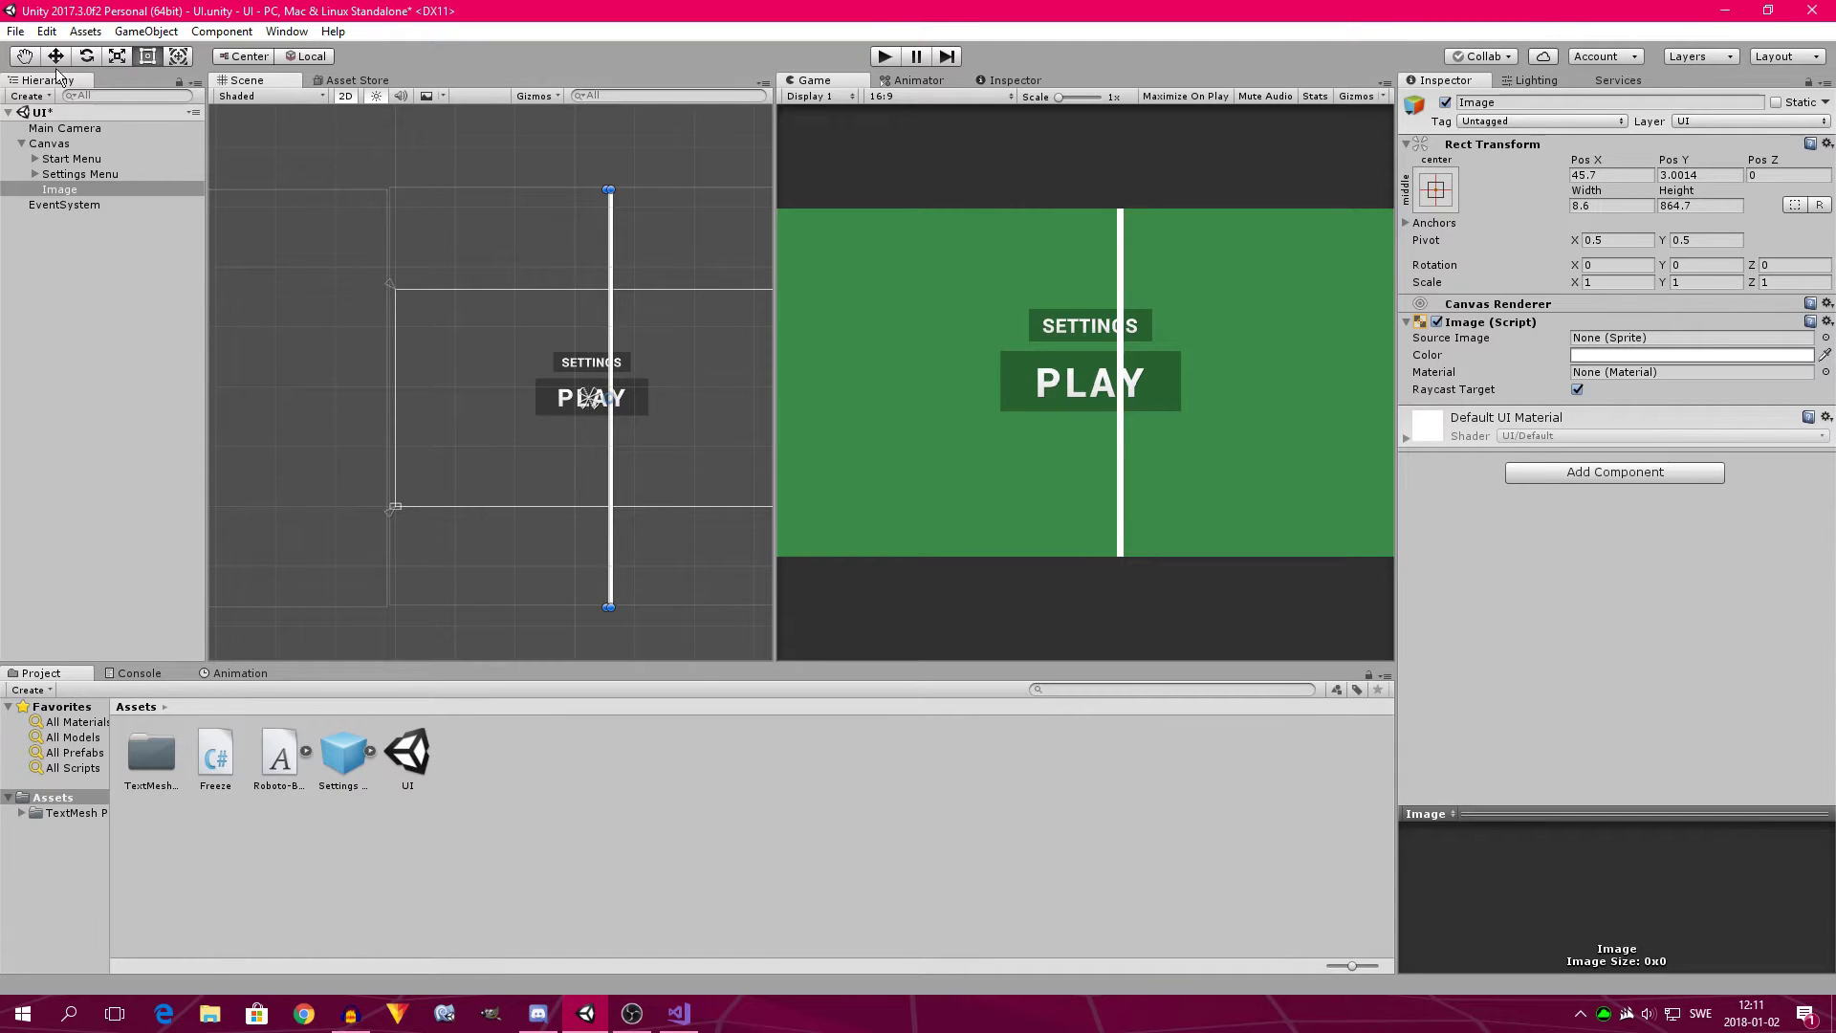
# Move the strip to the border between the two menu panels at about Pos X -415, and rename it White Stripe.
pyautogui.press('w')
pyautogui.moveTo(691, 402); pyautogui.dragTo(471, 376)
pyautogui.click(1477, 102)
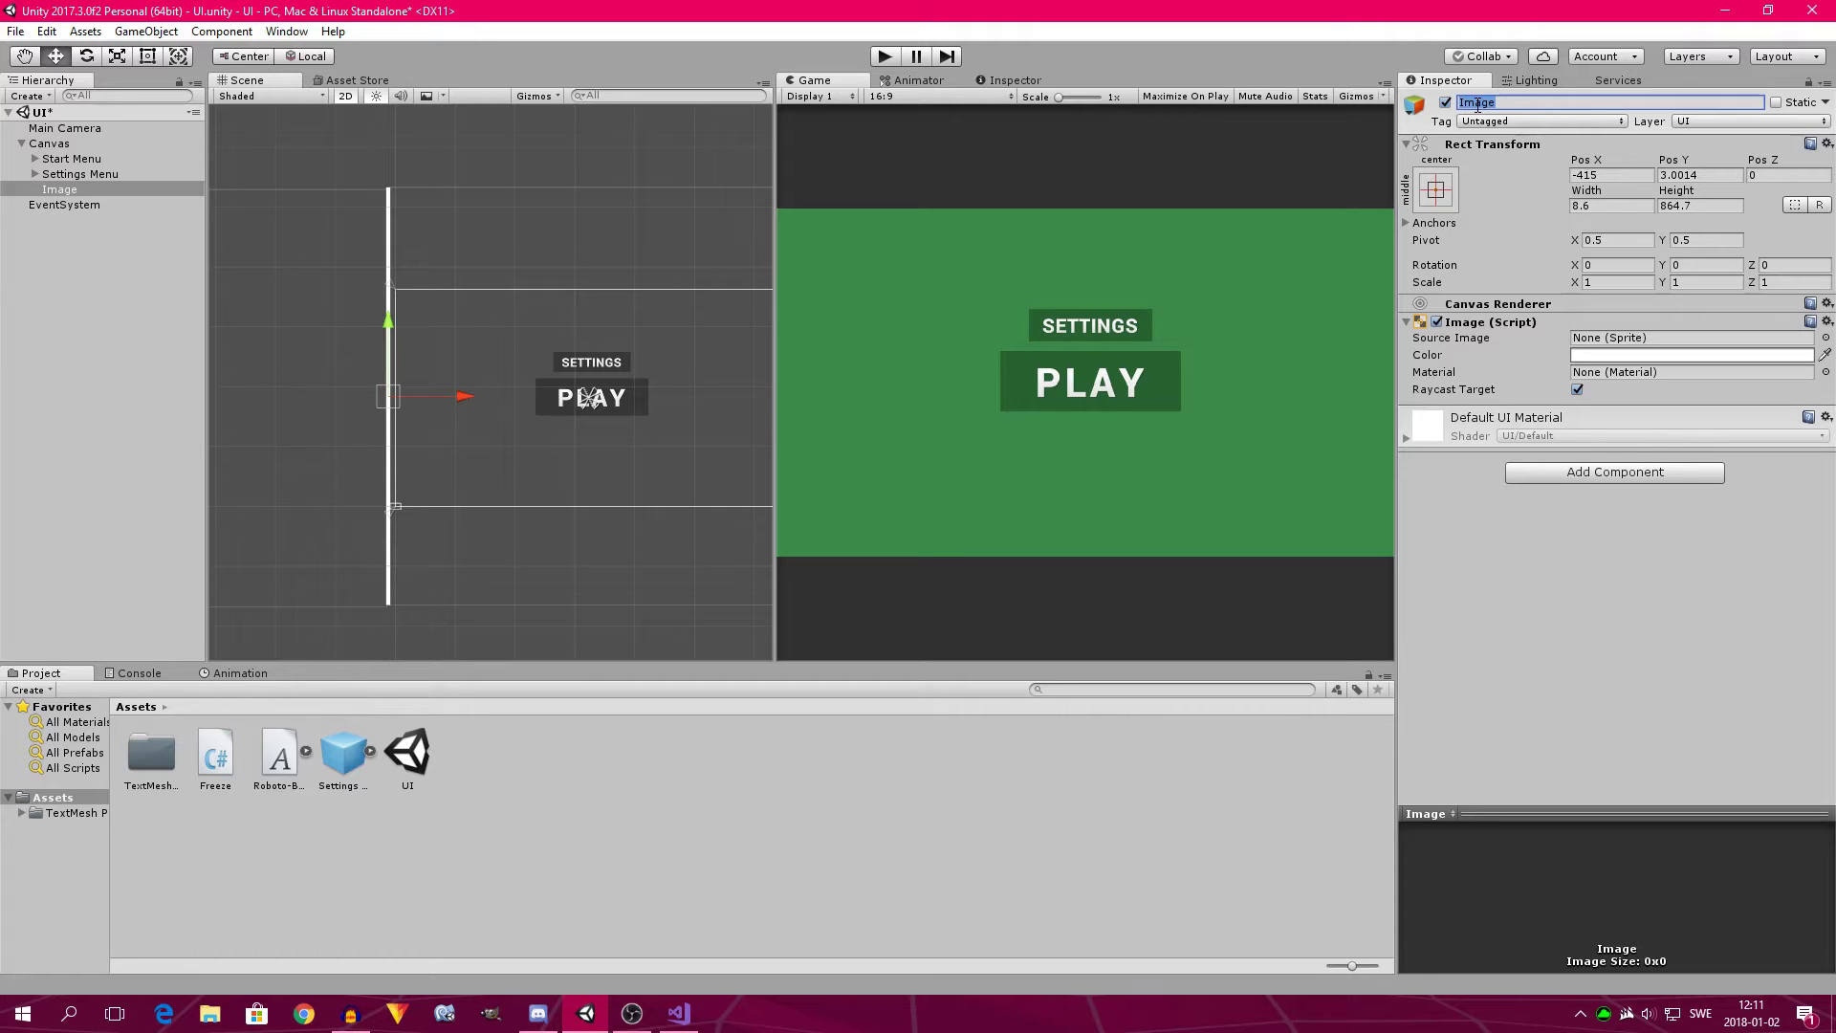
pyautogui.write('White Stripe')
pyautogui.press('Return')
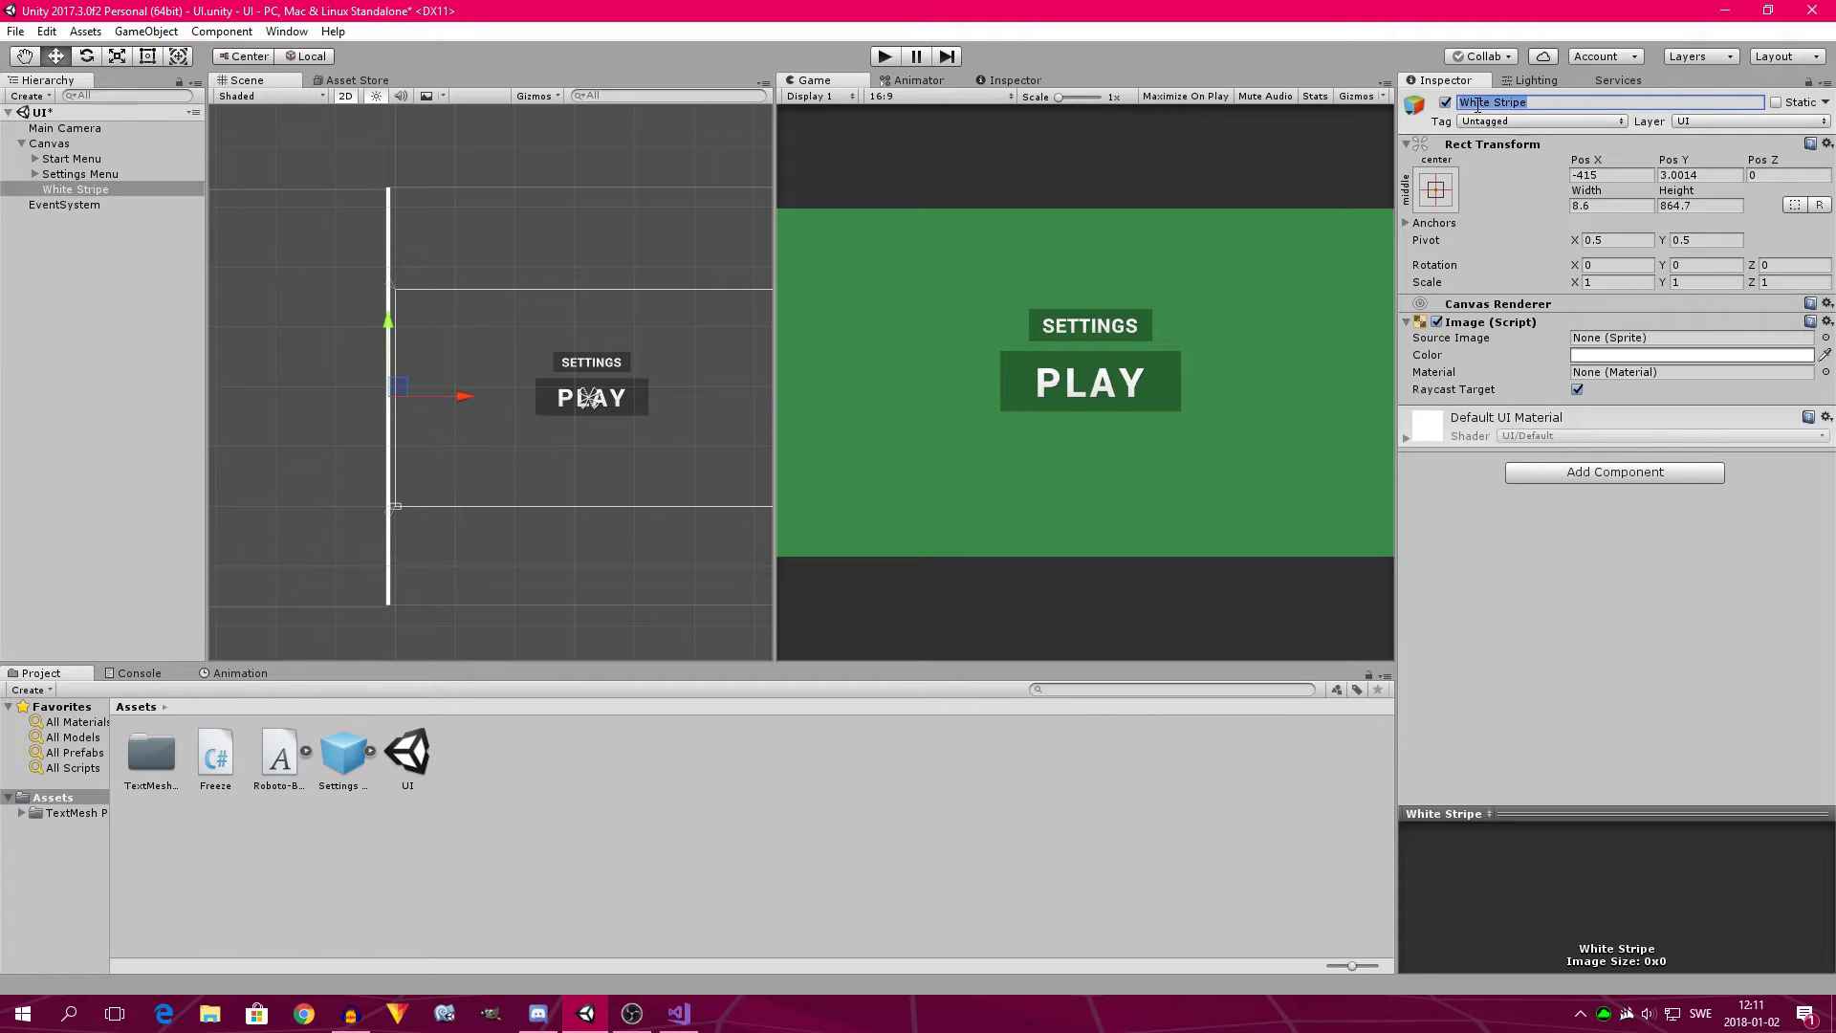
# Order White Stripe first under the Canvas, parent Start Menu and Settings Menu to it, and collapse its hierarchy.
pyautogui.moveTo(59, 197); pyautogui.dragTo(63, 151)
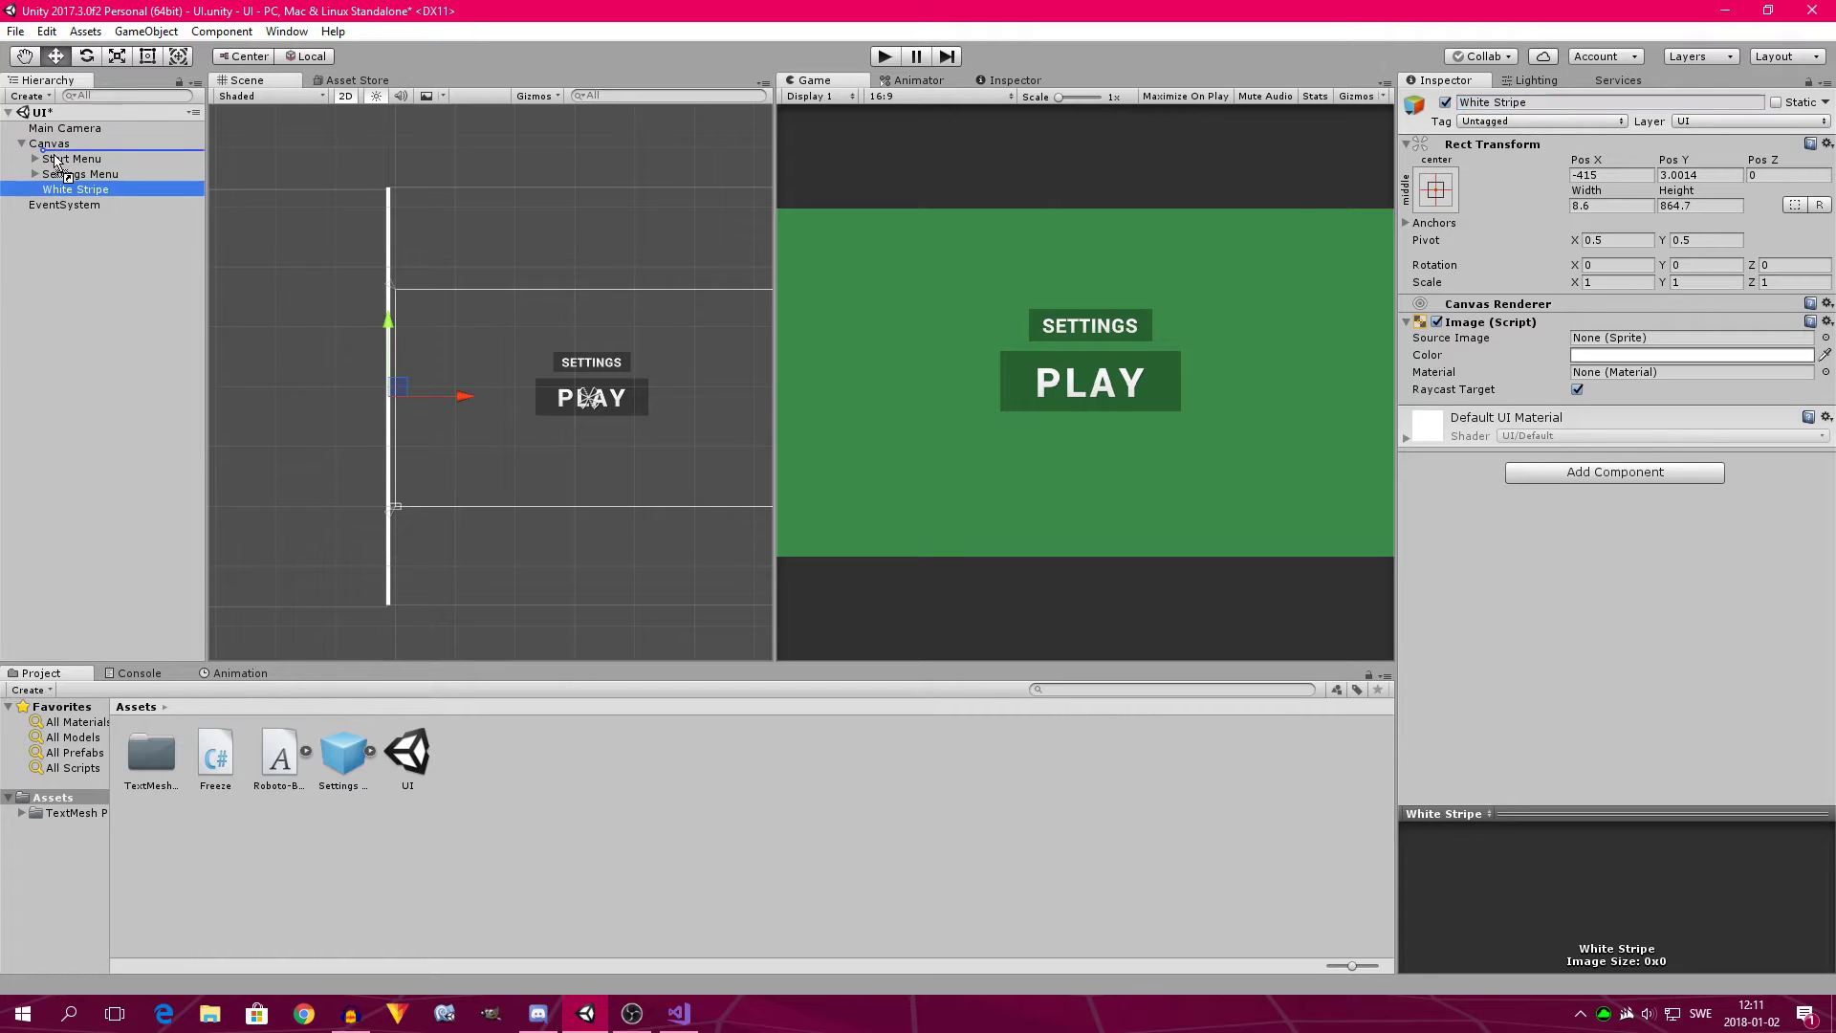
pyautogui.click(72, 173)
pyautogui.keyDown('shift'); pyautogui.click(142, 190); pyautogui.keyUp('shift')
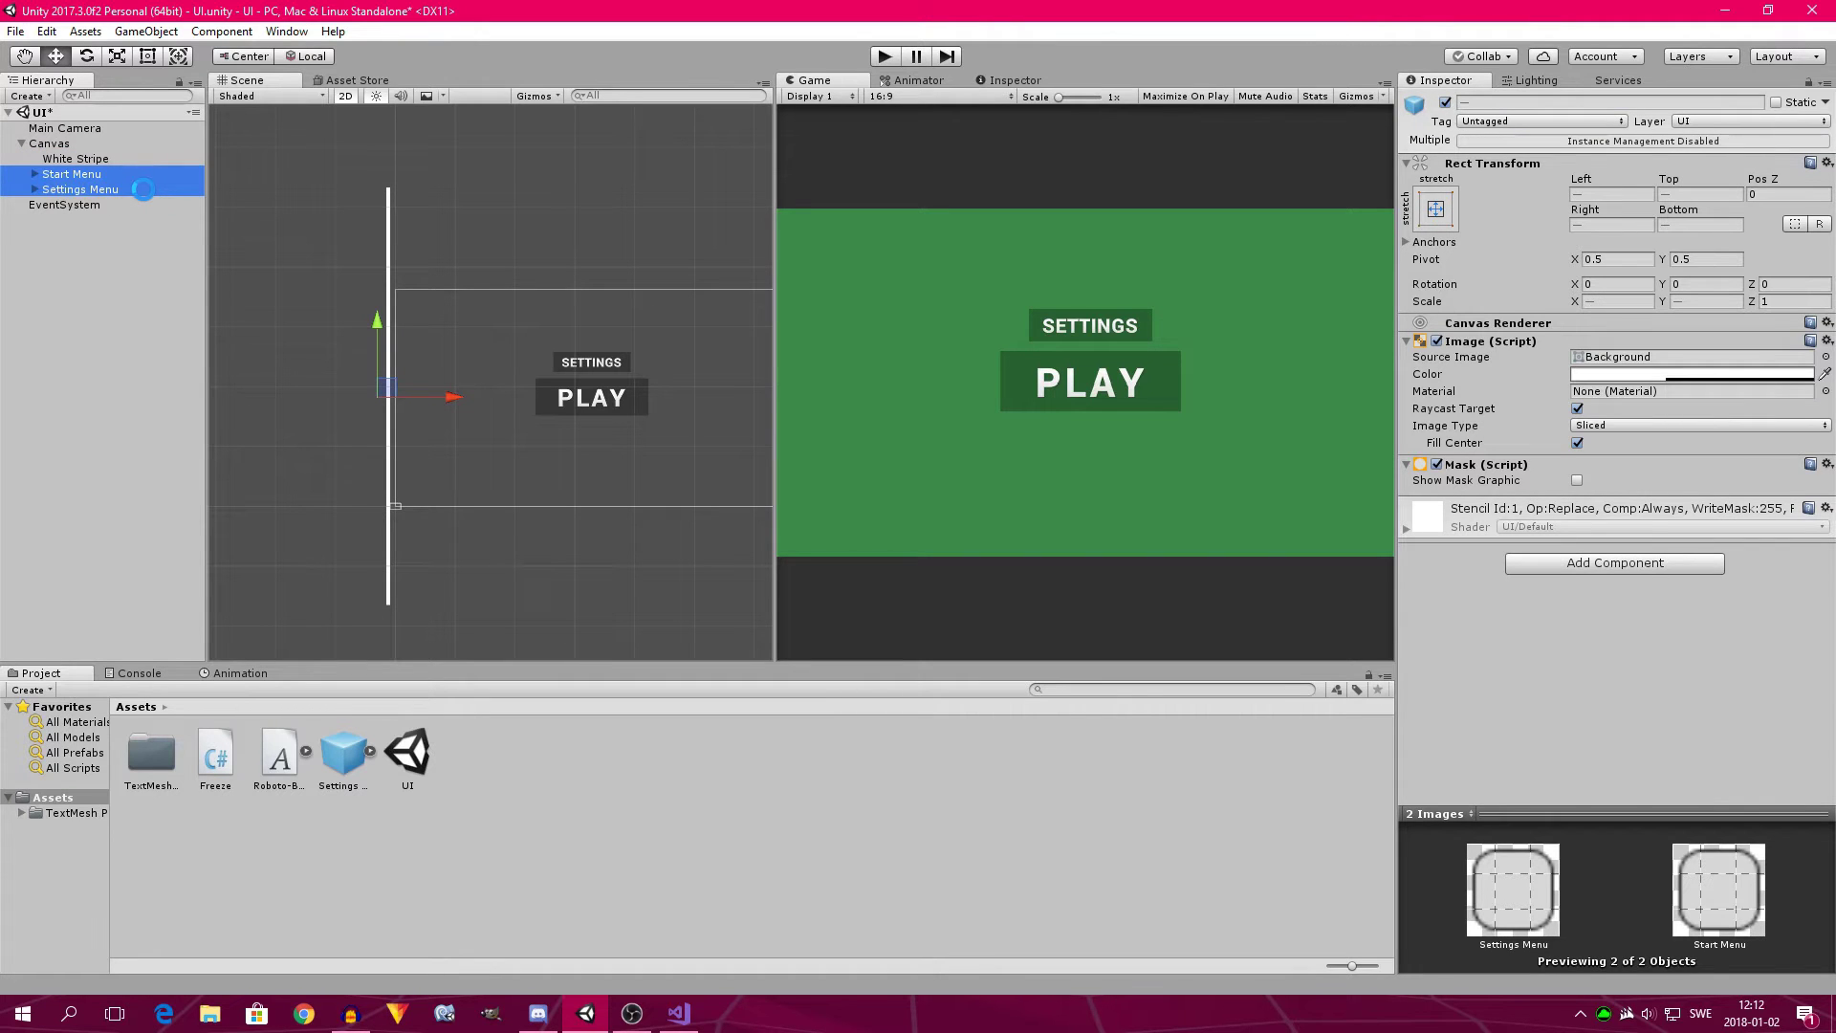
pyautogui.moveTo(69, 174); pyautogui.dragTo(58, 241)
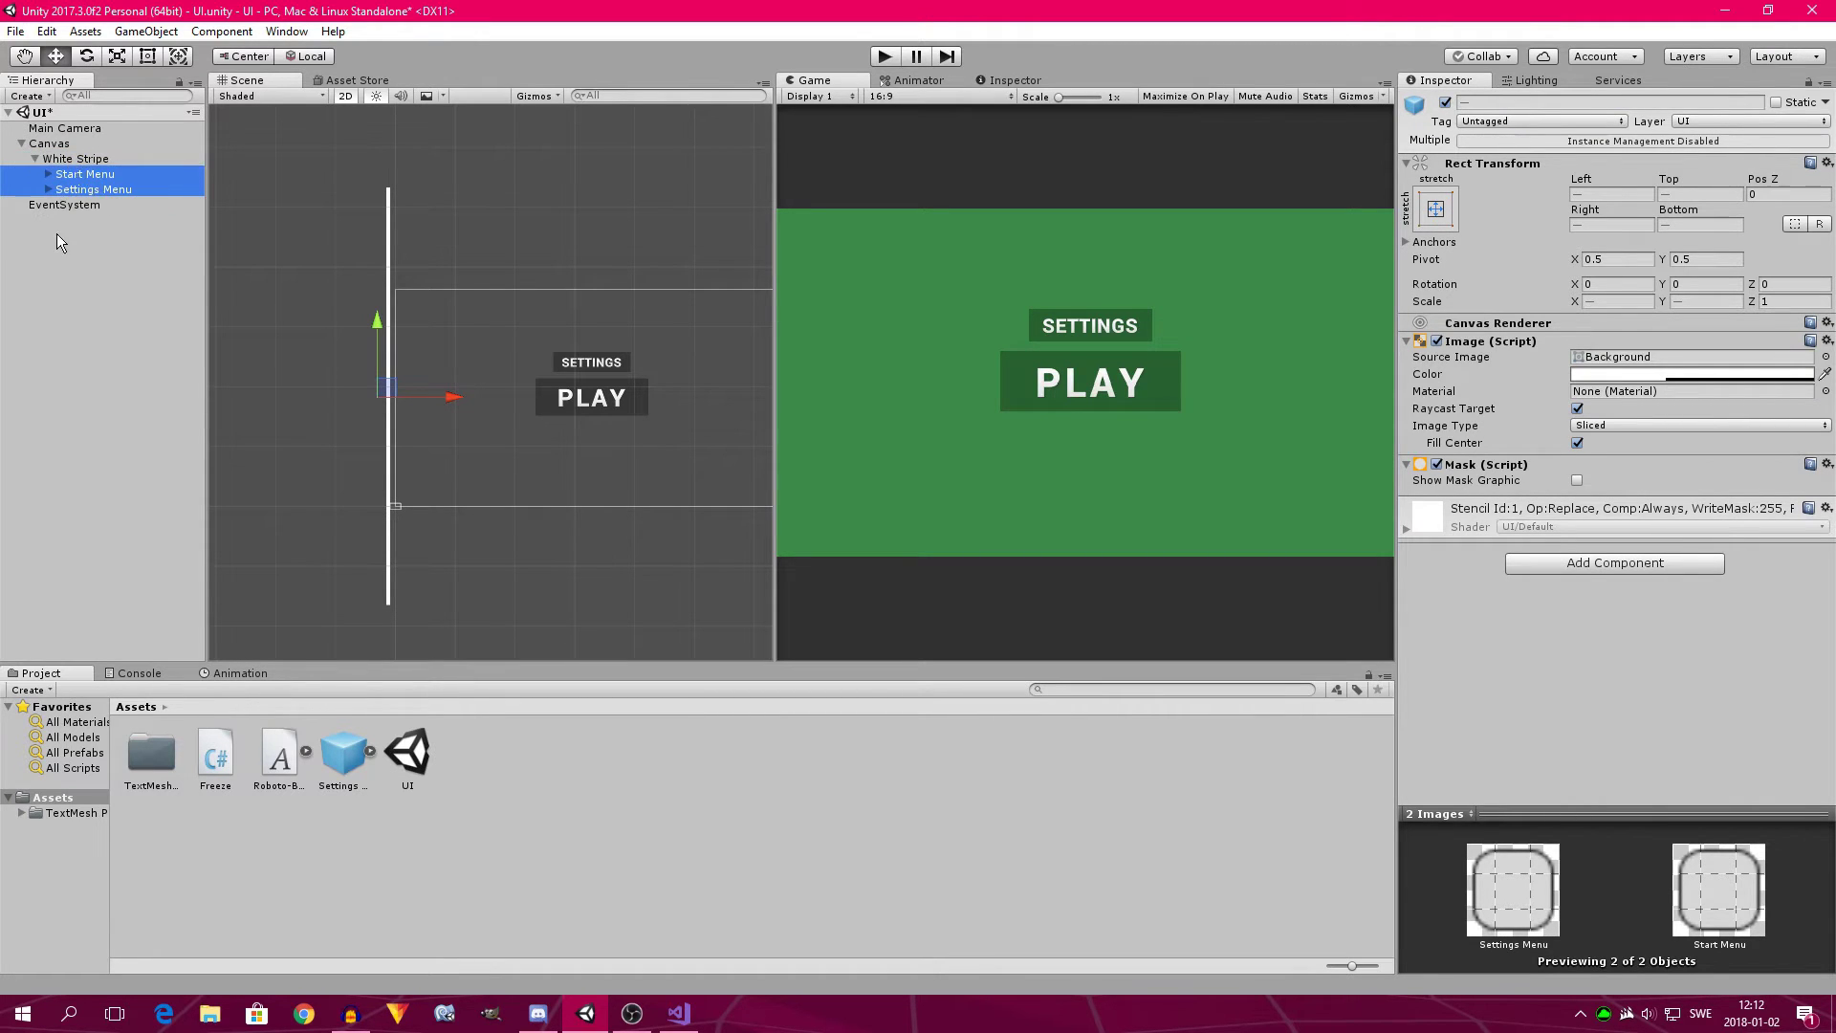
pyautogui.click(58, 158)
pyautogui.click(35, 159)
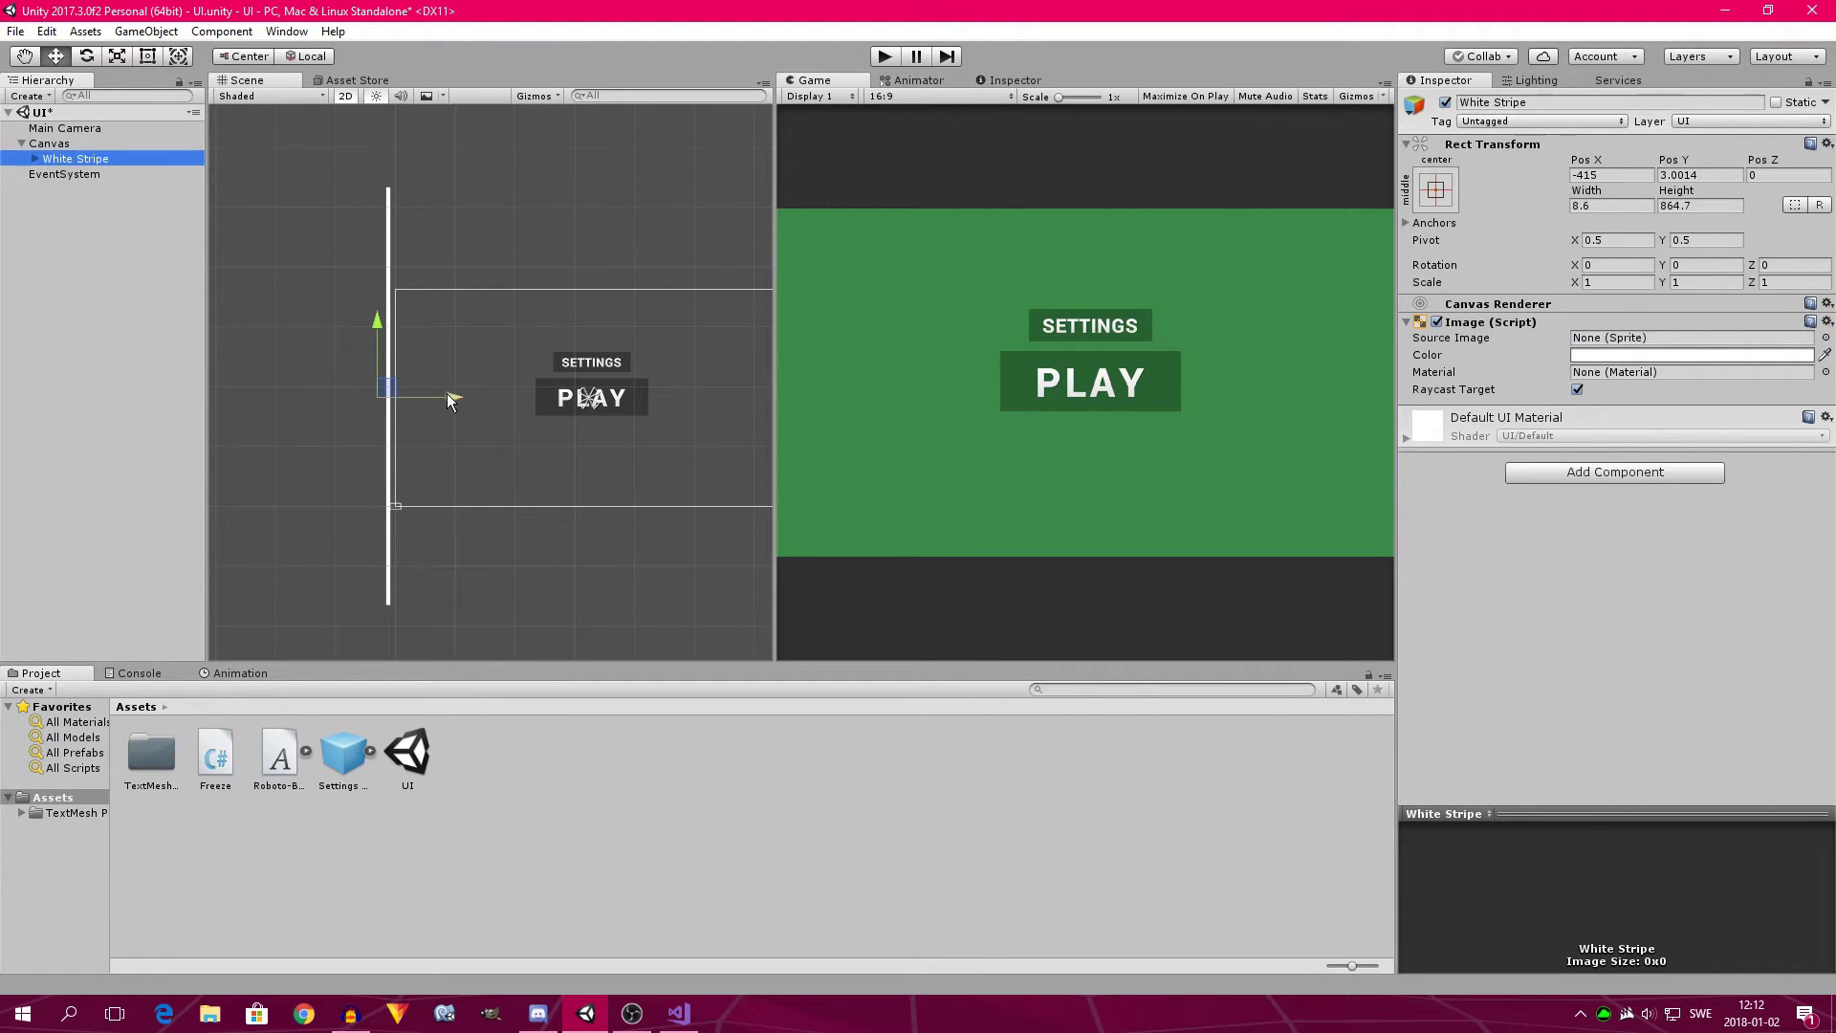
# Test sliding White Stripe horizontally in edit mode and undo it, and repeat the slide in play mode before stopping the game.
pyautogui.moveTo(448, 402); pyautogui.dragTo(193, 378)
pyautogui.hotkey('ctrl', 'z')
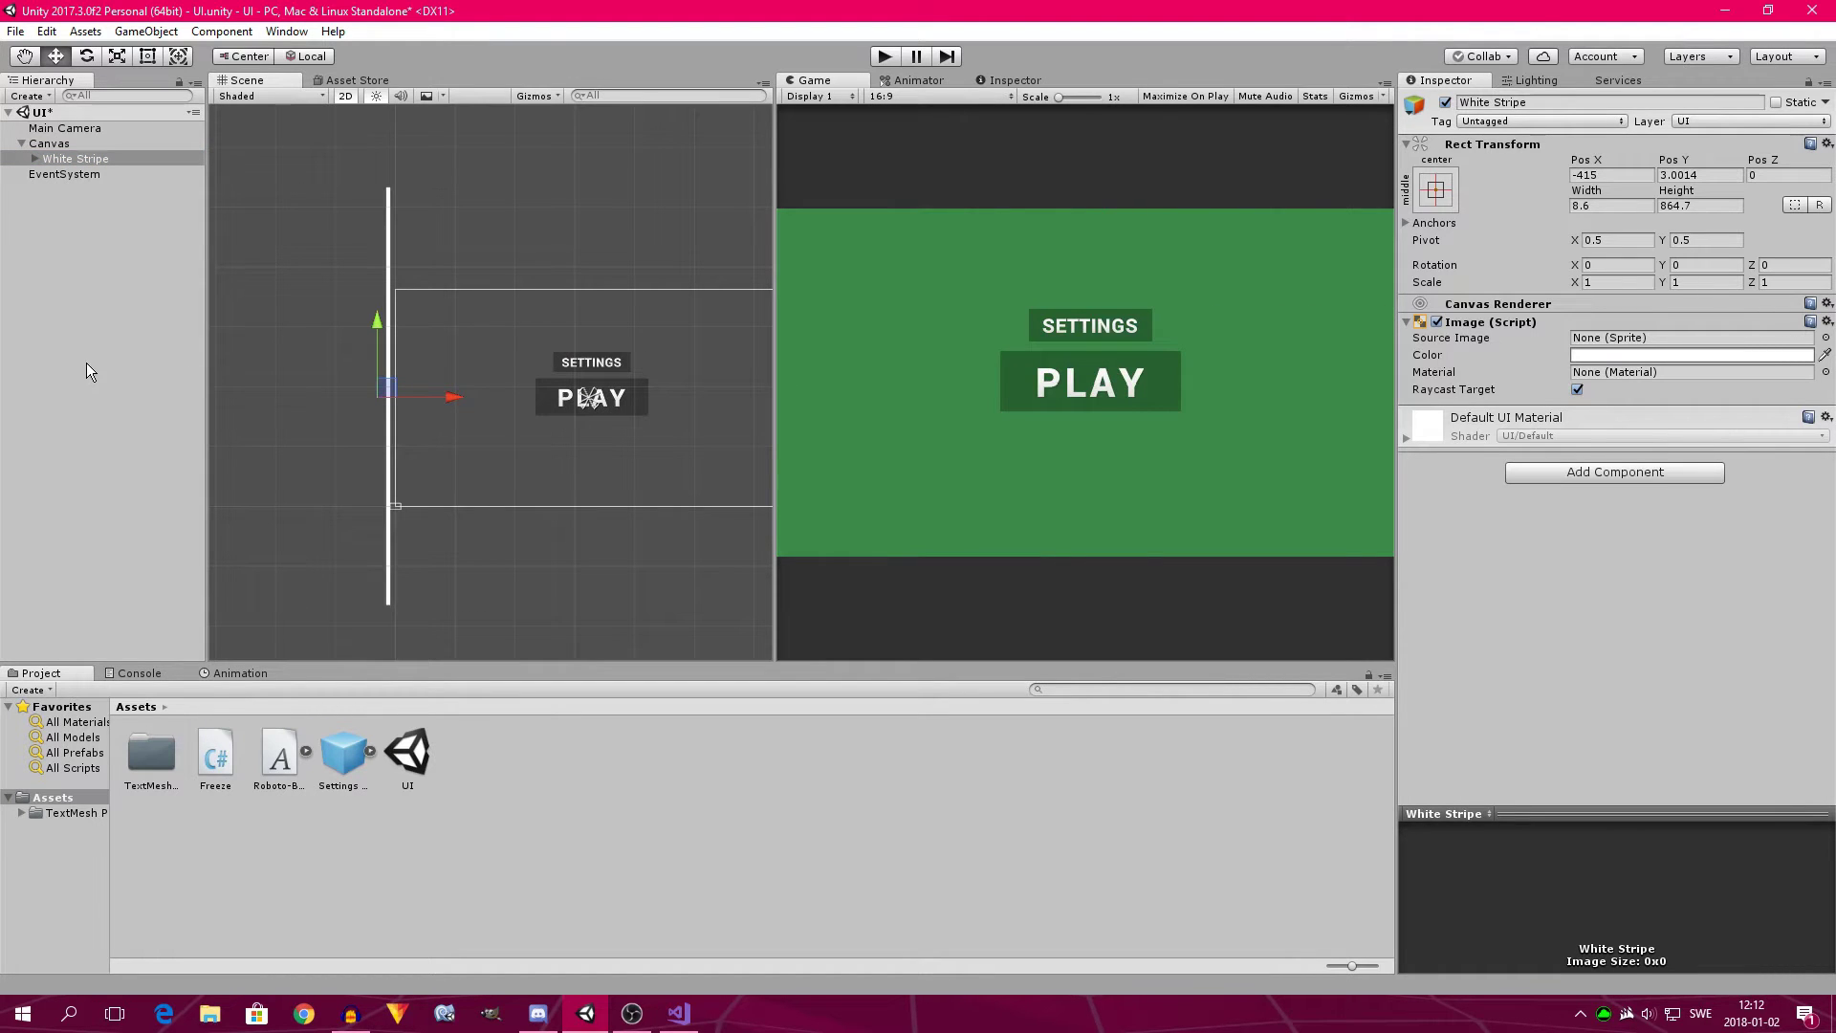
pyautogui.click(888, 57)
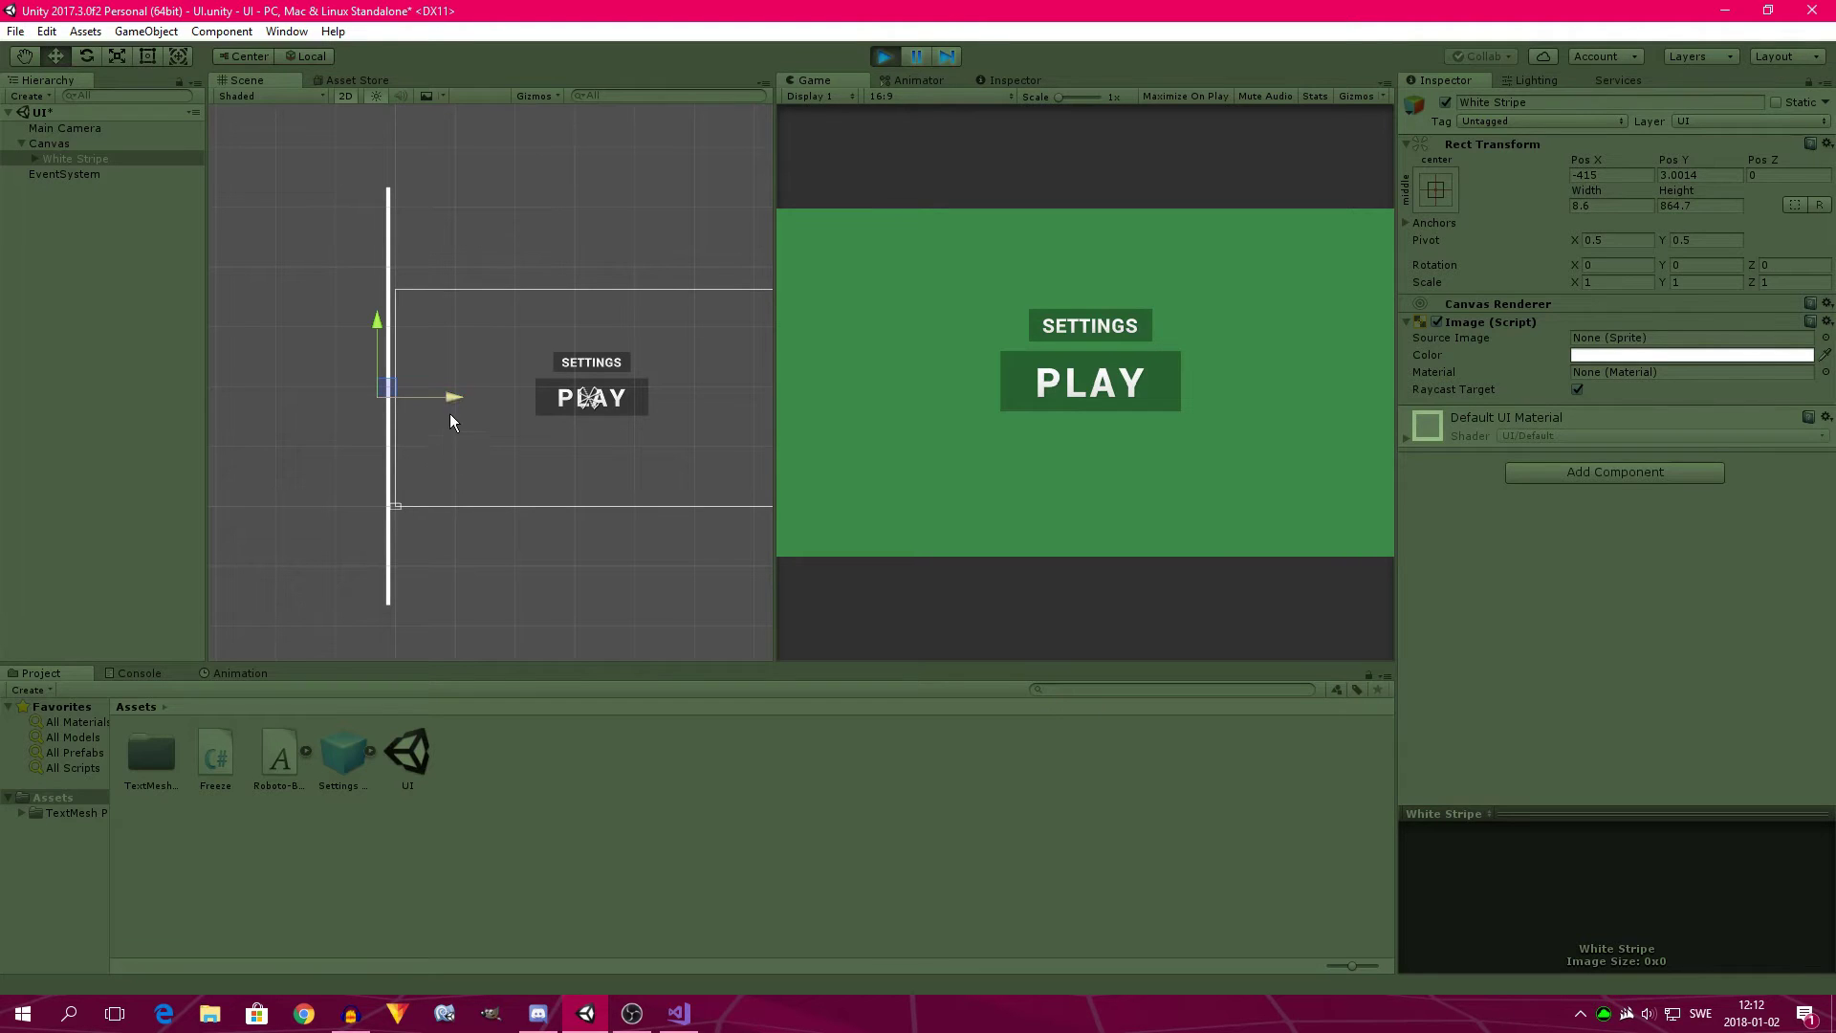
pyautogui.moveTo(453, 398); pyautogui.dragTo(652, 415)
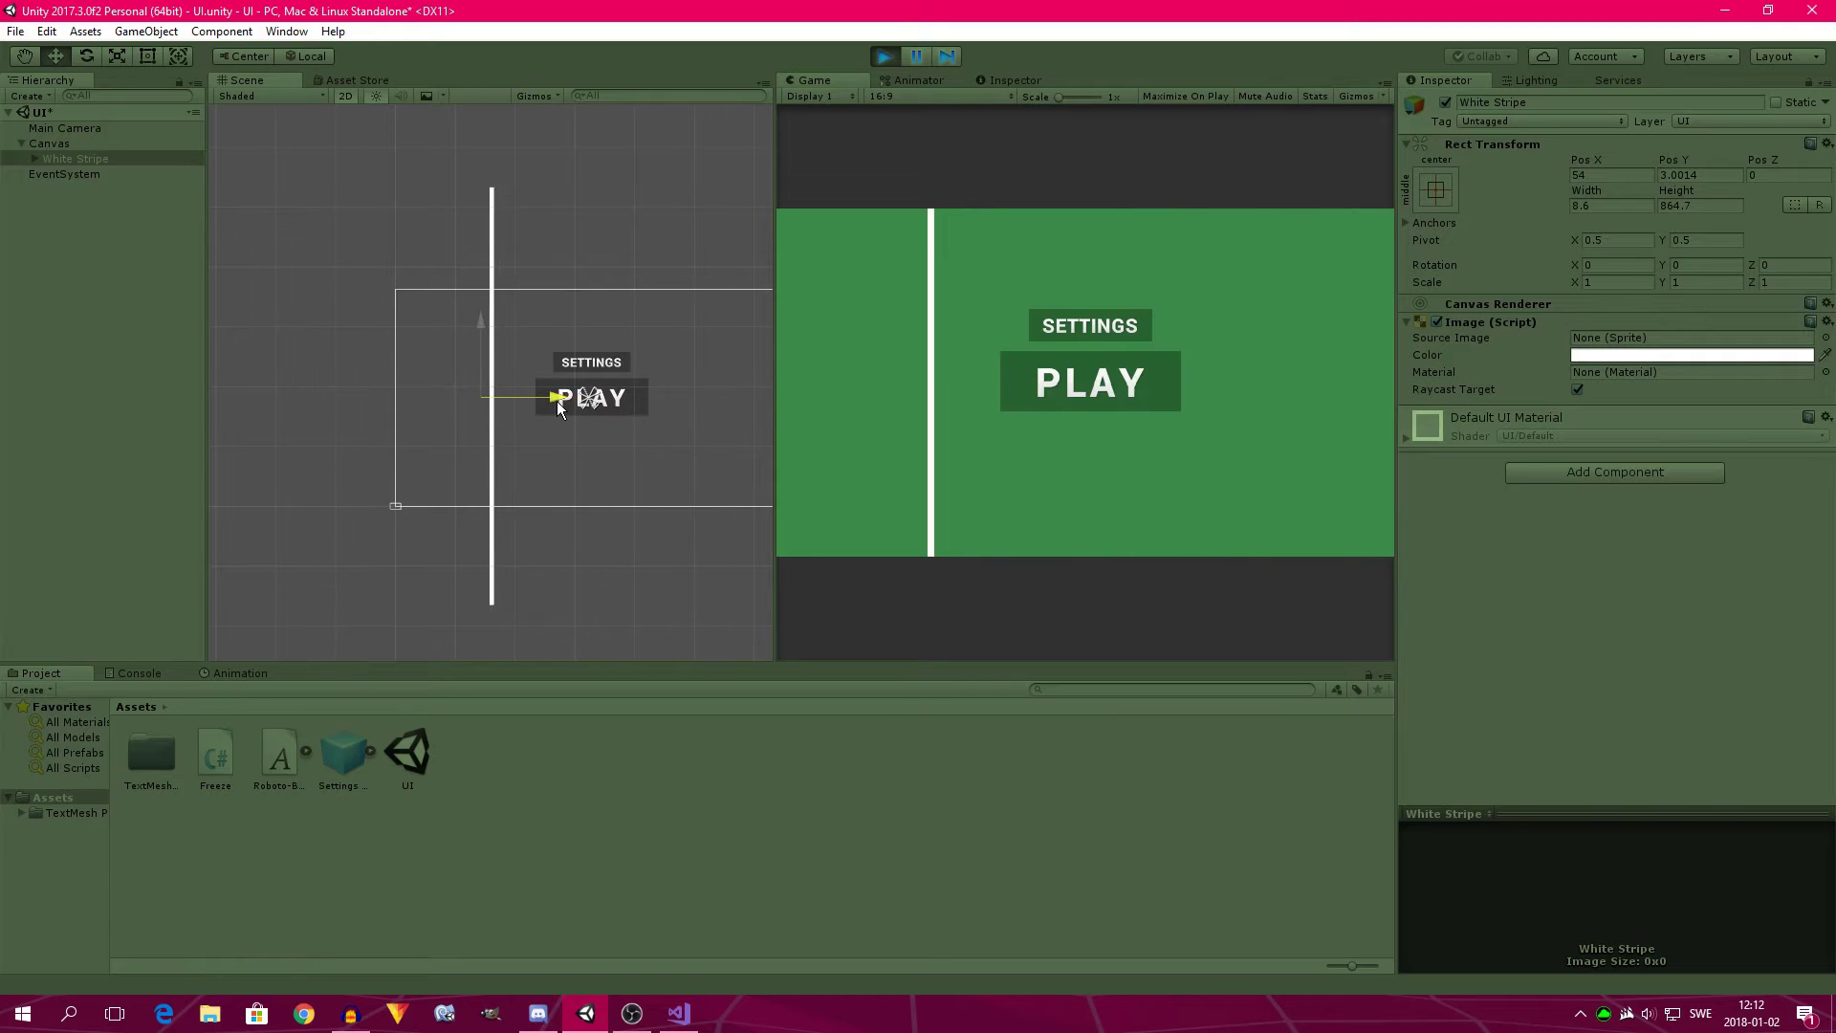
pyautogui.click(885, 56)
# Attach the Freeze script to the Settings Menu's Background top, Background bottom and Back Menu Button.
pyautogui.click(95, 205)
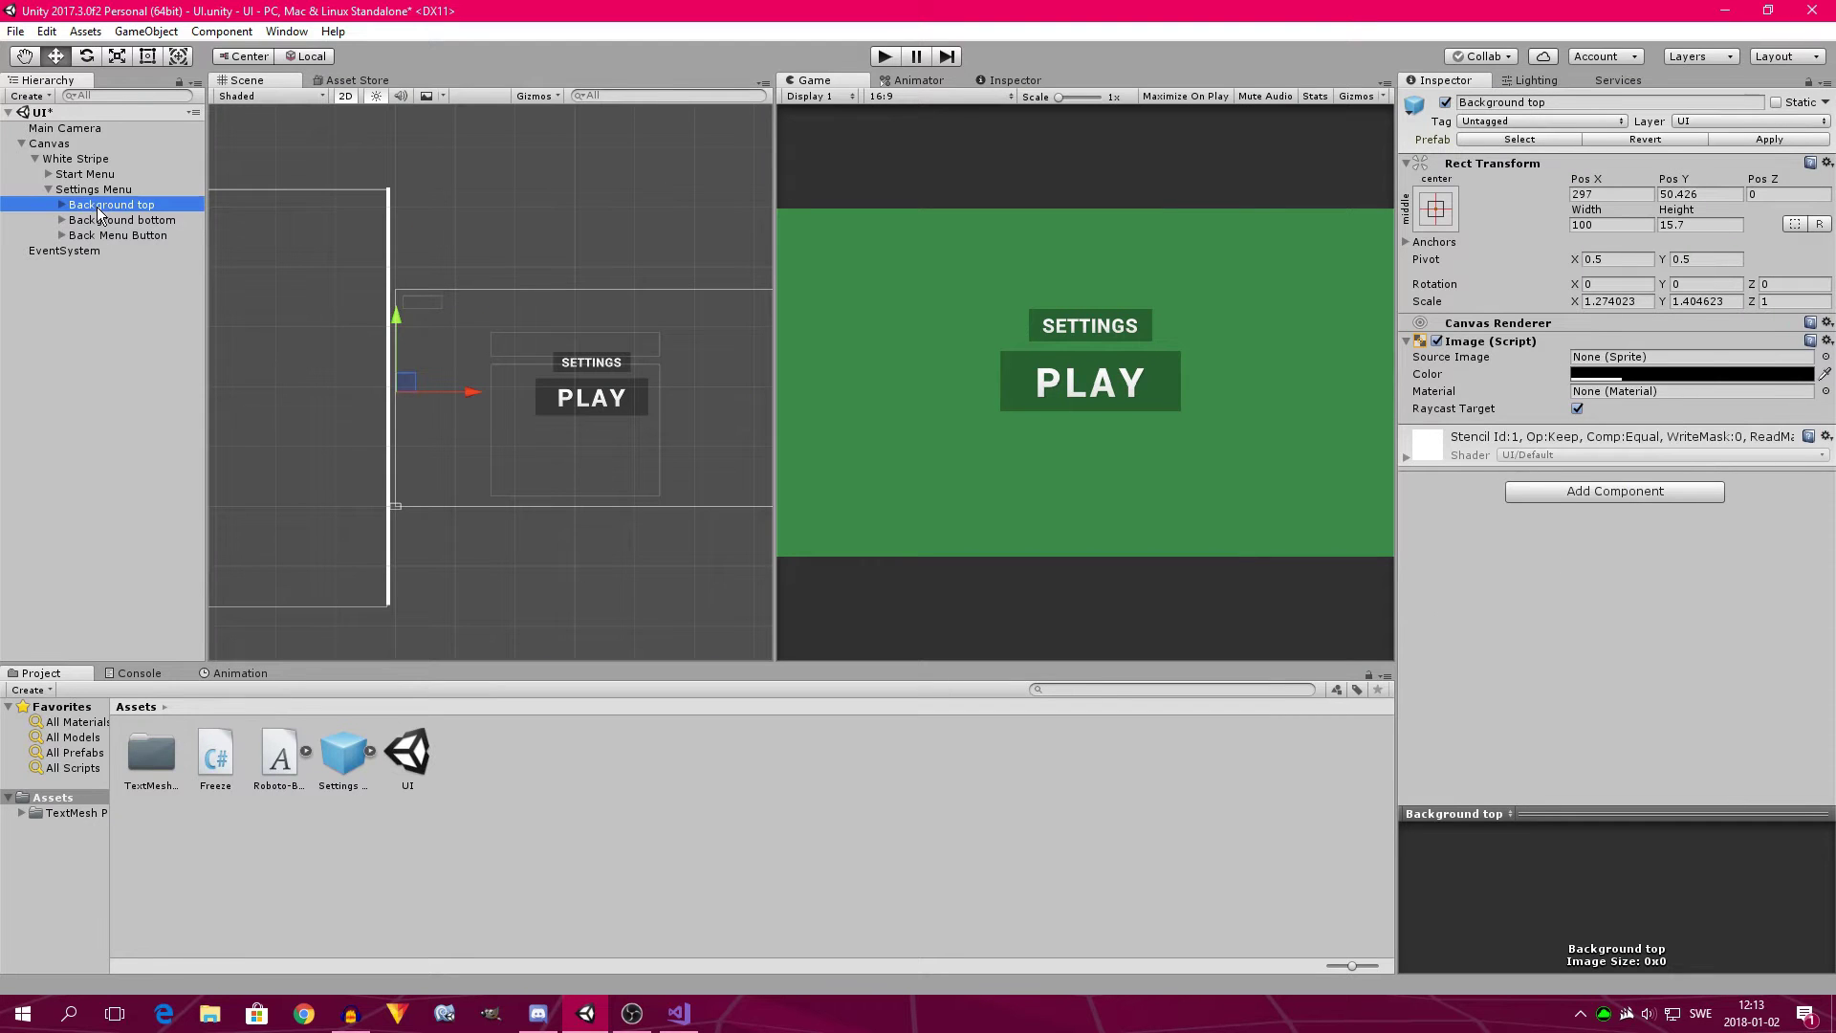
pyautogui.click(105, 220)
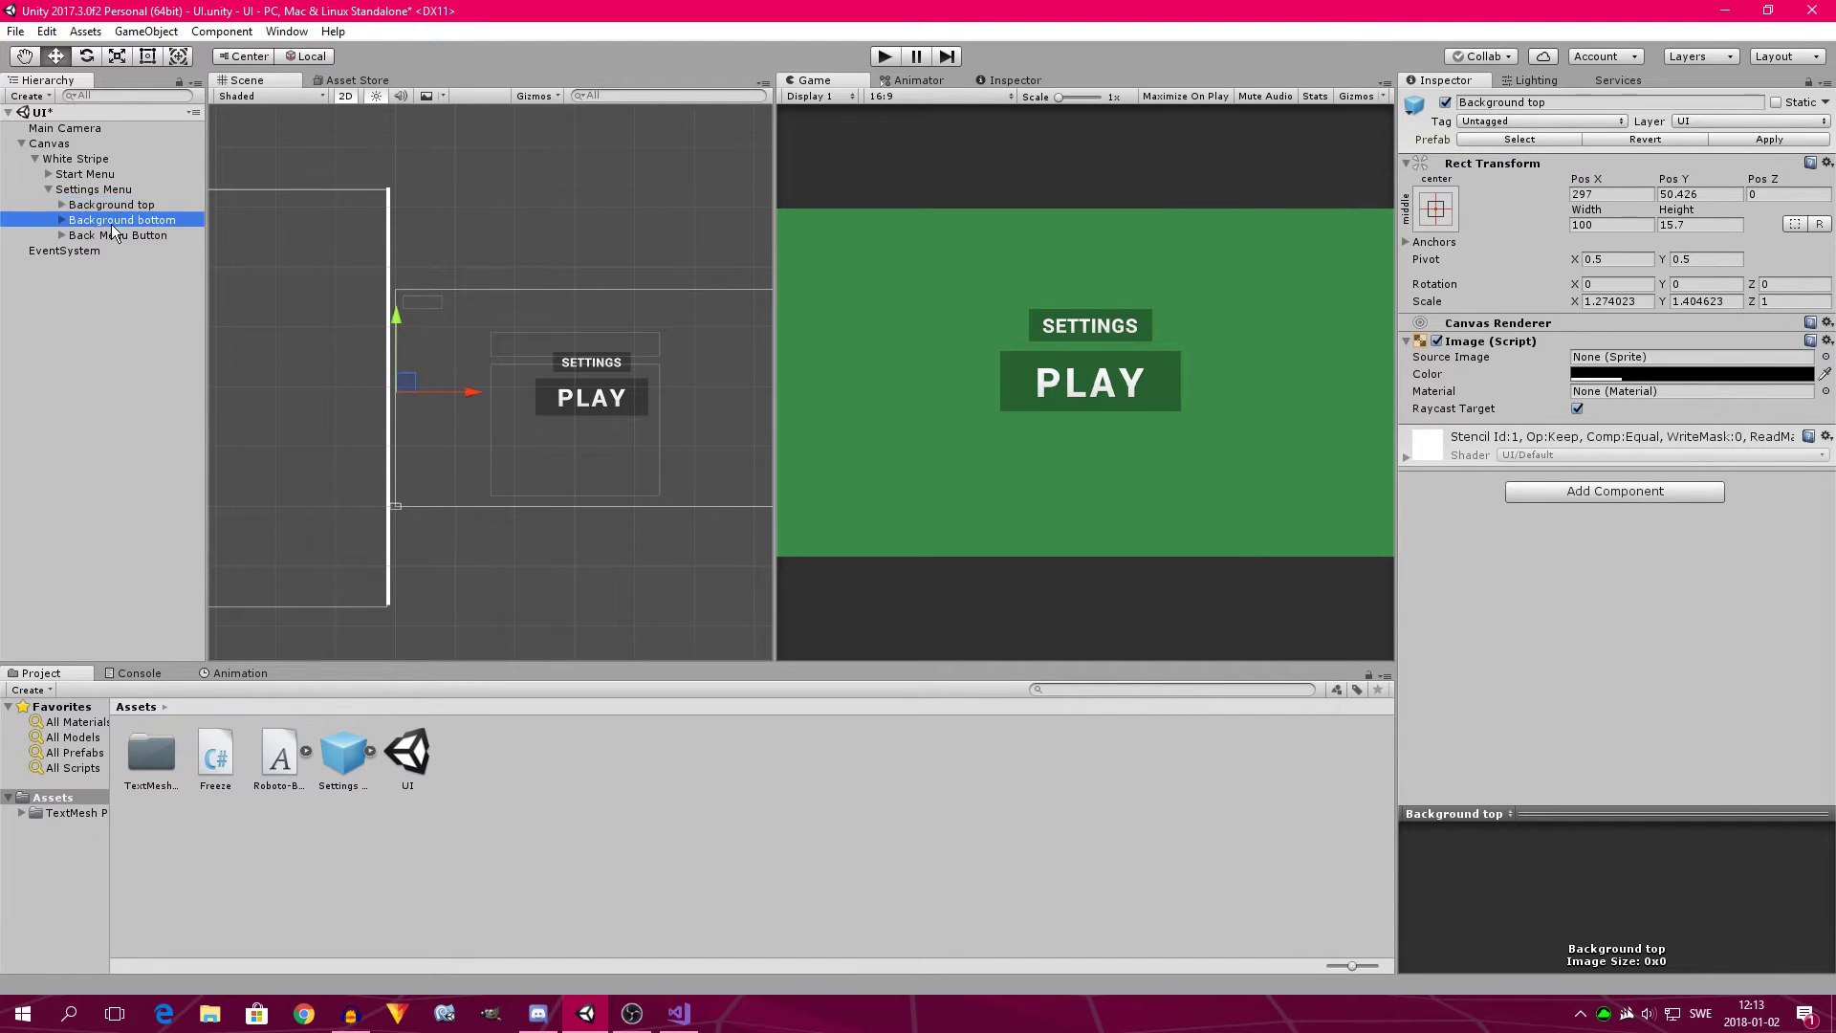
pyautogui.click(107, 234)
pyautogui.click(106, 220)
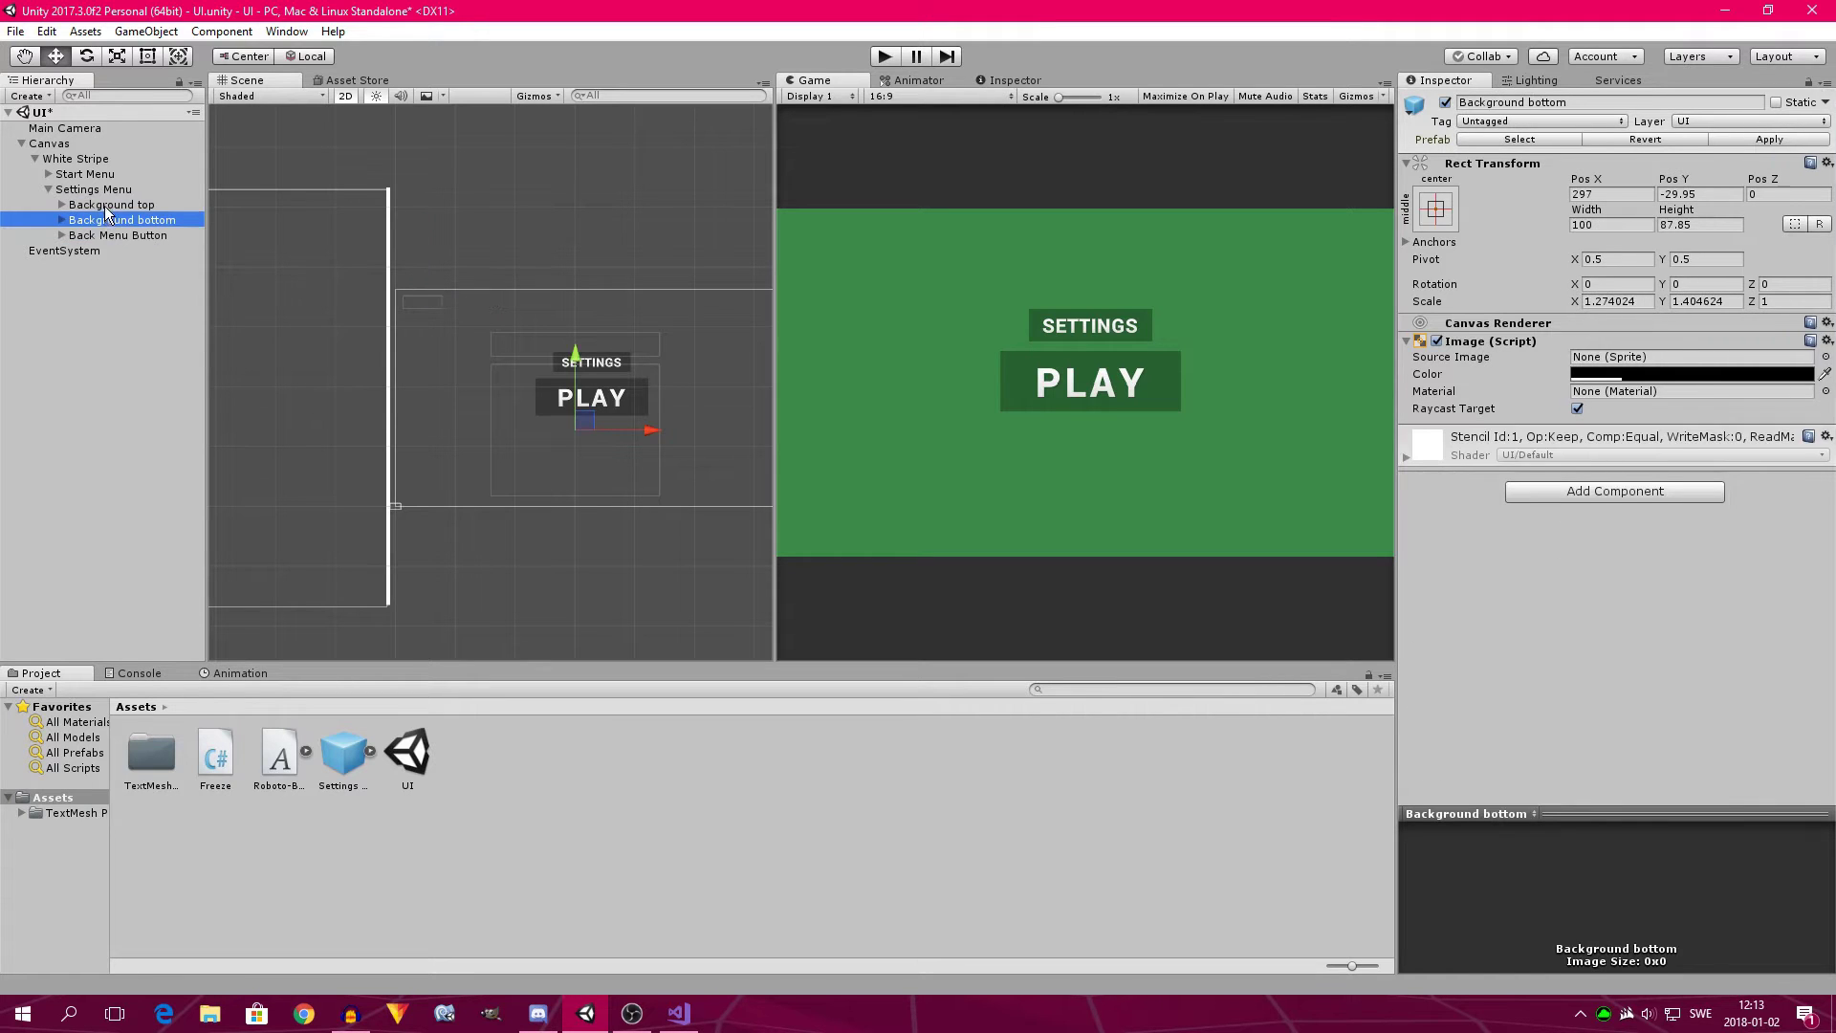
pyautogui.click(106, 204)
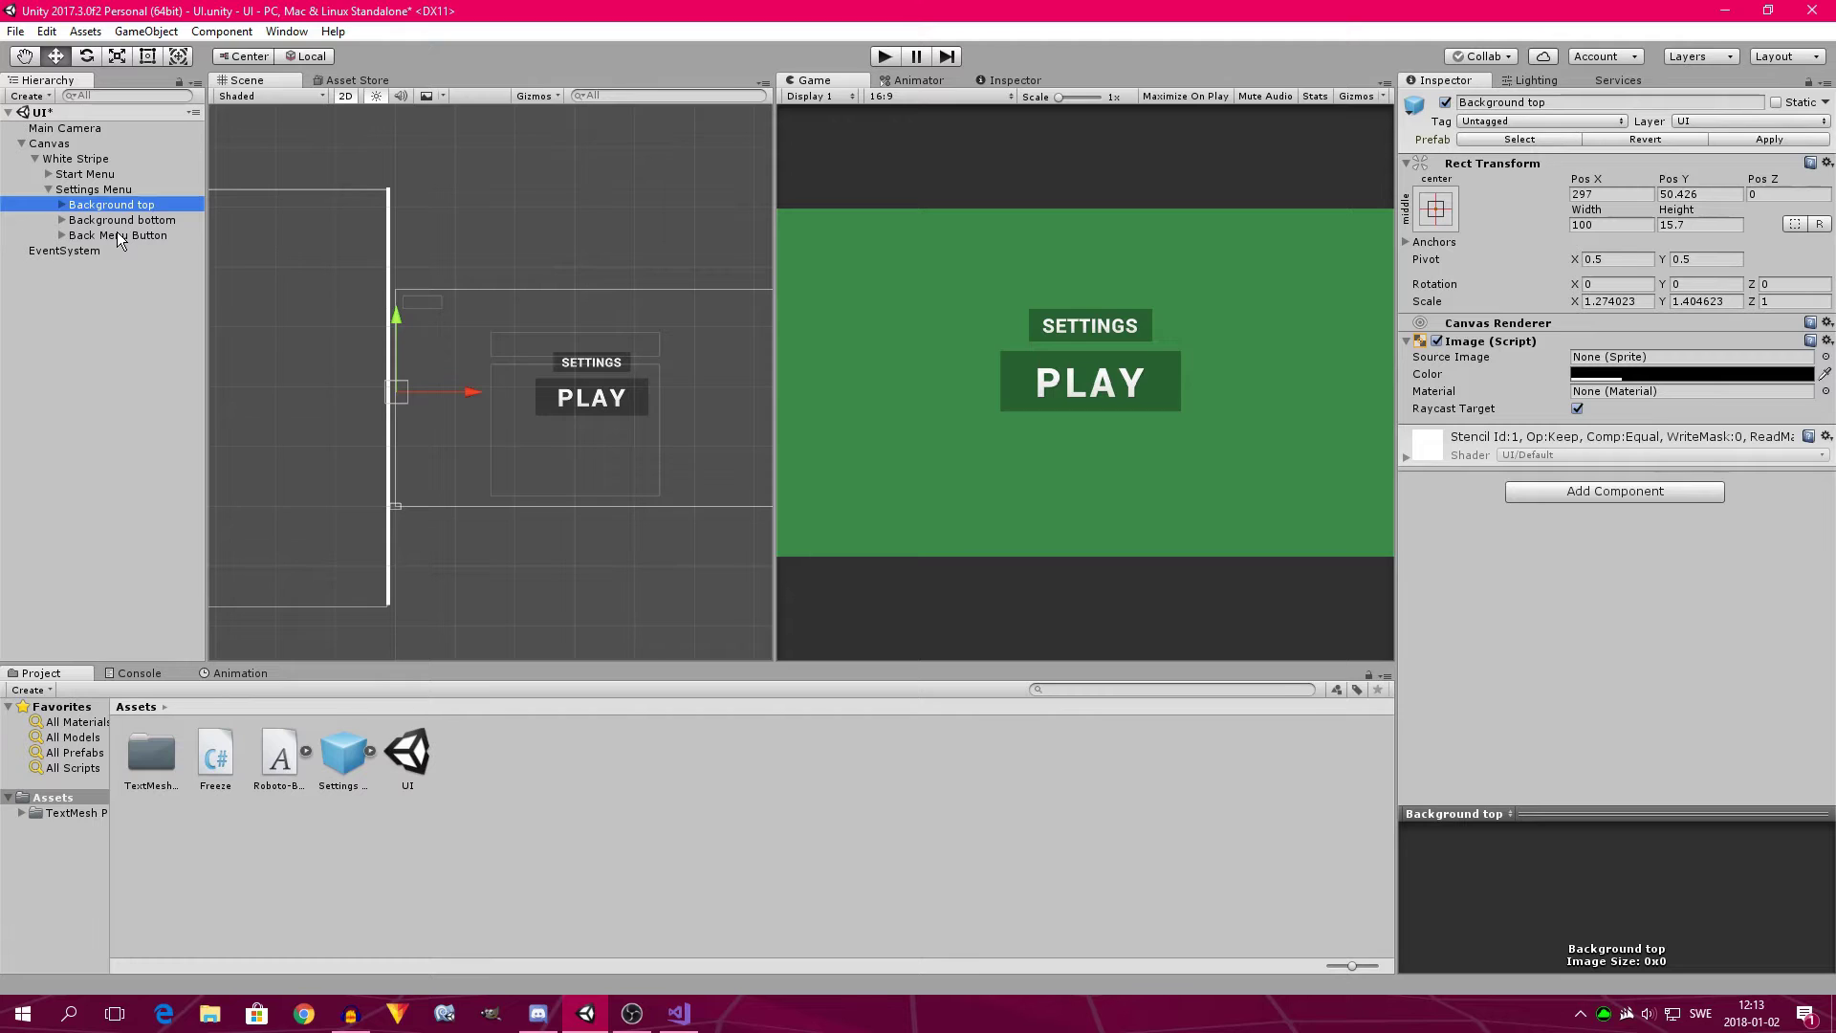
pyautogui.keyDown('shift'); pyautogui.click(118, 235); pyautogui.keyUp('shift')
pyautogui.moveTo(216, 757); pyautogui.dragTo(1415, 669)
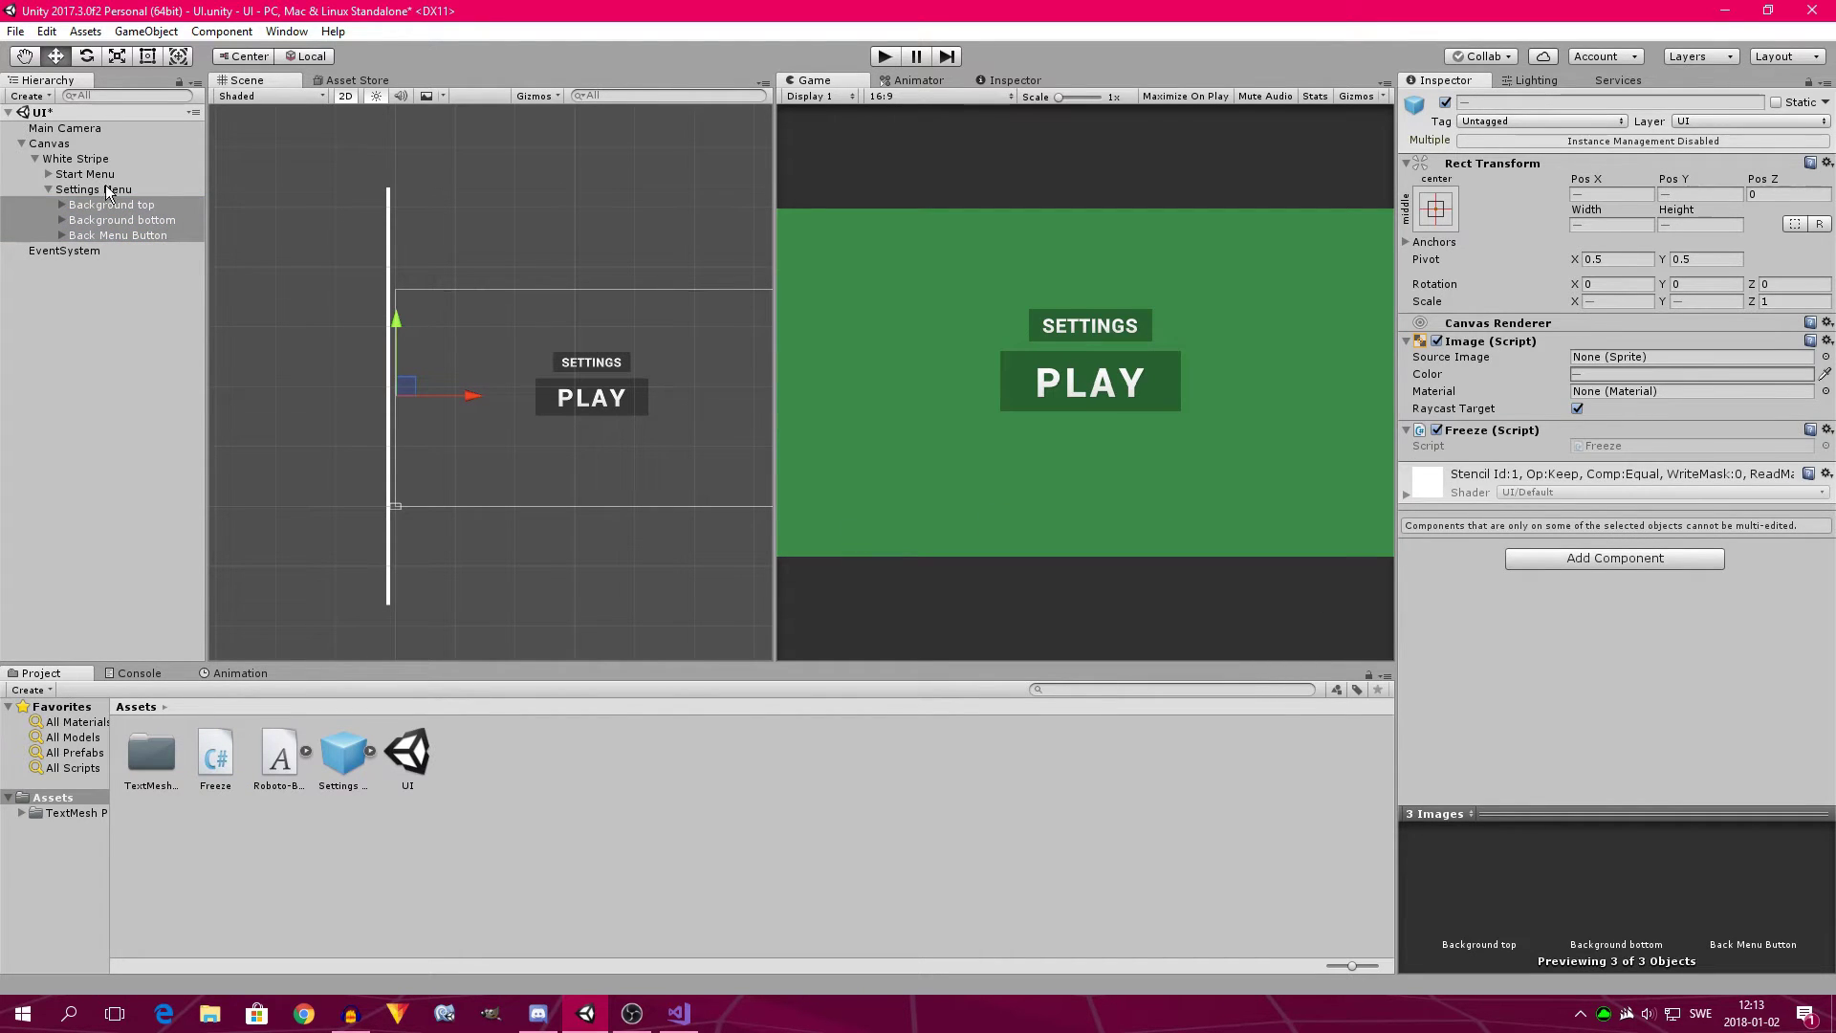
# Collapse Settings Menu, select White Stripe, and test sliding it horizontally in play mode before stopping the game.
pyautogui.click(48, 190)
pyautogui.click(74, 159)
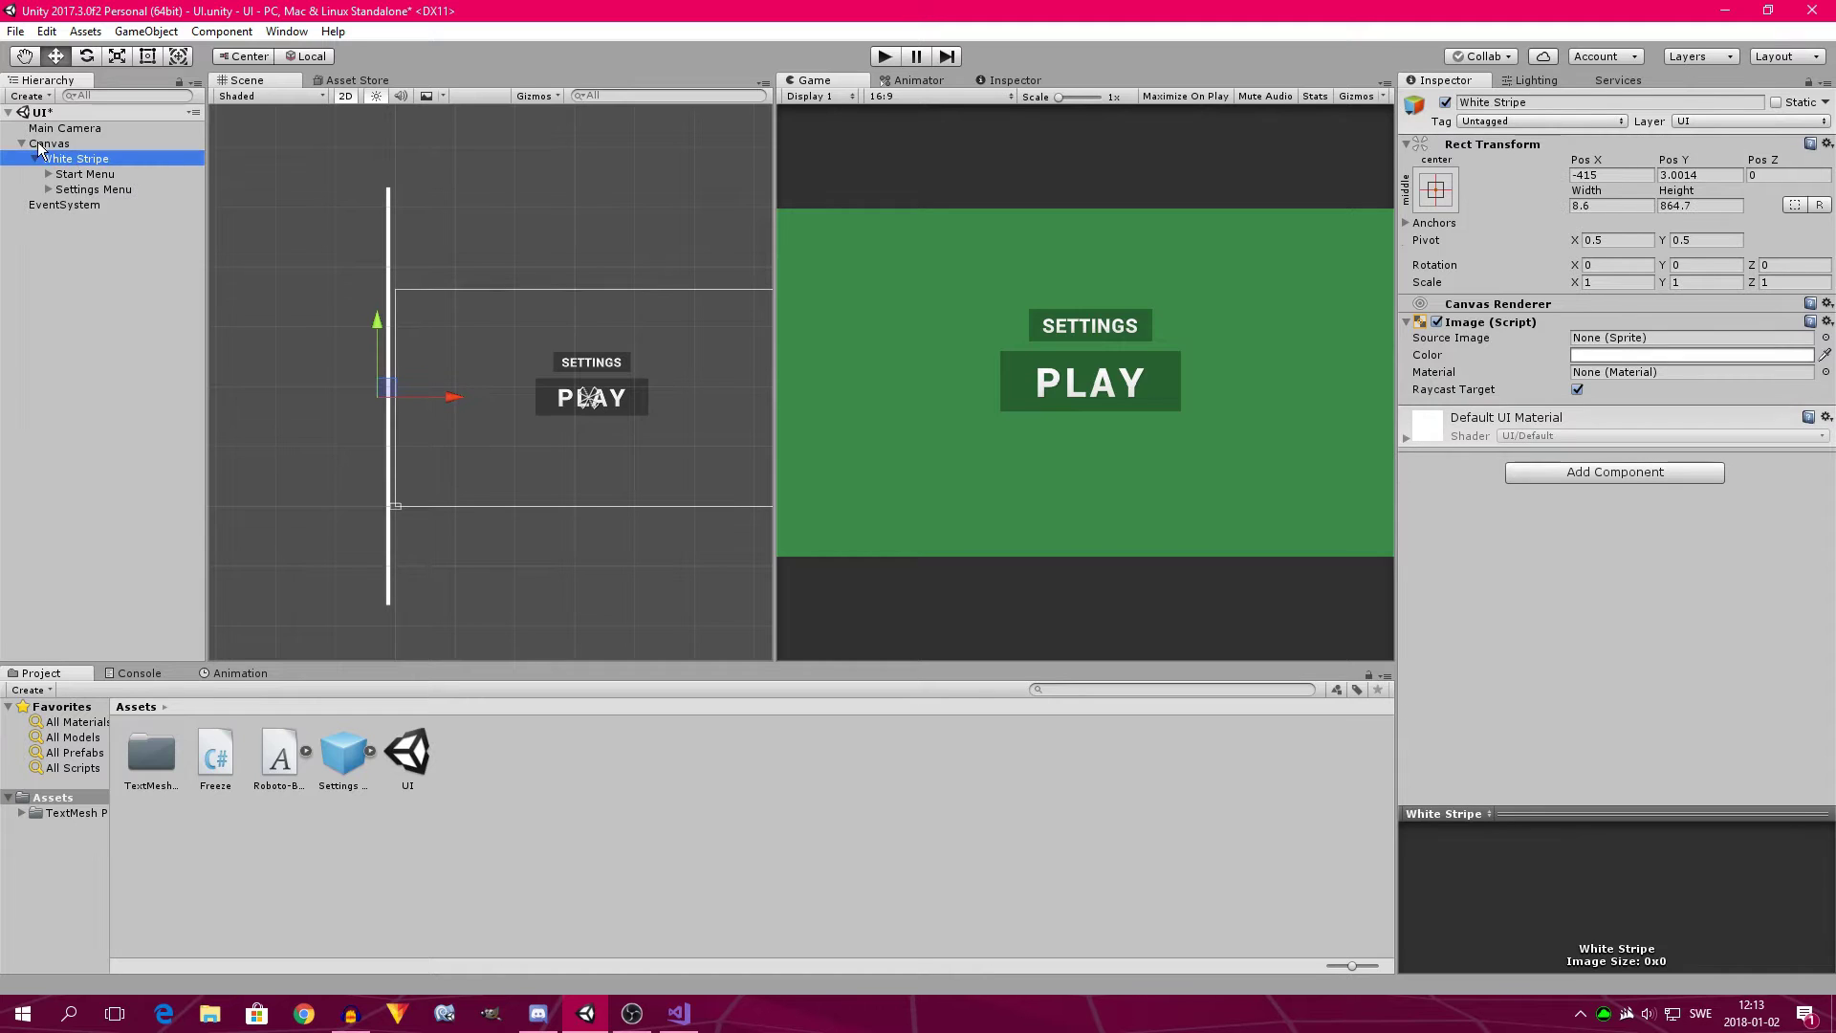
pyautogui.click(884, 55)
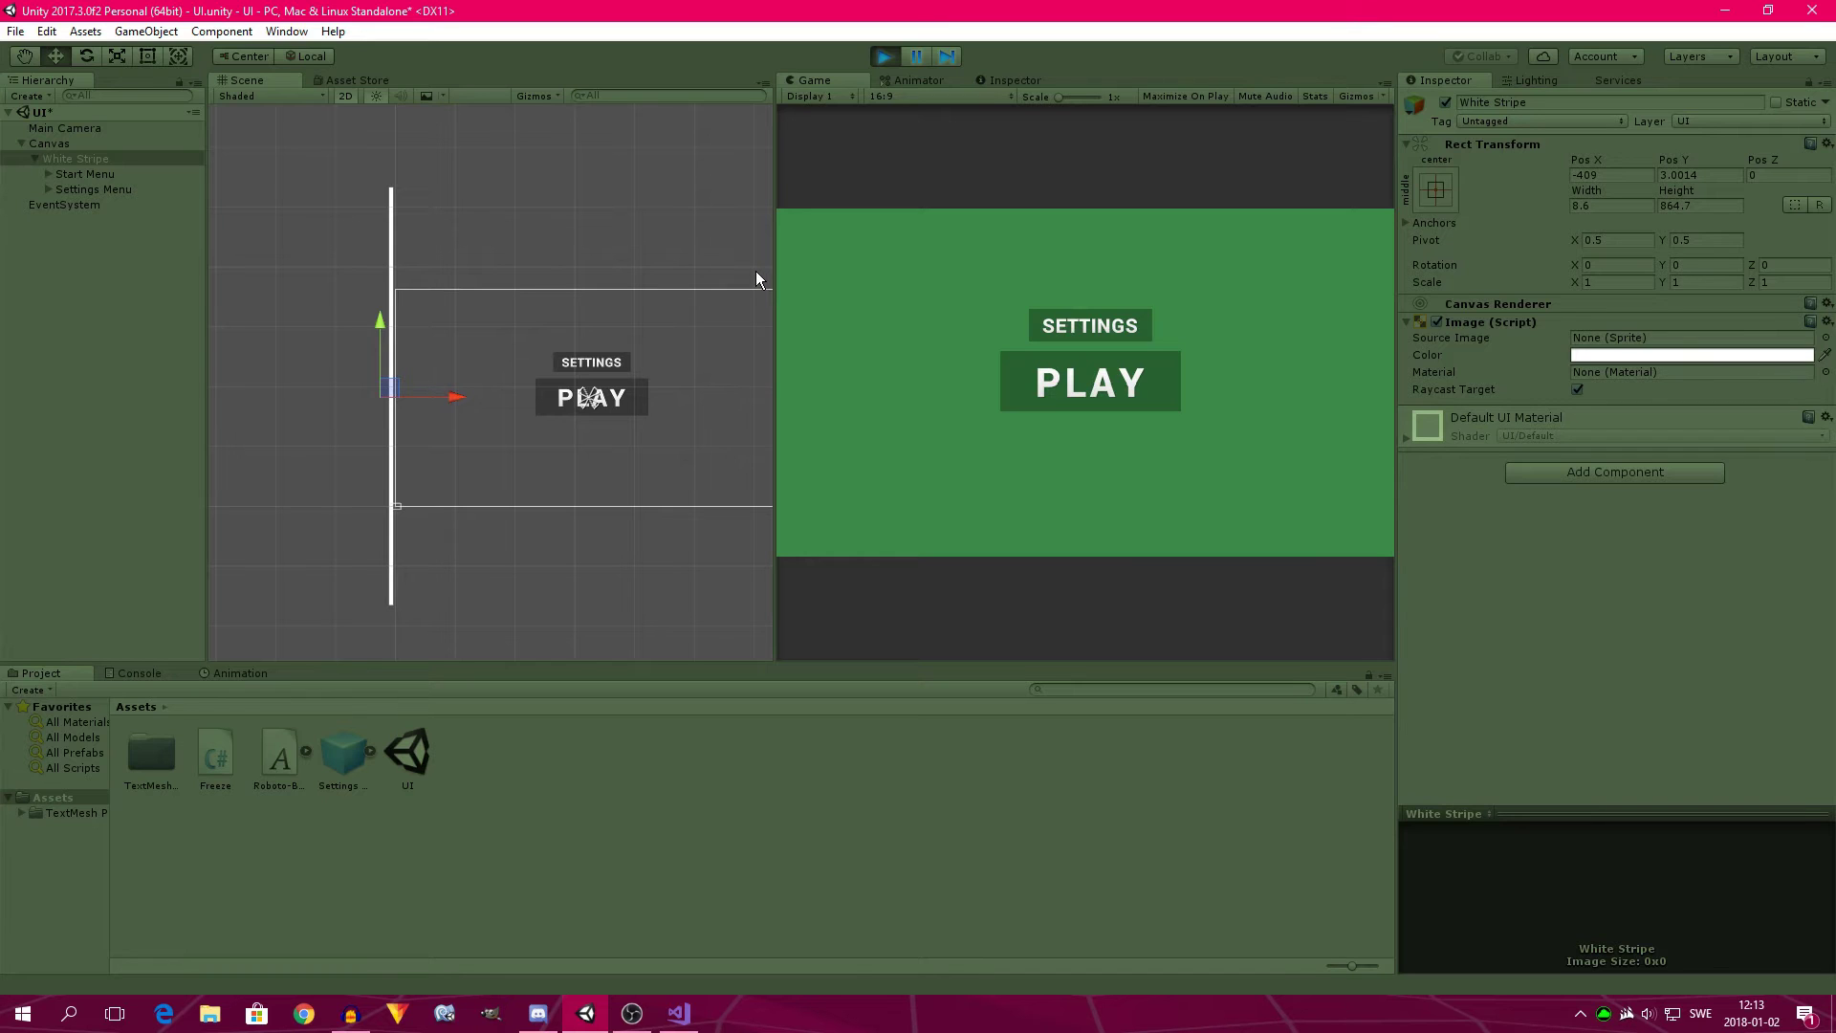
pyautogui.click(884, 55)
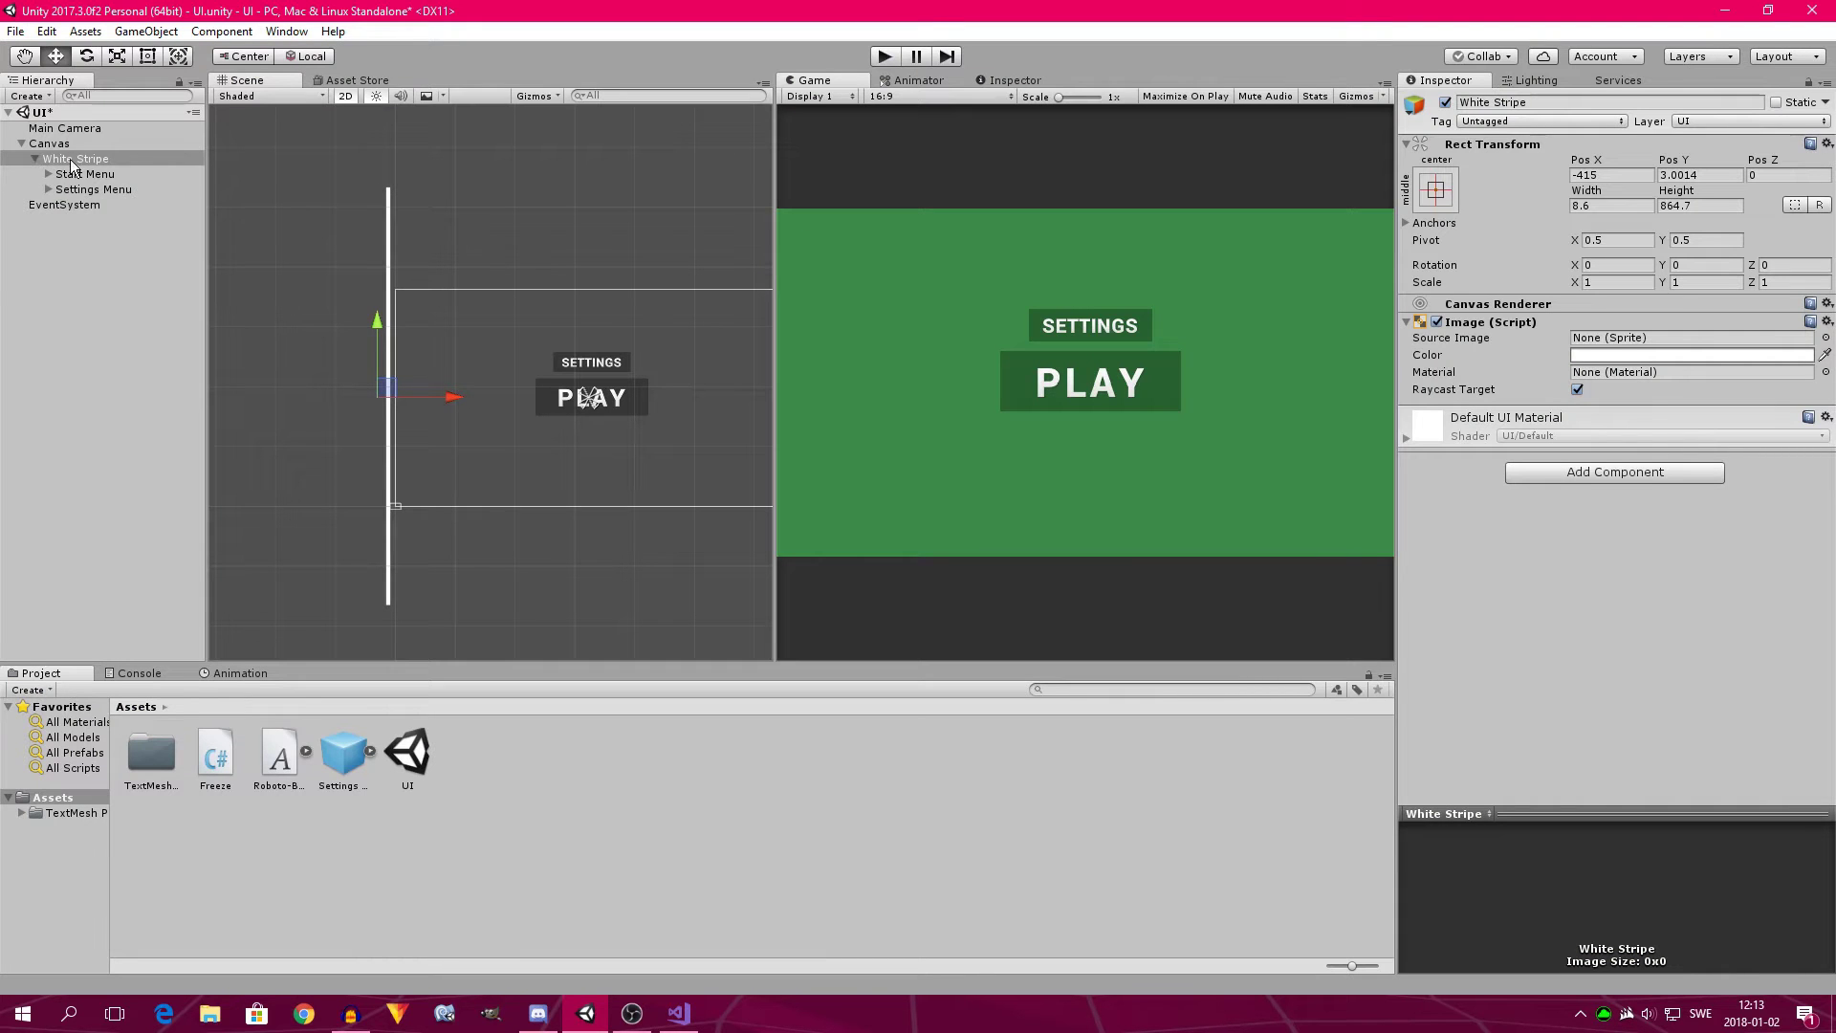
# Add an Animator component to the White Stripe object.
pyautogui.click(77, 159)
pyautogui.click(1663, 479)
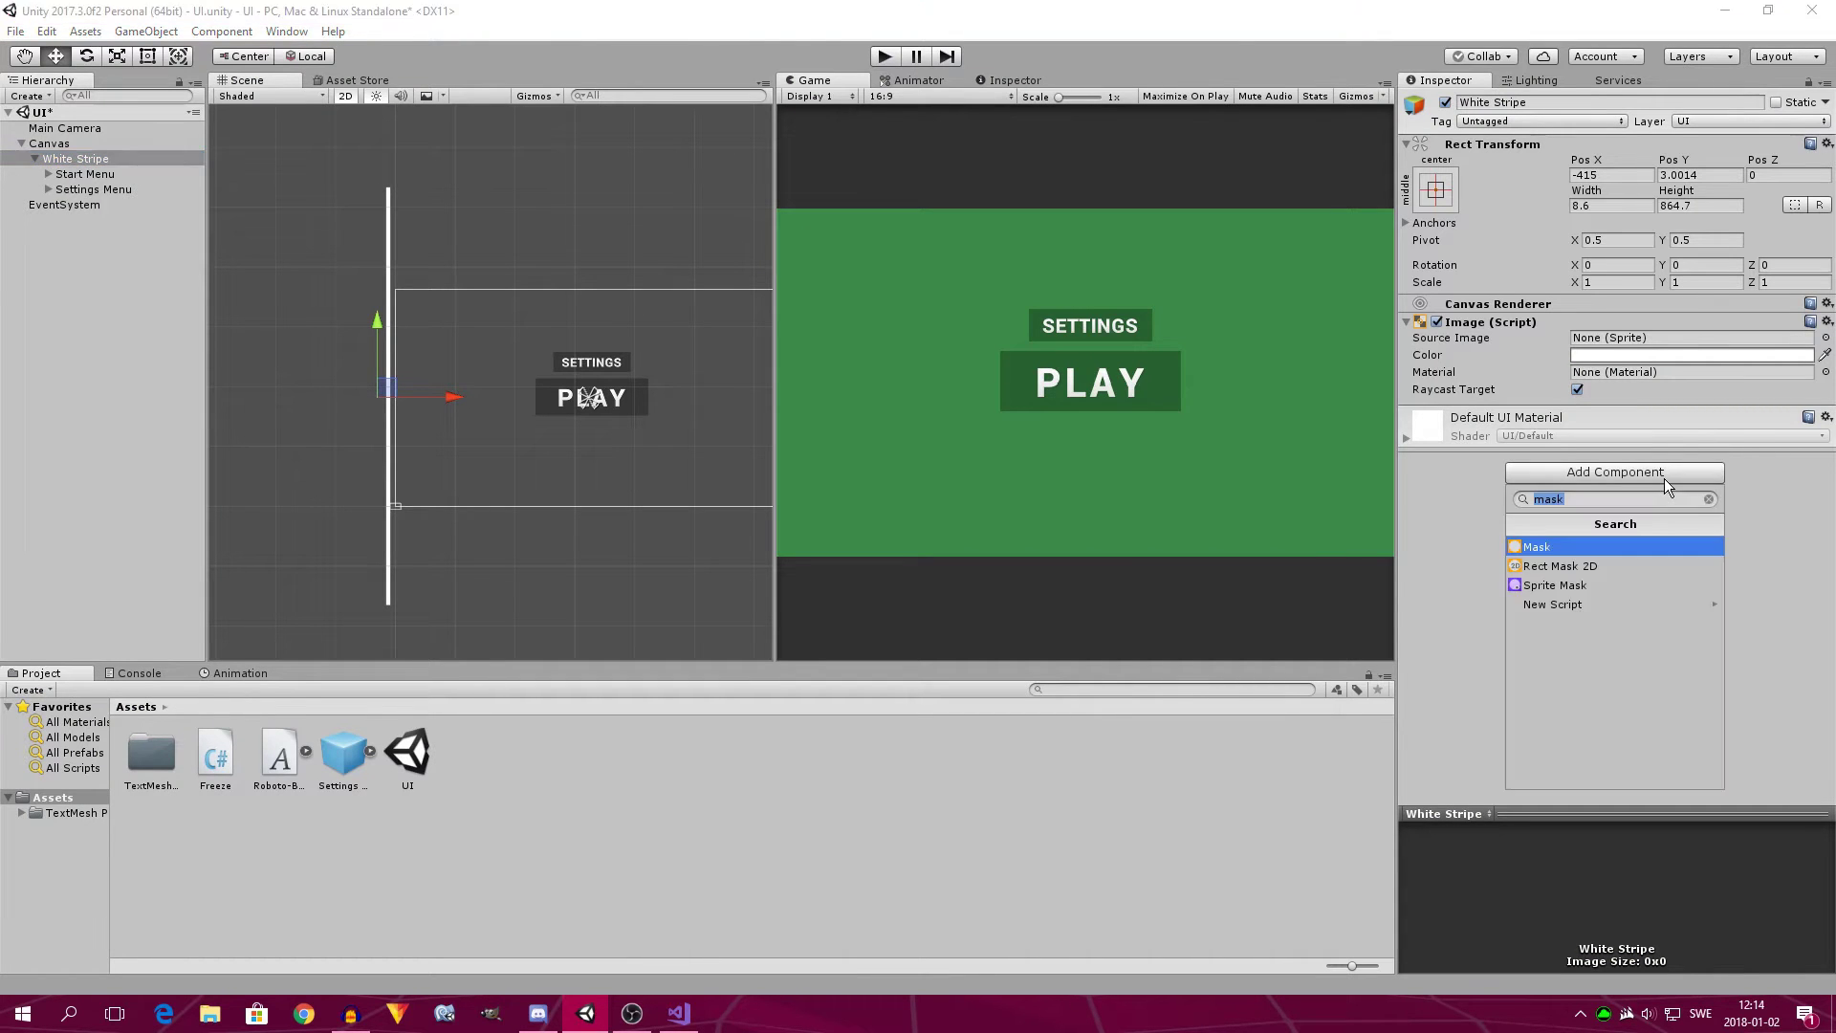
pyautogui.write('animator')
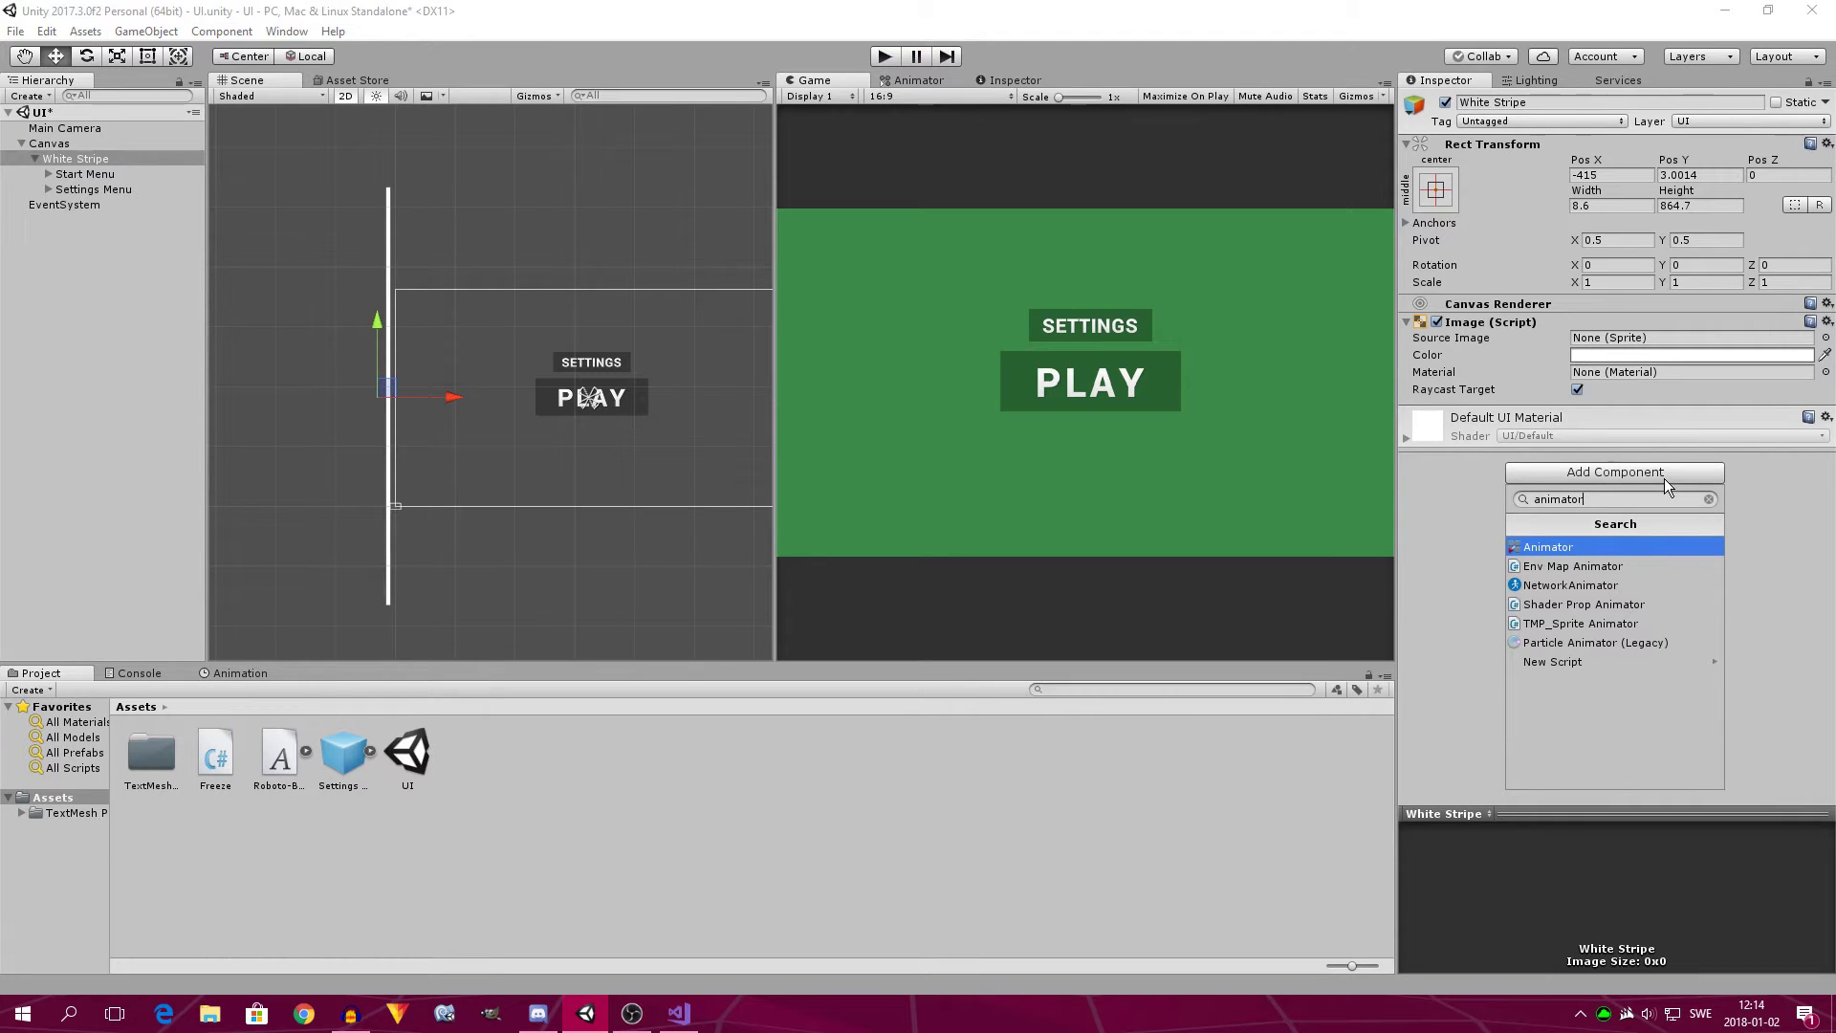
pyautogui.press('Return')
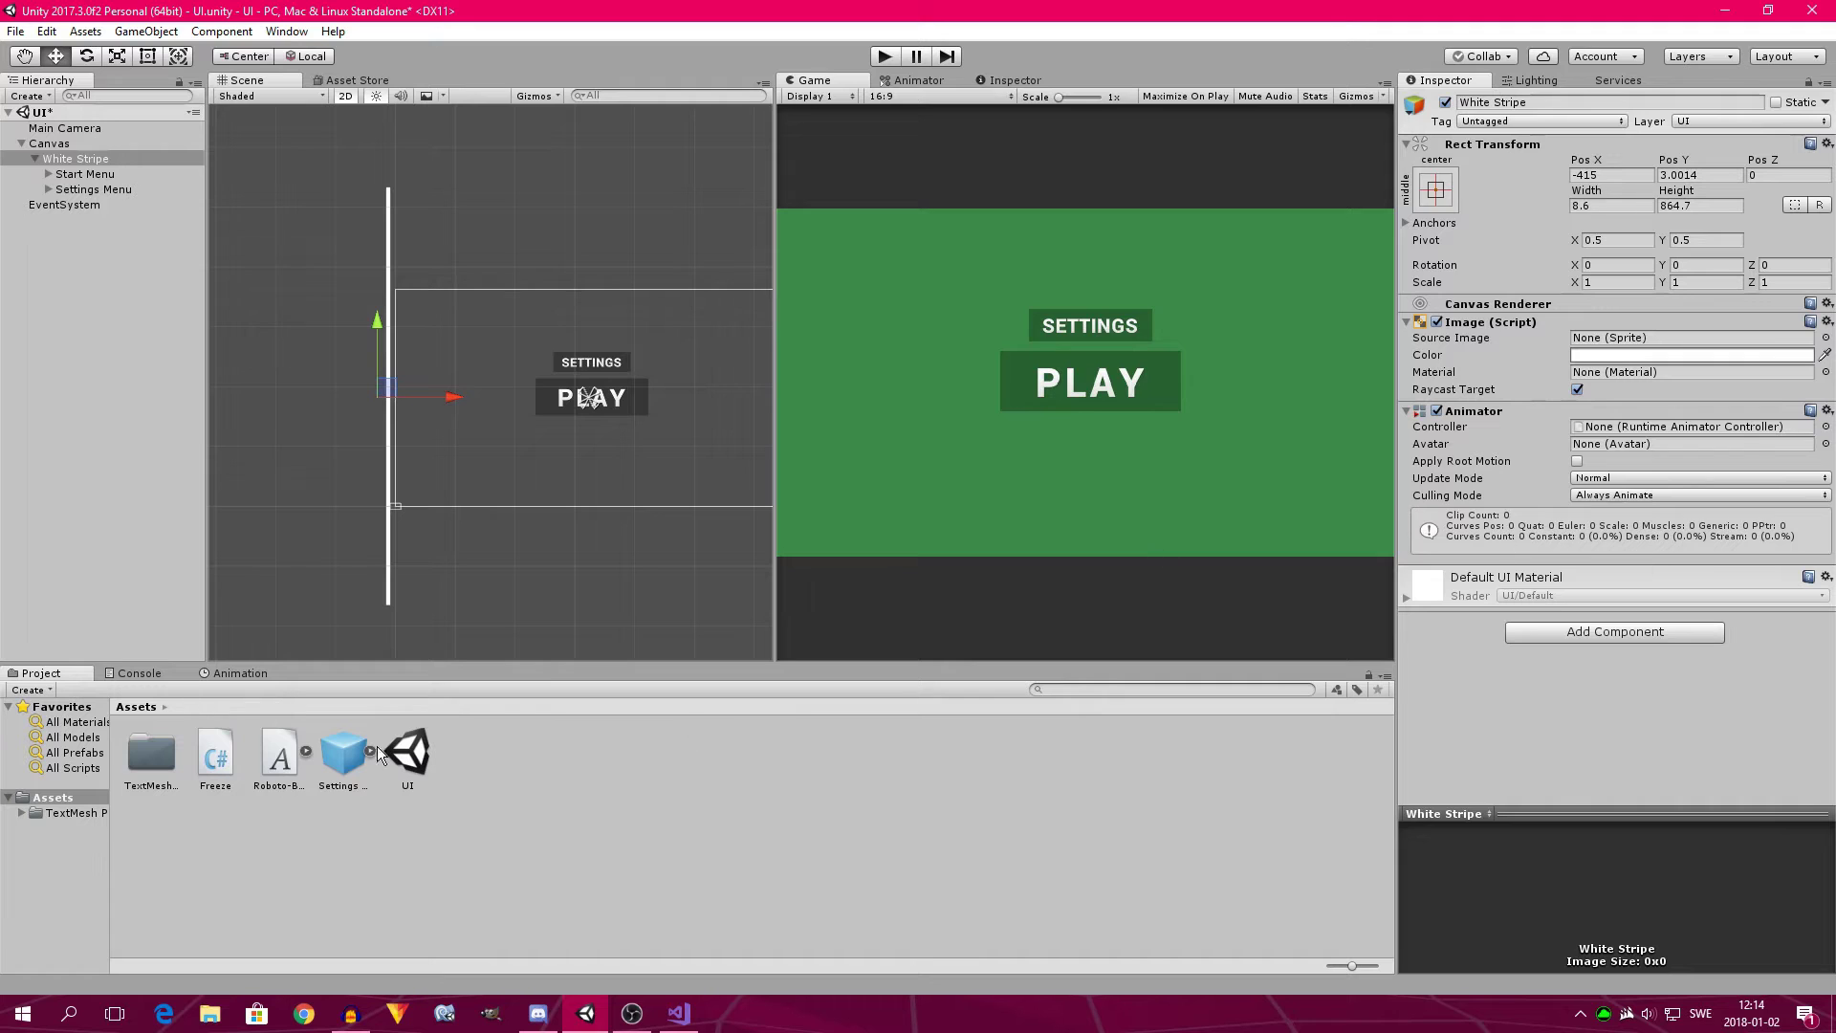
# Create an Animator Controller named White Stripe Animator in the Assets folder and open its state graph.
pyautogui.rightClick(708, 766)
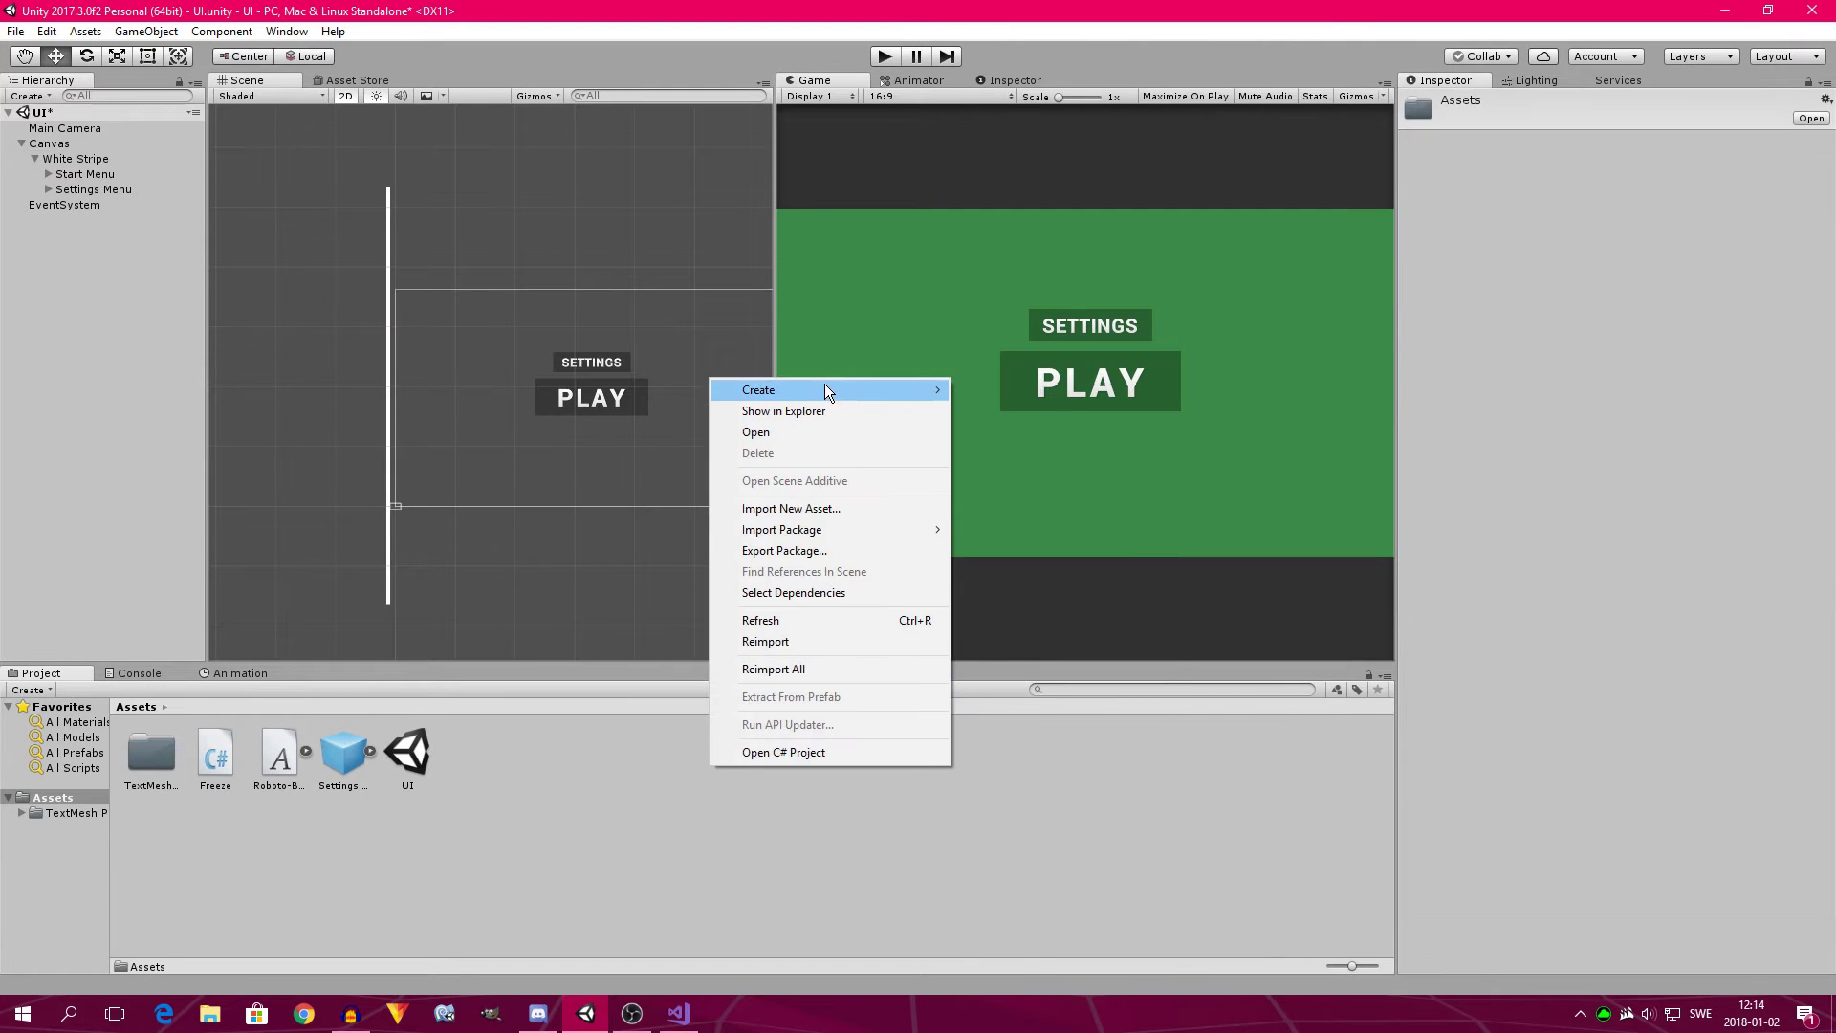
pyautogui.moveTo(824, 383)
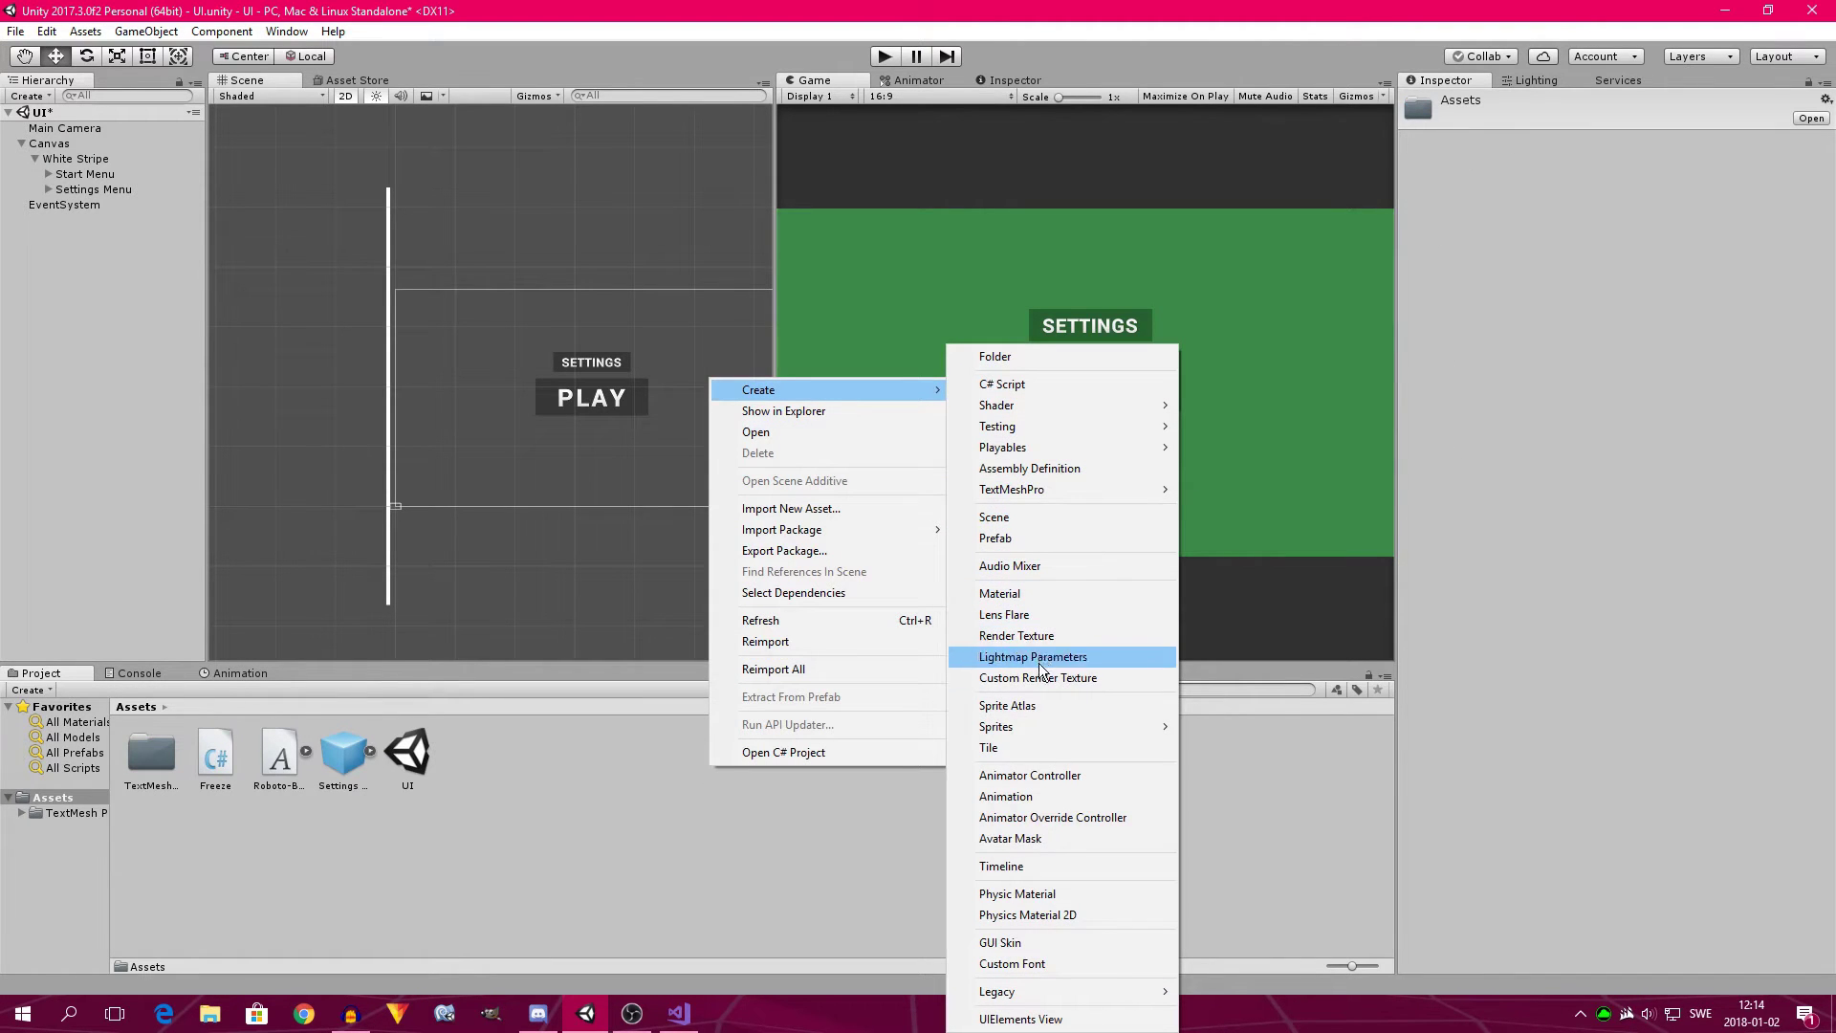
pyautogui.click(1051, 775)
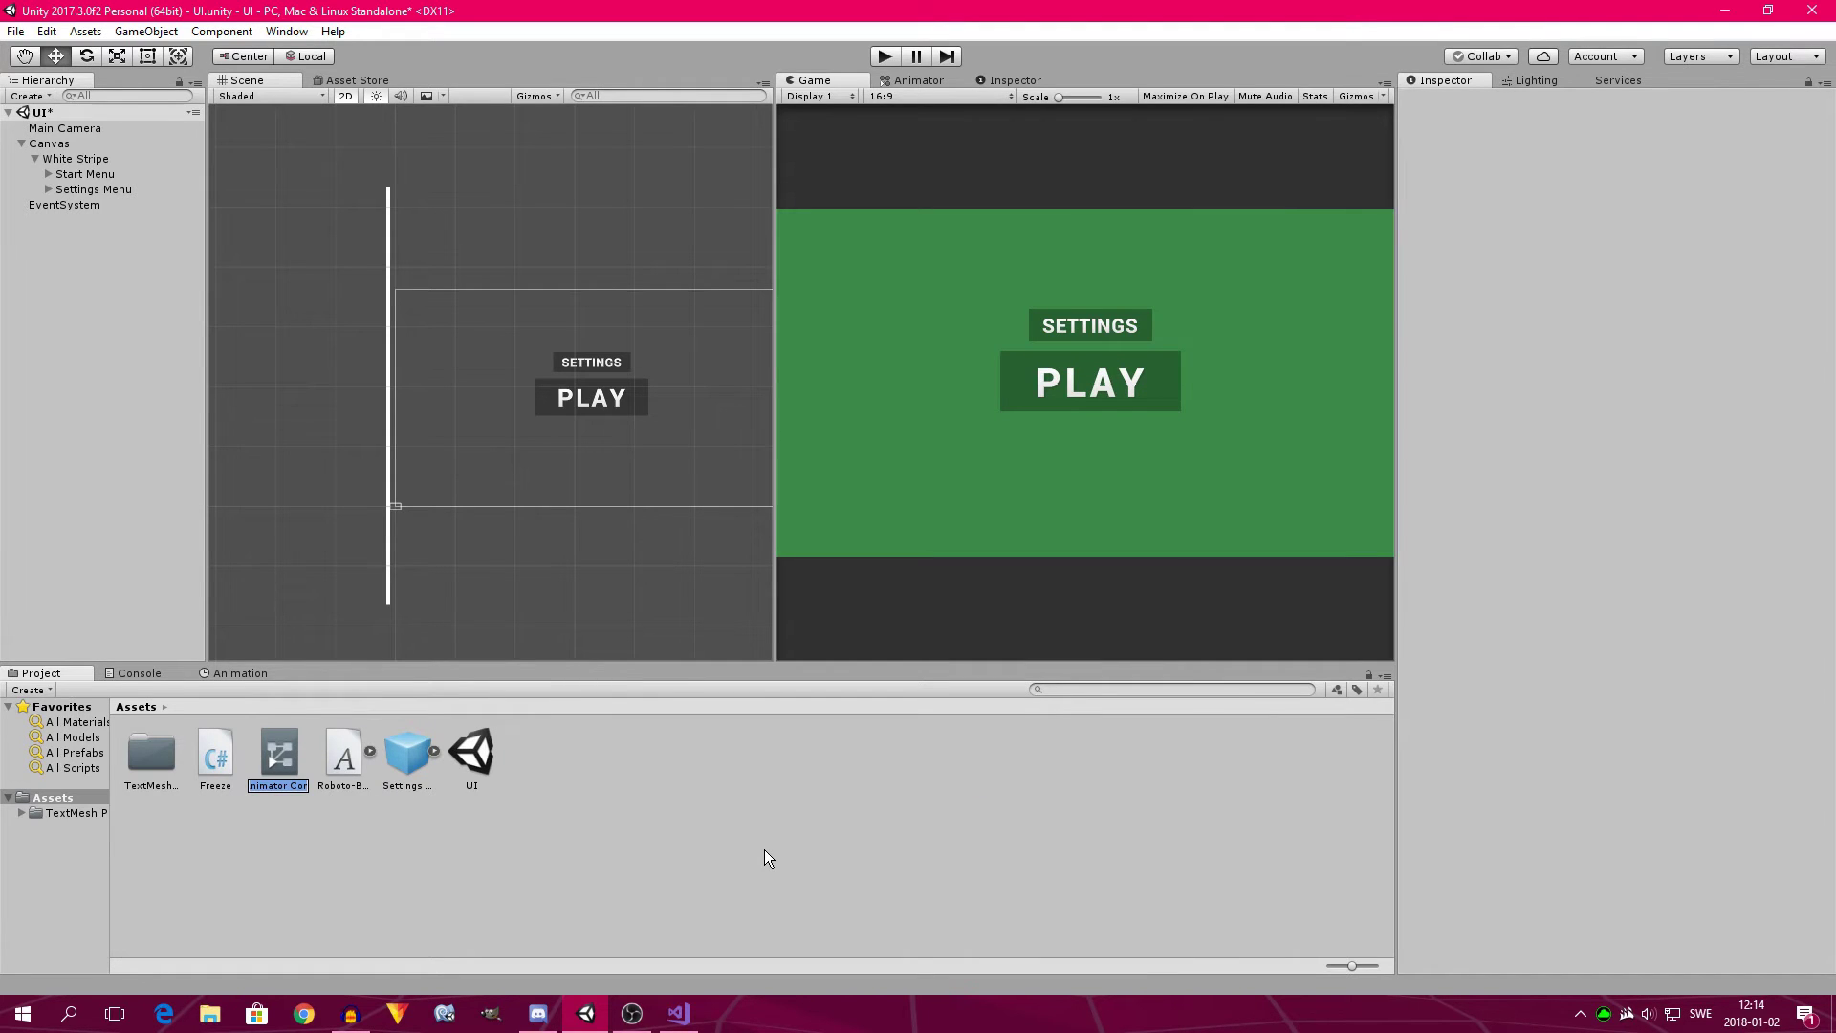
pyautogui.press('BackSpace')
pyautogui.write('W')
pyautogui.write('hite S')
pyautogui.write('tripe Anima')
pyautogui.write('tor')
pyautogui.press('Return')
pyautogui.doubleClick(452, 766)
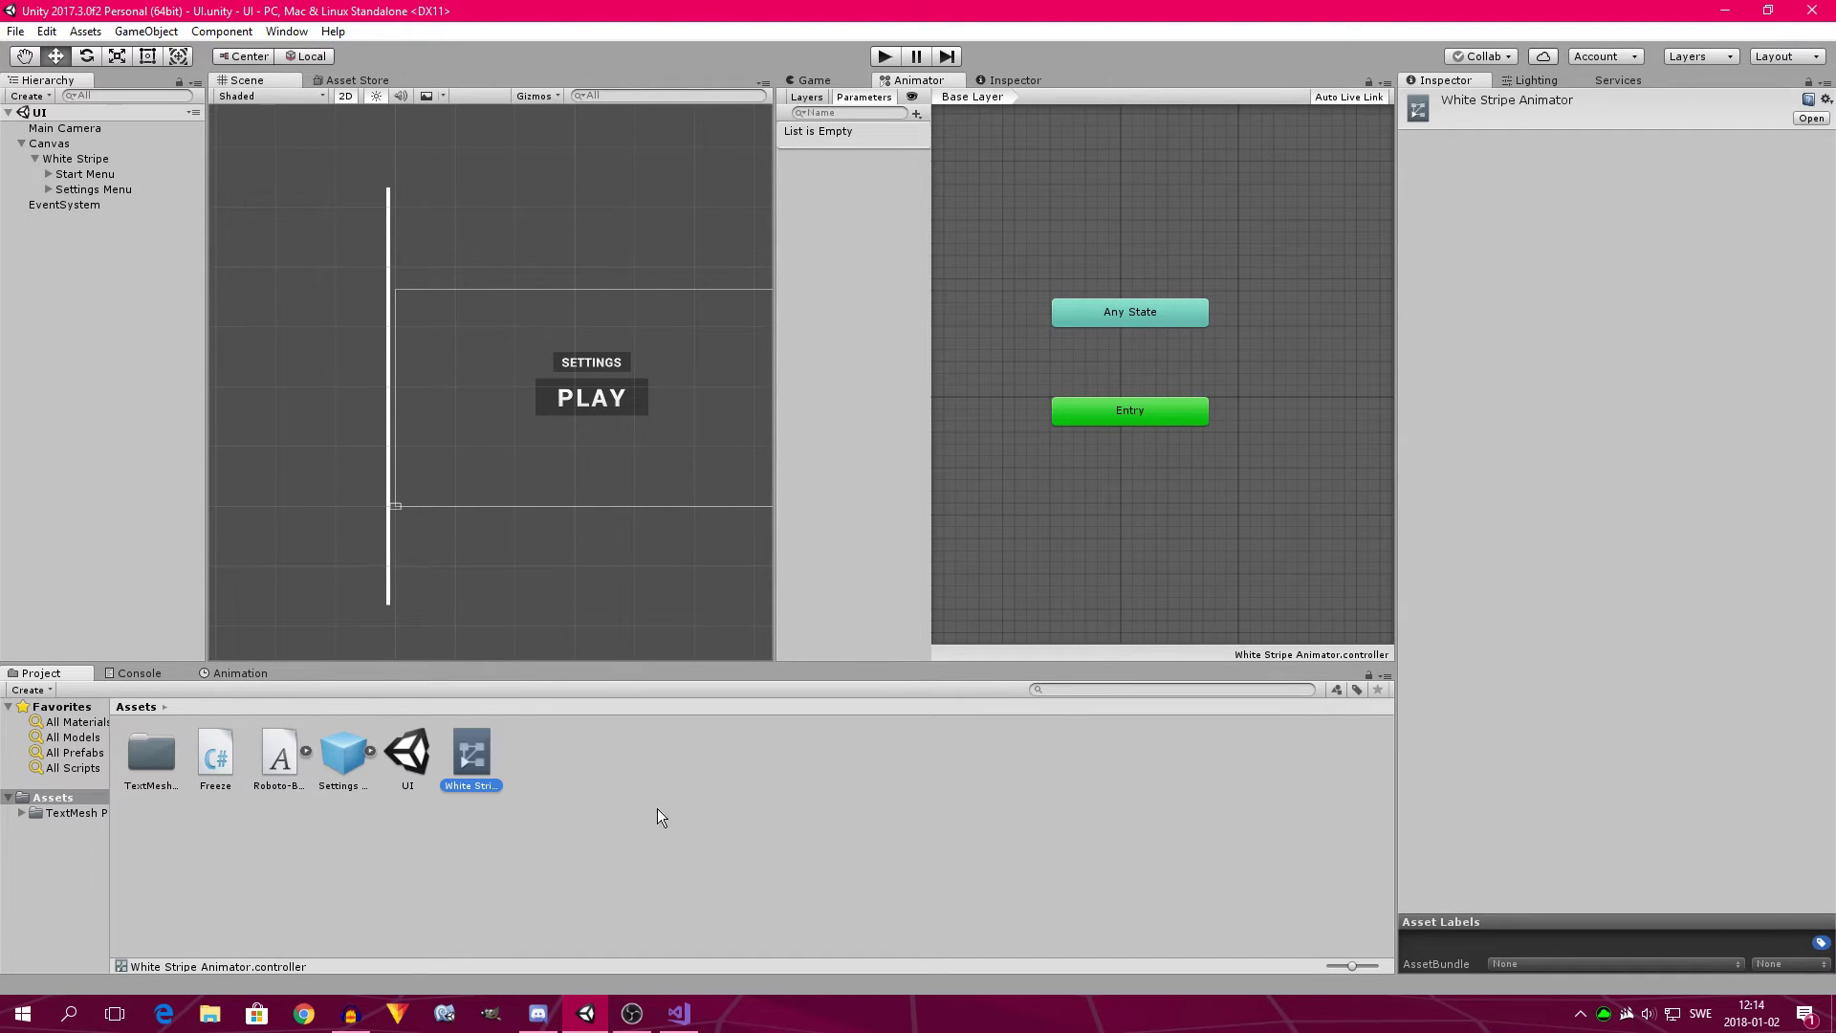
# Add a duplicate Animation window beside the Project window, close it again, and return to the project assets.
pyautogui.click(233, 673)
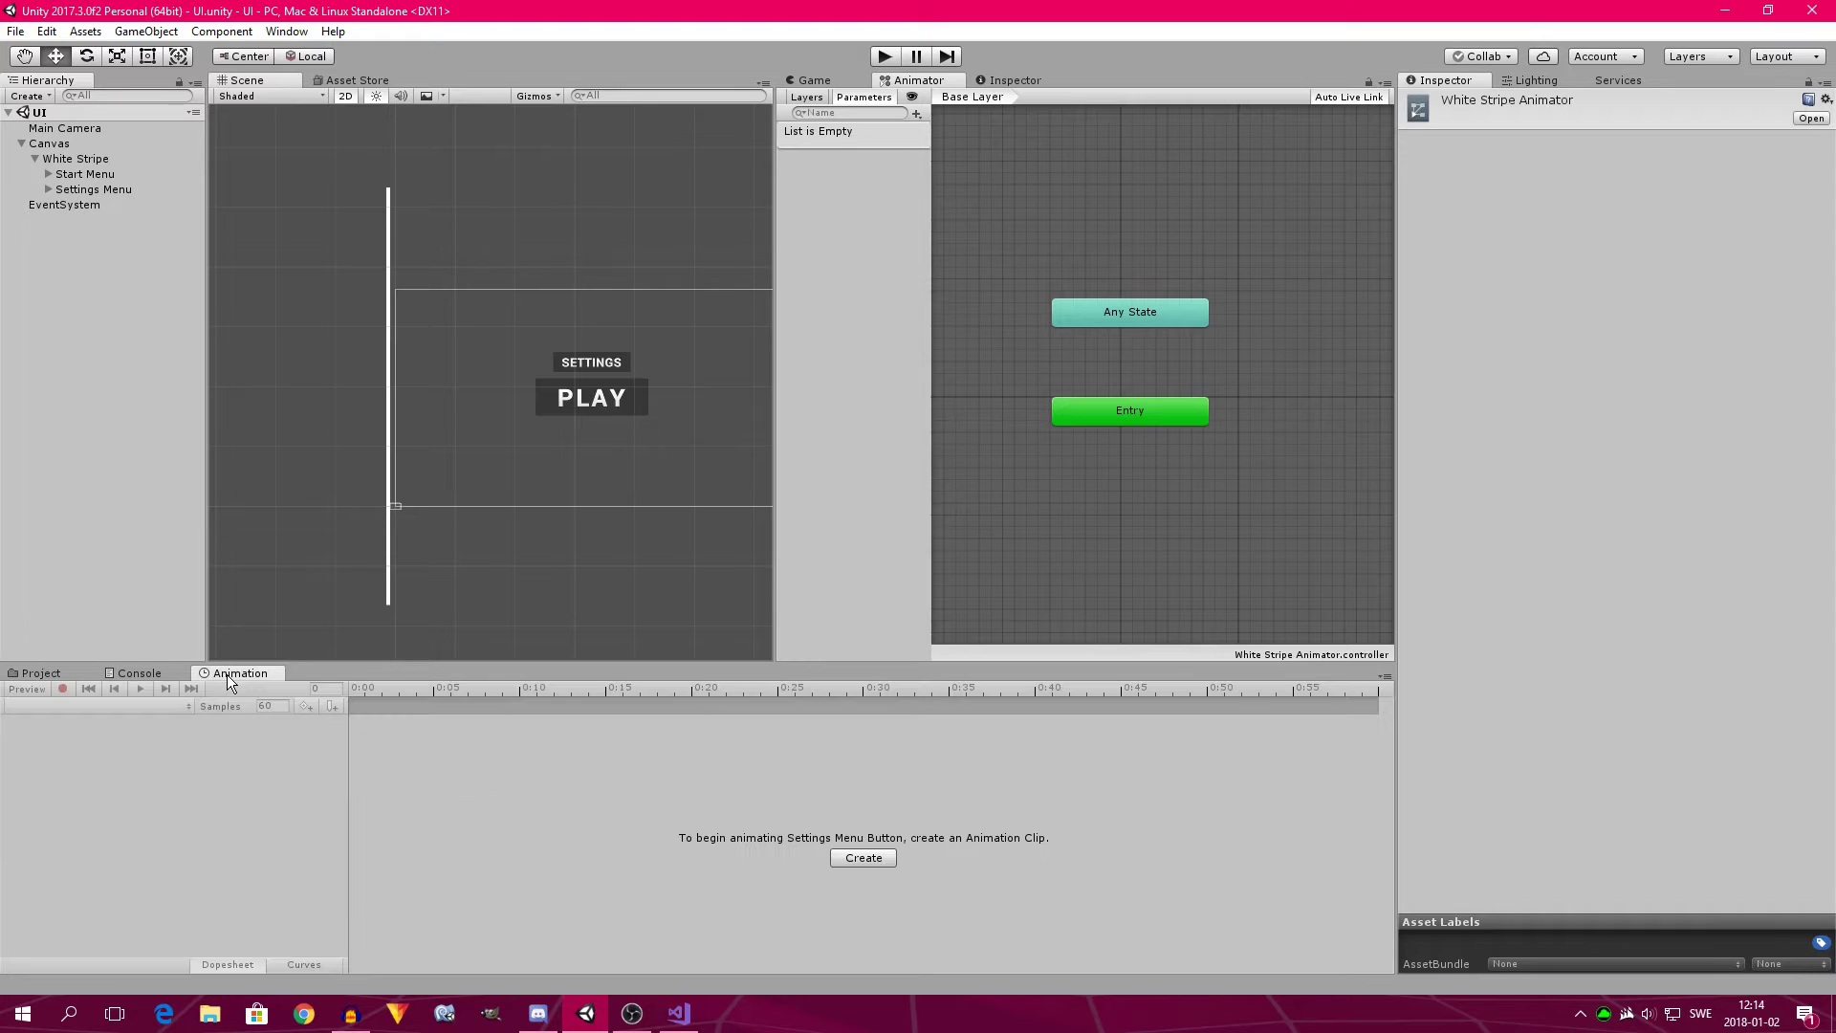
pyautogui.click(30, 674)
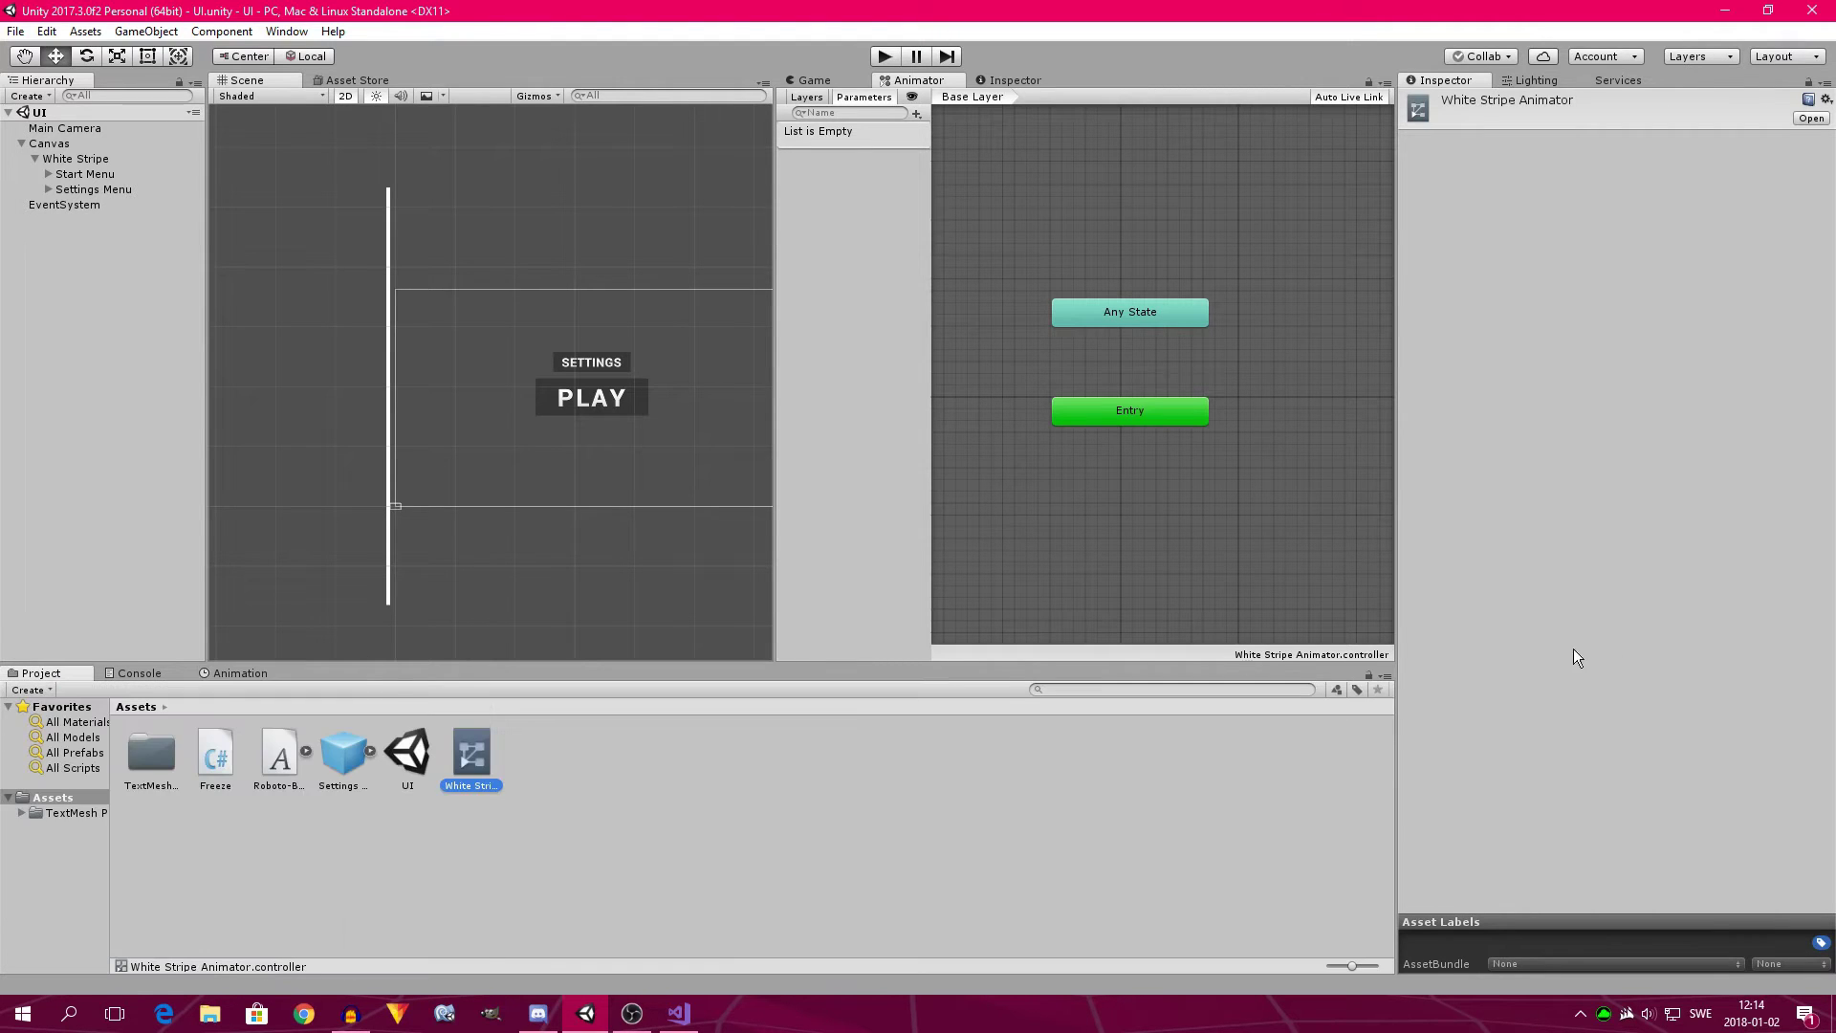
pyautogui.click(1386, 677)
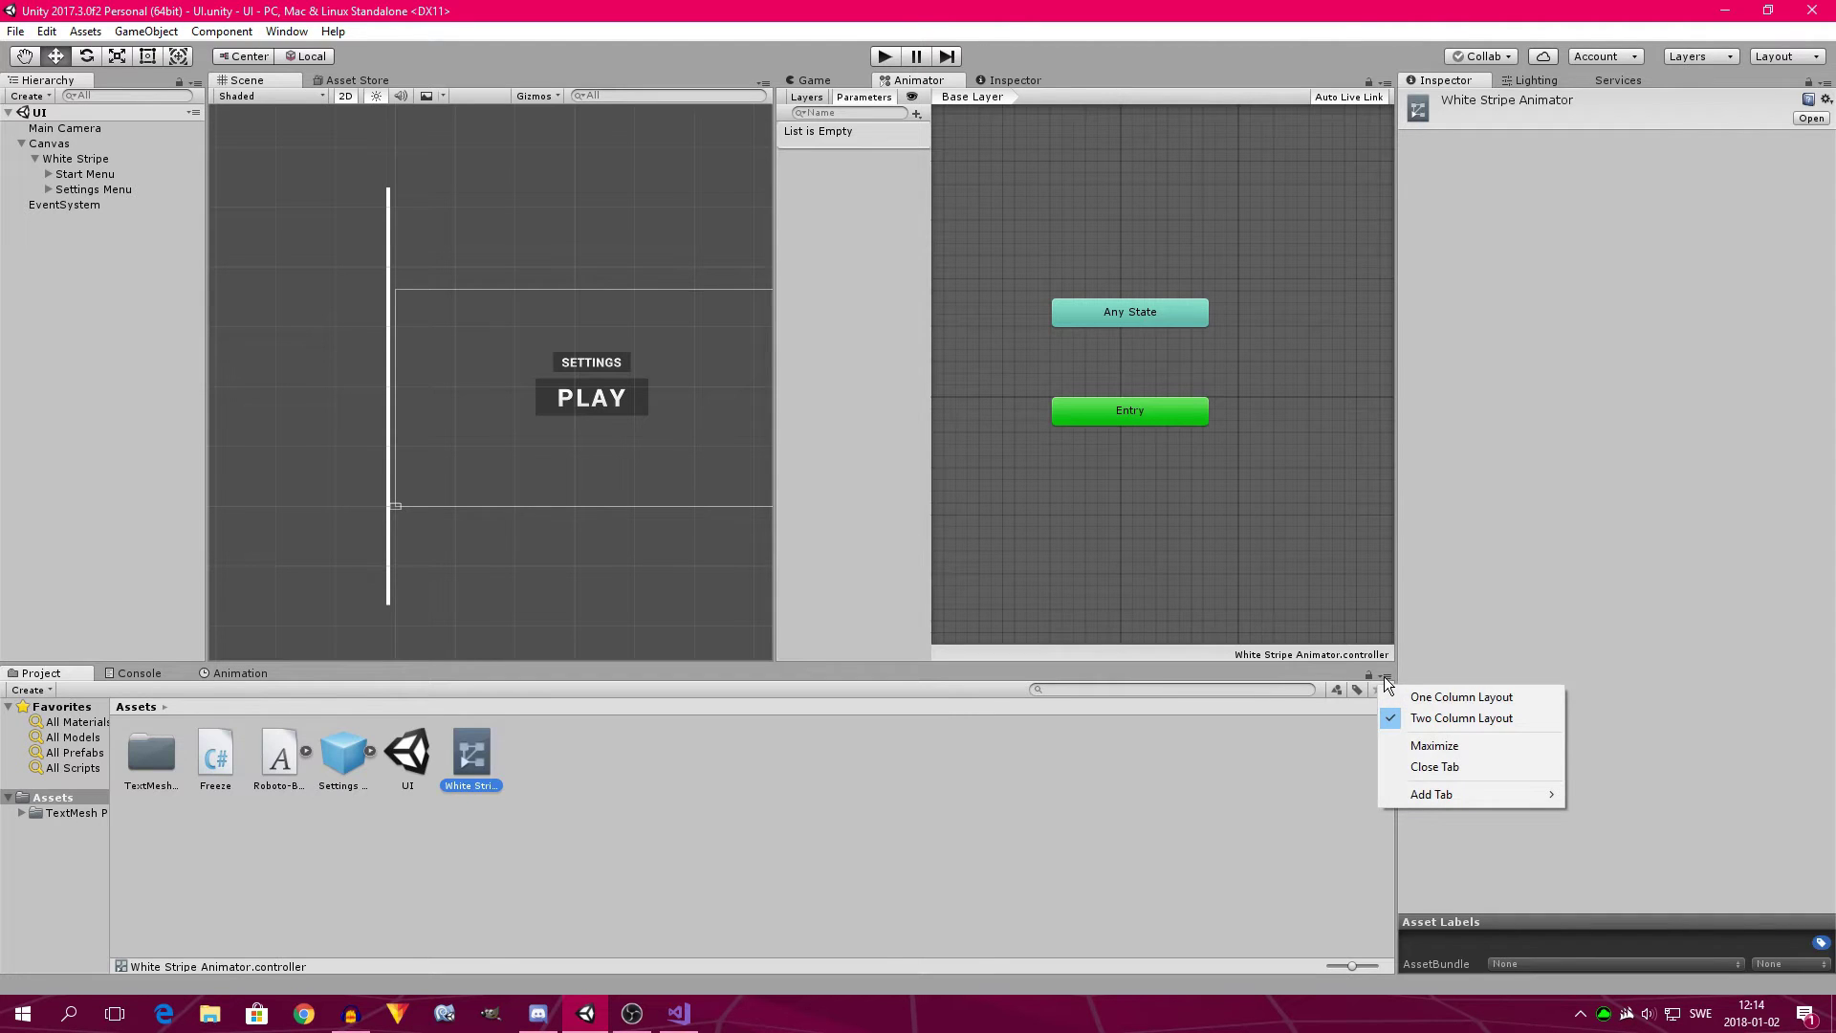
pyautogui.moveTo(1442, 794)
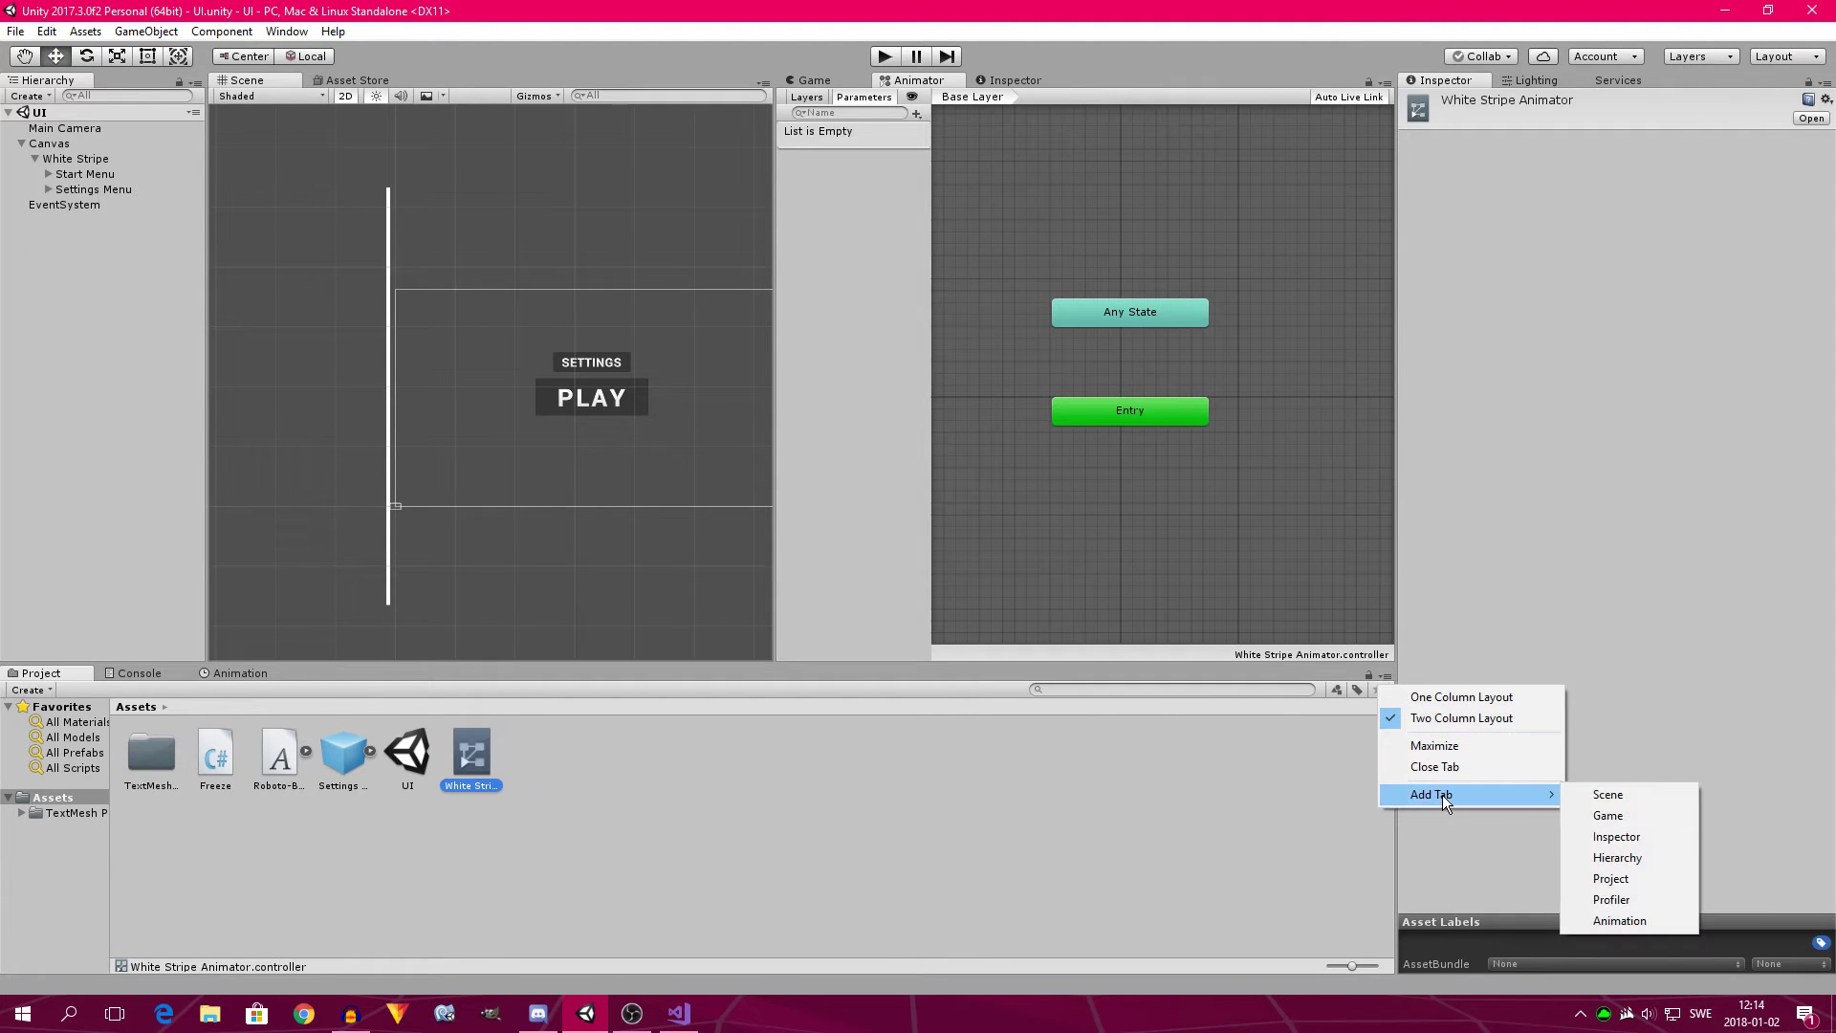
pyautogui.click(1616, 920)
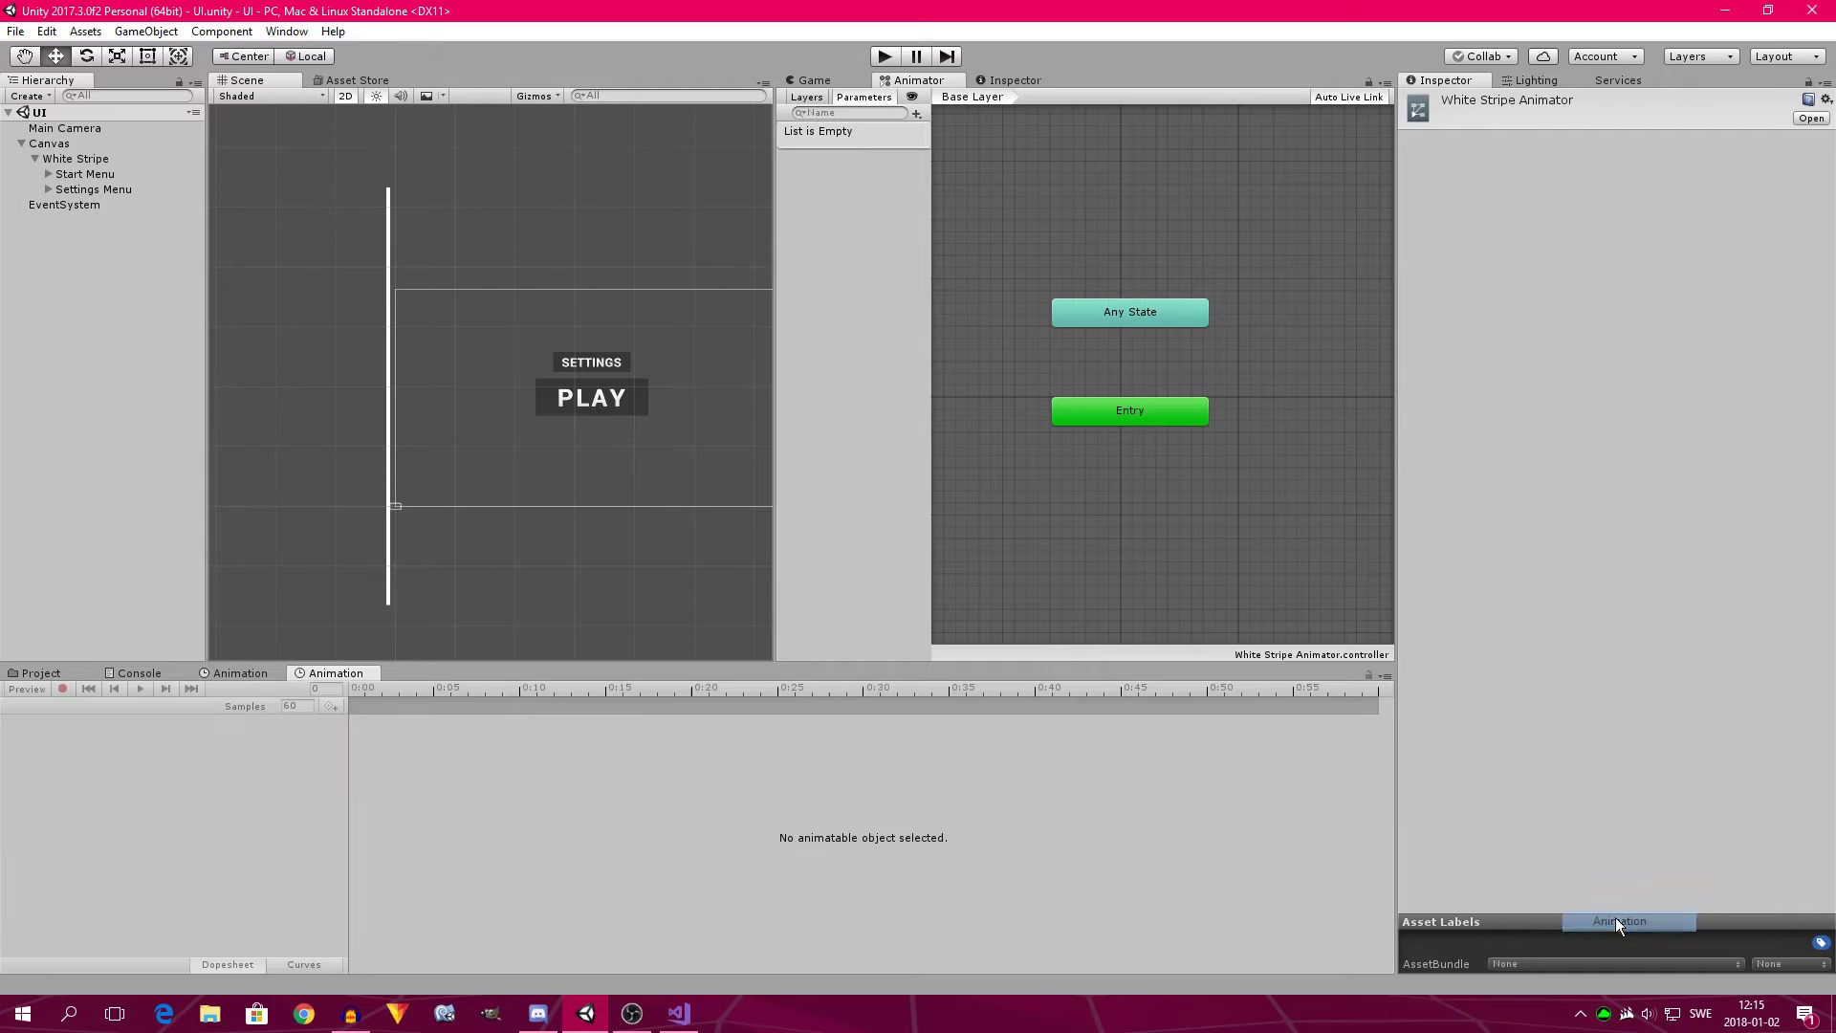
pyautogui.rightClick(336, 675)
pyautogui.click(409, 703)
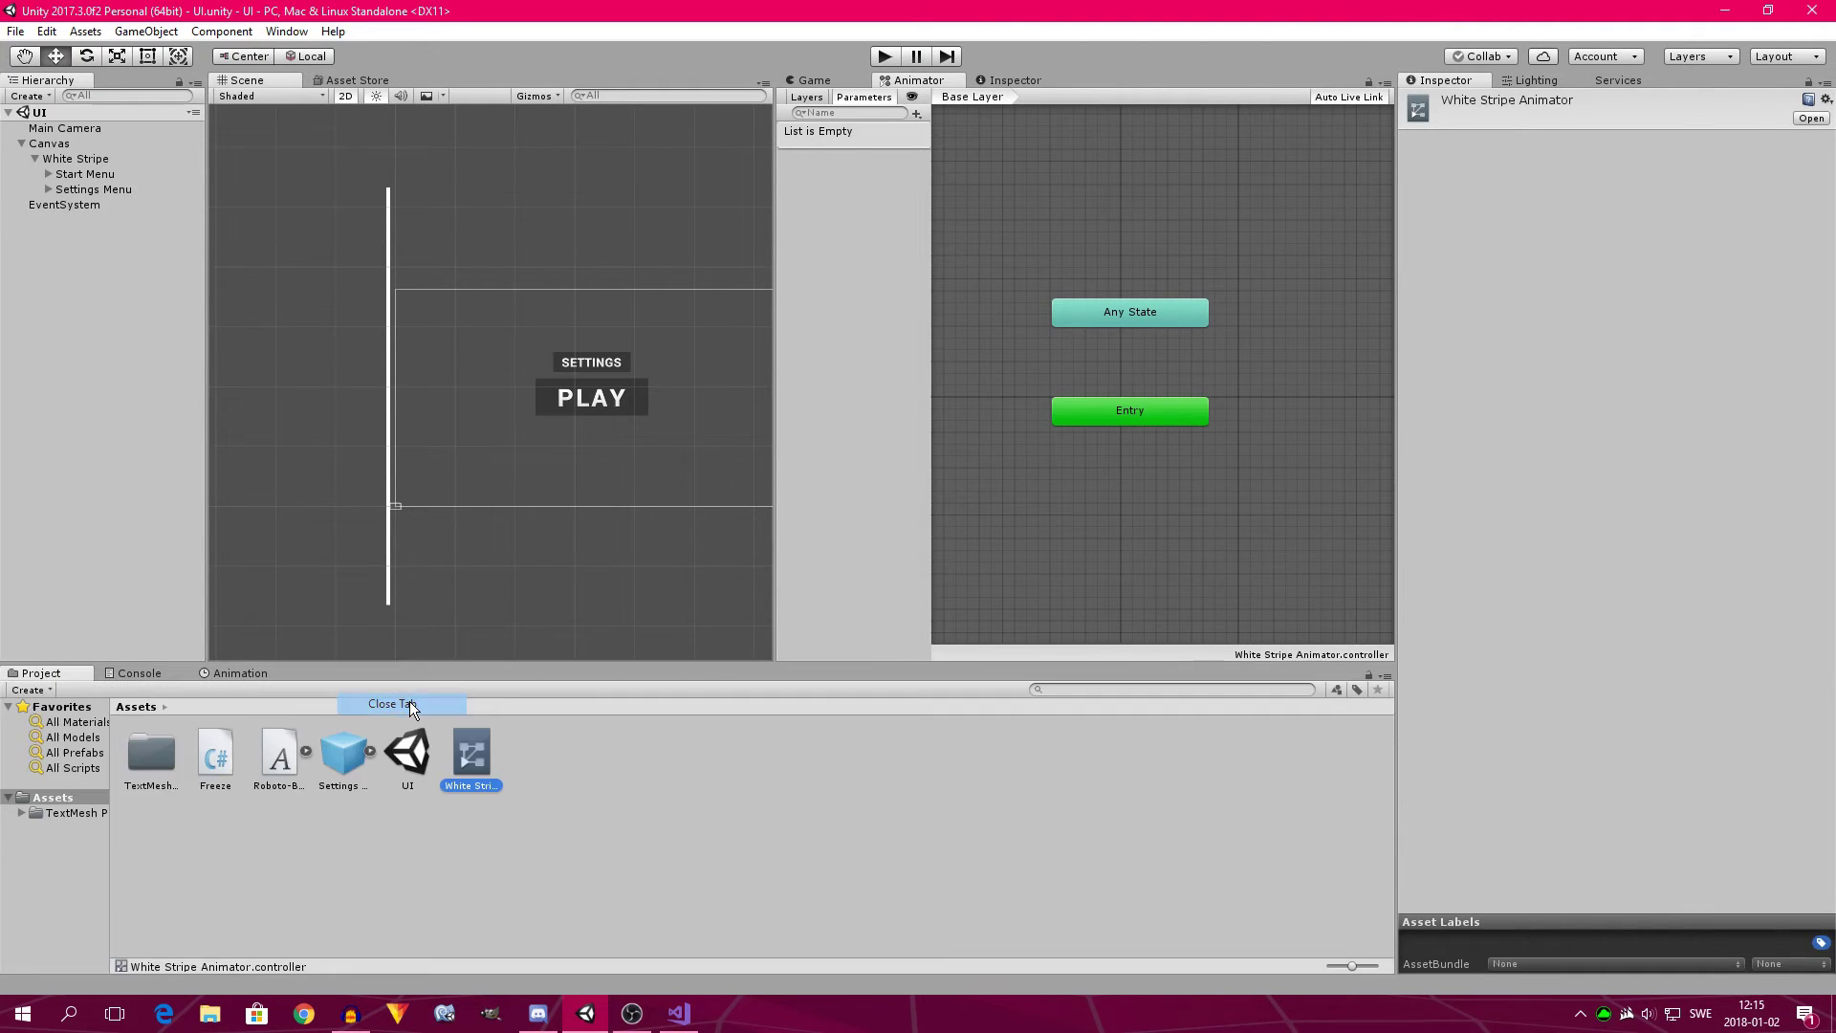
pyautogui.click(237, 673)
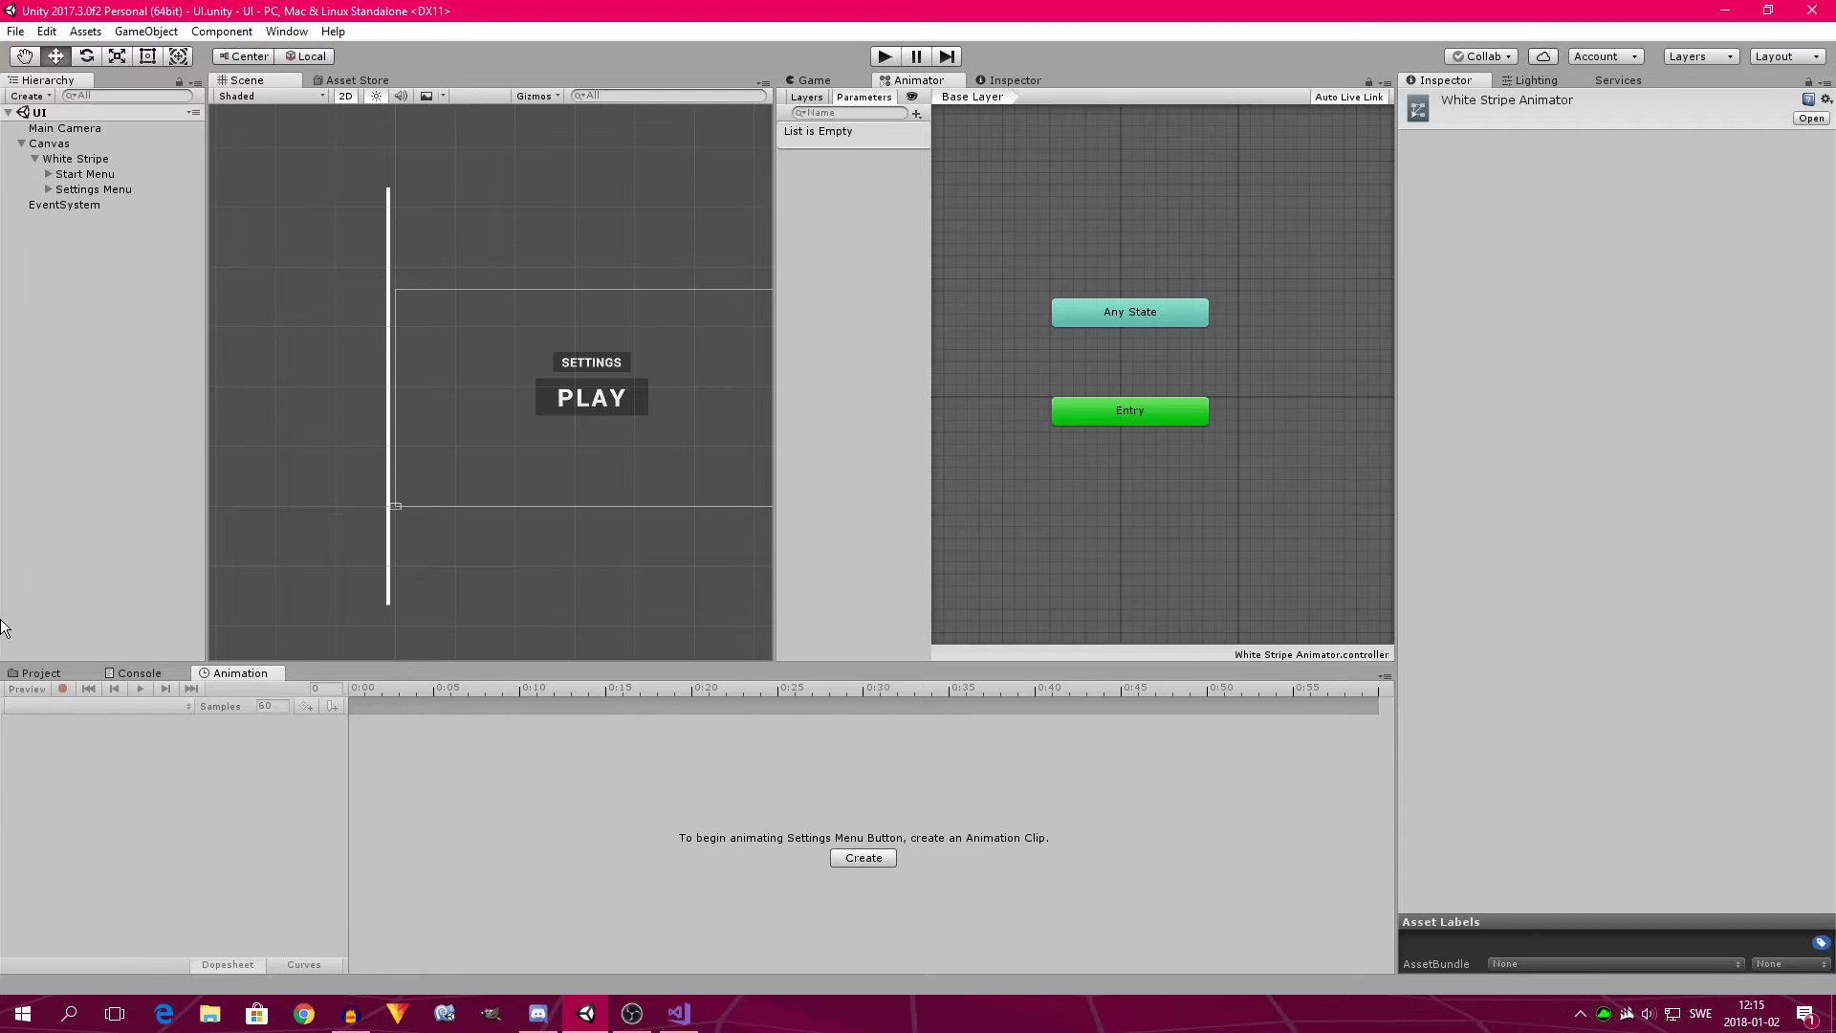
pyautogui.click(38, 673)
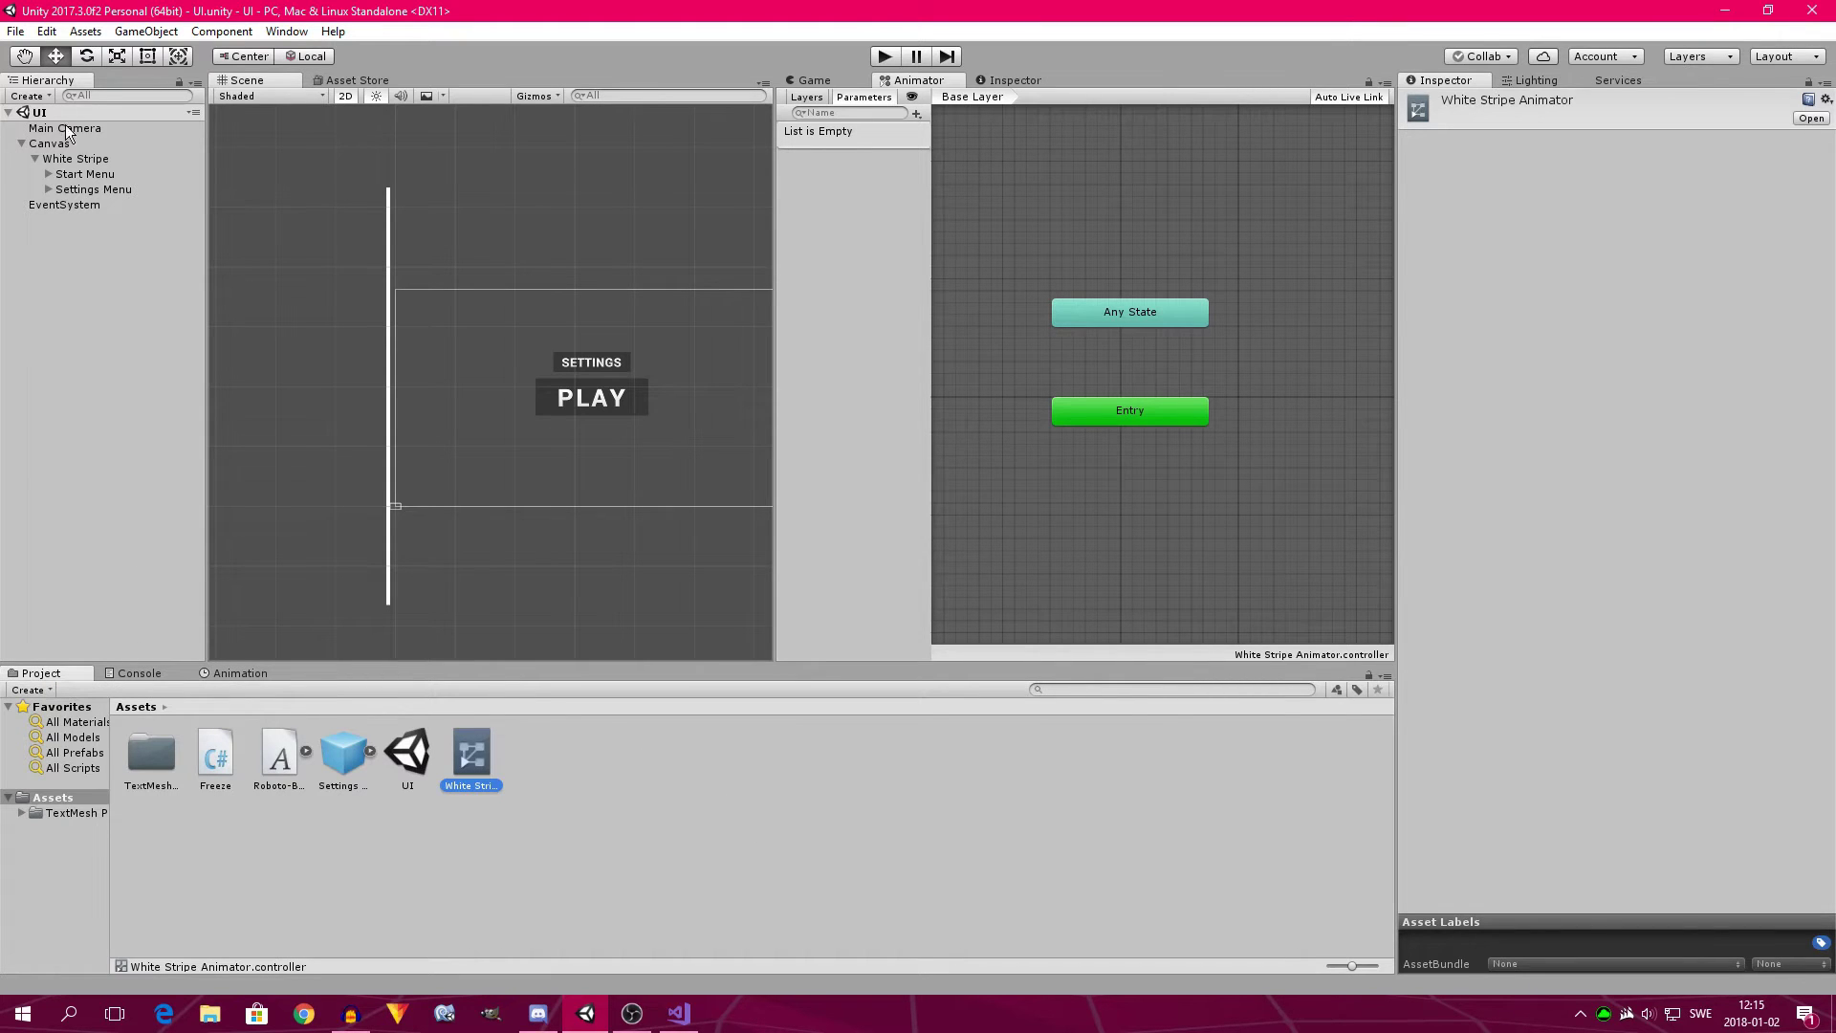
# Assign White Stripe Animator as White Stripe's controller and create an animation clip for it named Swipe White Stripe.
pyautogui.click(72, 159)
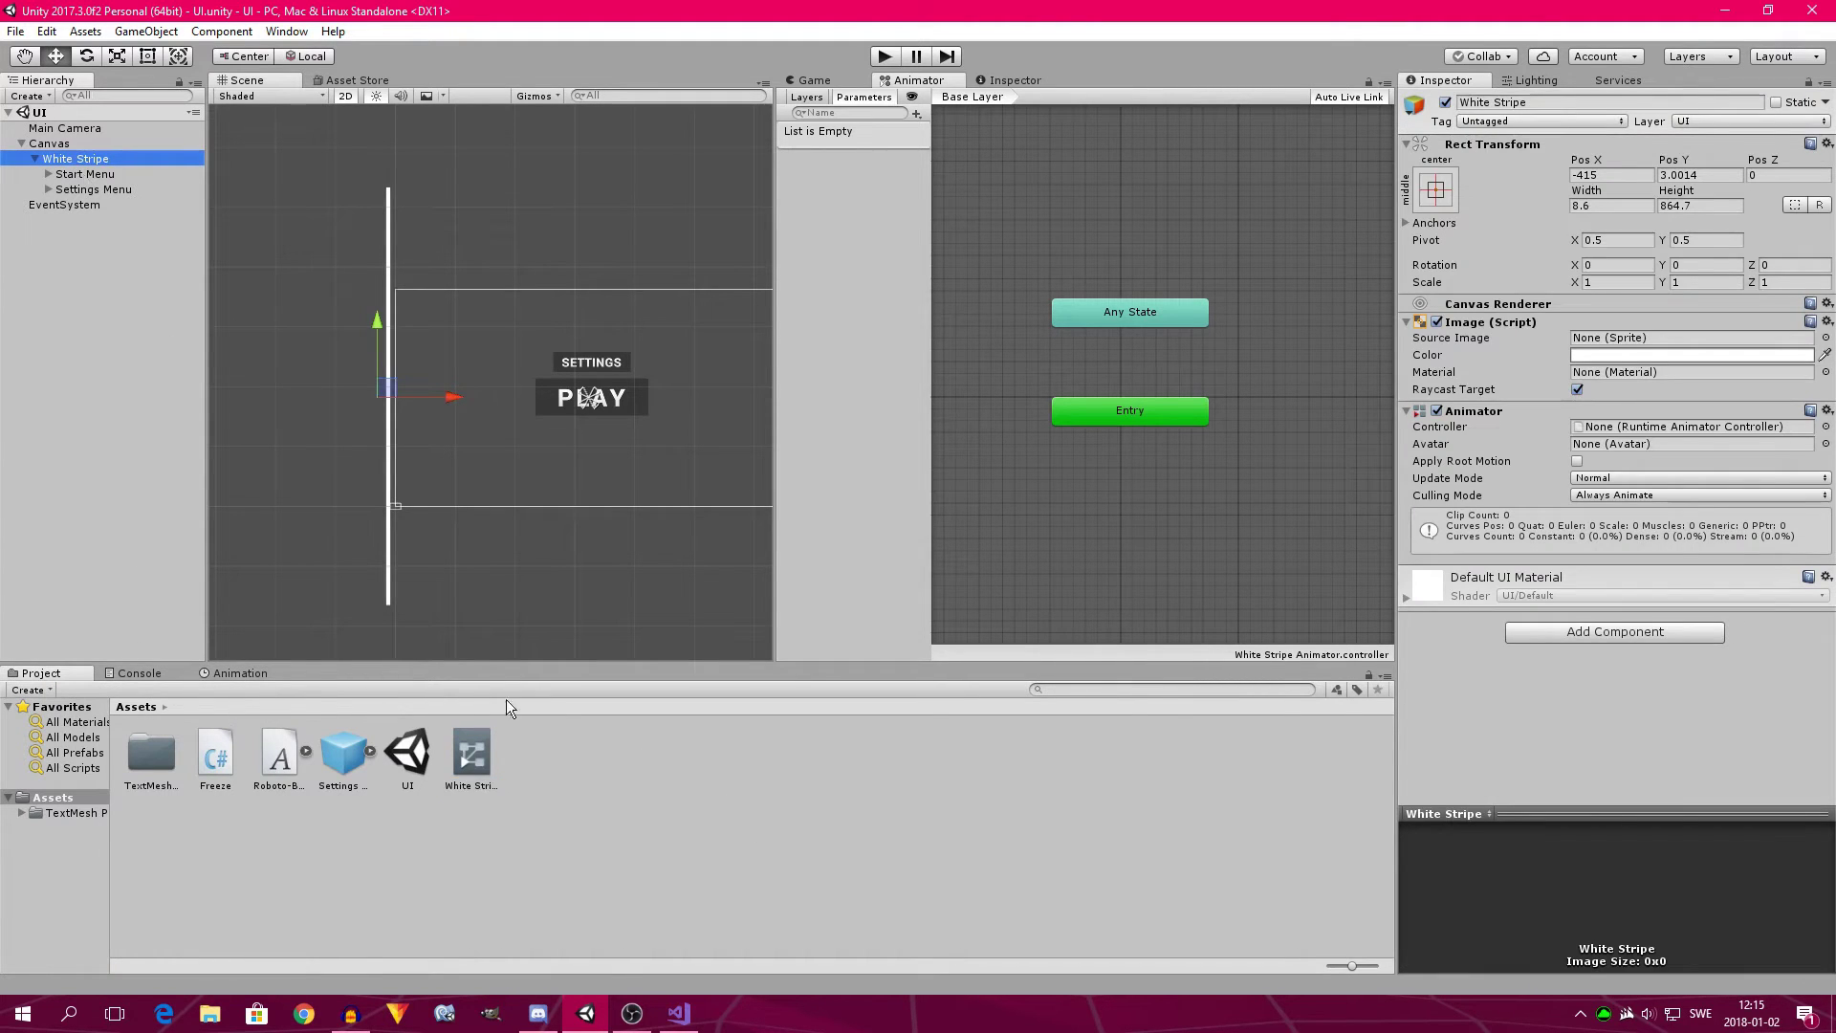
pyautogui.moveTo(478, 759); pyautogui.dragTo(1621, 429)
pyautogui.click(250, 674)
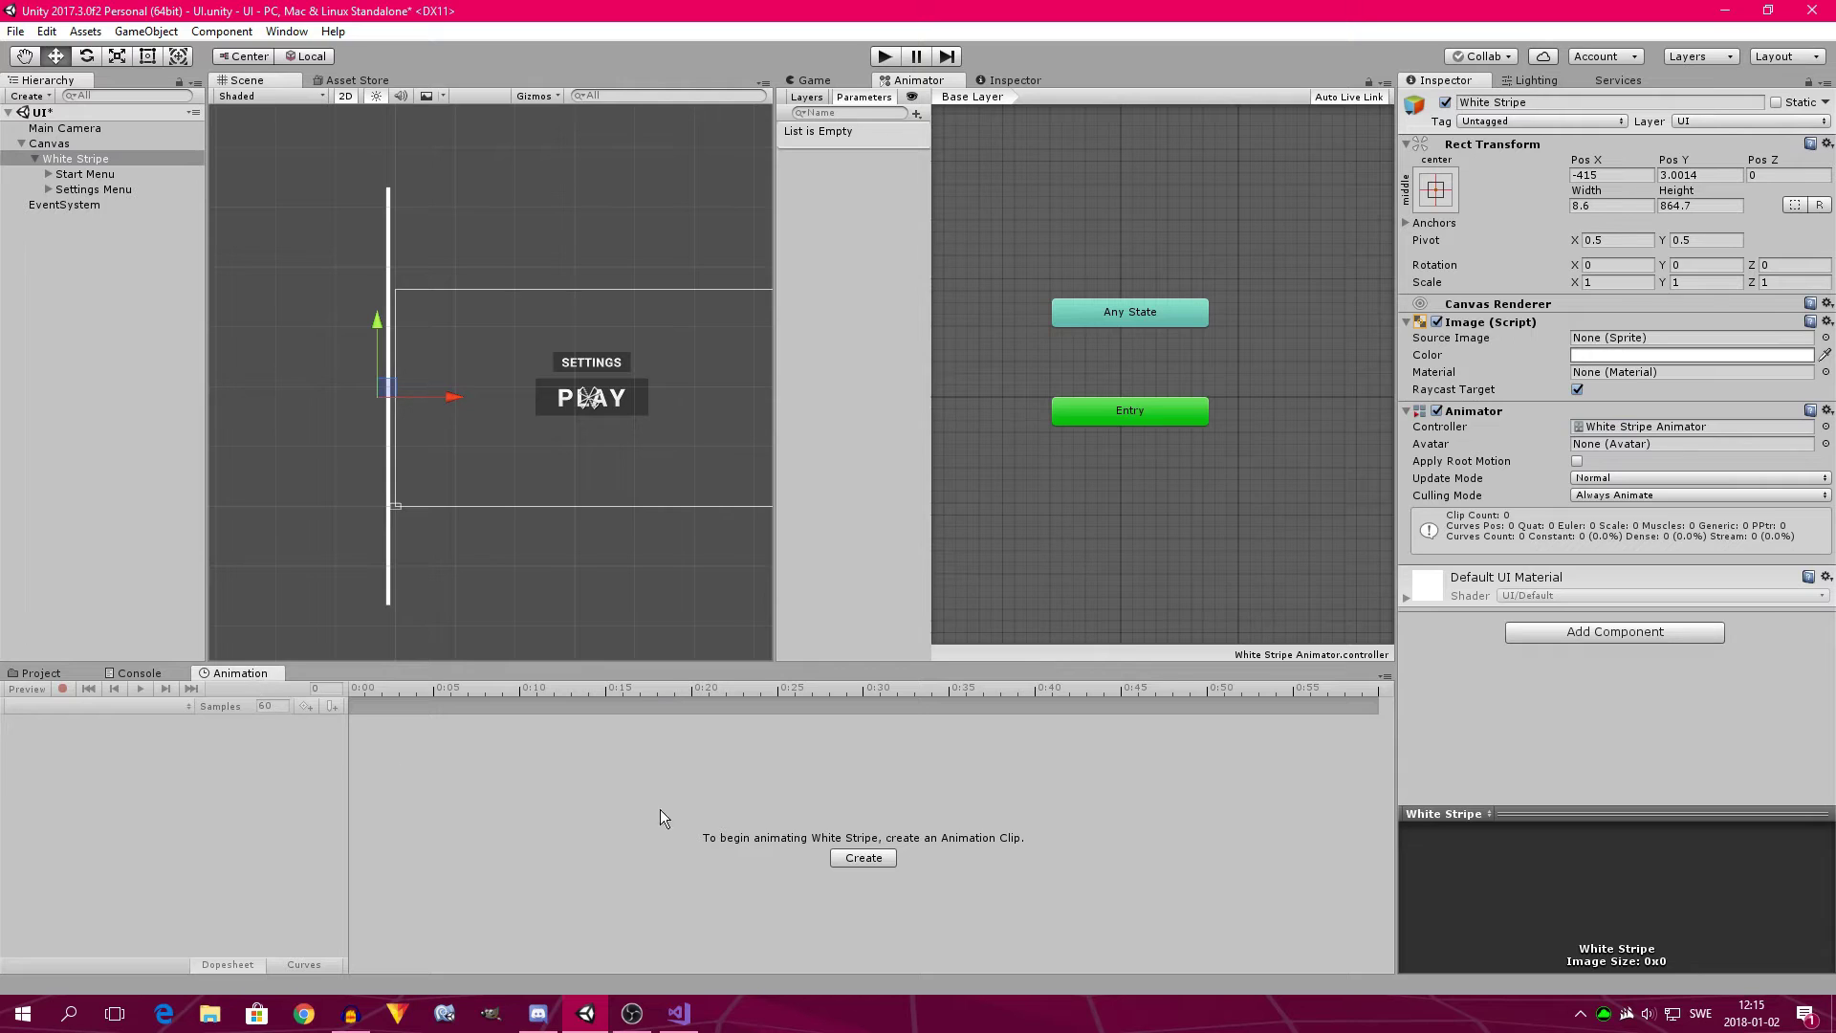
pyautogui.click(852, 857)
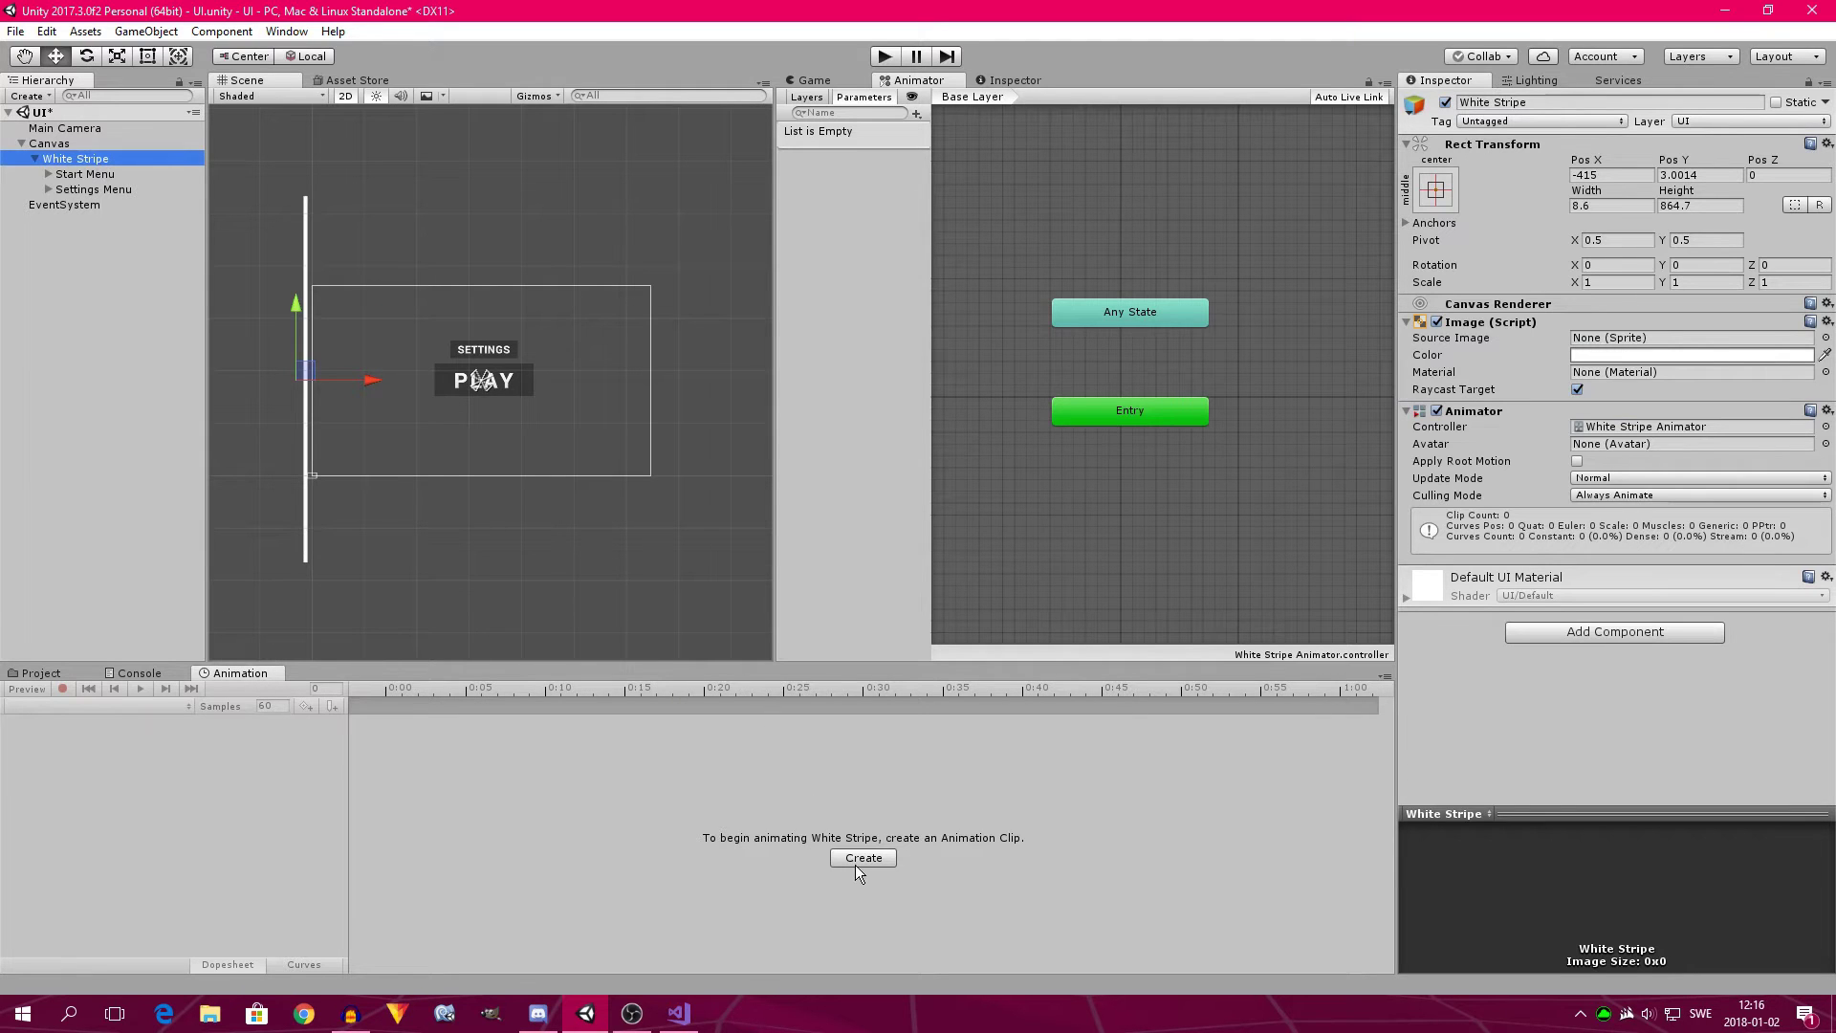
pyautogui.click(854, 862)
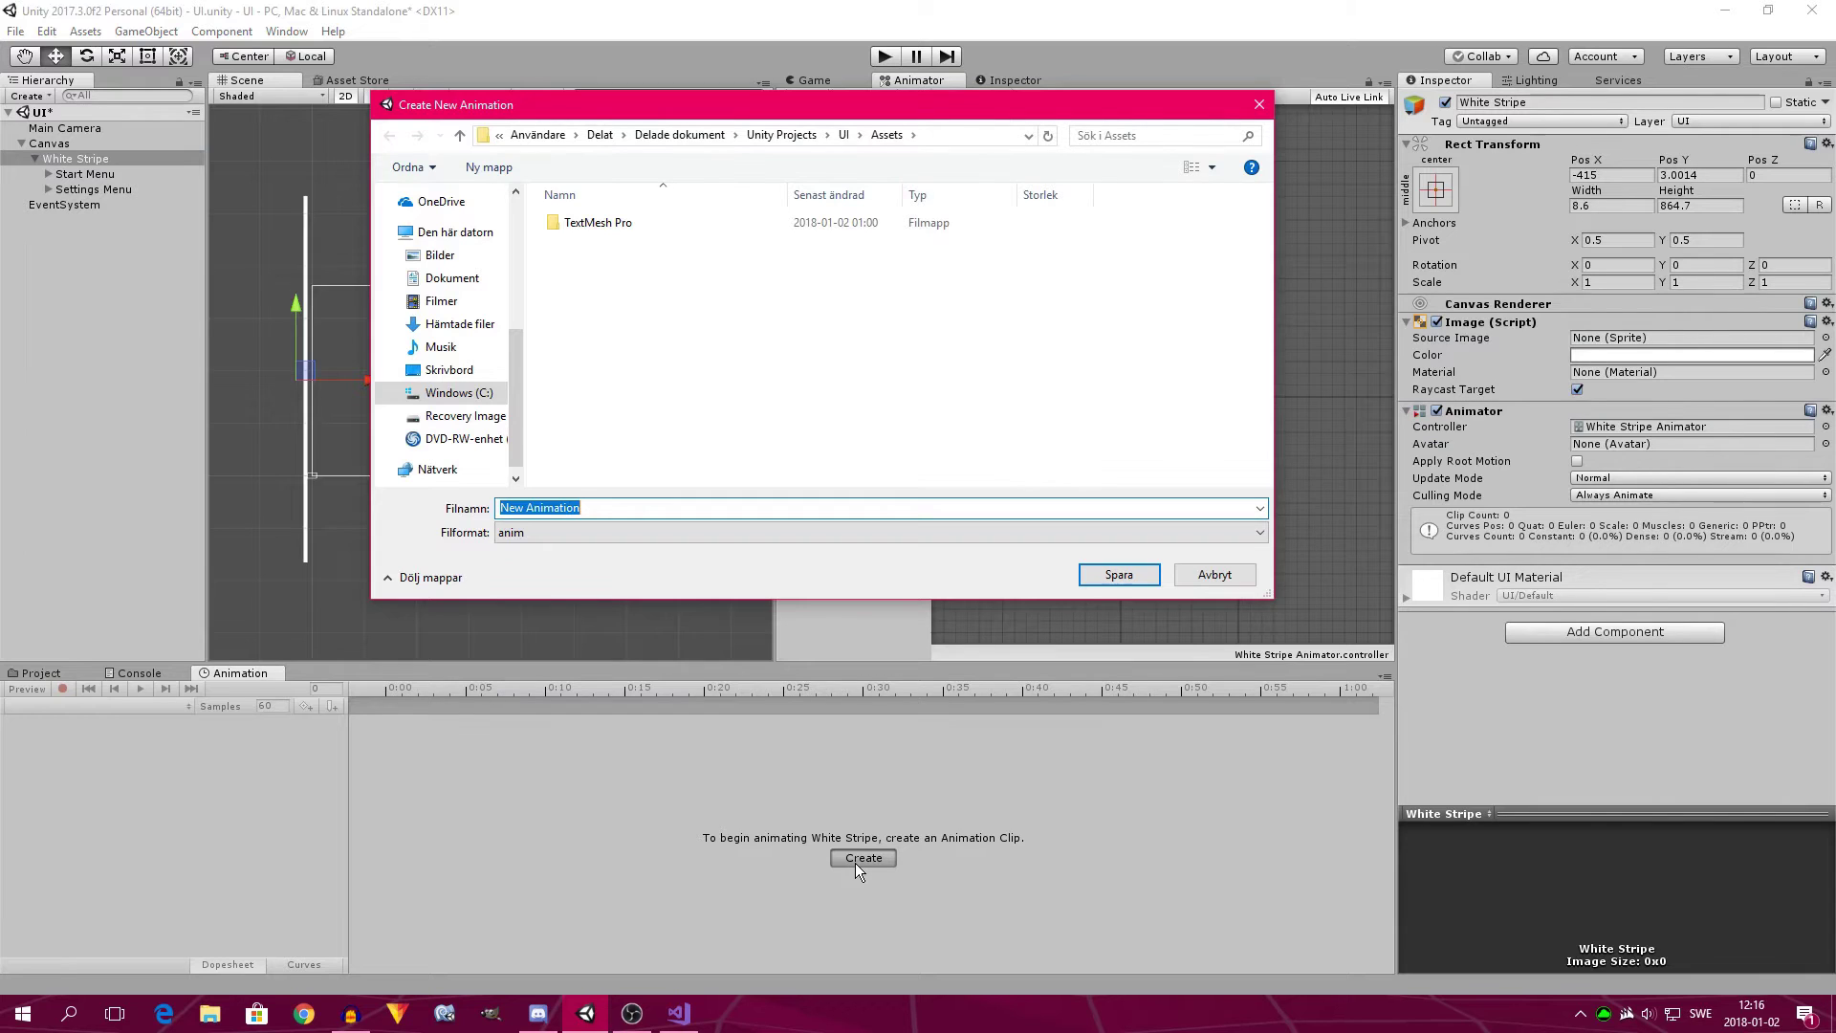
pyautogui.write('Swipe White Stripe')
pyautogui.doubleClick(517, 508)
pyautogui.moveTo(606, 508); pyautogui.dragTo(532, 508)
pyautogui.click(1119, 576)
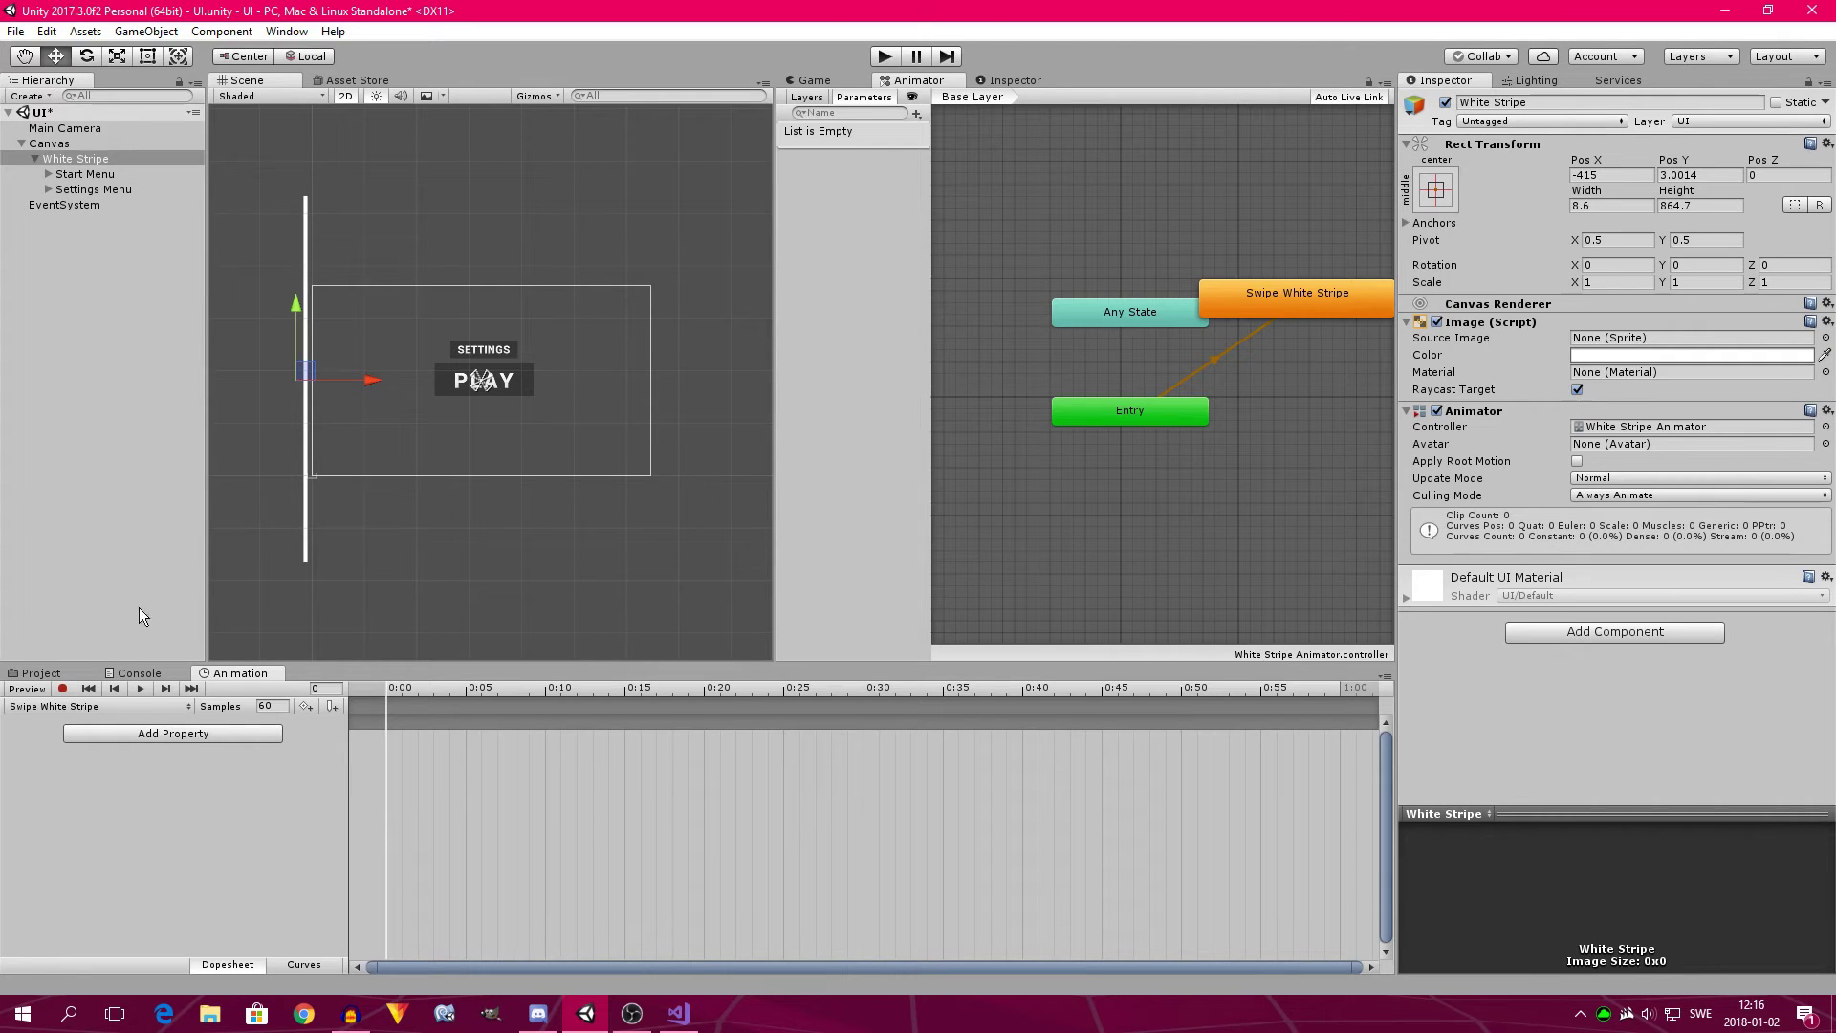
# Record White Stripe sliding to about Pos X 433 at 1:00 in the swipe clip, rewind to the start, and stop recording.
pyautogui.click(63, 688)
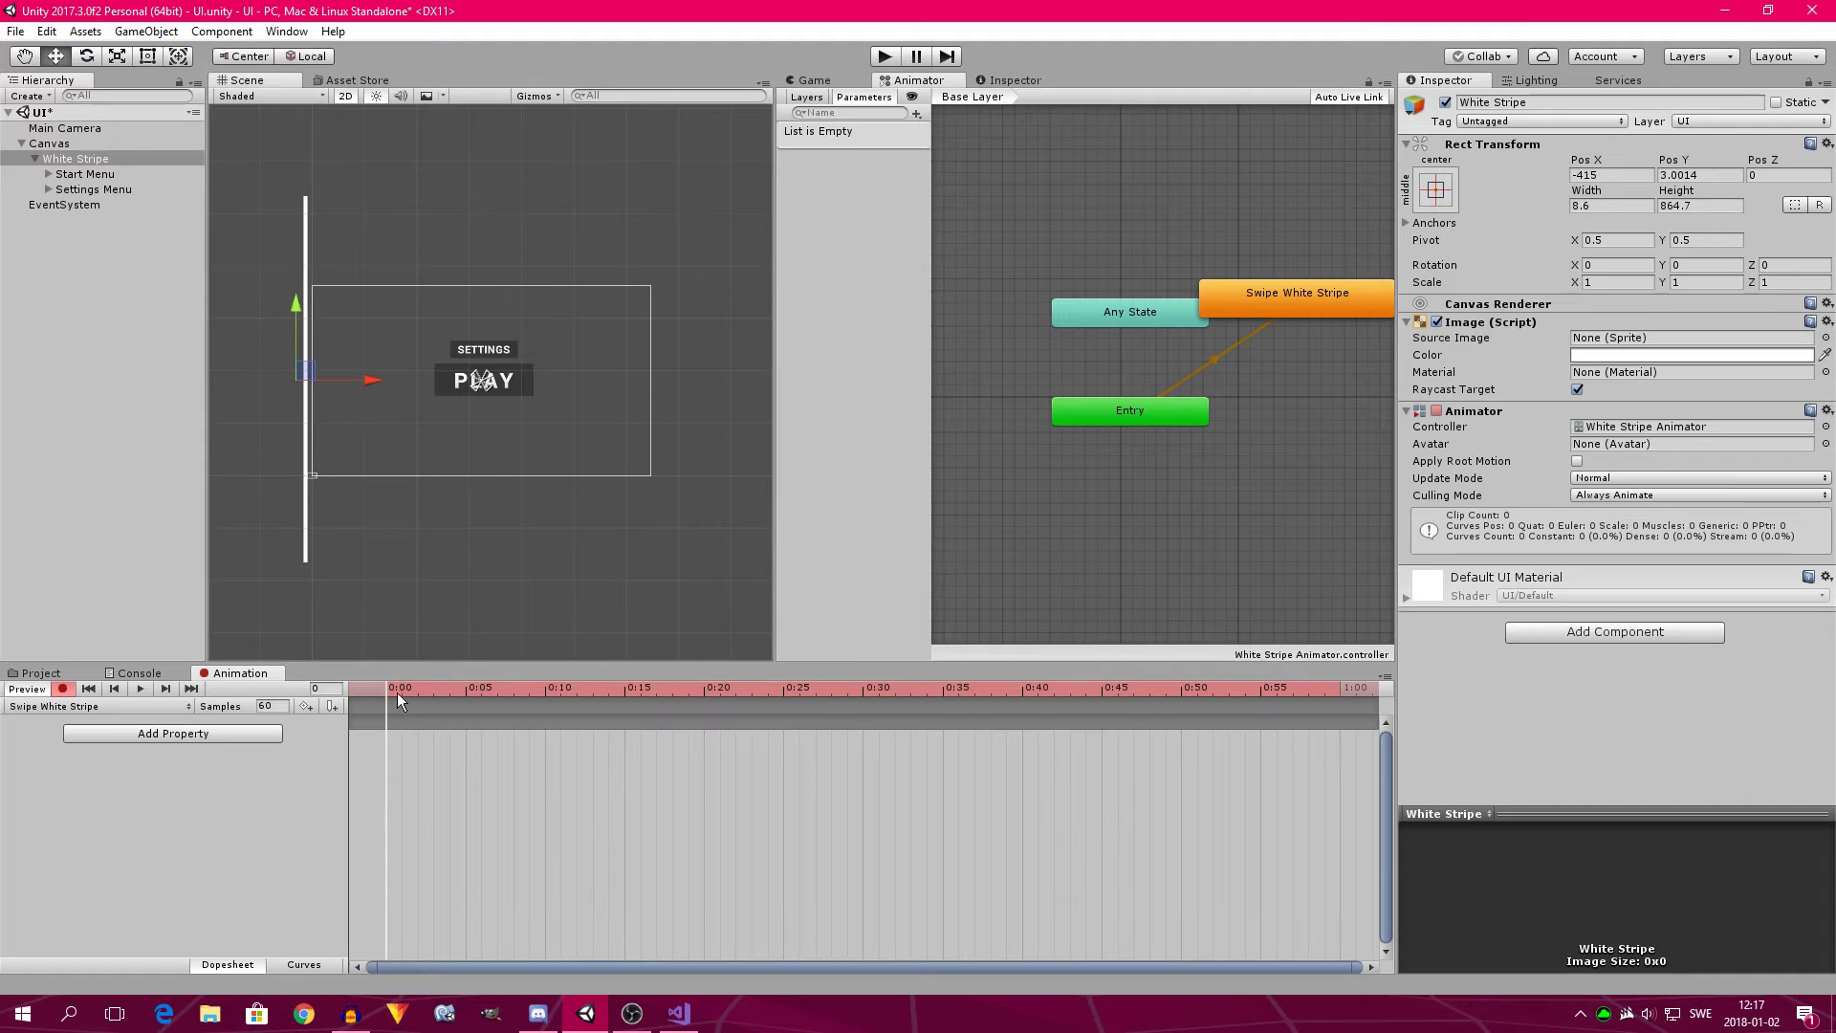
pyautogui.moveTo(398, 689); pyautogui.dragTo(1342, 692)
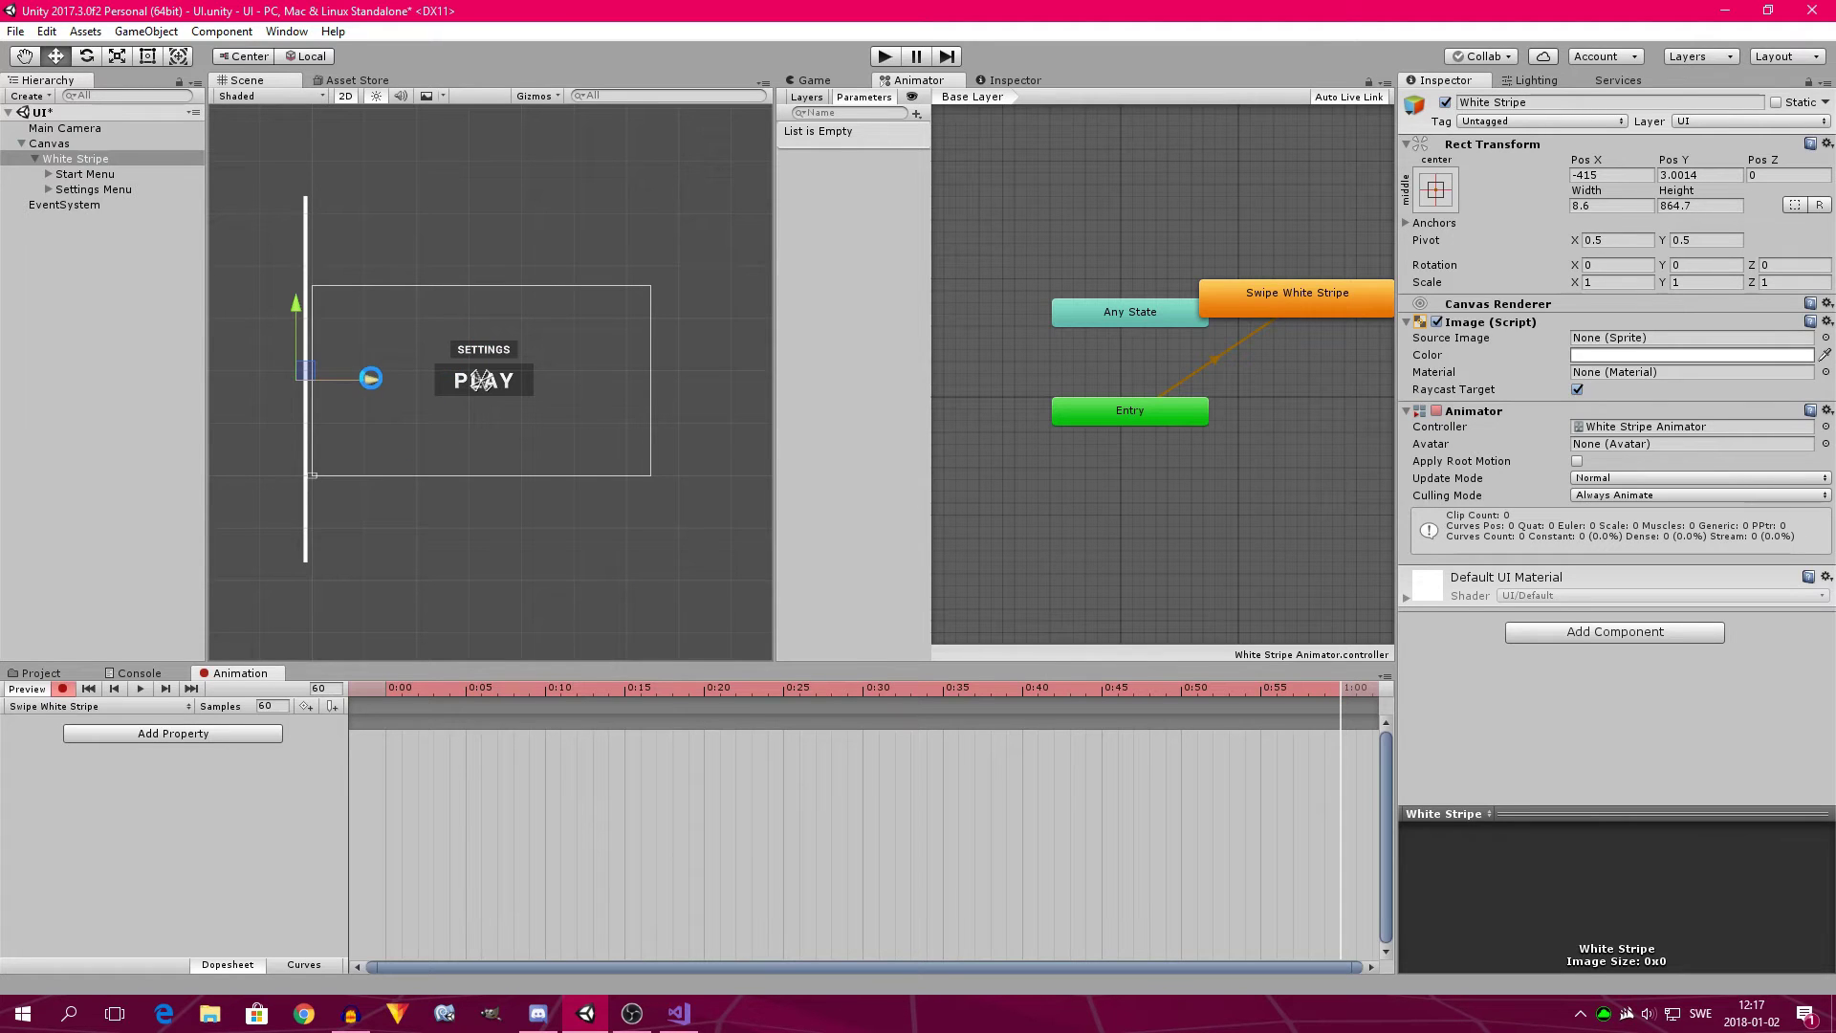
pyautogui.moveTo(371, 377); pyautogui.dragTo(728, 359)
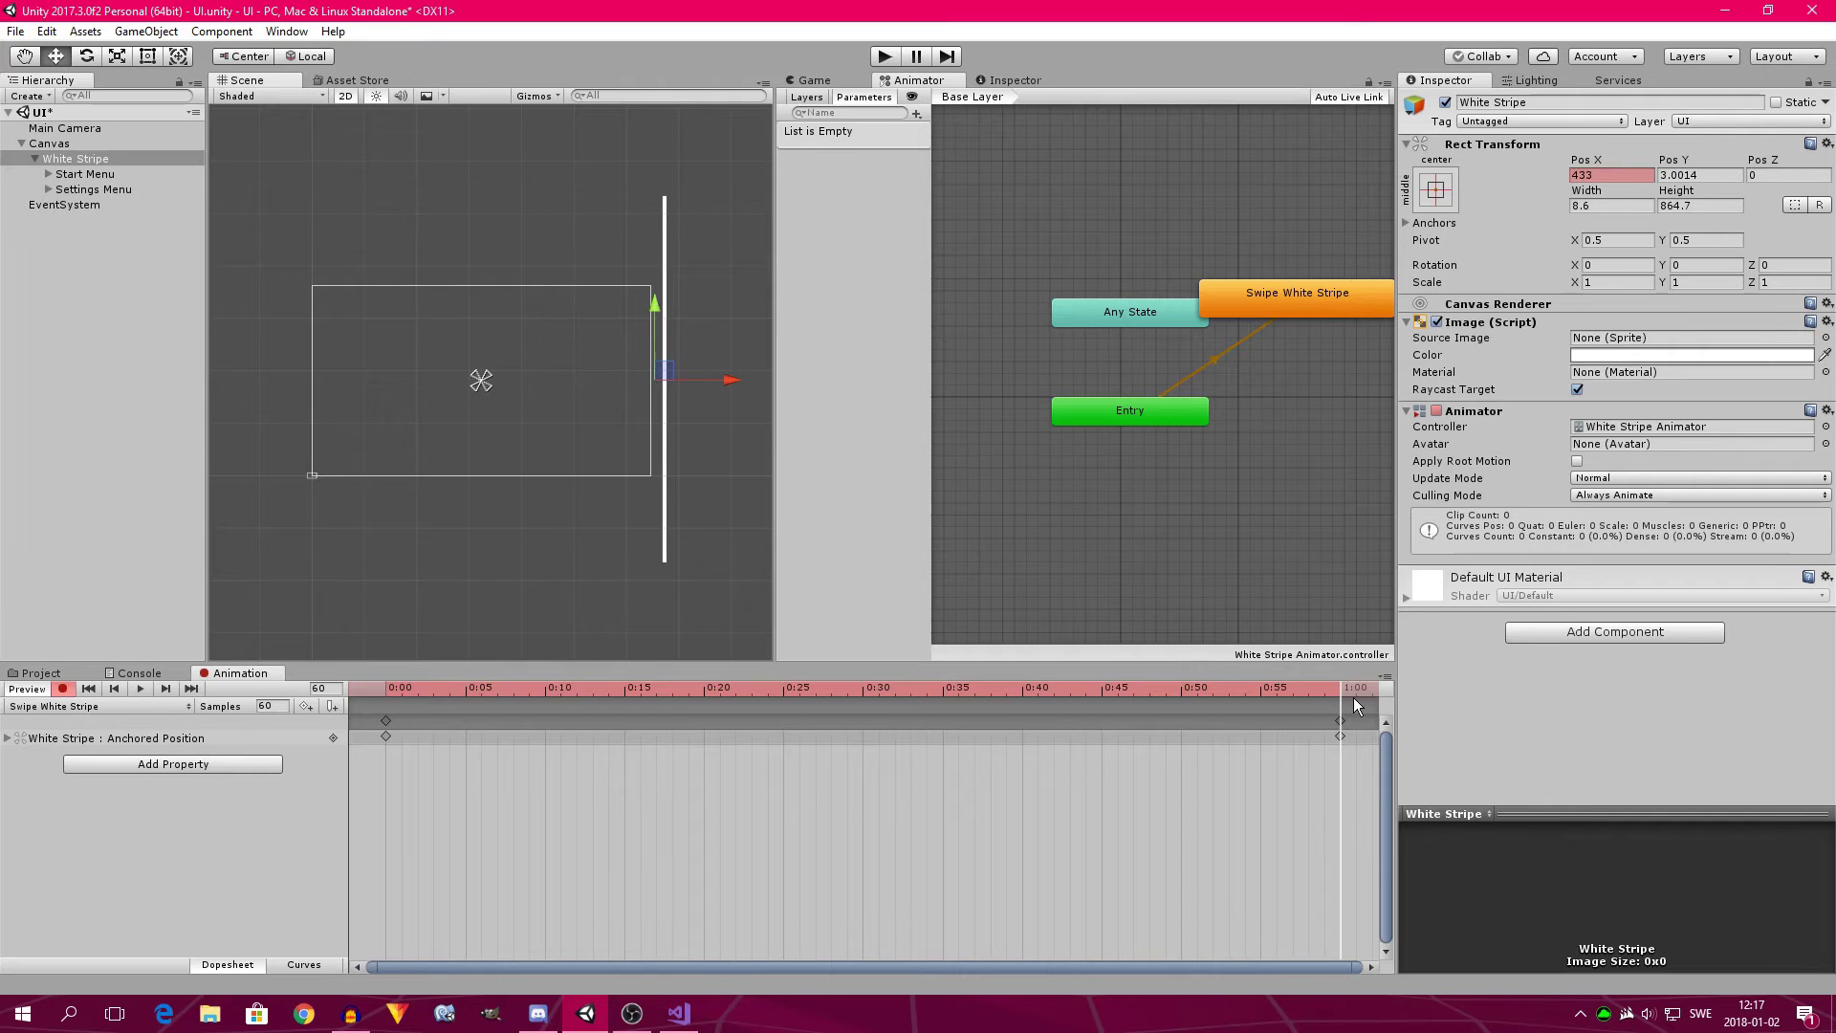
pyautogui.moveTo(1339, 686); pyautogui.dragTo(338, 692)
pyautogui.click(62, 689)
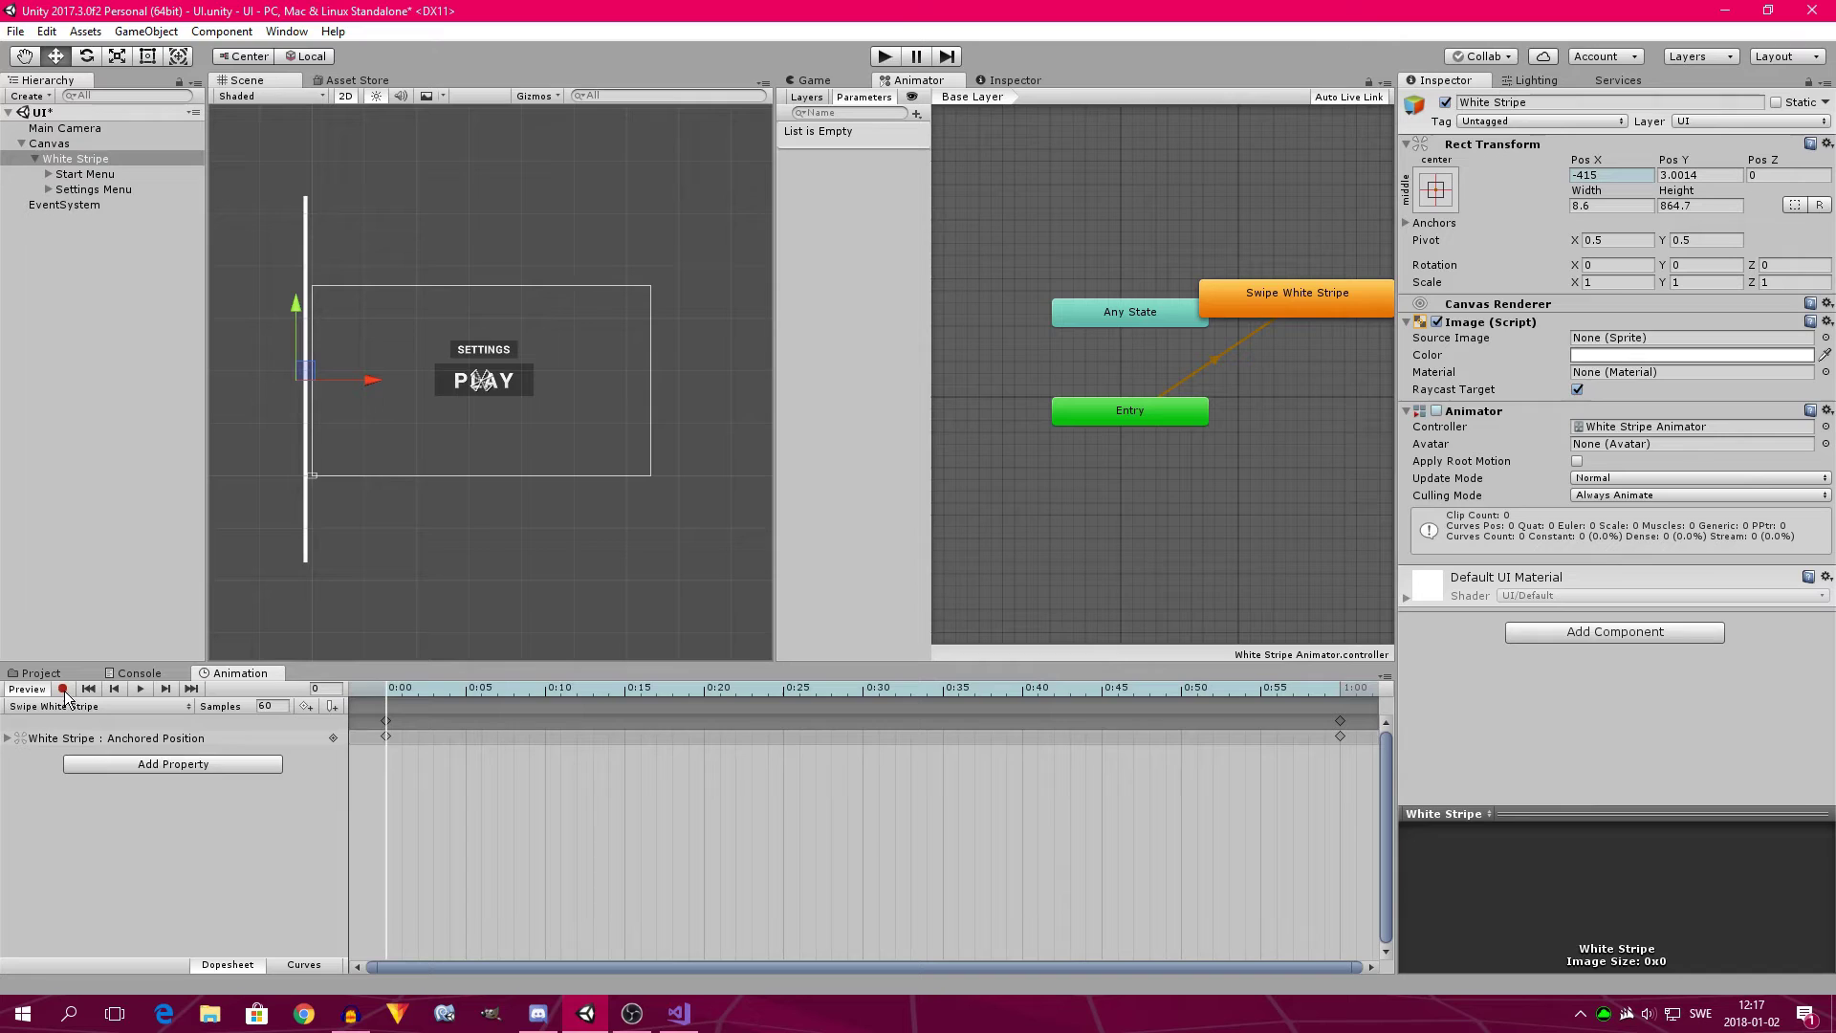
# Copy the swipe clip's first Anchored Position keyframe into a new clip named Idle White Stripe.
pyautogui.click(392, 734)
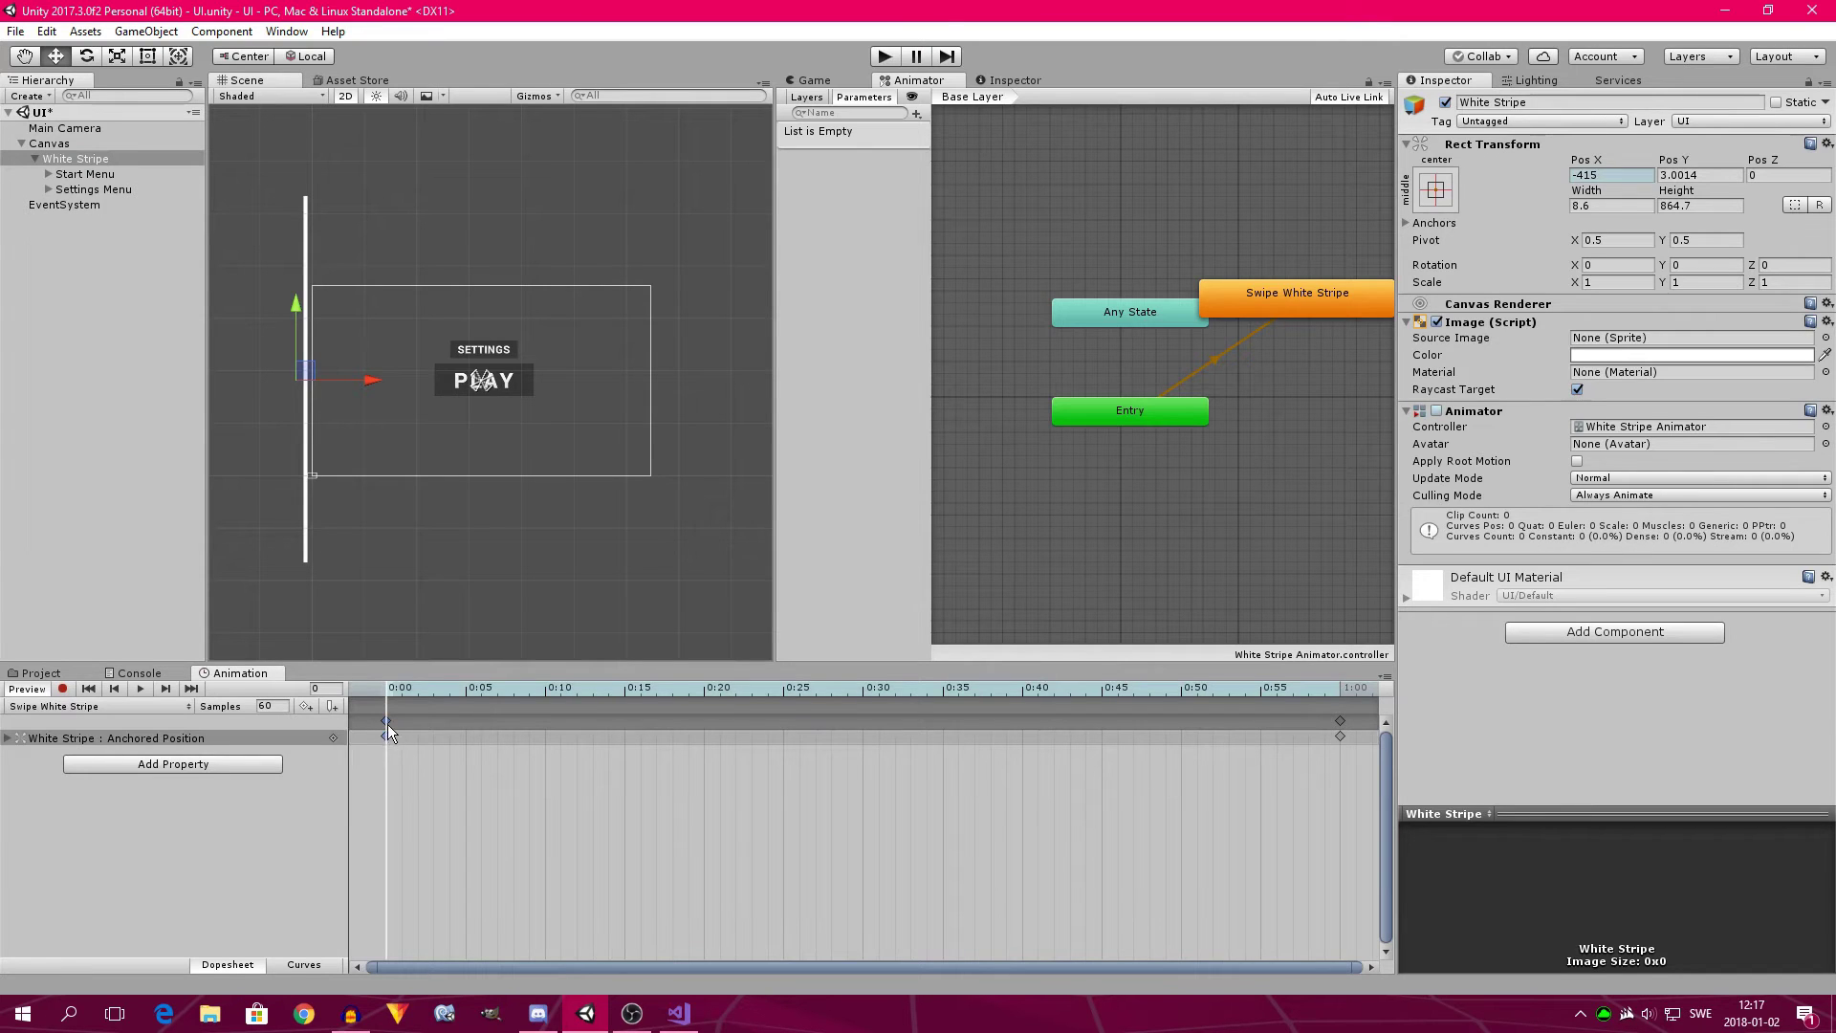
pyautogui.moveTo(406, 691); pyautogui.dragTo(450, 690)
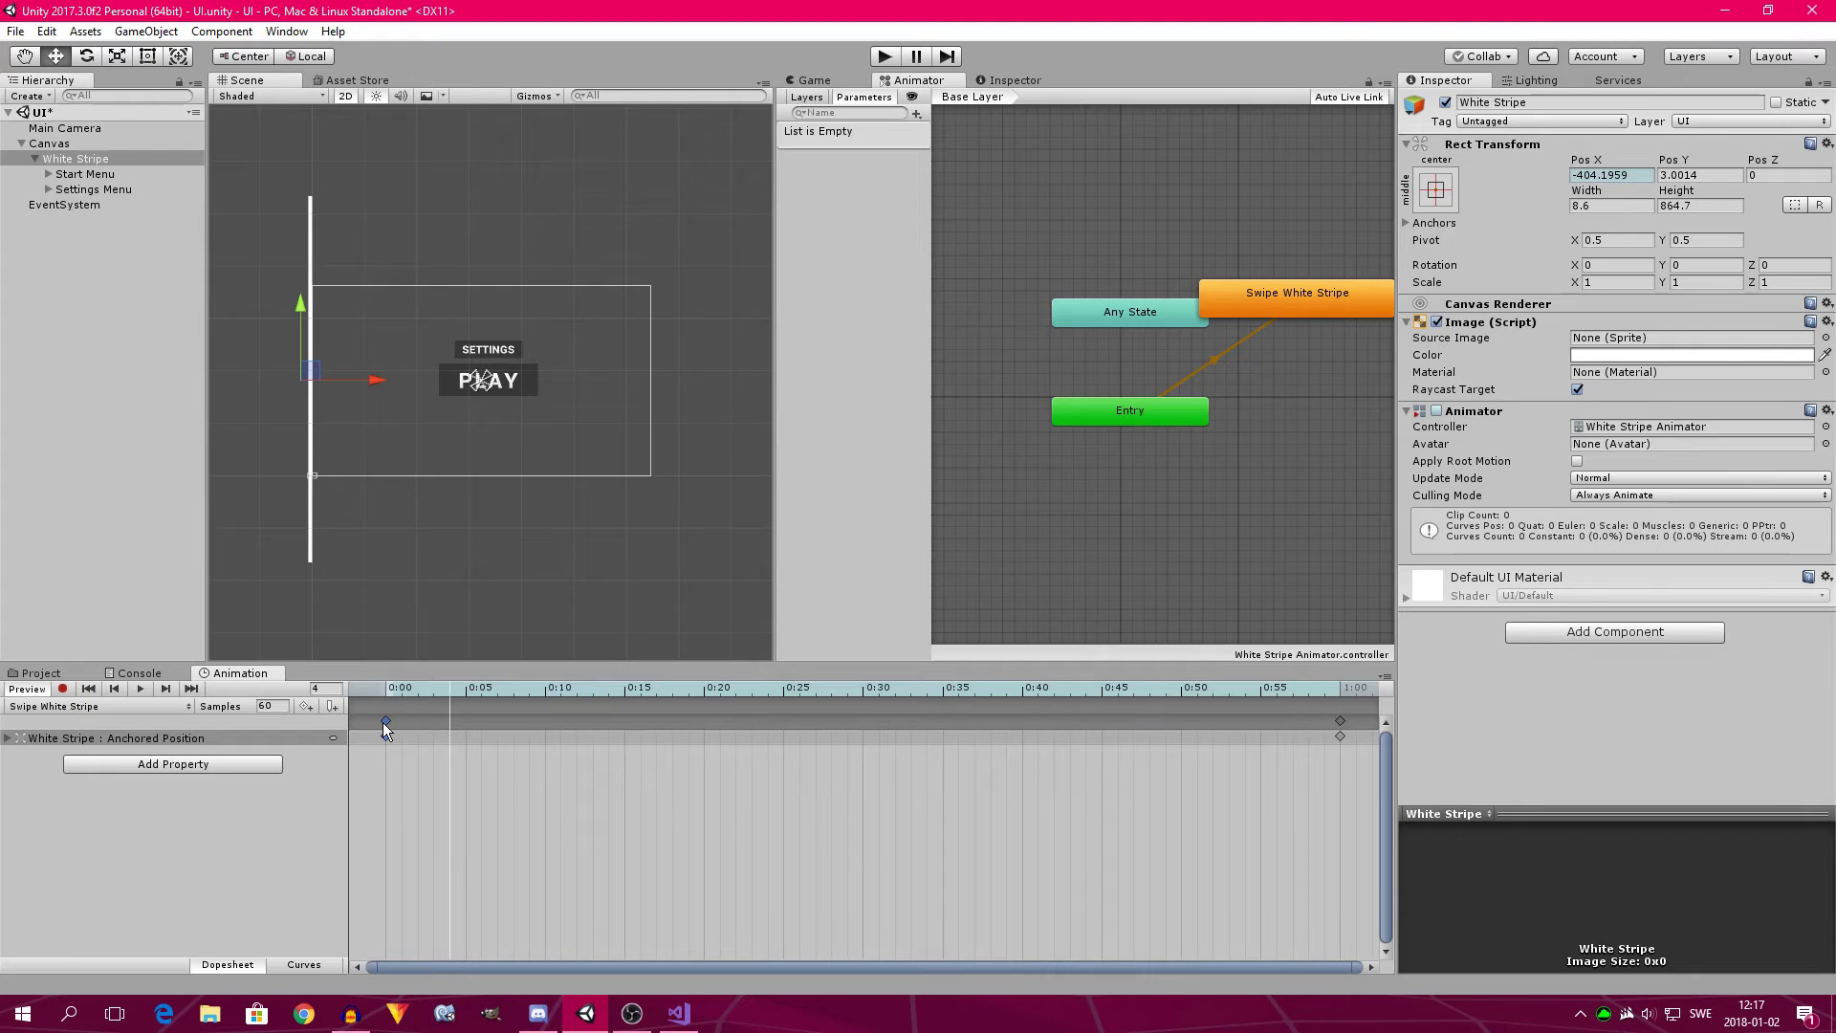
pyautogui.click(100, 706)
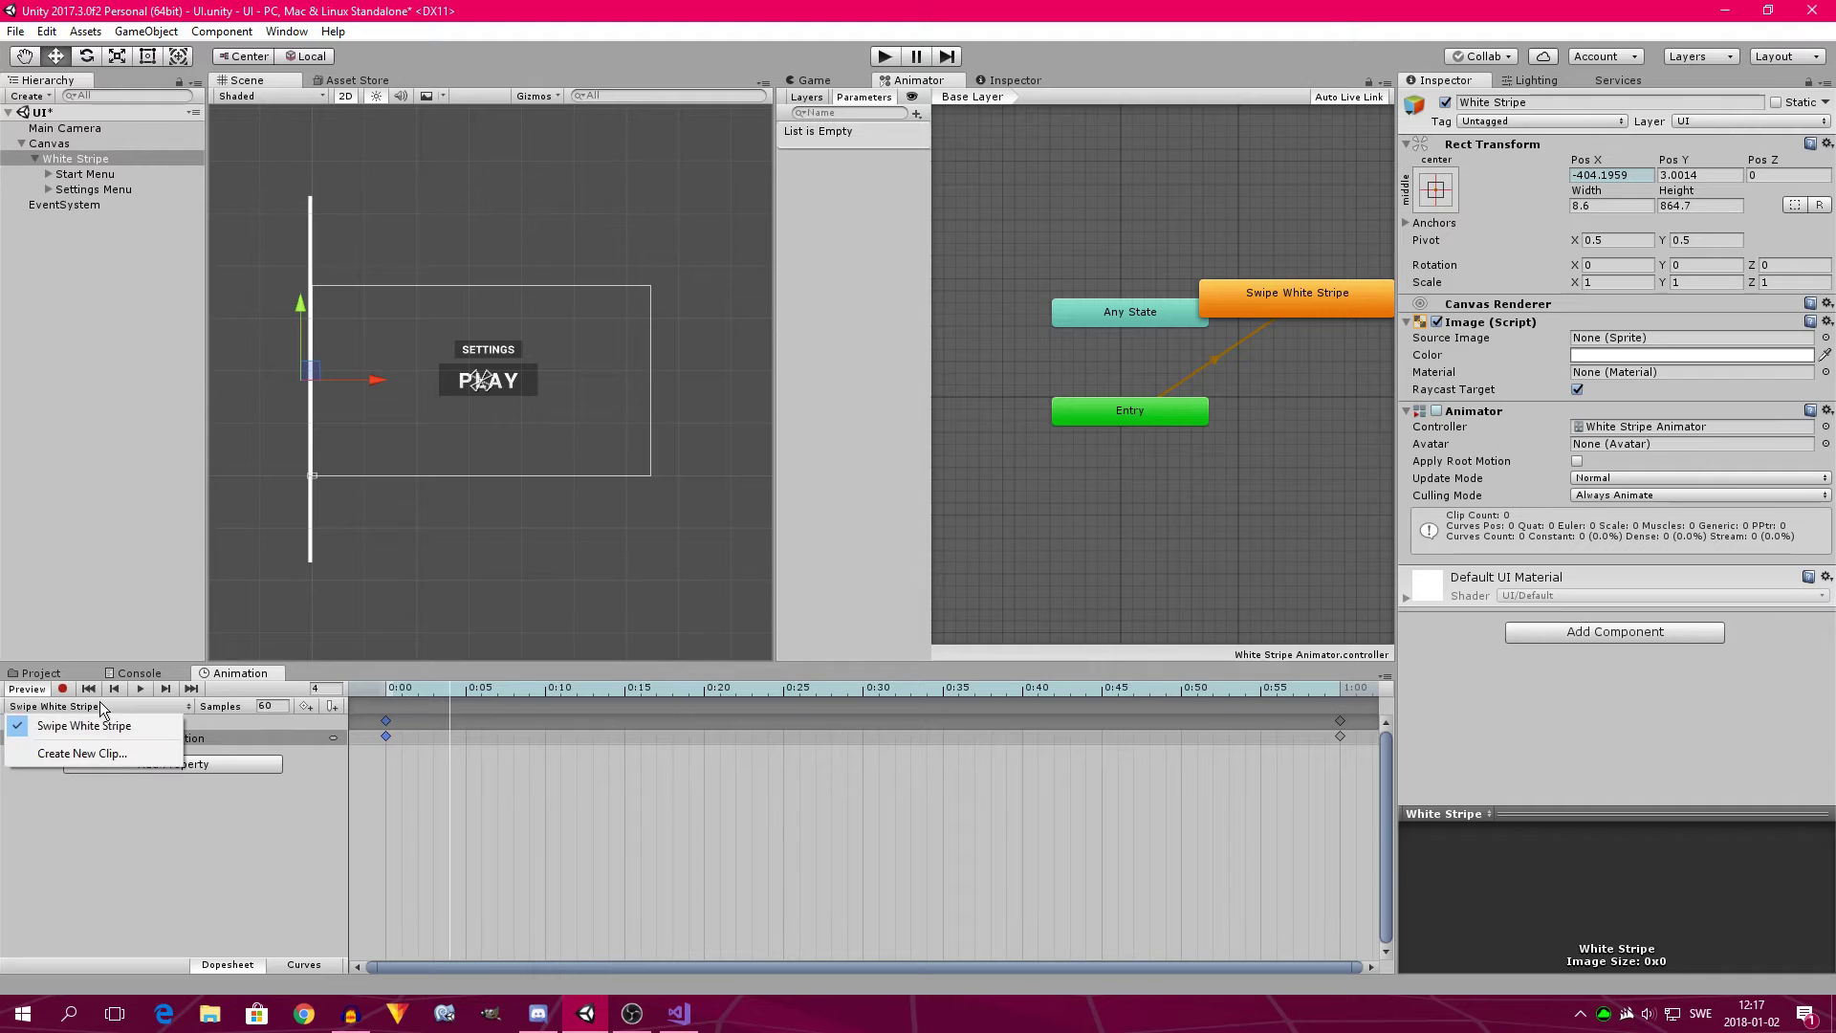
pyautogui.click(112, 753)
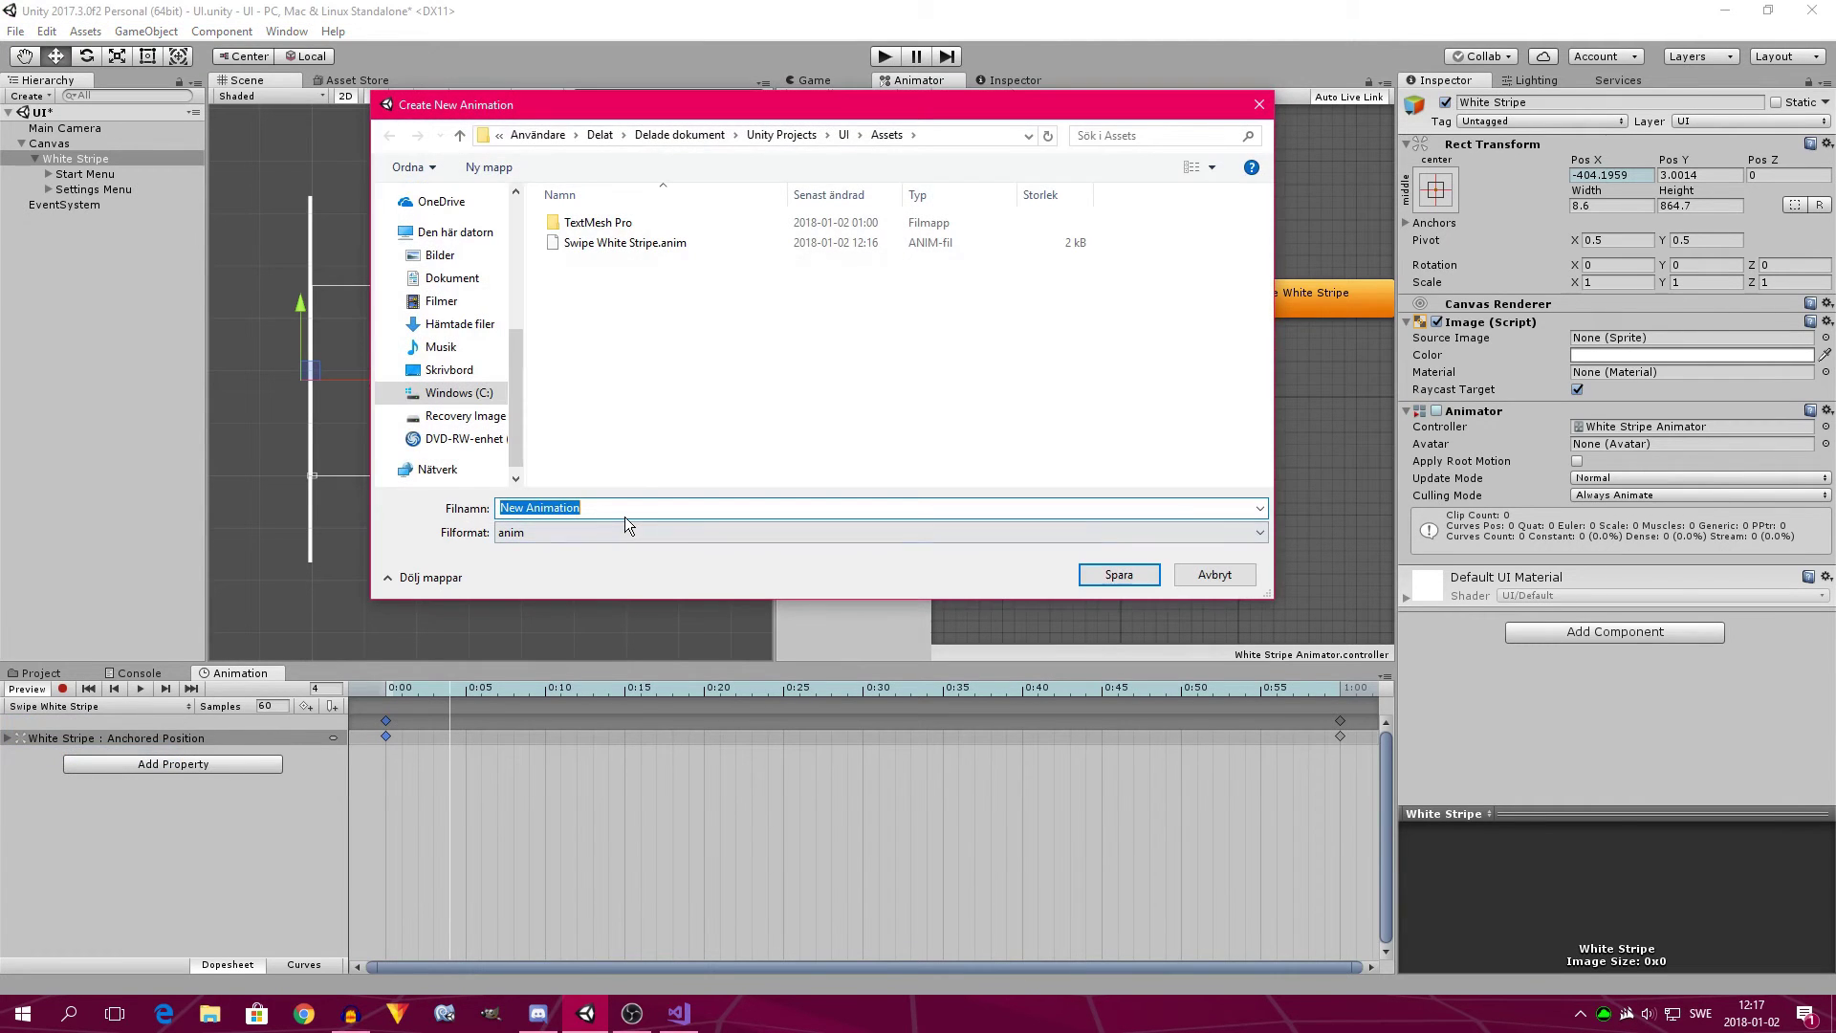
pyautogui.press('BackSpace')
pyautogui.write('Idle White Str')
pyautogui.press('BackSpace')
pyautogui.press('BackSpace')
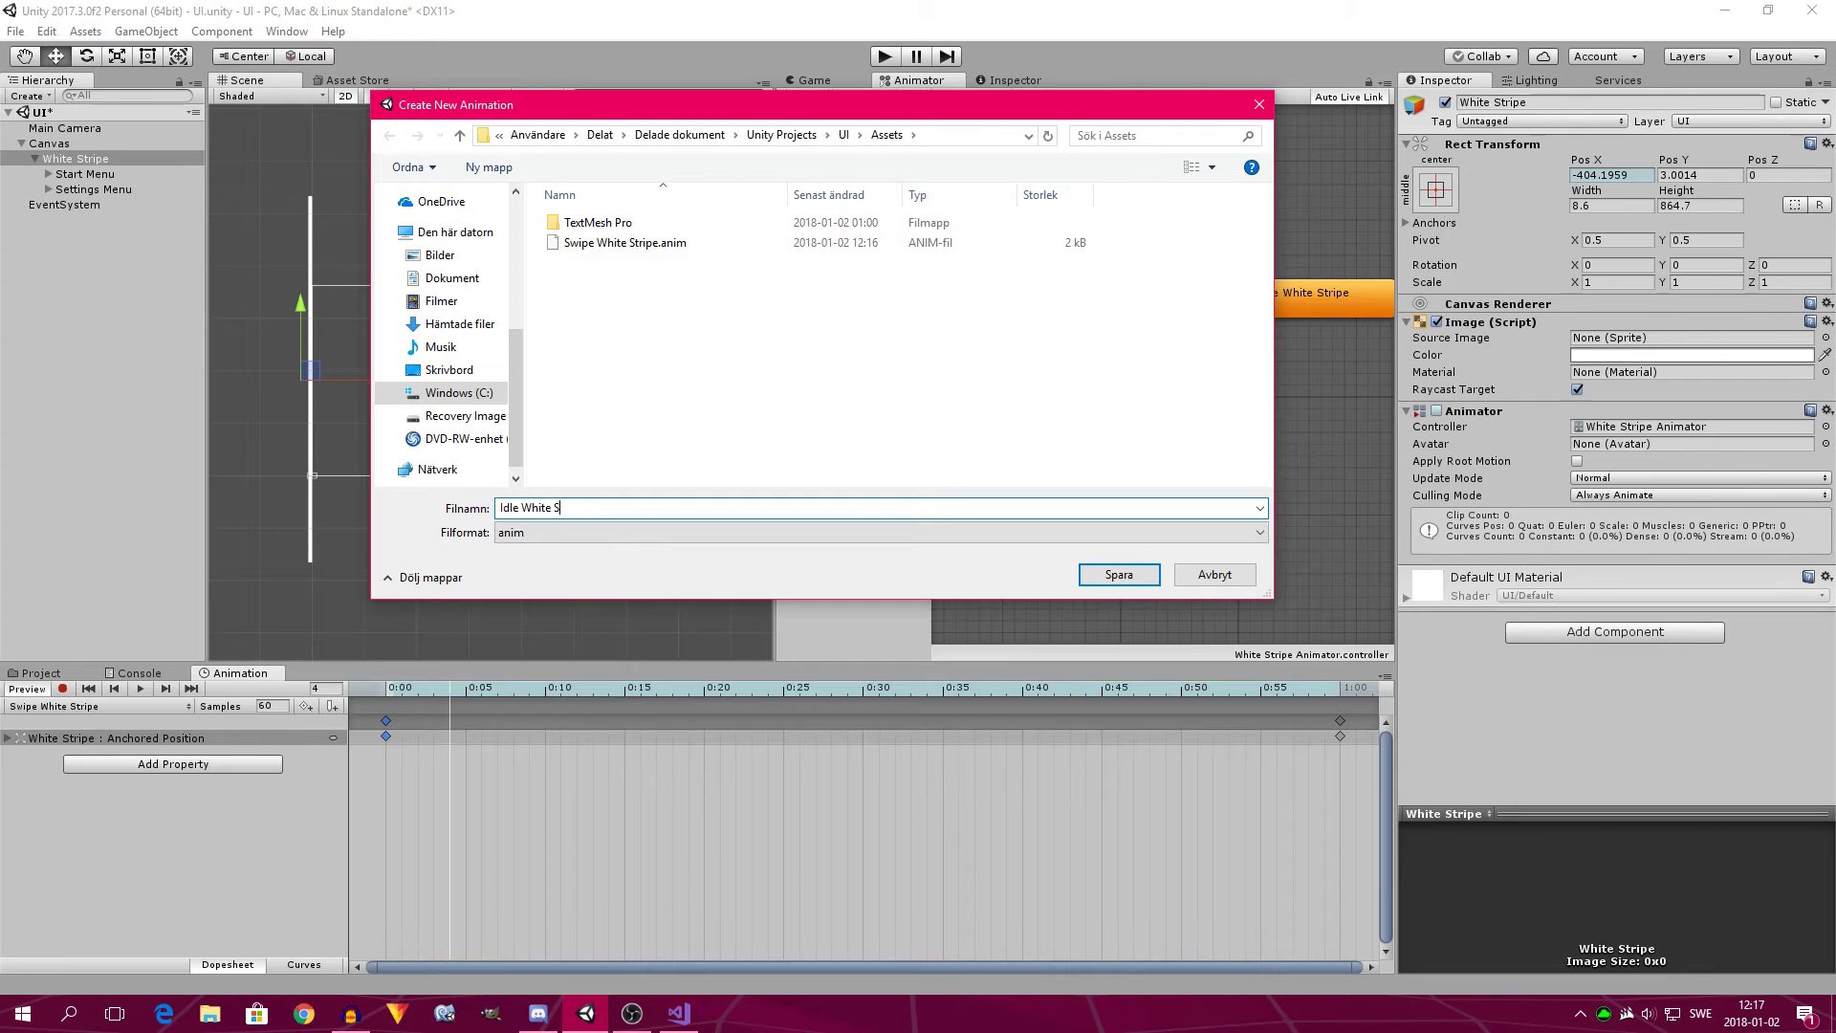
pyautogui.write('tripe')
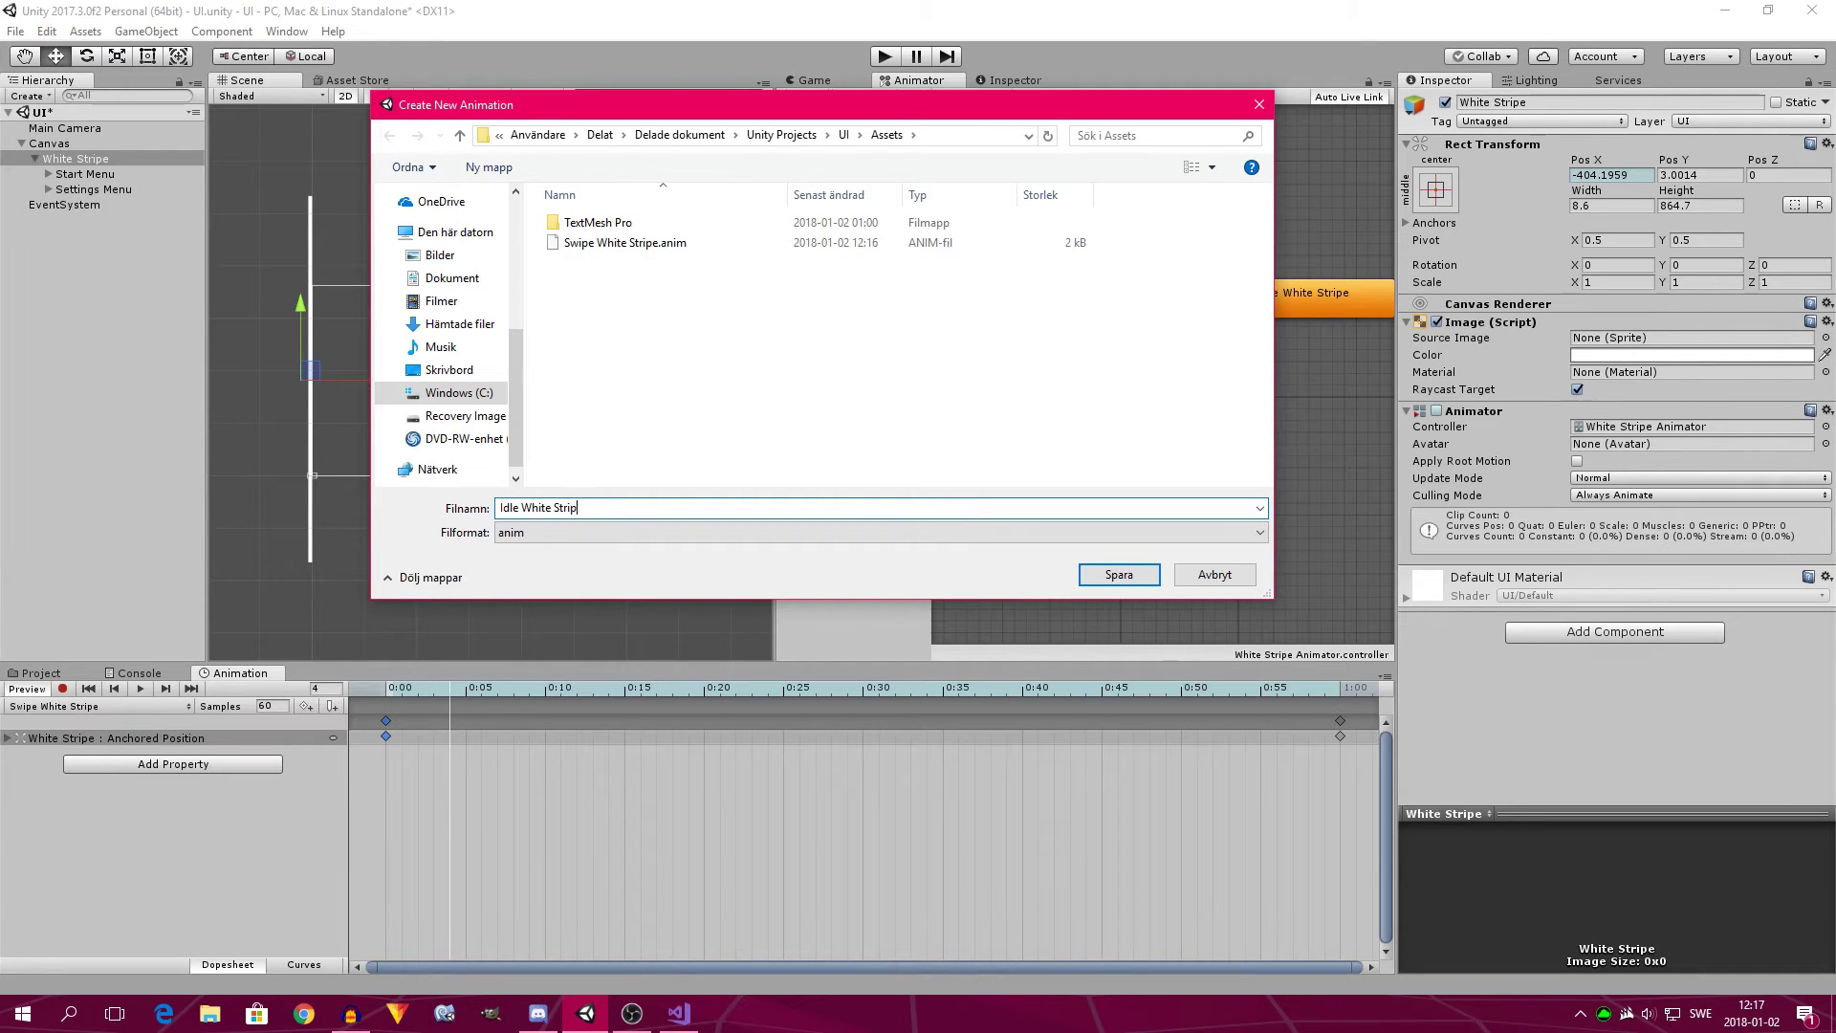
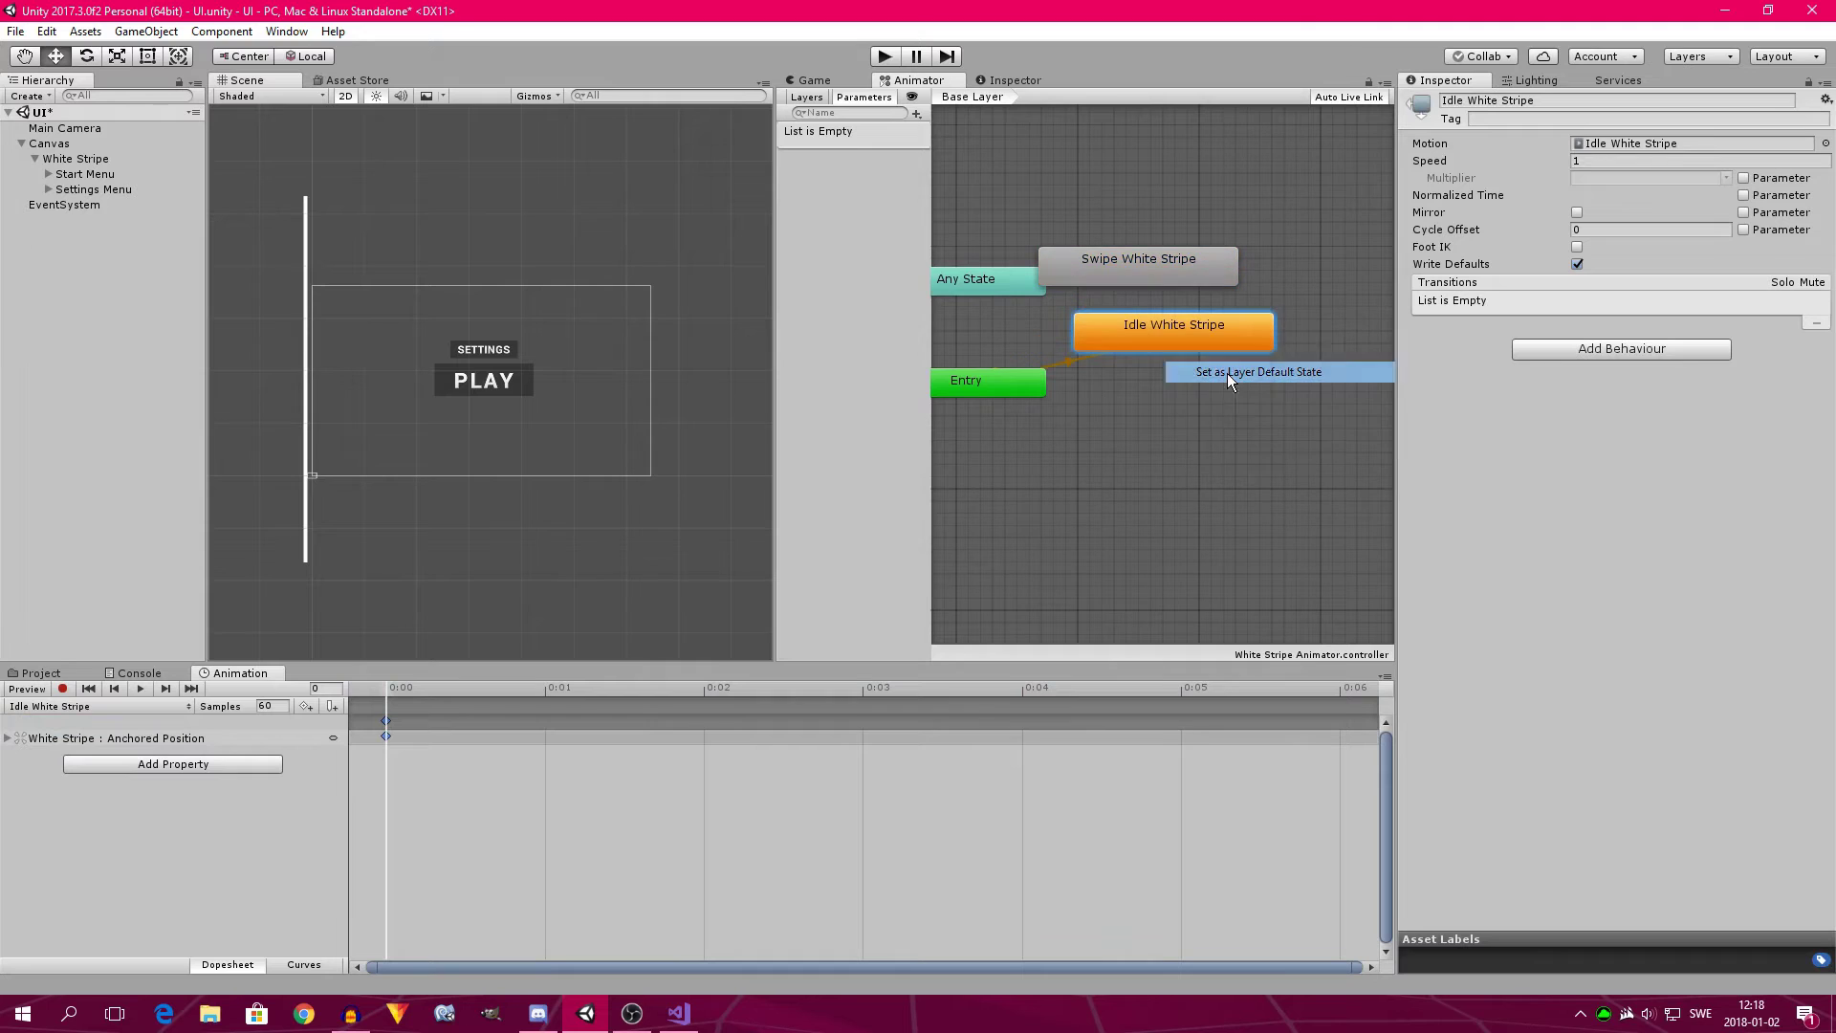
# Align the Swipe White Stripe state above Idle White Stripe in the Animator graph.
pyautogui.moveTo(1187, 347); pyautogui.dragTo(1098, 353, button='middle')
pyautogui.moveTo(1069, 269); pyautogui.dragTo(1099, 280)
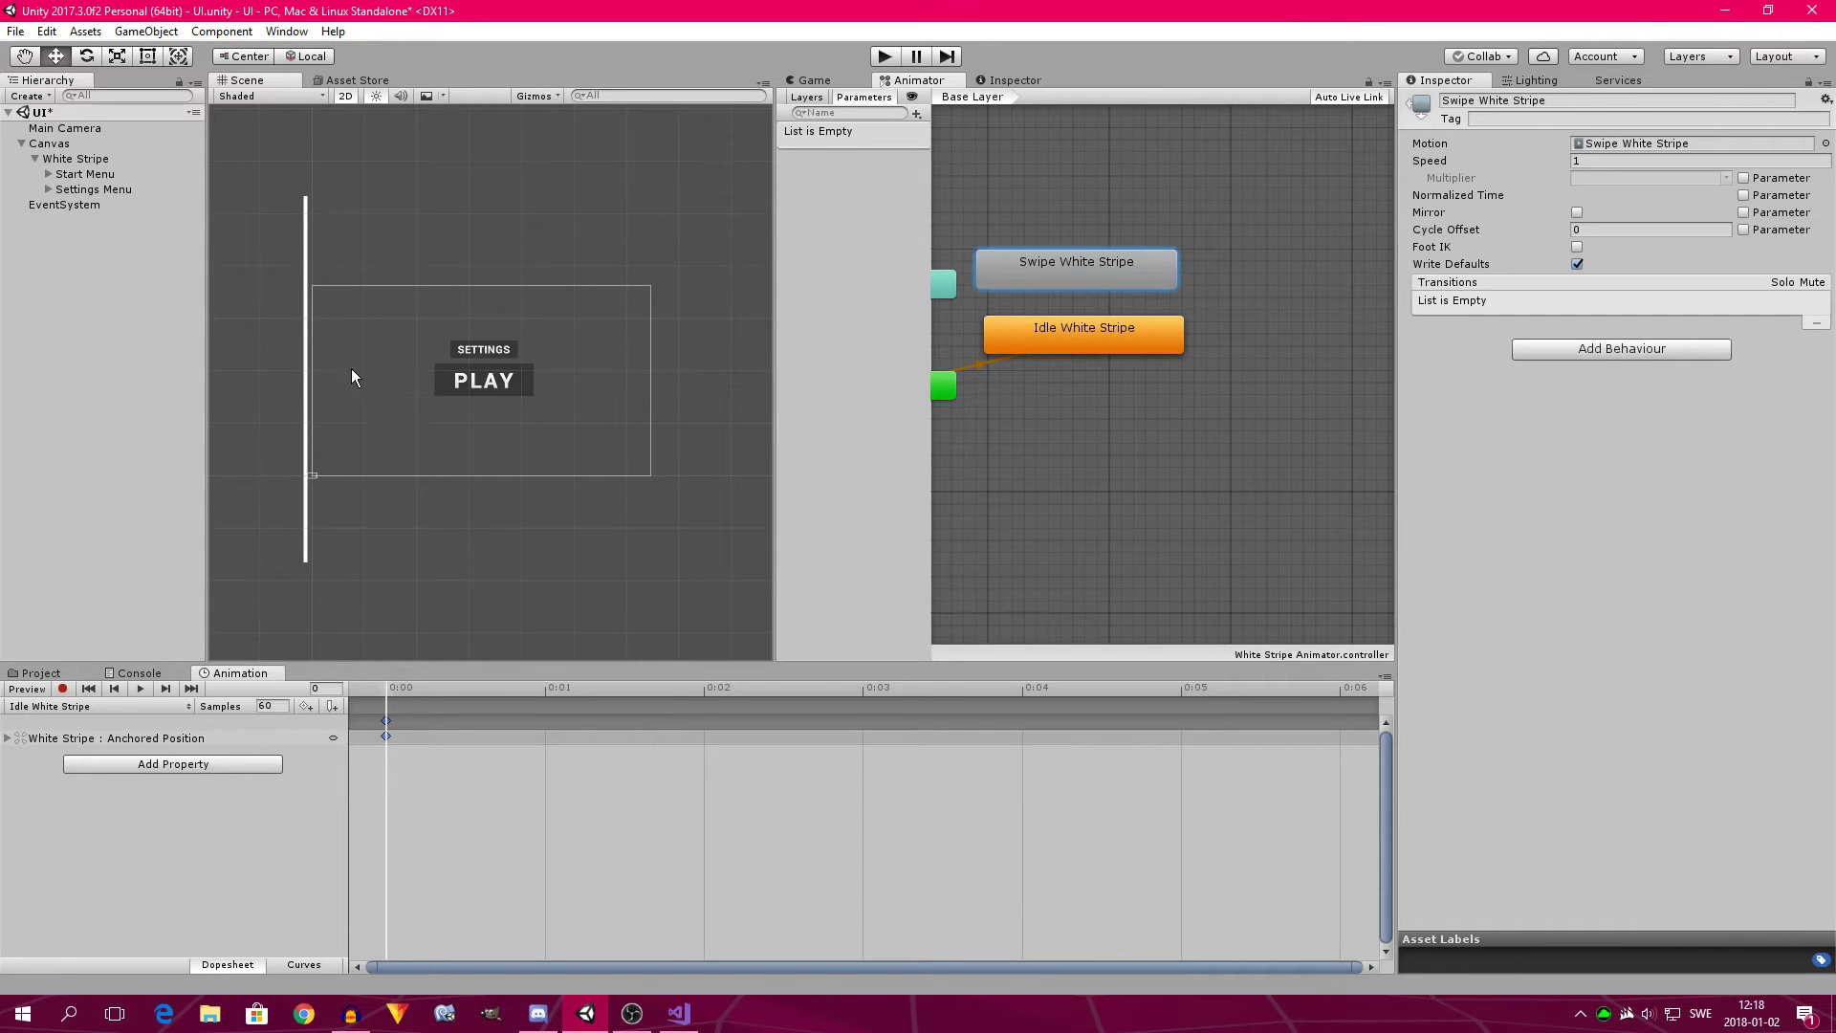
# Duplicate the Swipe White Stripe state in the Animator graph and place the copy beside the original, above Idle White Stripe.
pyautogui.moveTo(1053, 261); pyautogui.dragTo(1027, 247)
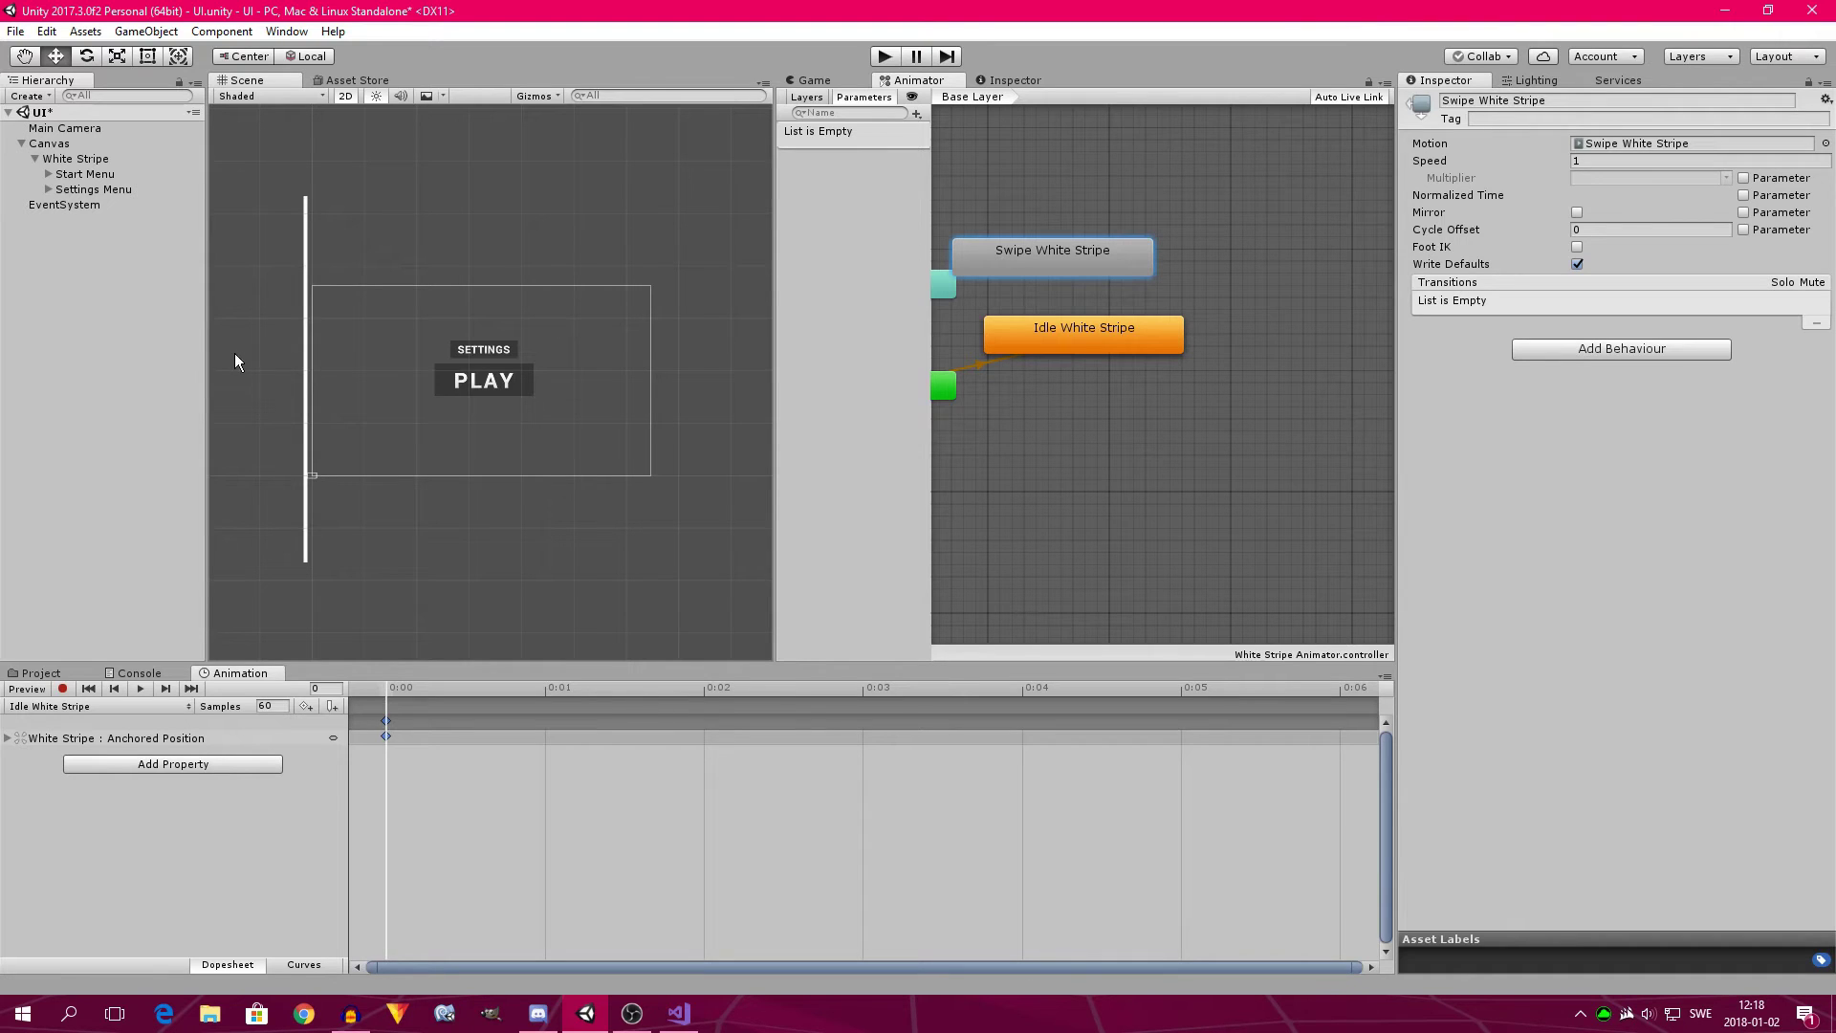
pyautogui.click(1067, 291)
pyautogui.click(1017, 253)
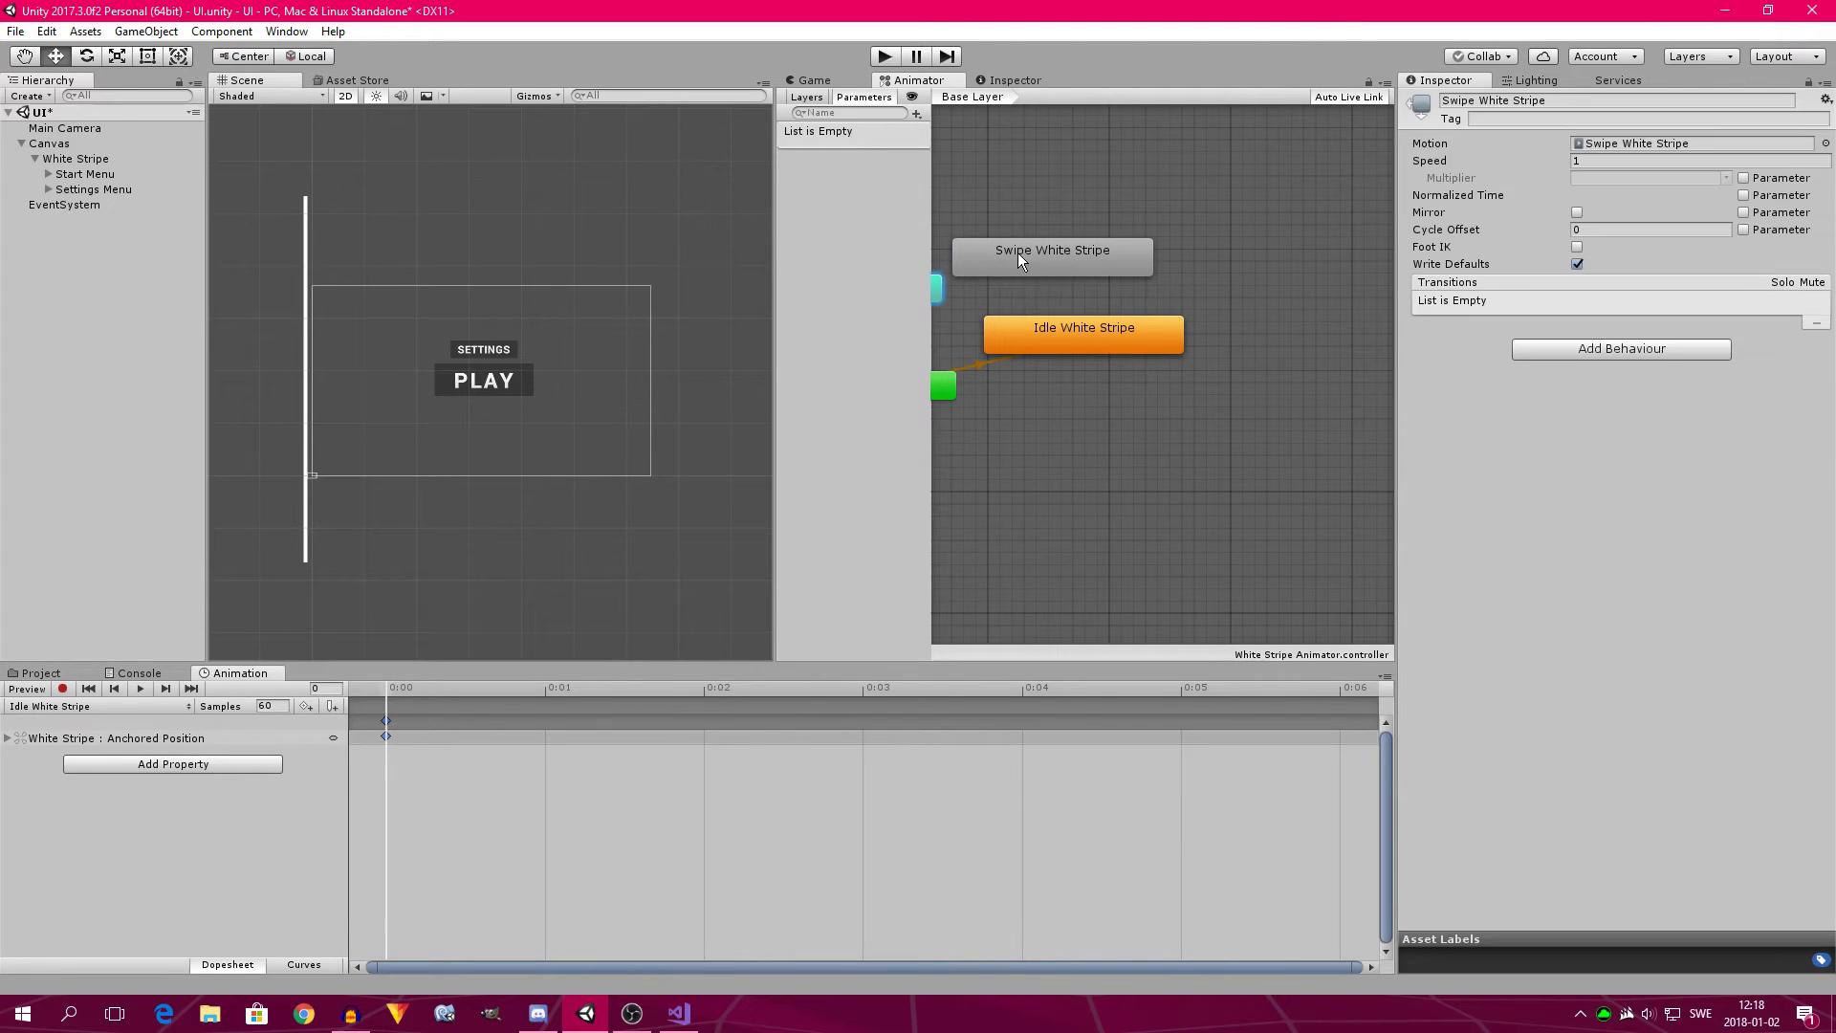
pyautogui.rightClick(1034, 263)
pyautogui.click(1072, 316)
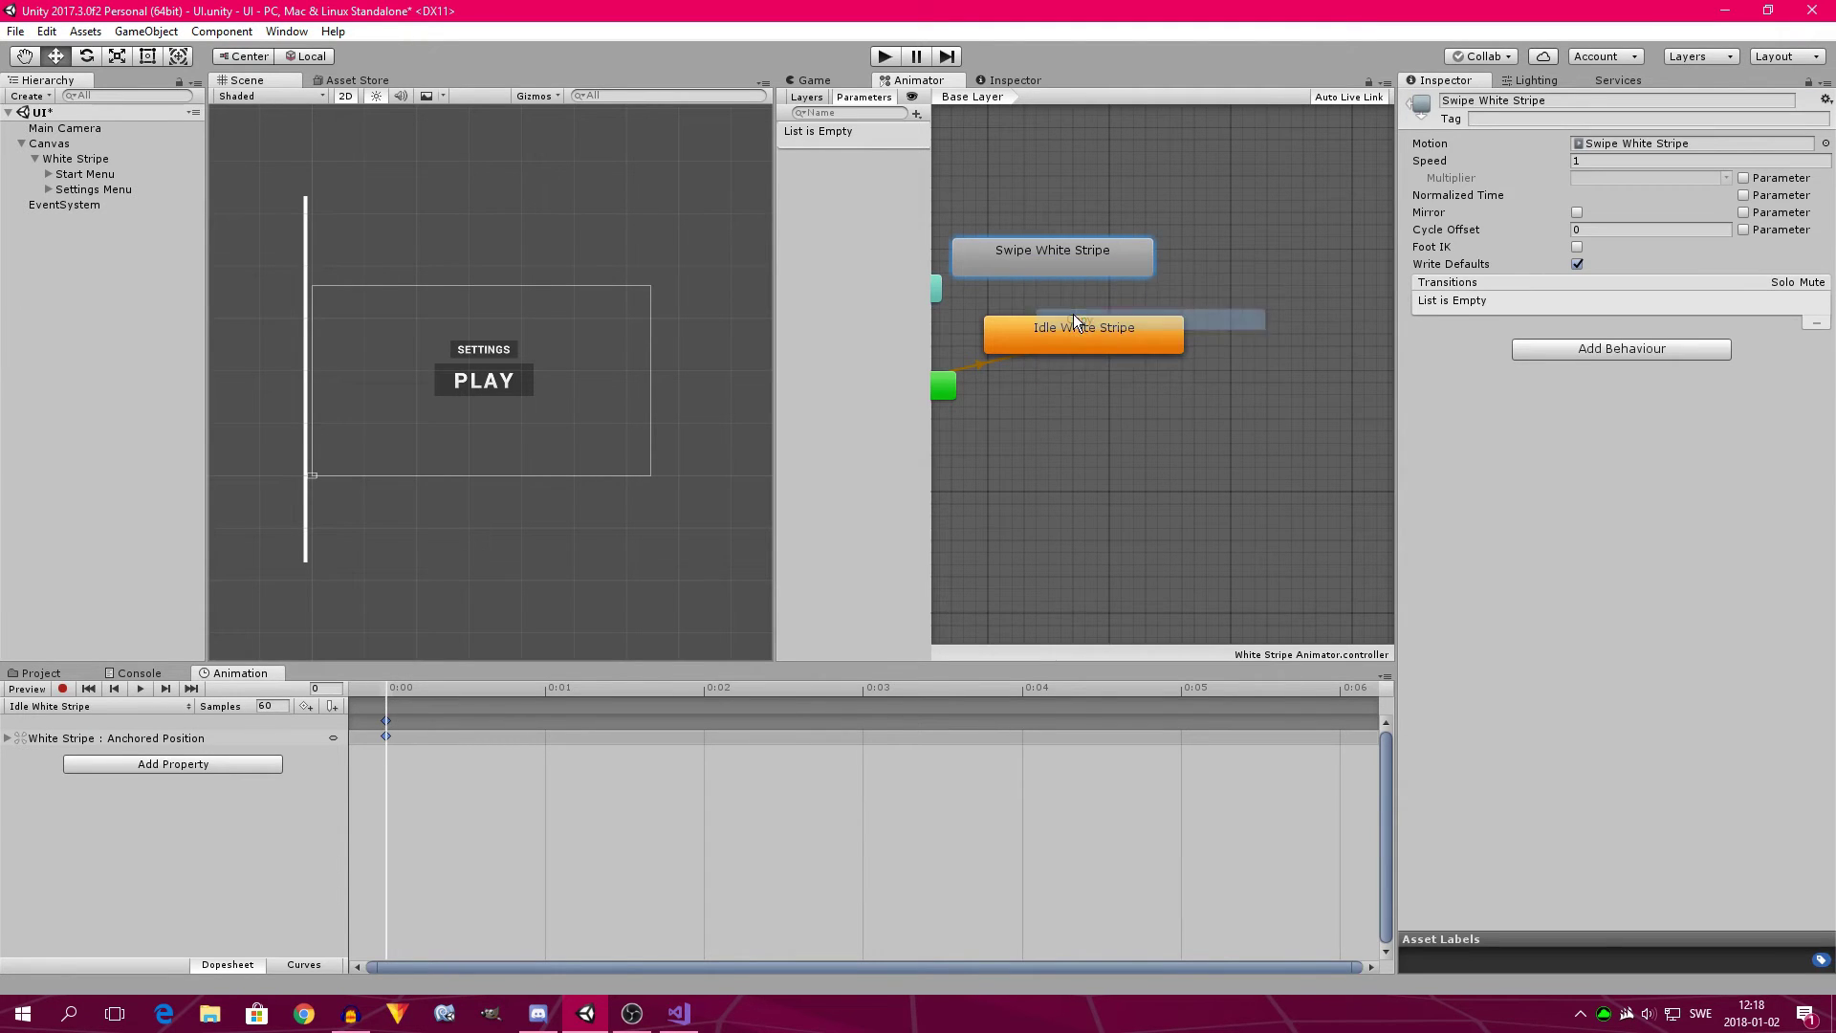
pyautogui.rightClick(1131, 398)
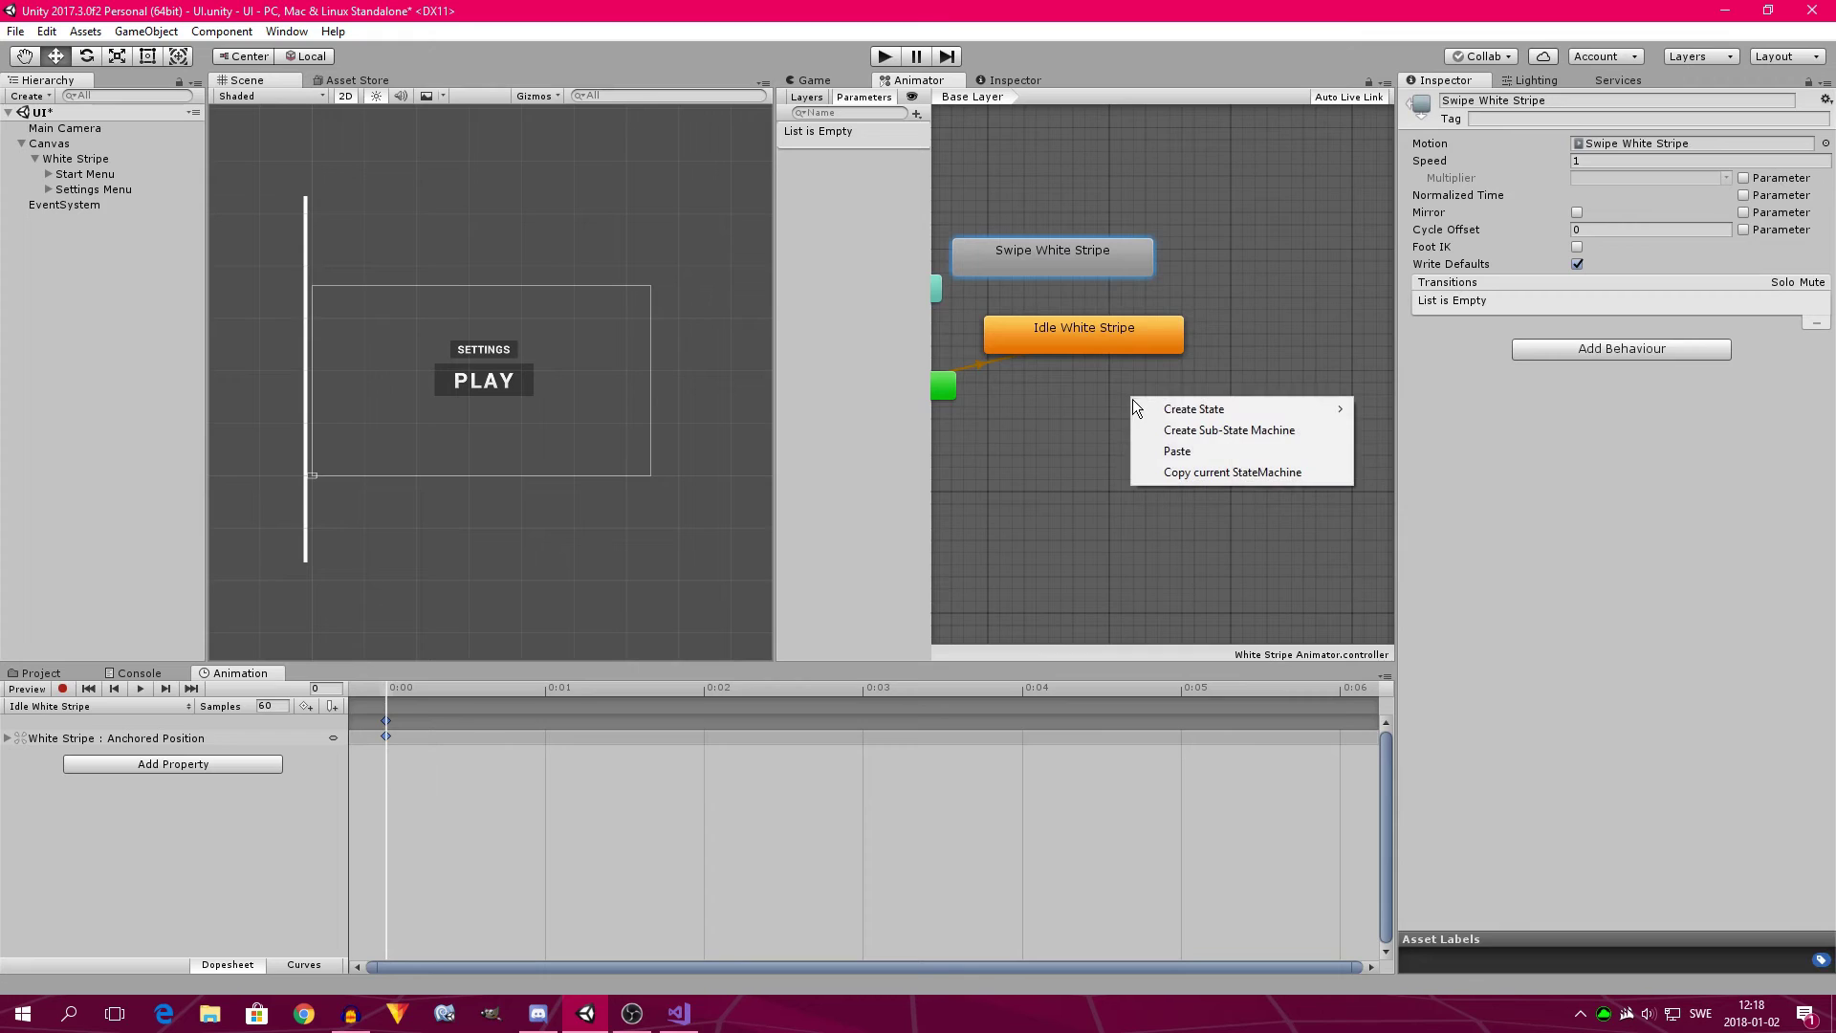
pyautogui.click(1208, 454)
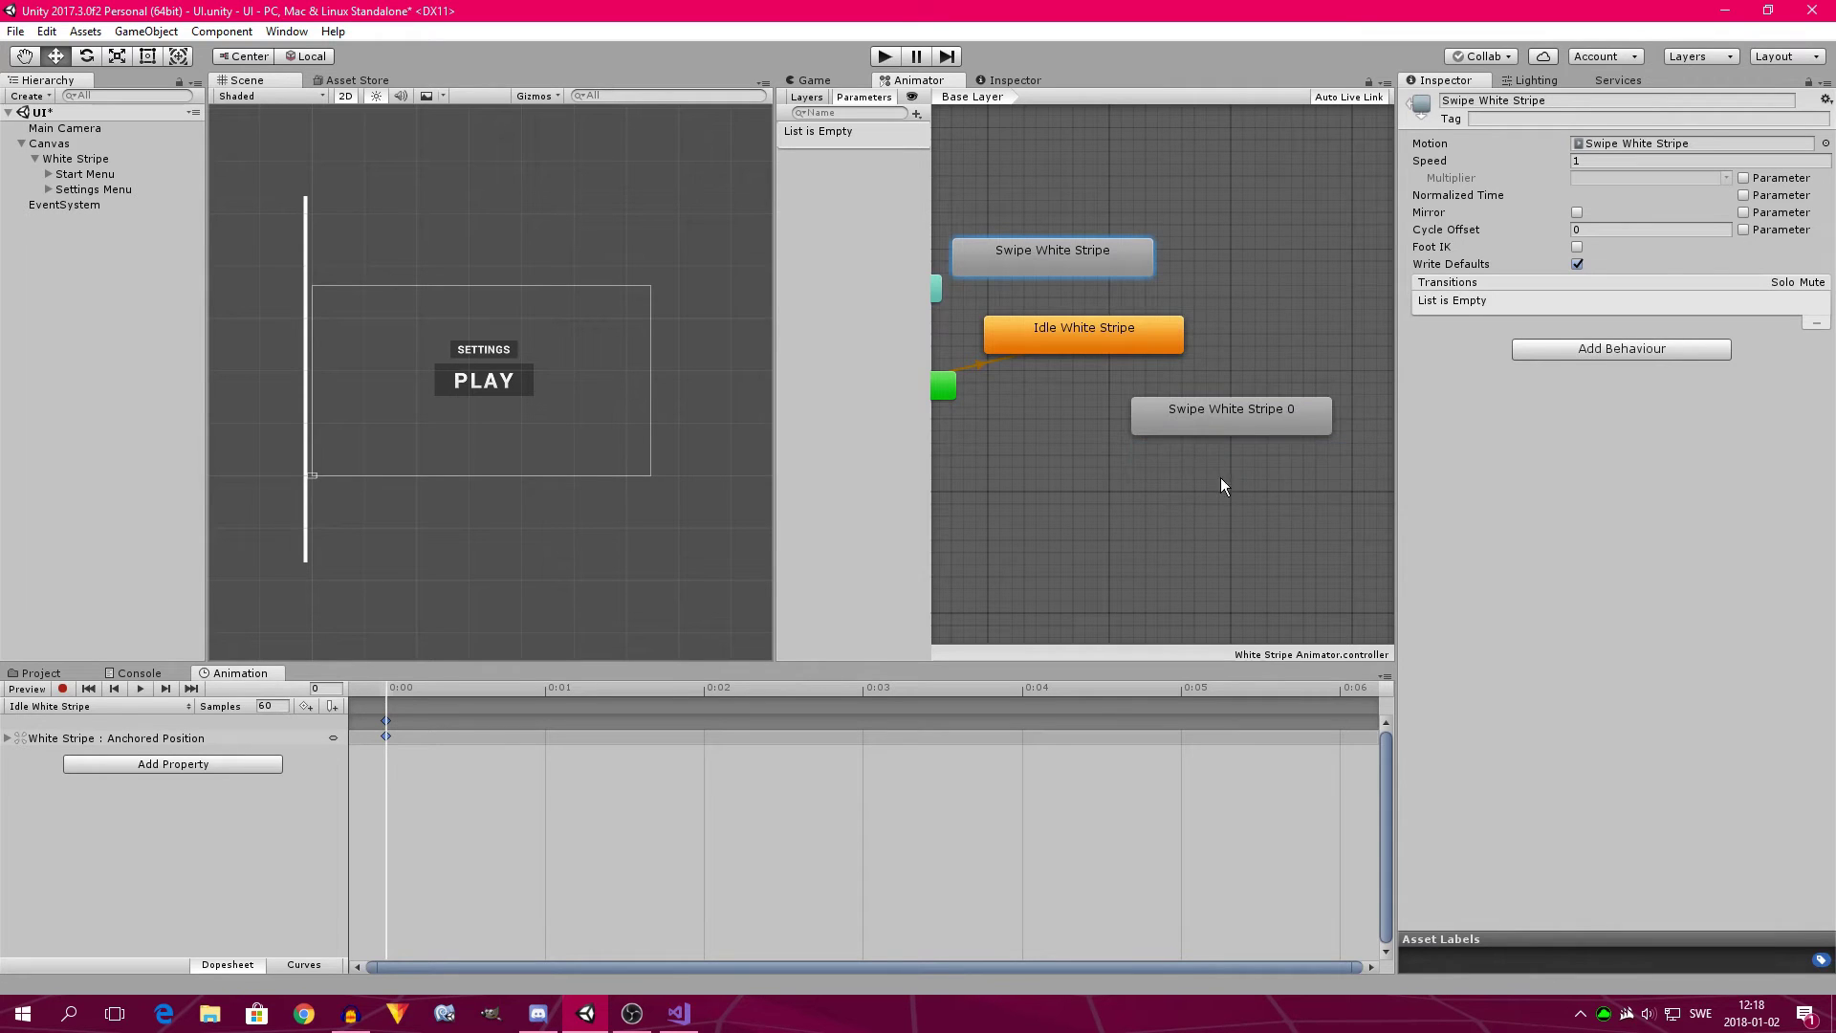
pyautogui.moveTo(1196, 410); pyautogui.dragTo(1240, 268)
pyautogui.moveTo(1094, 260); pyautogui.dragTo(1082, 261)
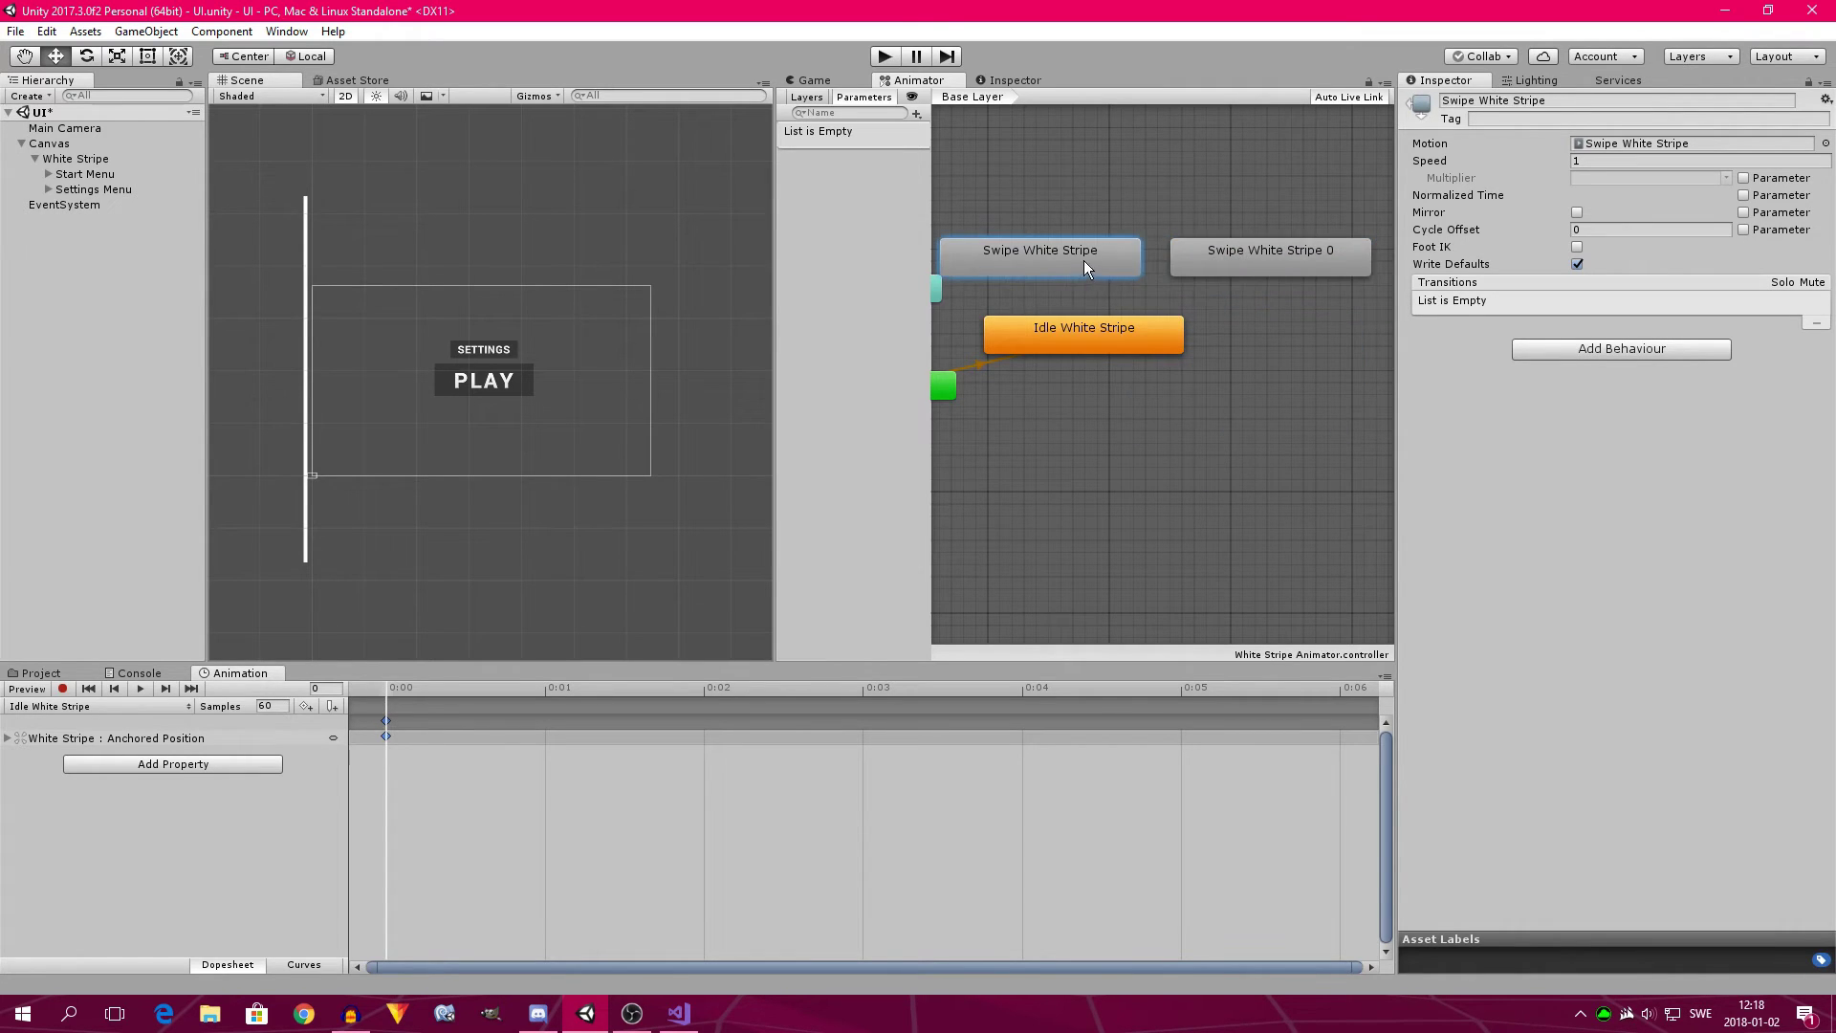
# Rename the original Swipe White Stripe state as Swipe Right White Stripe.
pyautogui.click(1478, 100)
pyautogui.write('R ight')
pyautogui.press('Return')
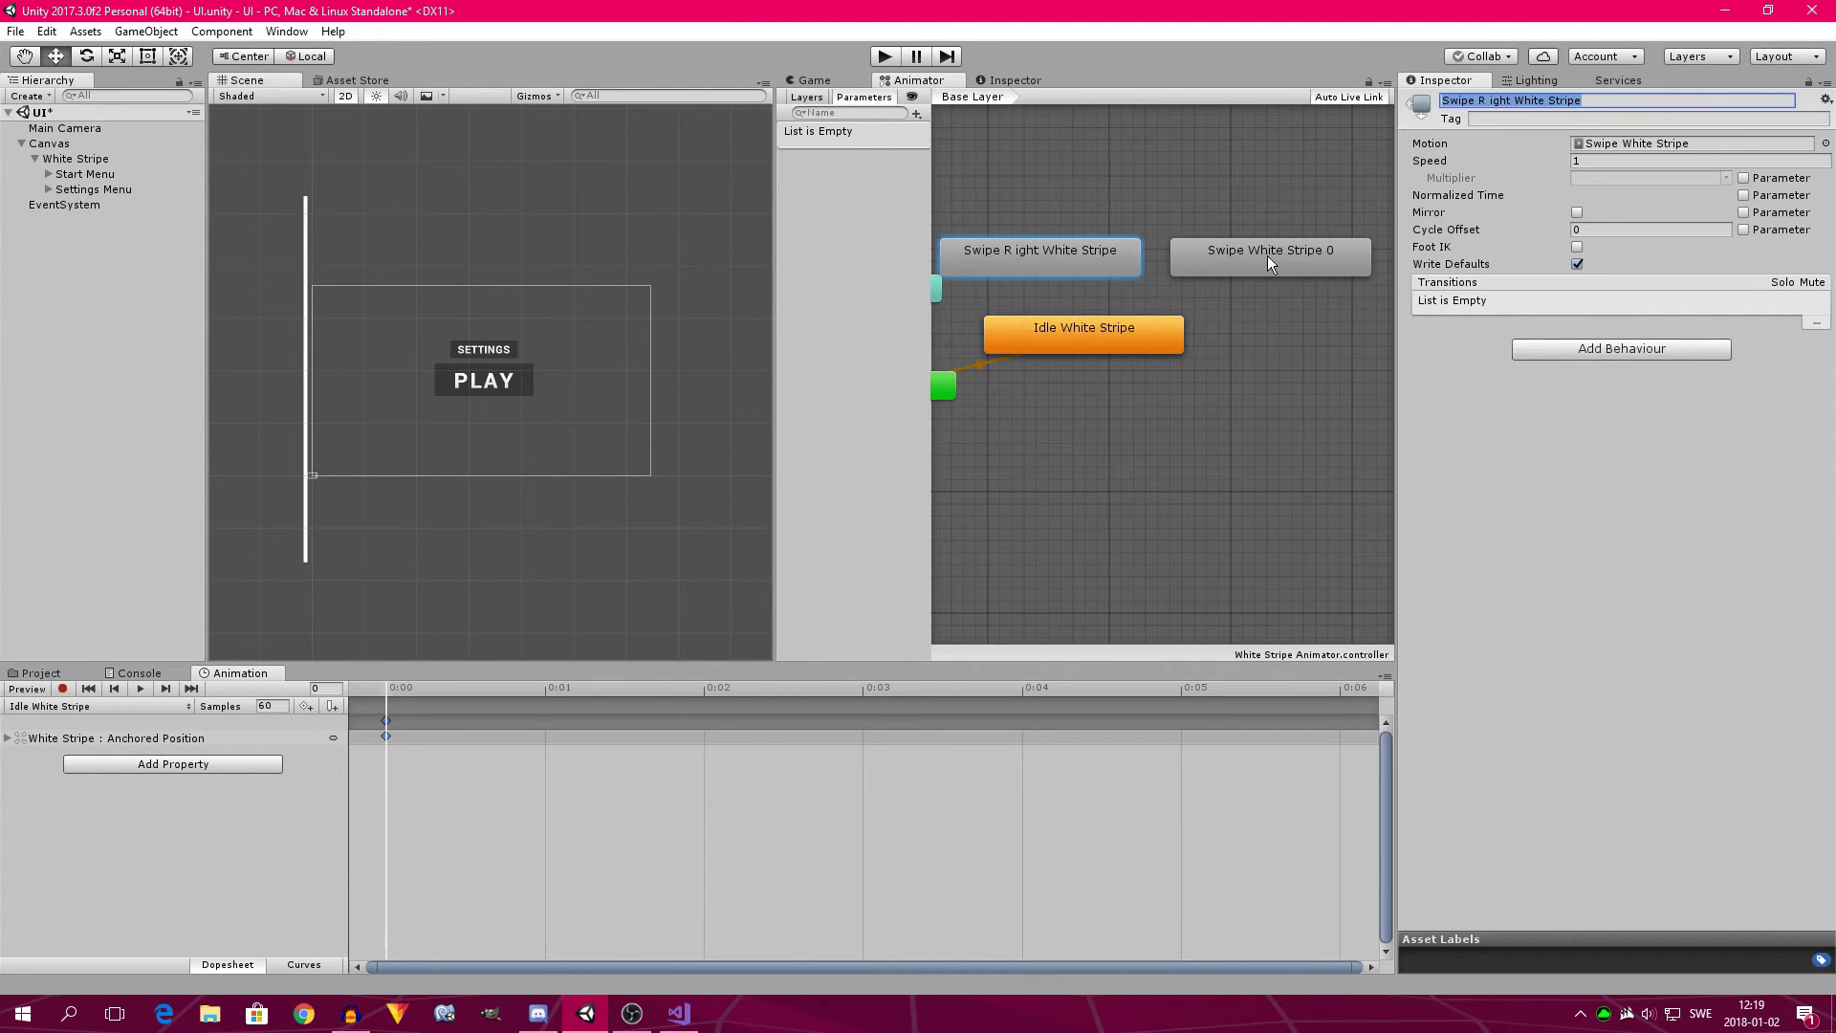
pyautogui.click(1488, 100)
pyautogui.press('BackSpace')
pyautogui.press('Return')
# Rename the duplicated swipe state as Swipe Left White Stripe and set its speed to -1.
pyautogui.click(1243, 260)
pyautogui.click(1476, 99)
pyautogui.write('L')
pyautogui.write('eft')
pyautogui.press('Return')
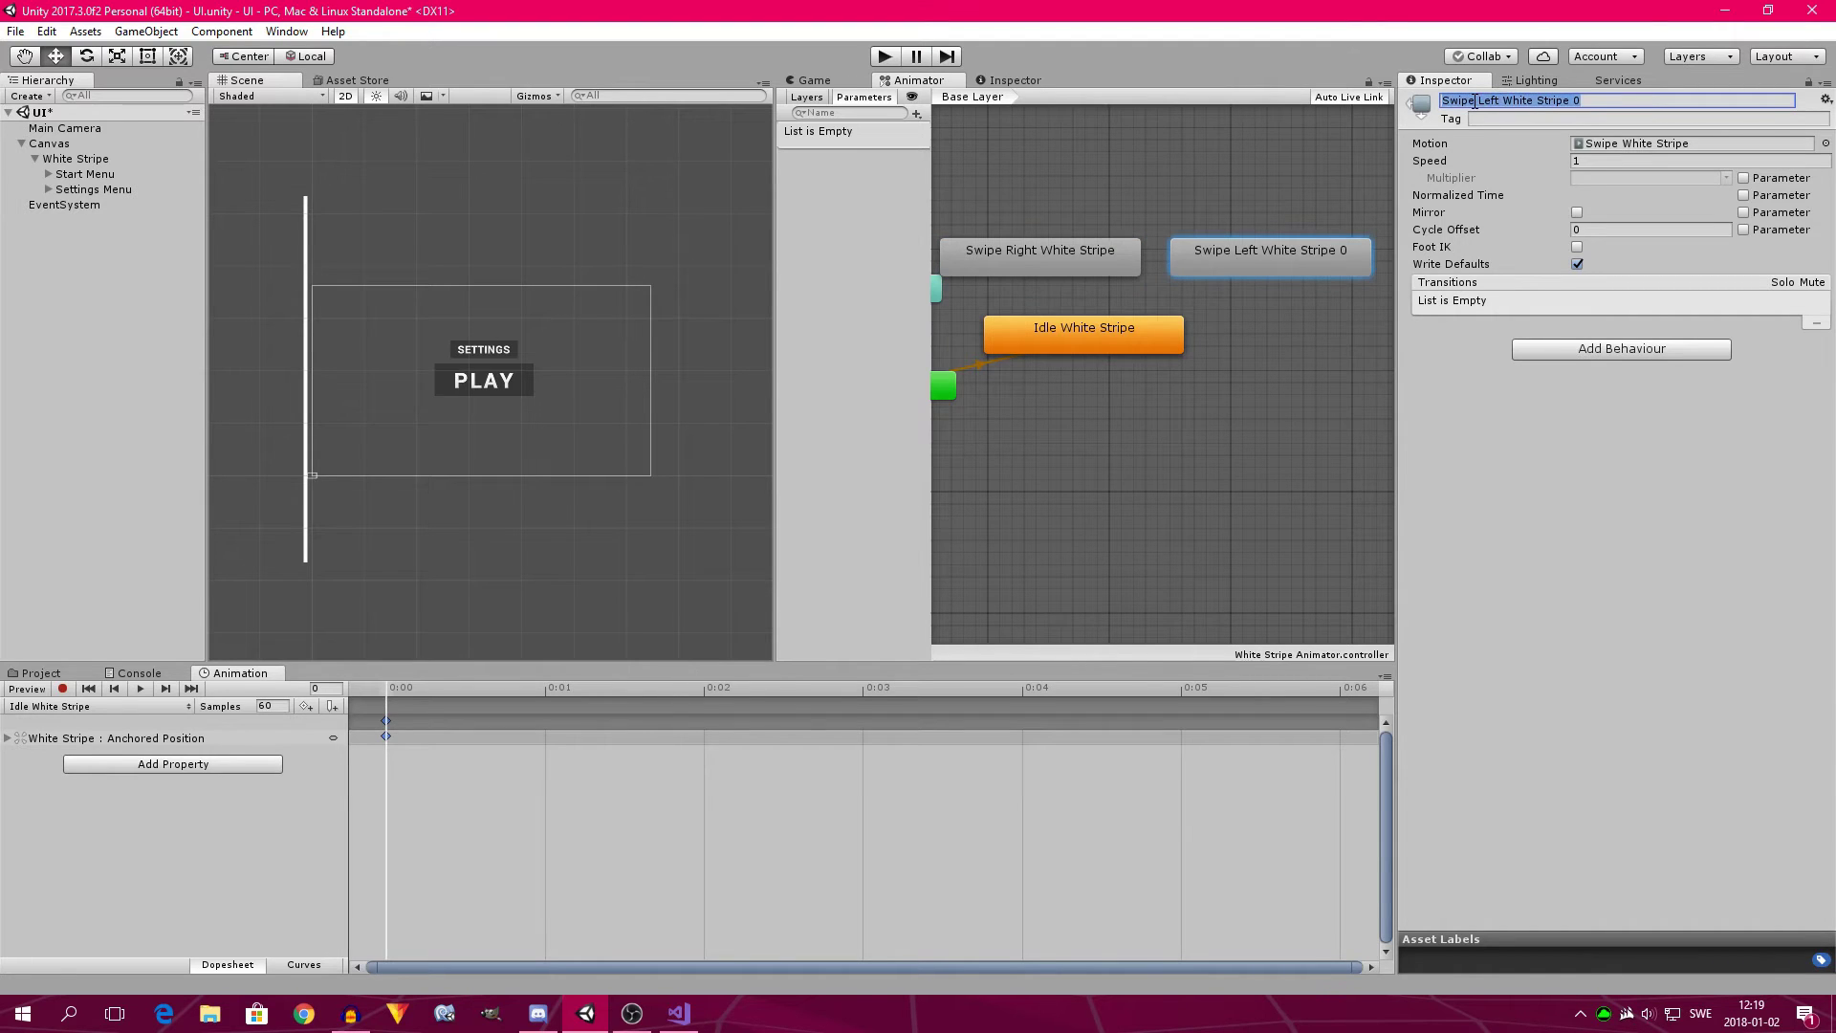
pyautogui.click(1592, 100)
pyautogui.press('BackSpace')
pyautogui.press('BackSpace')
pyautogui.press('Return')
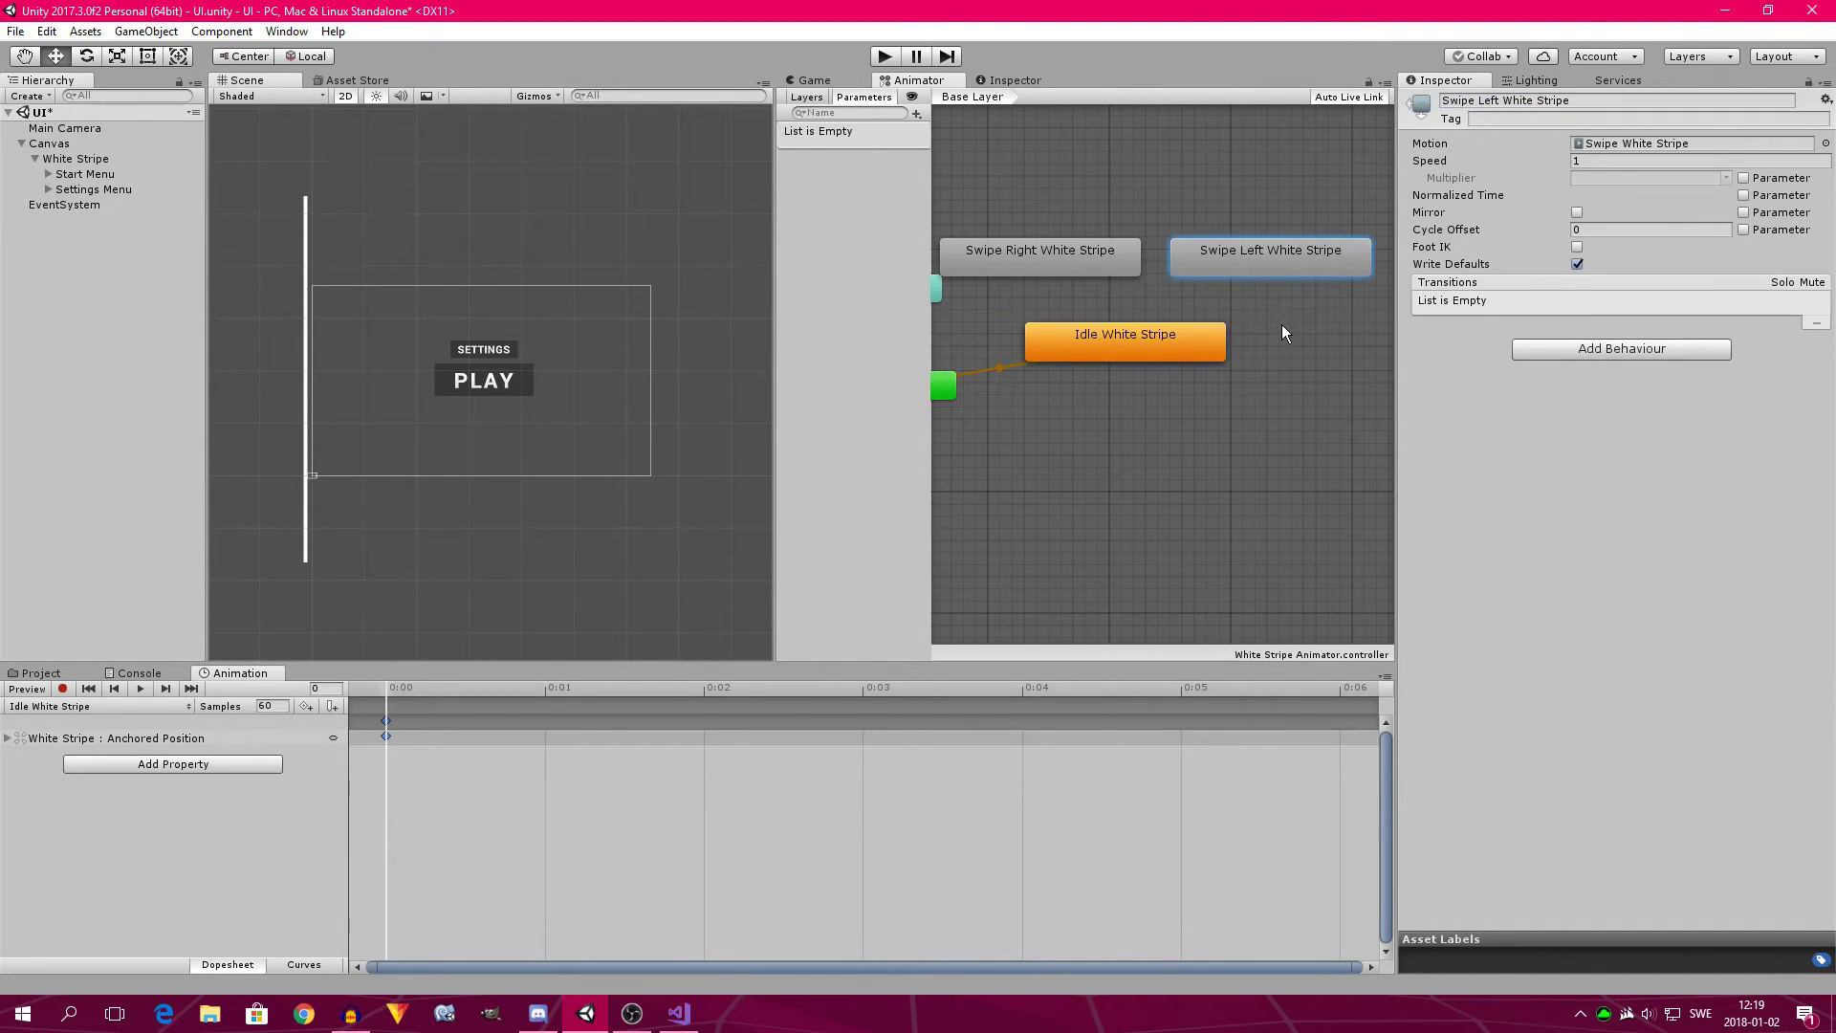
pyautogui.click(1610, 160)
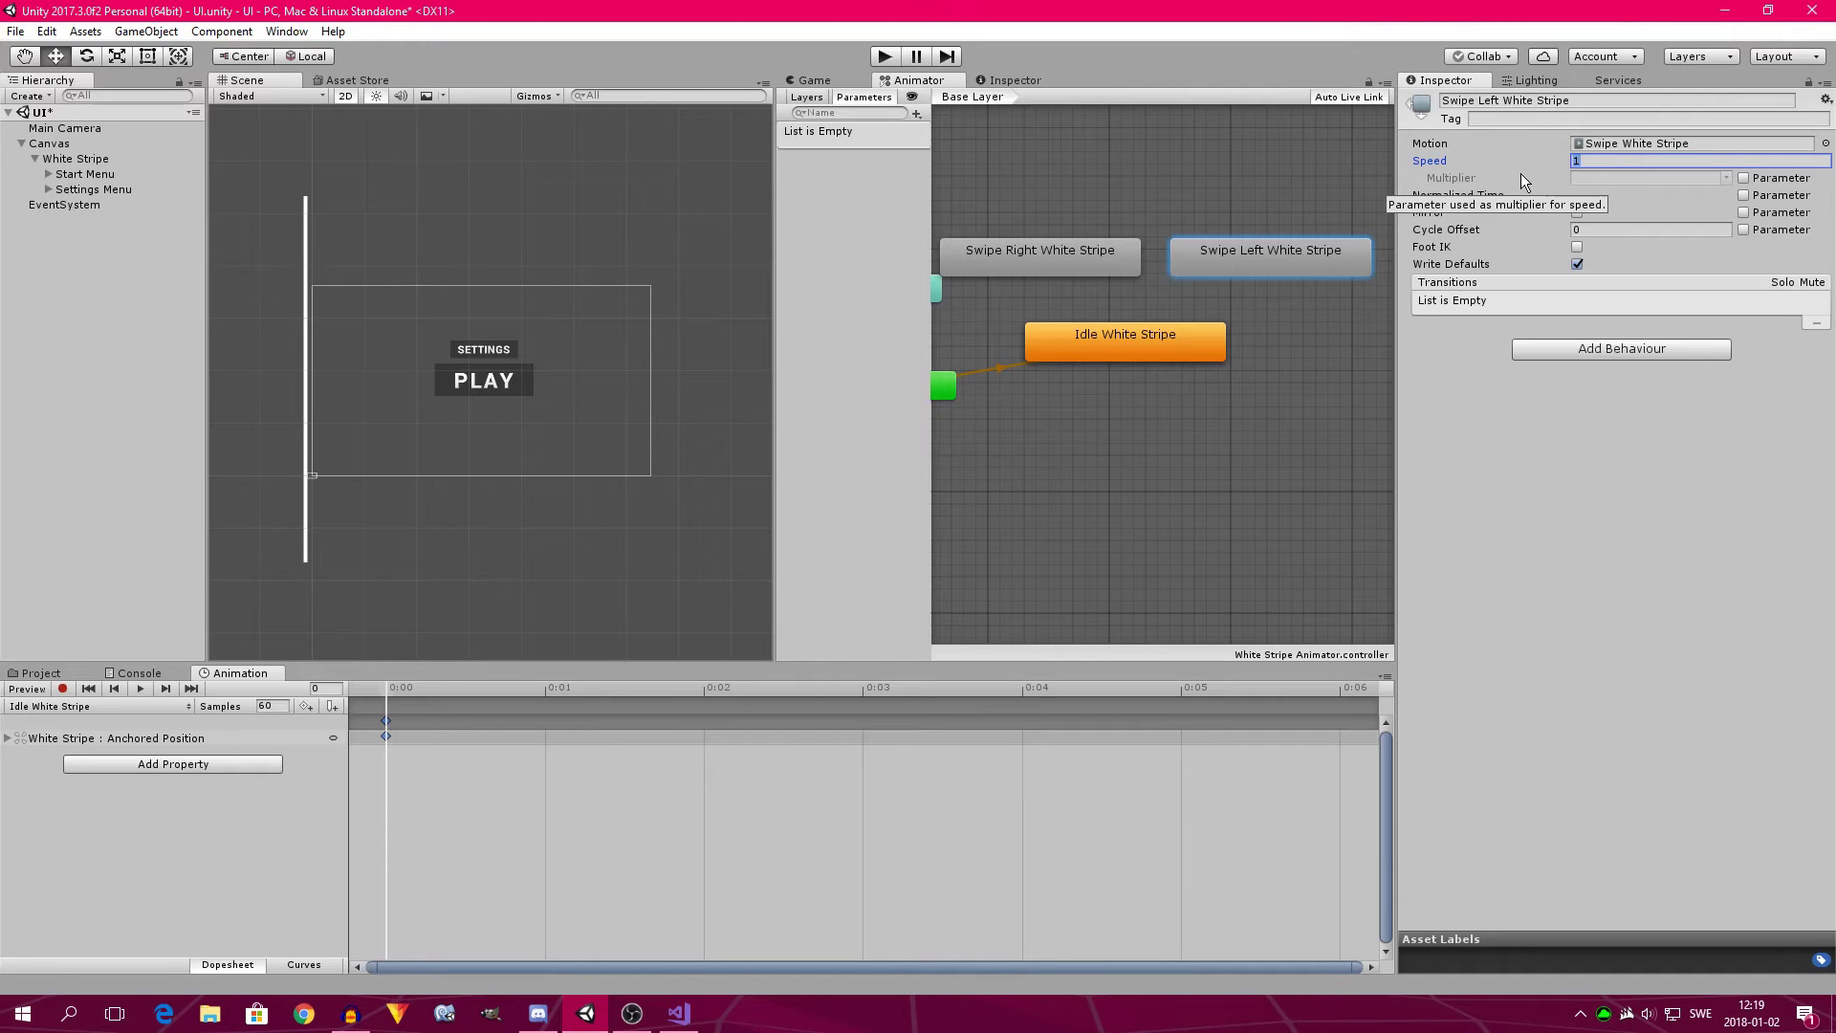
pyautogui.write('-1')
# Make transitions from Idle White Stripe to Swipe Right, from Swipe Right to Swipe Left, and from Swipe Left back to Idle.
pyautogui.rightClick(1122, 342)
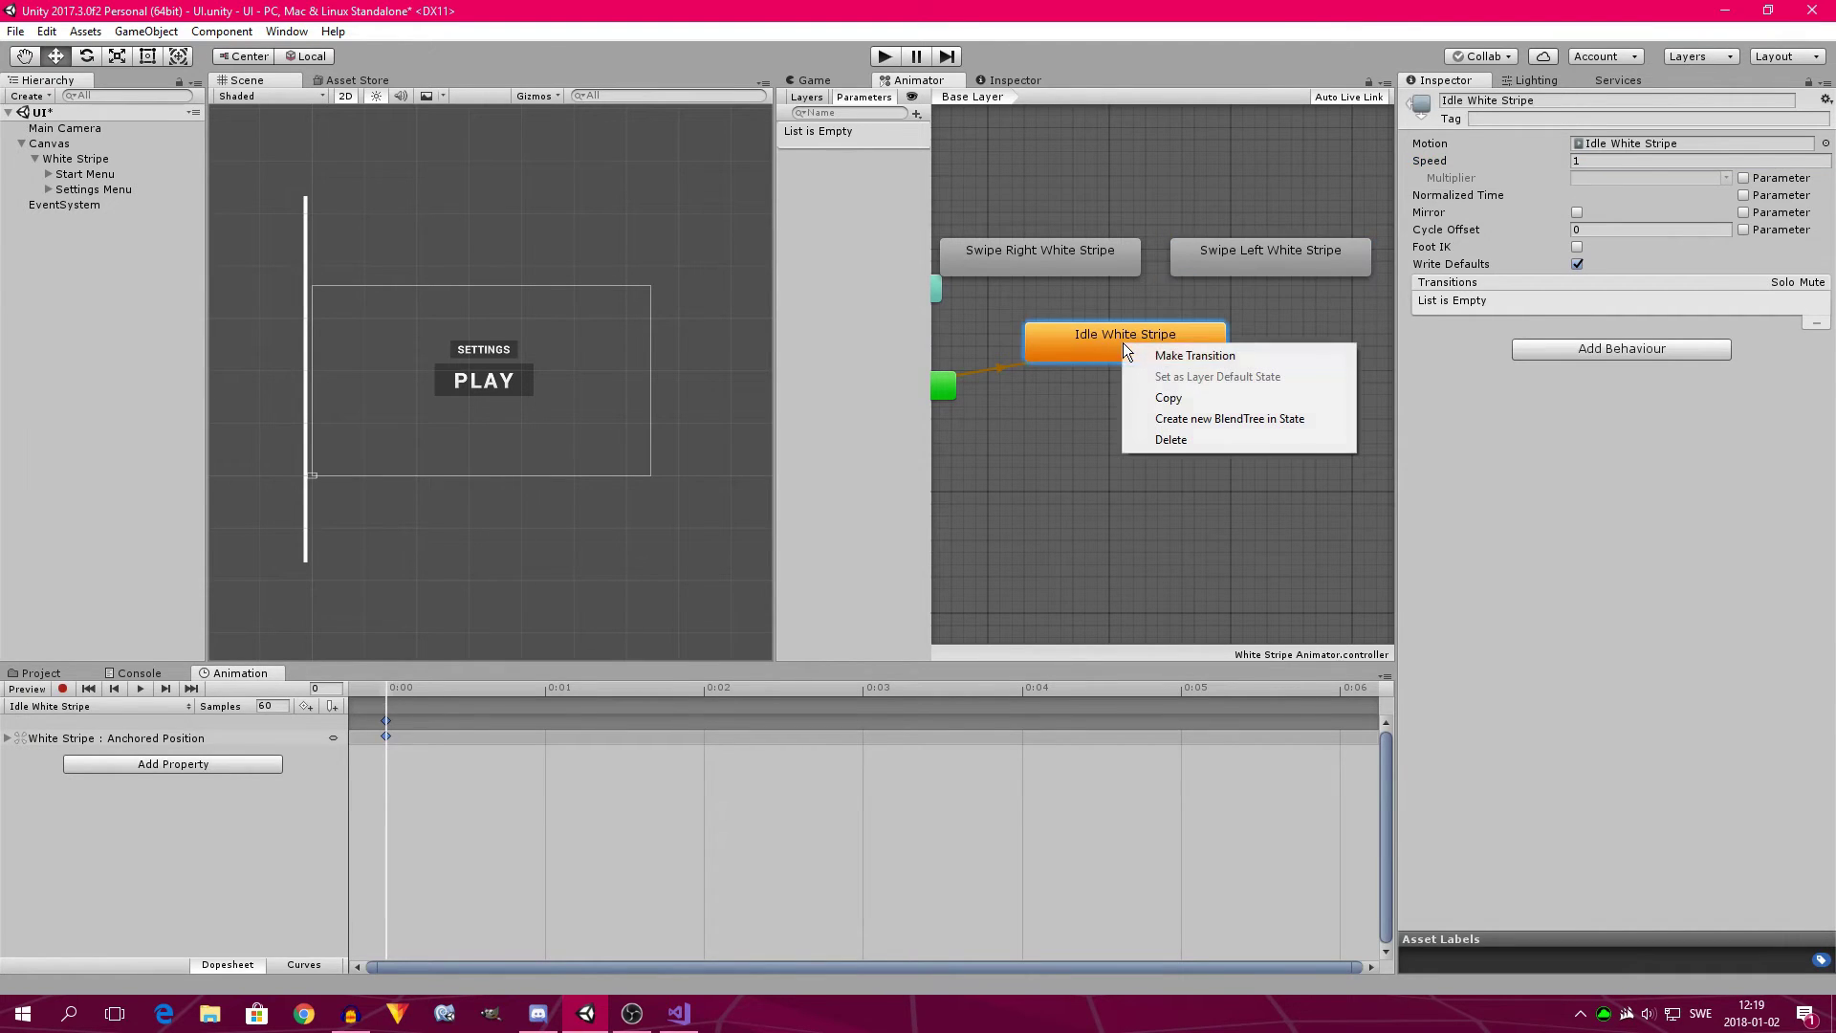
pyautogui.click(1158, 353)
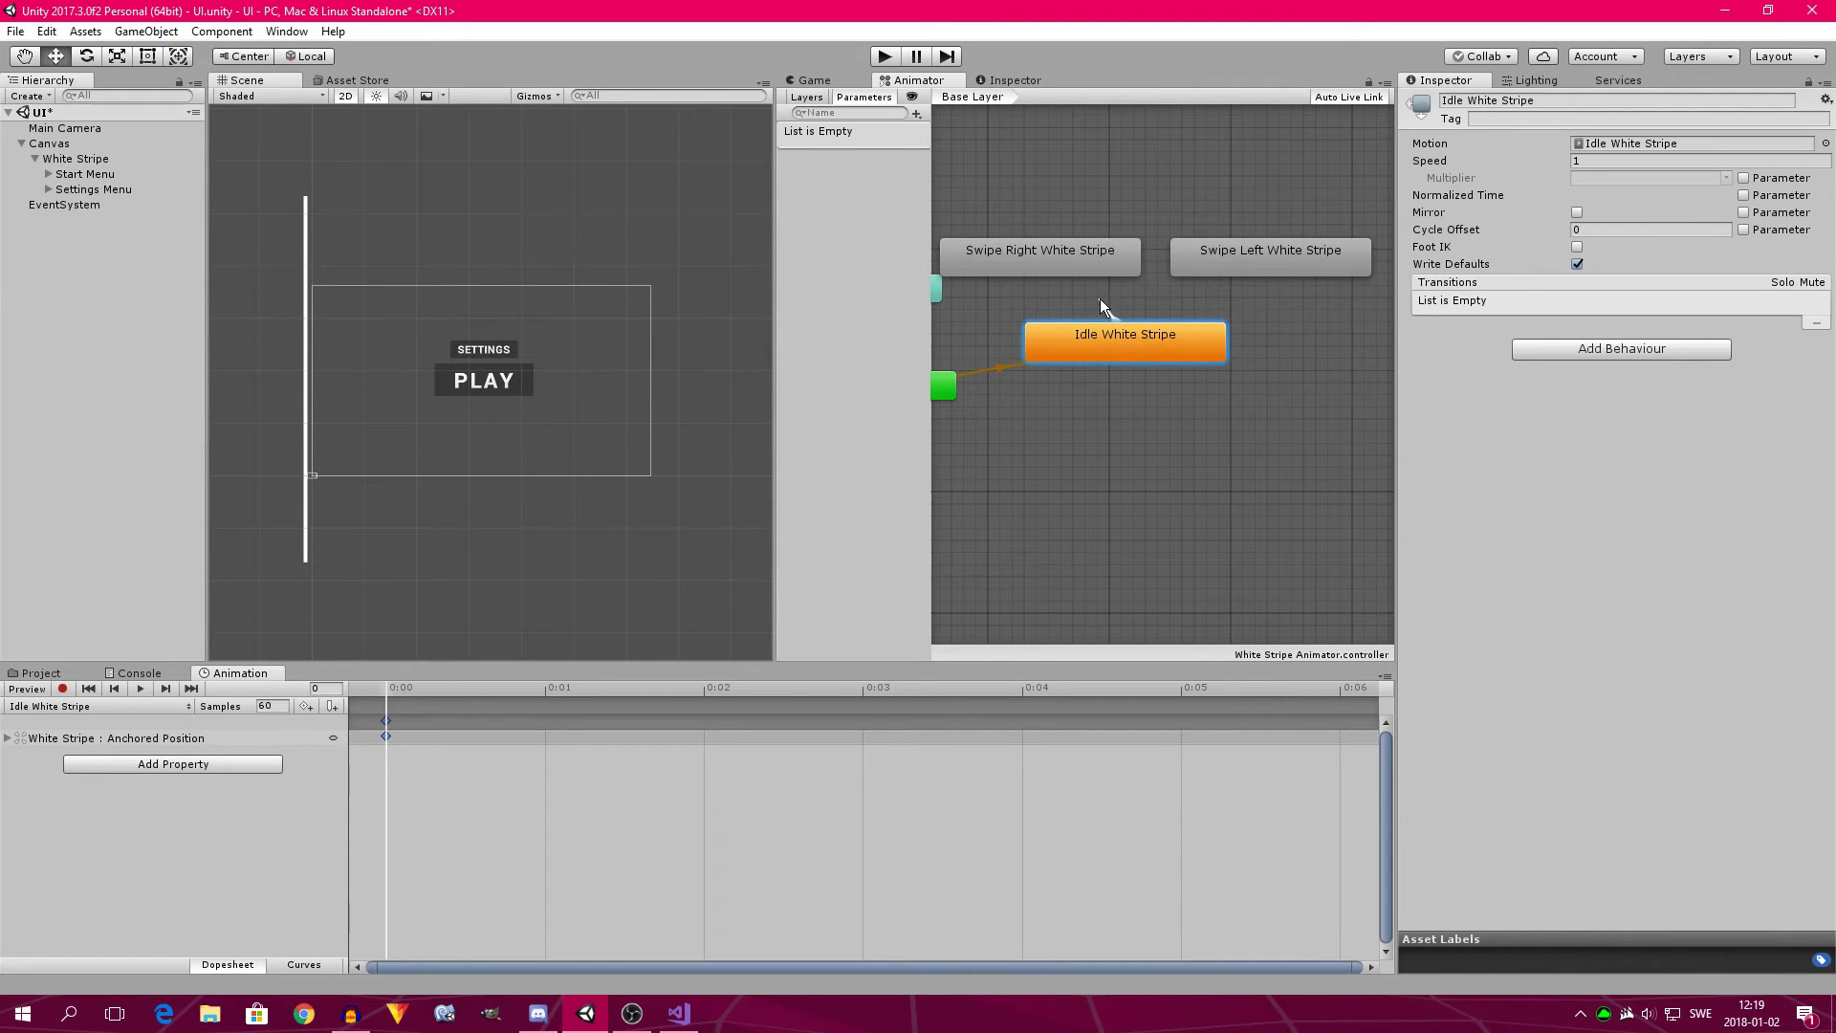
pyautogui.click(1065, 264)
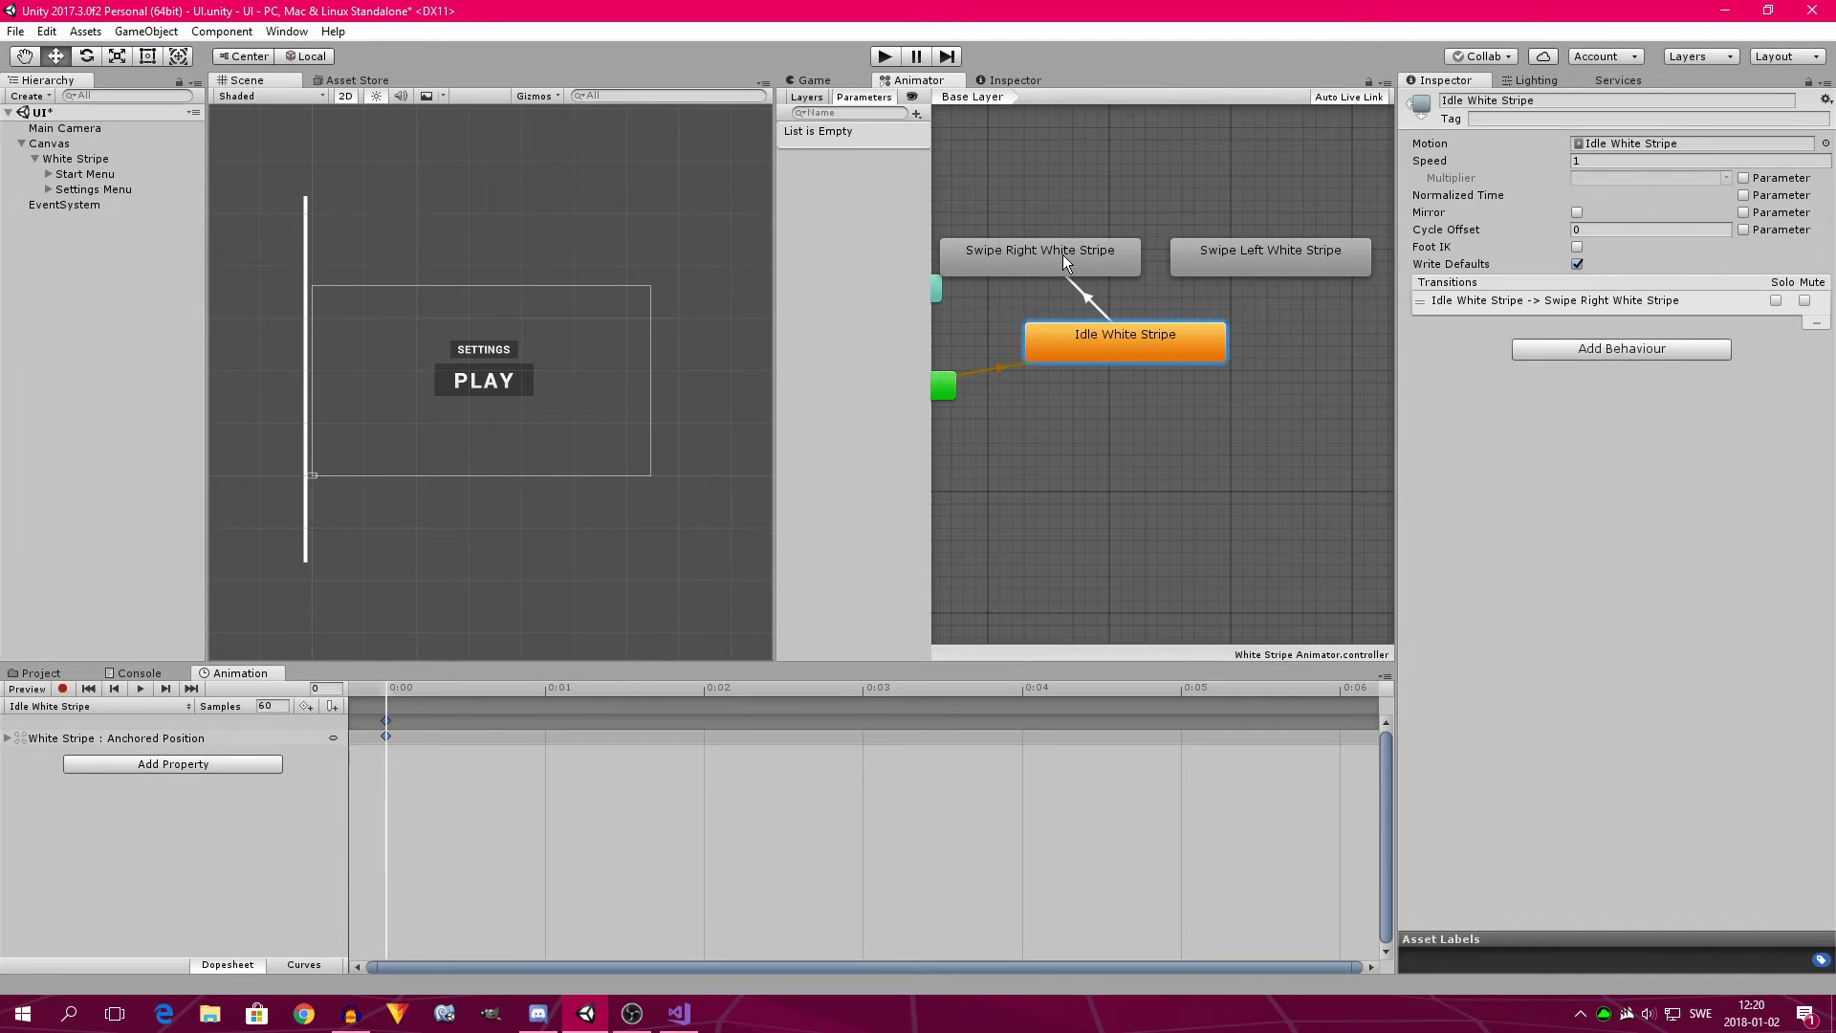
pyautogui.click(1063, 254)
pyautogui.rightClick(1058, 254)
pyautogui.click(1088, 257)
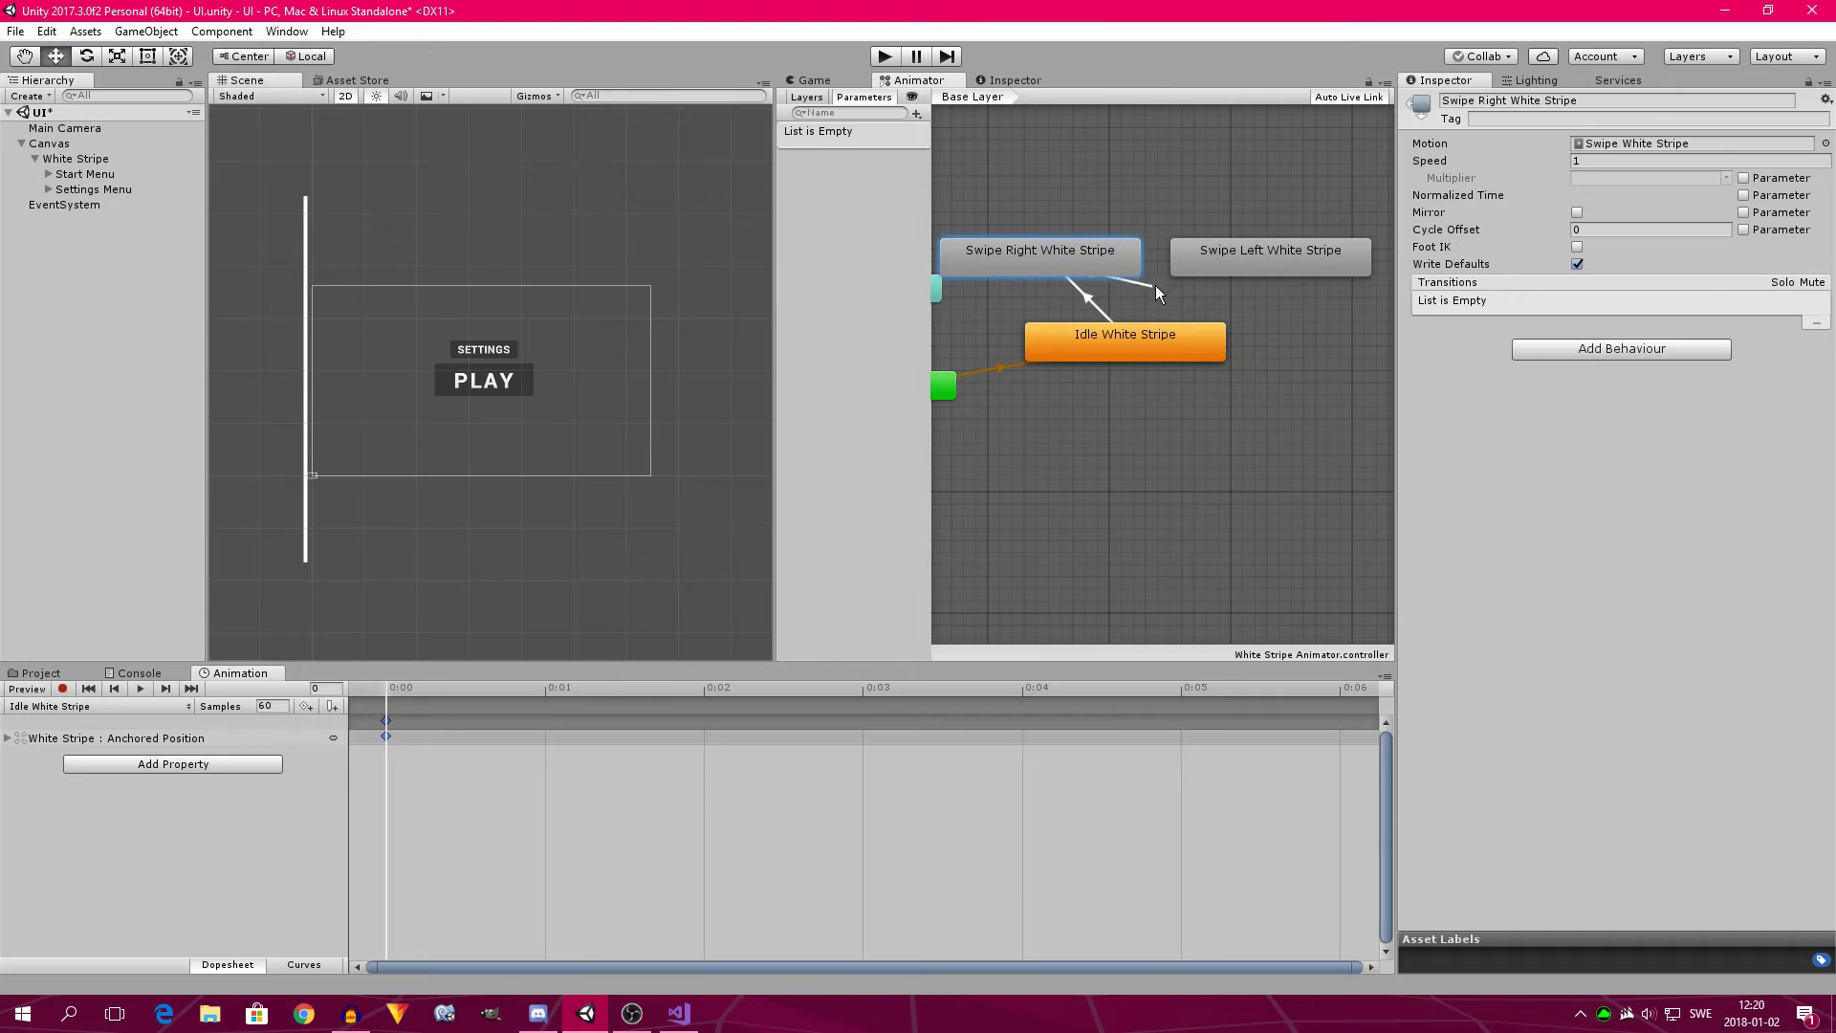
pyautogui.click(1203, 260)
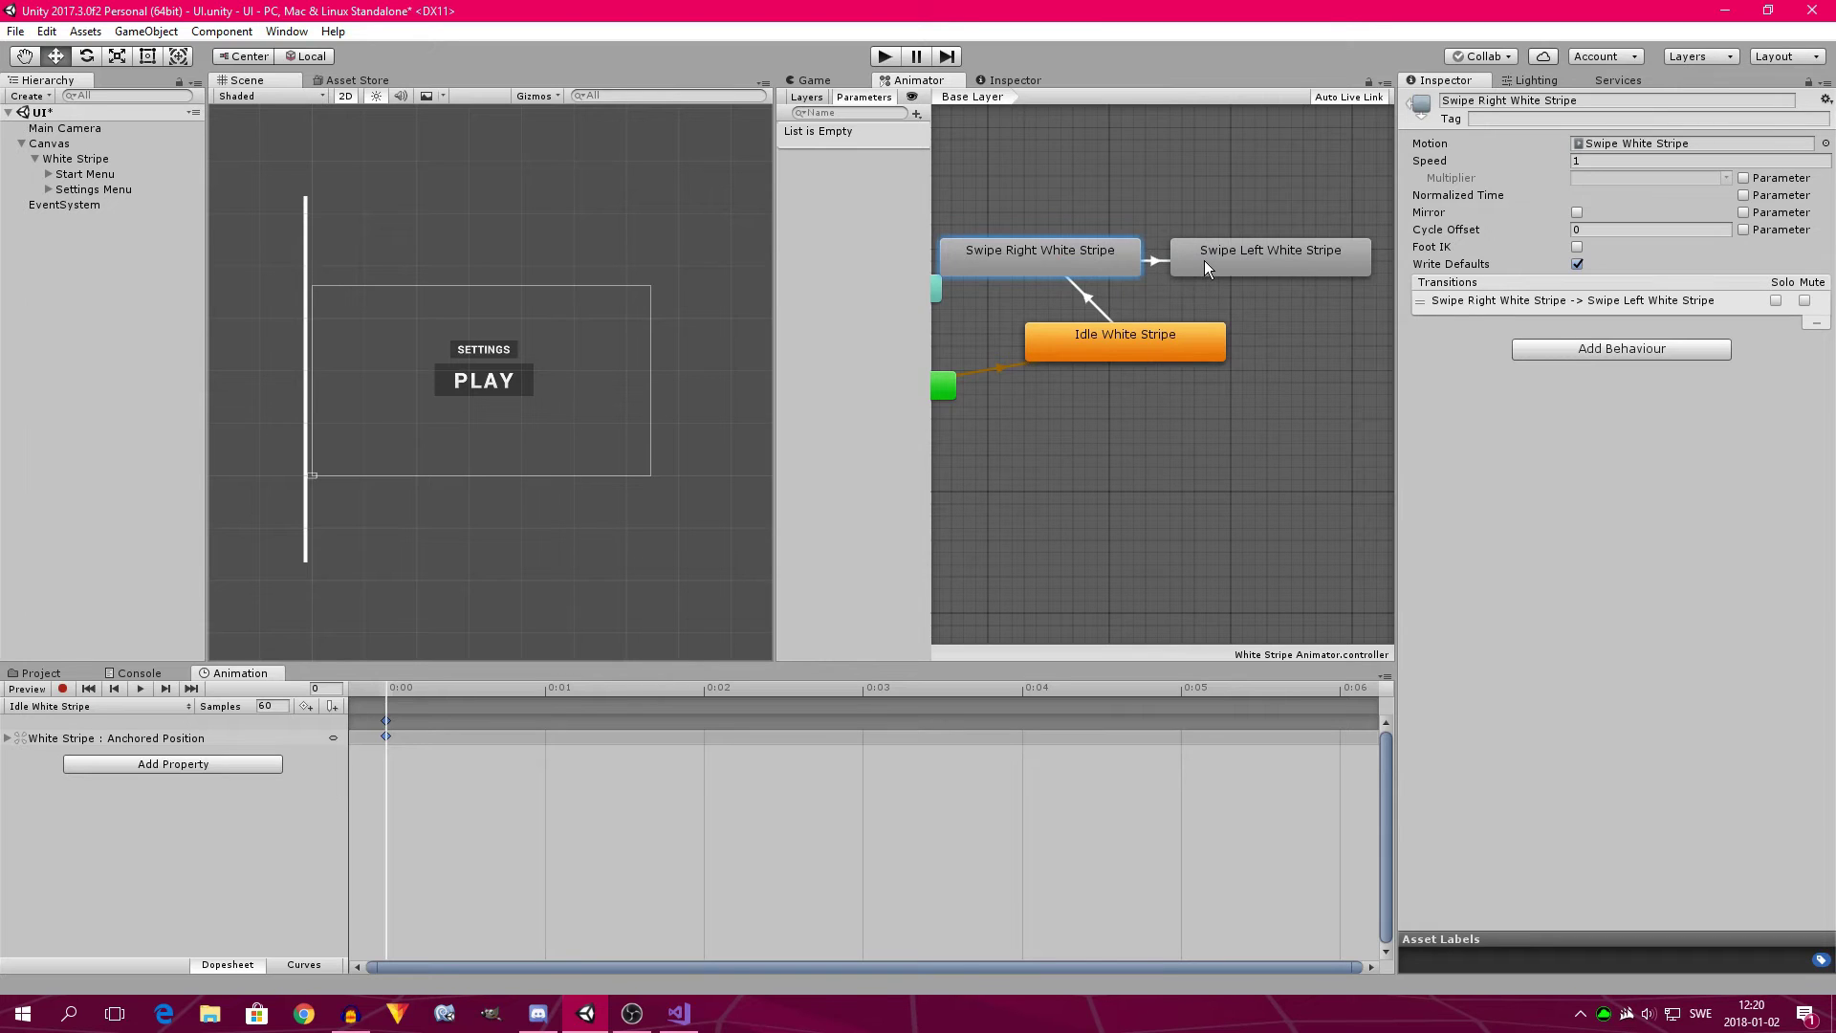
pyautogui.rightClick(1211, 254)
pyautogui.click(1239, 264)
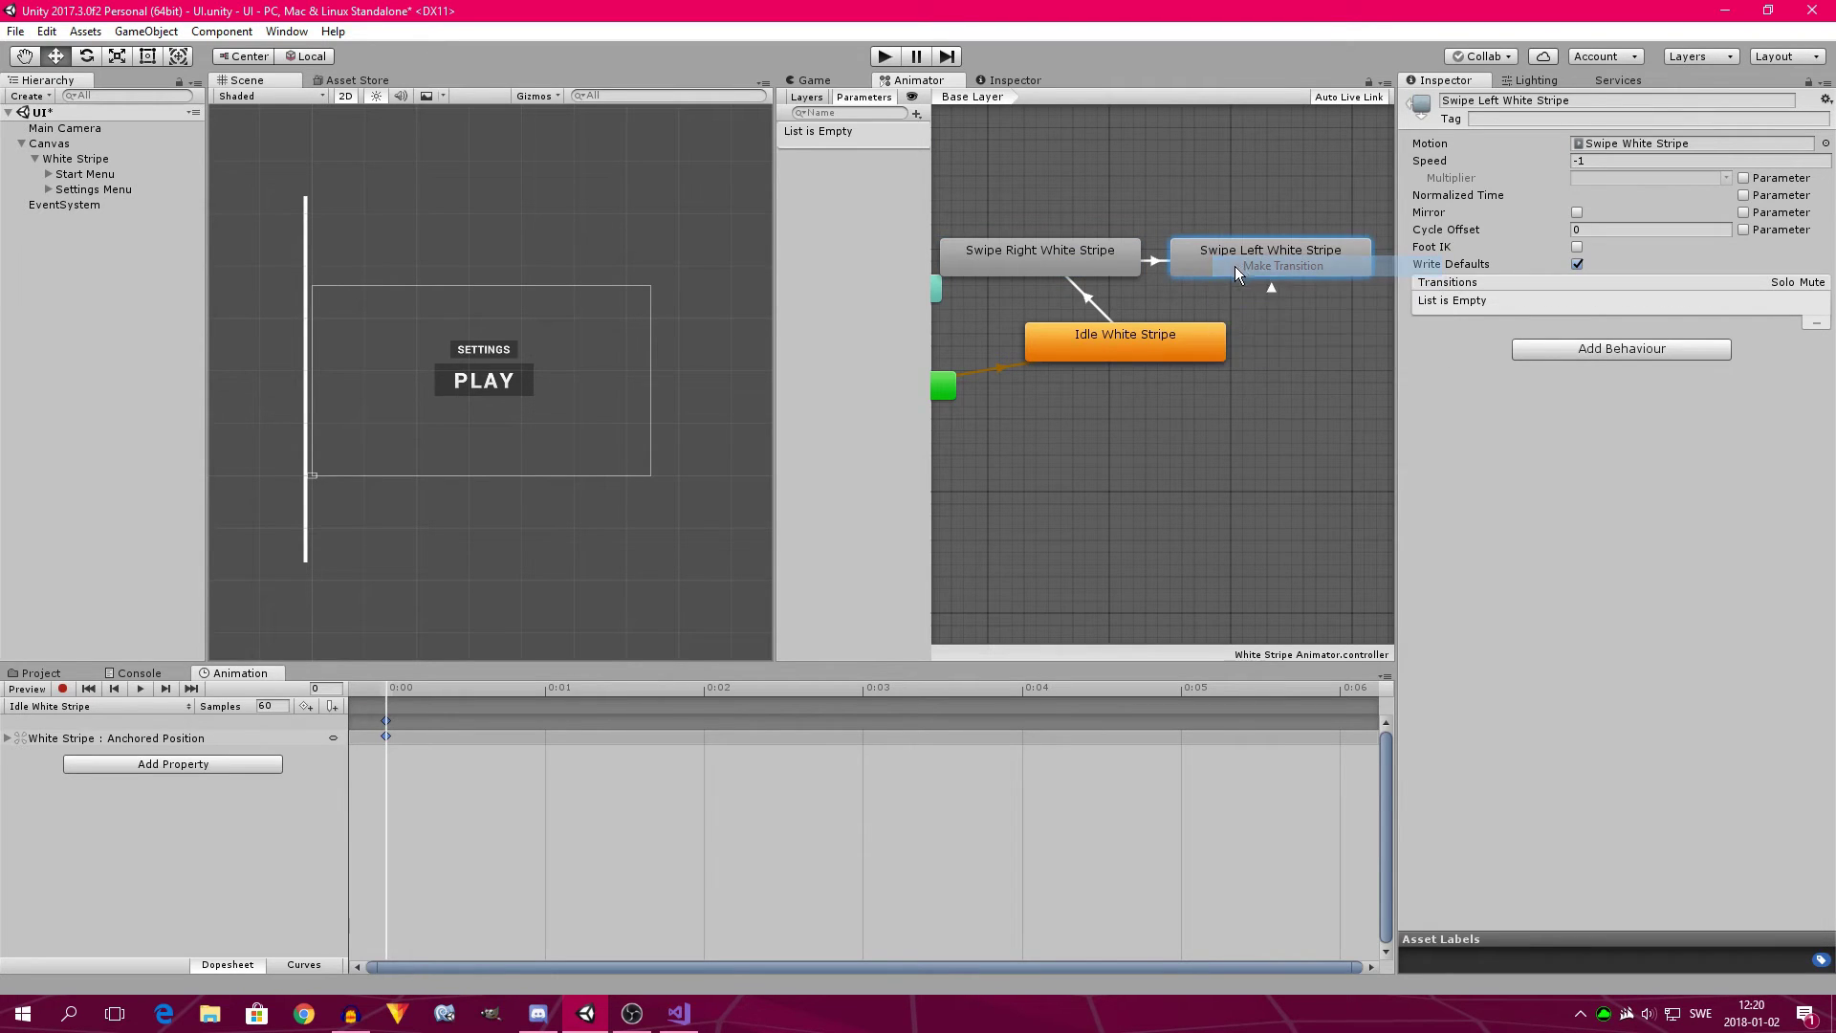
pyautogui.click(1151, 353)
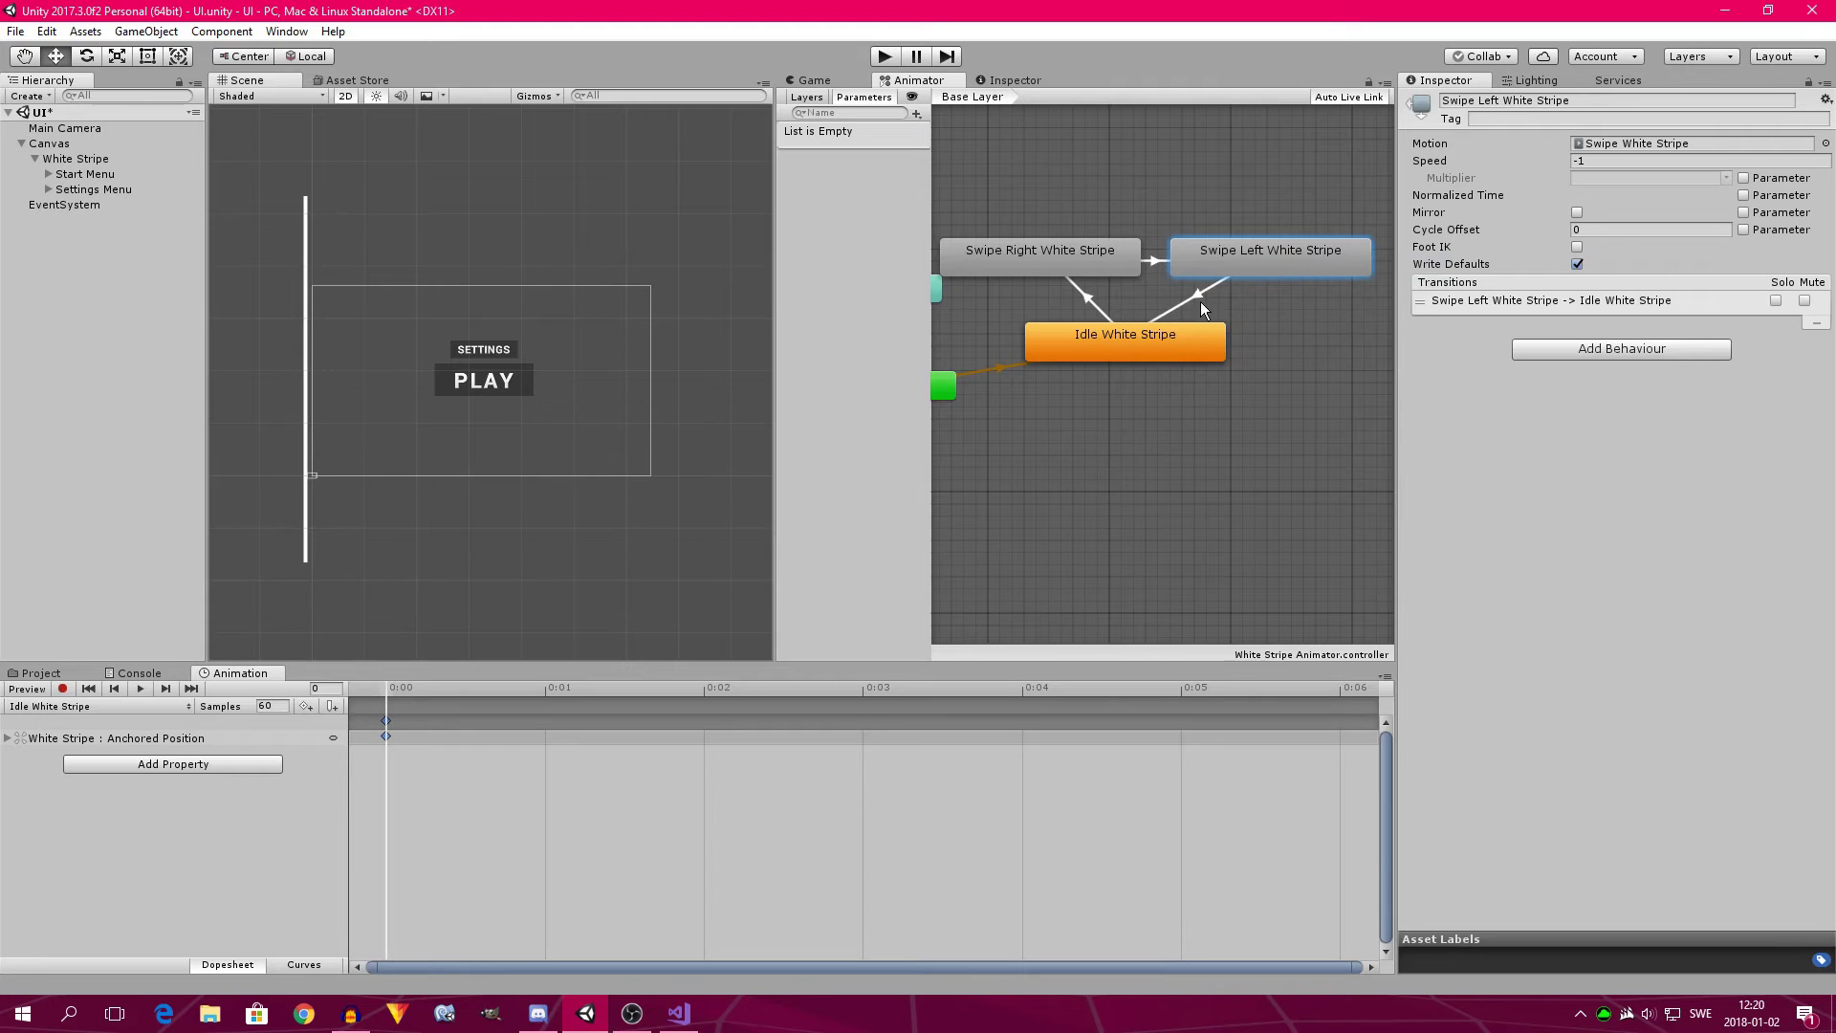
# Turn off Has Exit Time on the Idle-to-Swipe Right transition and add a Float parameter named Swipe.
pyautogui.click(1095, 296)
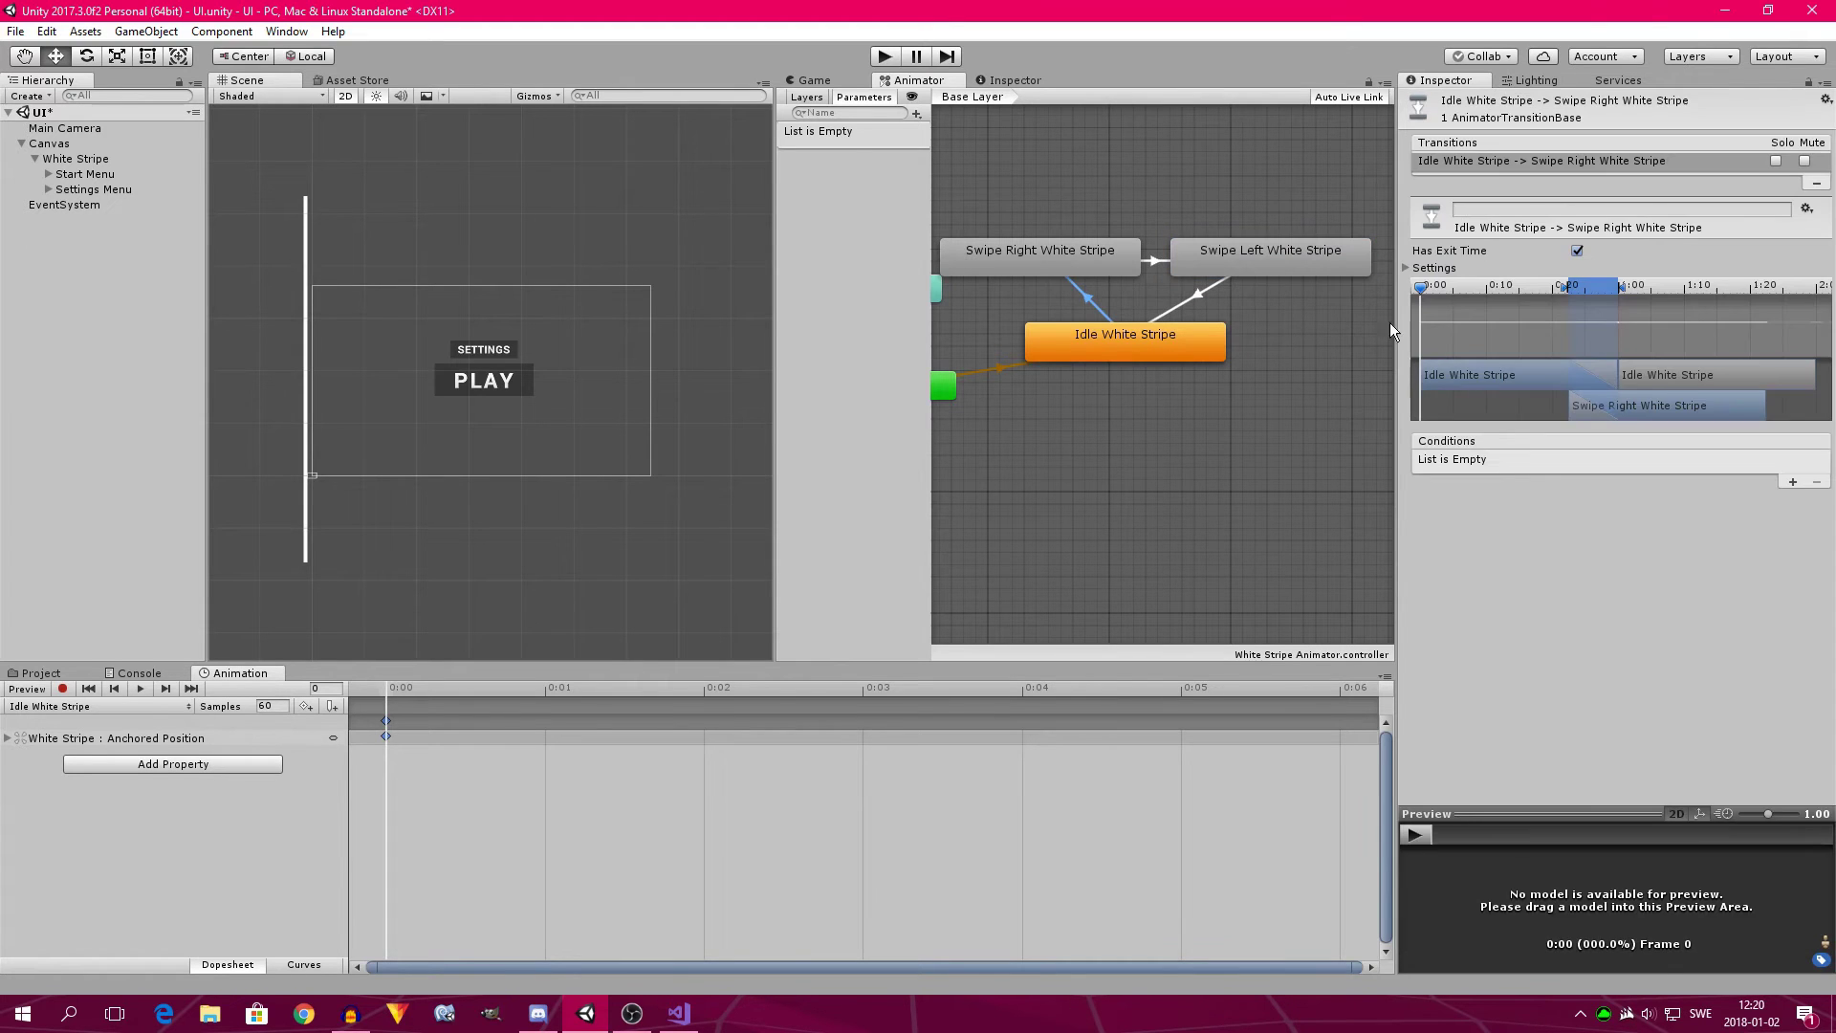
pyautogui.click(1576, 249)
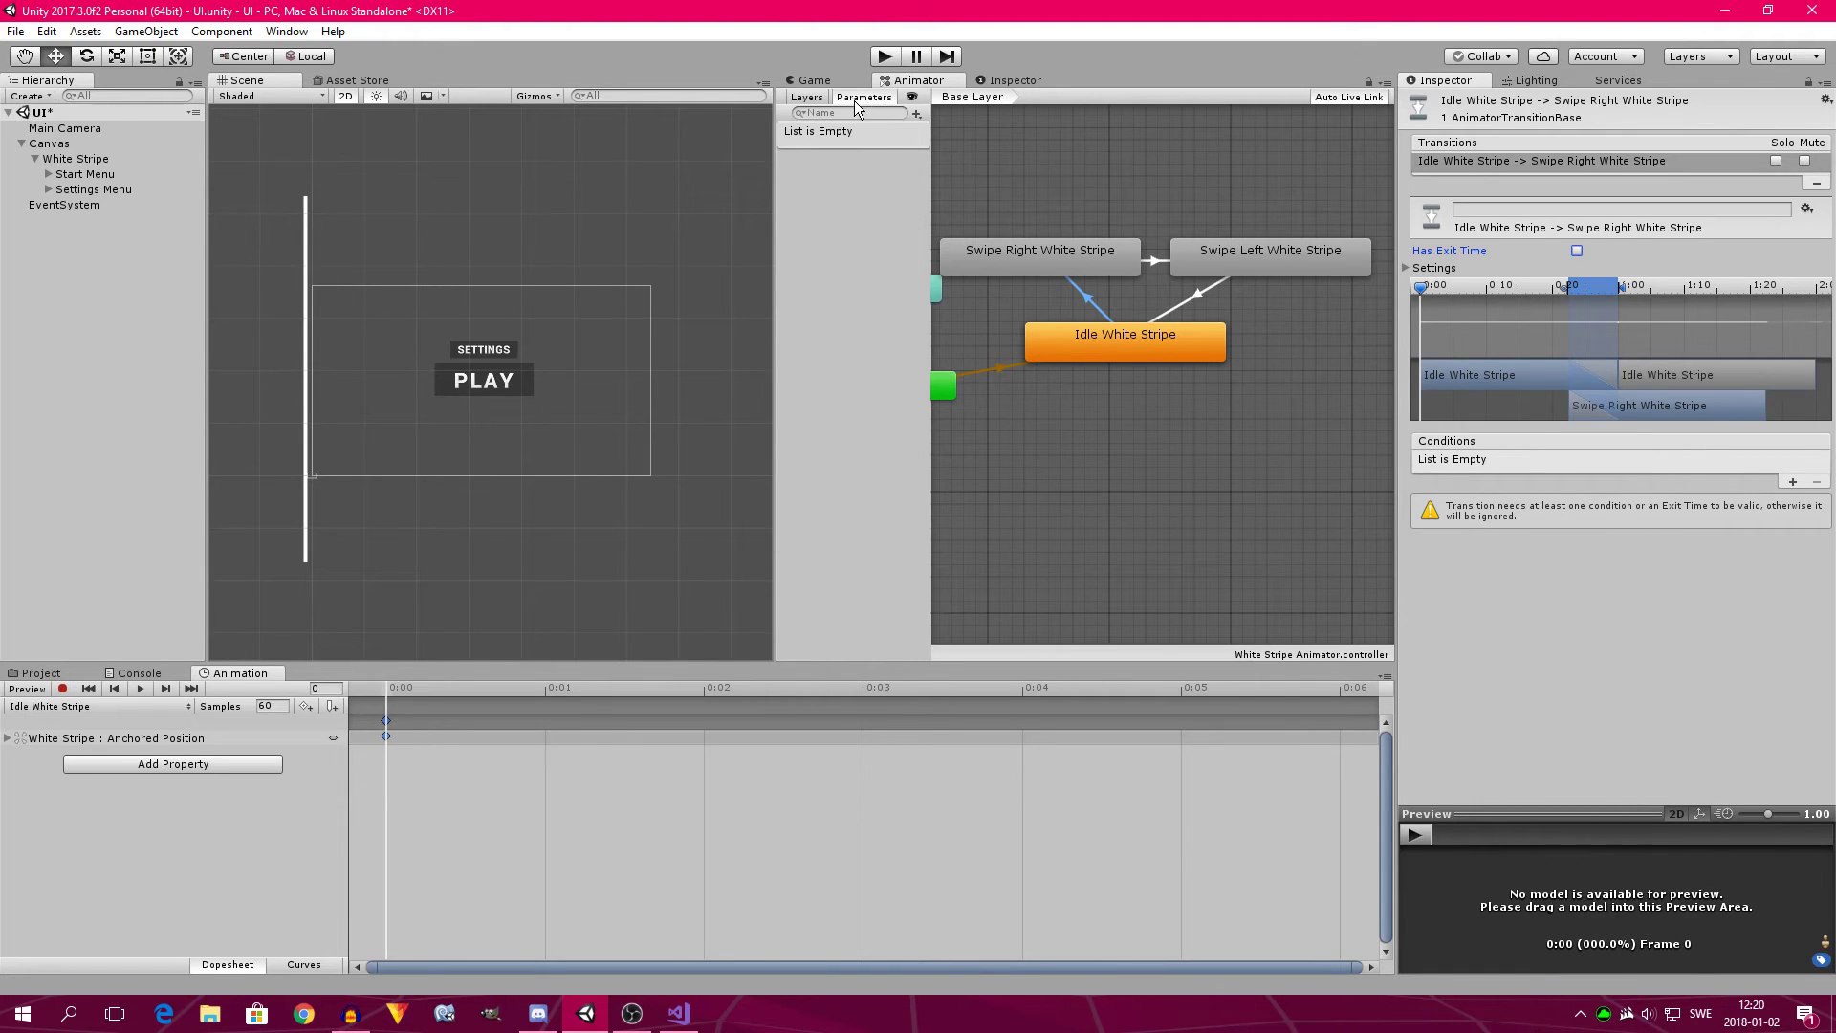
pyautogui.click(813, 97)
pyautogui.click(860, 98)
pyautogui.click(916, 113)
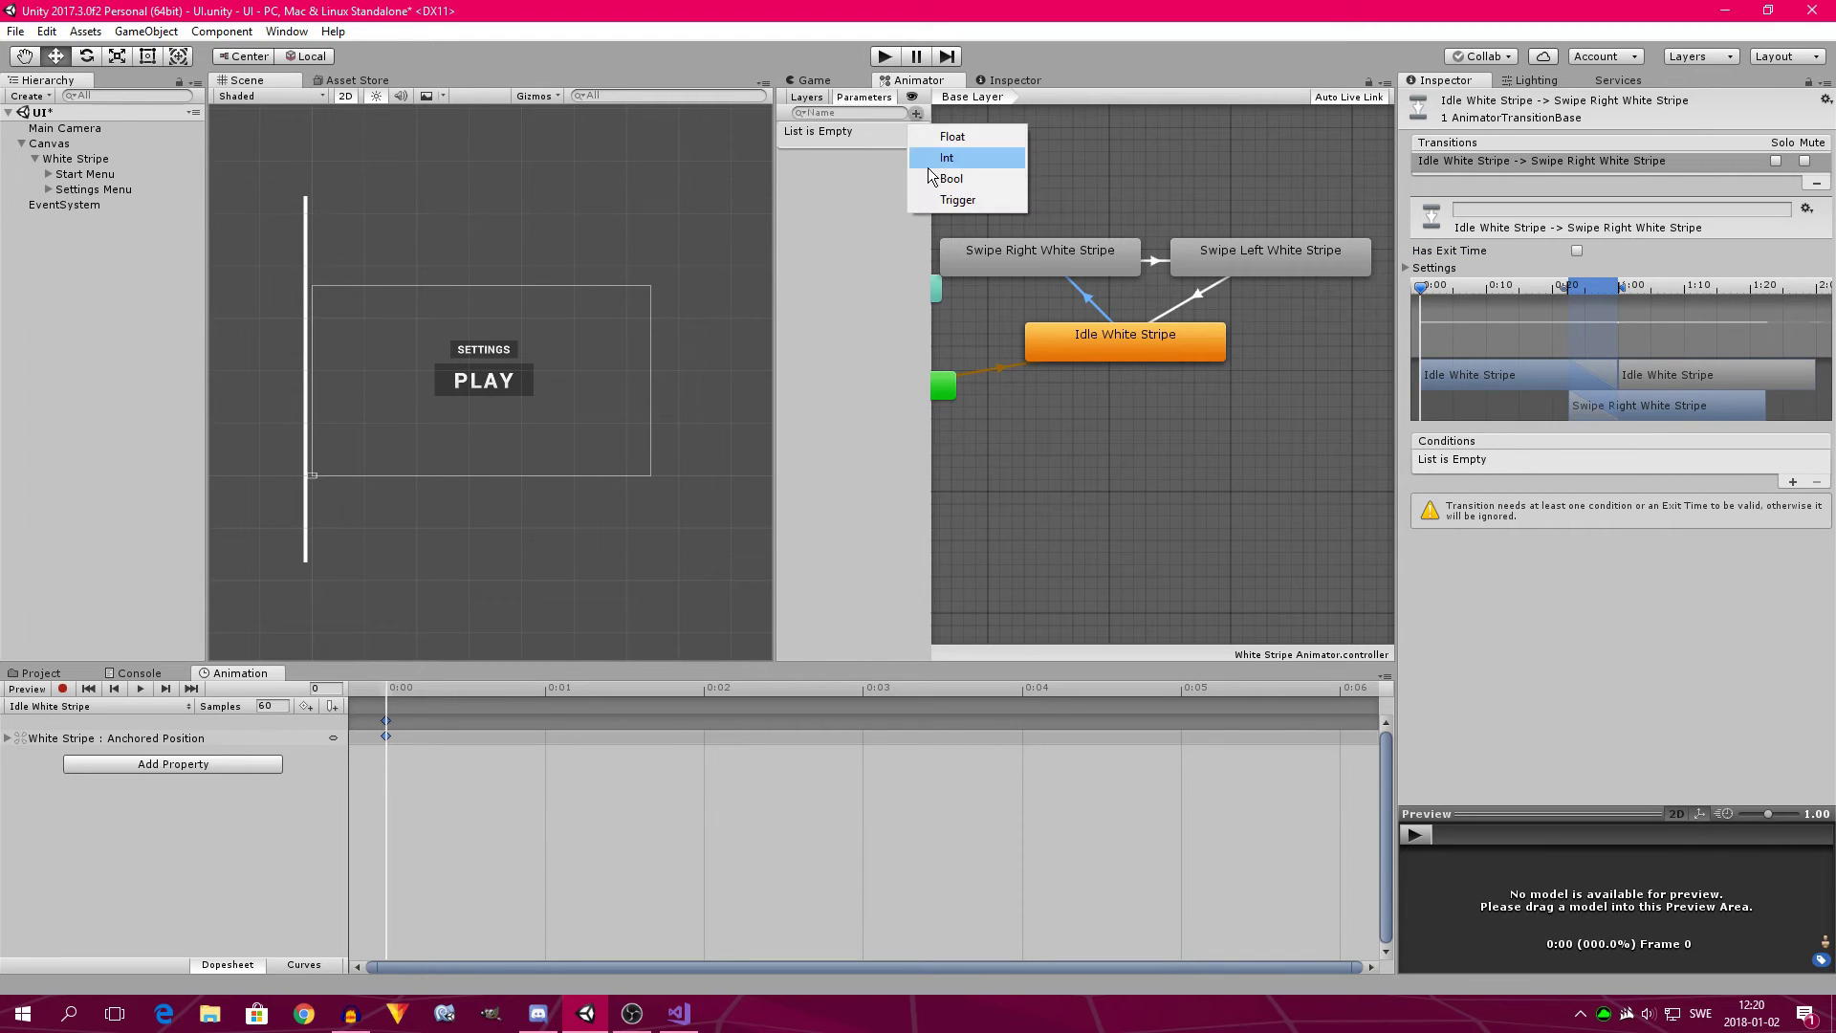
pyautogui.click(953, 140)
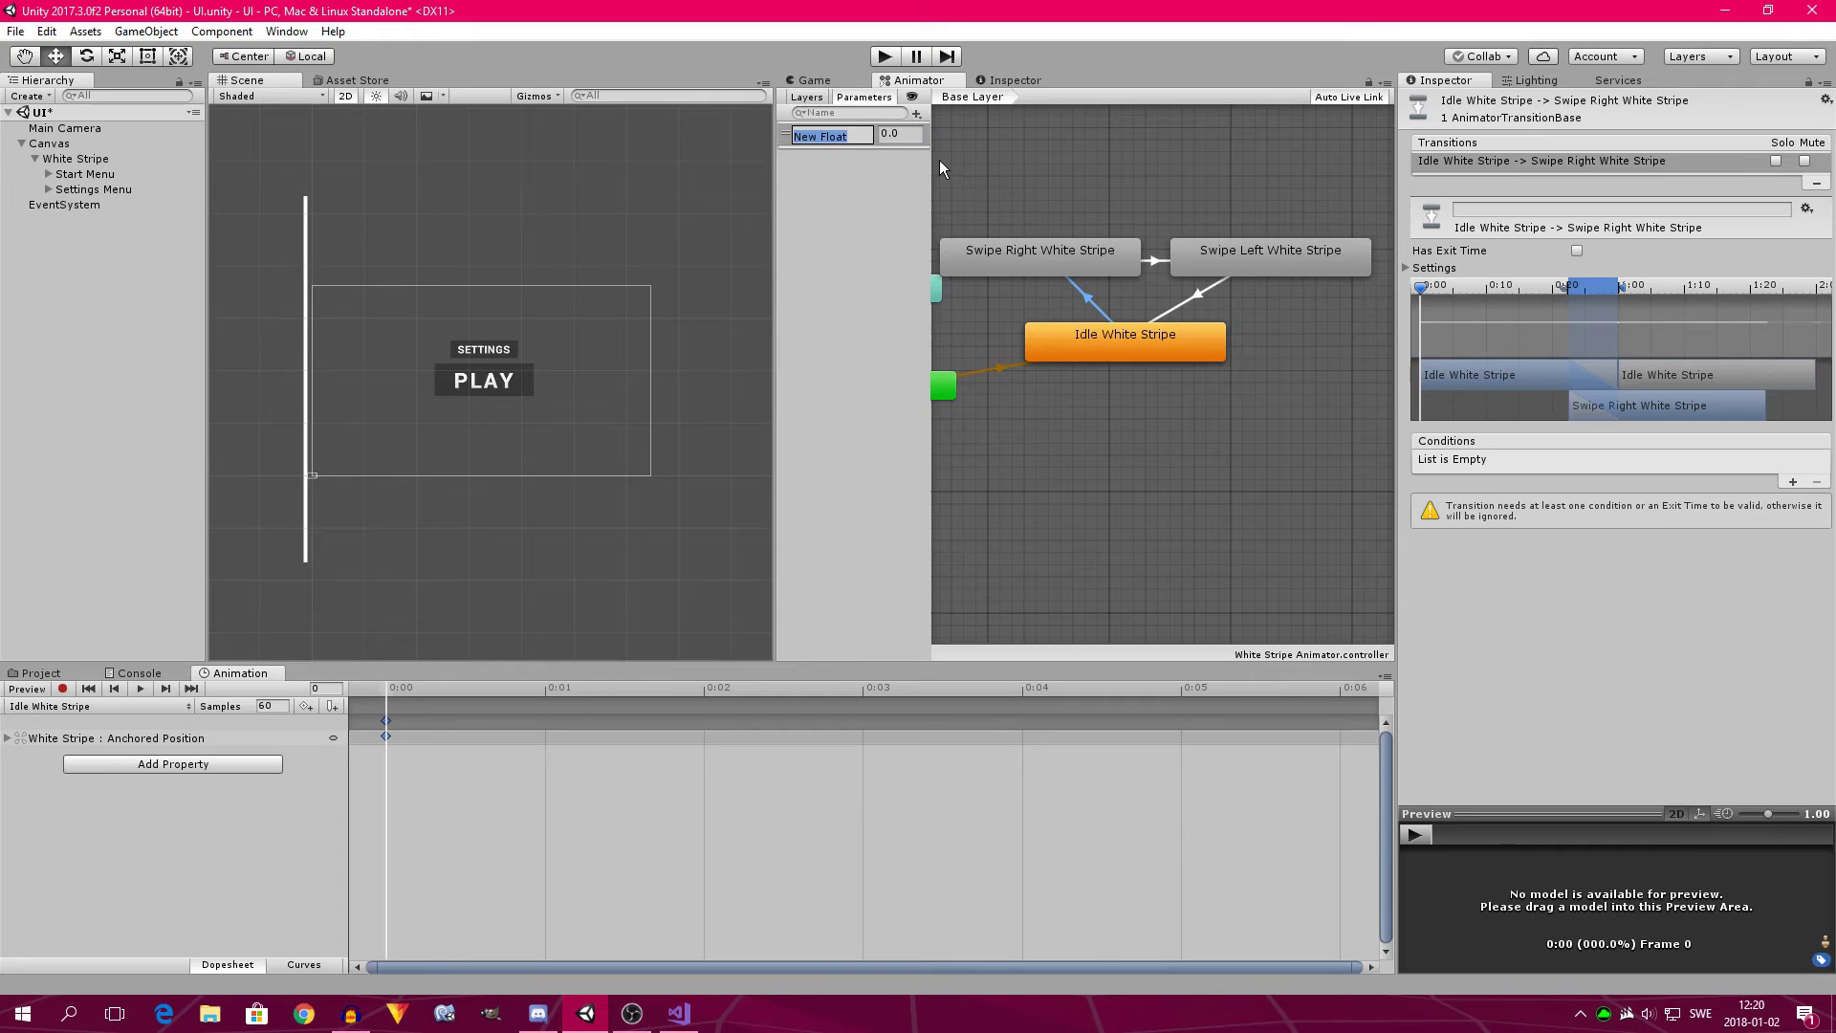
pyautogui.press('BackSpace')
pyautogui.write('Swipe')
pyautogui.press('Return')
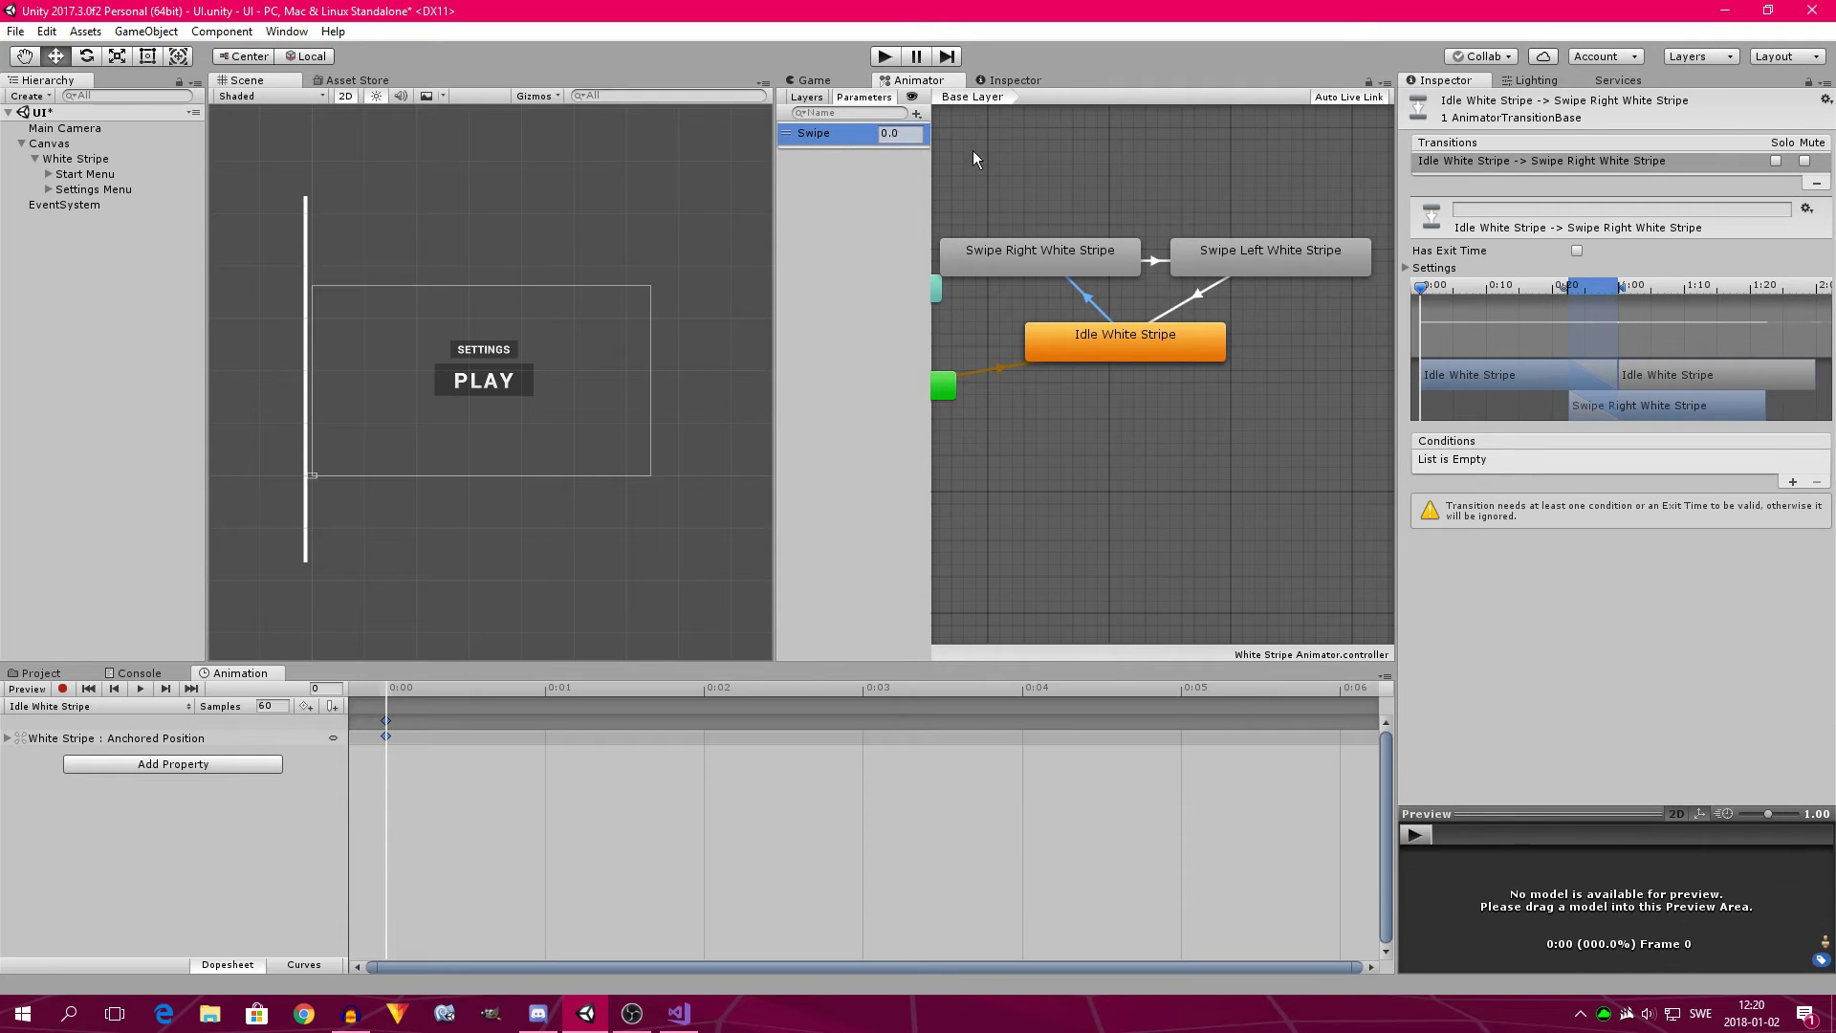
# Add Swipe conditions to the transitions: Greater 0 for Idle to Swipe Right, Less 0 for Right to Left, Greater 0 for Left to Idle.
pyautogui.click(1792, 482)
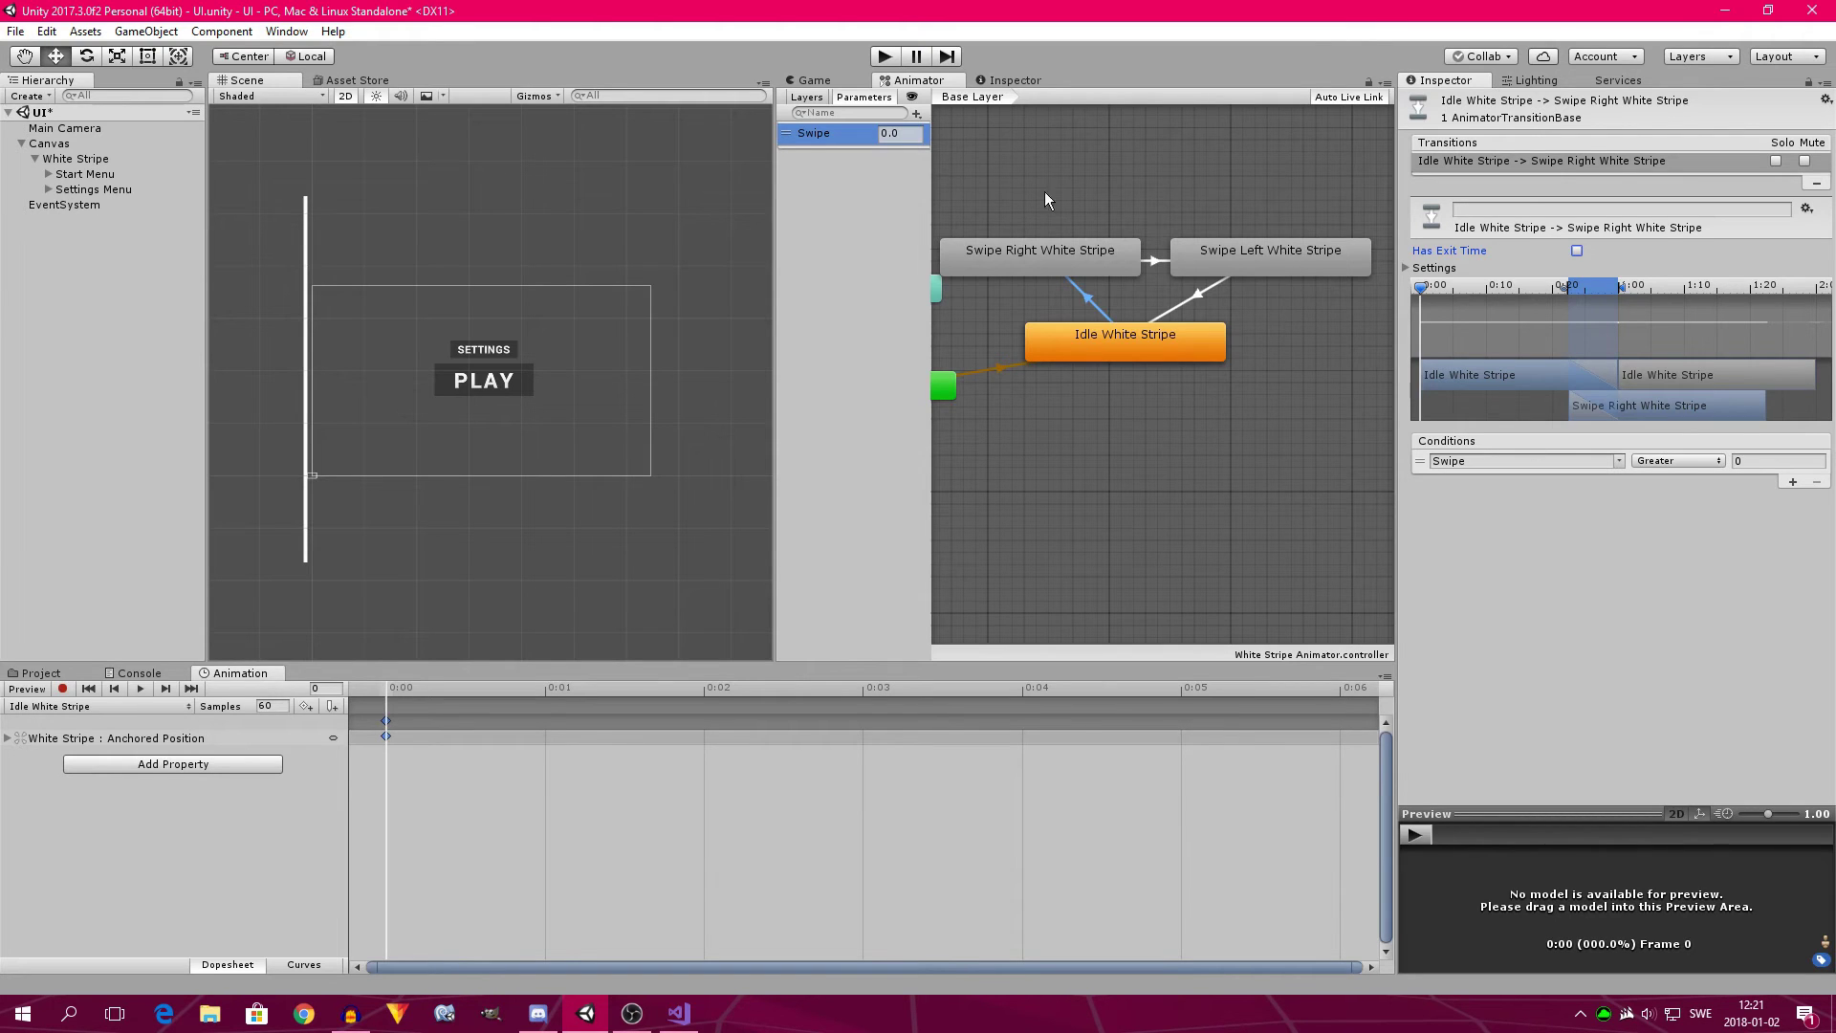
pyautogui.click(1157, 260)
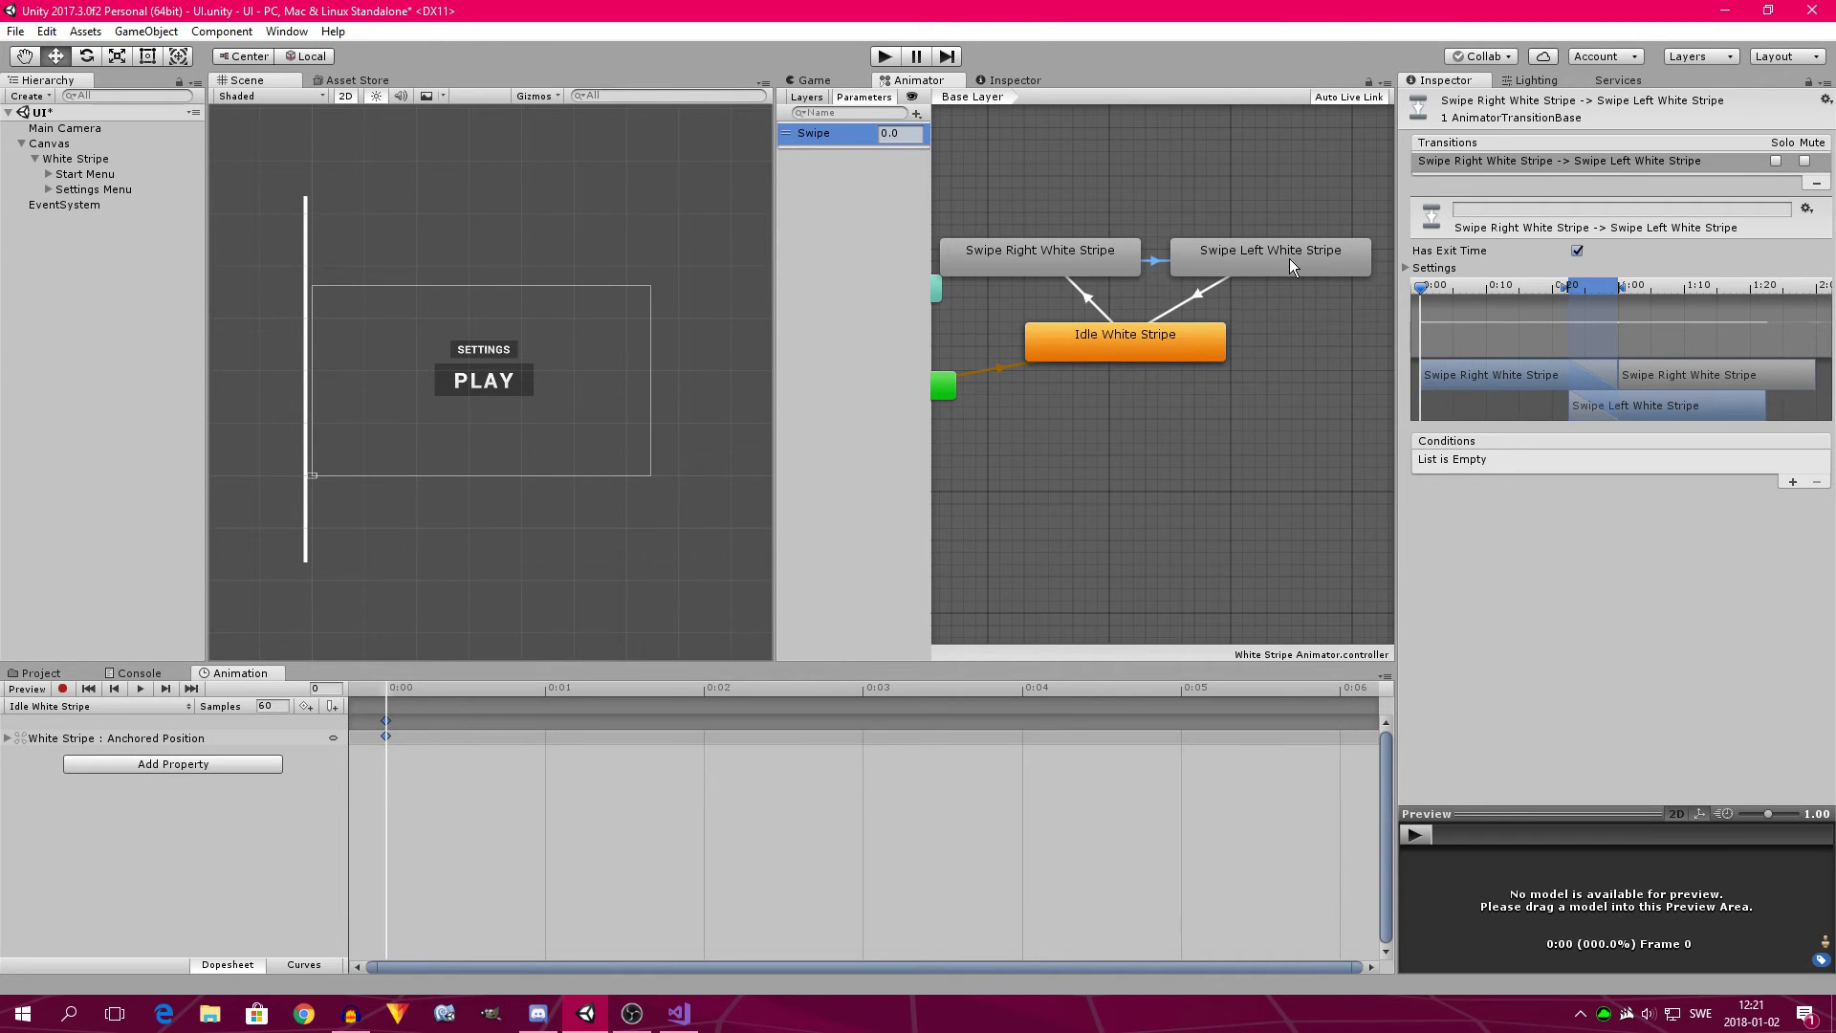
pyautogui.click(1792, 481)
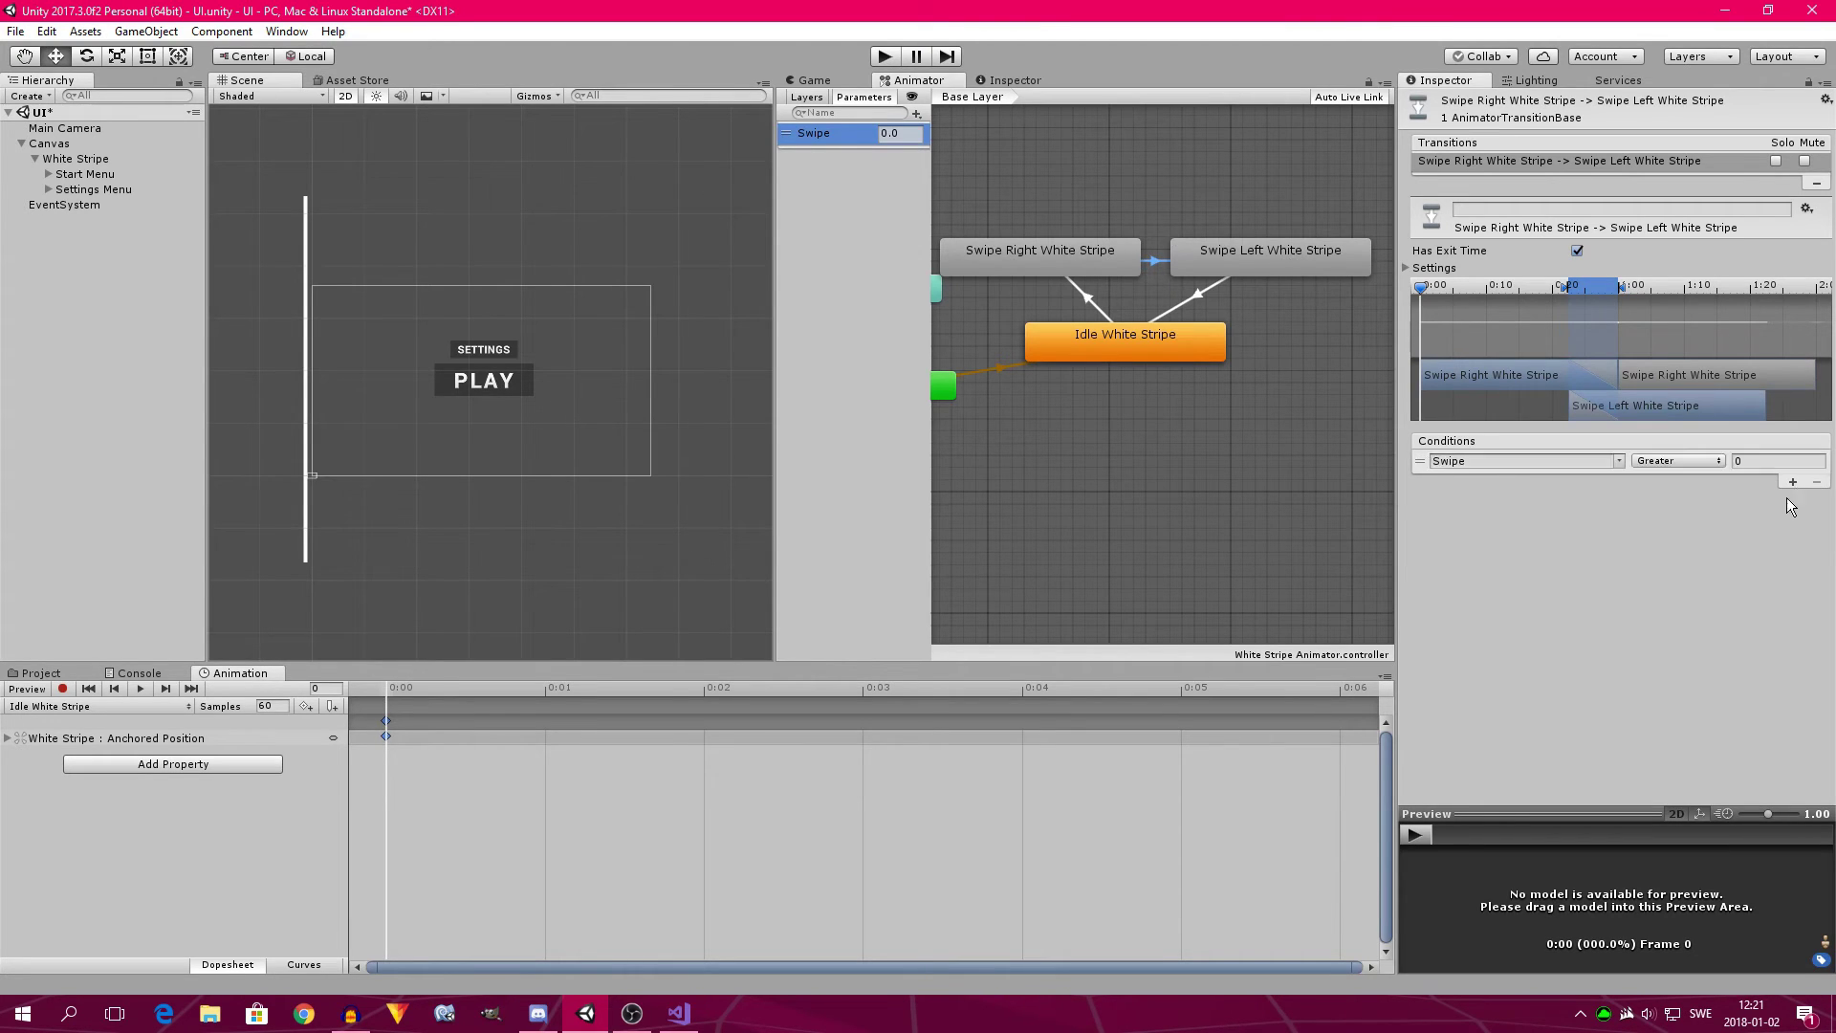
pyautogui.click(1656, 461)
pyautogui.click(1673, 501)
pyautogui.click(1210, 296)
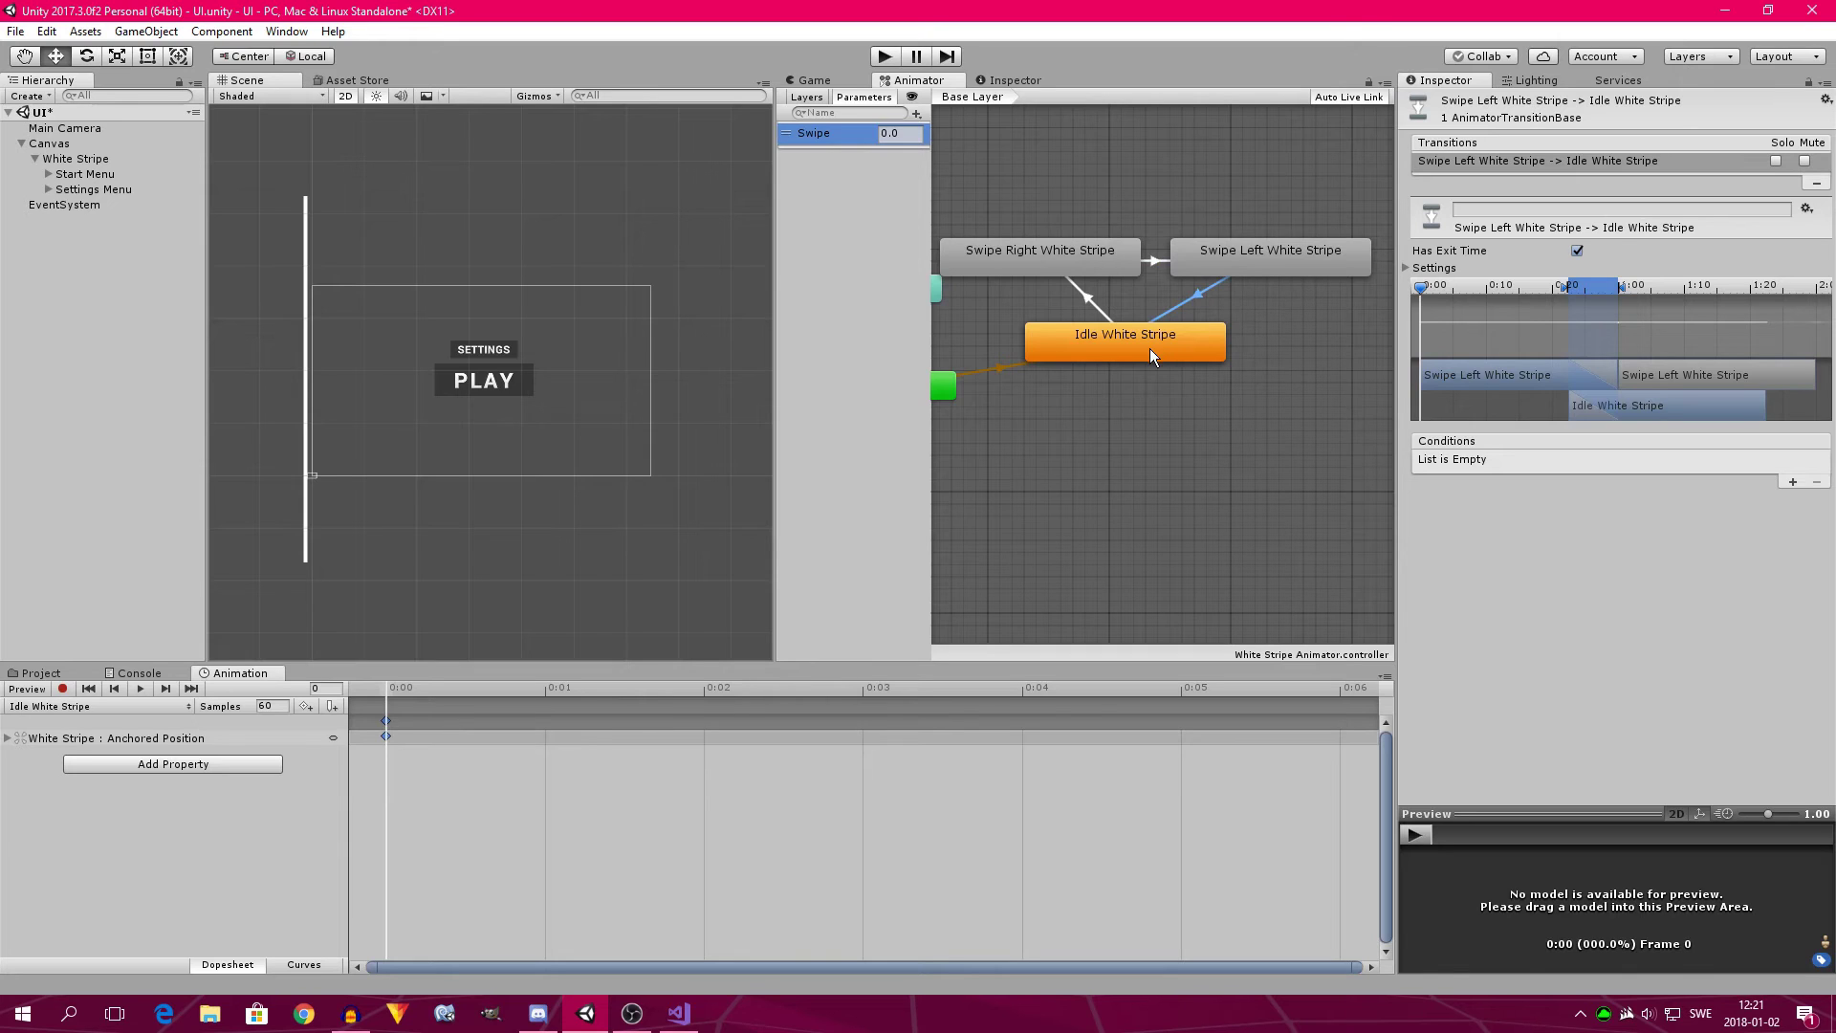
pyautogui.click(1790, 483)
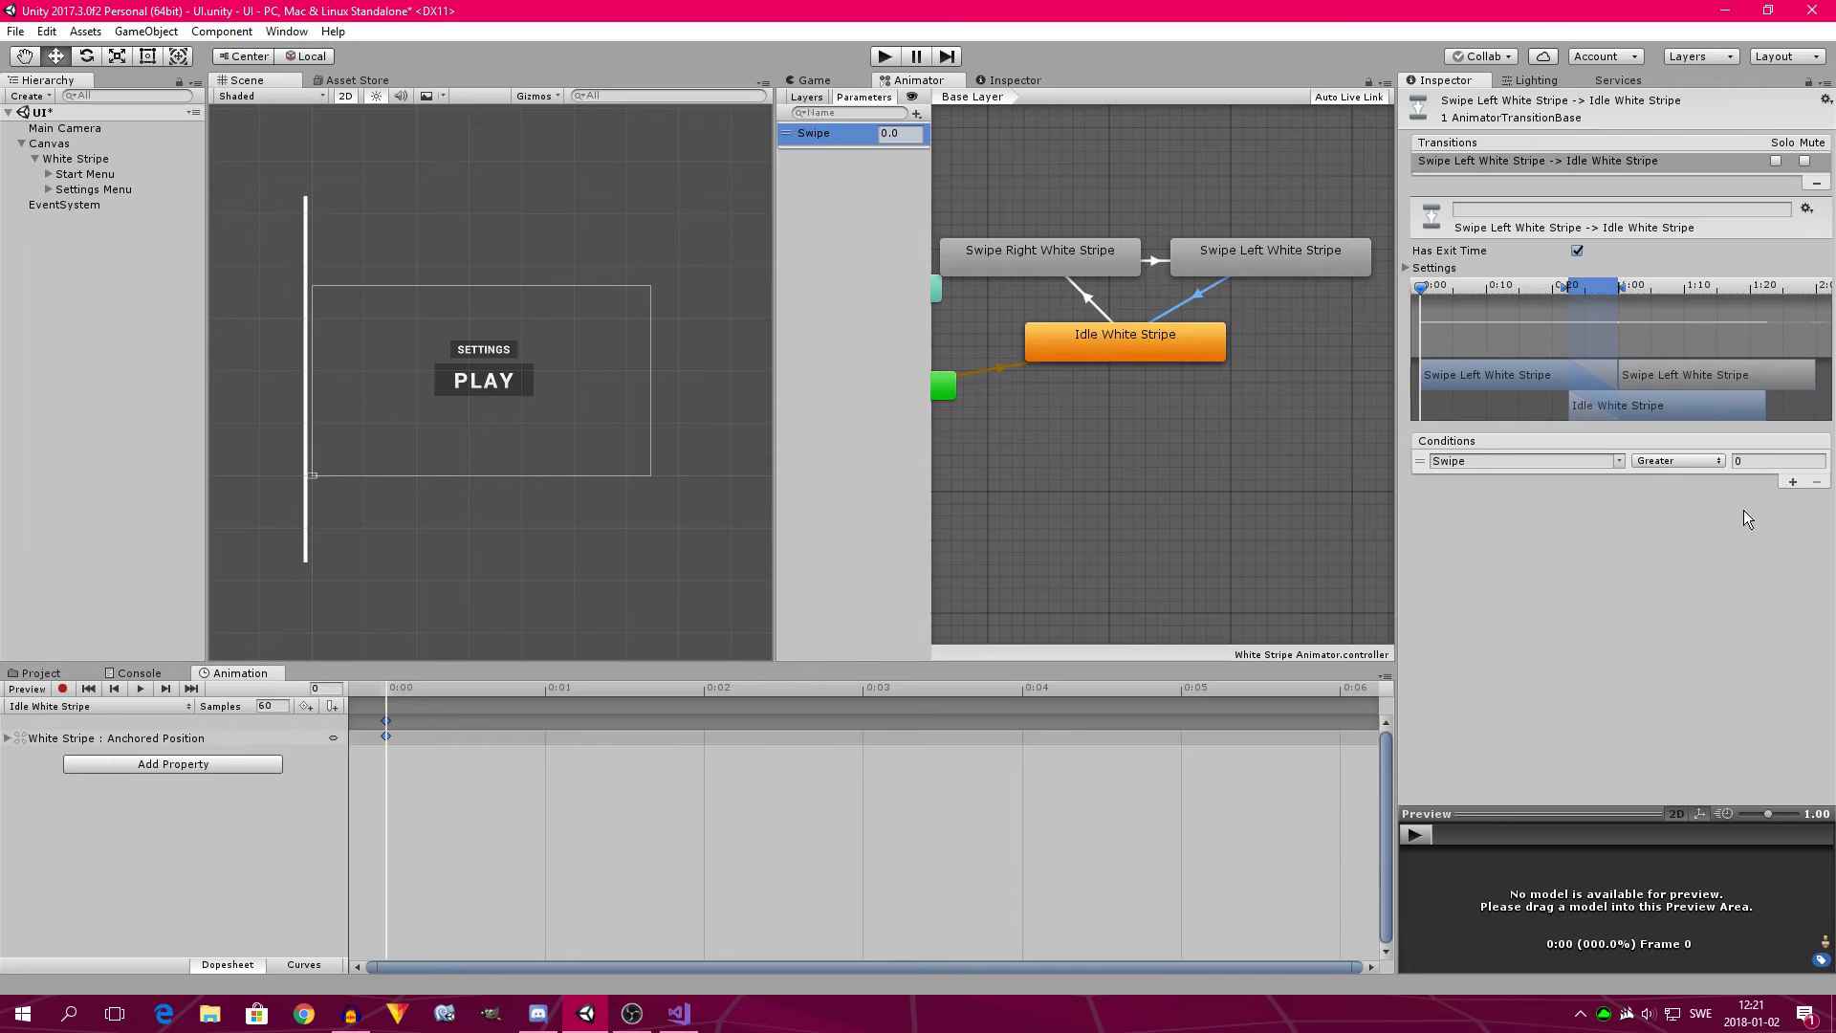
# Turn off Loop Time for the Swipe White Stripe clip, and save and test-run the scene.
pyautogui.click(1040, 257)
pyautogui.click(38, 673)
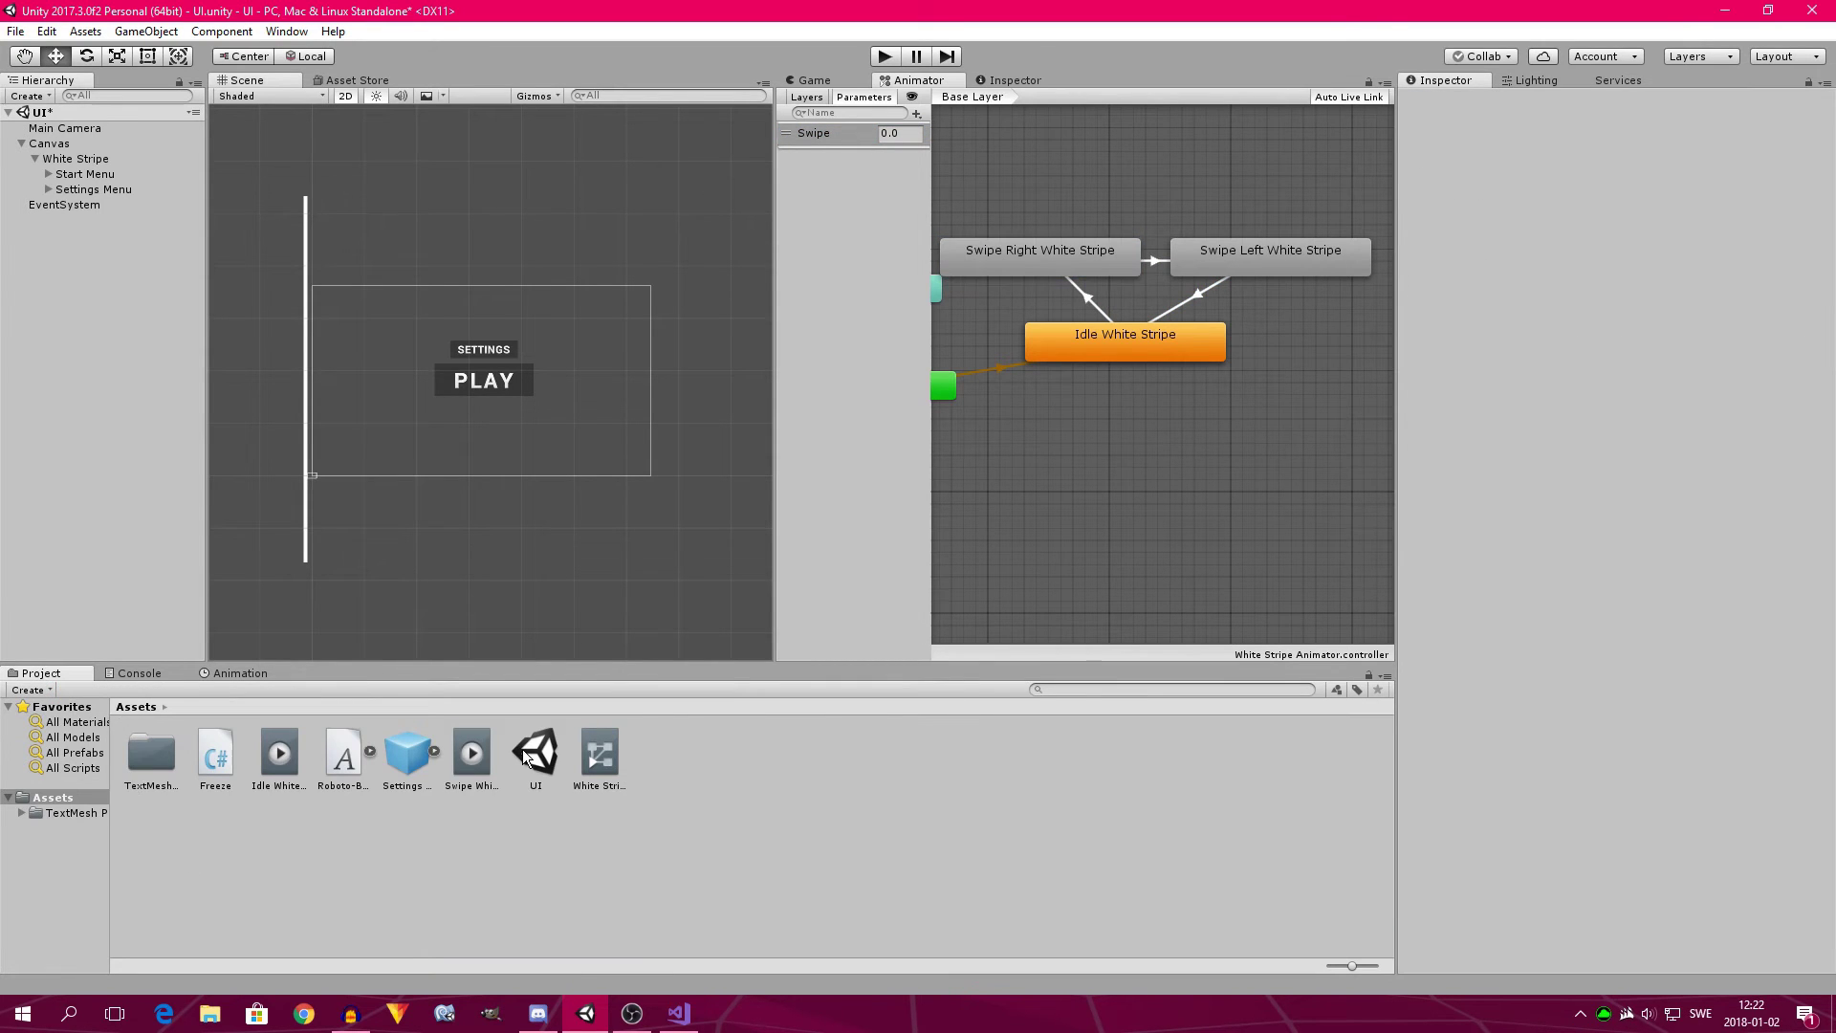
pyautogui.click(465, 749)
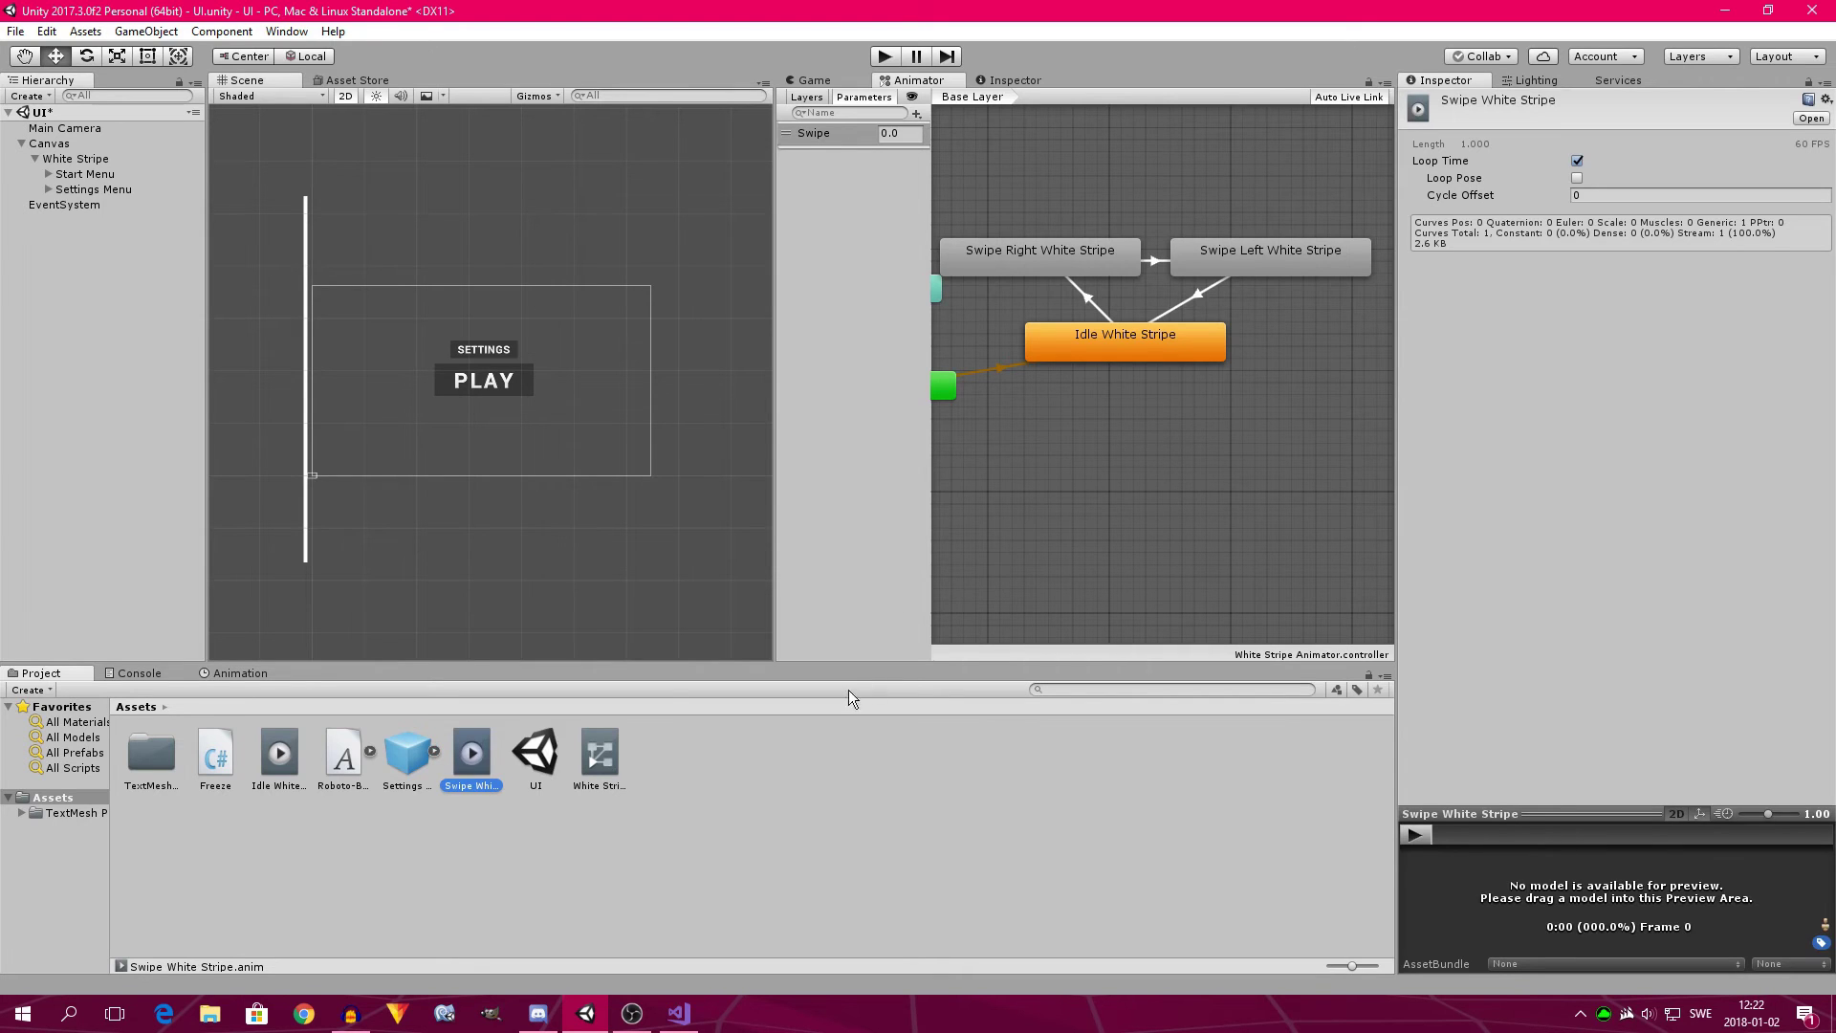
pyautogui.click(1576, 162)
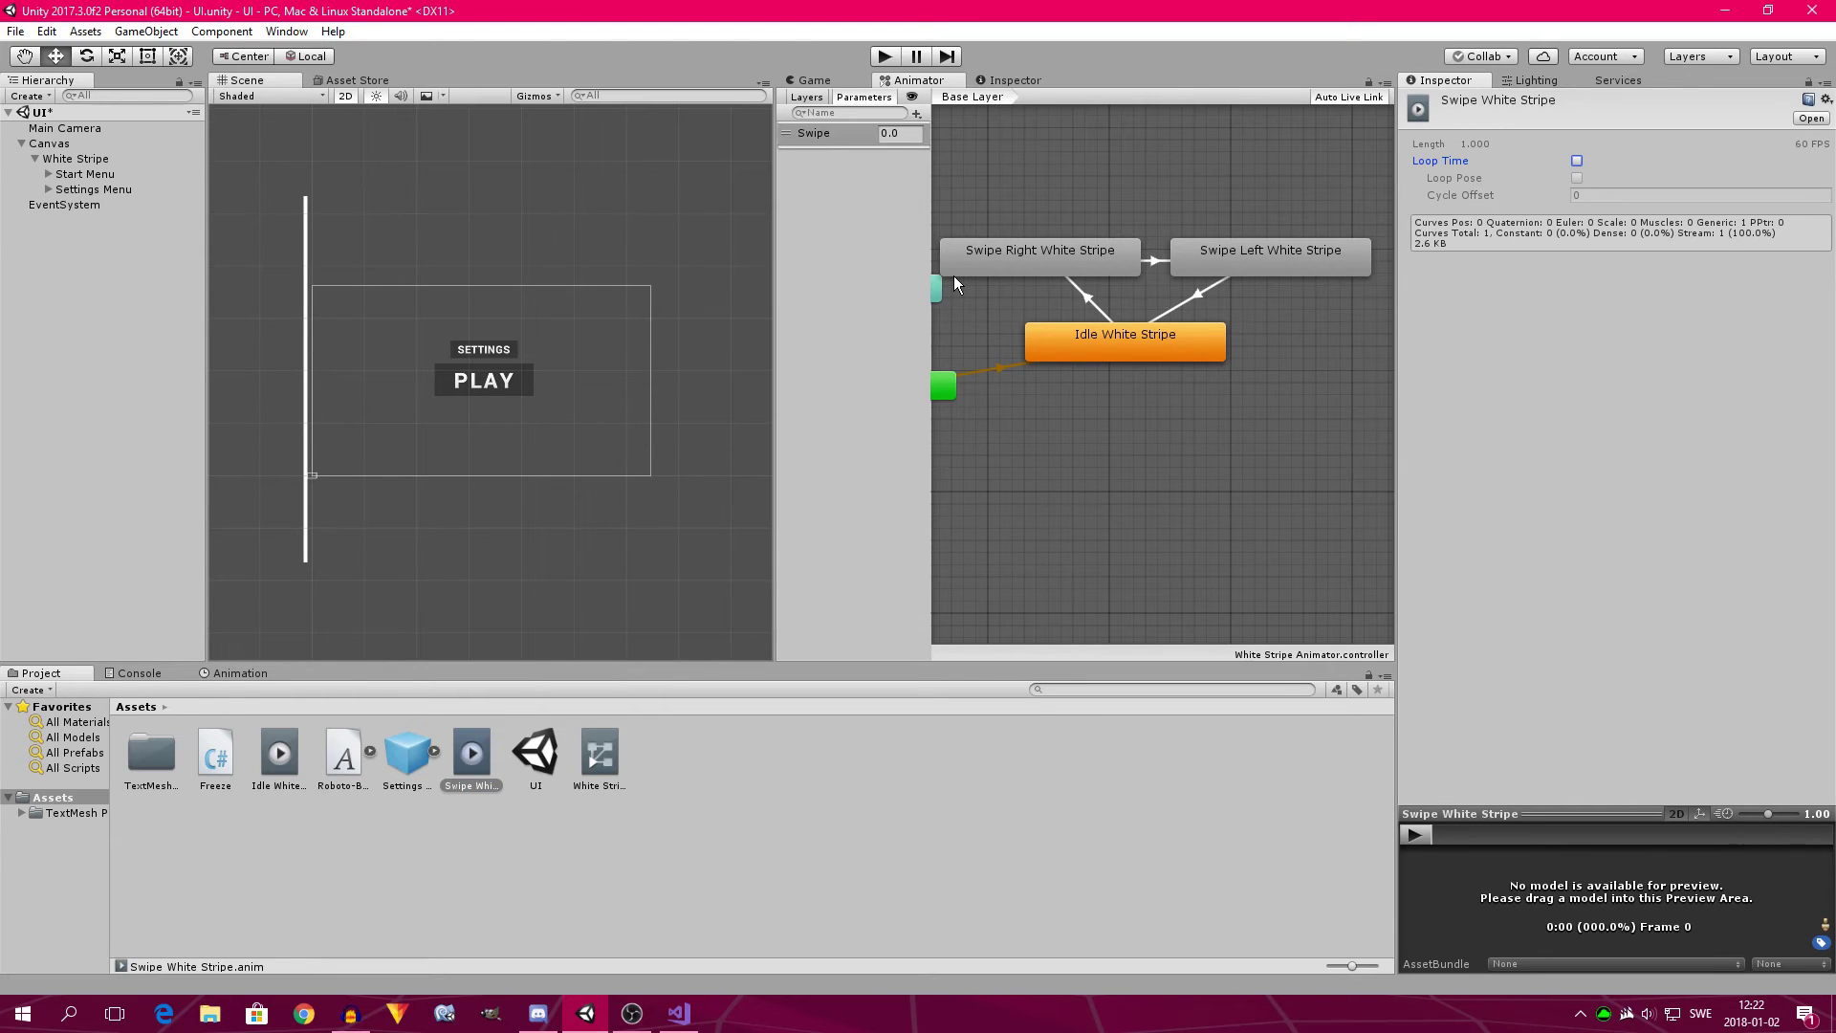
pyautogui.hotkey('ctrl', 's')
pyautogui.click(884, 55)
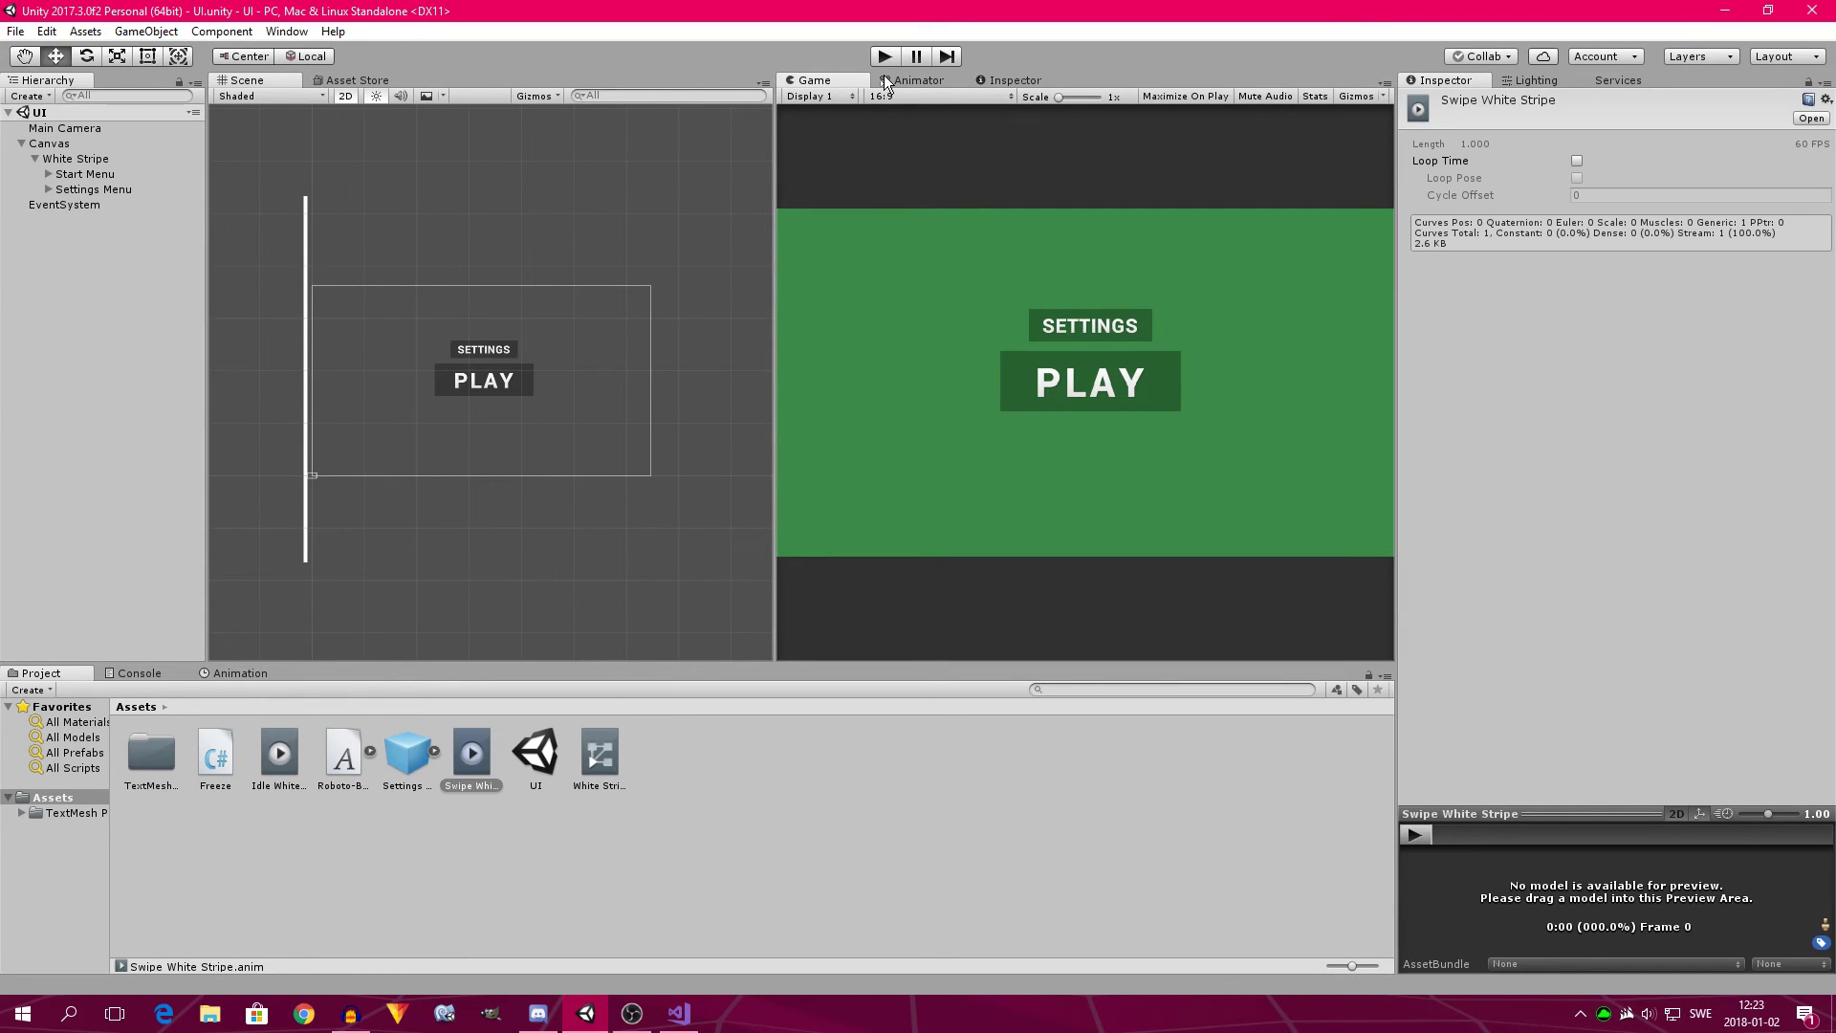
# Switch to Visual Studio, add an empty public void NextMenu () method below LateUpdate in Freeze.cs, and save the script.
pyautogui.click(681, 1008)
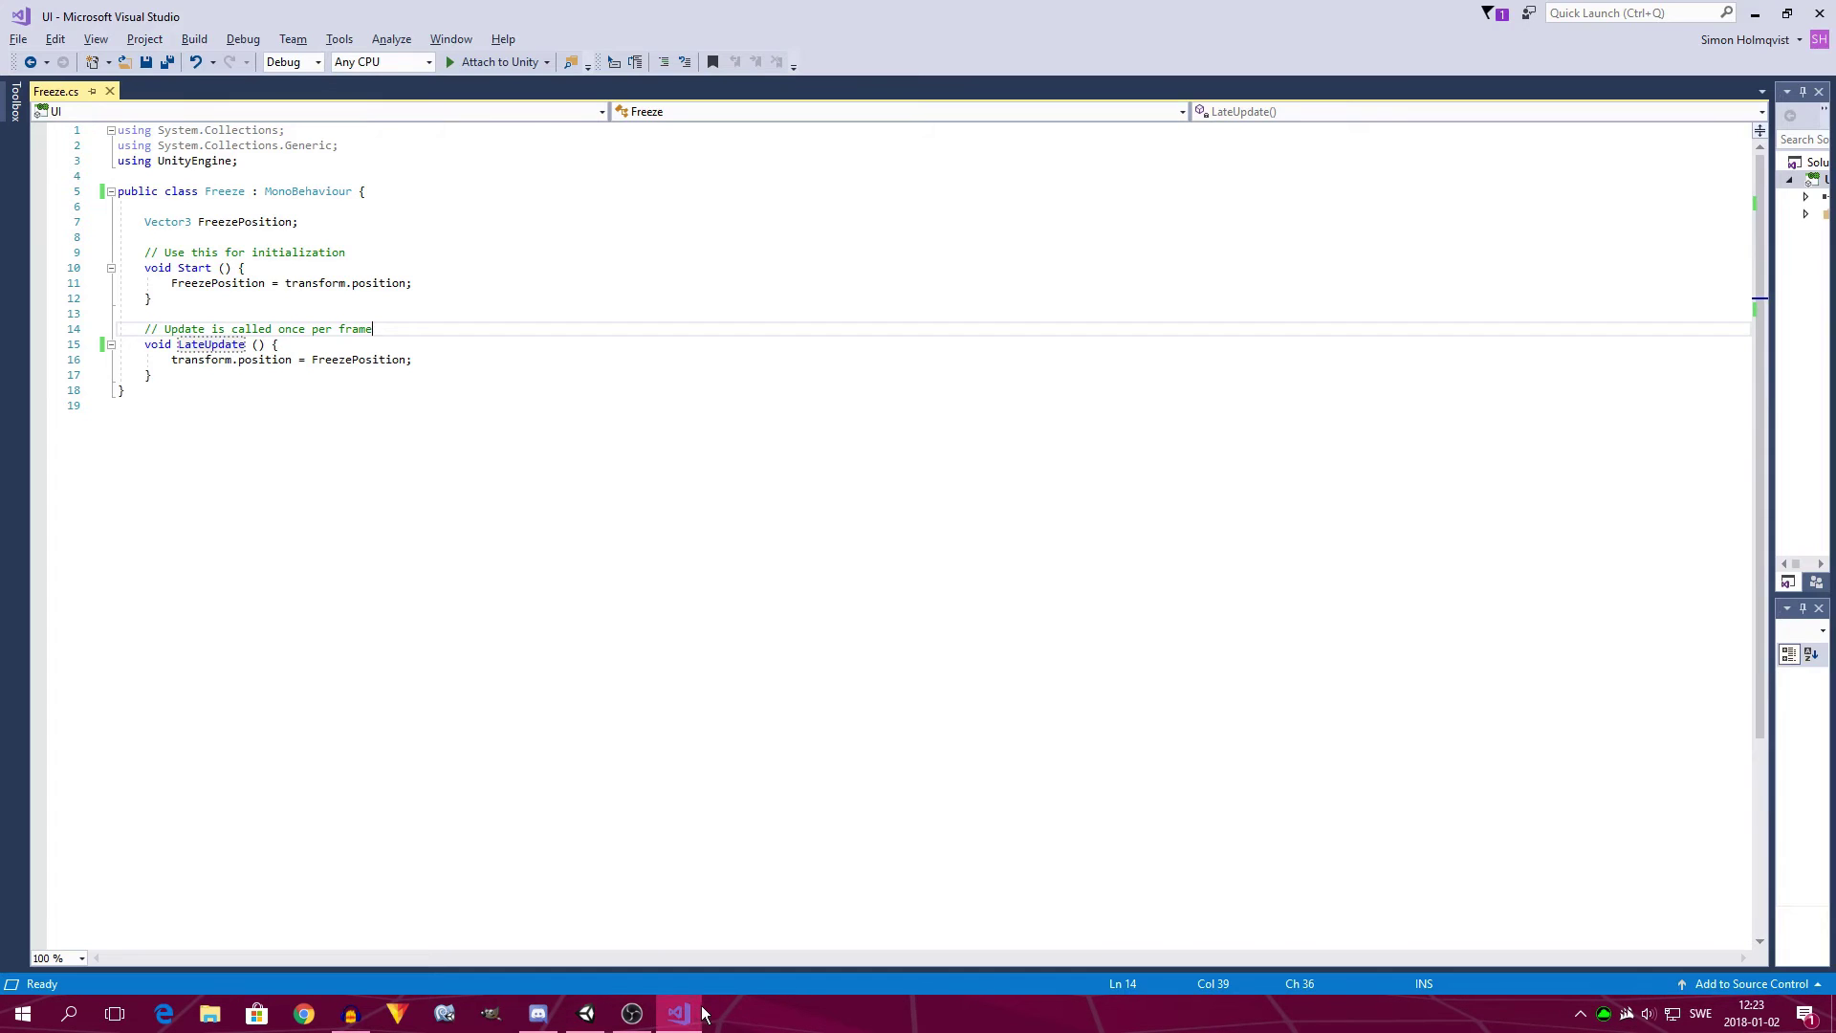
pyautogui.click(190, 375)
pyautogui.press('Return')
pyautogui.press('Return')
pyautogui.write('public void ')
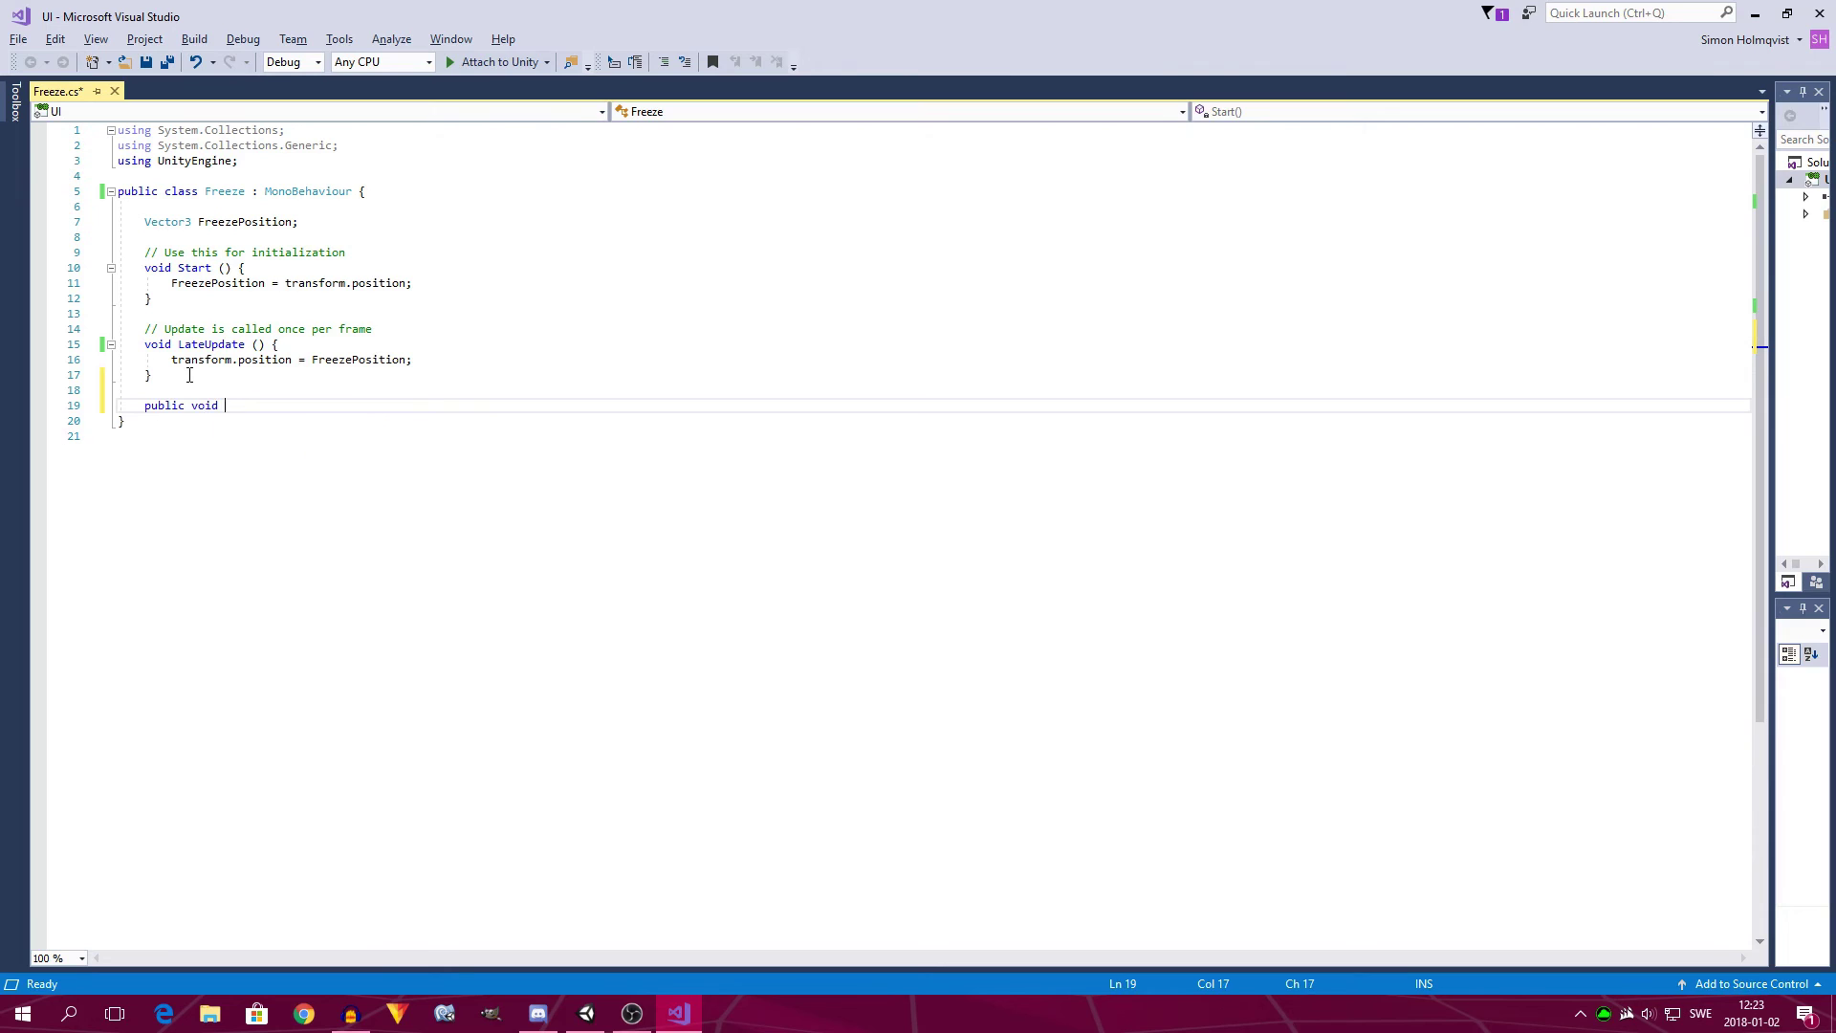
pyautogui.write('Next')
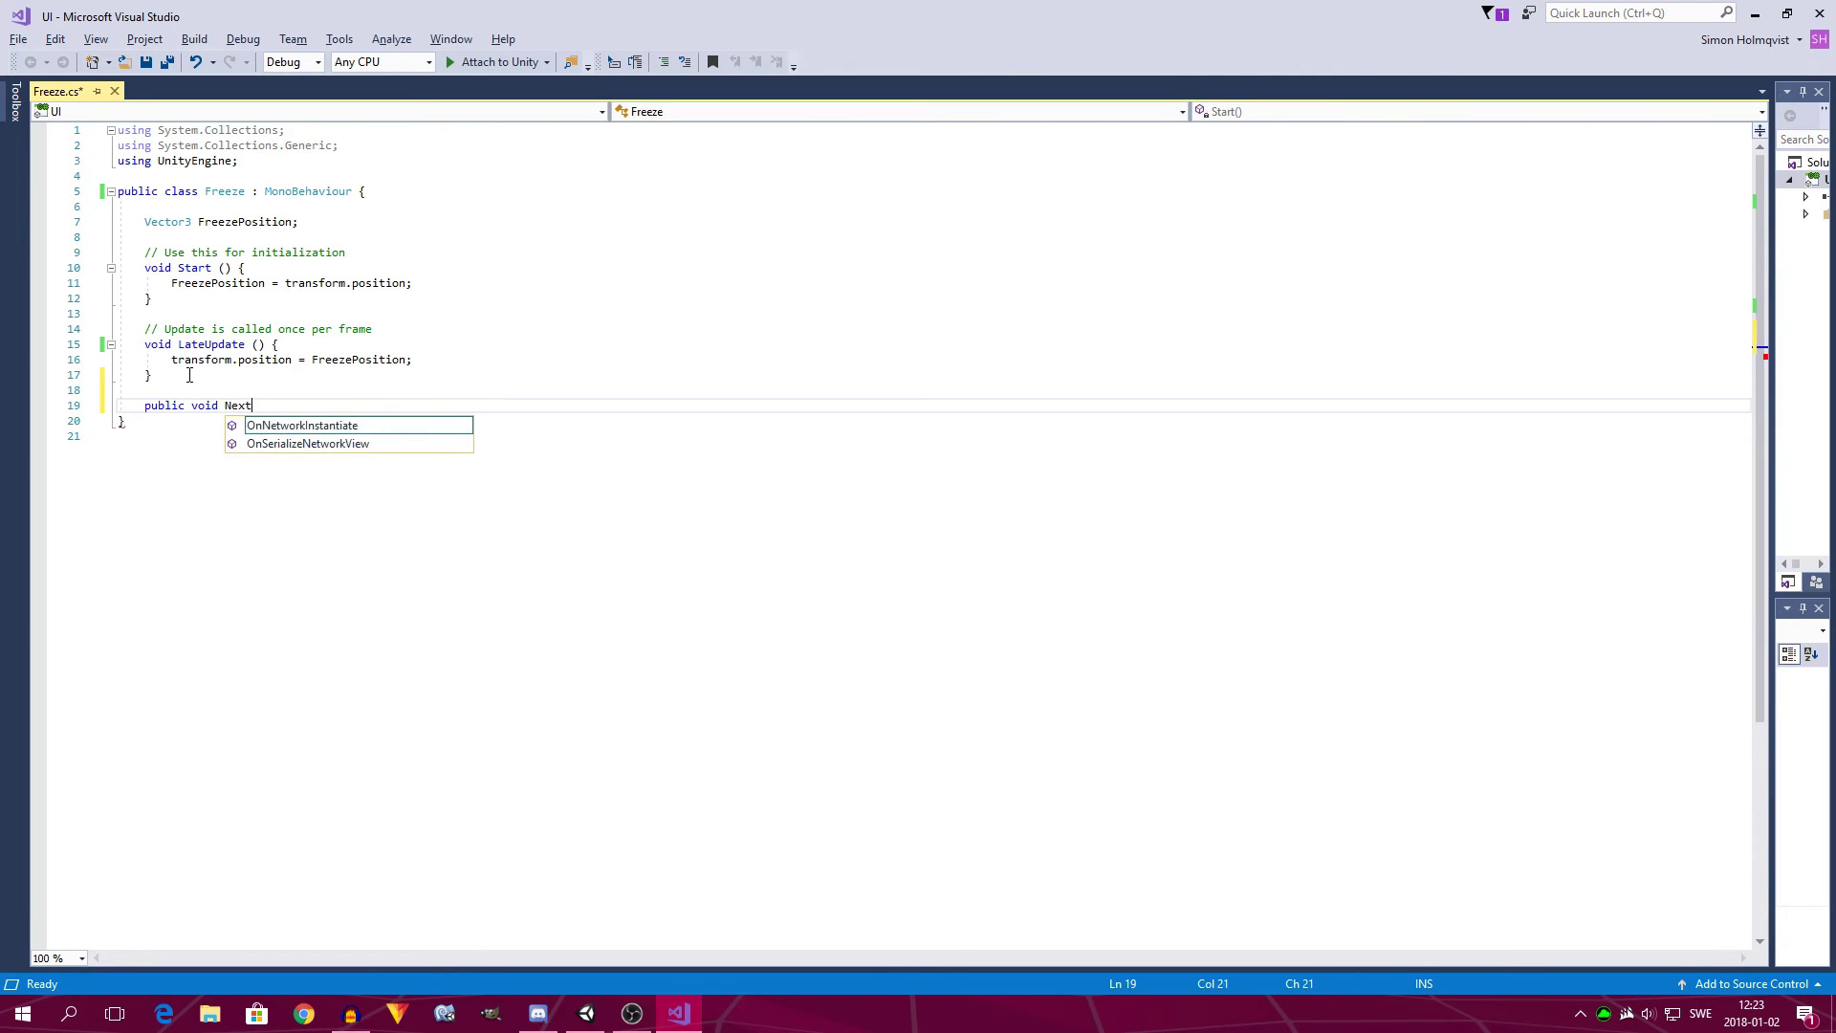
pyautogui.write('Menu () {')
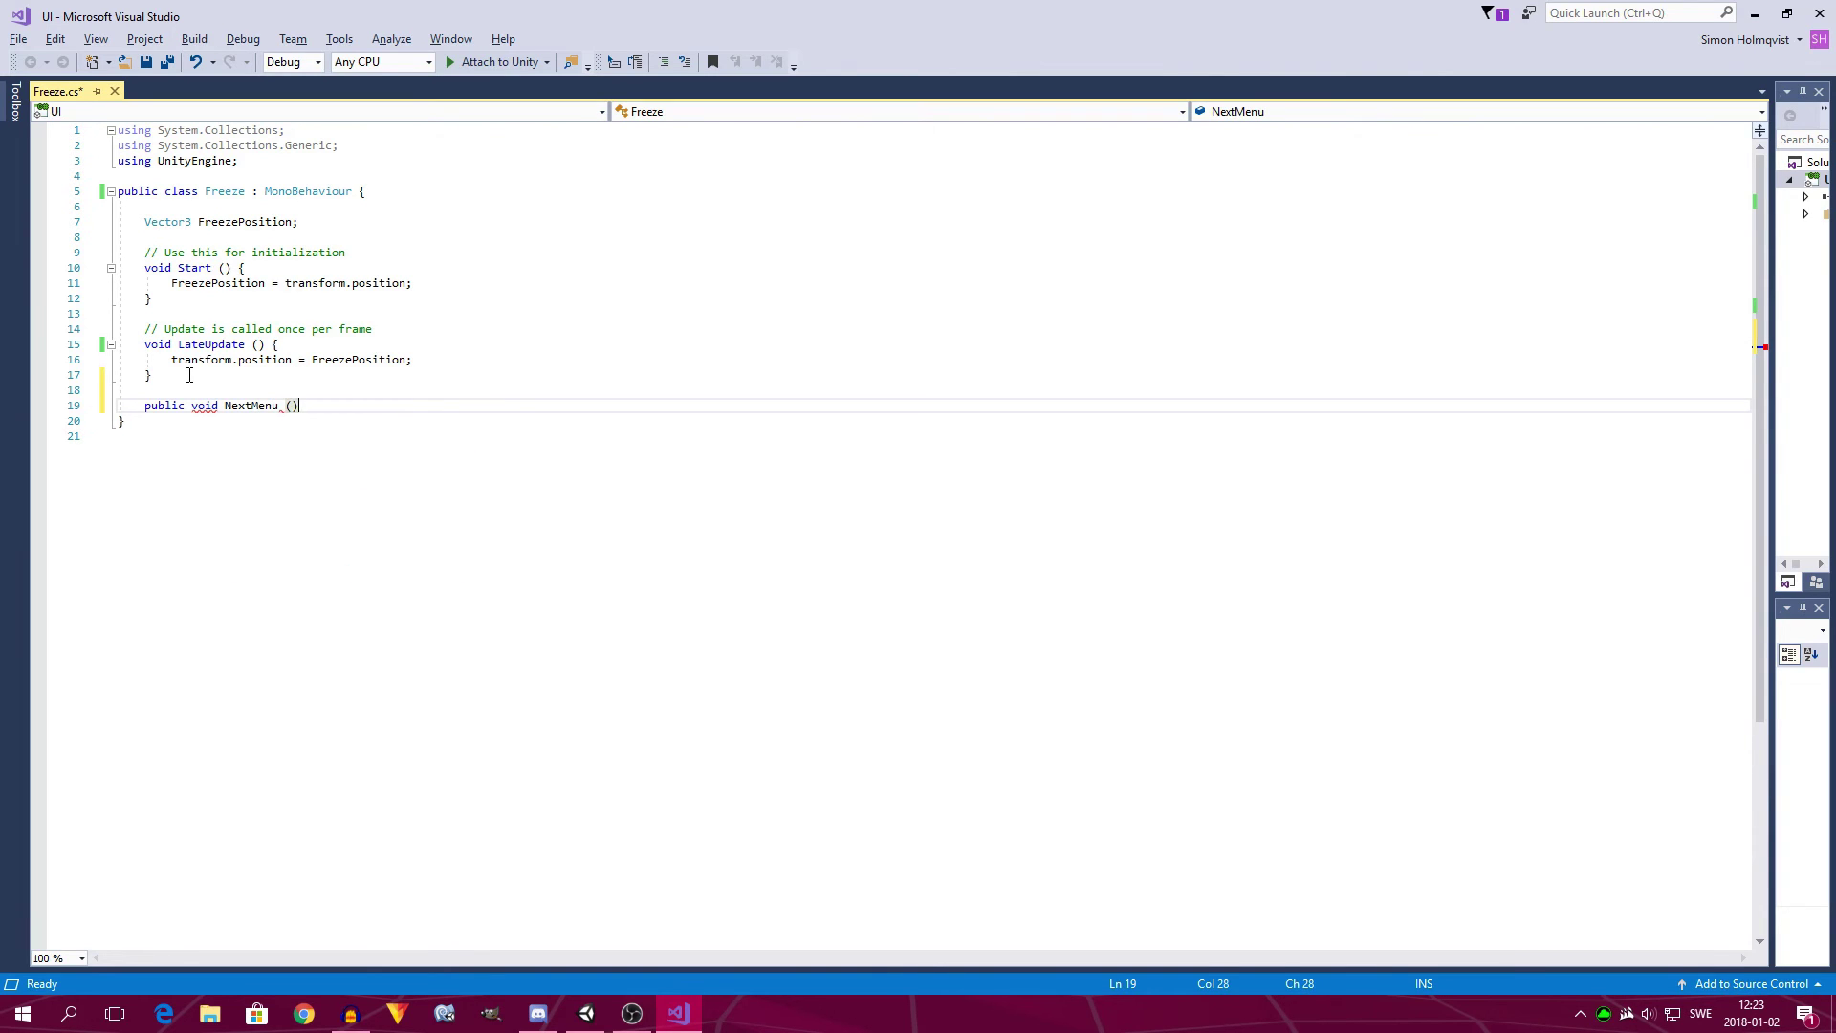
pyautogui.press('Return')
pyautogui.hotkey('ctrl', 's')
# Declare a public Animator field named stripeAnim below the FreezePosition variable and save the script.
pyautogui.click(325, 219)
pyautogui.press('Return')
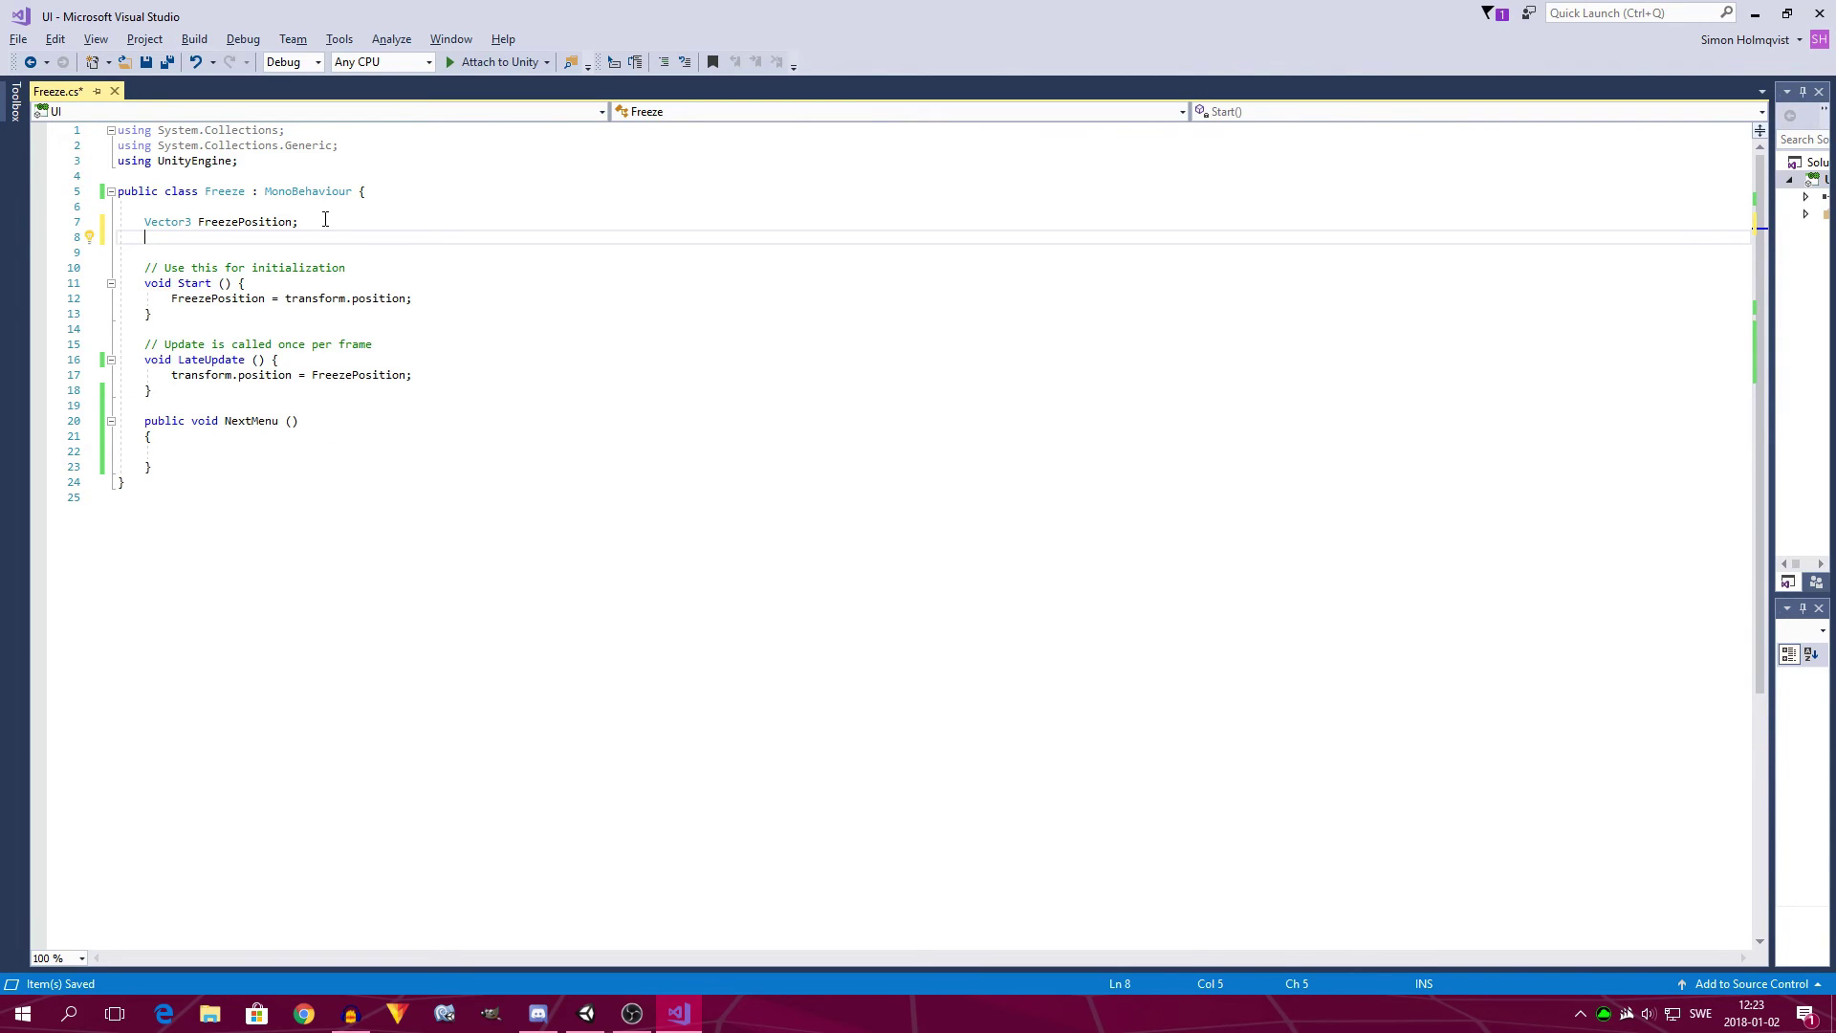
pyautogui.write('pu')
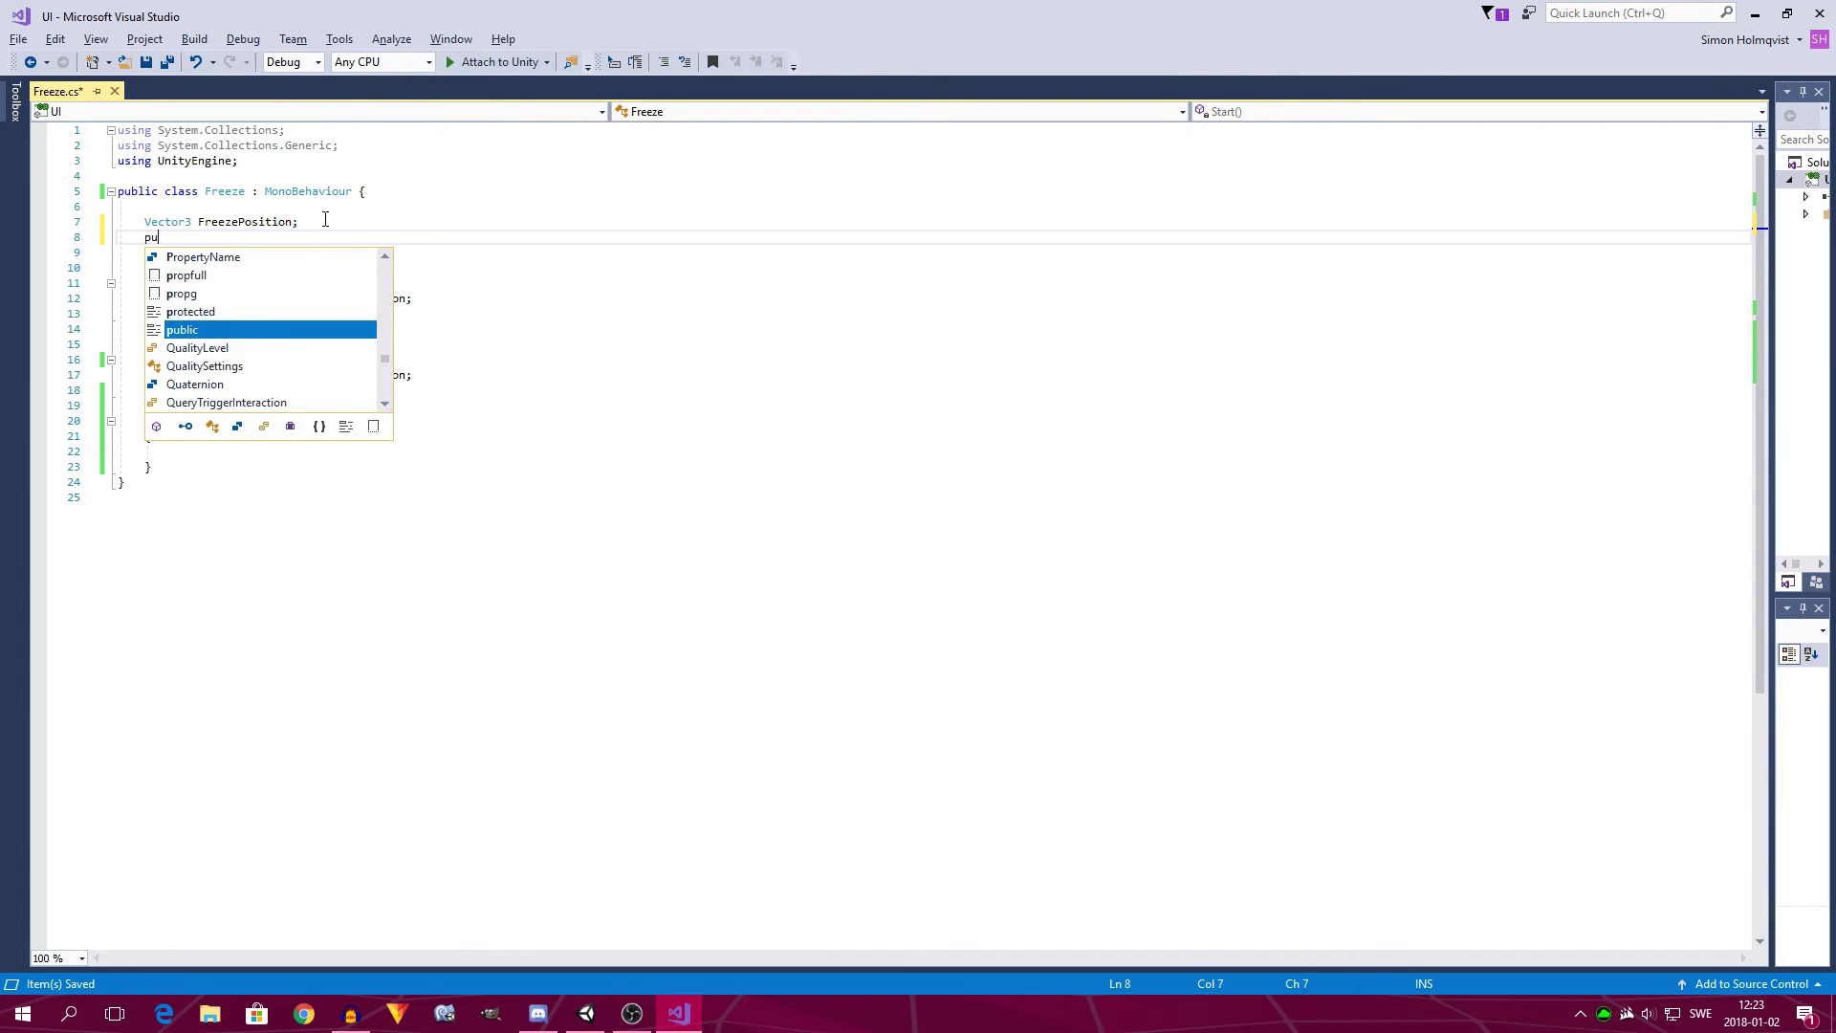
pyautogui.write('blic Animator')
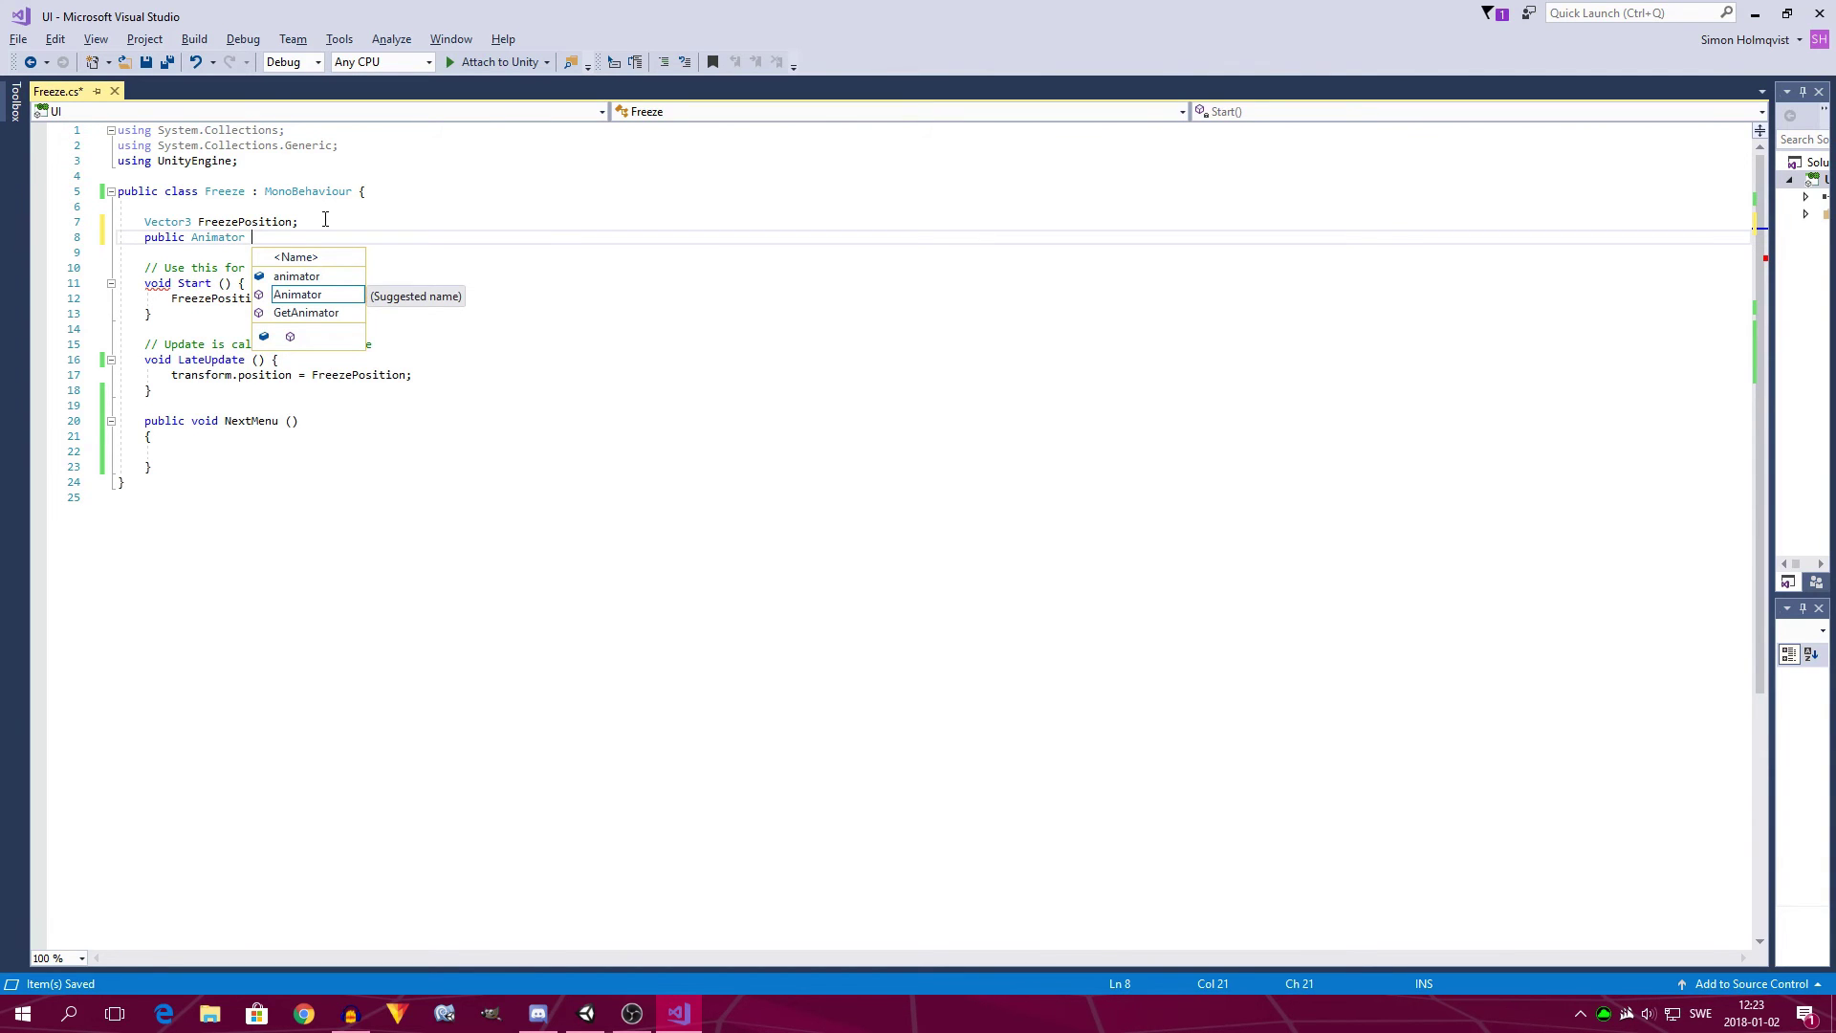
pyautogui.write(' stripeAnim')
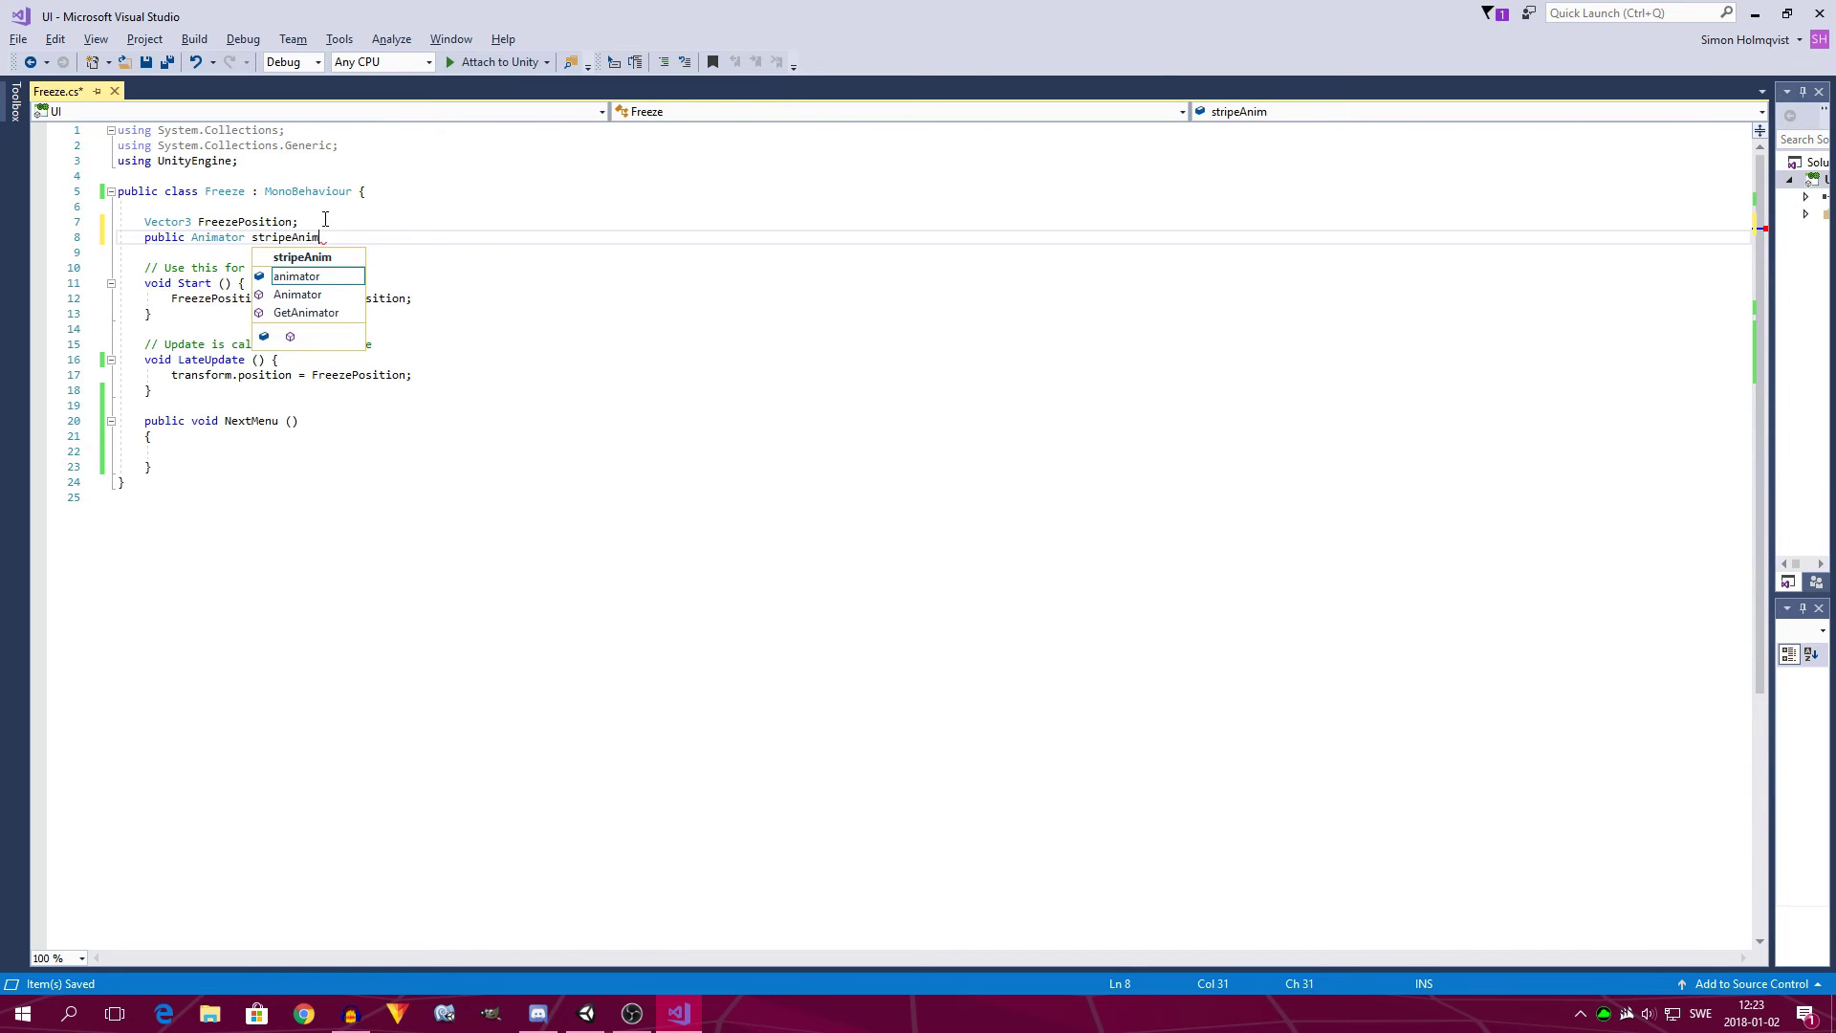
pyautogui.write(';')
pyautogui.hotkey('ctrl', 's')
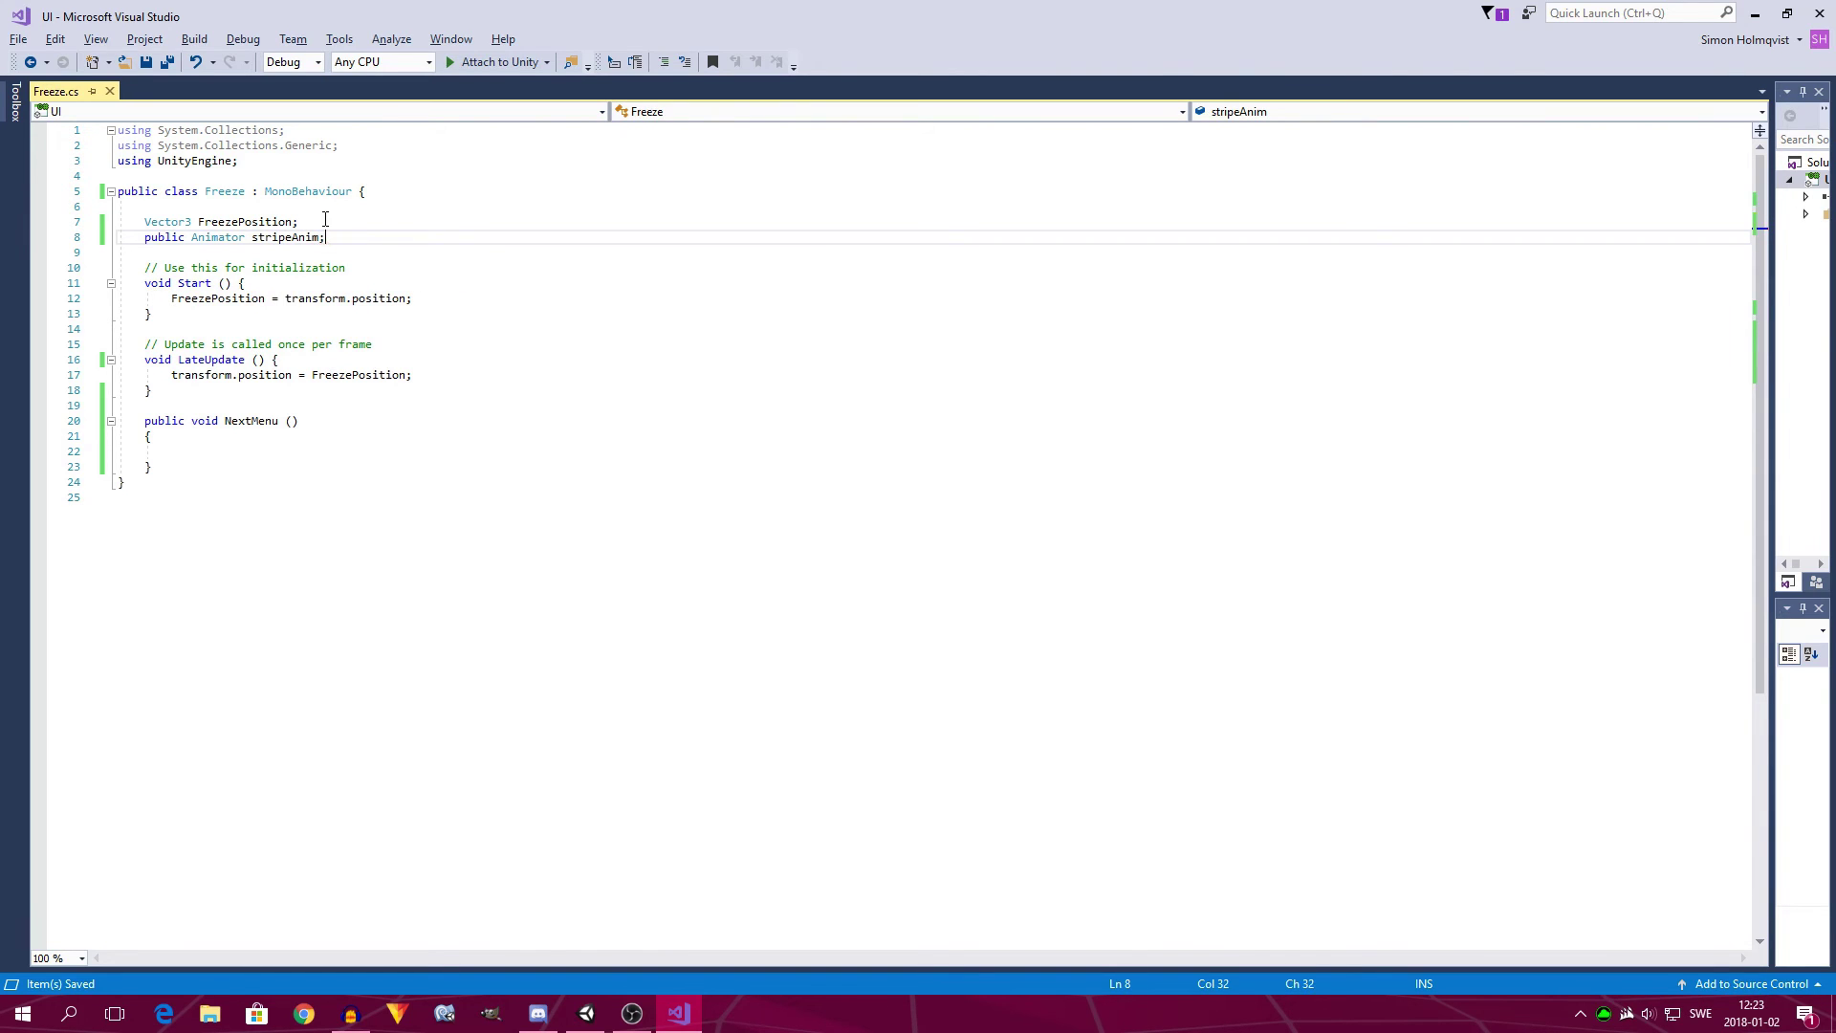
# Make the NextMenu method call stripeAnim.SetFloat("Swipe", 1); and save the script.
pyautogui.click(232, 446)
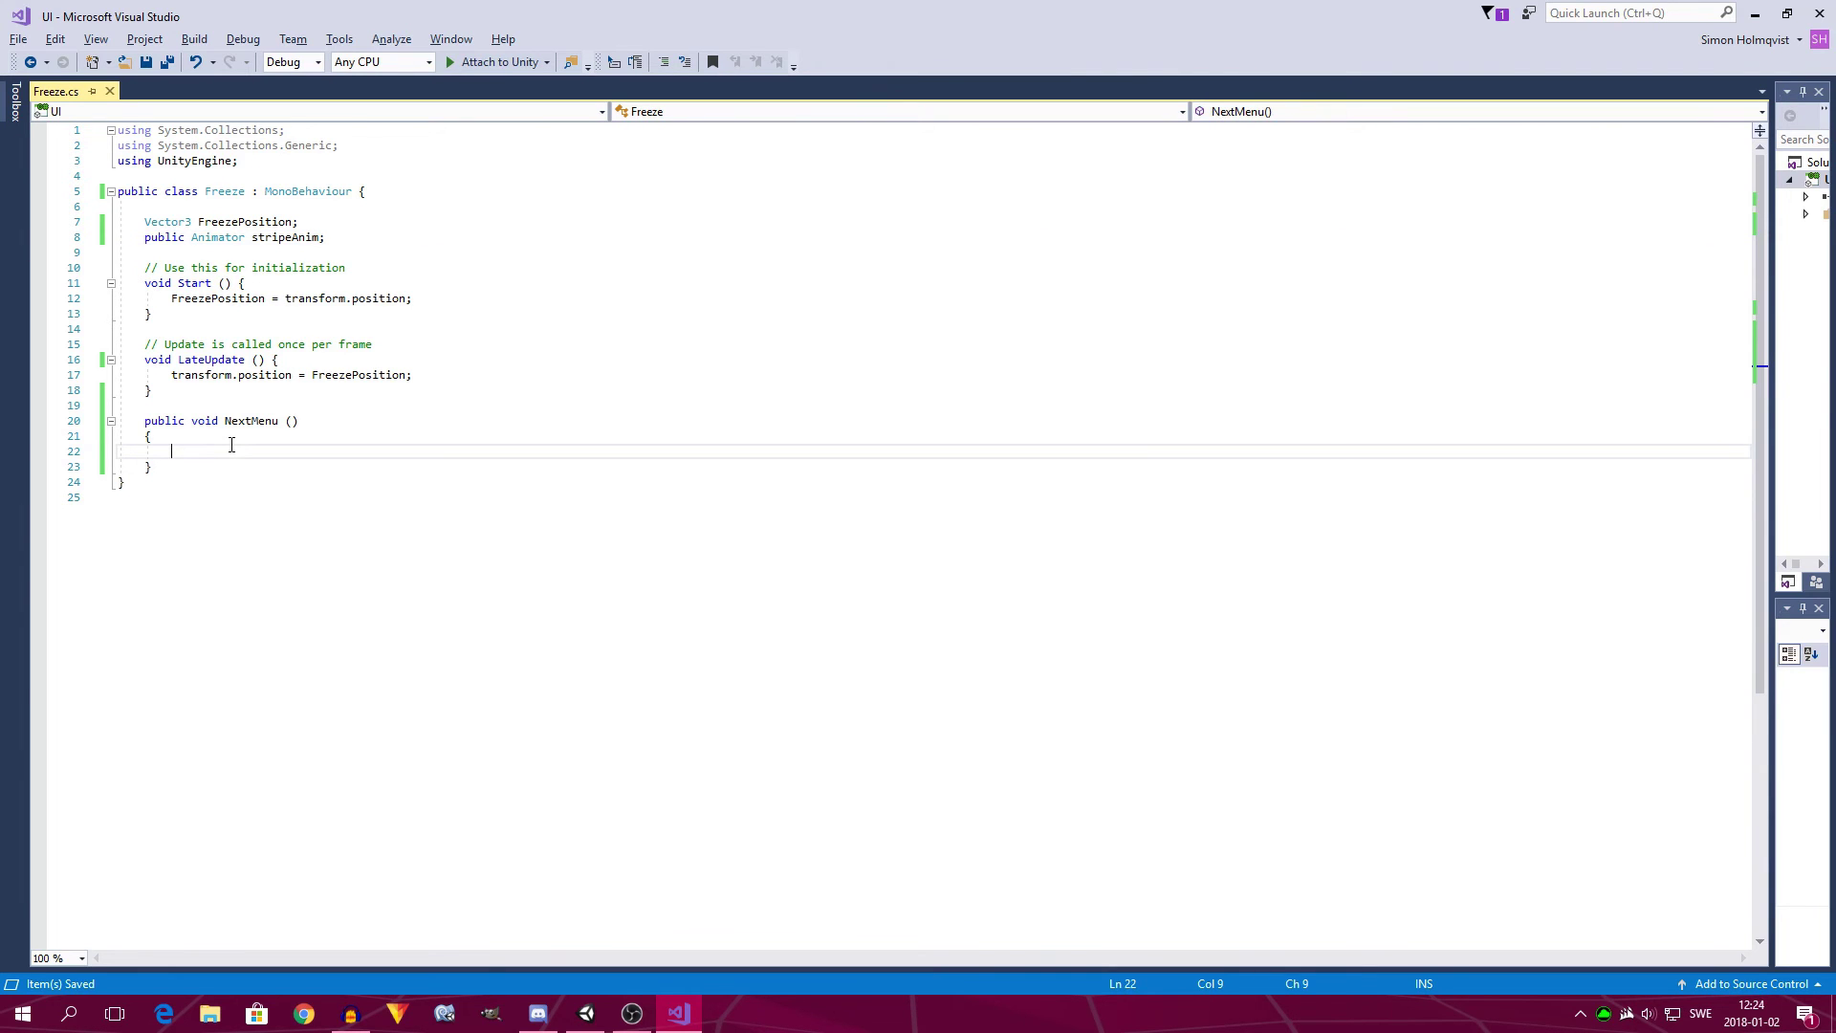
pyautogui.write('stripe')
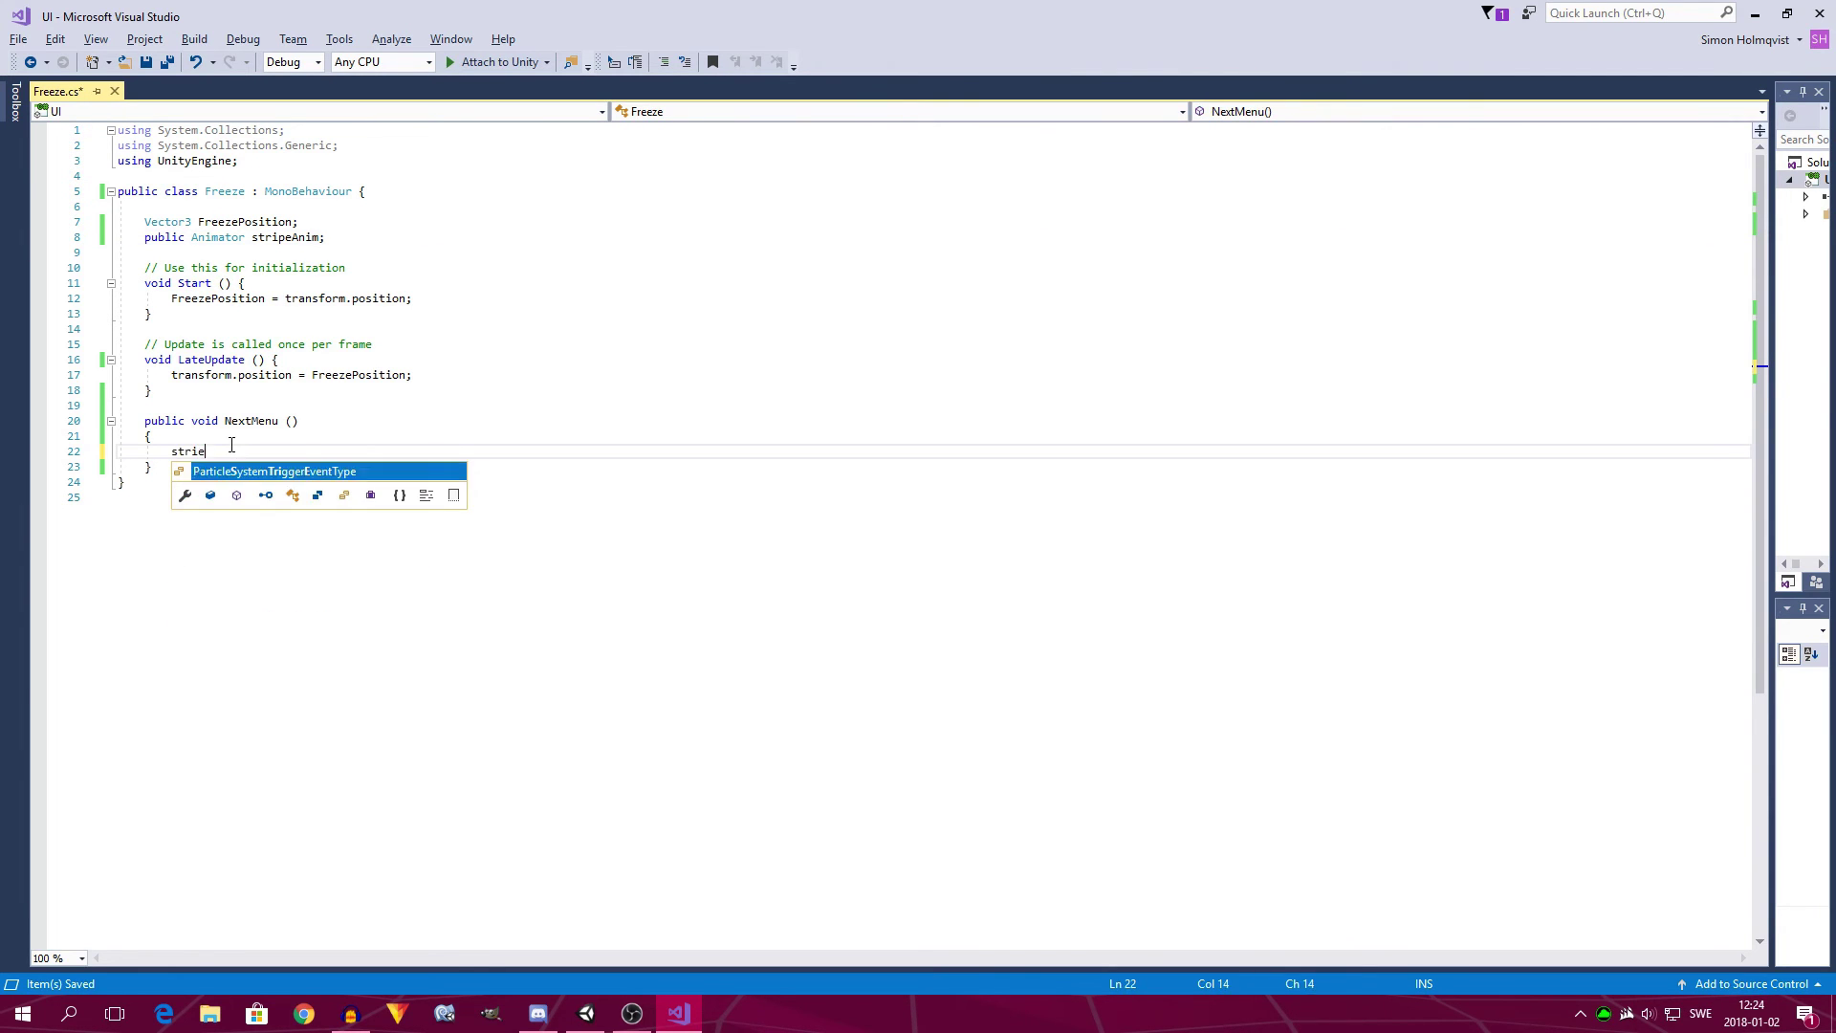
pyautogui.write('Anim.')
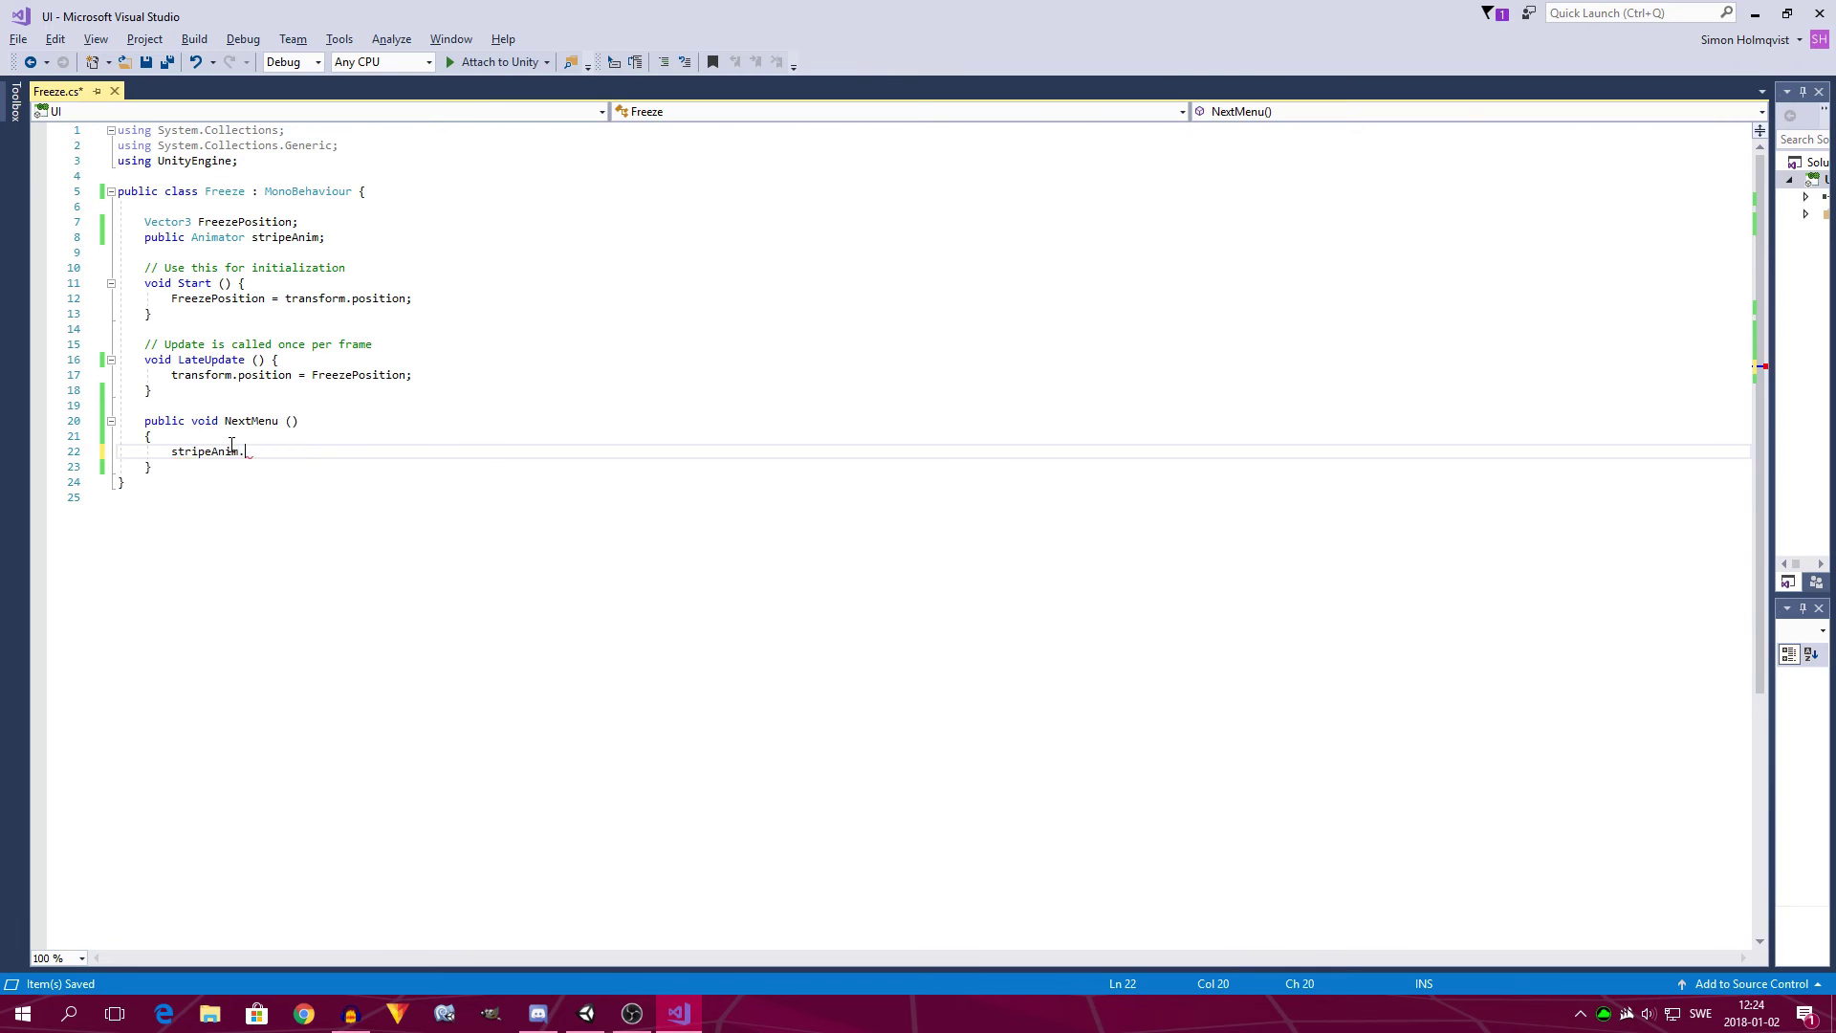
pyautogui.hotkey('alt', 'Tab')
pyautogui.click(900, 80)
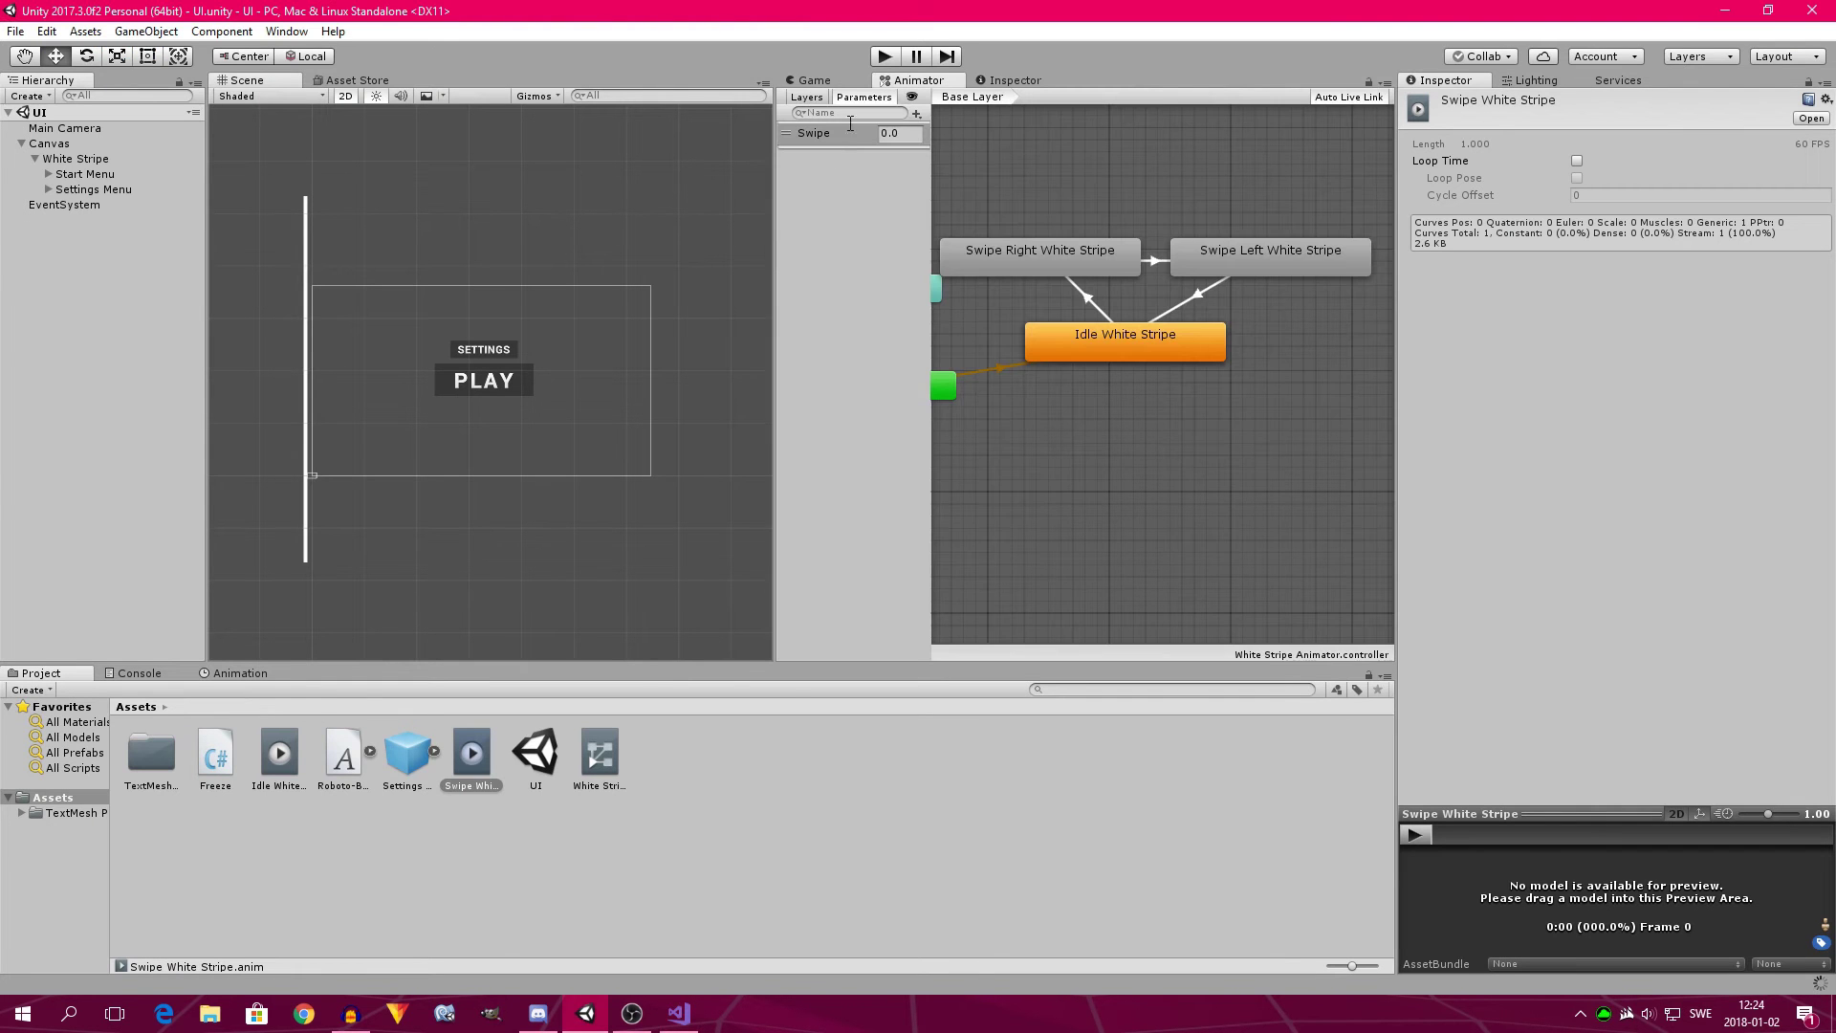
pyautogui.hotkey('alt', 'Tab')
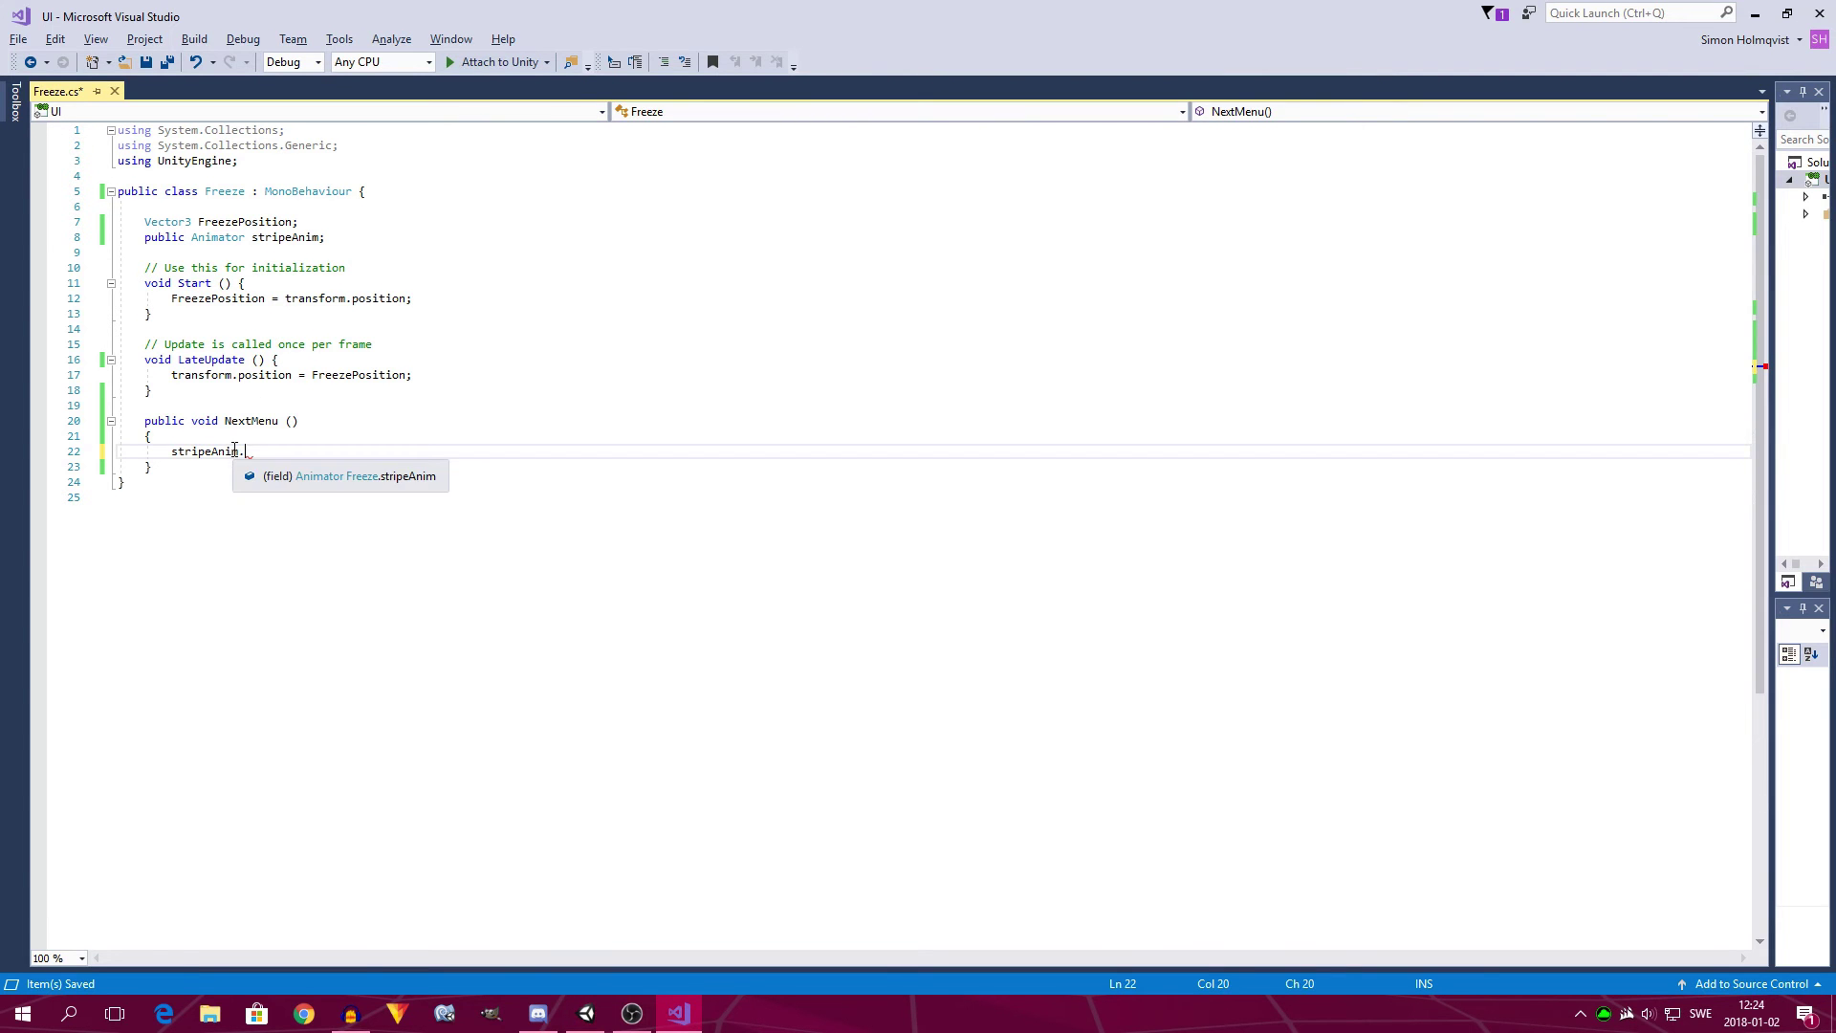
pyautogui.write('SetTrigger')
pyautogui.hotkey('alt', 'Tab')
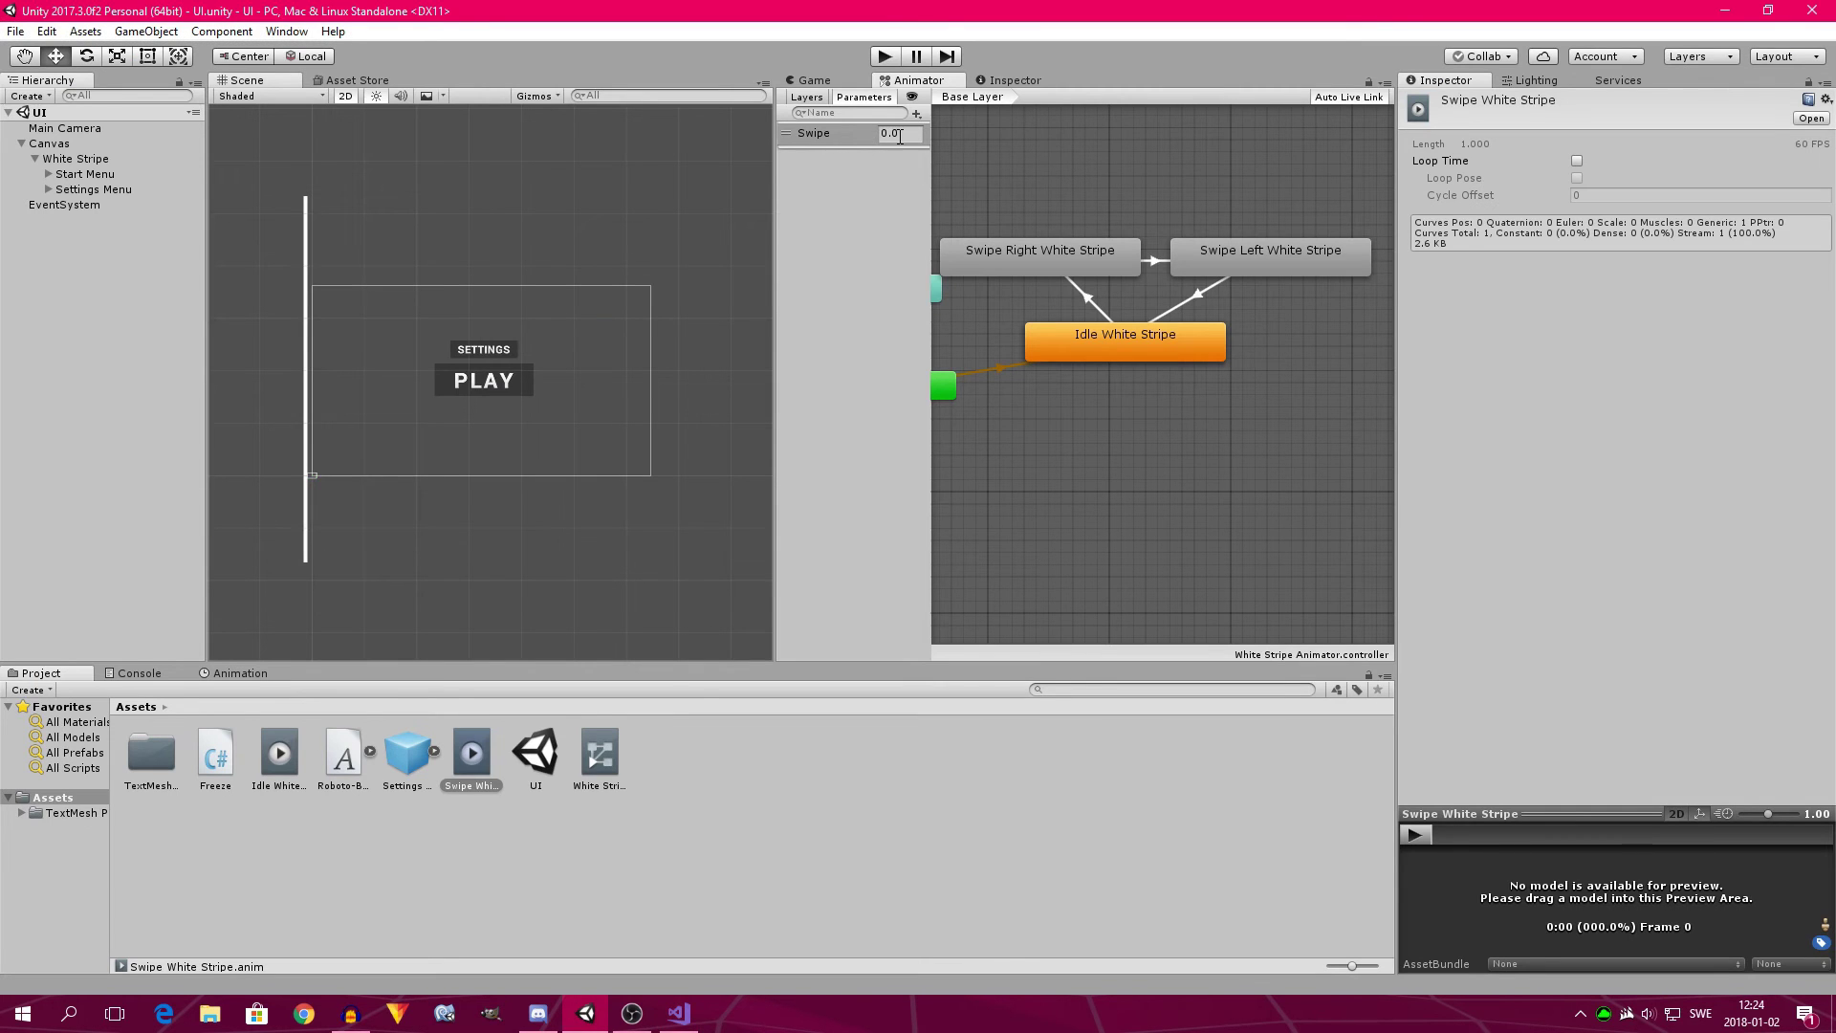
pyautogui.hotkey('alt', 'Tab')
pyautogui.write('()')
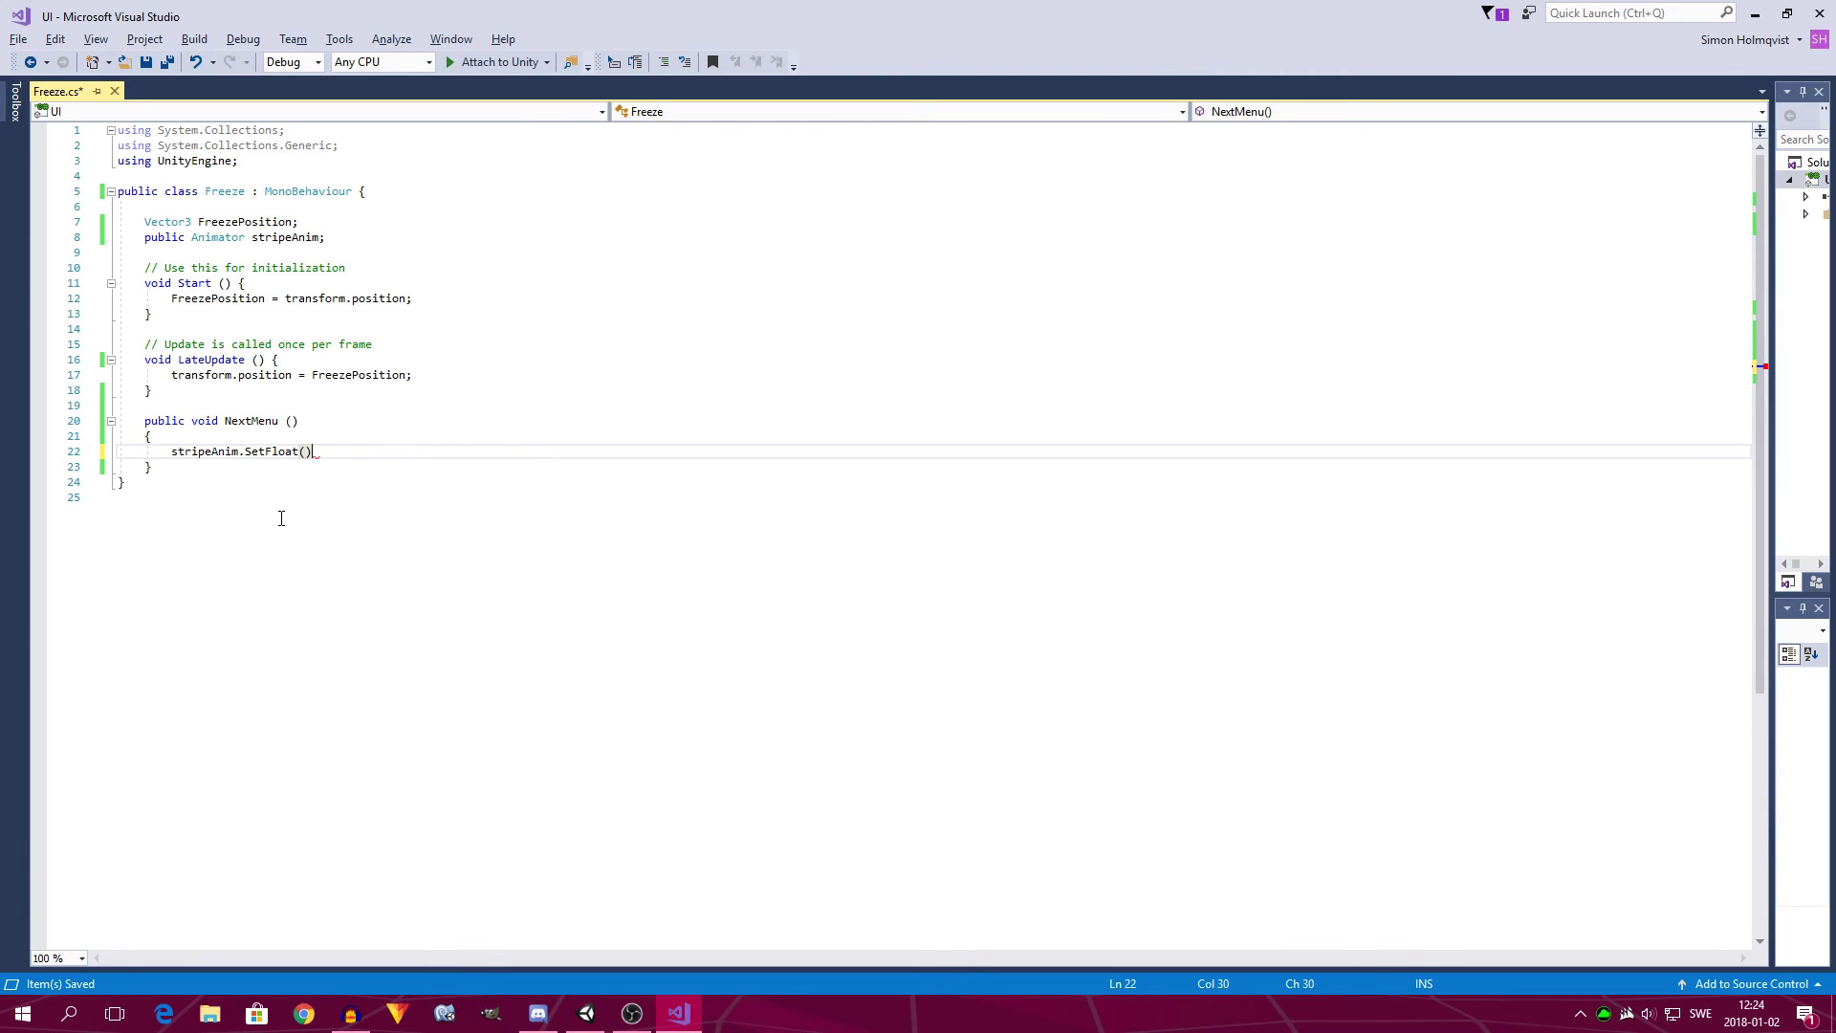
pyautogui.press('Left')
pyautogui.write('"')
pyautogui.write('Swipe", ')
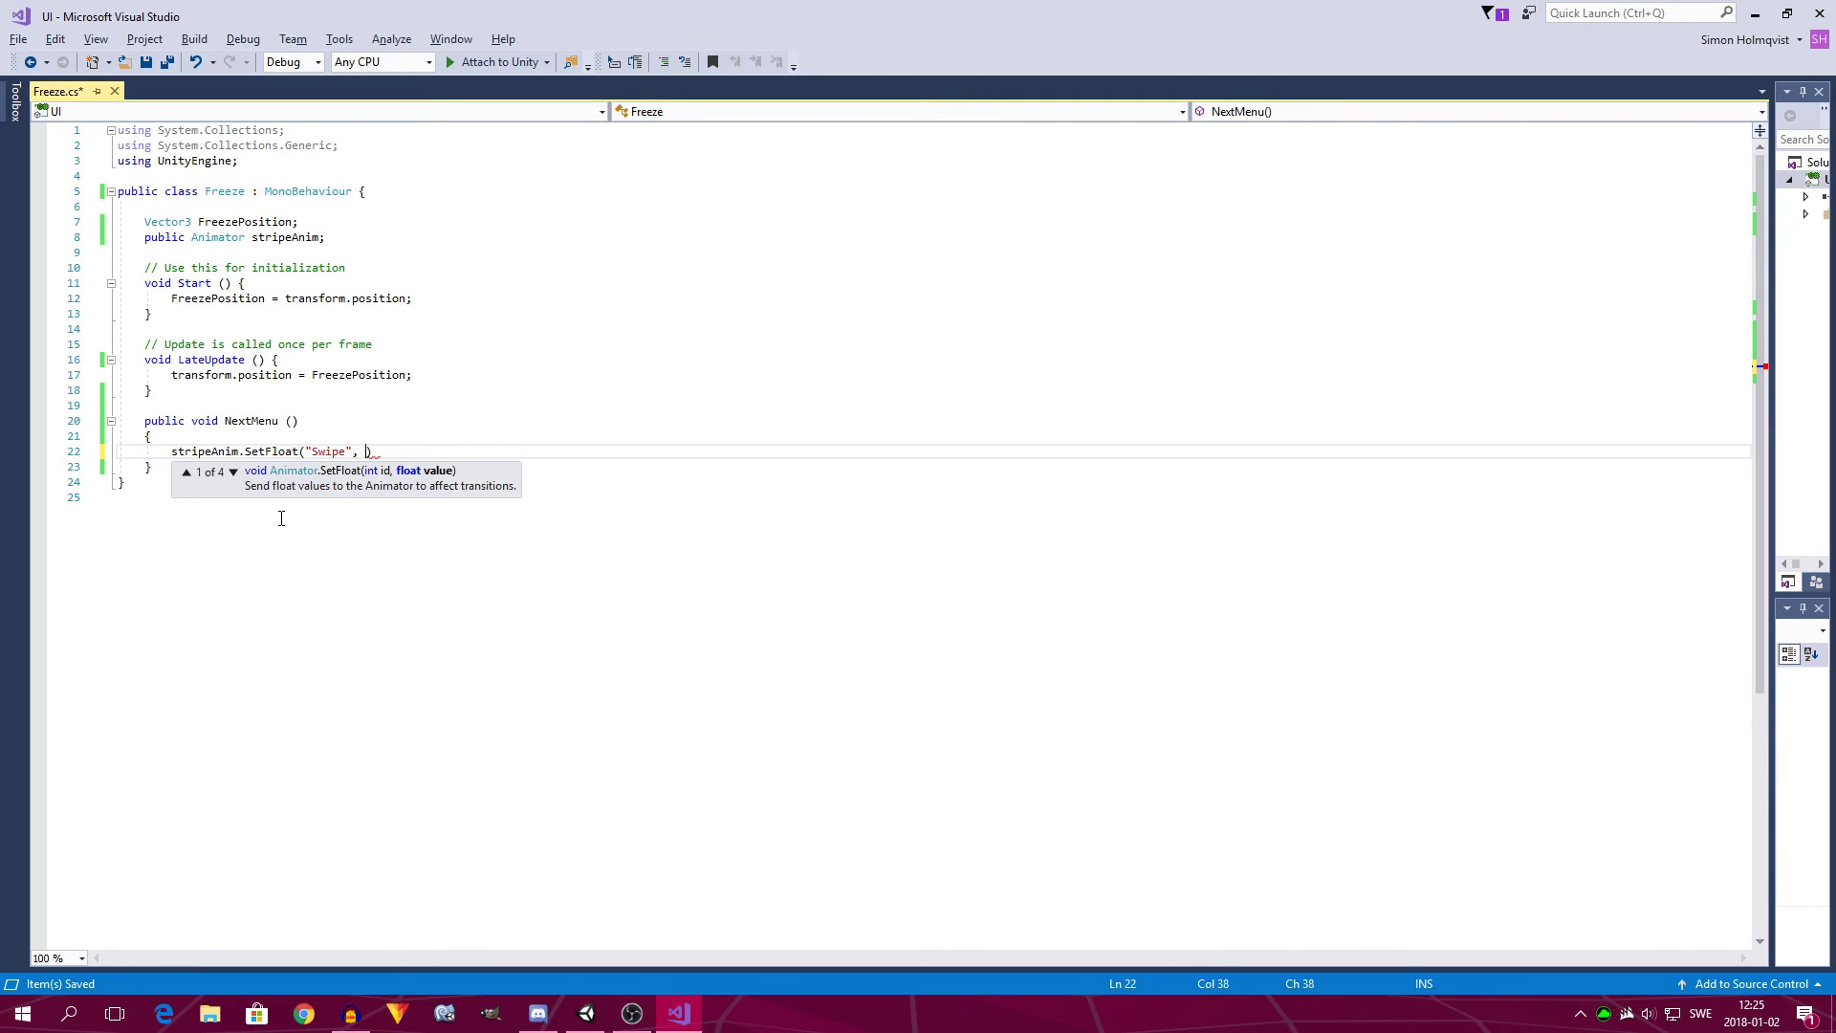
pyautogui.write('1);')
pyautogui.hotkey('ctrl', 's')
# Duplicate the whole NextMenu method directly below the original, separated by a blank line.
pyautogui.moveTo(153, 468); pyautogui.dragTo(144, 421)
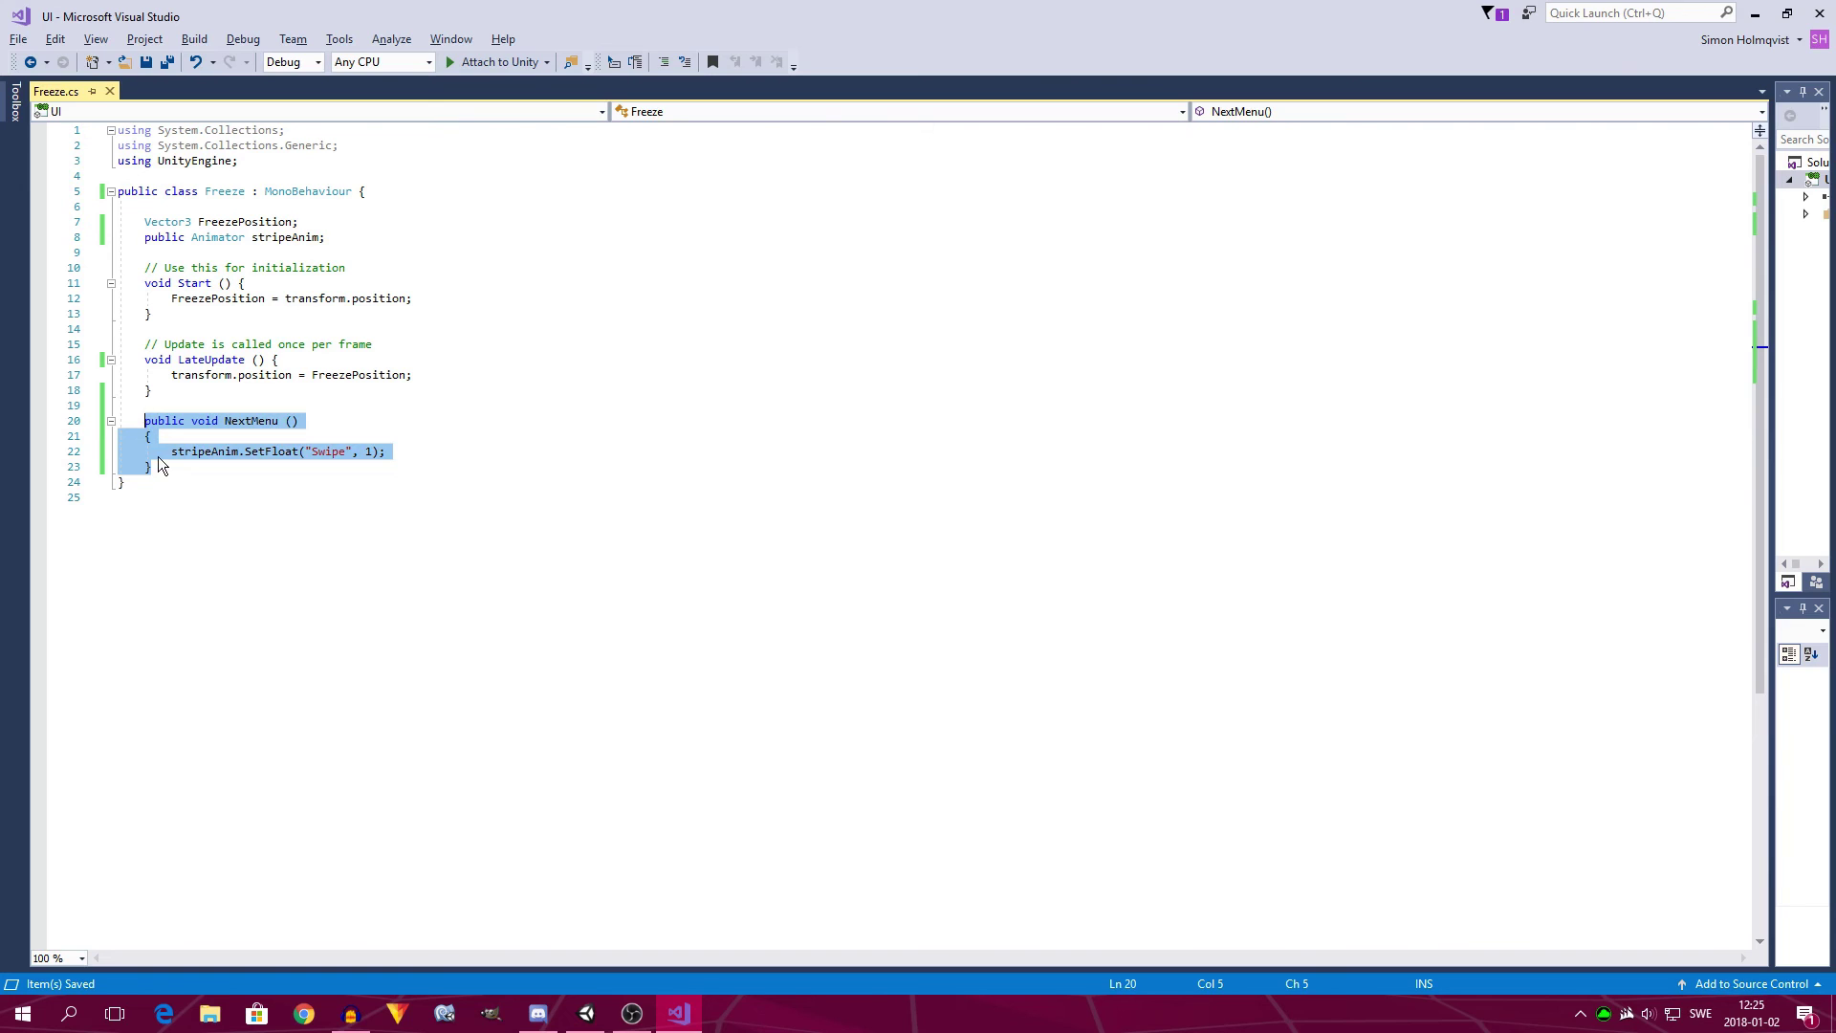
pyautogui.click(167, 465)
pyautogui.press('Return')
pyautogui.press('Return')
pyautogui.write('public void NextMenu()     {         stripeAnim.SetFloat("Swipe", 1);     }')
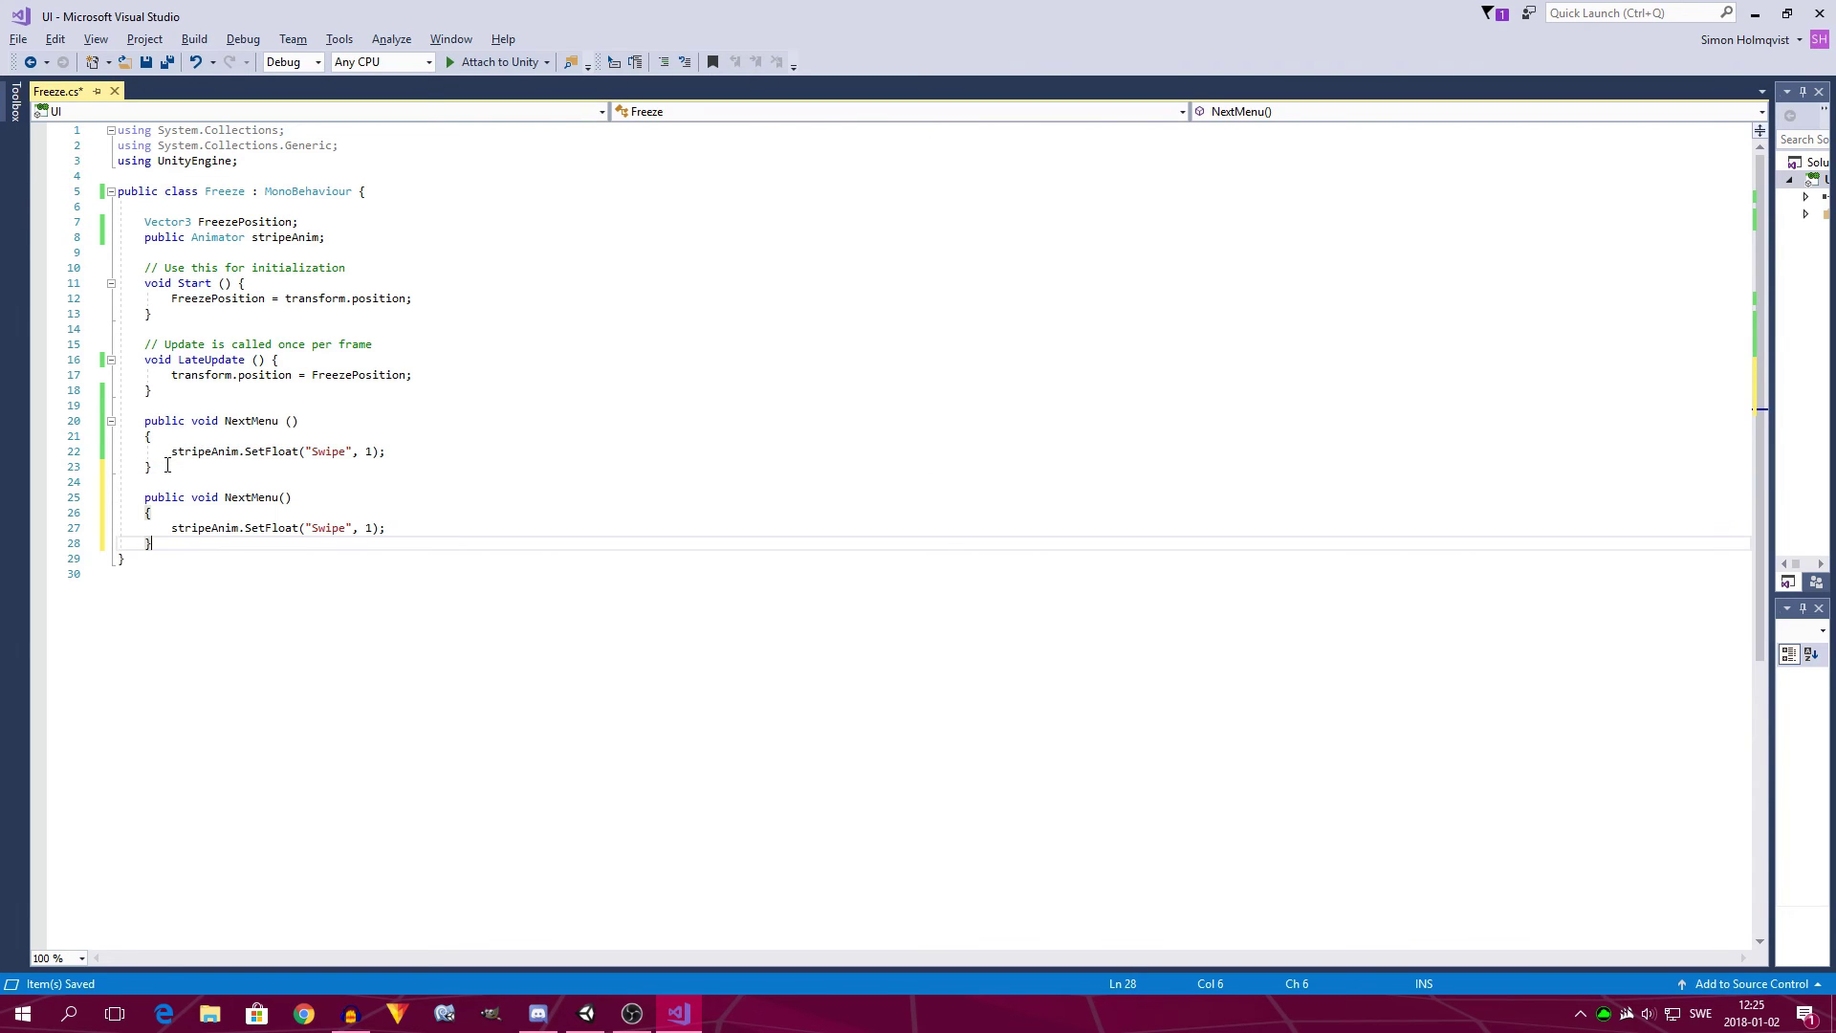
# Rename the duplicated method PreviousMenu, change its Swipe value to -1, and save the script.
pyautogui.moveTo(275, 497); pyautogui.dragTo(229, 499)
pyautogui.write('Pre')
pyautogui.press('BackSpace')
pyautogui.press('BackSpace')
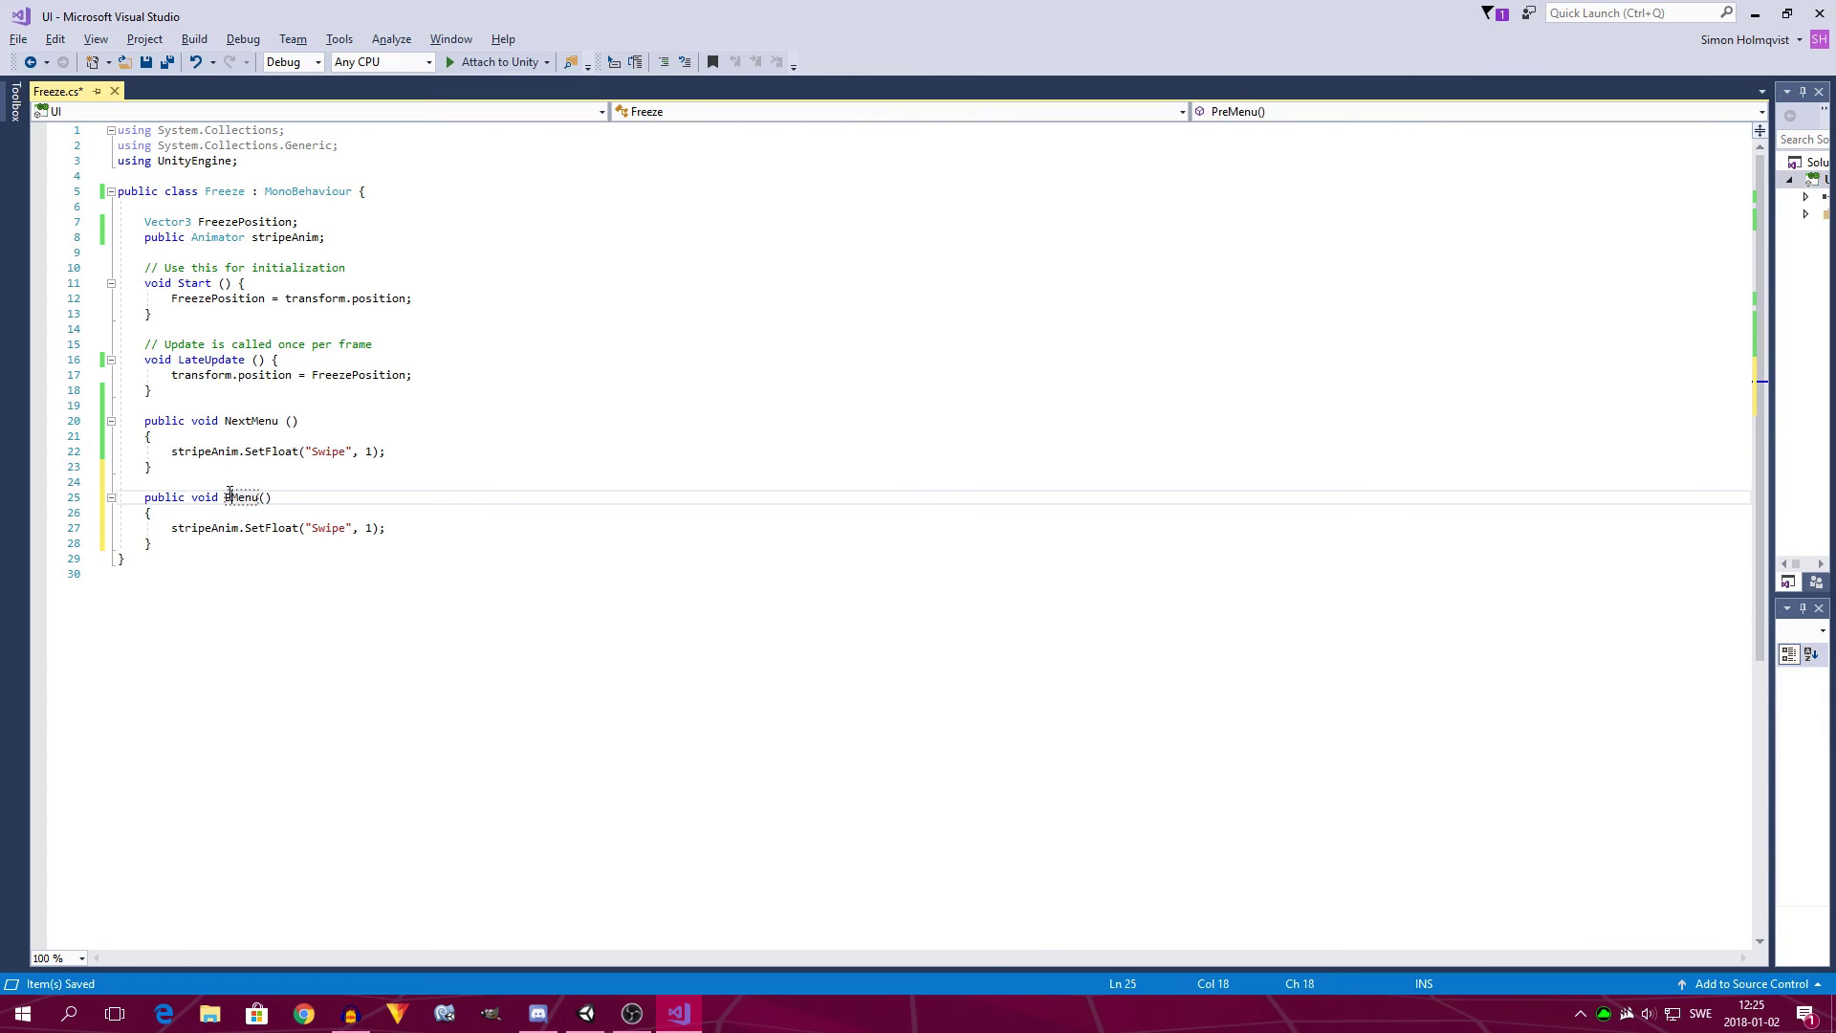
pyautogui.write('revious')
pyautogui.hotkey('ctrl', 's')
pyautogui.click(374, 527)
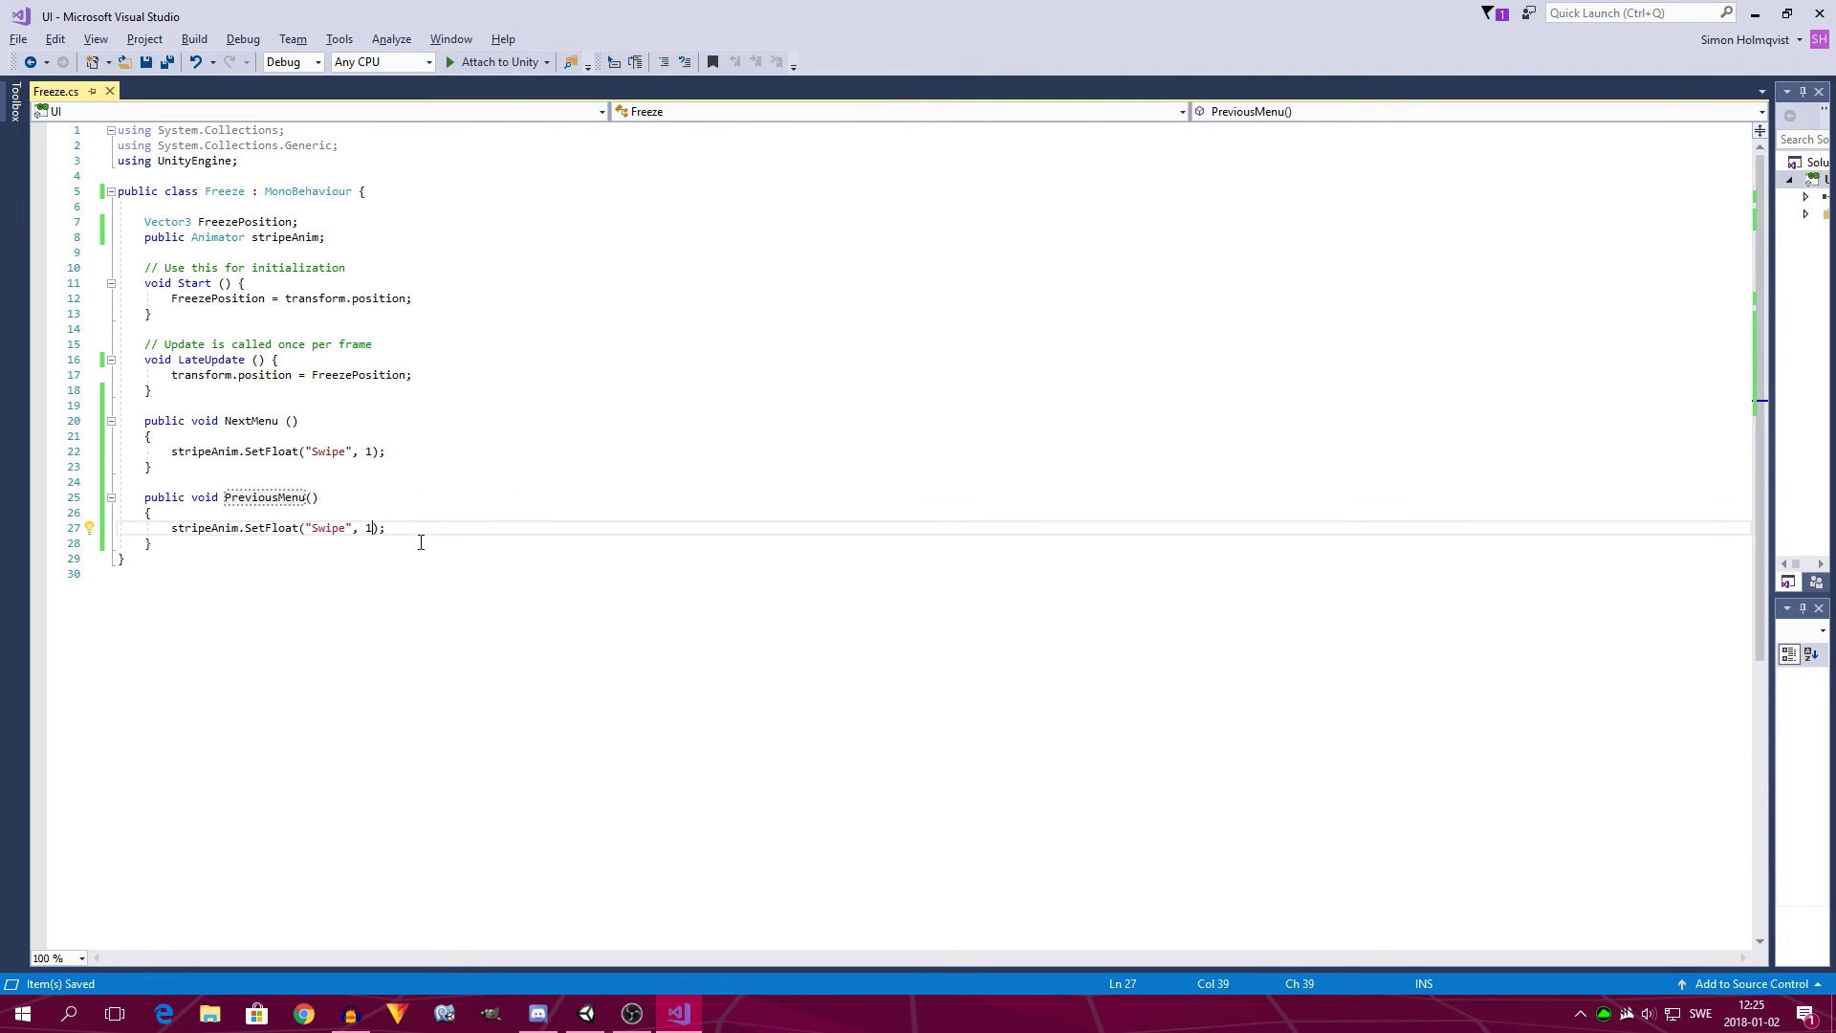
pyautogui.write('-')
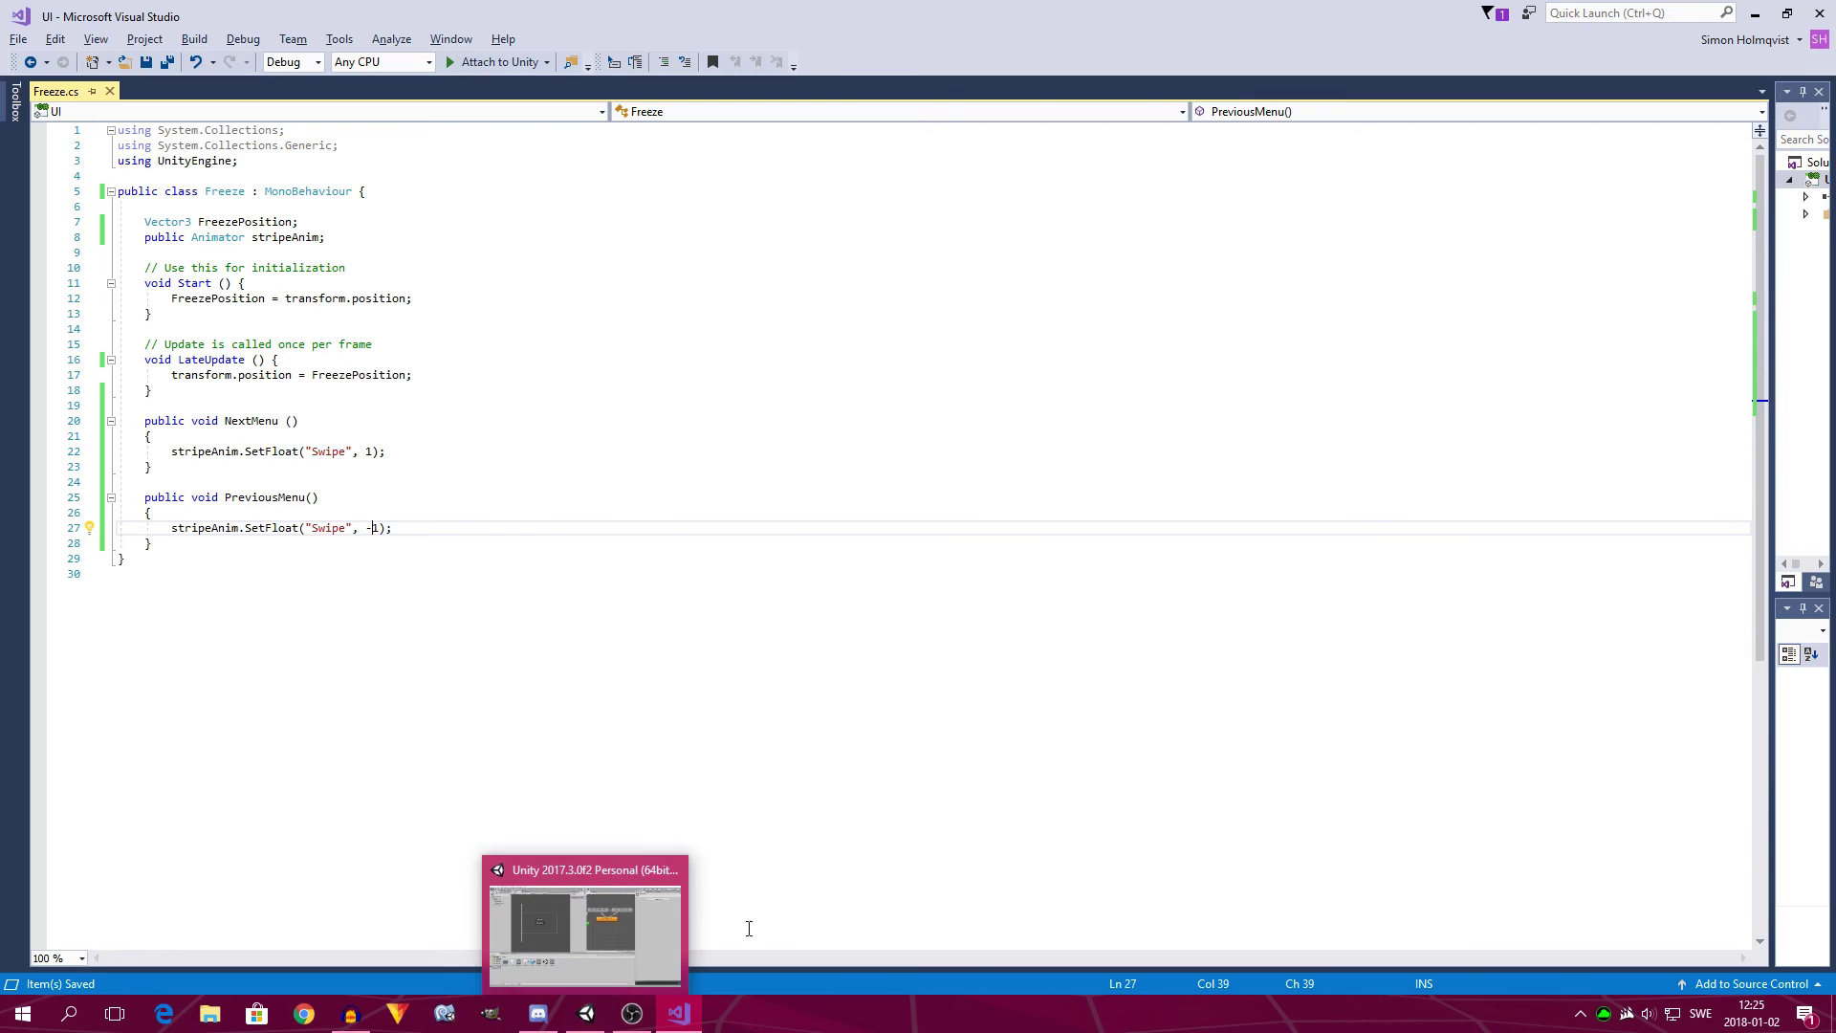
# Switch to Unity, select the Settings Menu Button under Start Menu, and lock the main Inspector on it.
pyautogui.click(581, 967)
pyautogui.click(139, 188)
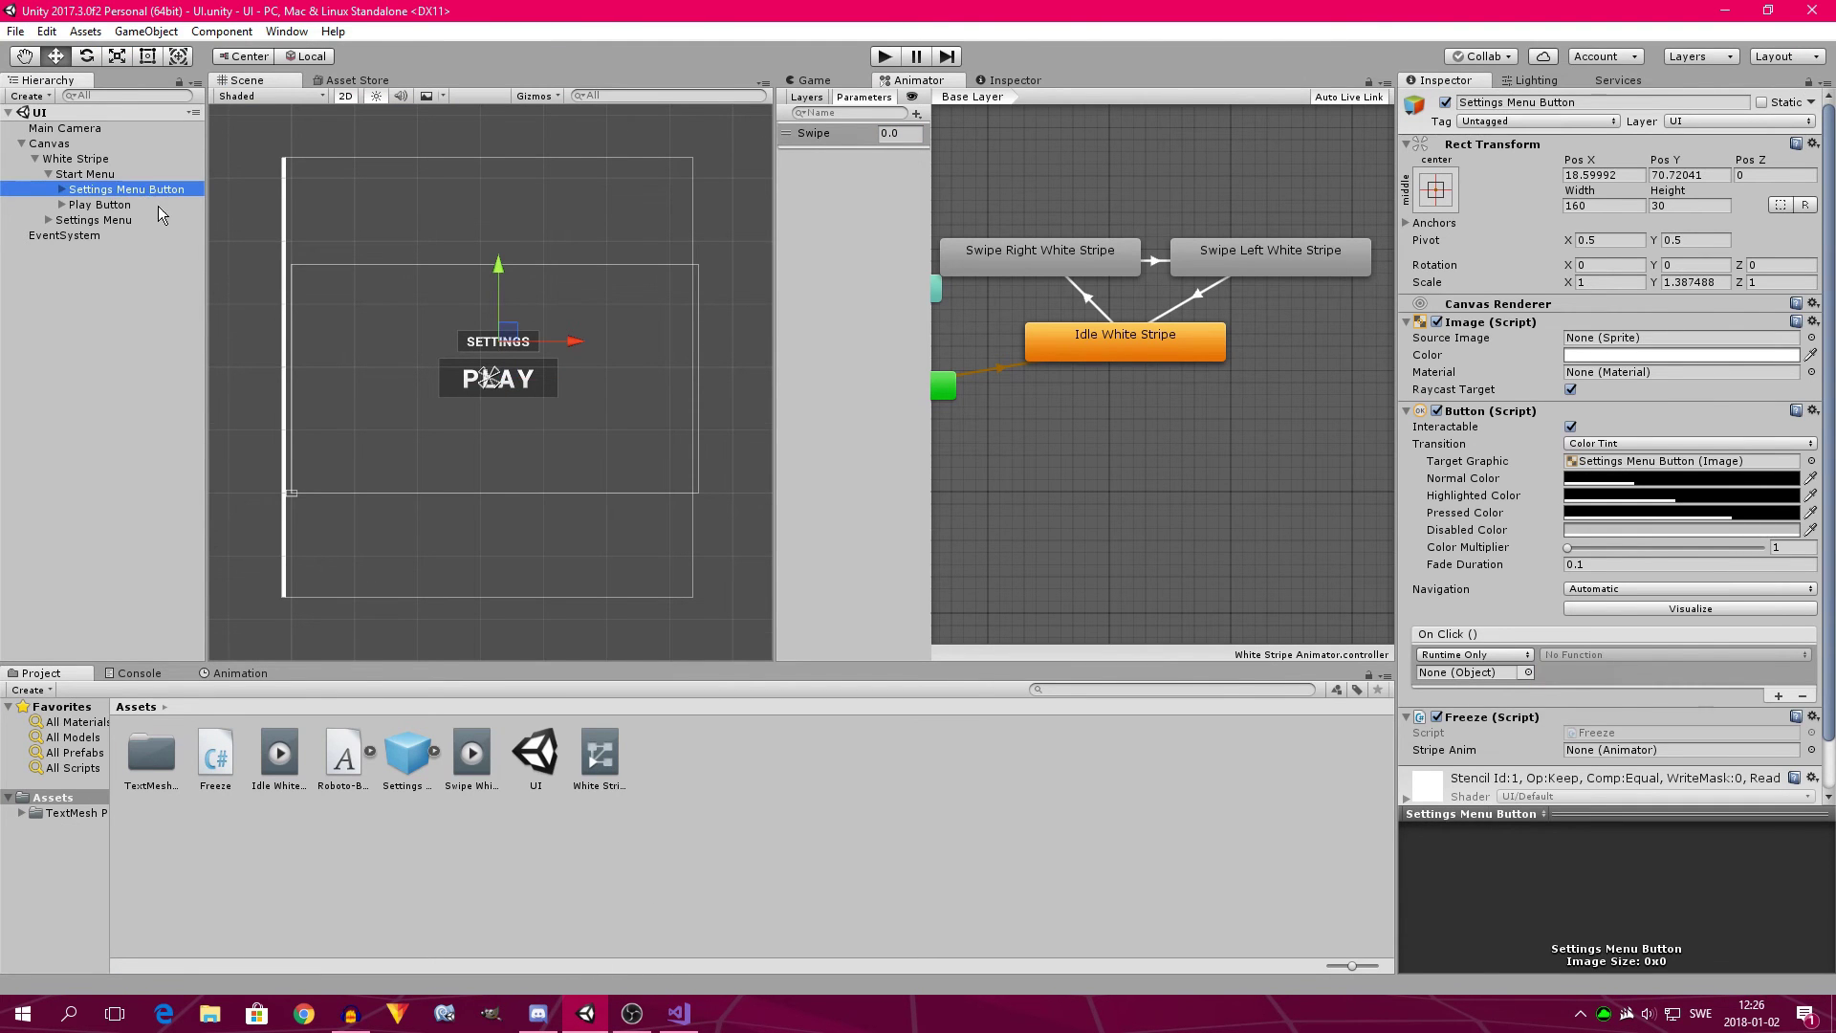
pyautogui.scroll(-2, 1677, 712)
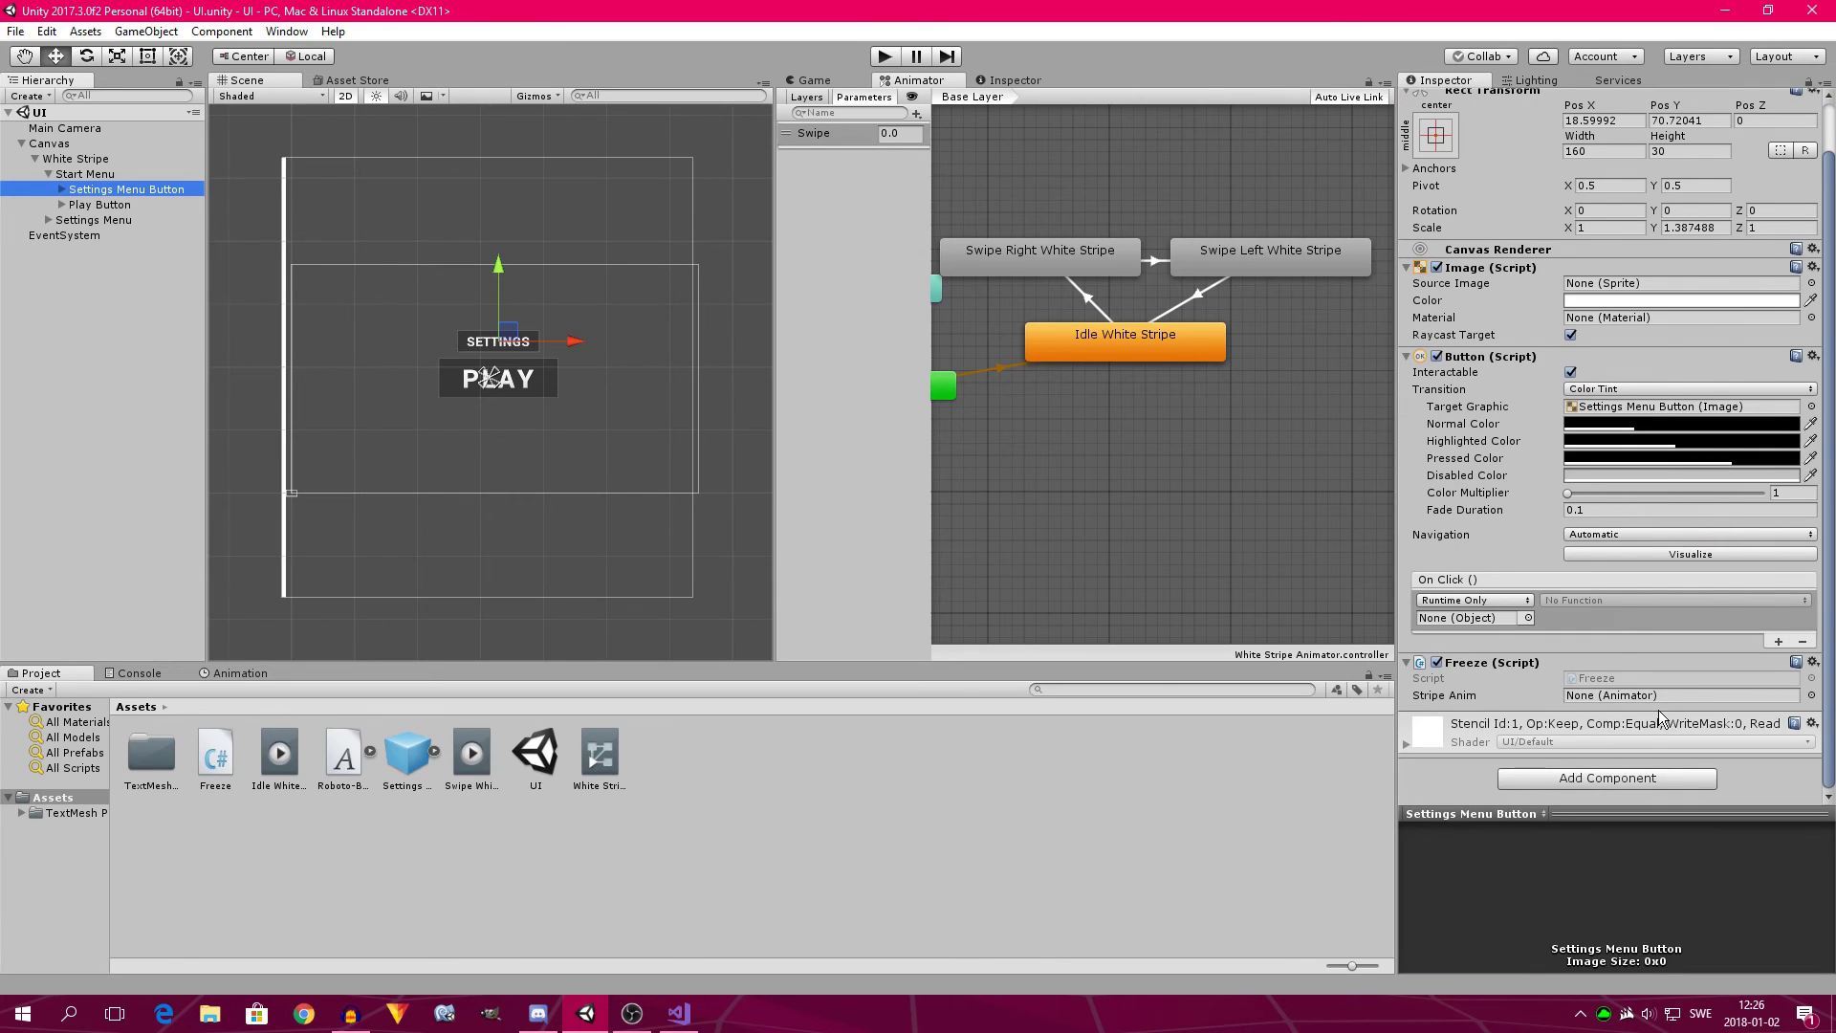
pyautogui.click(1809, 85)
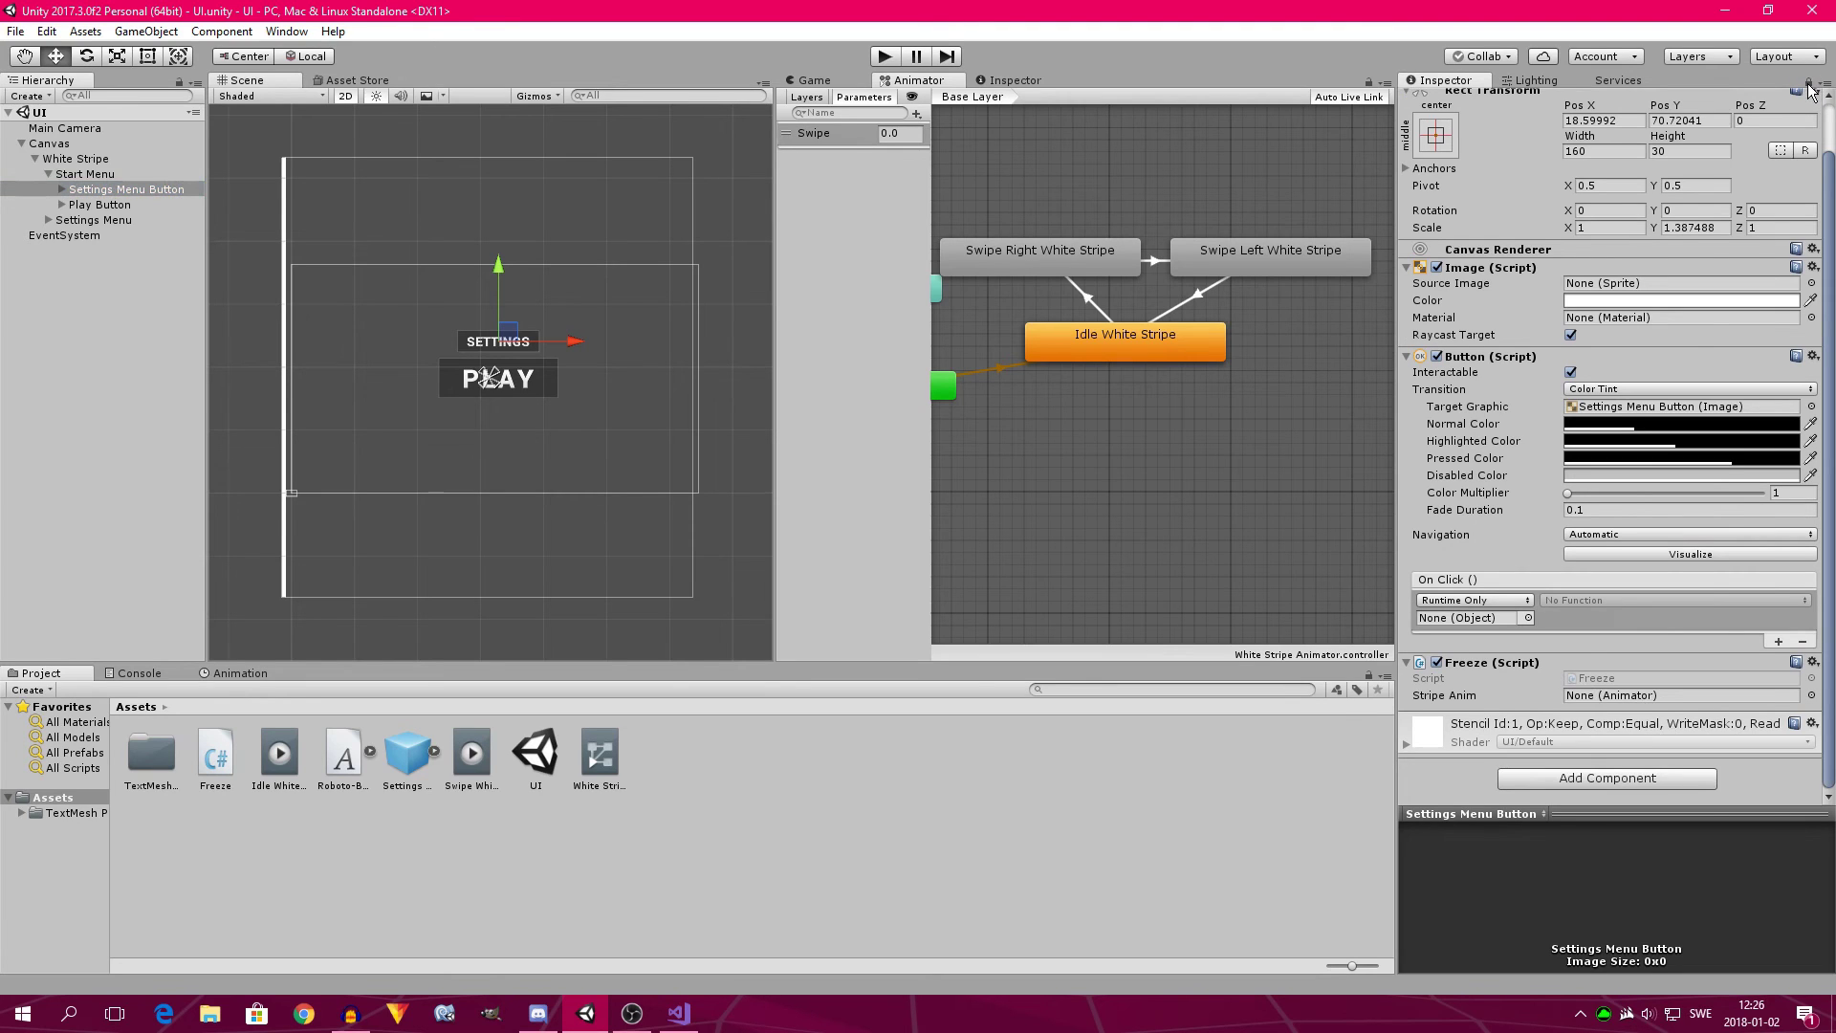
# Add an extra Inspector view alongside the Animator and close it again.
pyautogui.click(1000, 79)
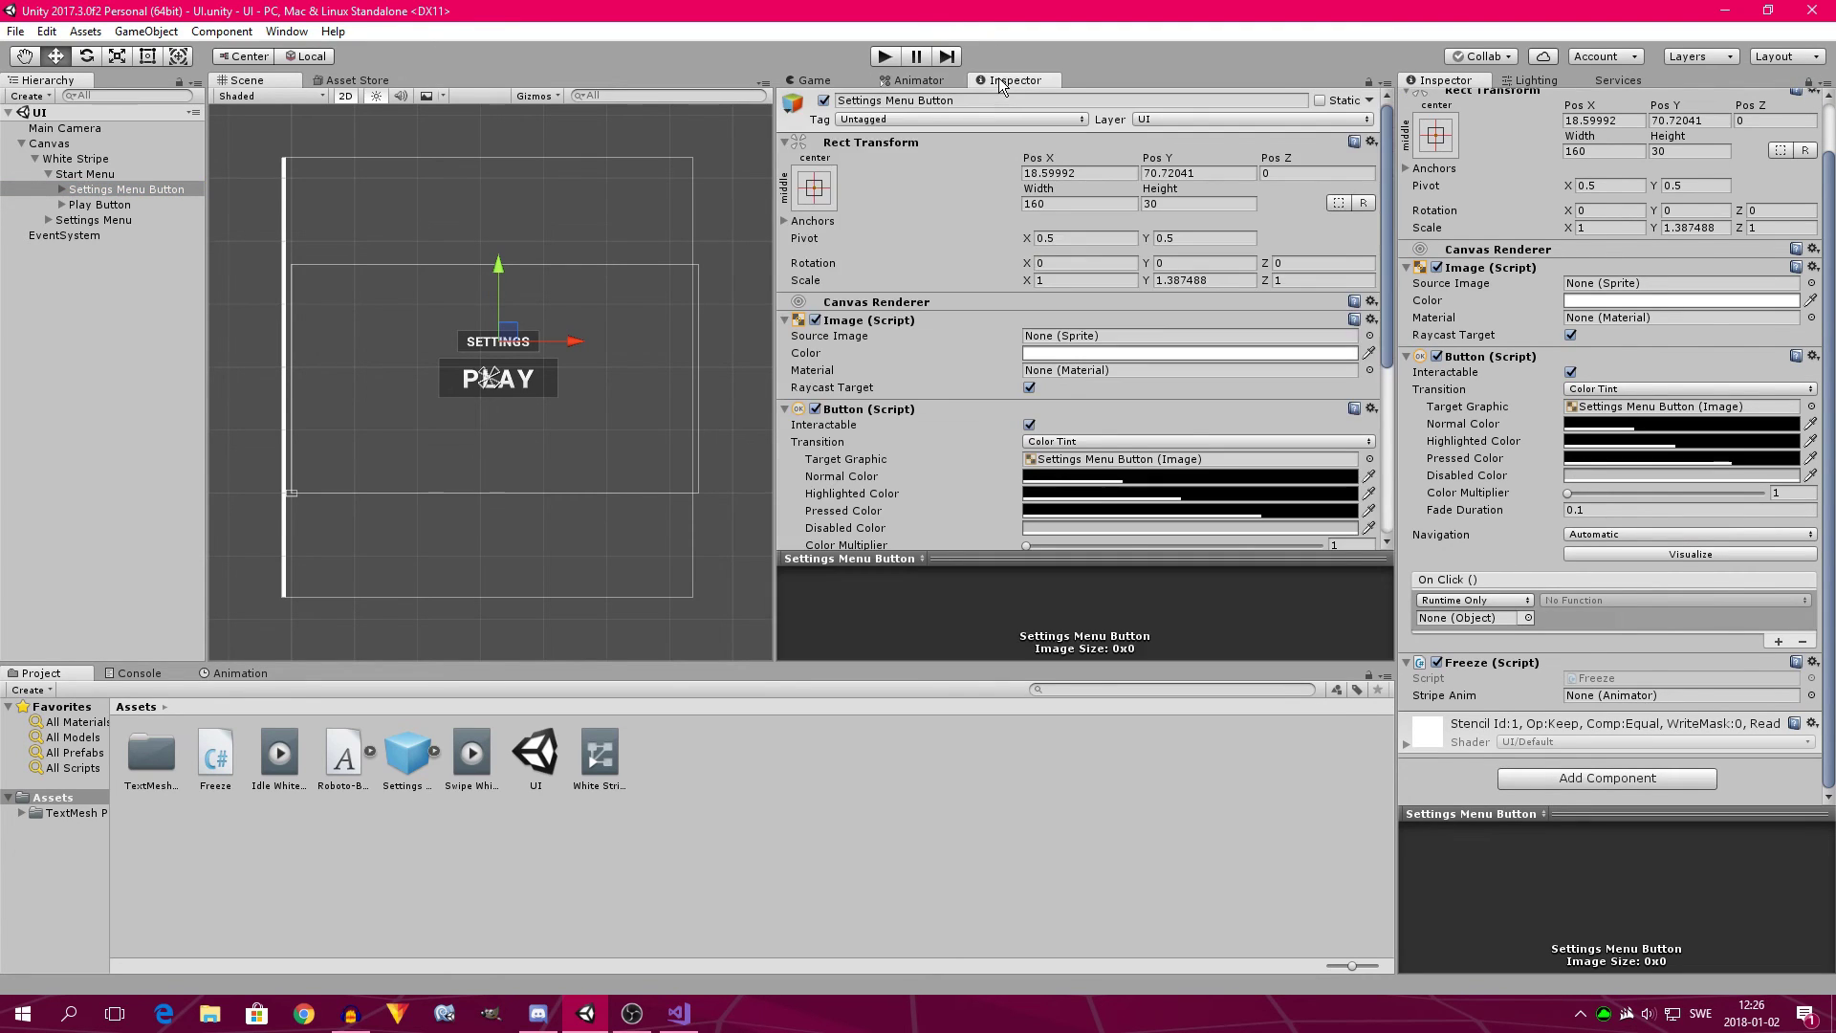
pyautogui.click(947, 76)
pyautogui.click(1386, 83)
pyautogui.moveTo(1424, 152)
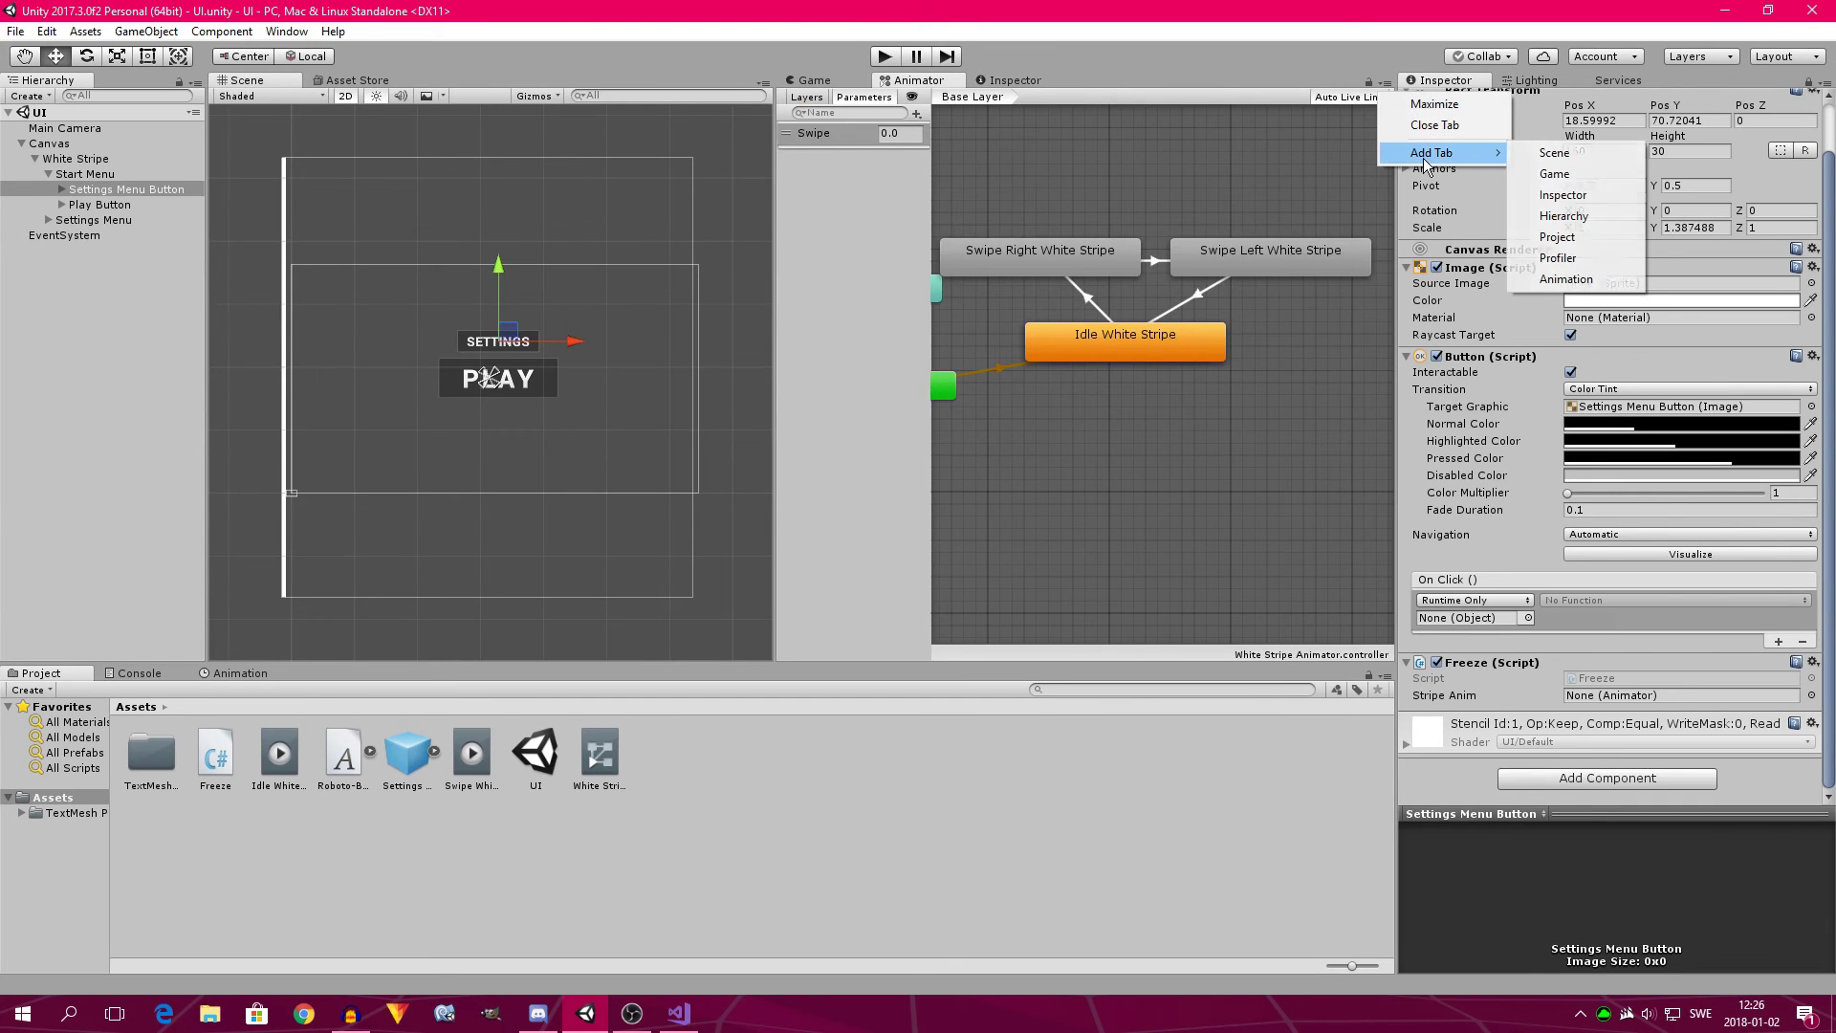
pyautogui.click(1563, 195)
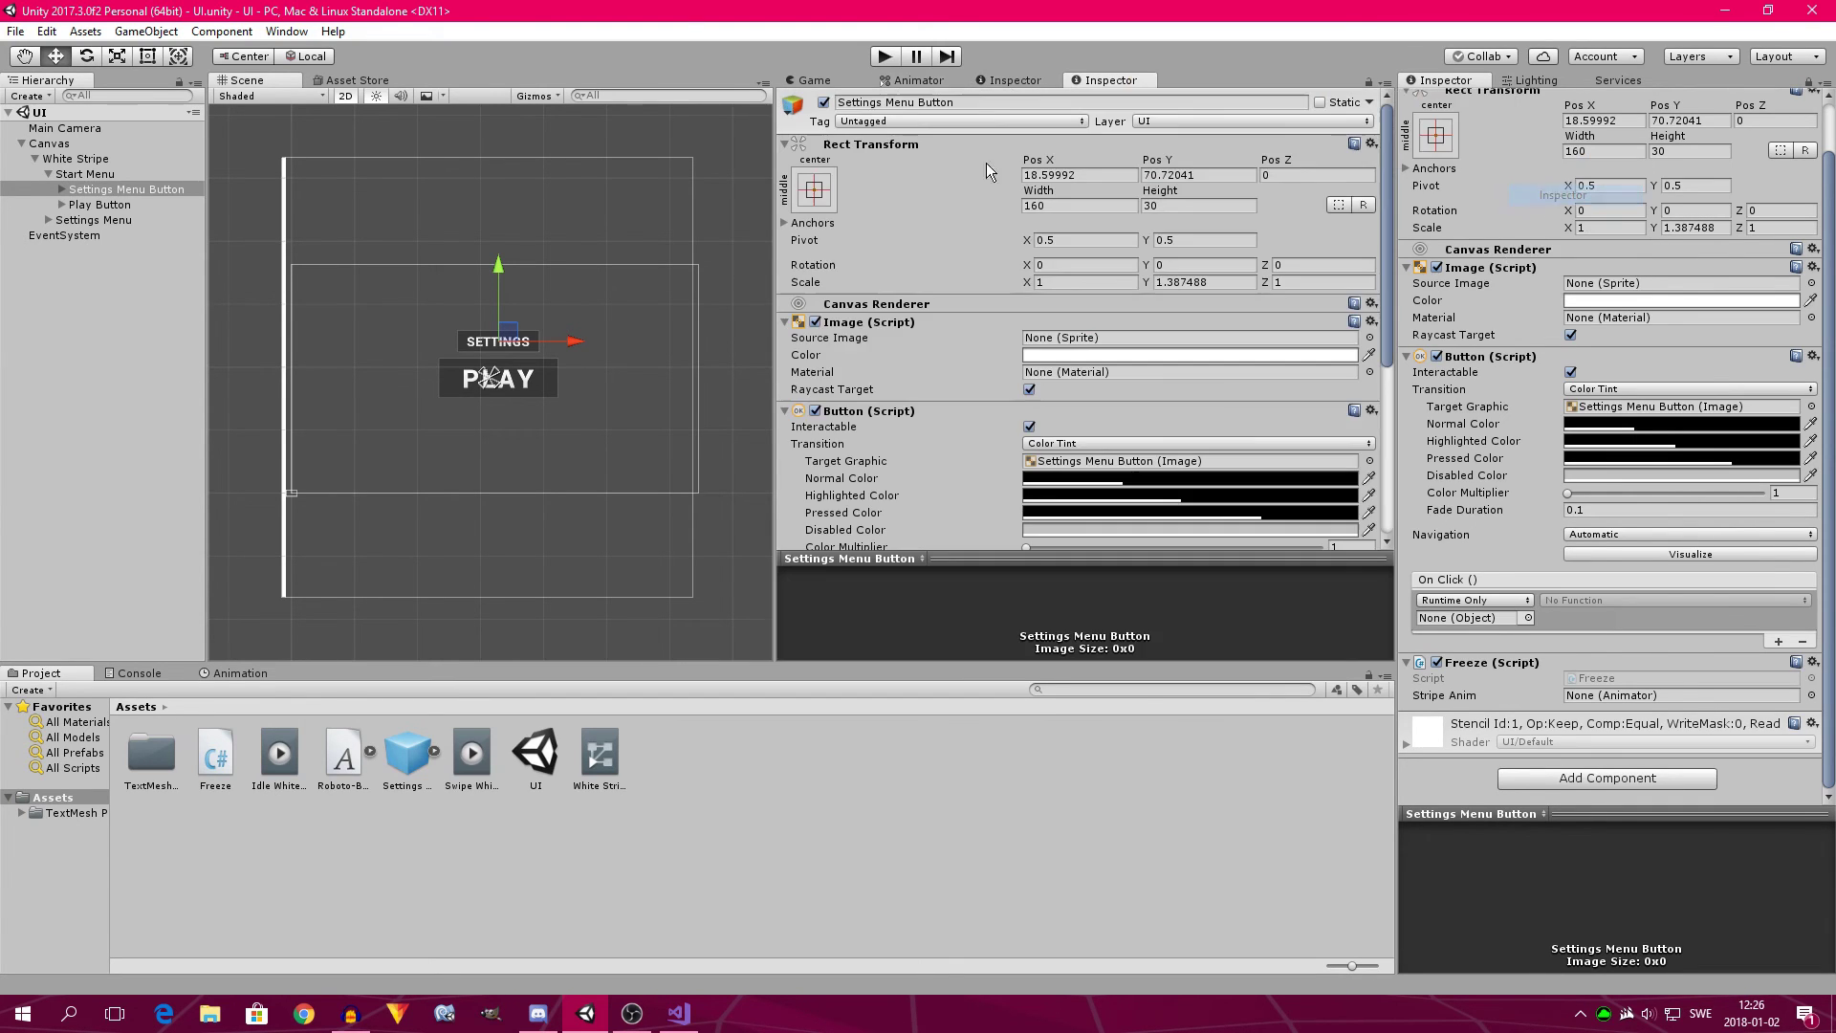
pyautogui.rightClick(1138, 84)
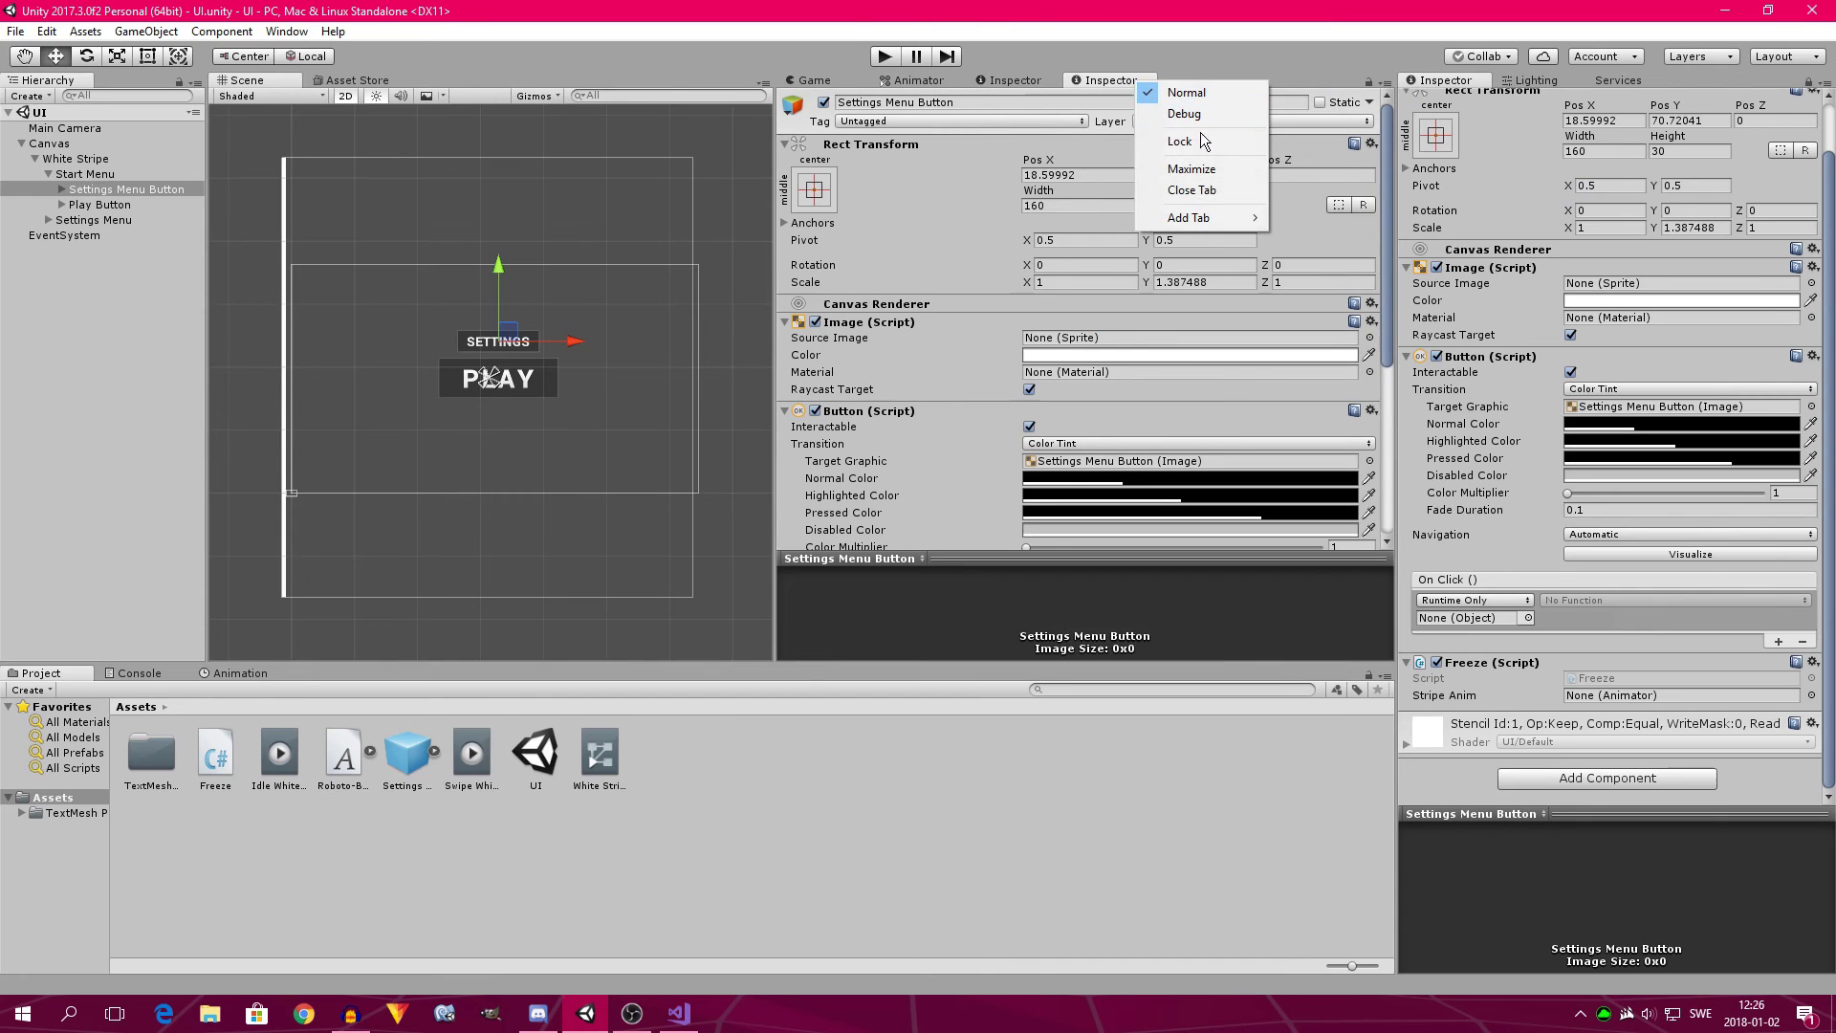
pyautogui.click(1212, 187)
# Assign the White Stripe's Animator component to the Stripe Anim field of the Settings Menu Button's Freeze script.
pyautogui.click(1025, 79)
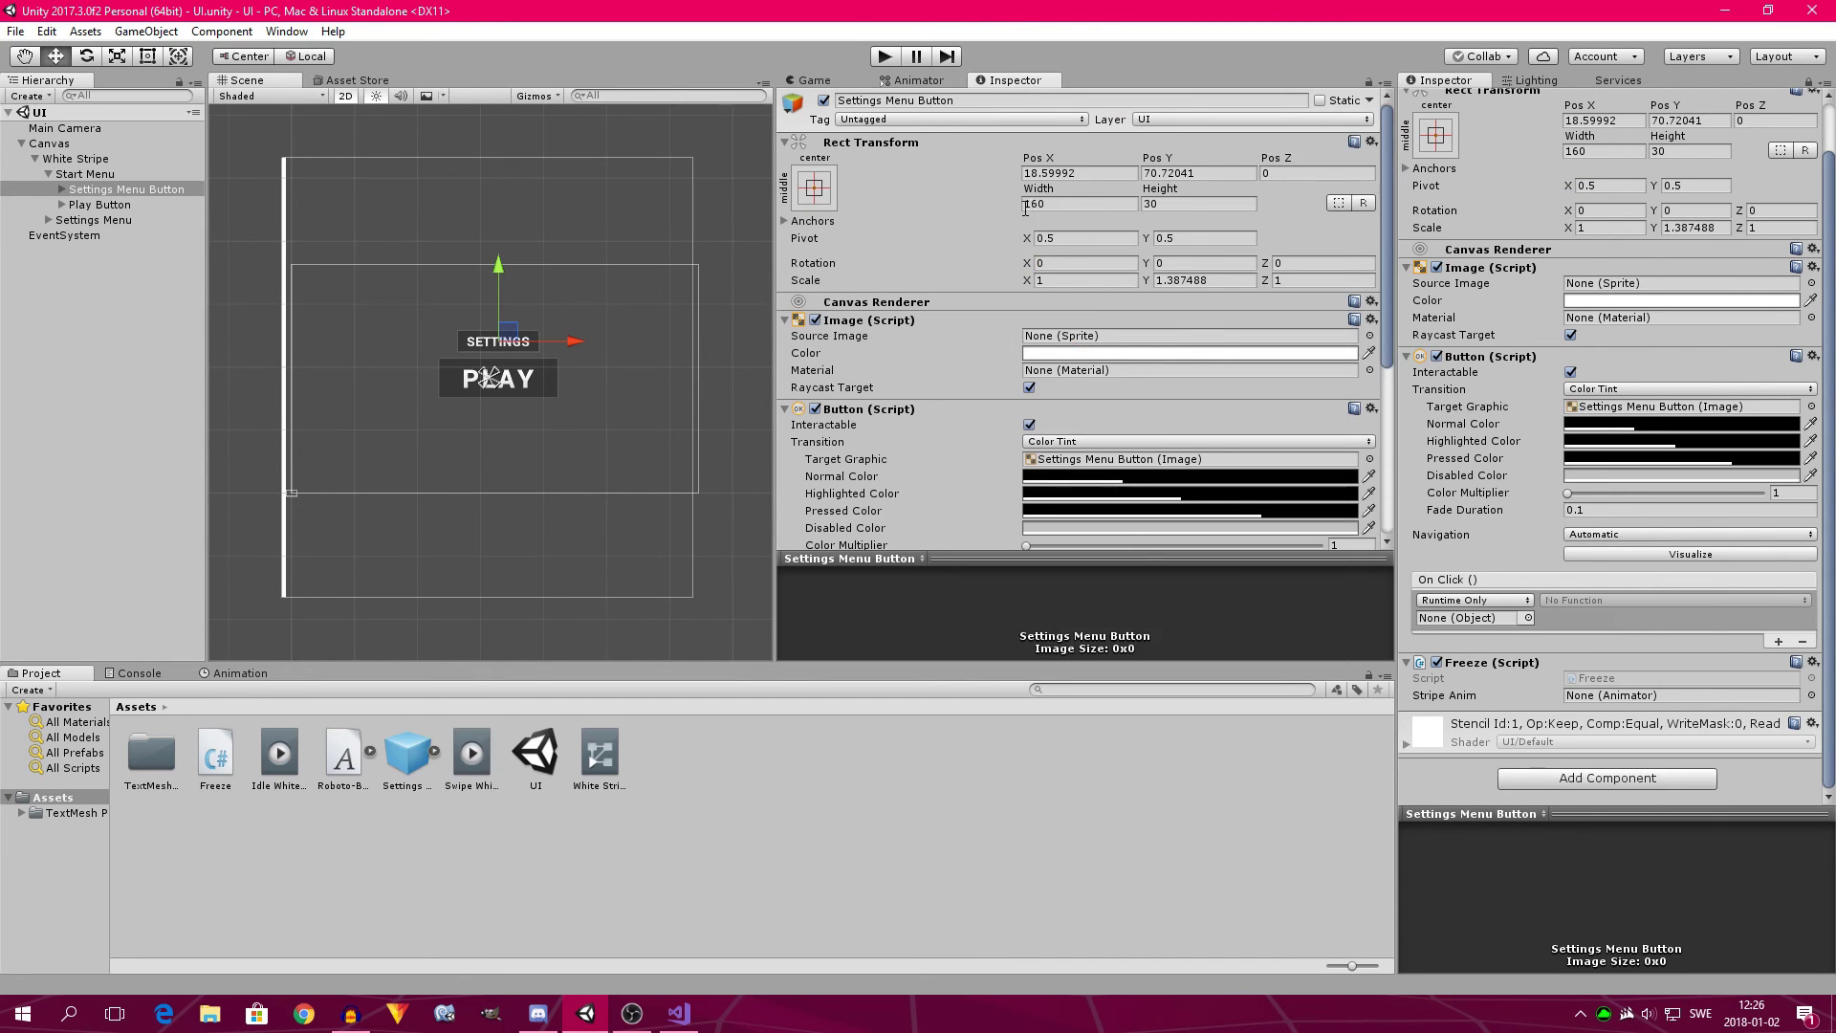
pyautogui.scroll(-6, 897, 411)
pyautogui.click(78, 160)
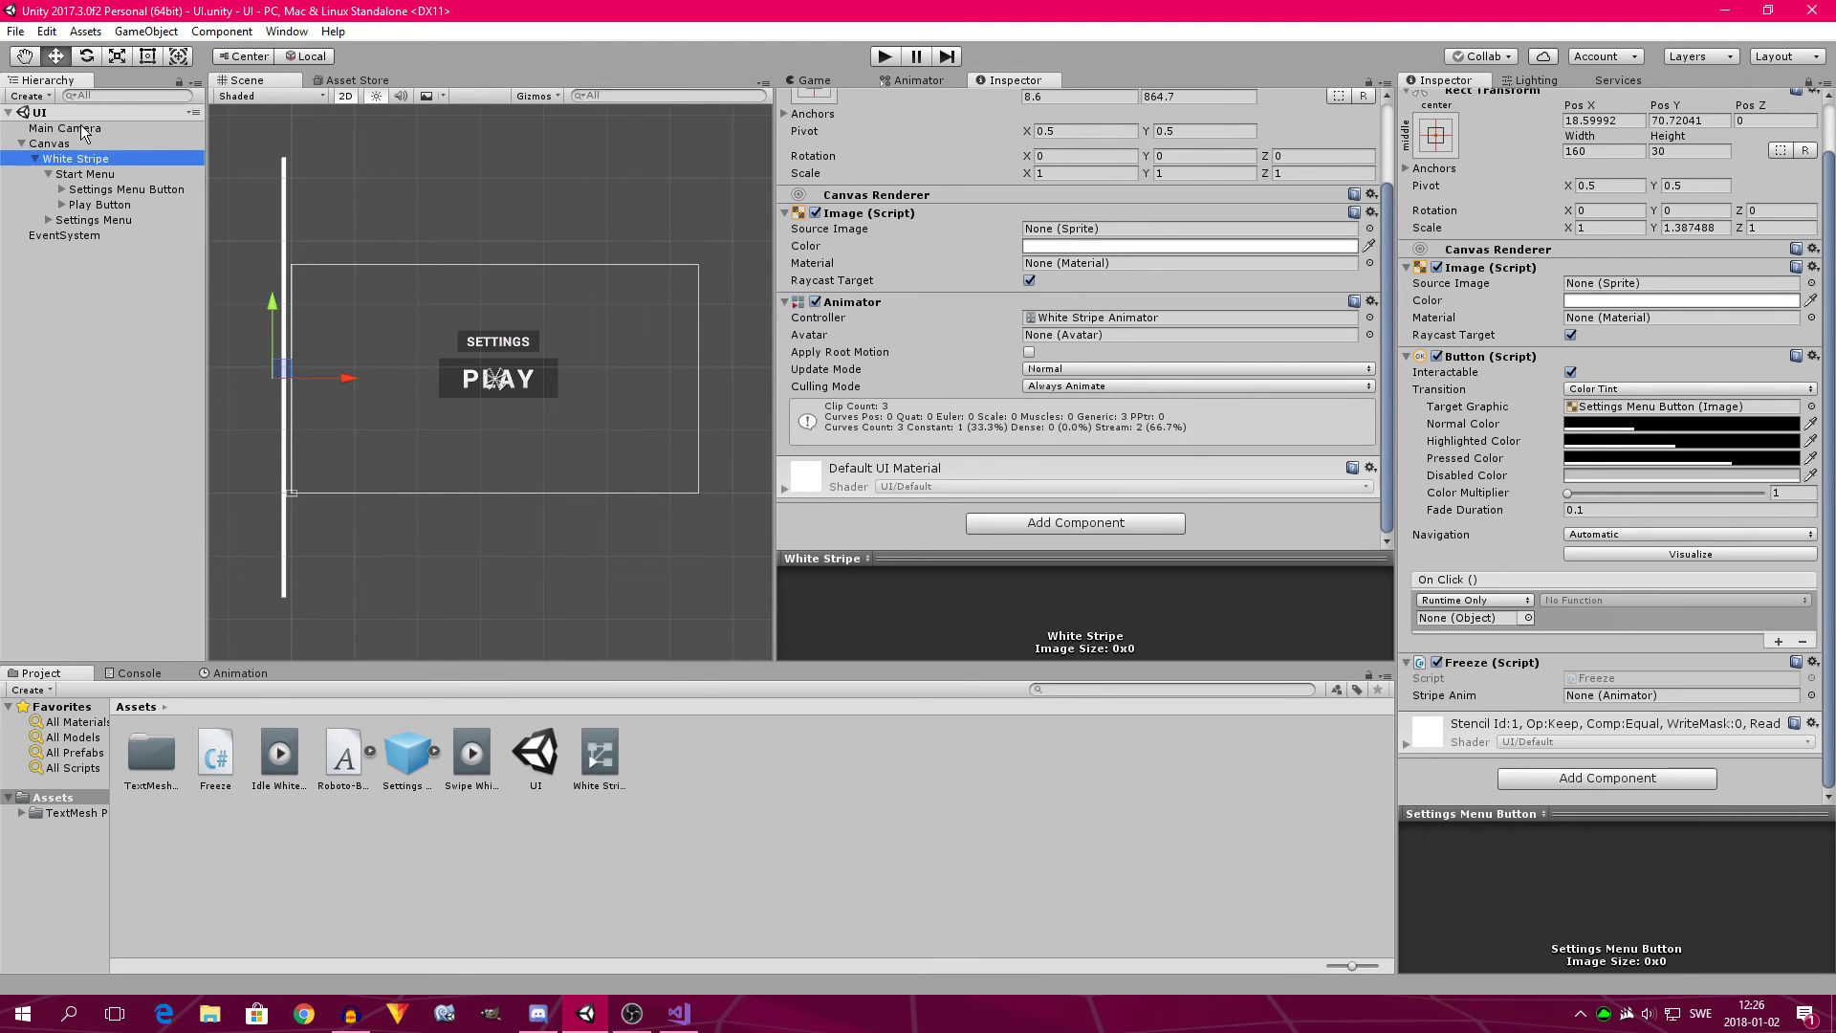
pyautogui.click(82, 174)
pyautogui.click(67, 161)
pyautogui.press('Up')
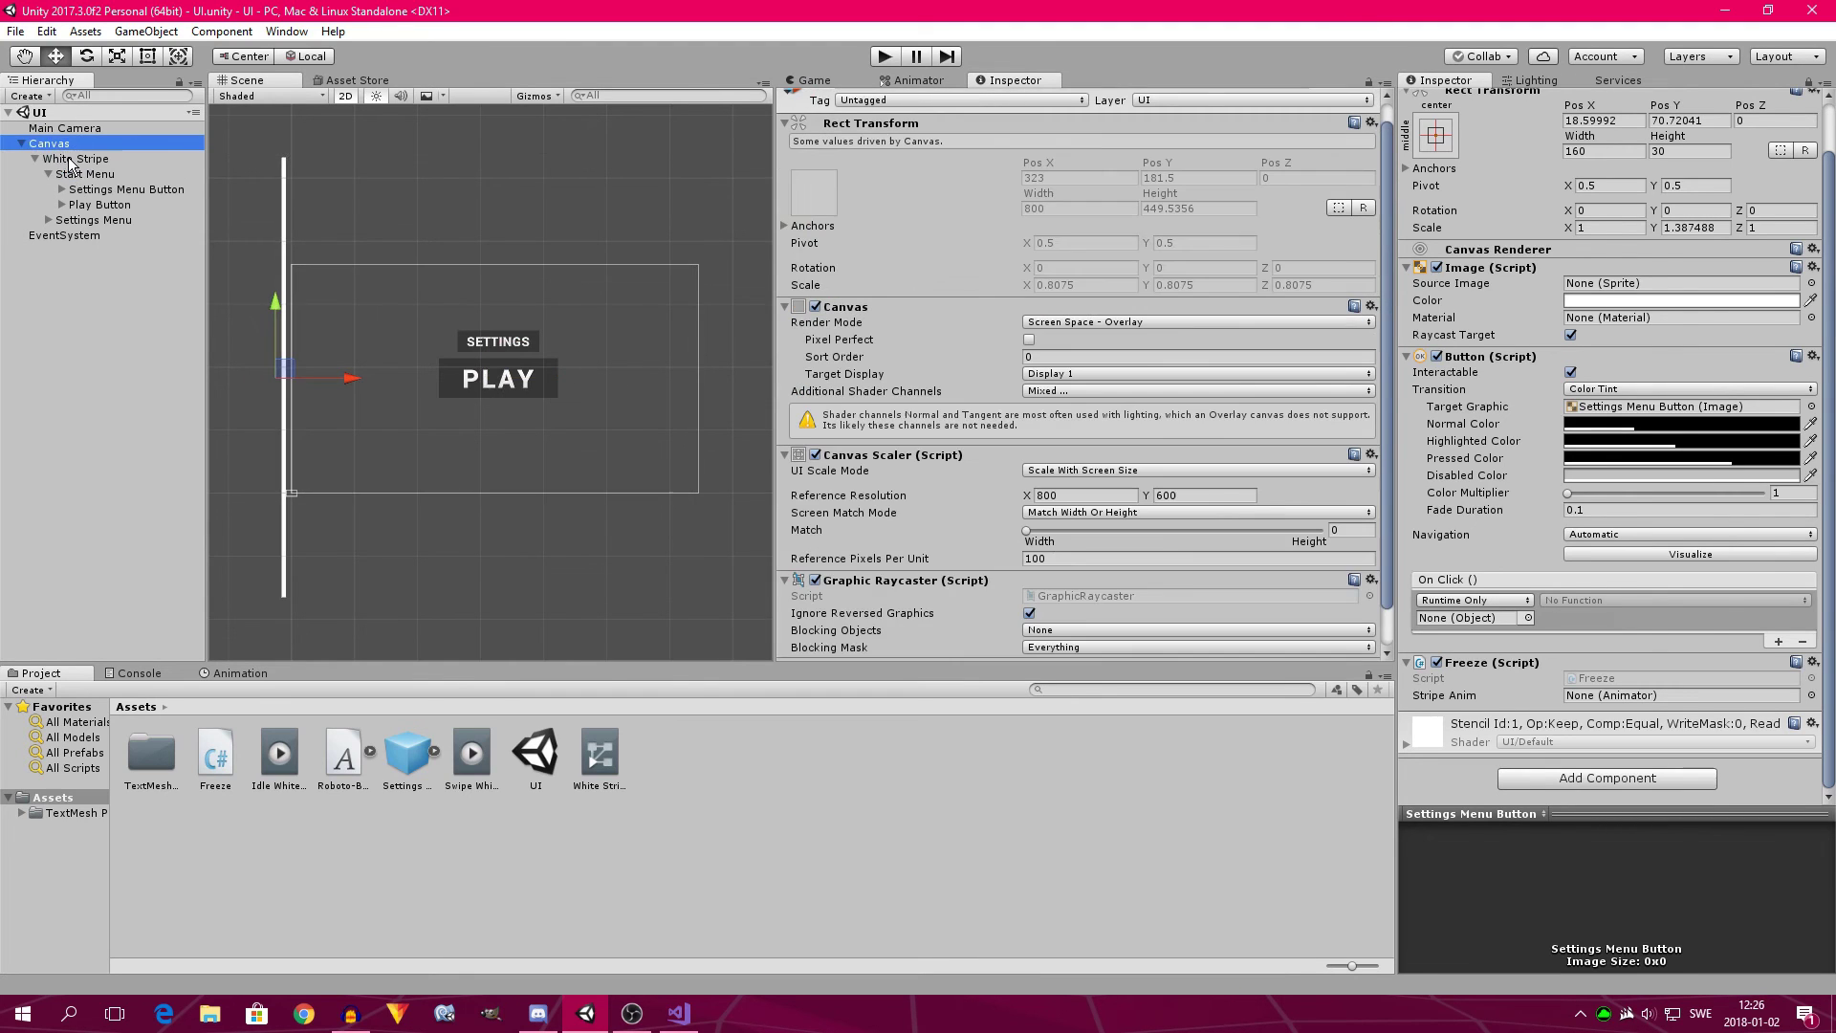
pyautogui.click(67, 160)
pyautogui.scroll(2, 1512, 242)
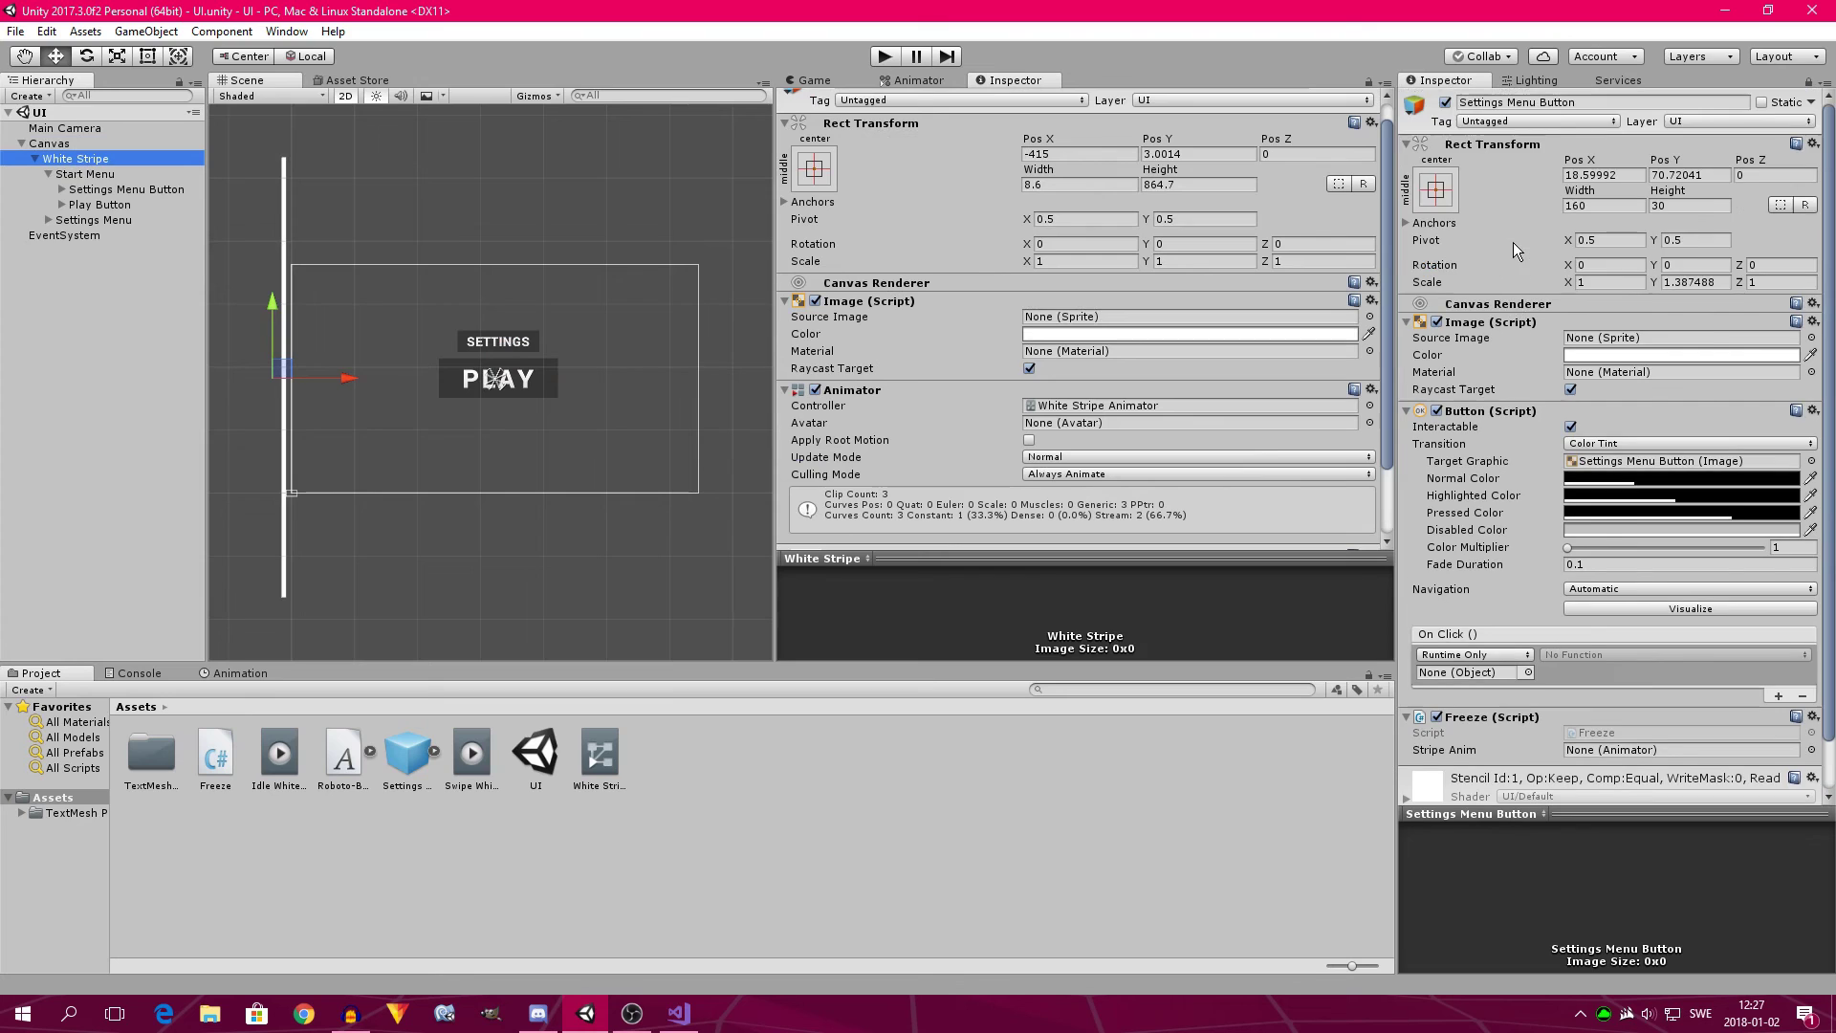
pyautogui.scroll(-3, 950, 239)
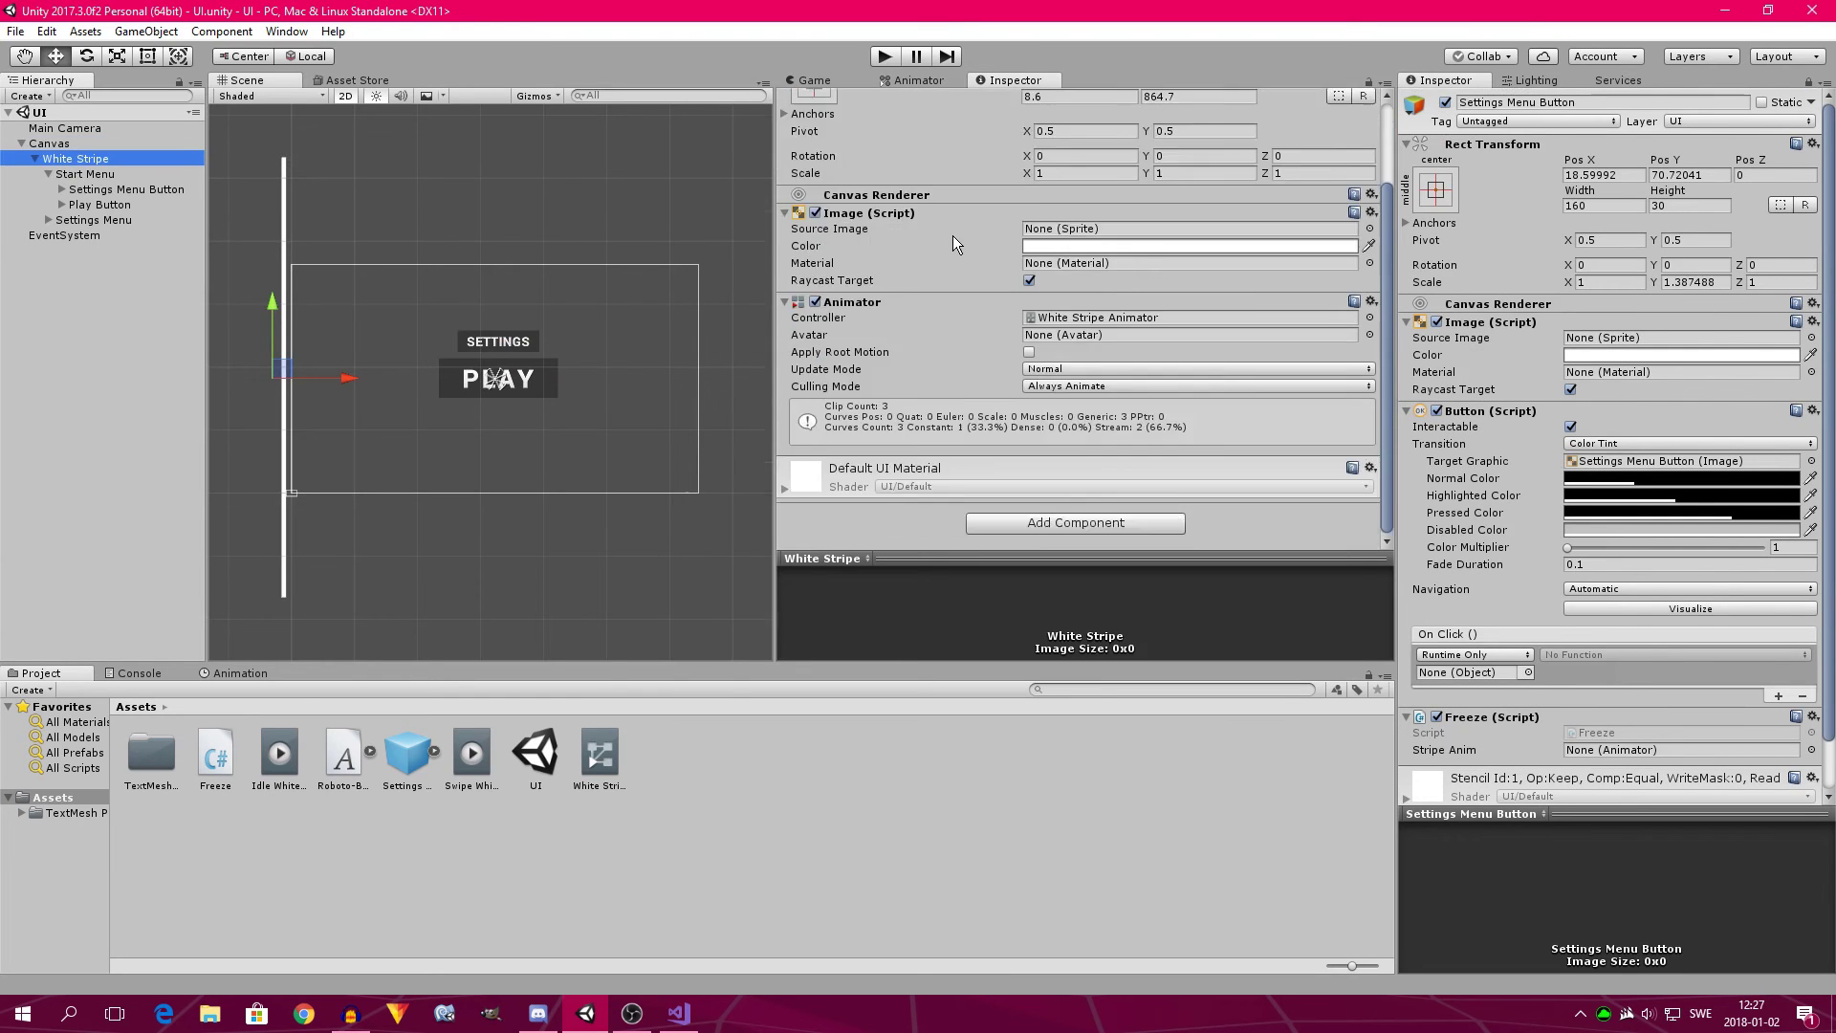
pyautogui.scroll(-2, 1610, 556)
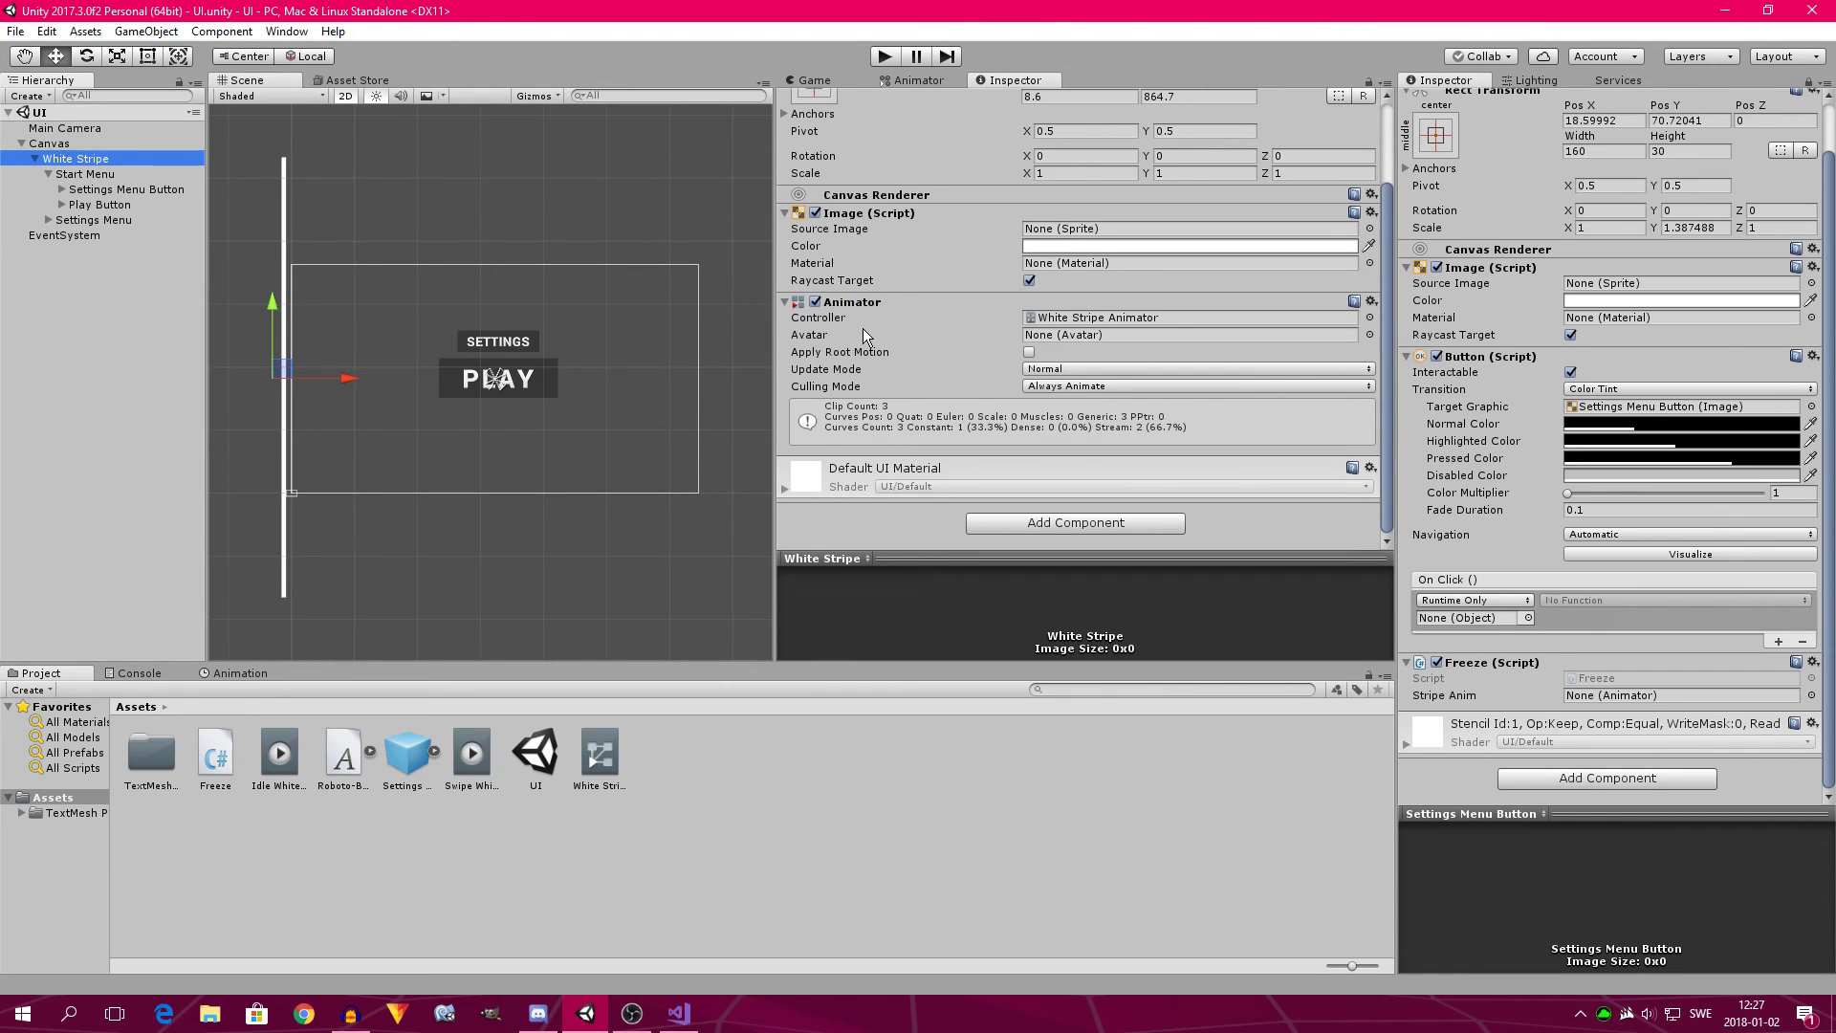
pyautogui.moveTo(824, 302); pyautogui.dragTo(1627, 705)
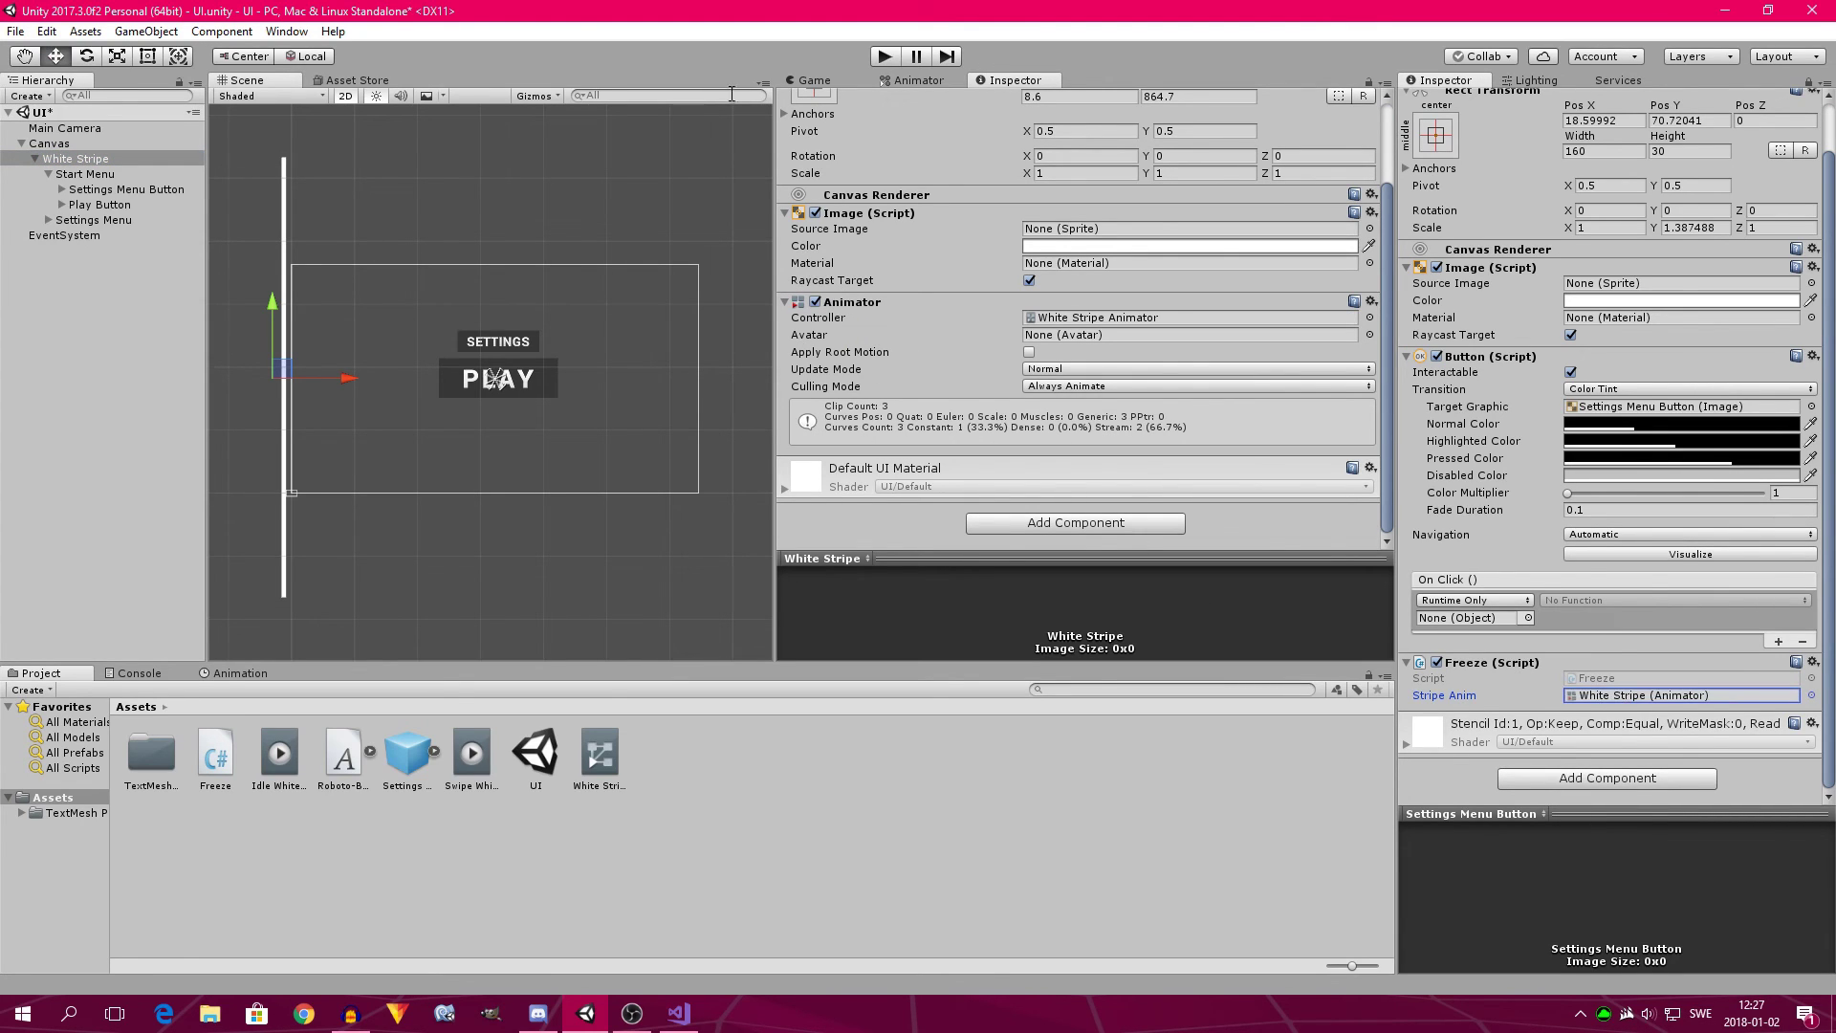
# Bring back the Game view, select the Settings Menu Button, and assign its Freeze script as the On Click target.
pyautogui.click(810, 79)
pyautogui.scroll(3, 1586, 472)
pyautogui.click(103, 191)
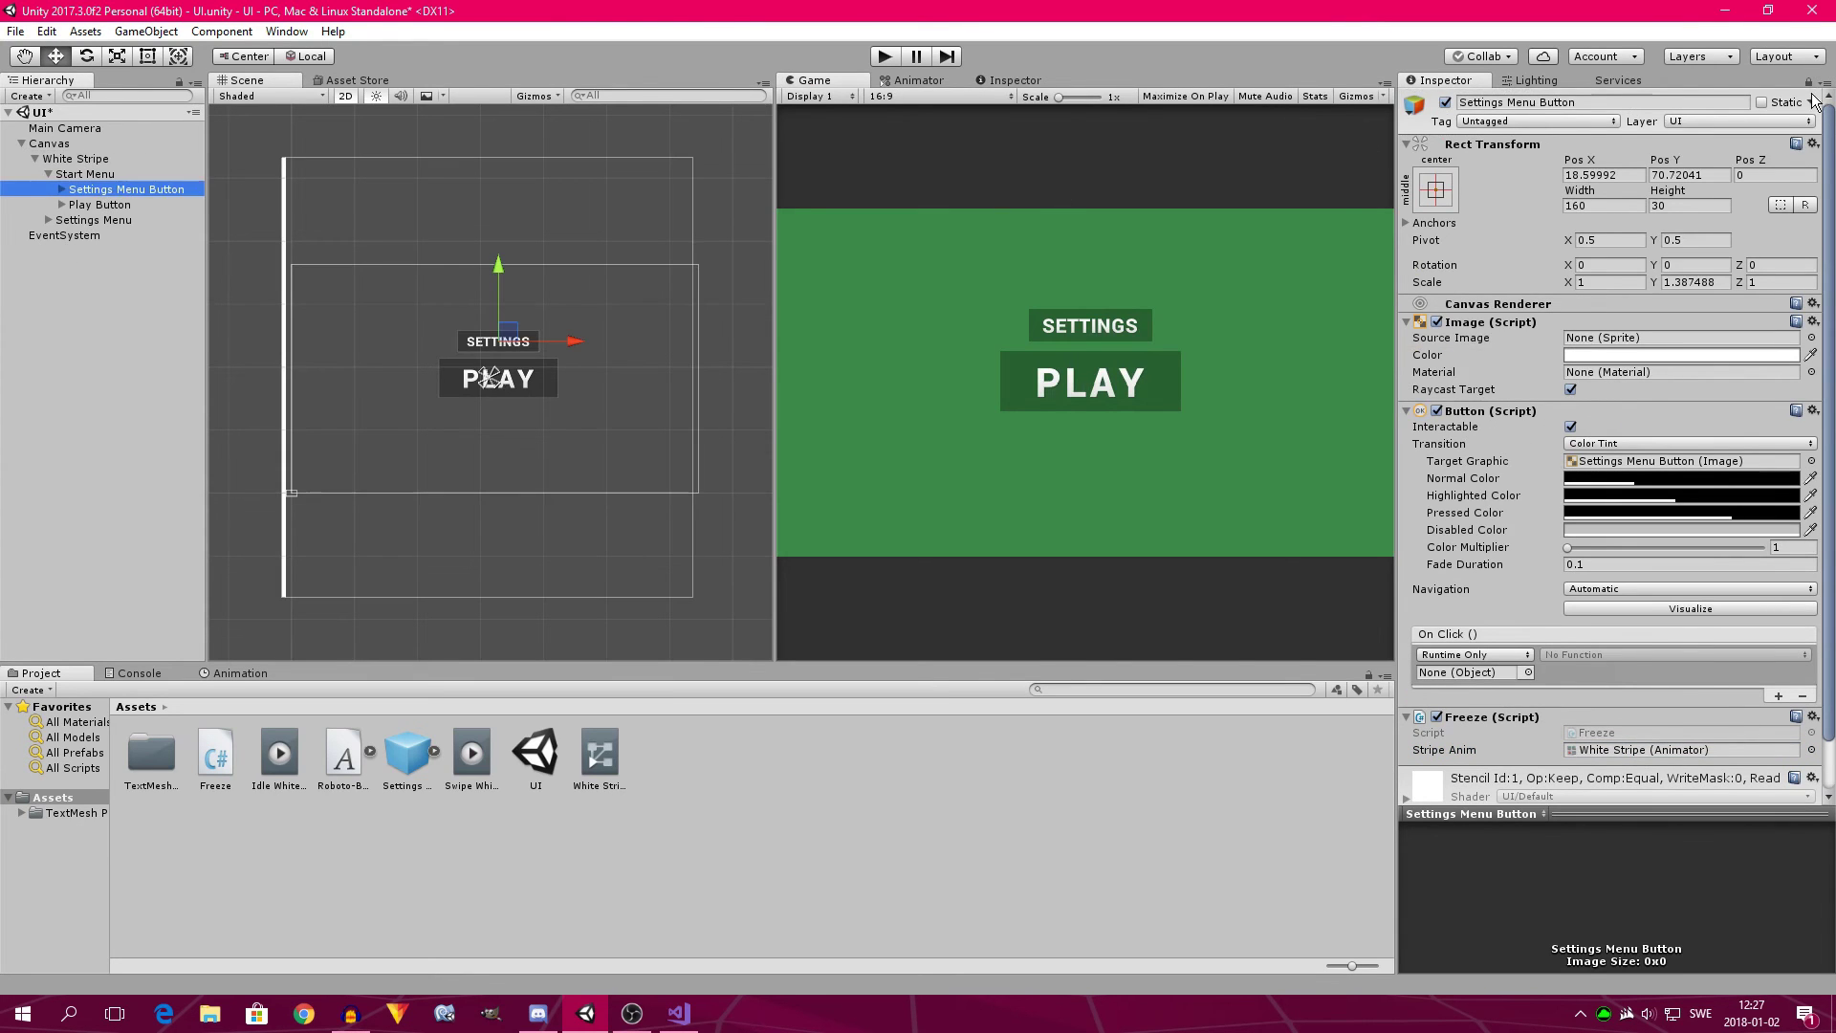
pyautogui.scroll(-3, 1809, 101)
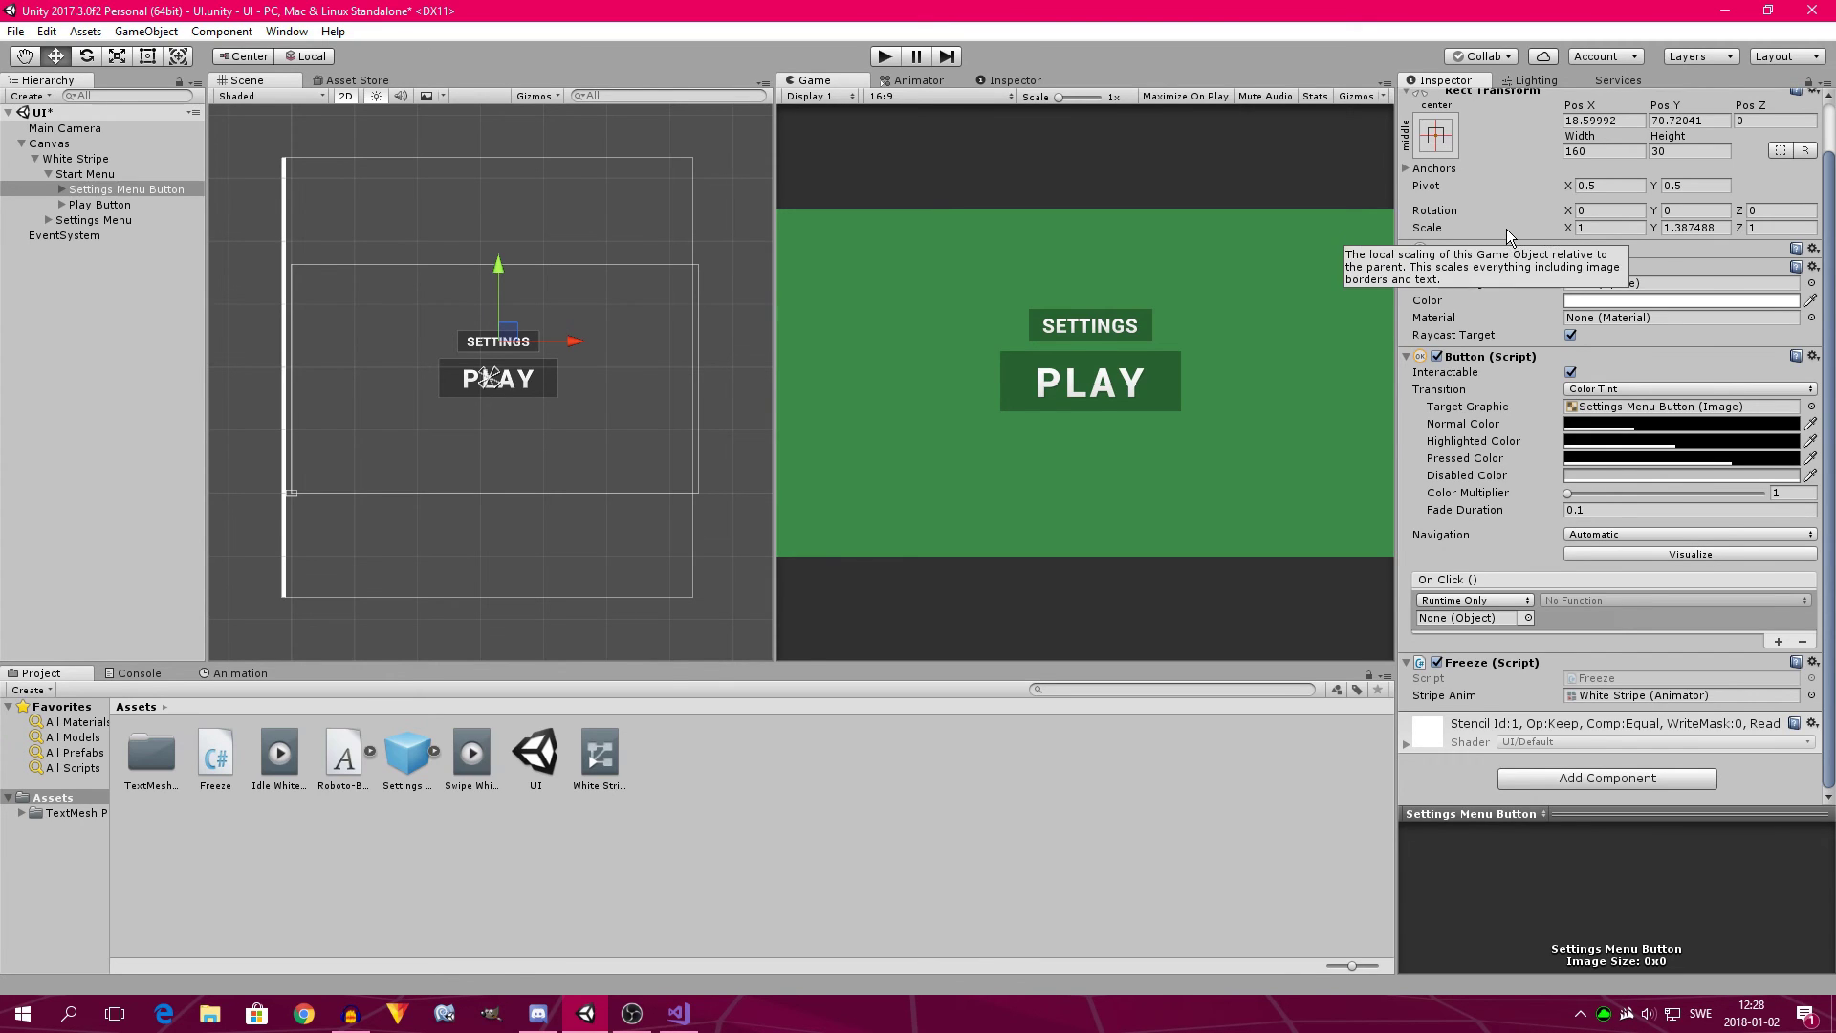
pyautogui.scroll(3, 1615, 172)
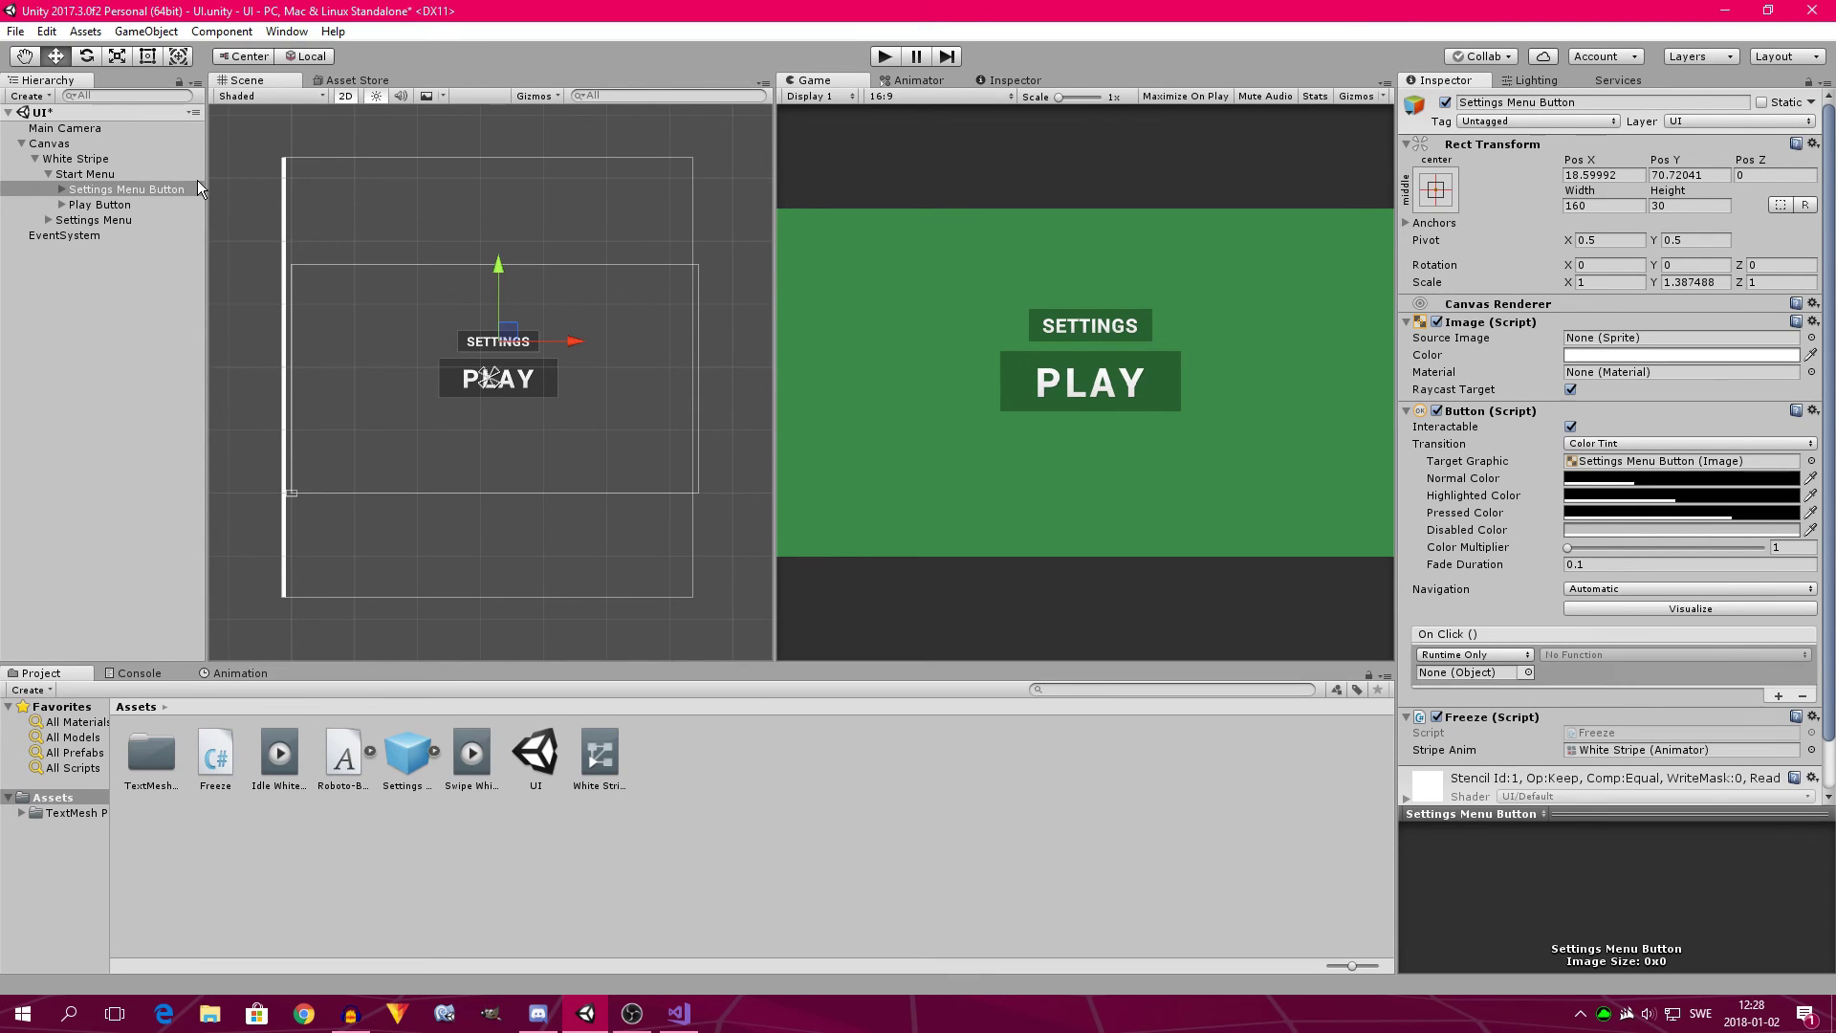
pyautogui.scroll(-3, 1471, 519)
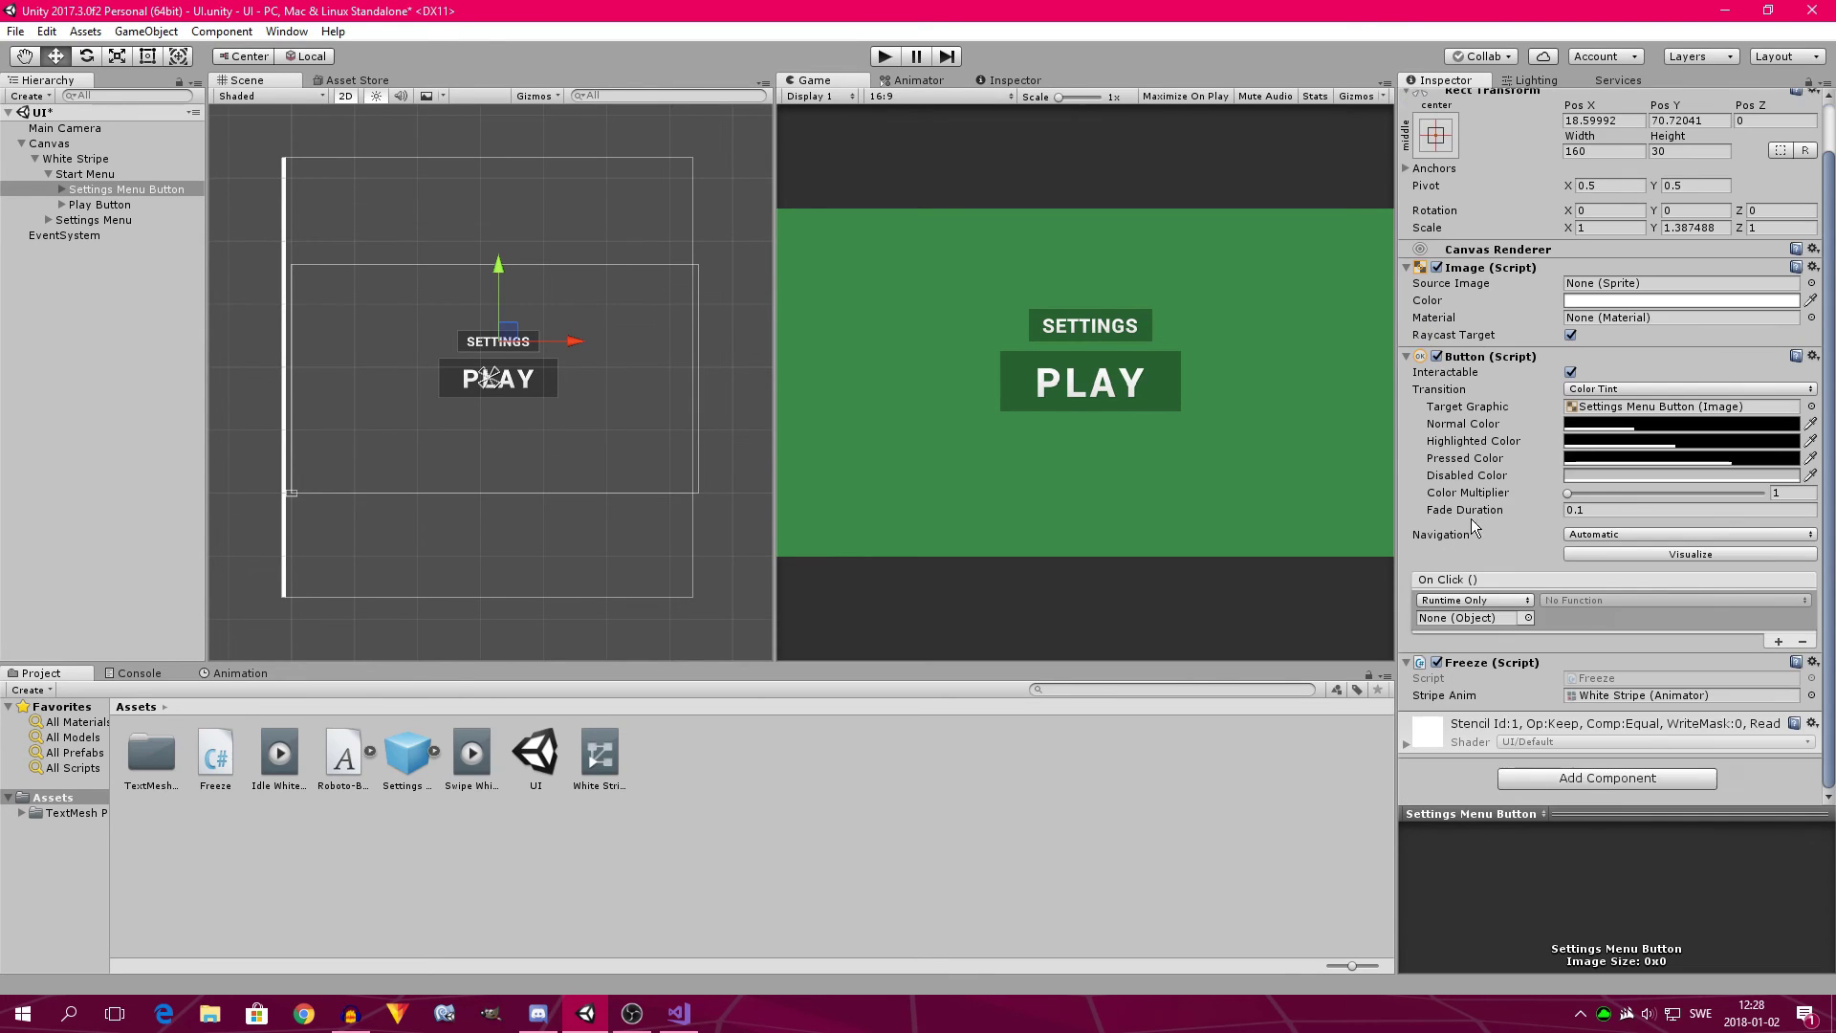
pyautogui.moveTo(1512, 668); pyautogui.dragTo(1494, 623)
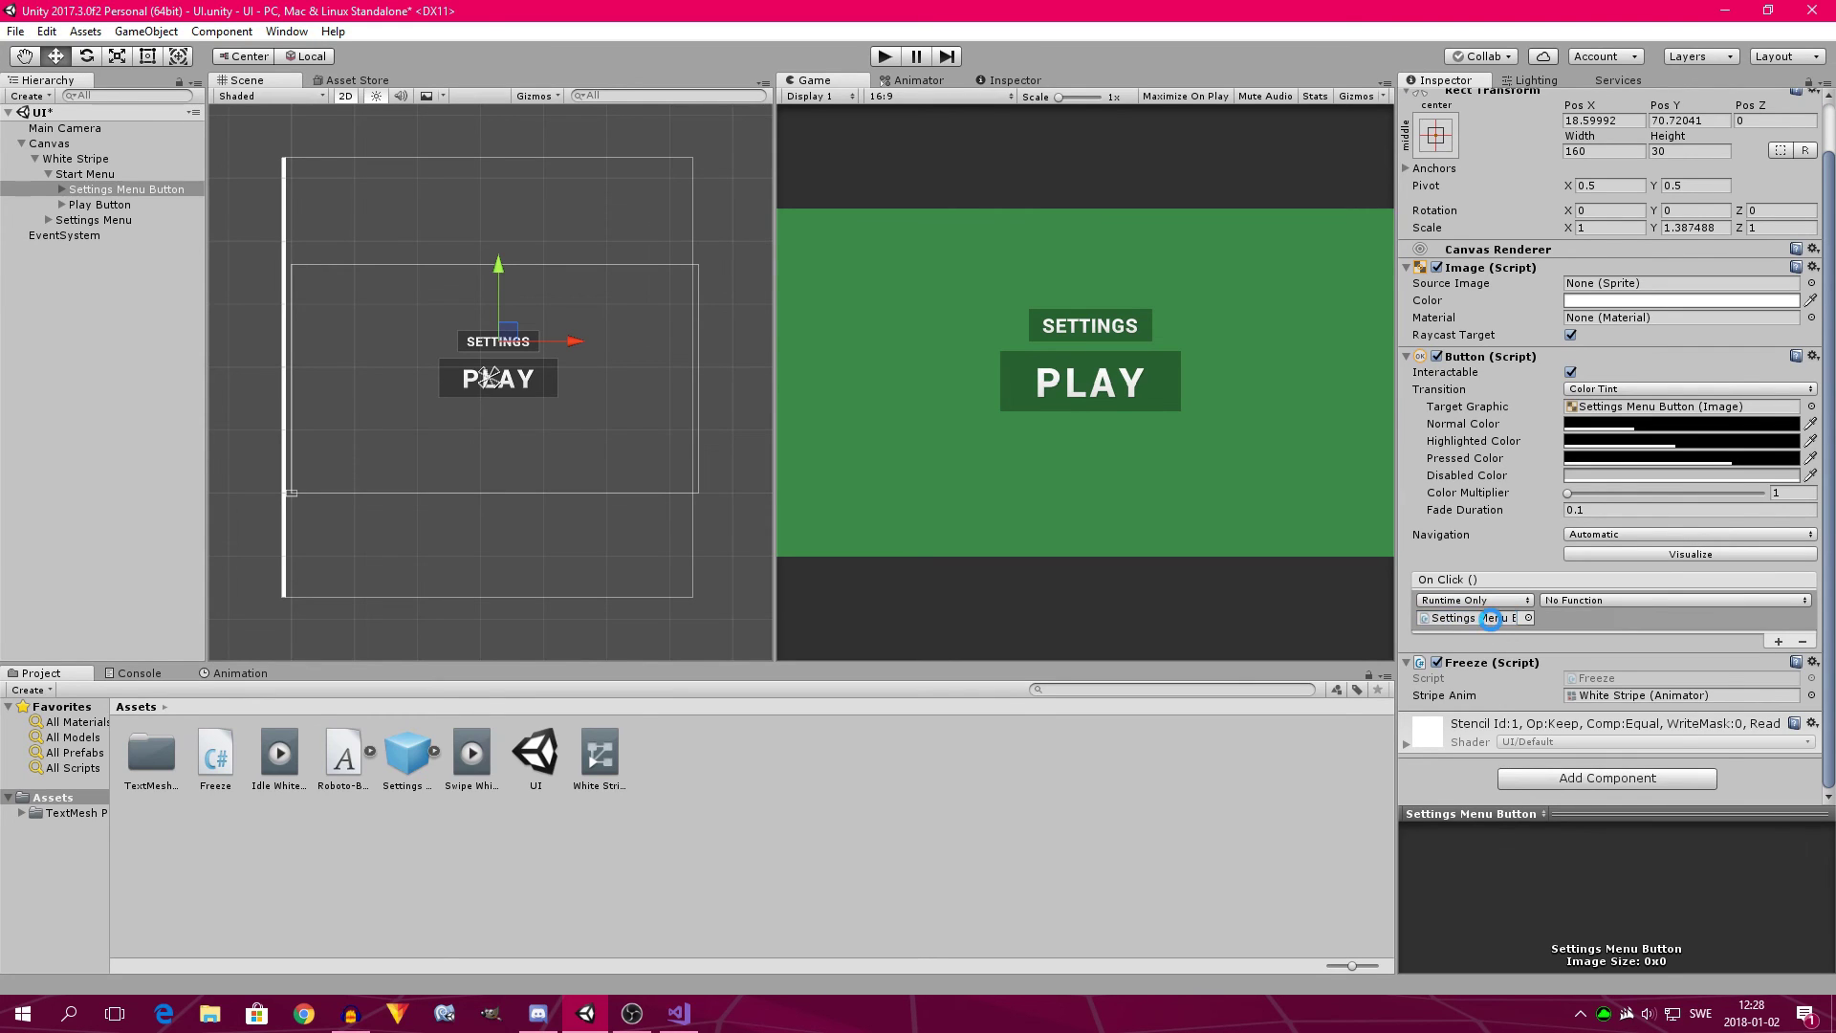
# Set the Settings Menu Button's On Click function to NextMenu () from the Freeze script.
pyautogui.click(1572, 599)
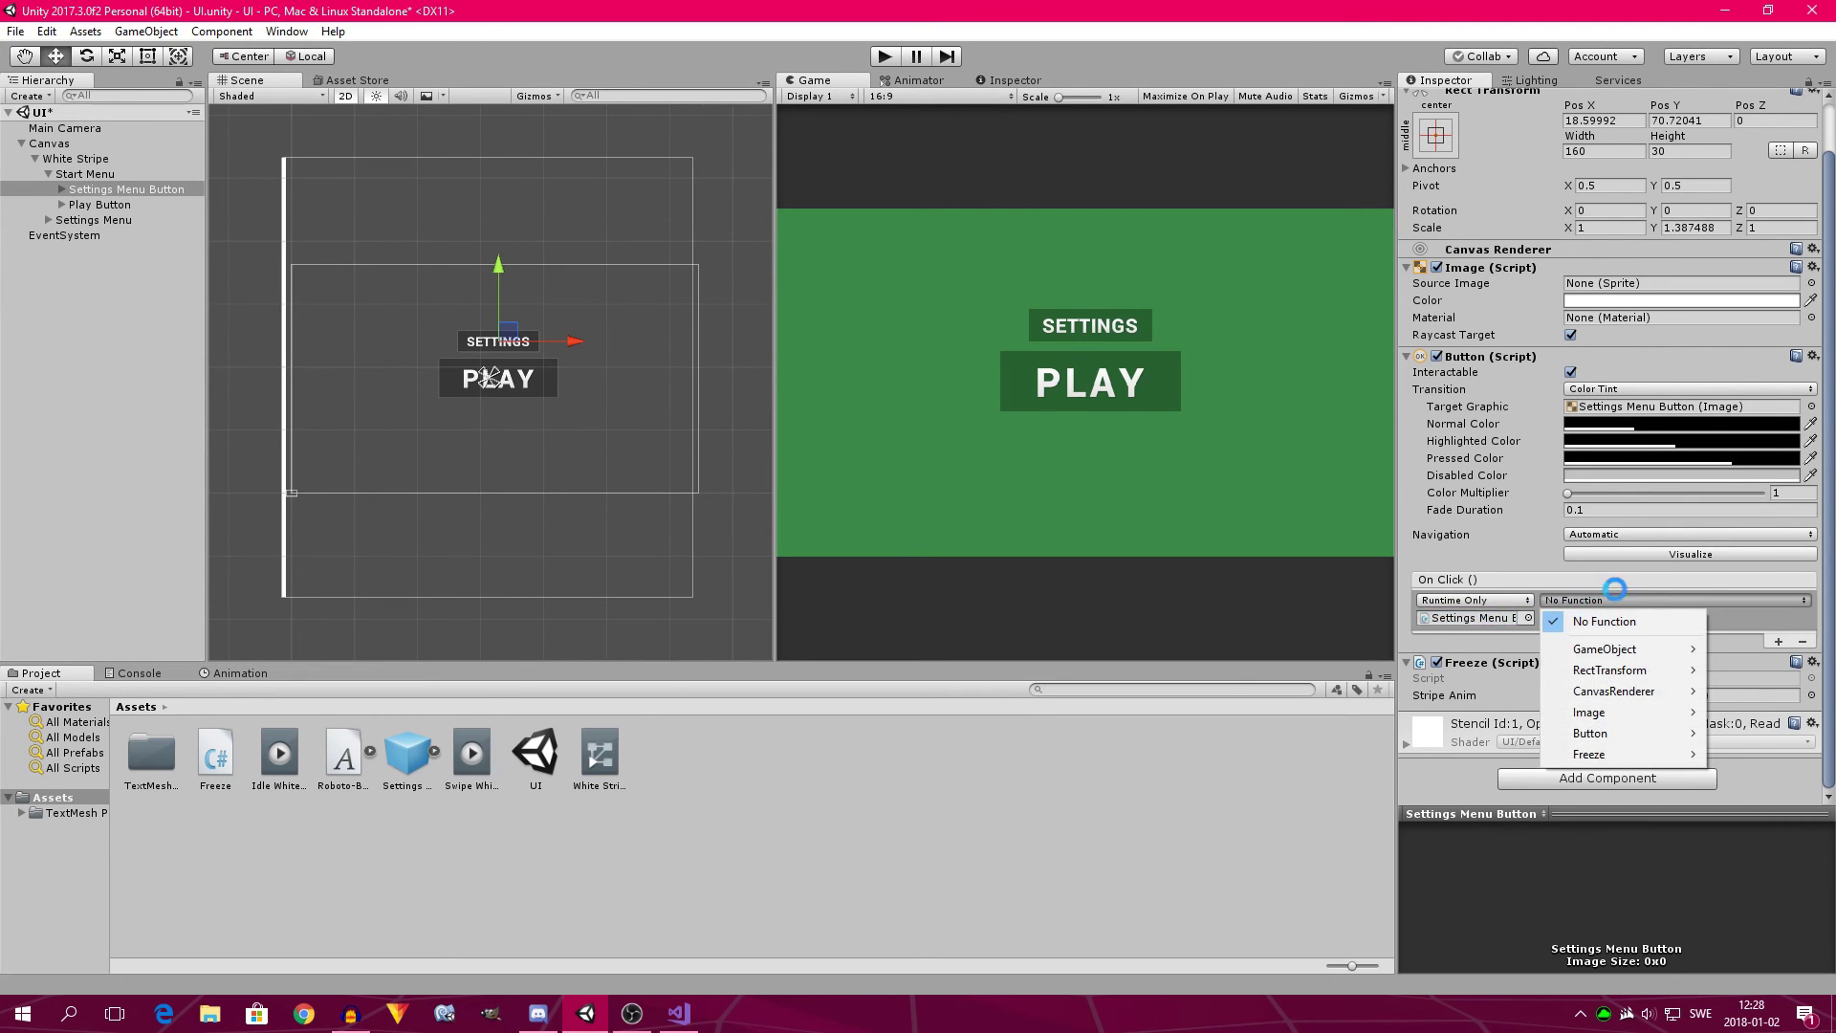
pyautogui.click(1795, 627)
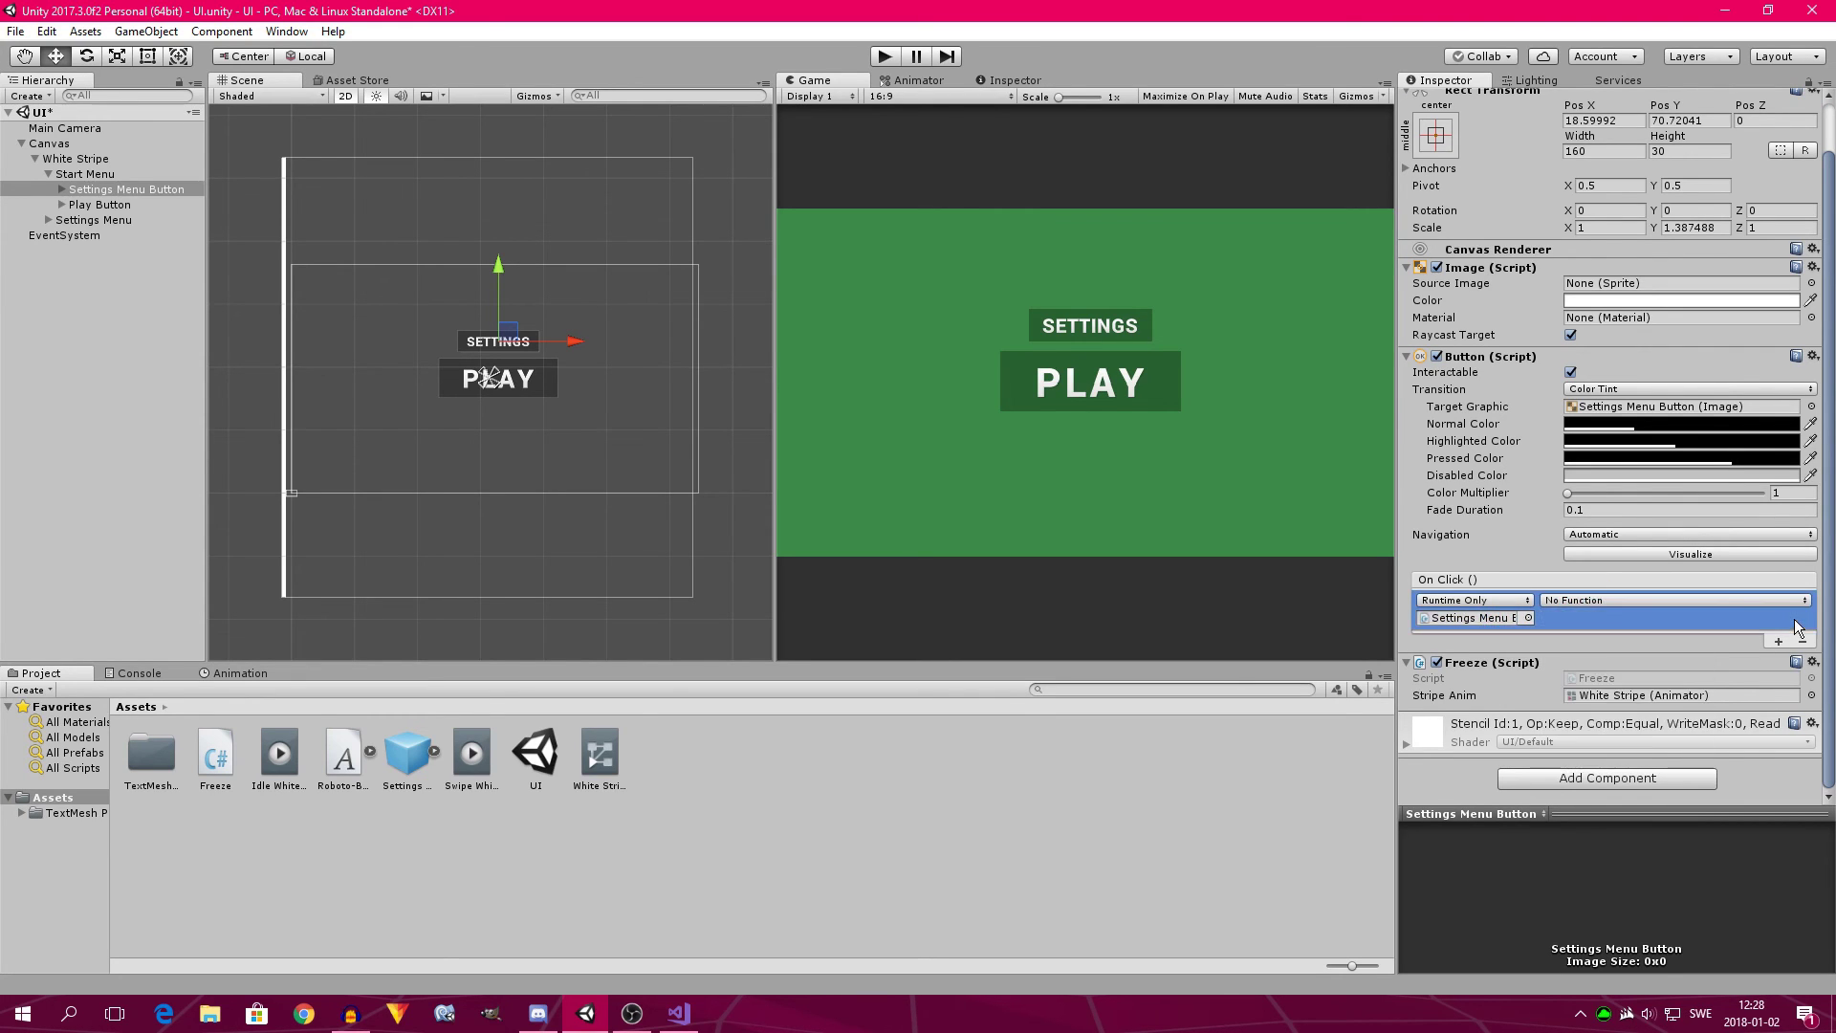
pyautogui.click(1557, 600)
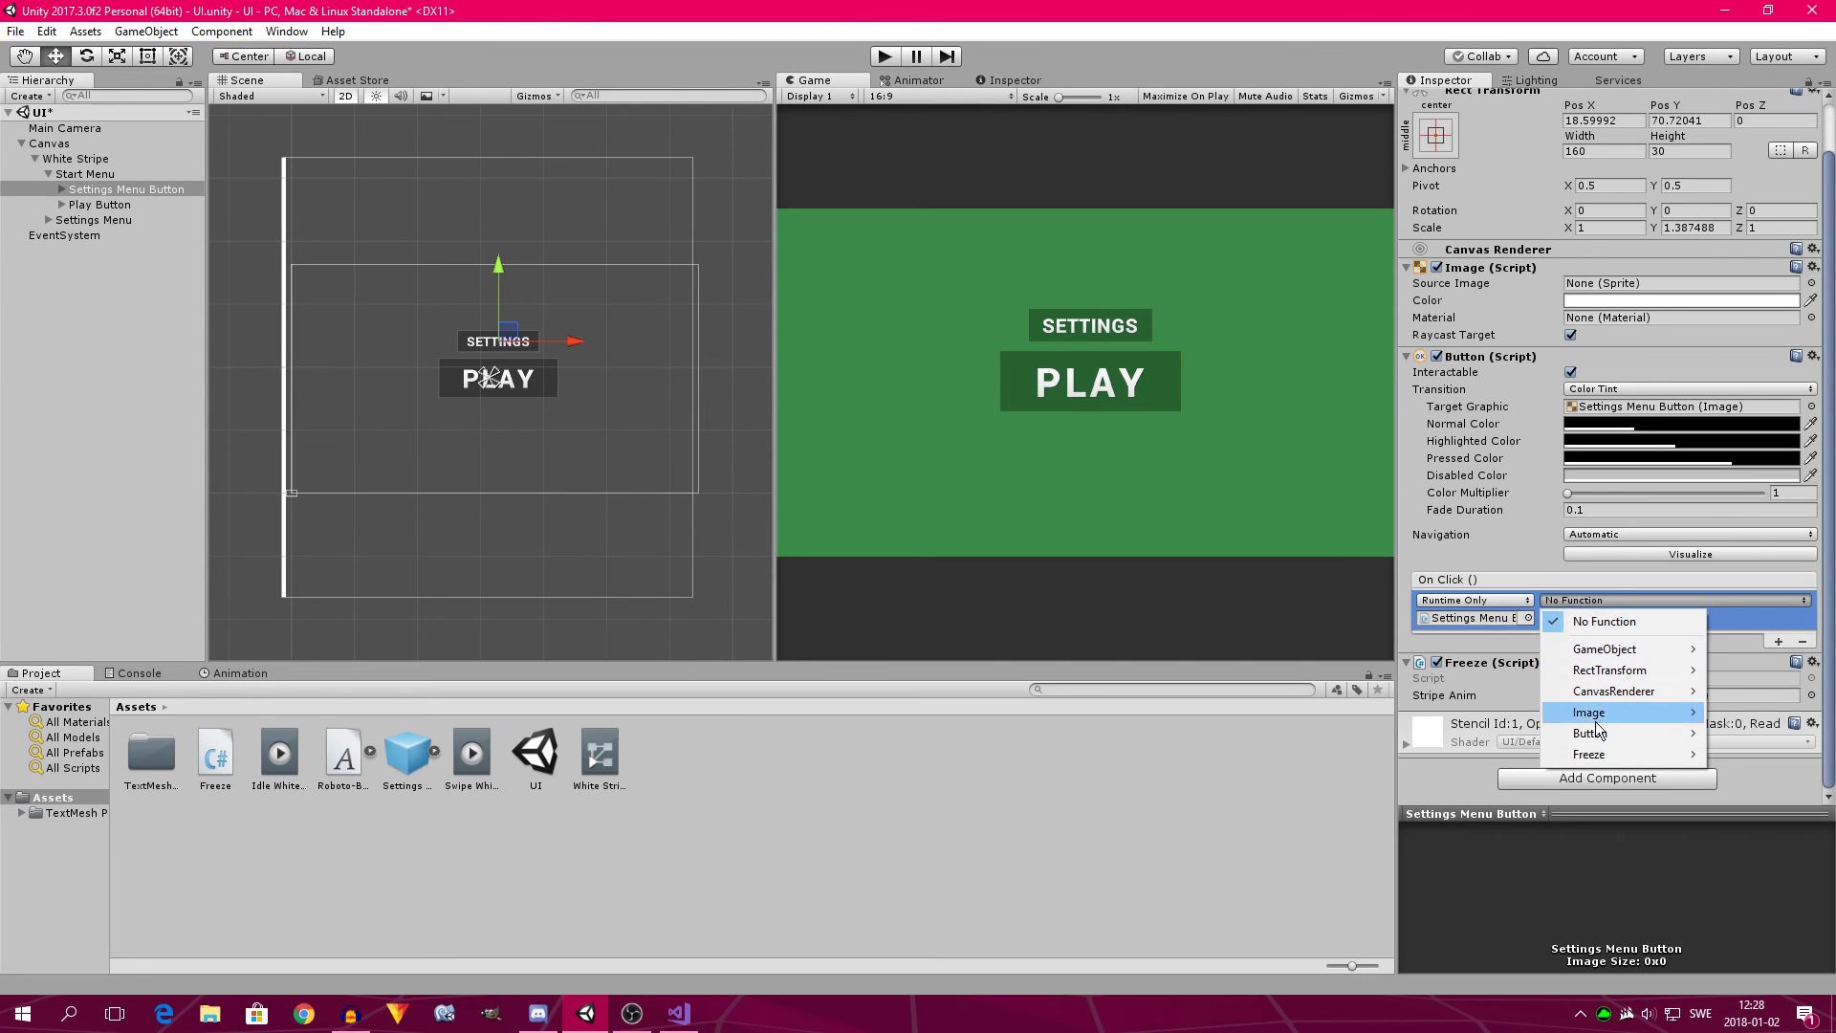
pyautogui.moveTo(1605, 756)
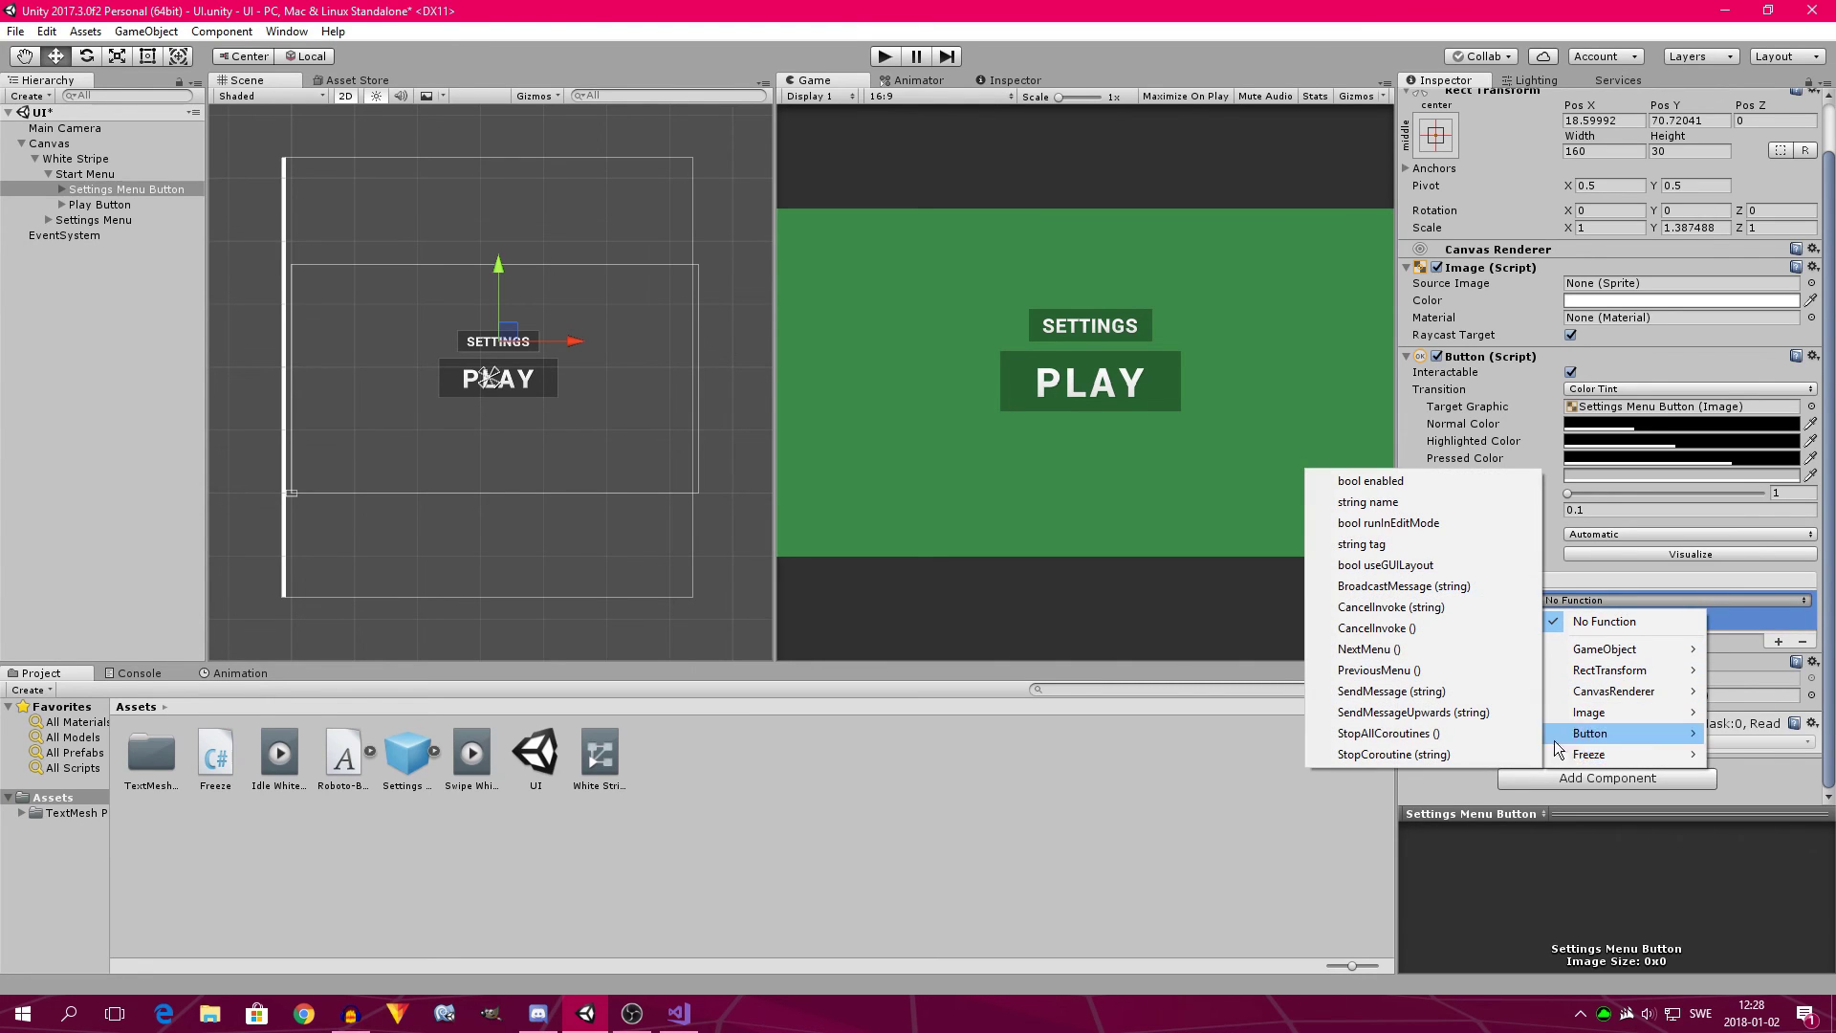
pyautogui.click(1414, 652)
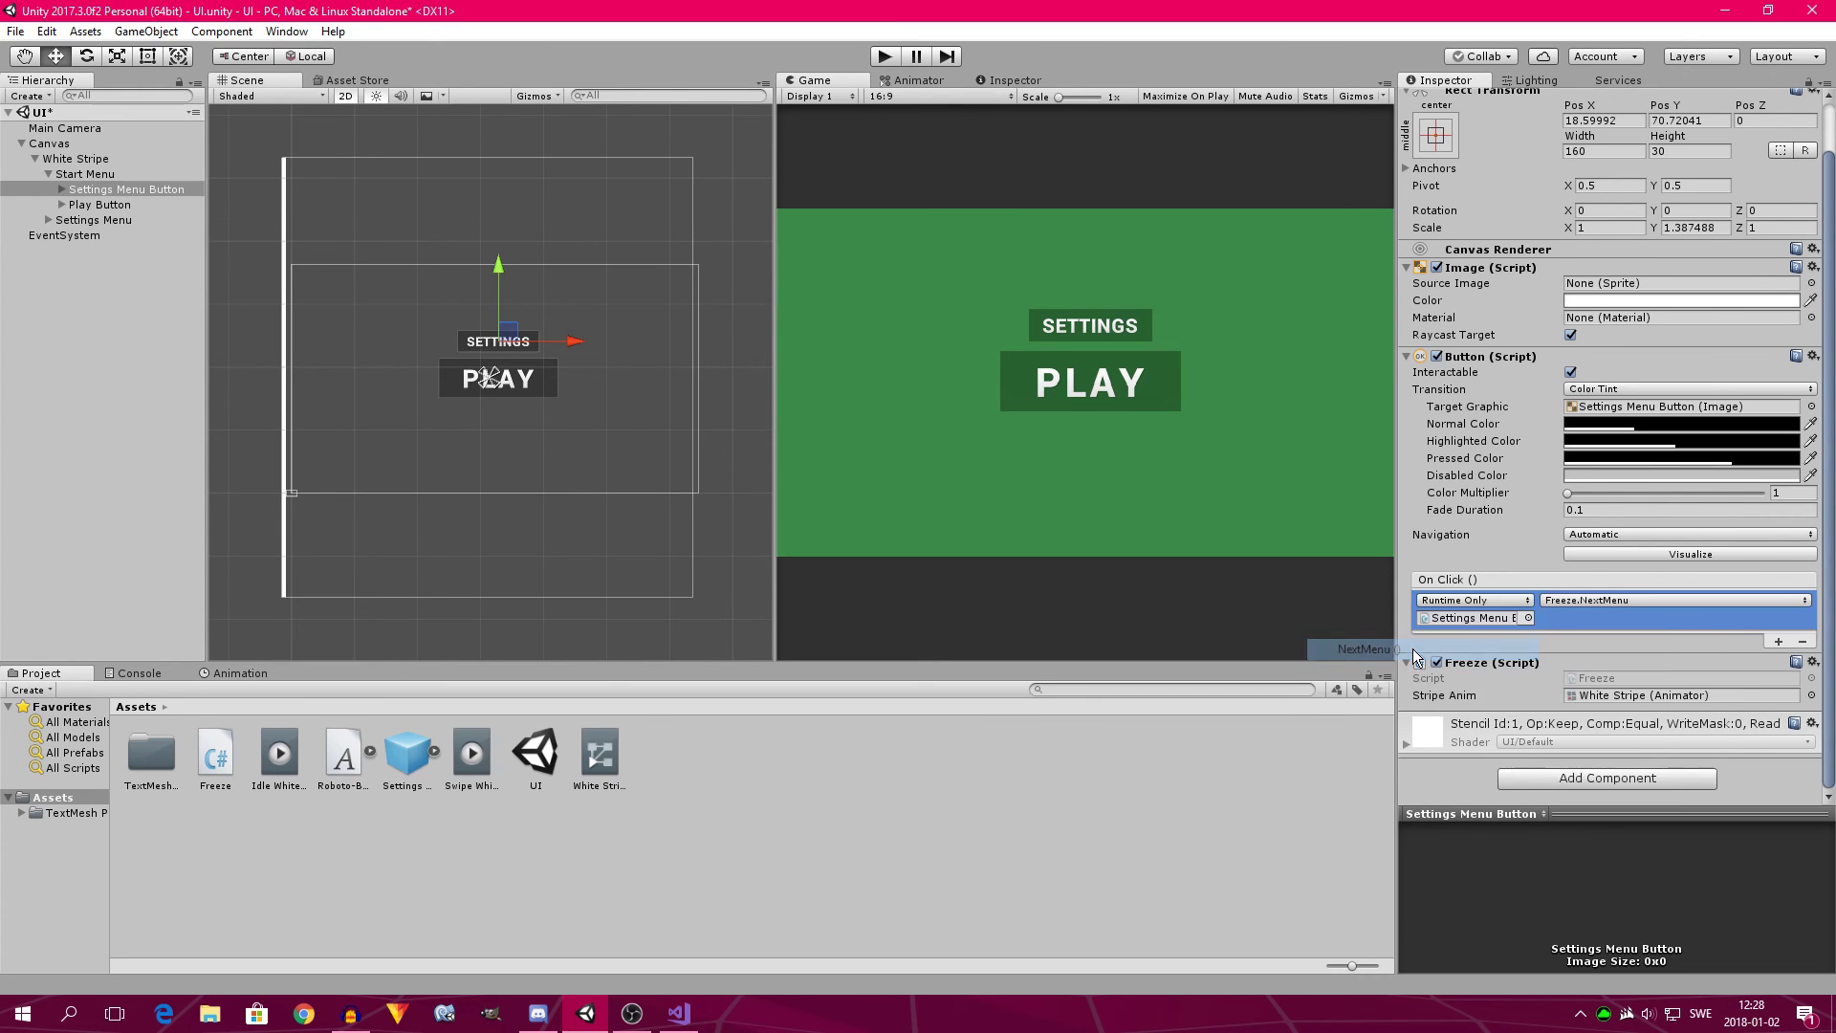
# Review NextMenu's public modifier in Visual Studio, then return to Unity and check the Freeze functions offered for On Click.
pyautogui.hotkey('alt', 'Tab')
pyautogui.hotkey('alt', 'Tab')
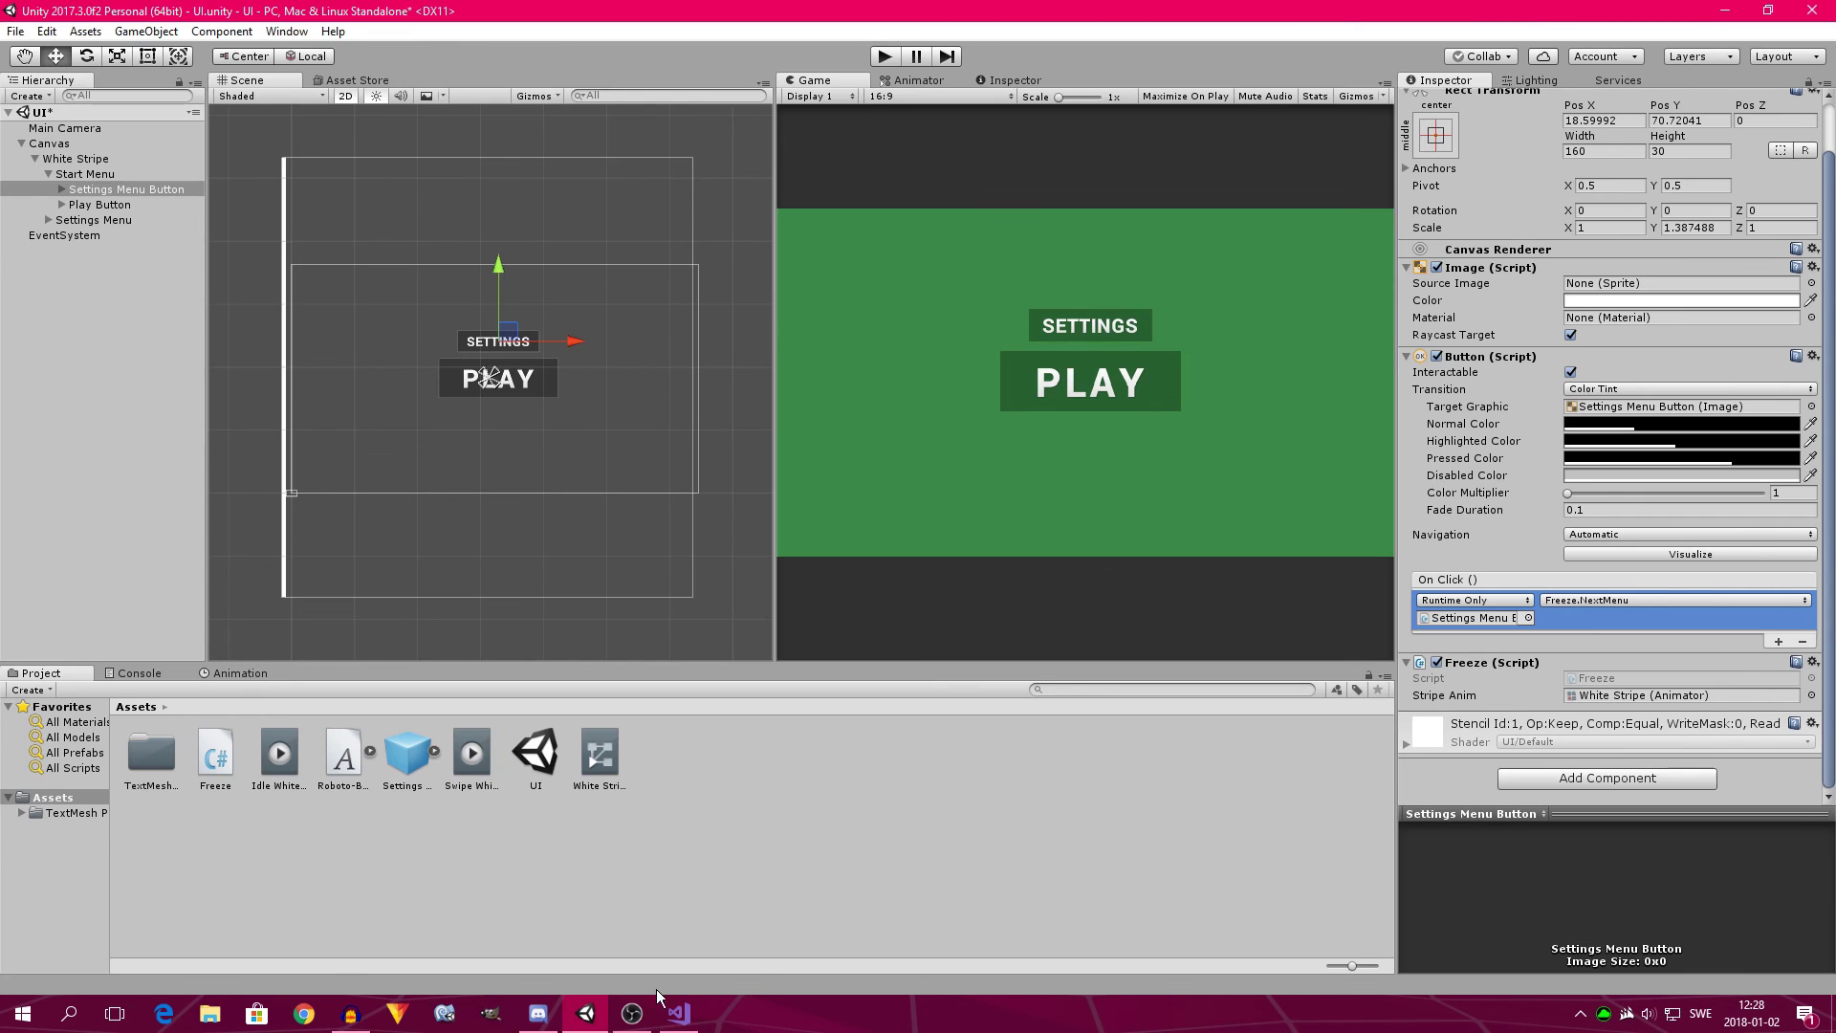
pyautogui.click(678, 1012)
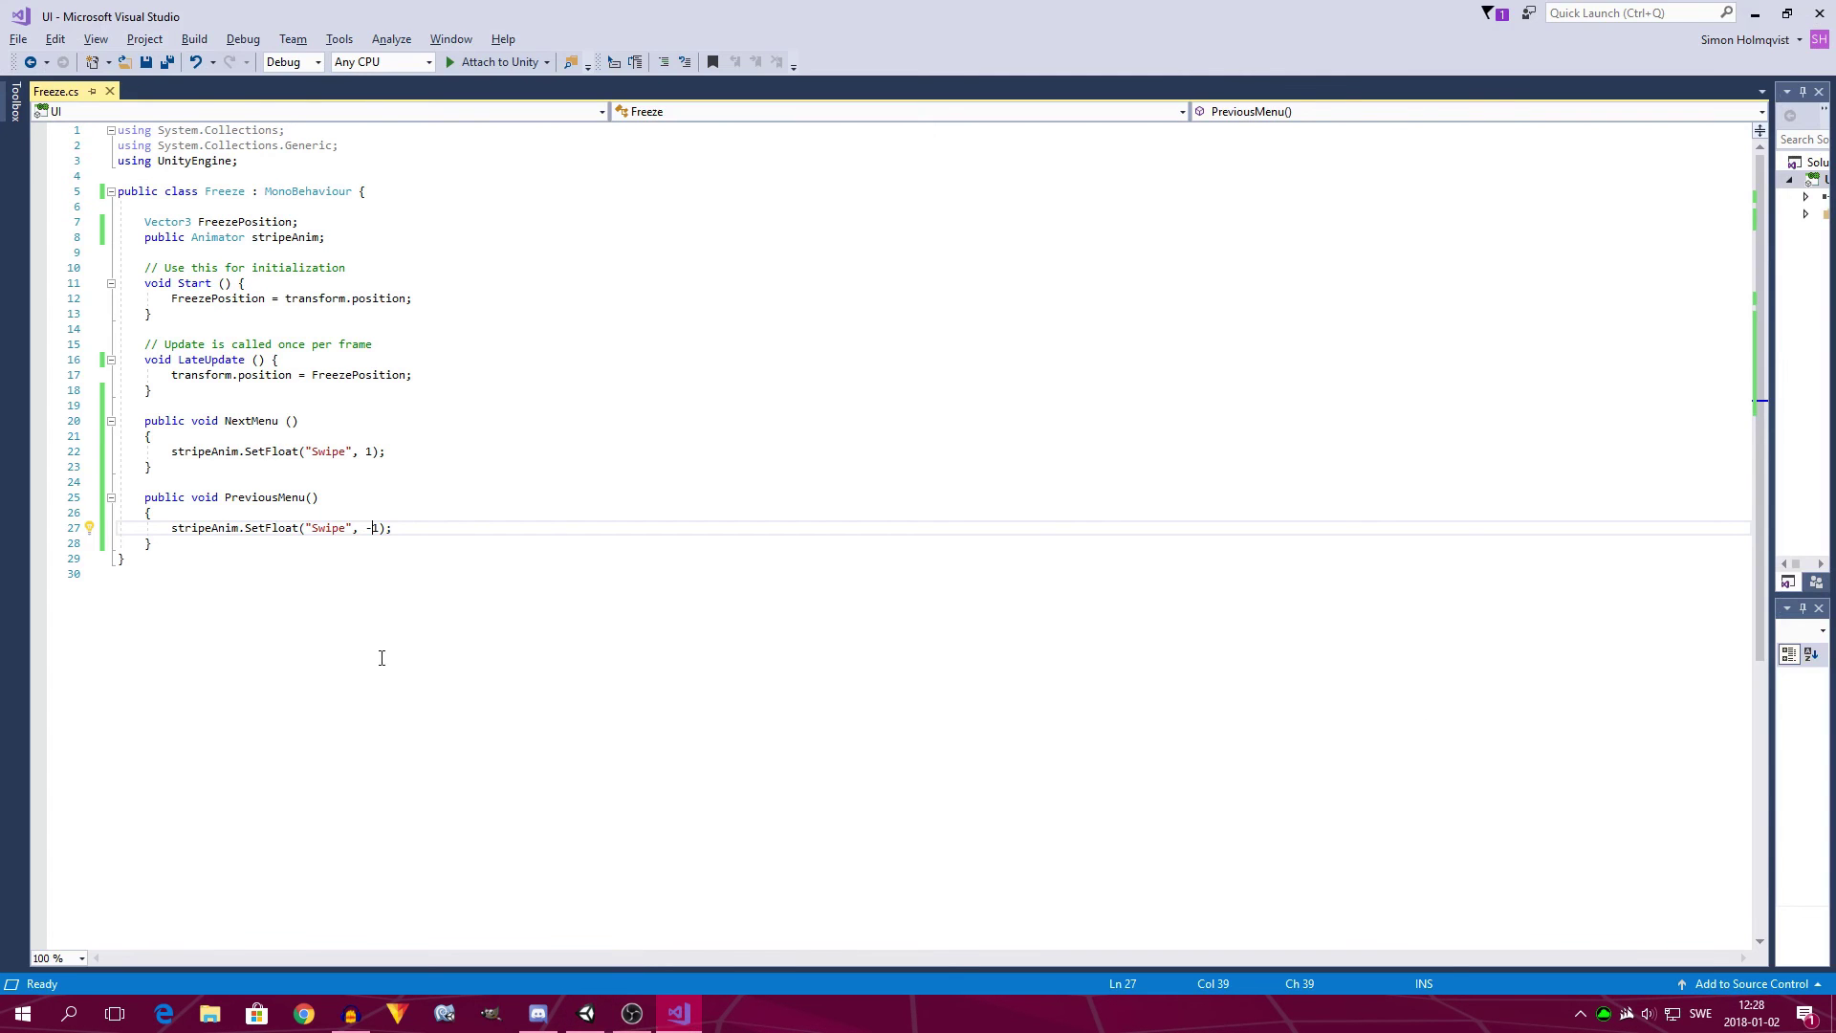
pyautogui.doubleClick(162, 421)
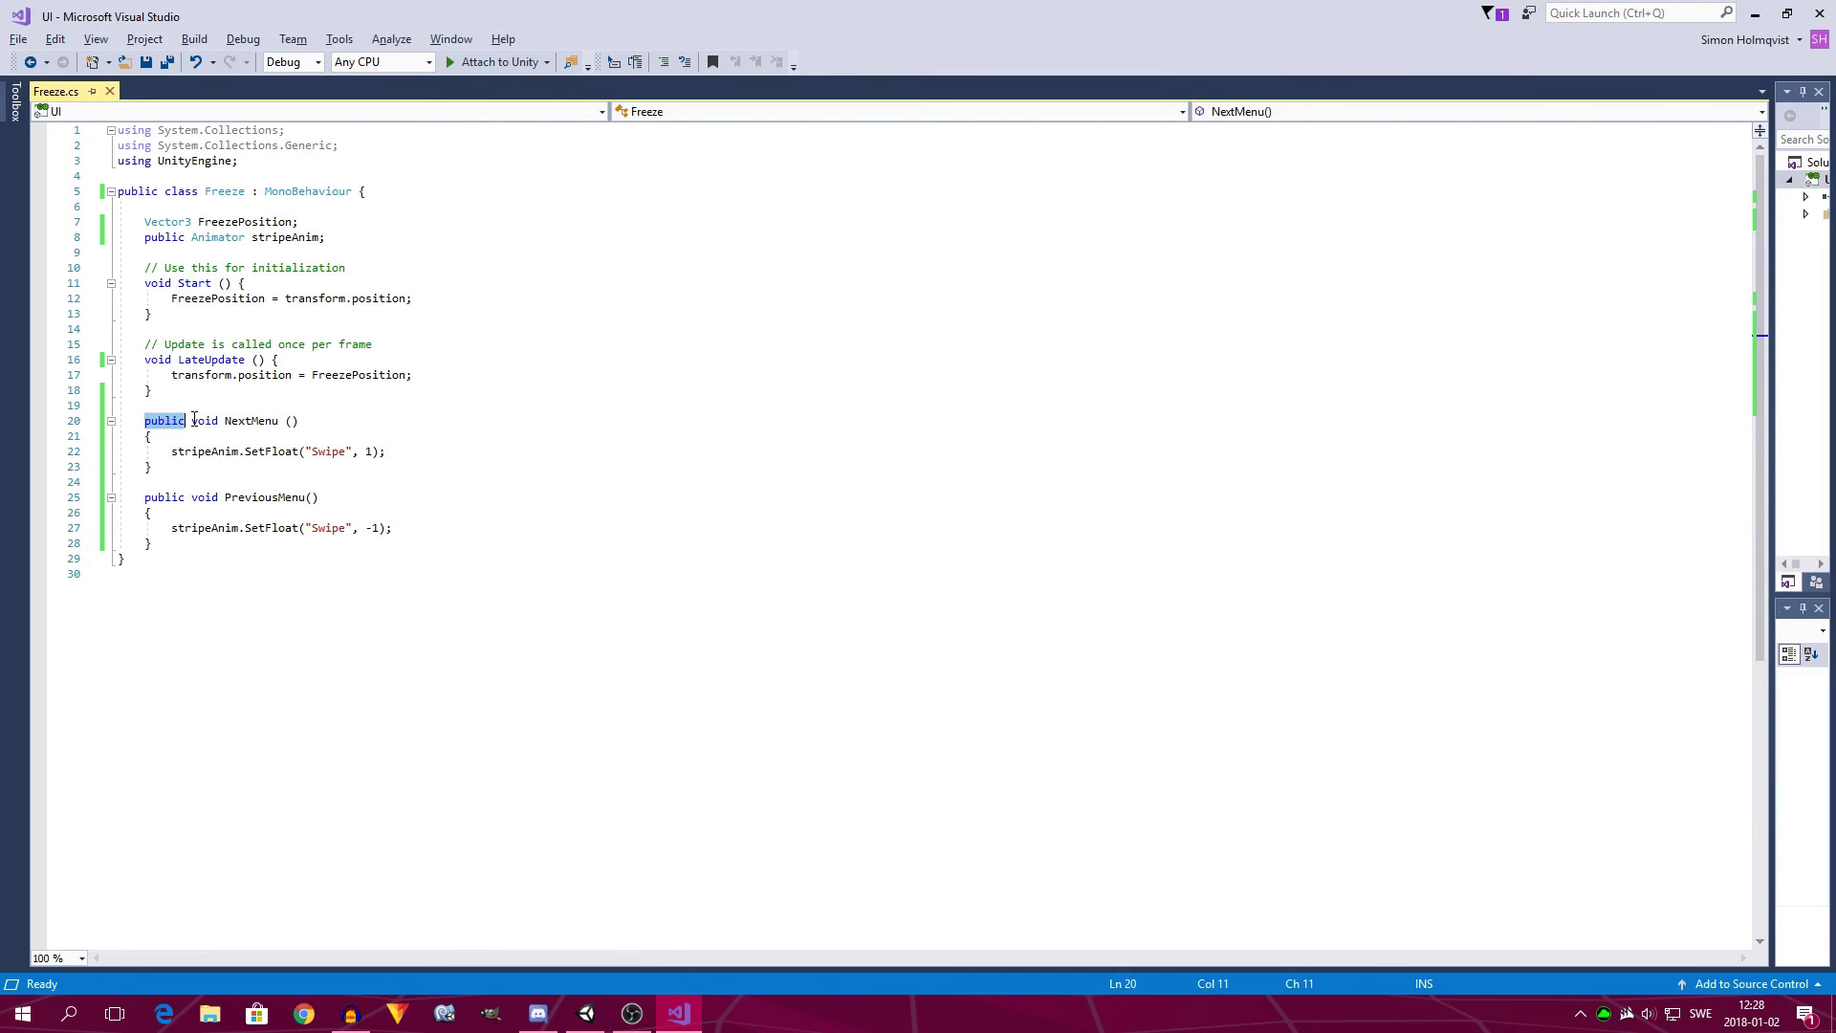
pyautogui.hotkey('alt', 'Tab')
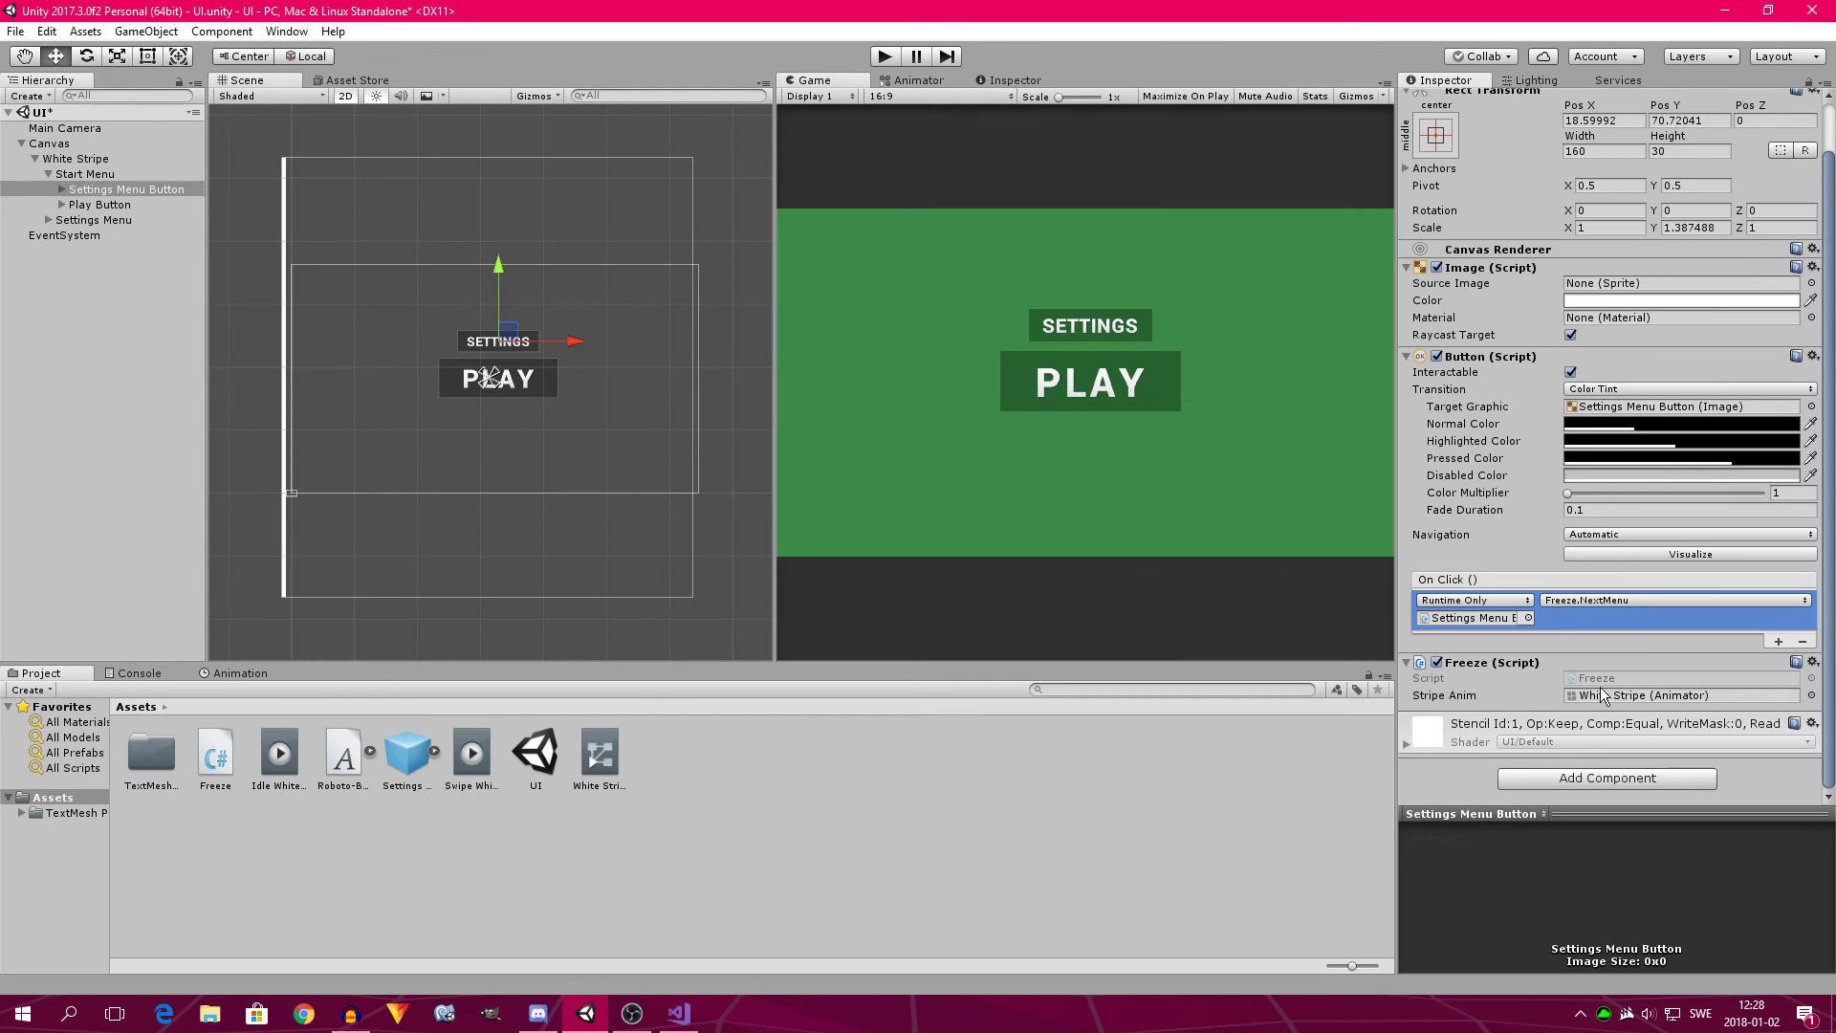
pyautogui.click(1626, 600)
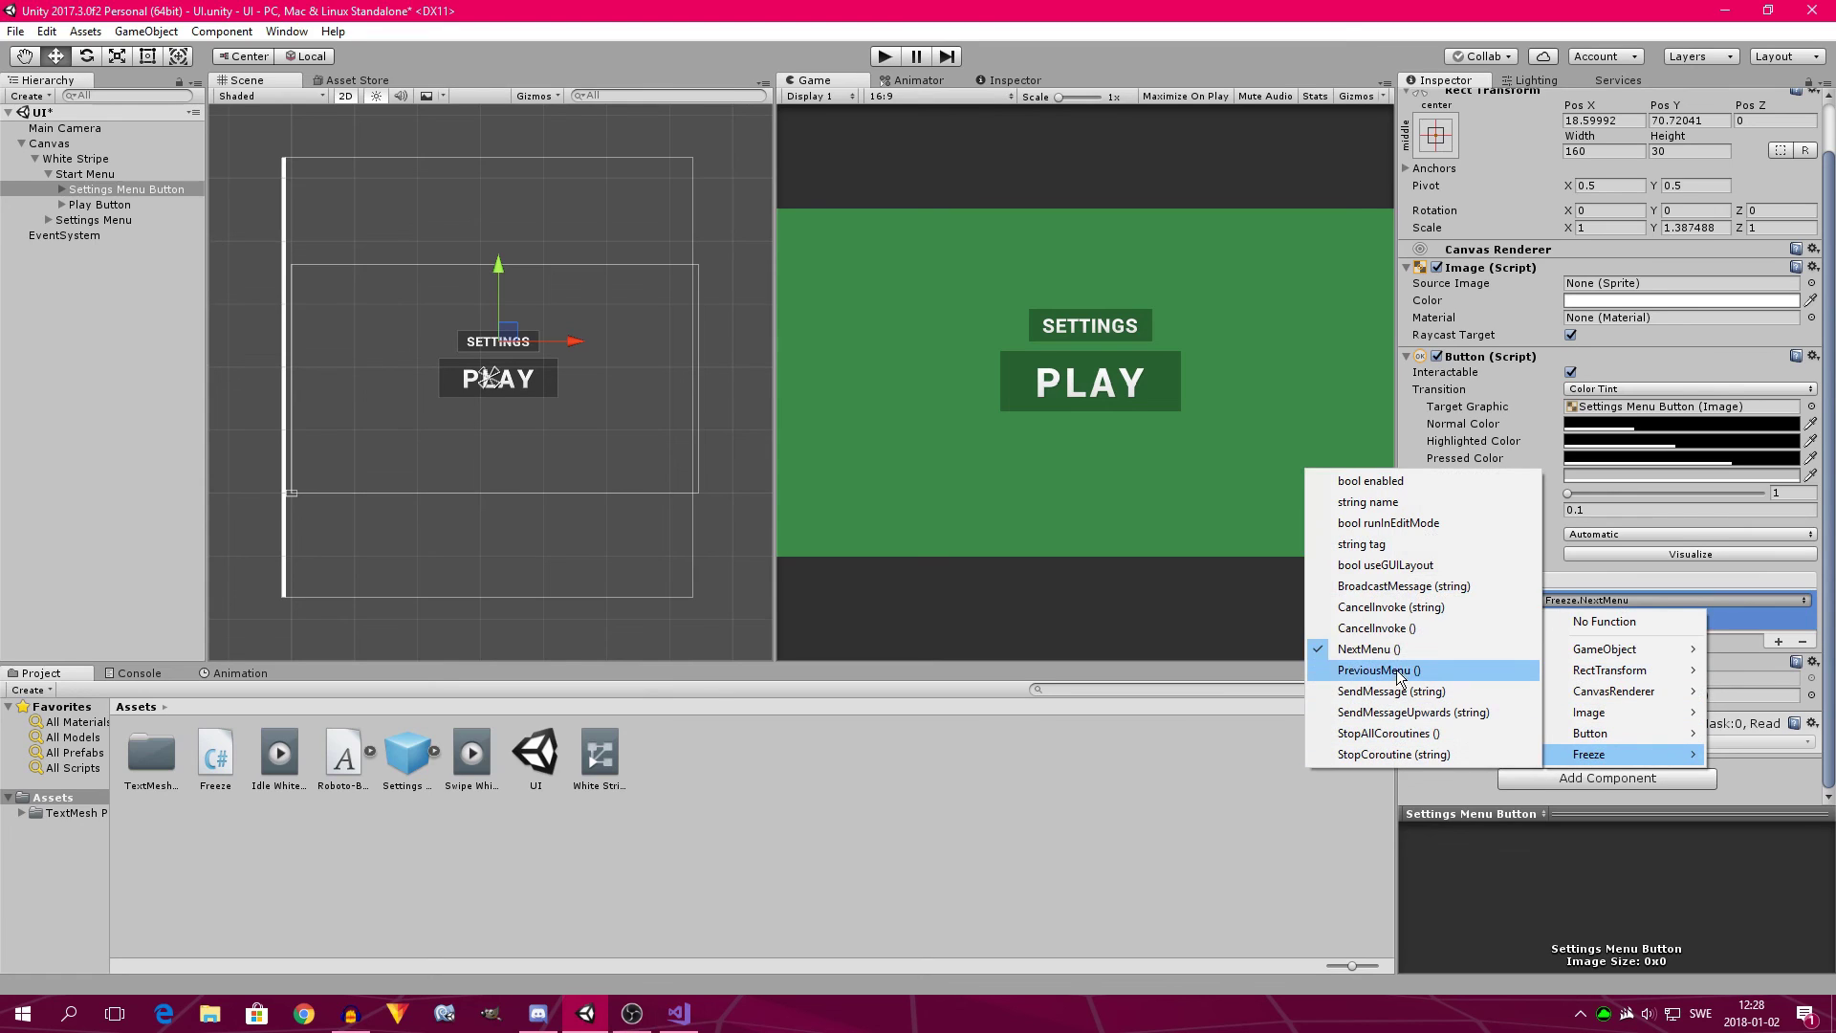
pyautogui.click(1474, 789)
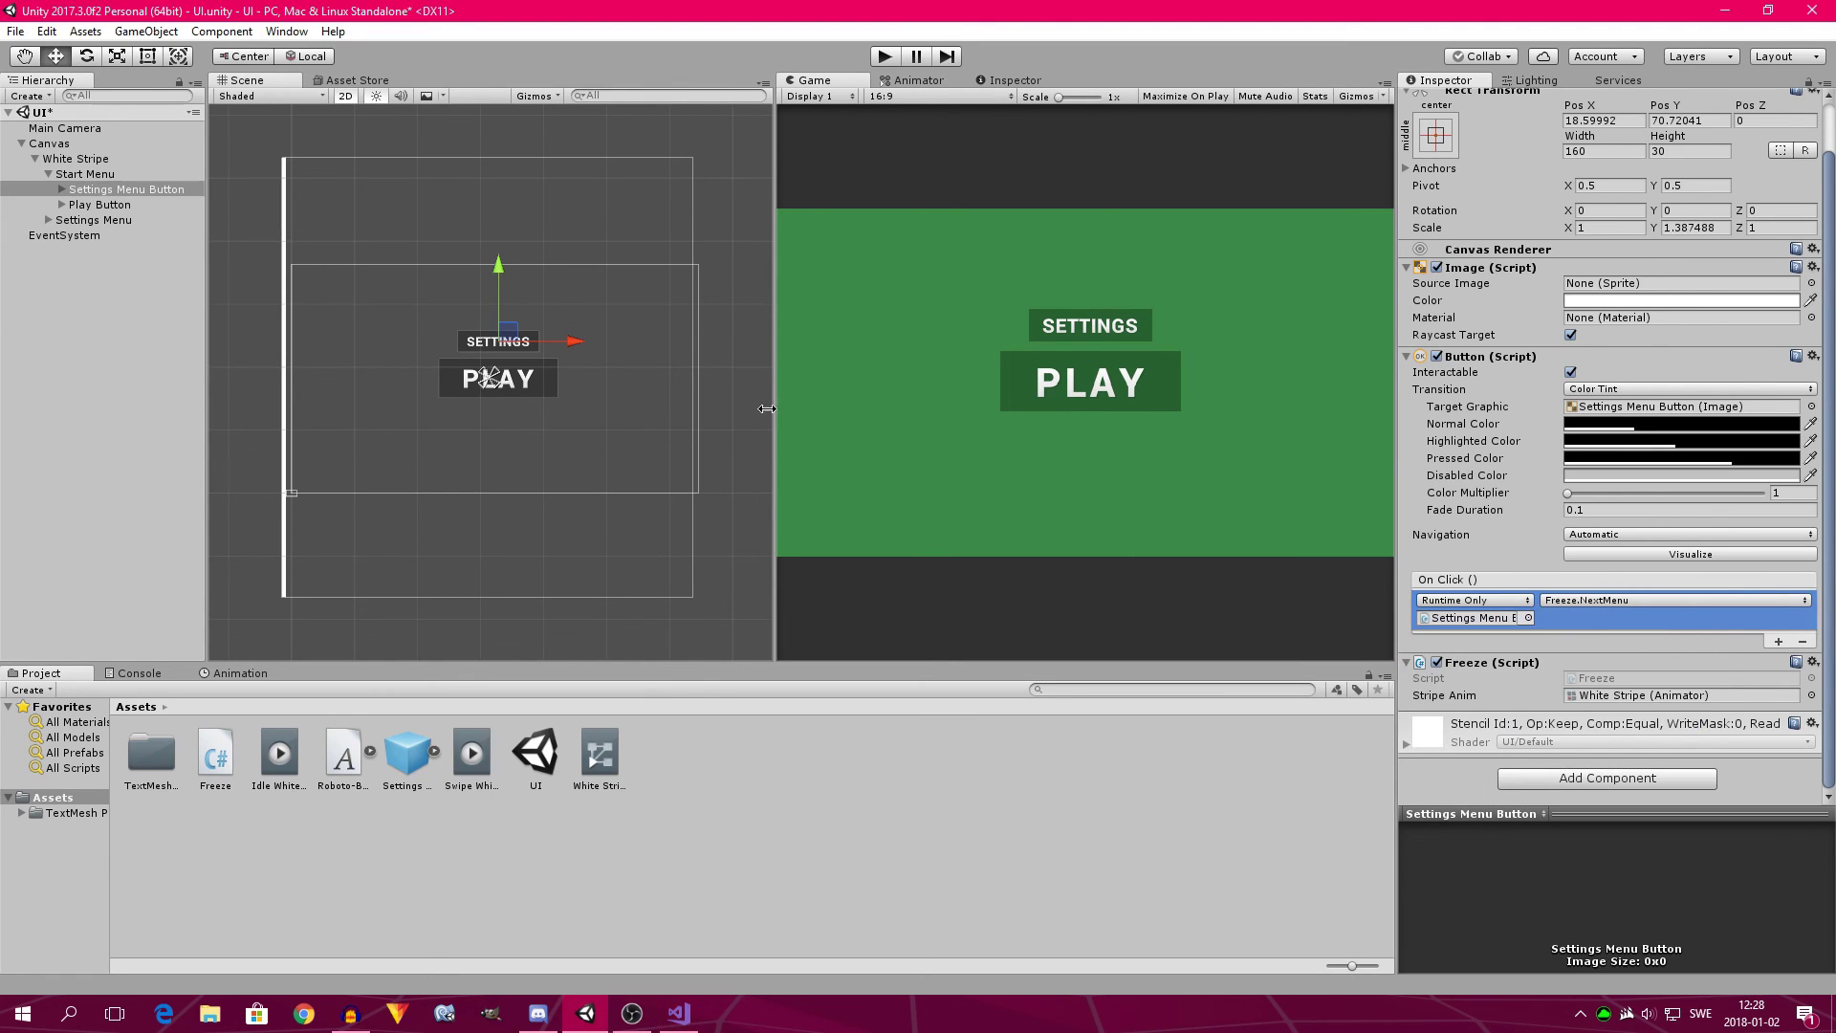
# Run the scene, test the Settings button's swipe to the Settings Menu, and stop play mode.
pyautogui.click(896, 55)
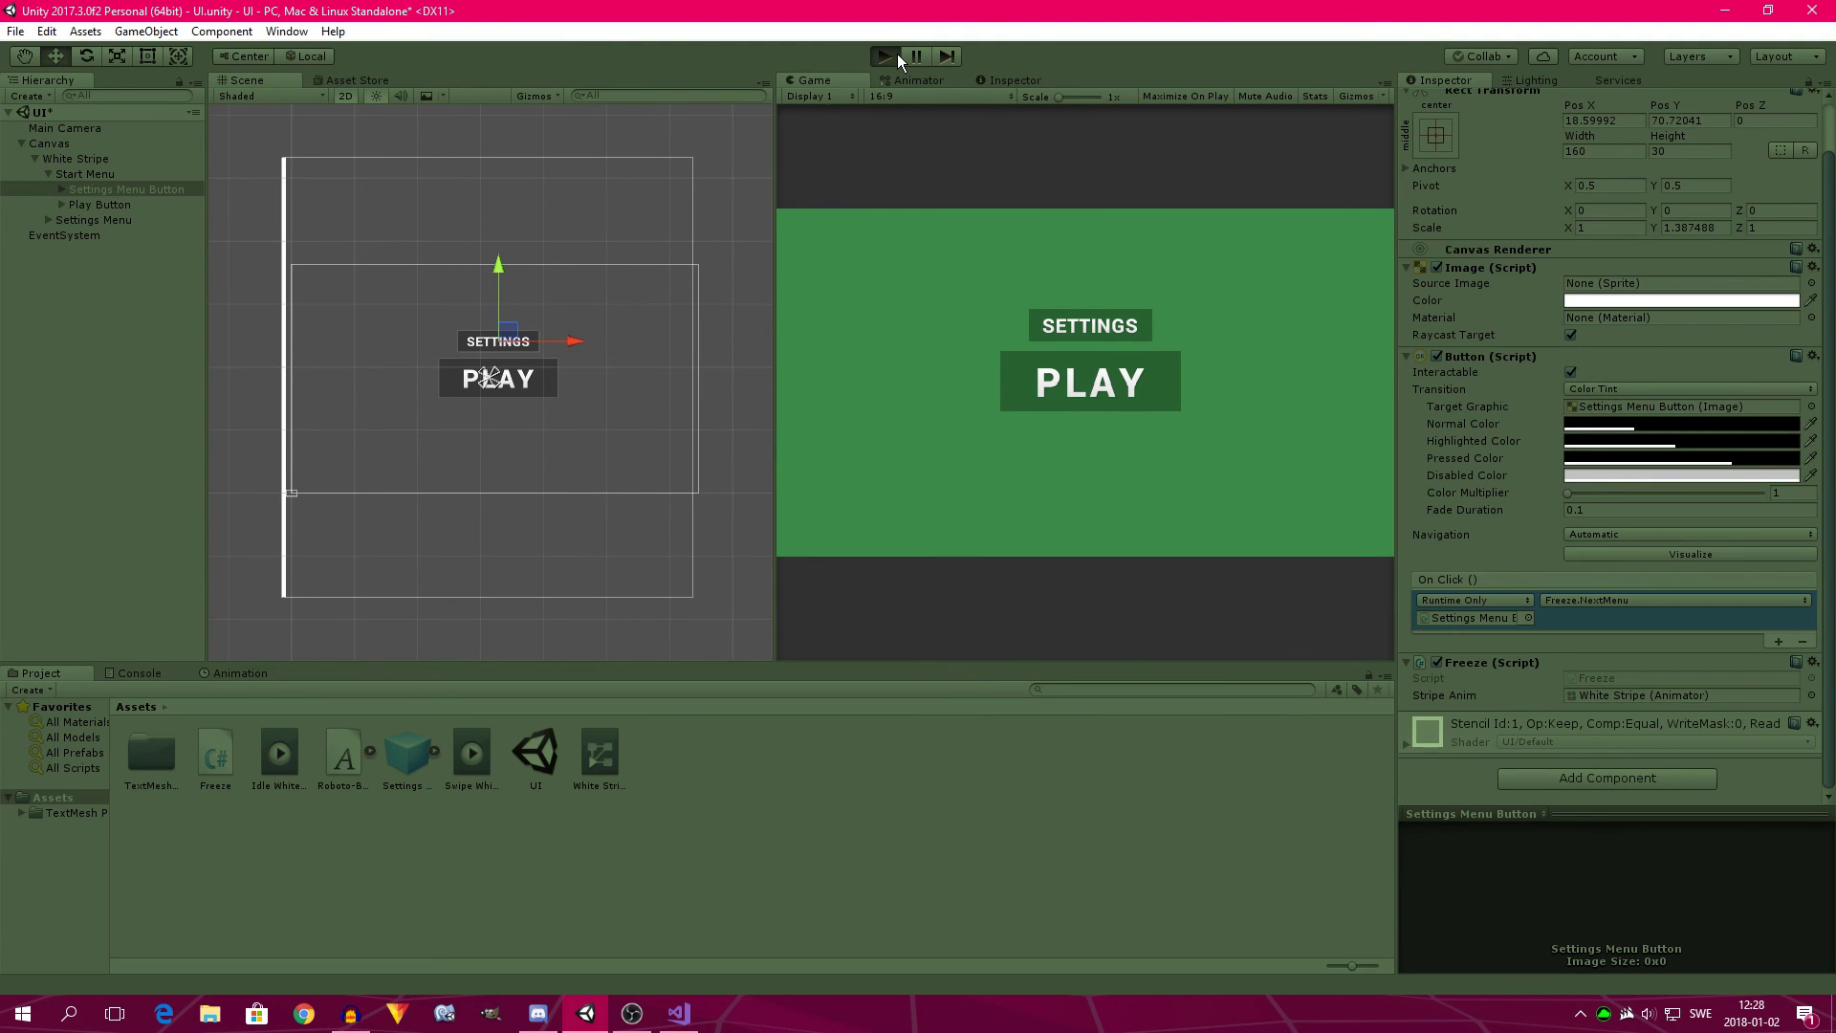
pyautogui.click(1067, 335)
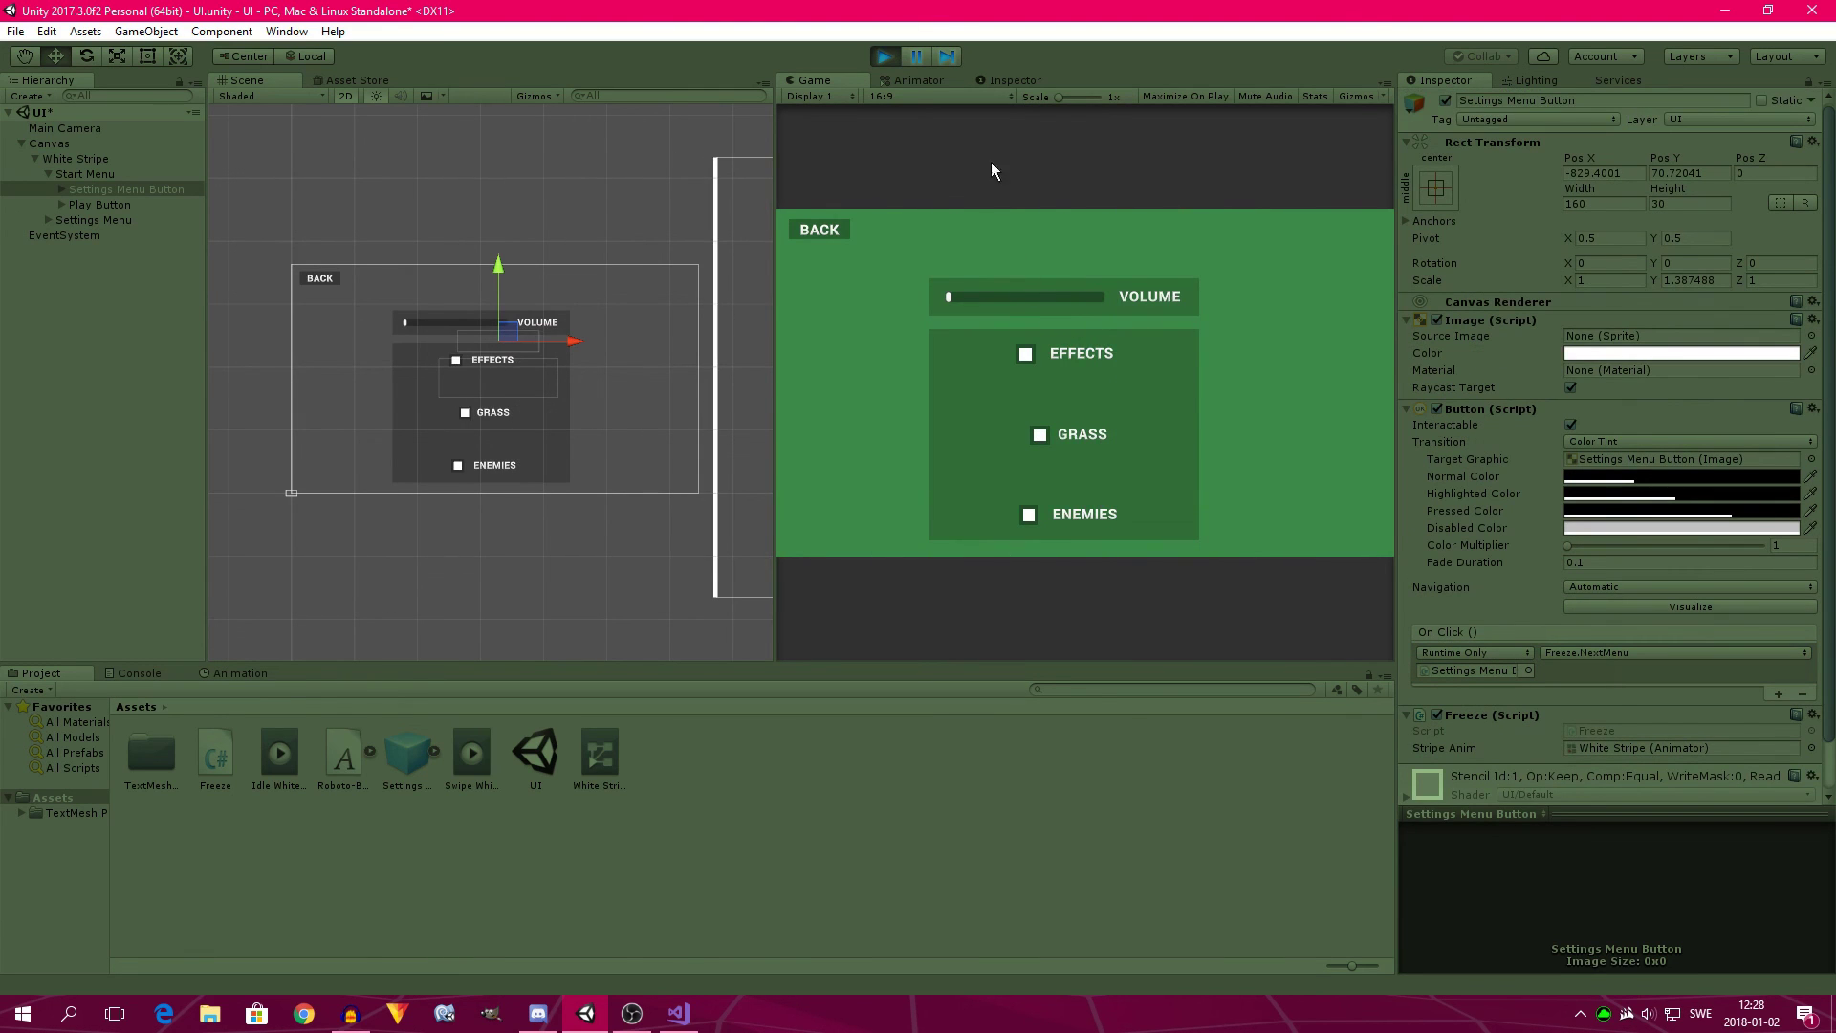
pyautogui.click(883, 56)
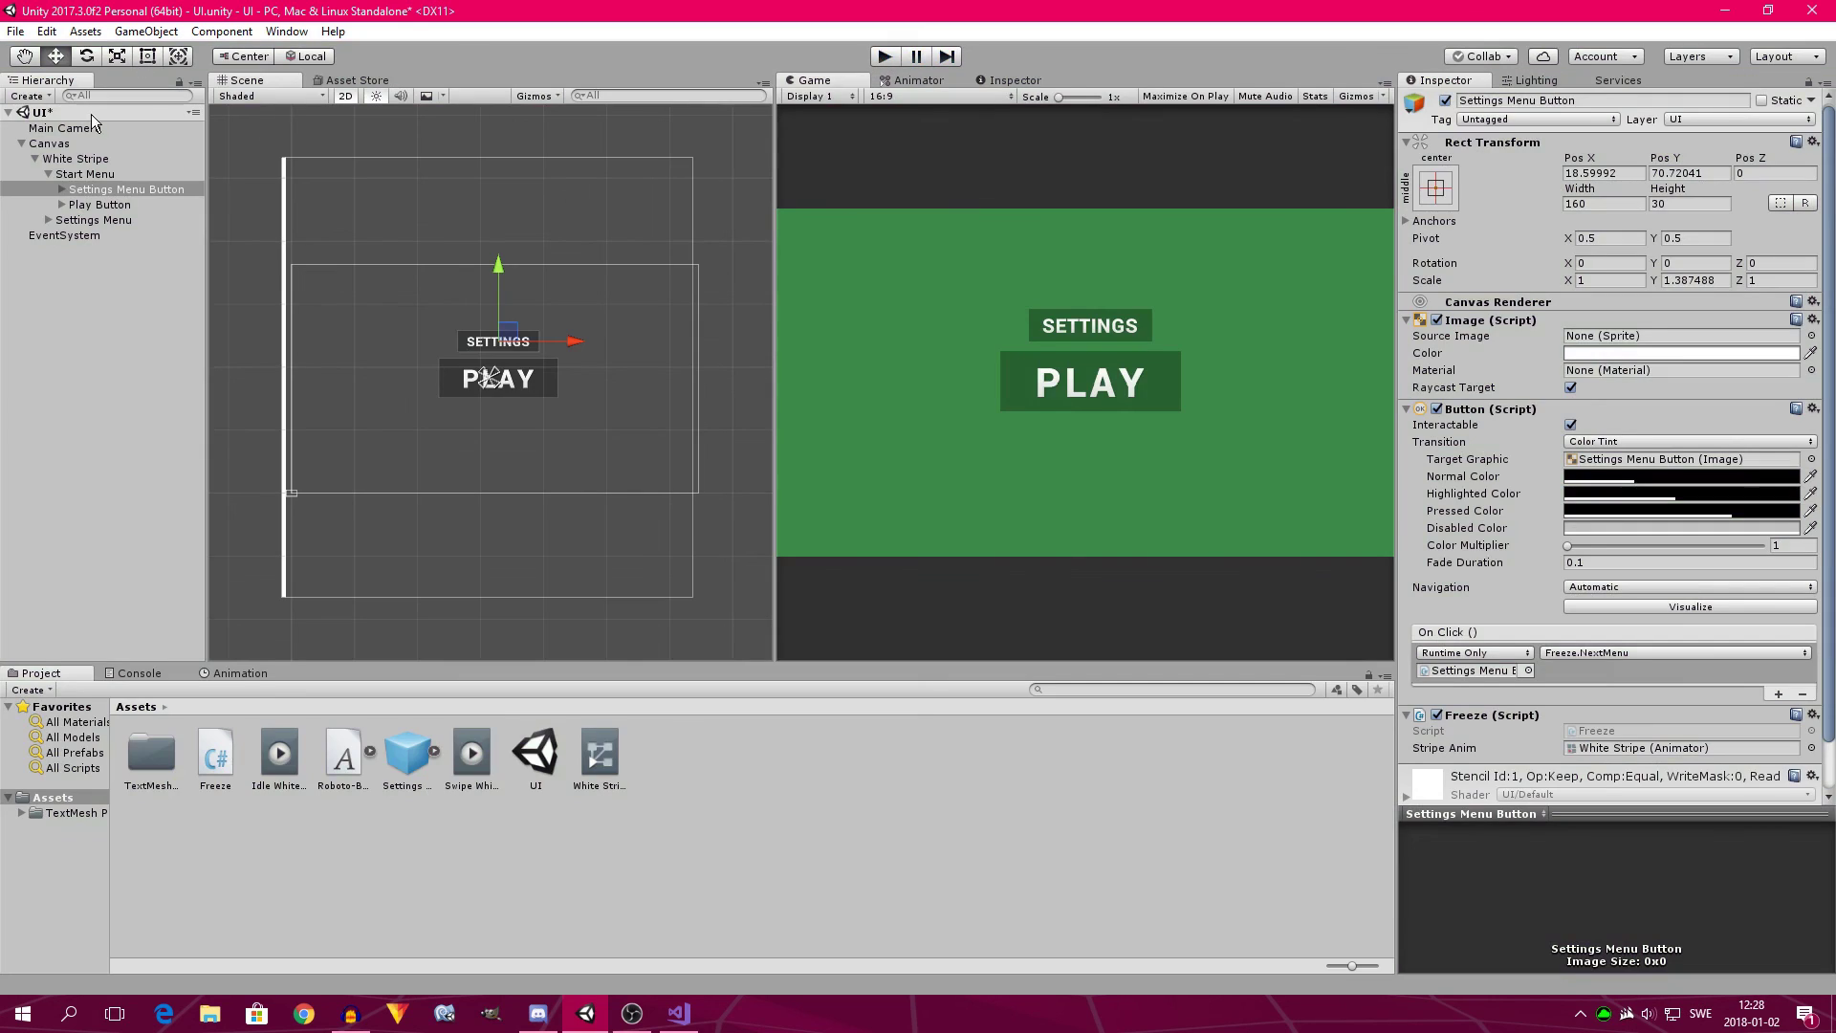
# Assign the White Stripe's Animator to Stripe Anim on the Settings Menu's Back Menu Button, unlock the main Inspector, and return to the Game view.
pyautogui.click(48, 174)
pyautogui.click(48, 190)
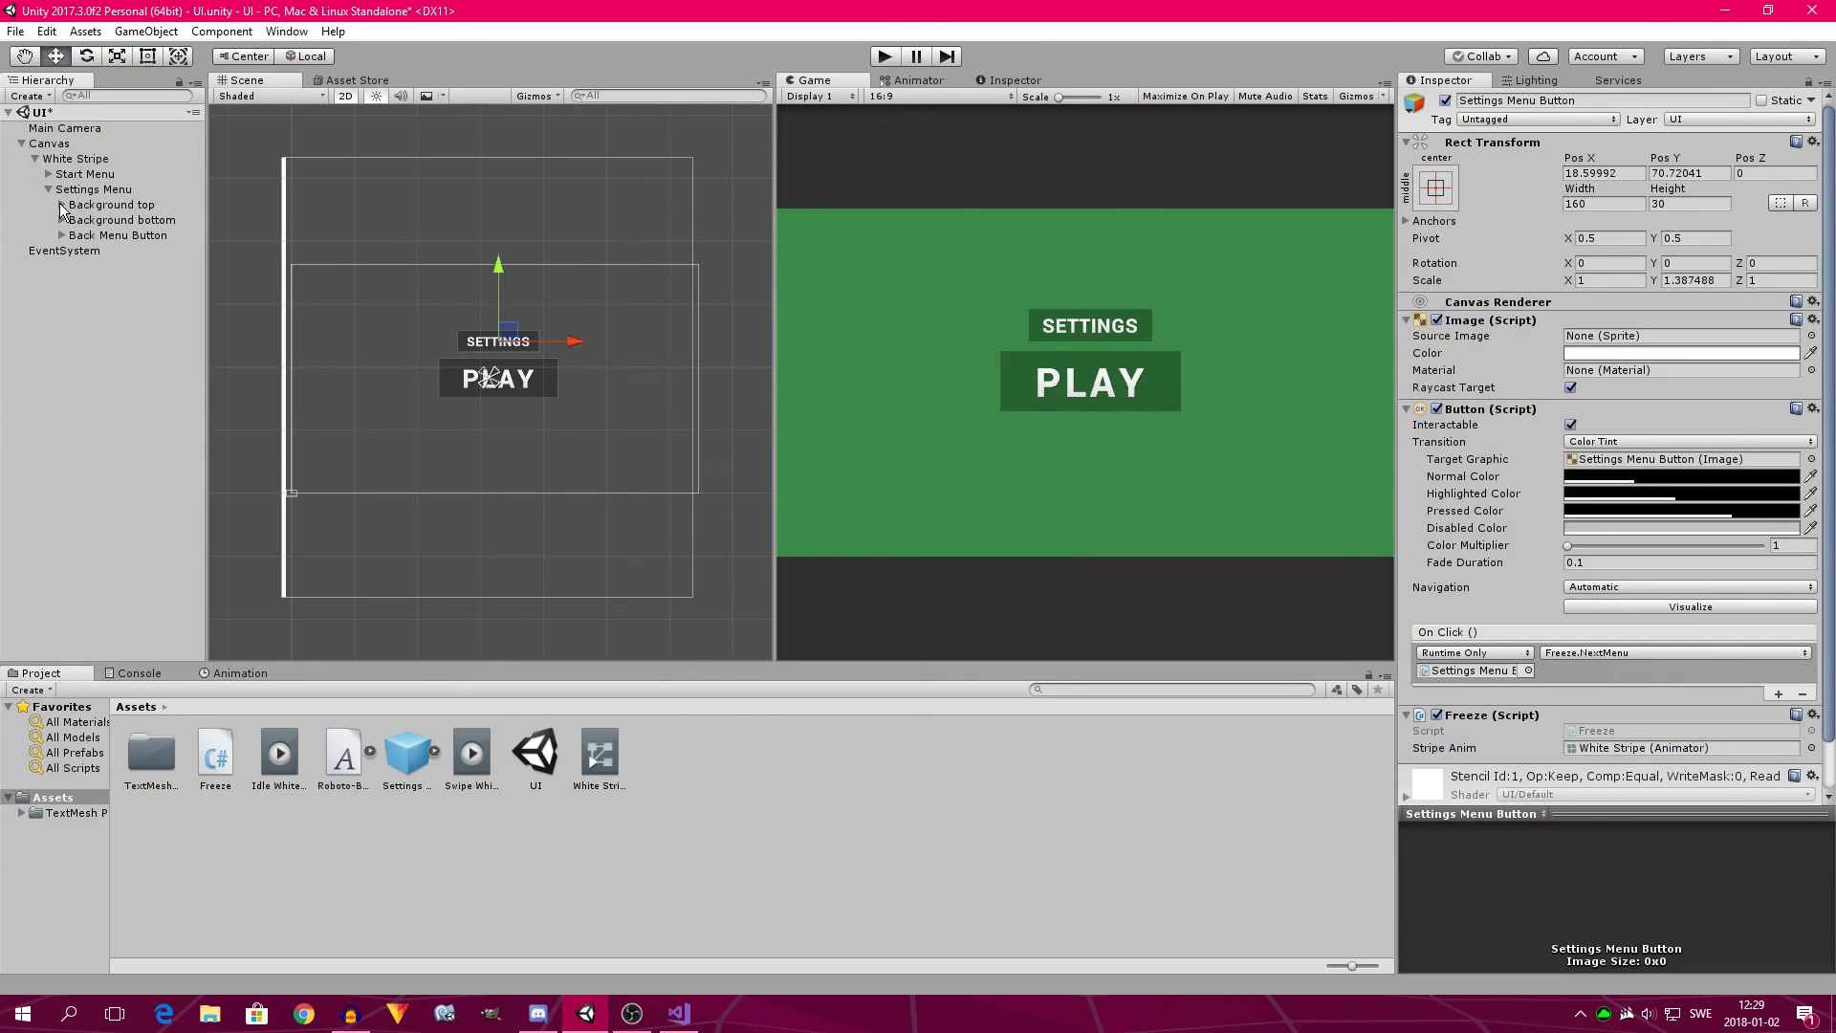
pyautogui.click(84, 236)
pyautogui.scroll(-1, 1414, 524)
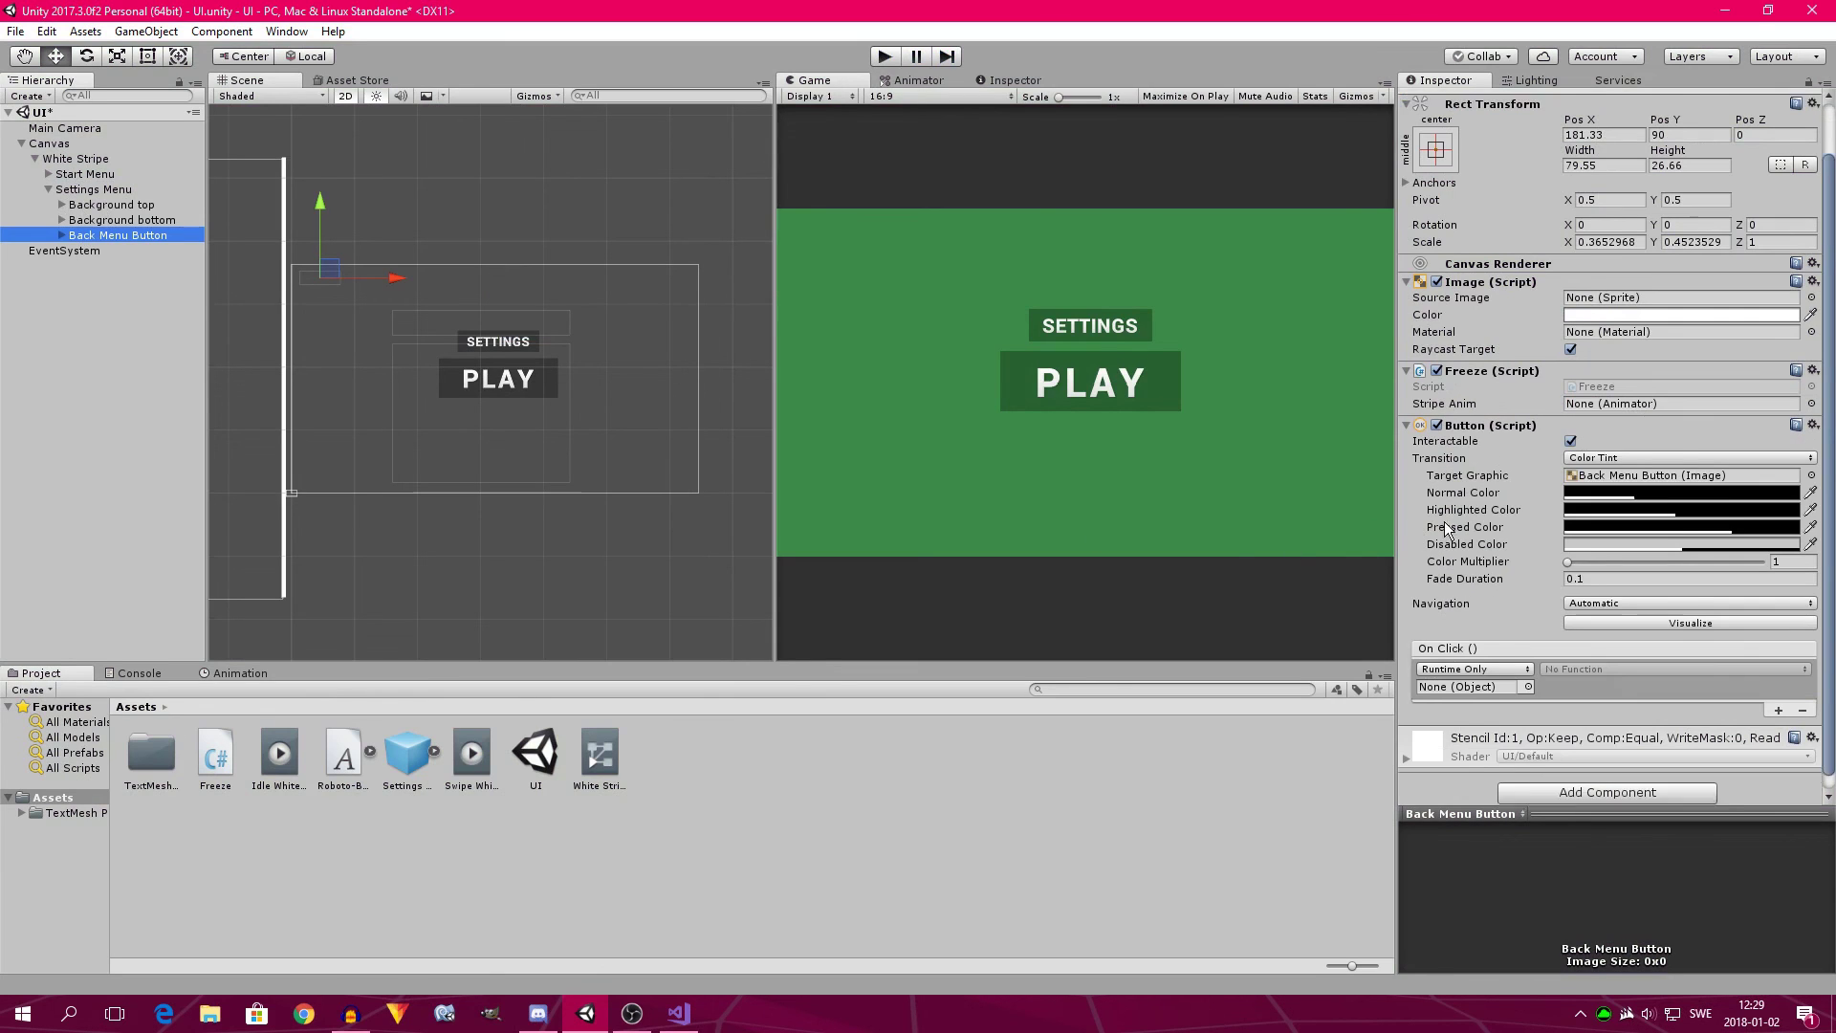
pyautogui.scroll(-1, 1414, 524)
pyautogui.click(988, 106)
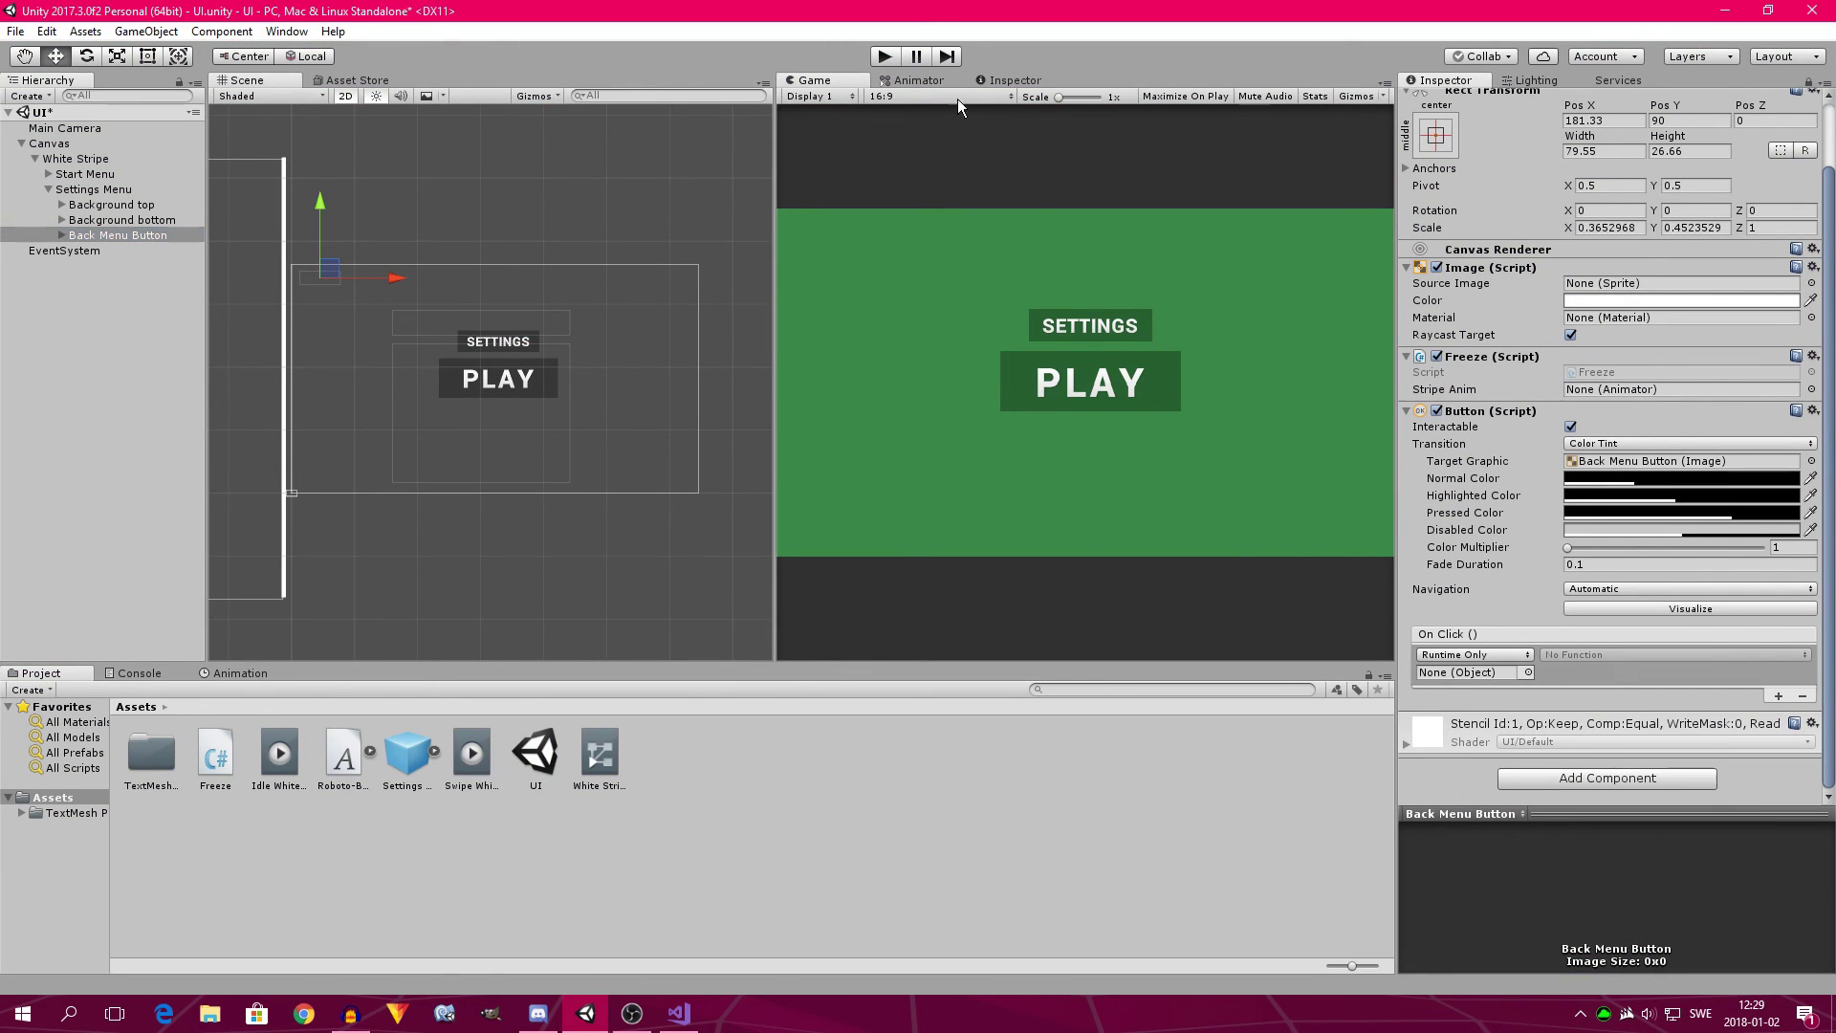
pyautogui.click(1000, 79)
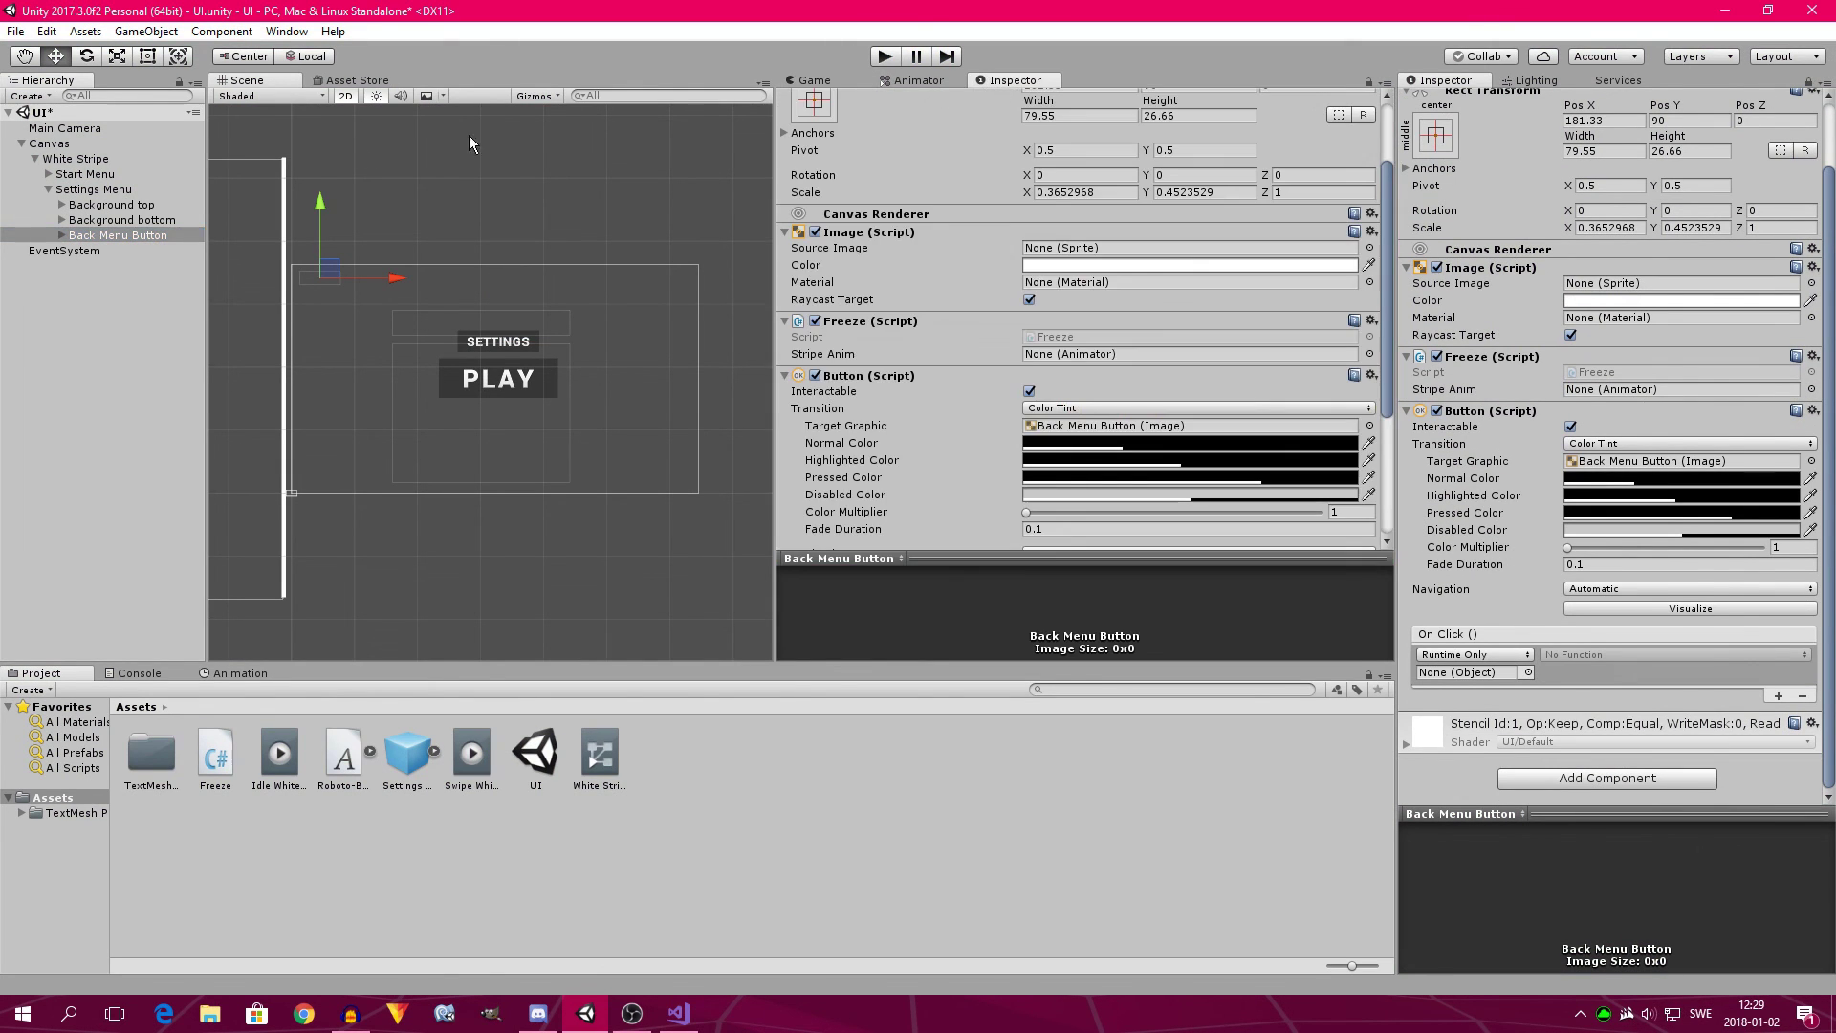
pyautogui.click(103, 159)
pyautogui.moveTo(875, 302); pyautogui.dragTo(1635, 389)
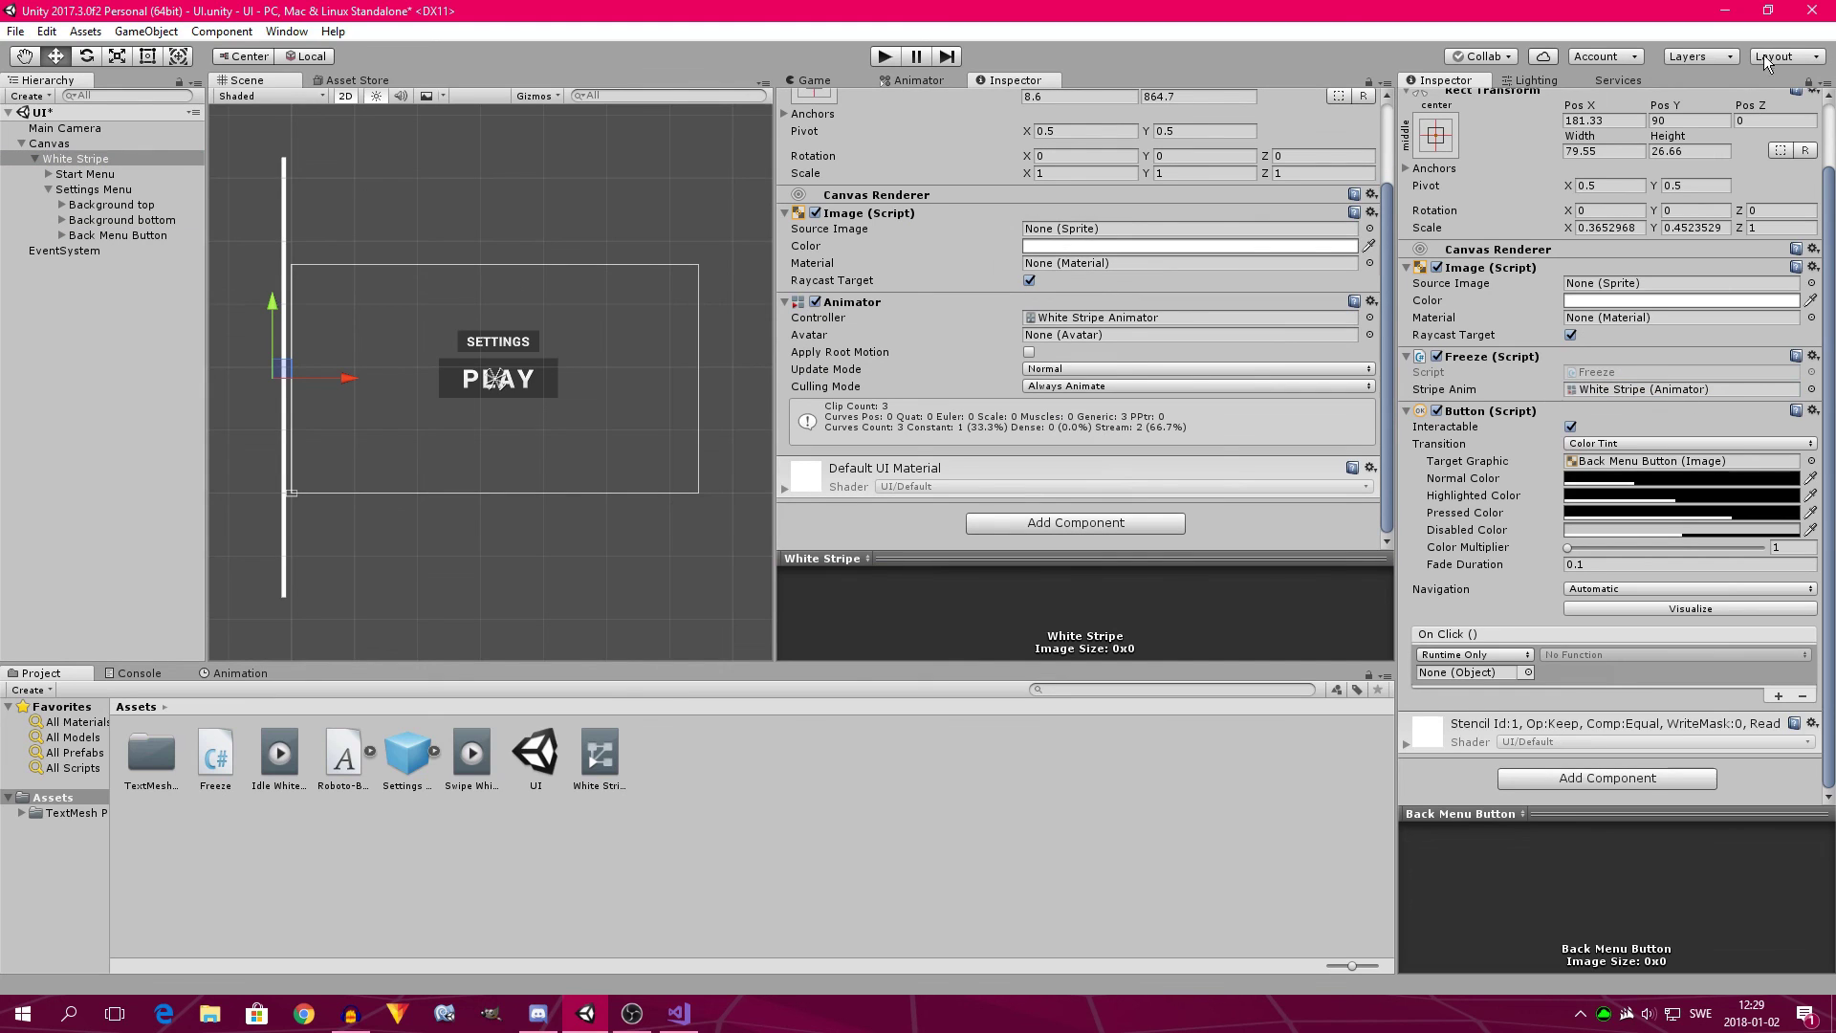
pyautogui.click(1808, 82)
pyautogui.click(805, 82)
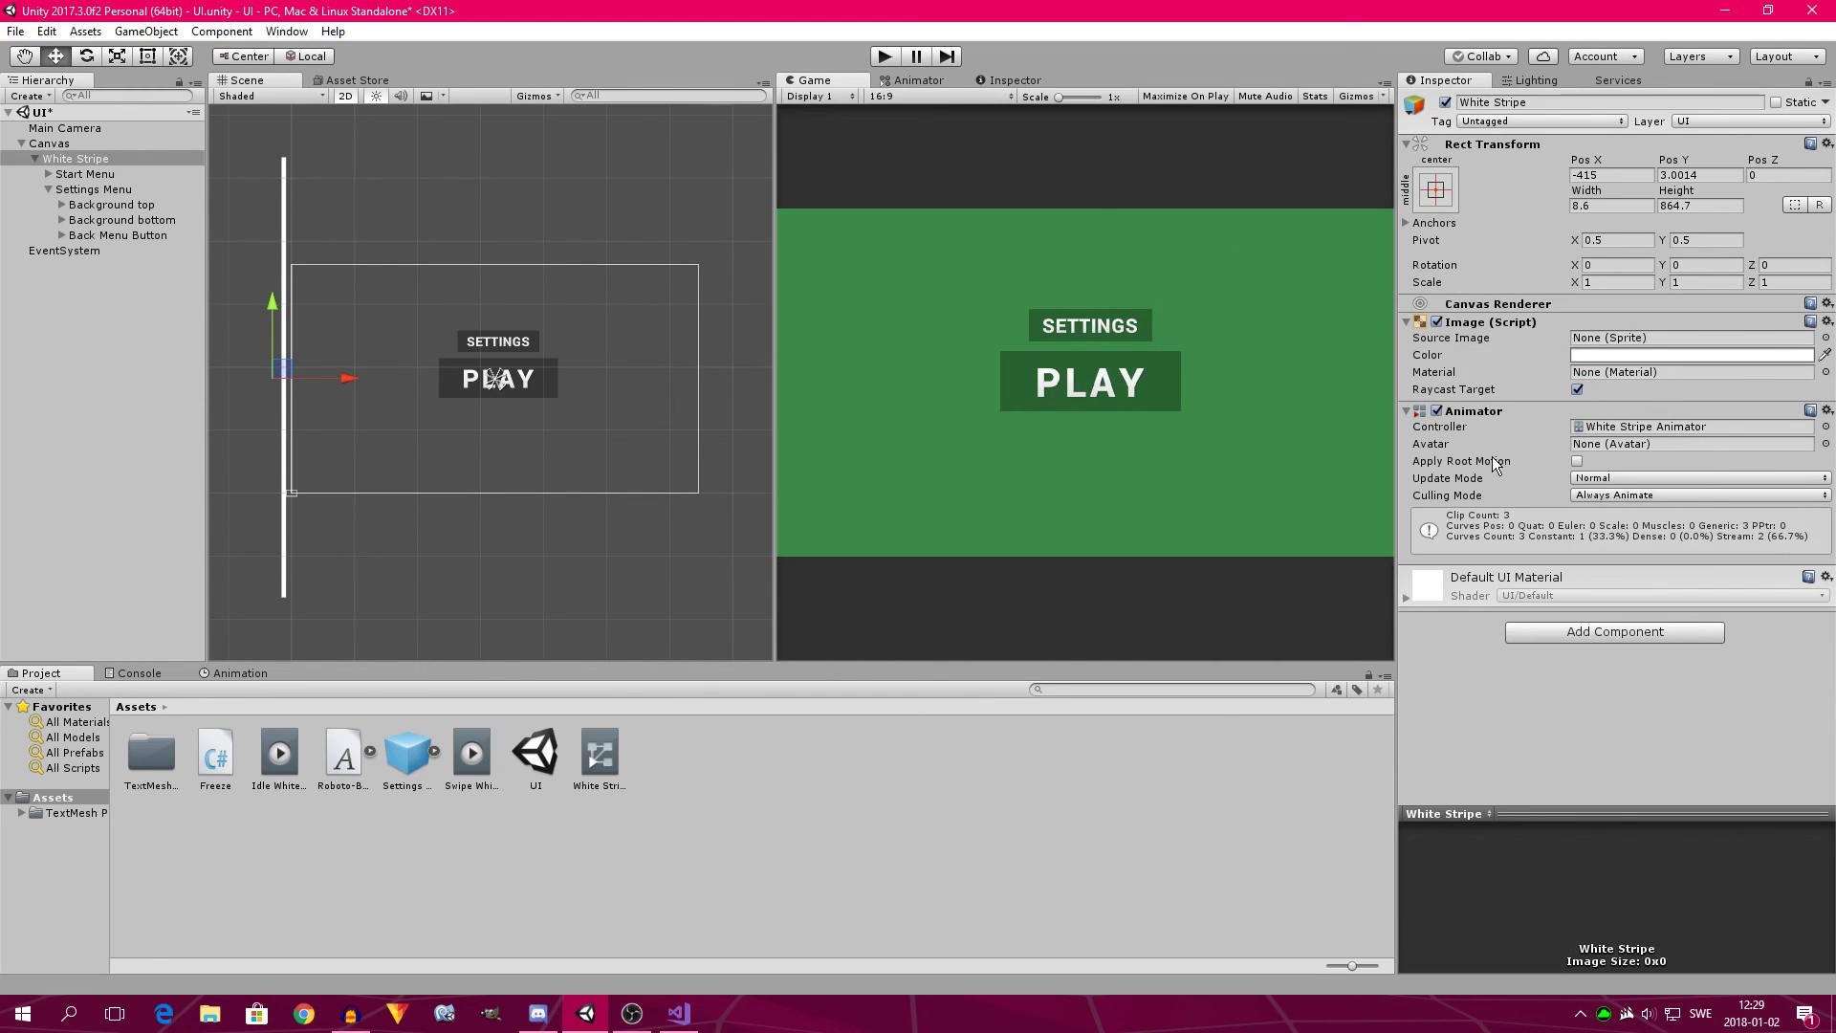
# Set the Back Menu Button's On Click event to its own Freeze script with the PreviousMenu () function.
pyautogui.click(88, 190)
pyautogui.click(93, 235)
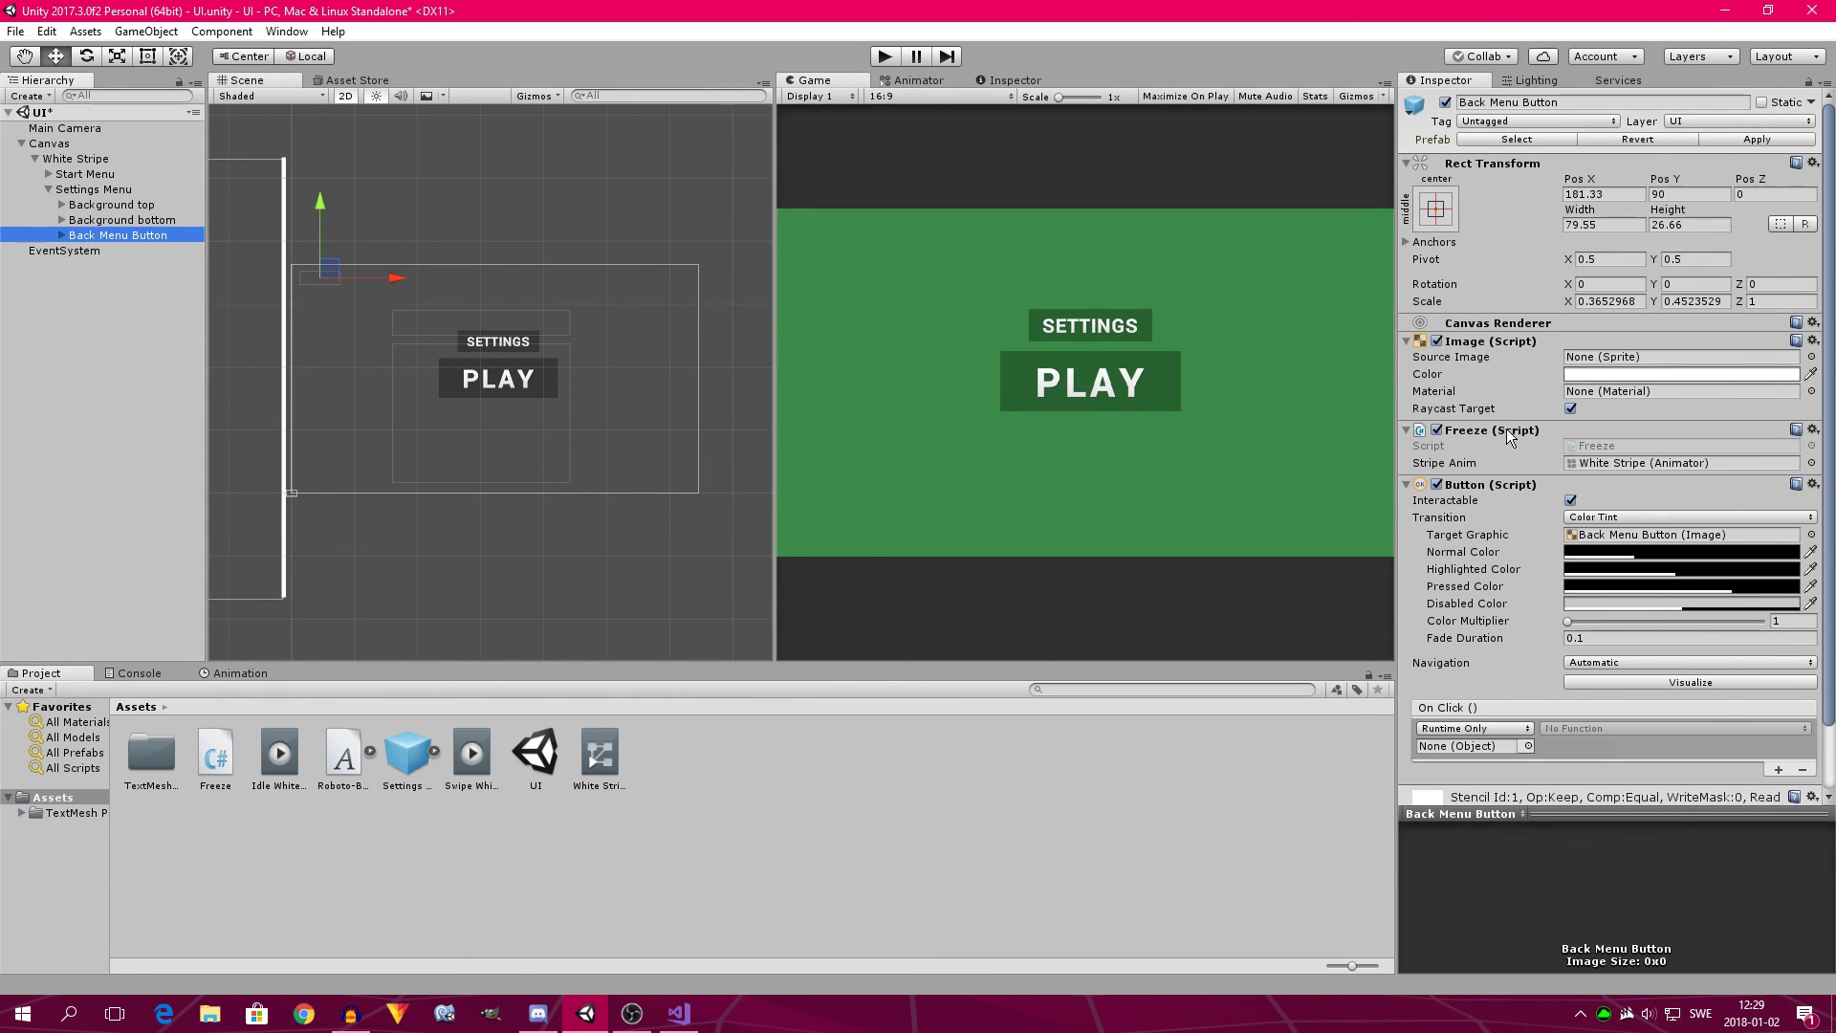
pyautogui.moveTo(1494, 428); pyautogui.dragTo(1493, 750)
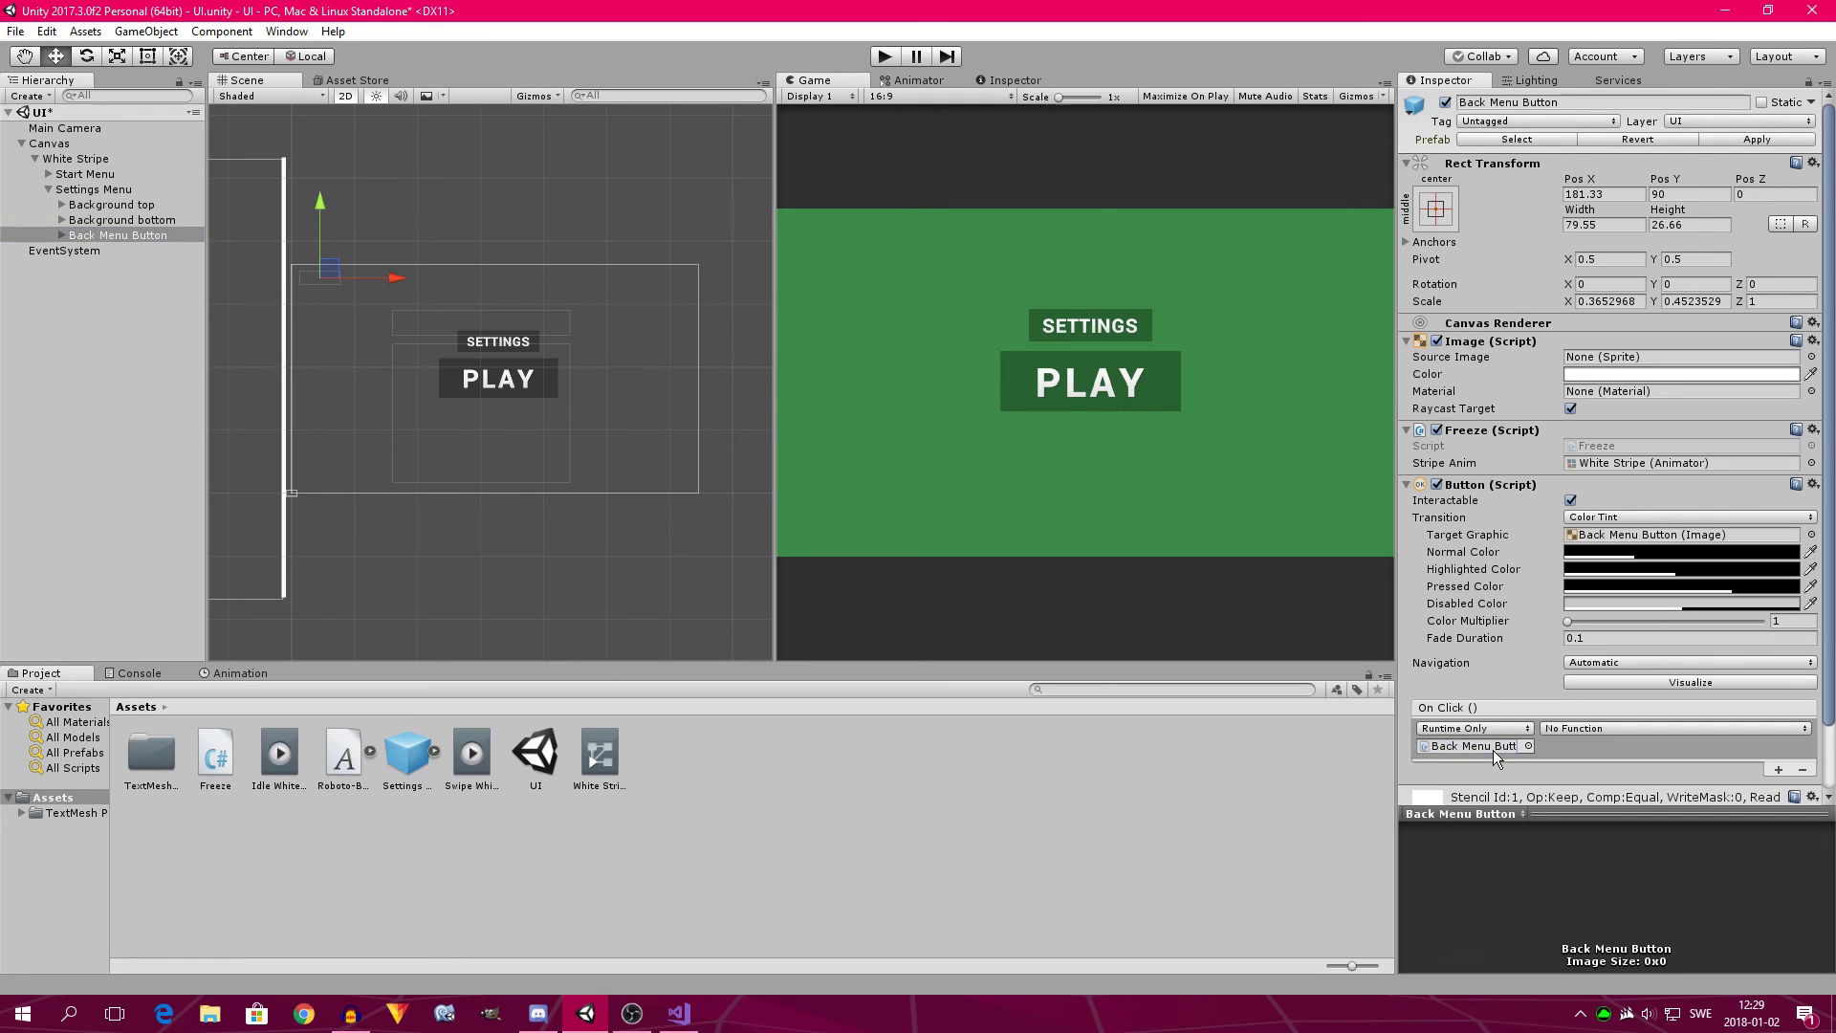
pyautogui.click(1549, 731)
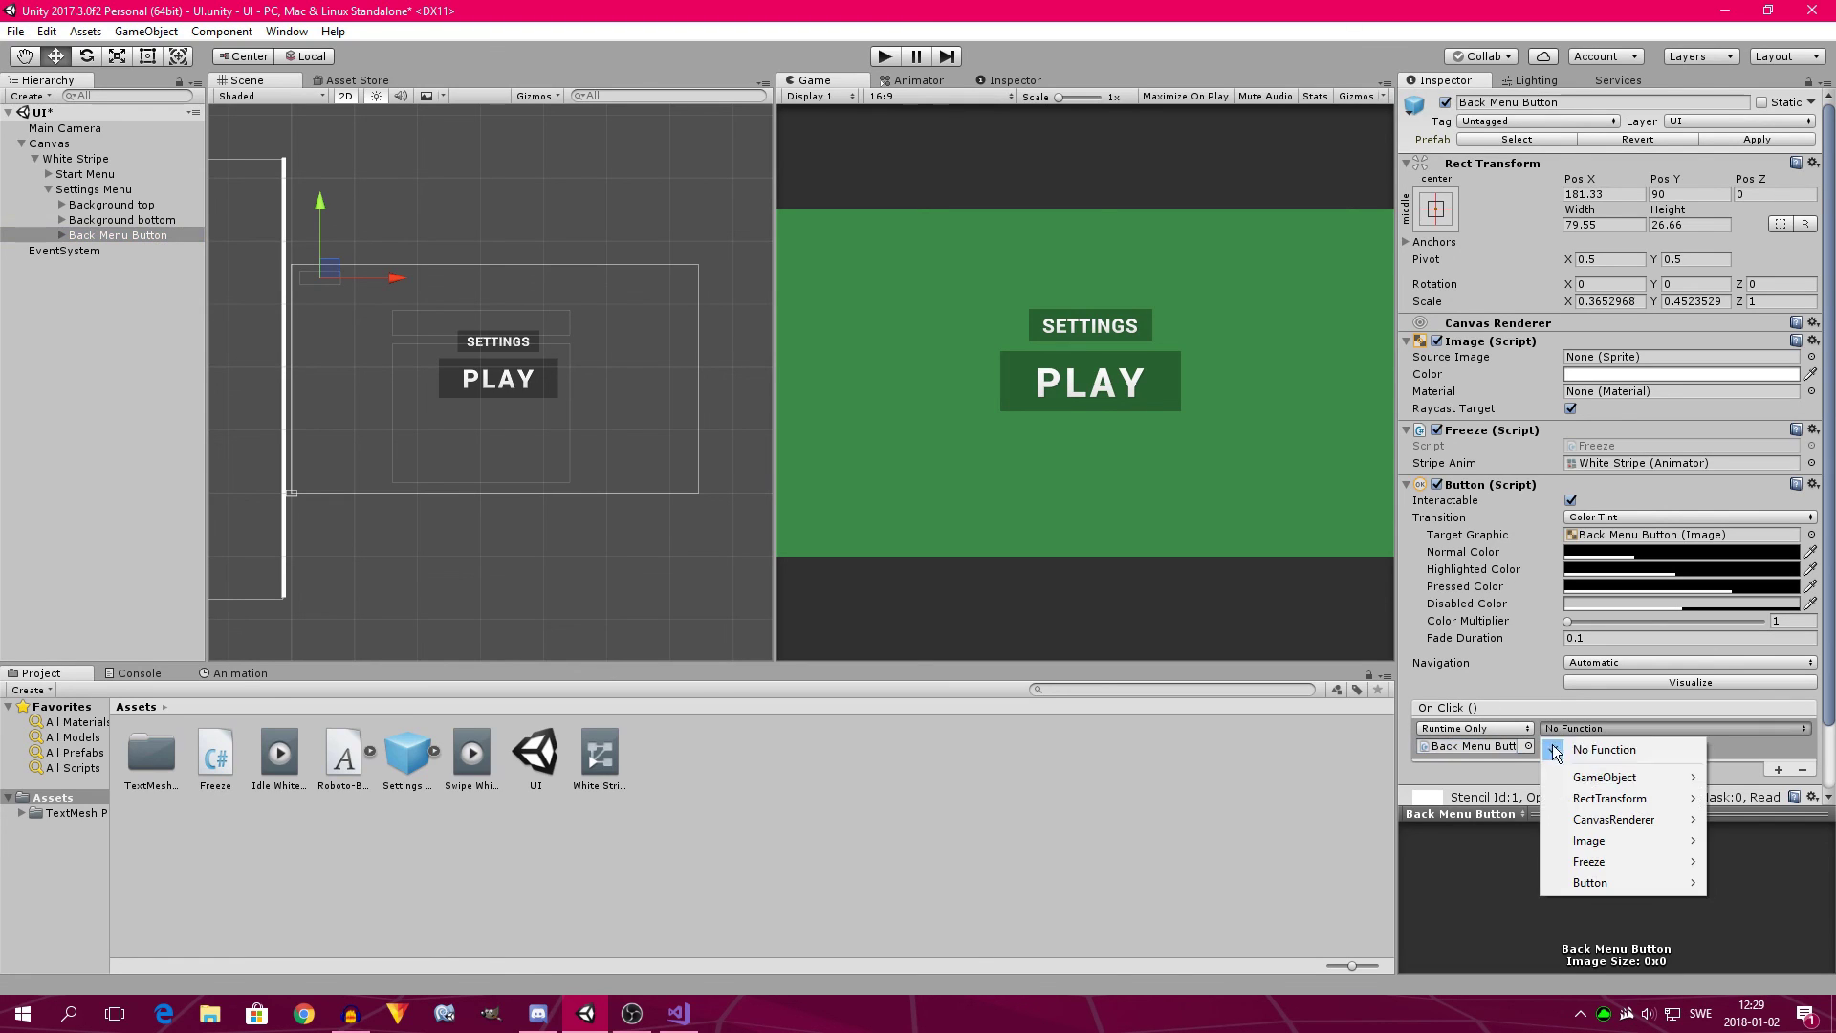
pyautogui.moveTo(1591, 870)
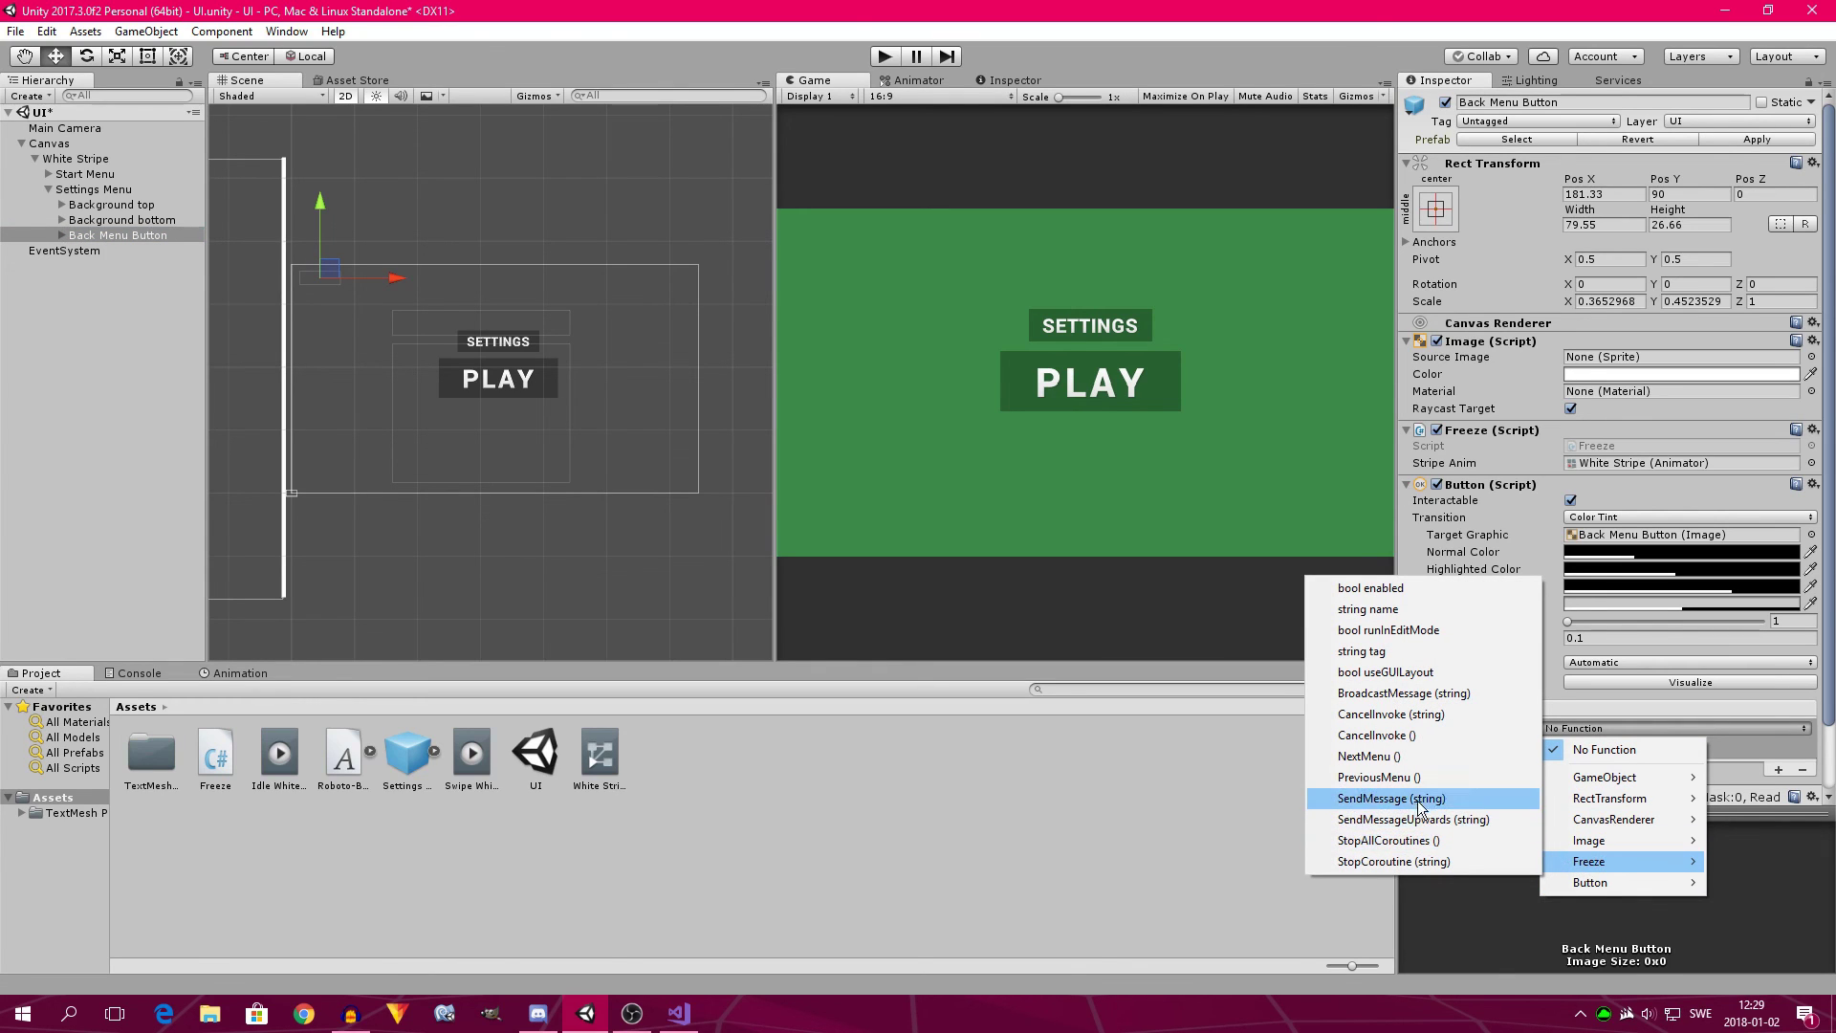
pyautogui.click(1402, 776)
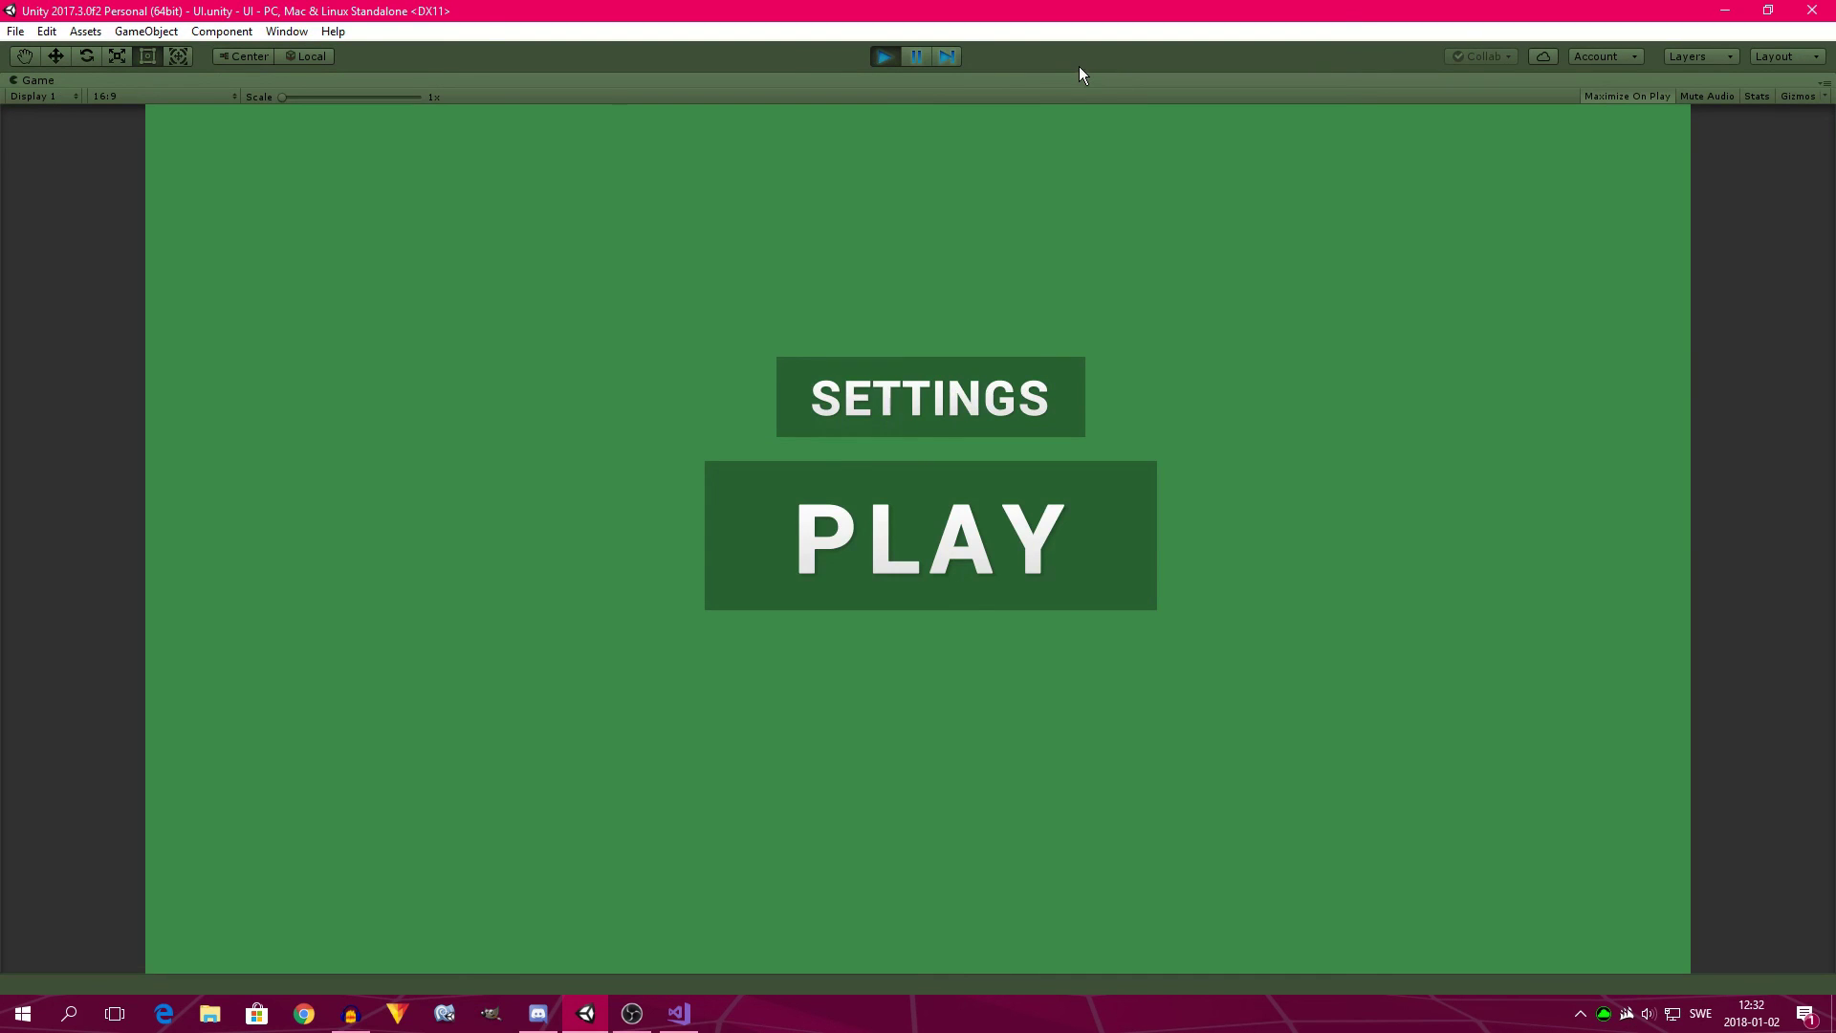
# Test swiping to the Settings Menu and back with the Settings and Back buttons, and stop play mode.
pyautogui.click(952, 408)
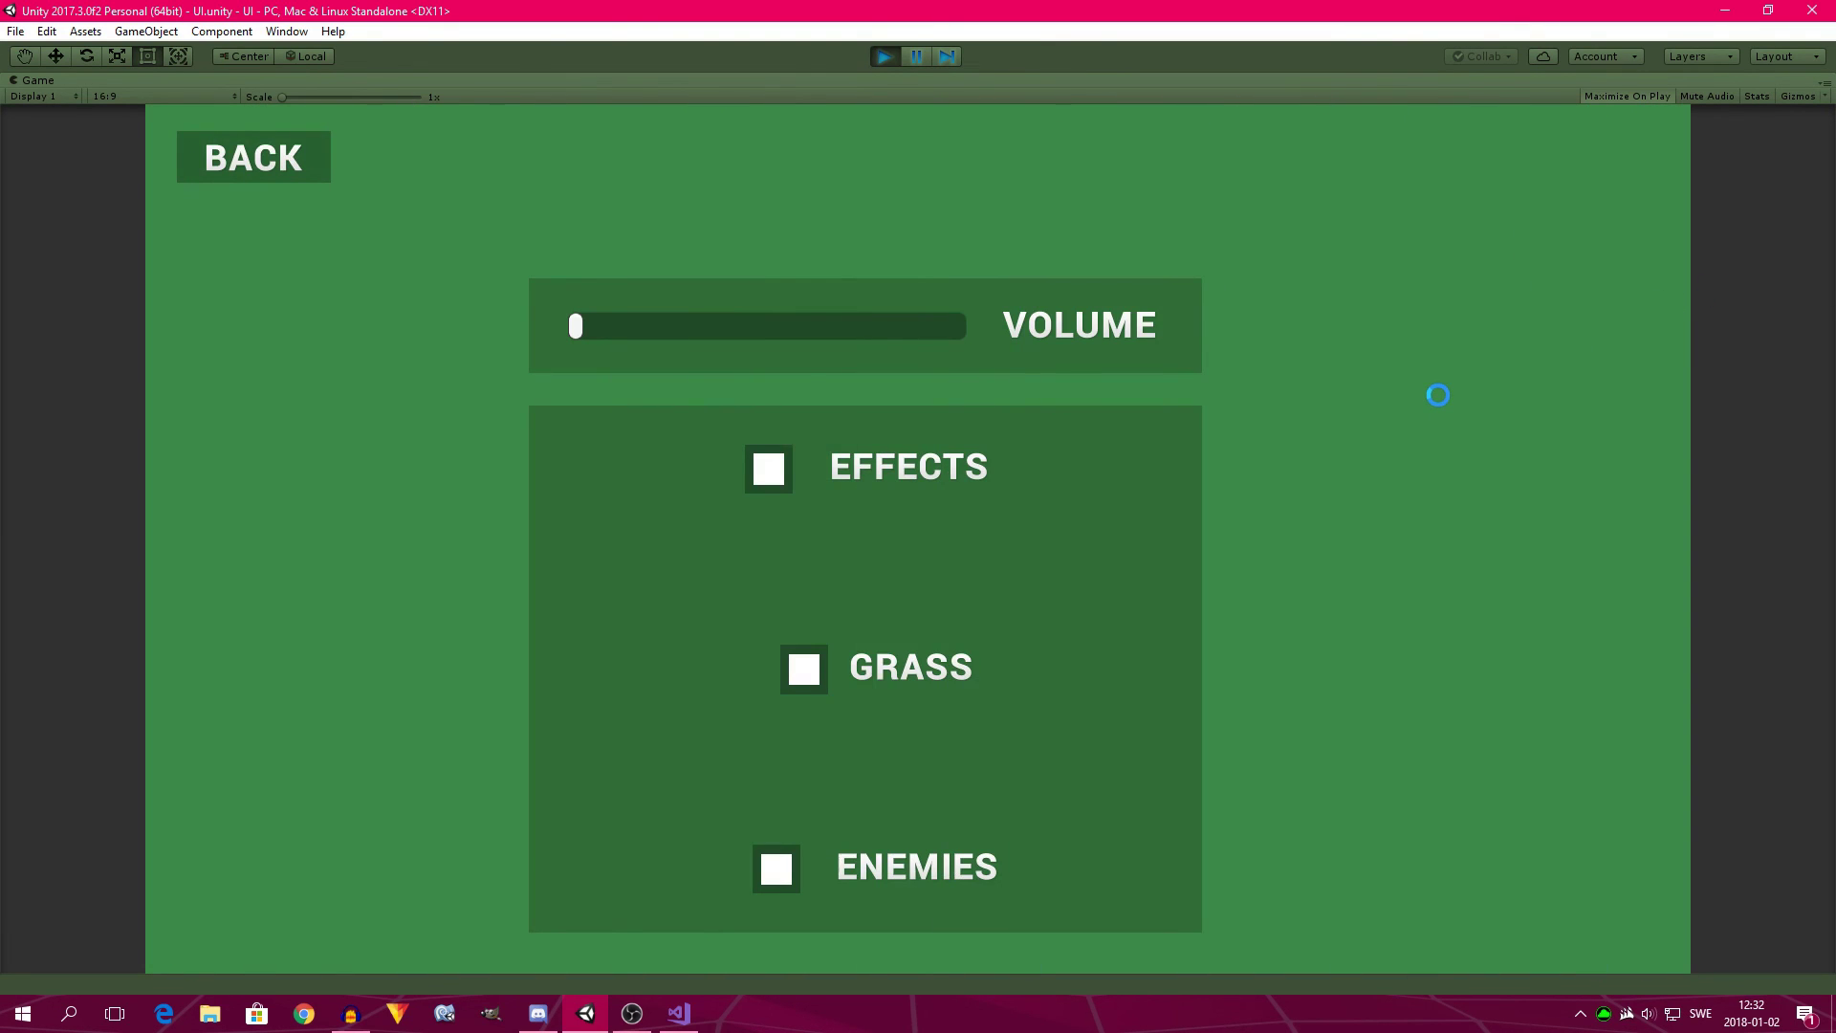
pyautogui.click(253, 156)
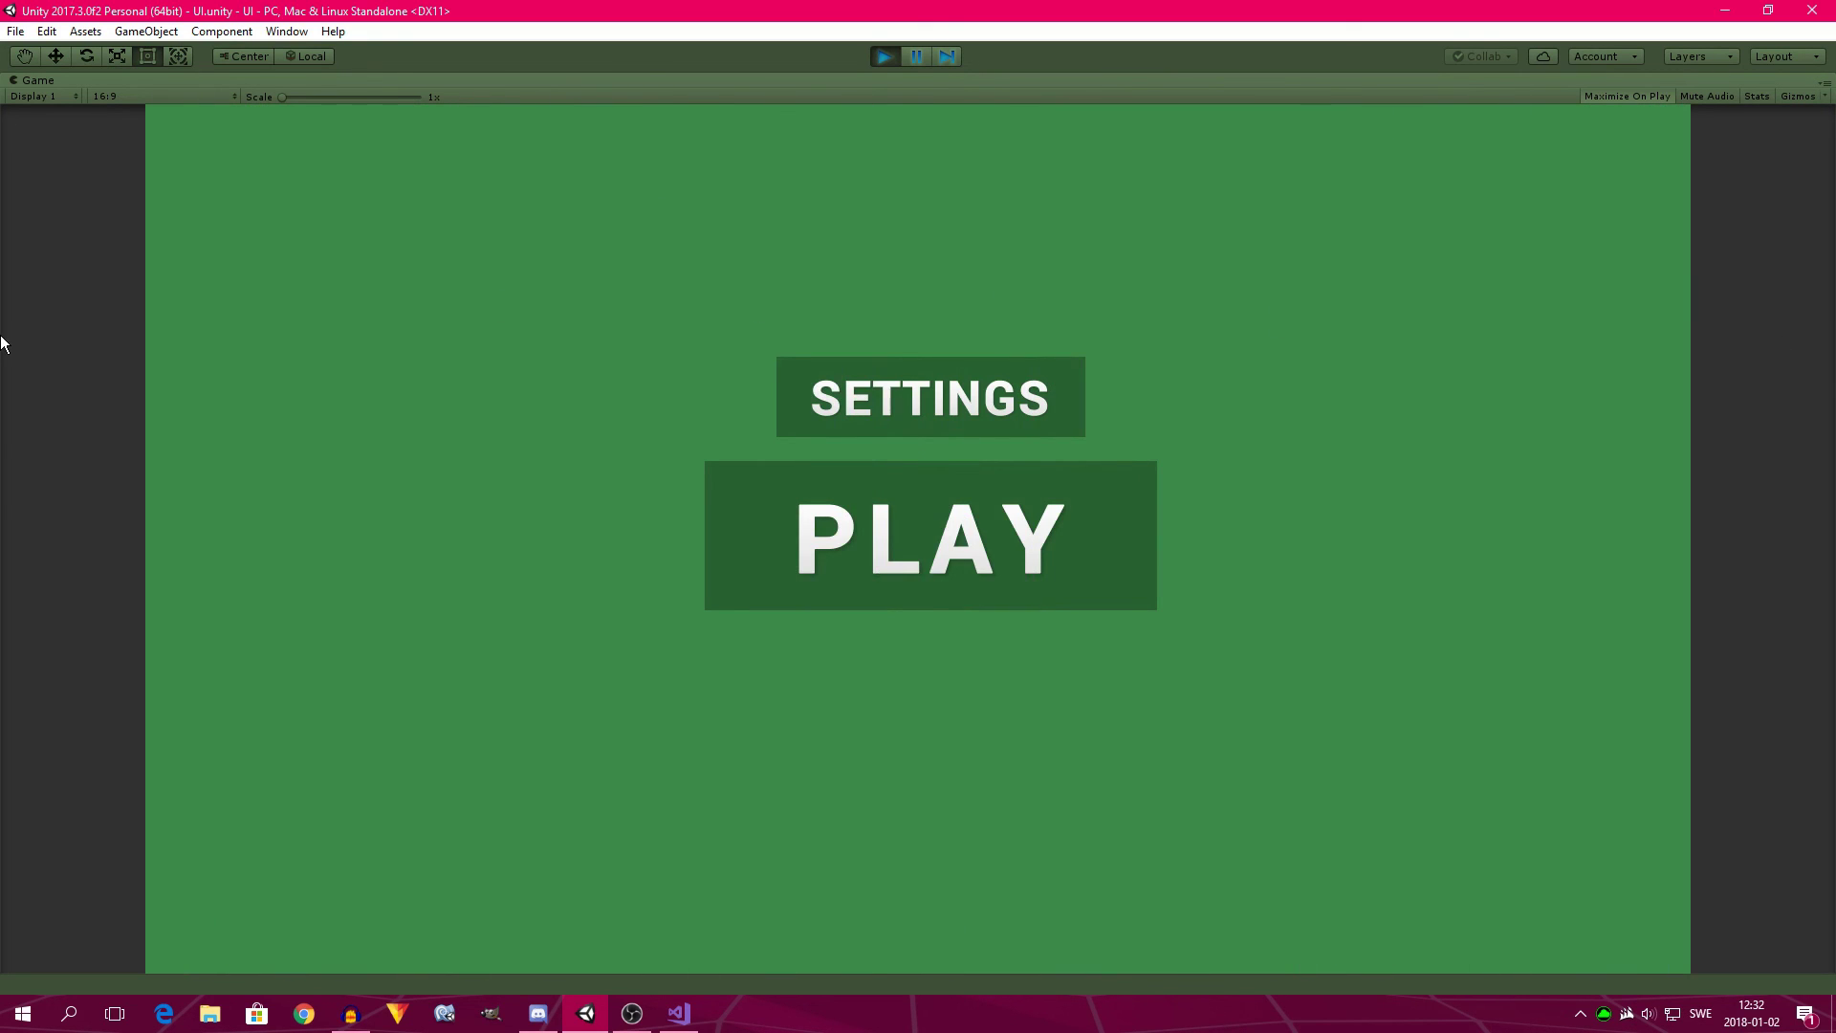
pyautogui.click(874, 57)
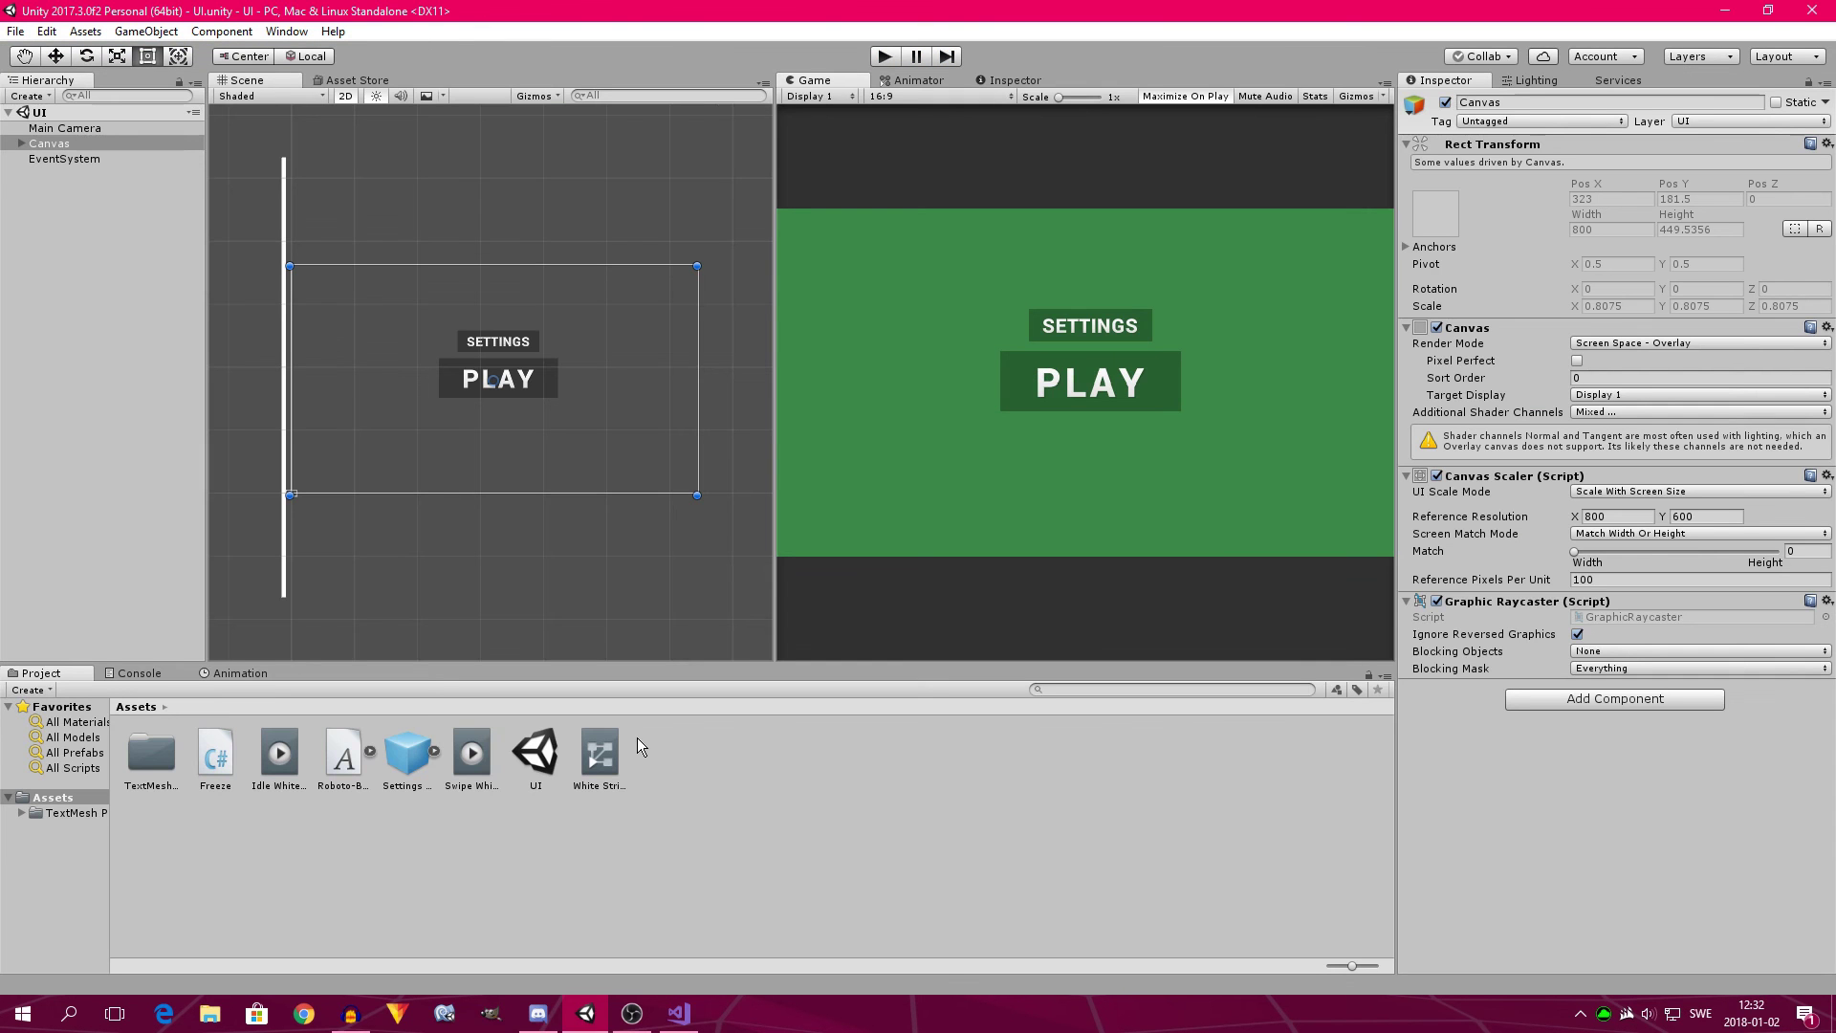